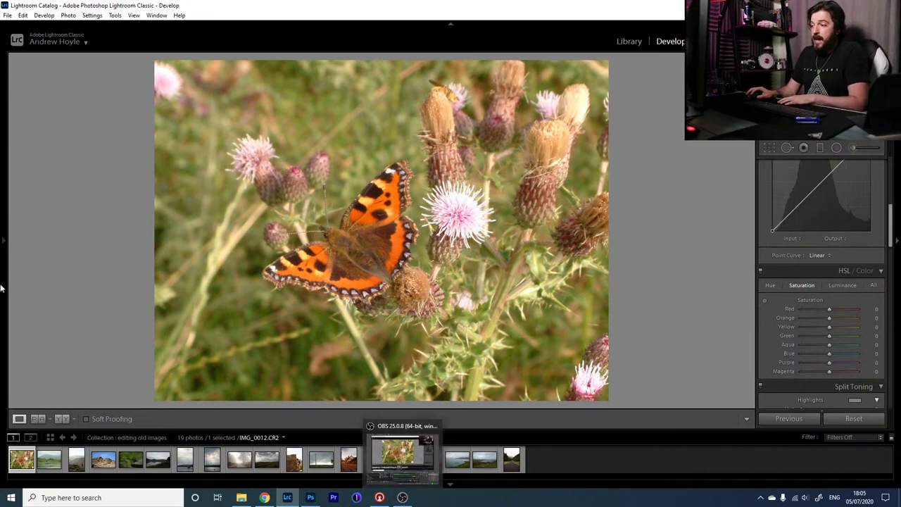
- Cycle the loupe info overlay via exposure details back to file name, date and 2048 x 1536 dimensions
mouse_move(0, 289)
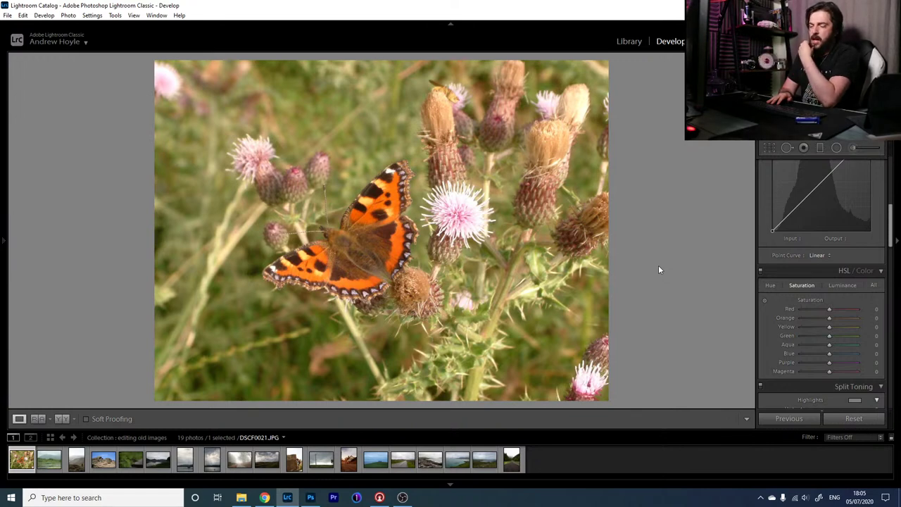
key("i")
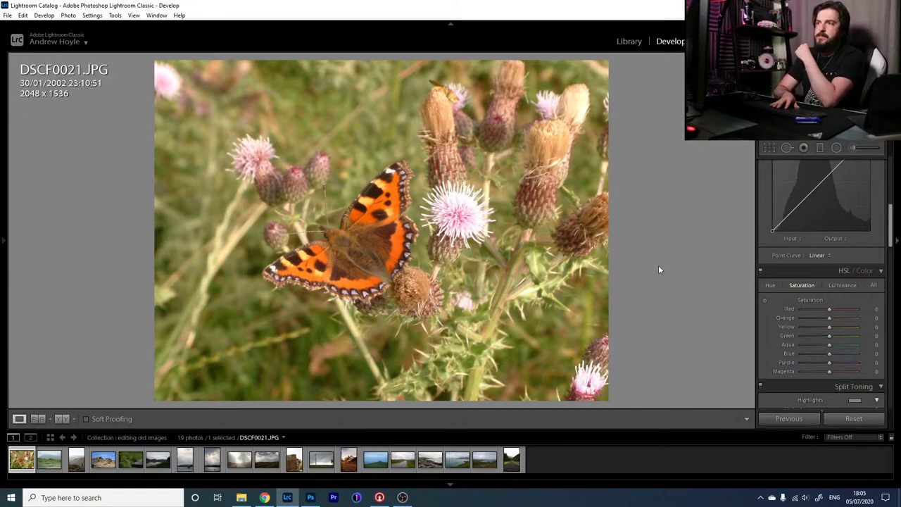
key("i")
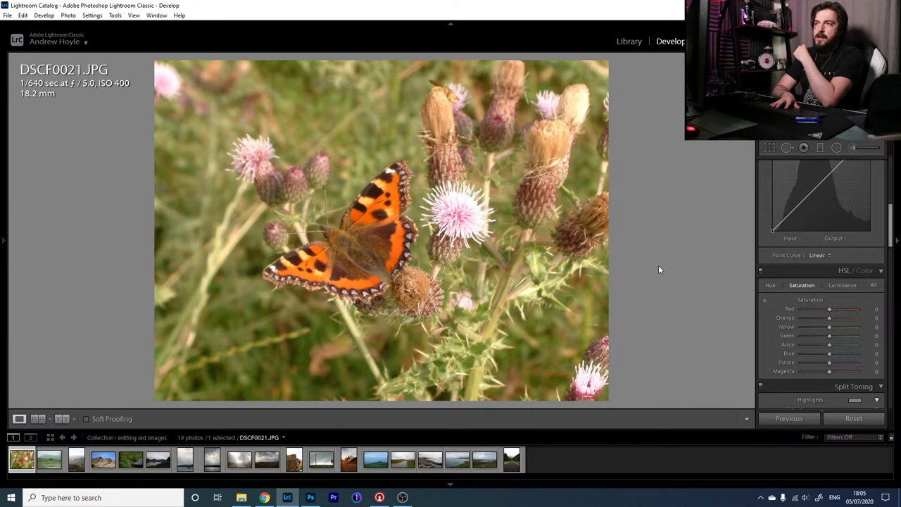
key("i")
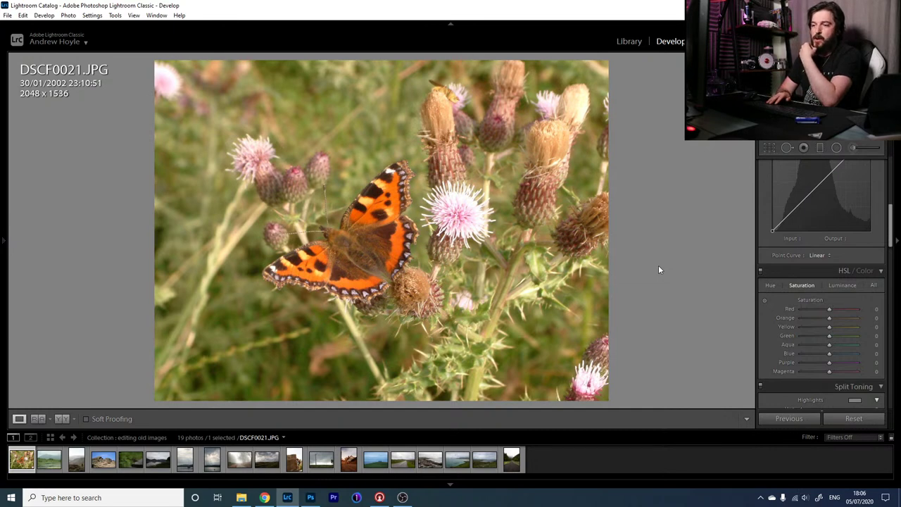
- Browse every collection photo through to the last, 1T4A0919-2.CR2, then reselect the butterfly DSCF0021.JPG
key("Right")
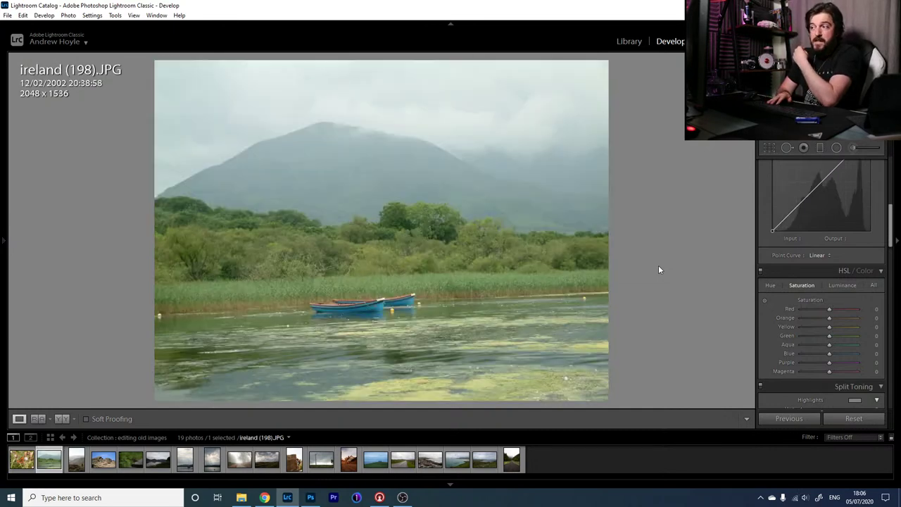
key("Right")
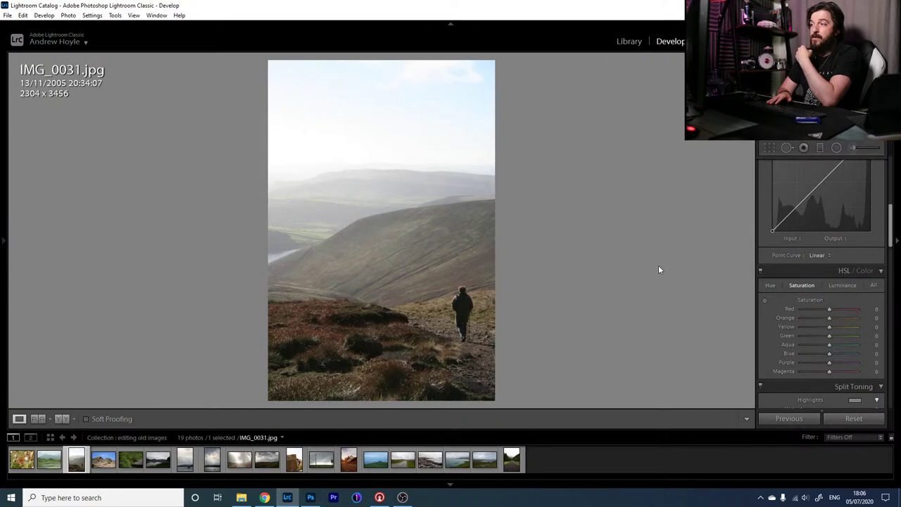
key("Right")
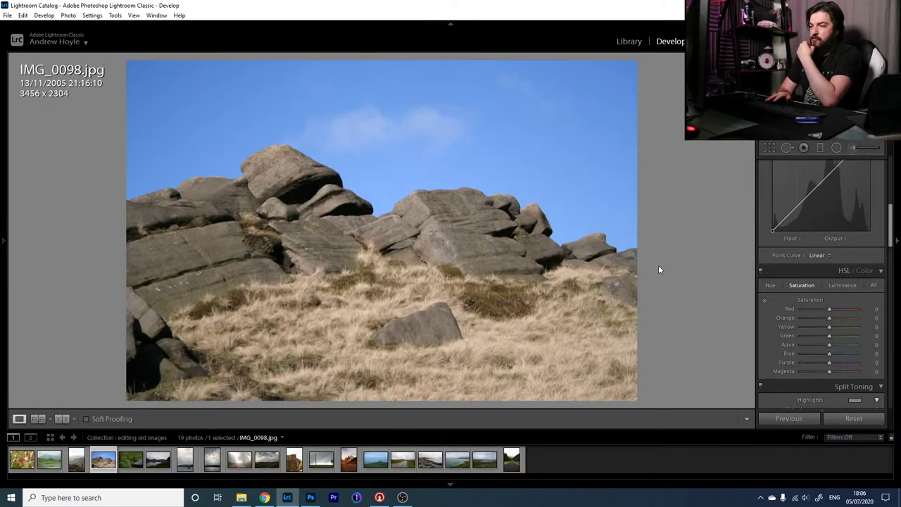
key("Right")
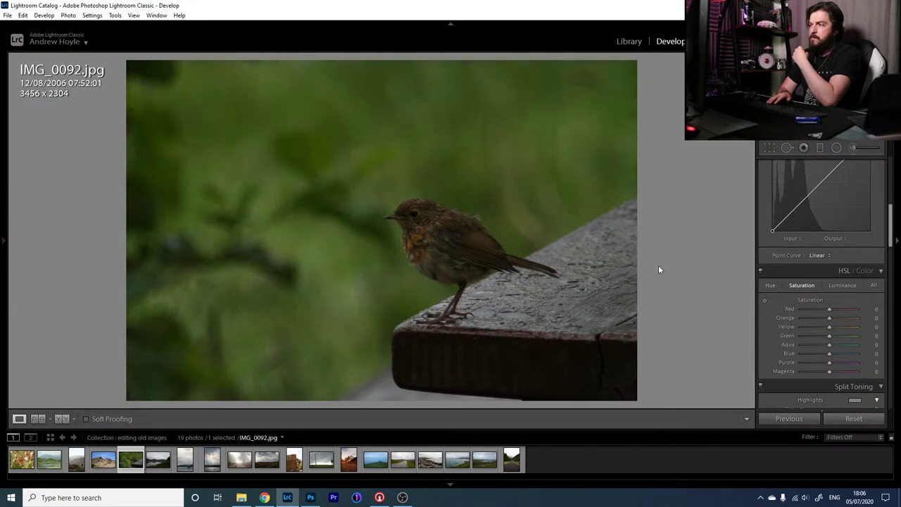
key("Right")
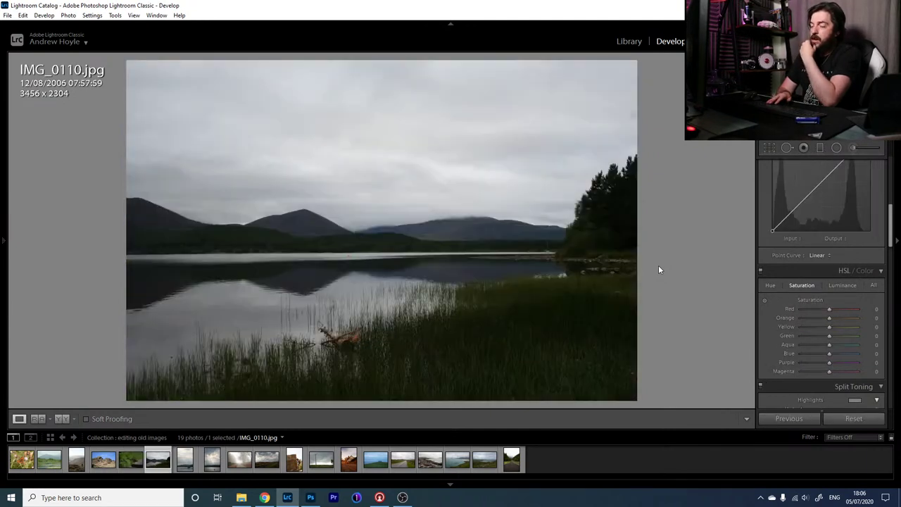
key("Right")
key("Right")
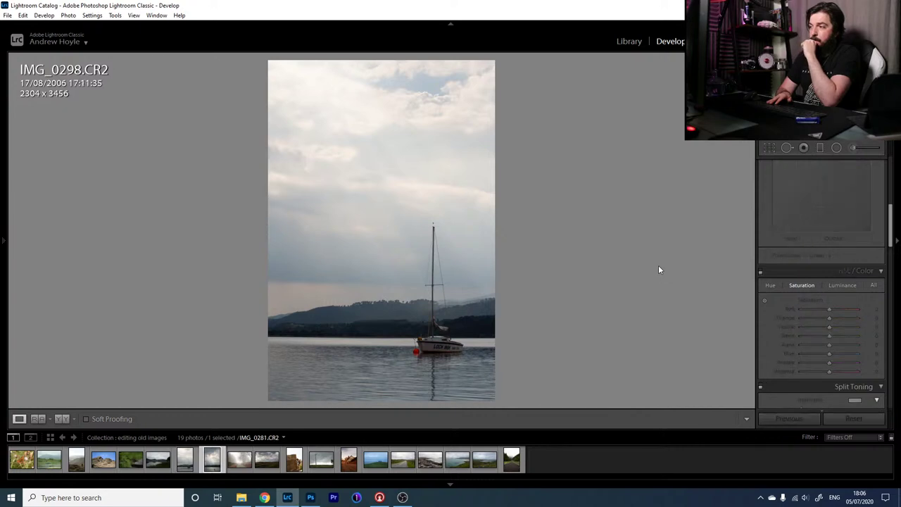
key("Right")
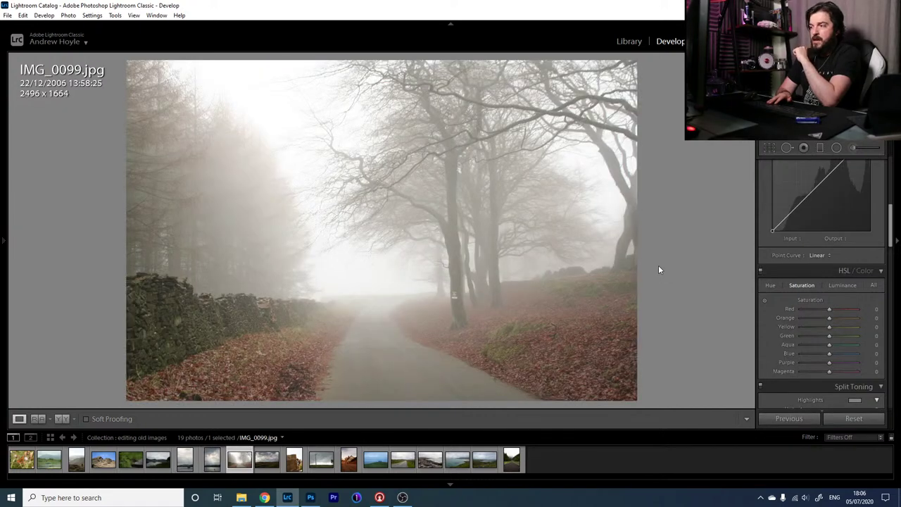
key("Right")
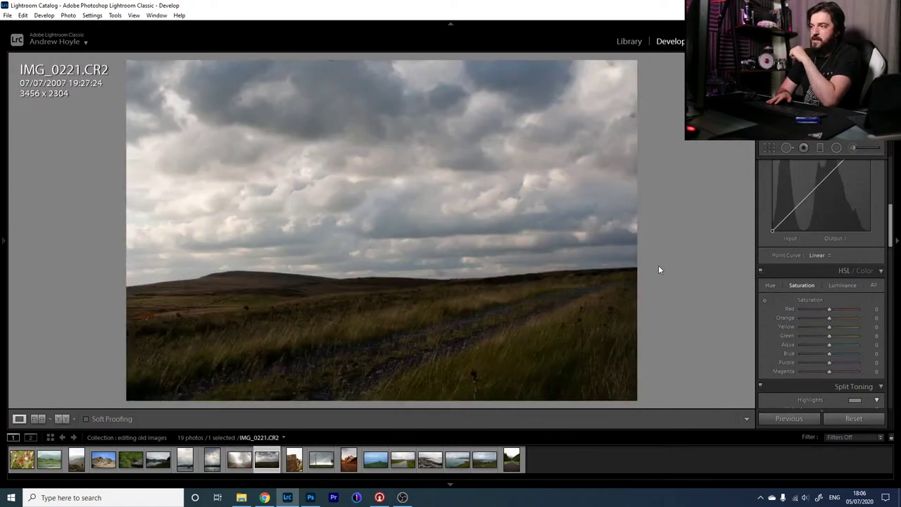
key("Right")
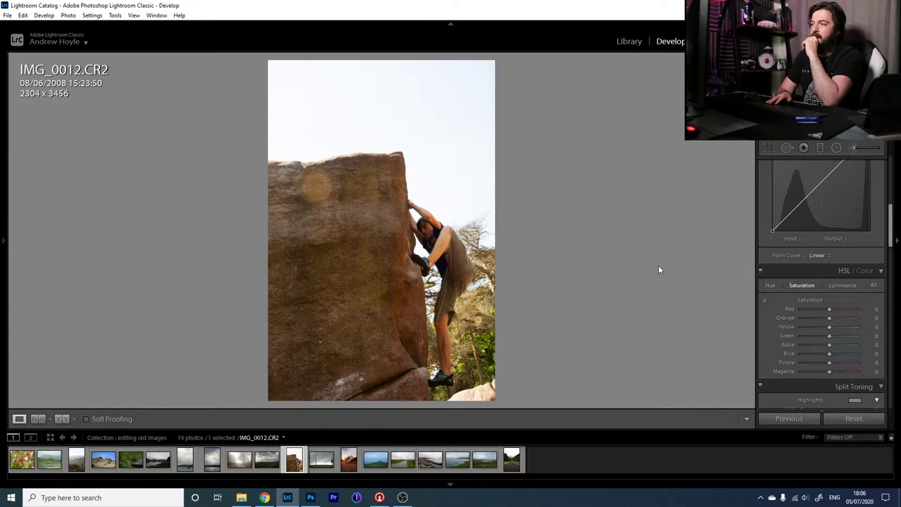
key("Right")
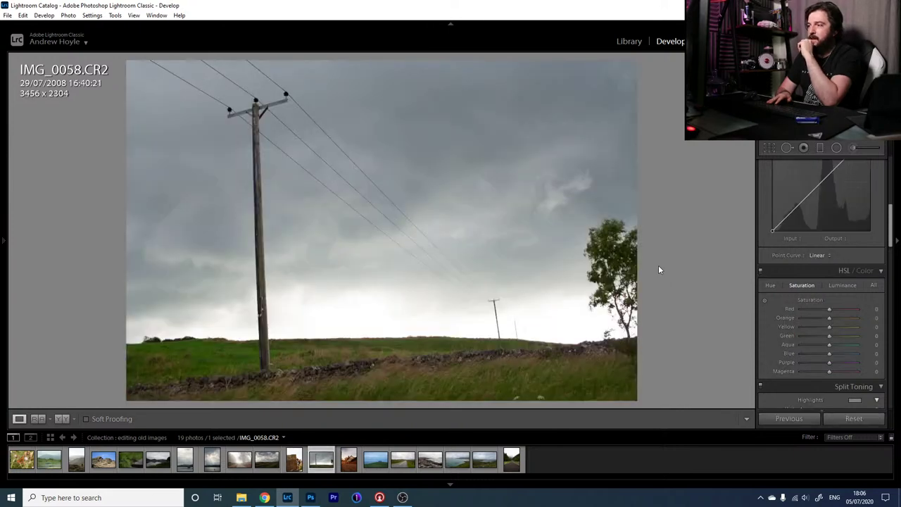
key("Right")
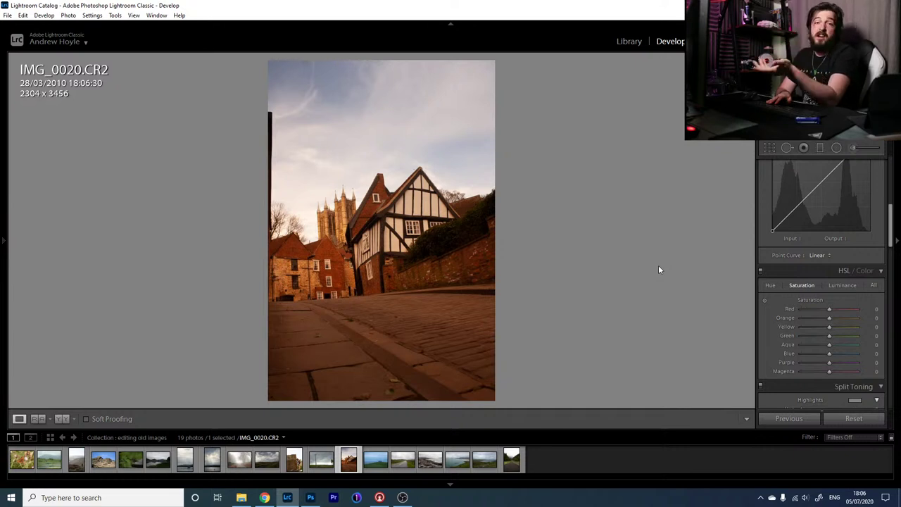
key("Right")
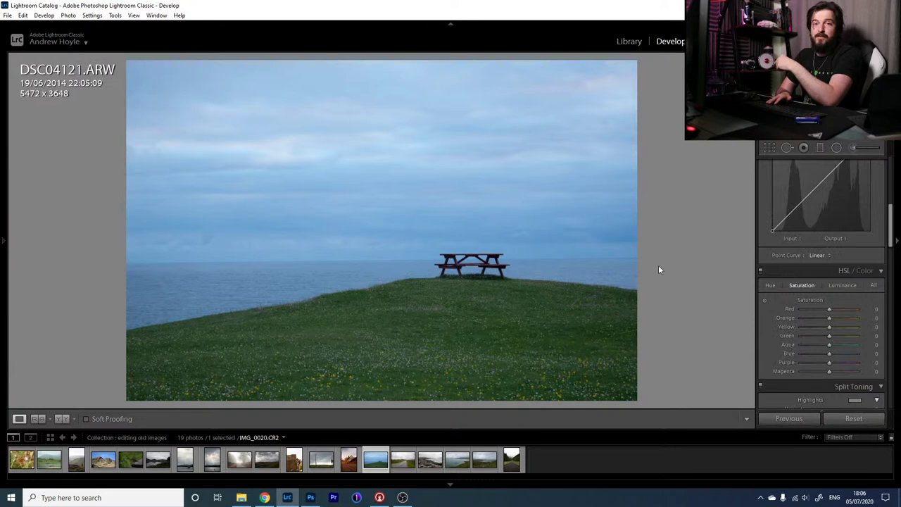
key("Right")
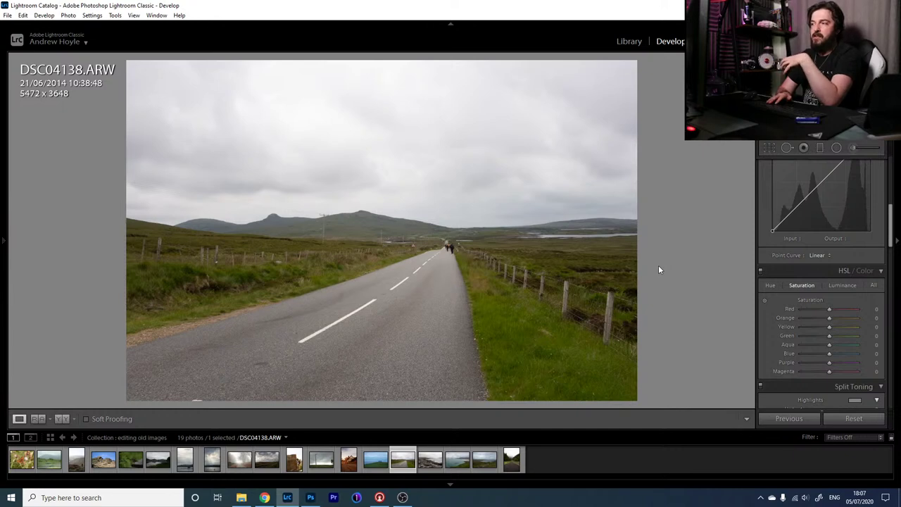
key("Right")
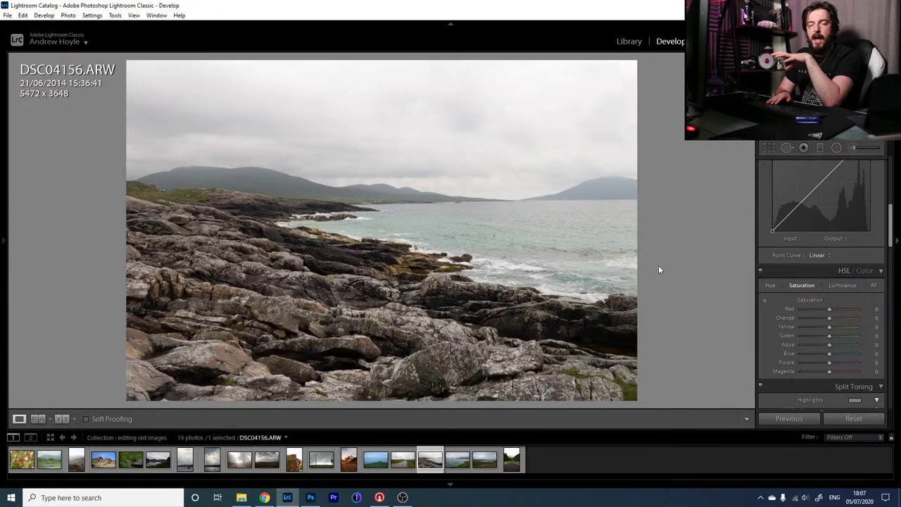
key("Right")
key("Right")
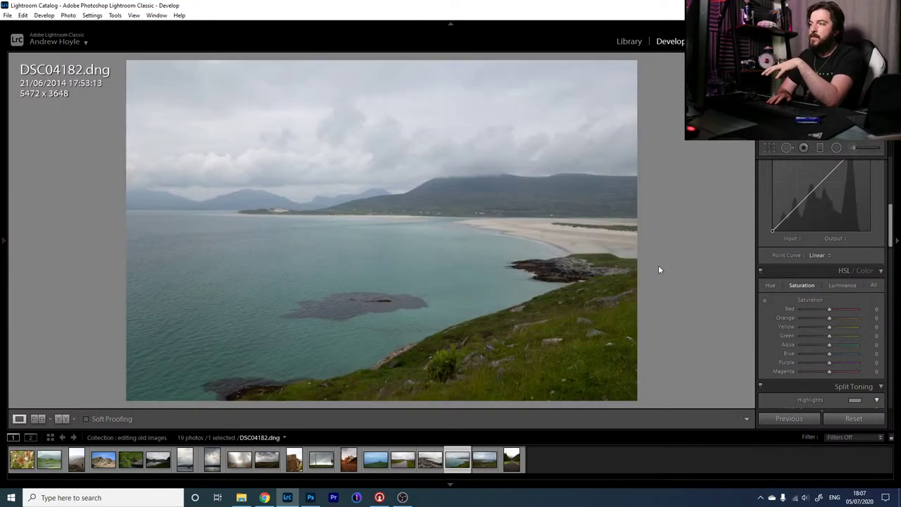
key("Right")
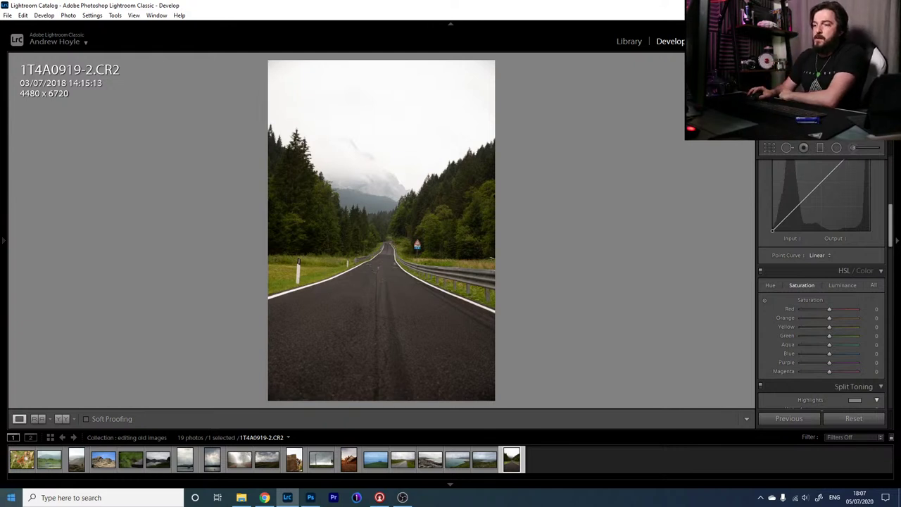
left_click(23, 465)
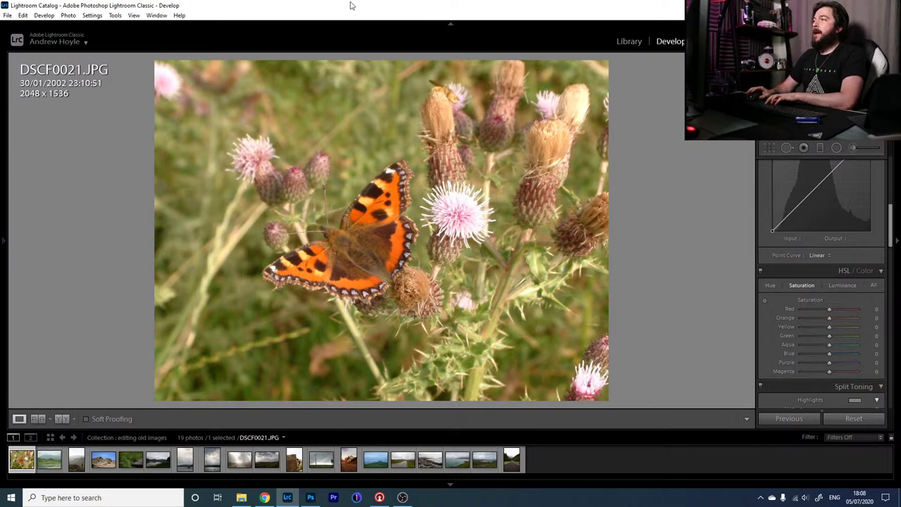
- Scroll the right-hand panel up to the Basic panel for DSCF0021.JPG
scroll(796, 398, "up", 5)
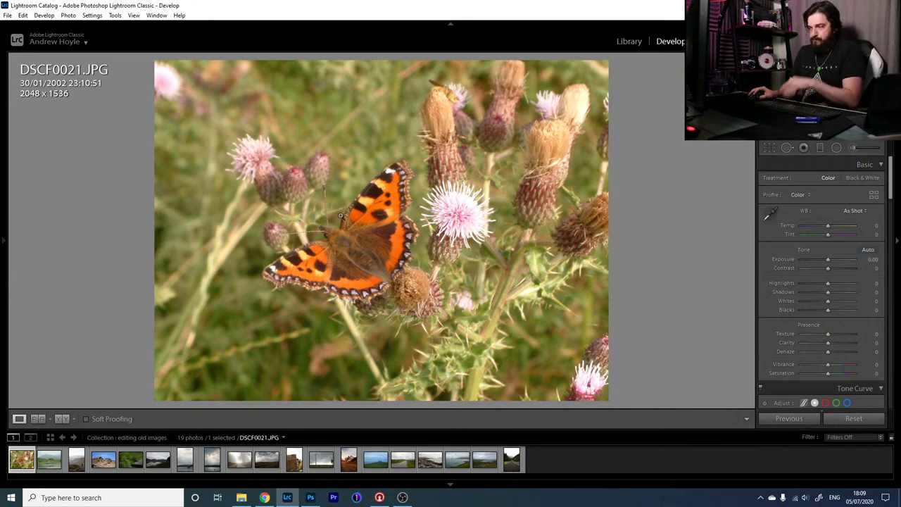
- Inspect the butterfly at 1:1, show exposure and focal-length info, and open Crop & Straighten
left_click(353, 255)
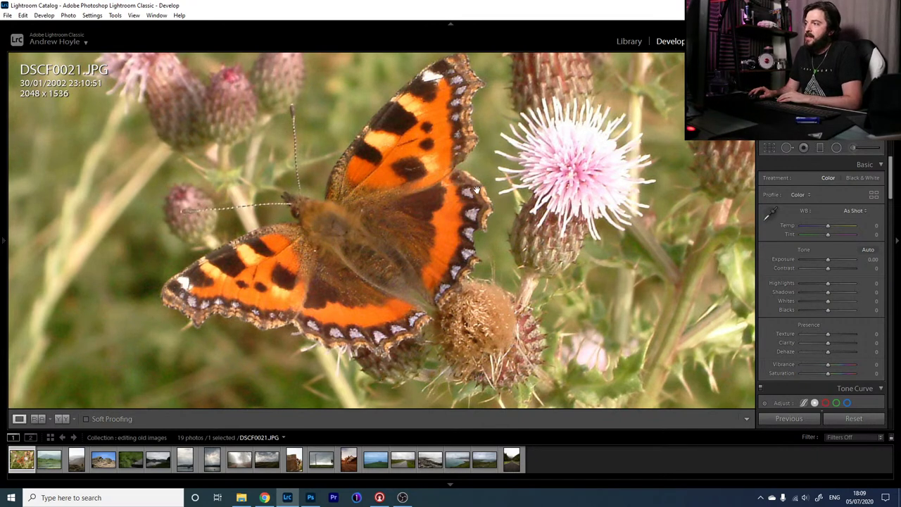
left_click(381, 254)
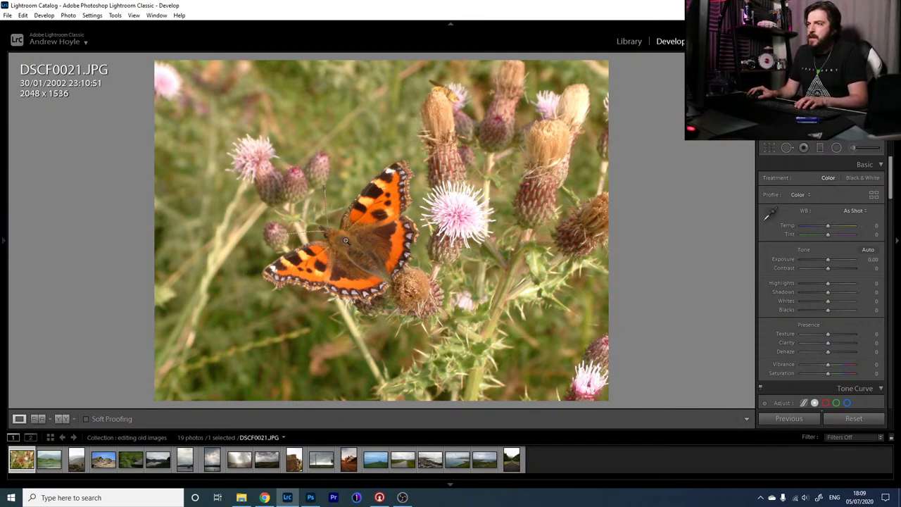
key("i")
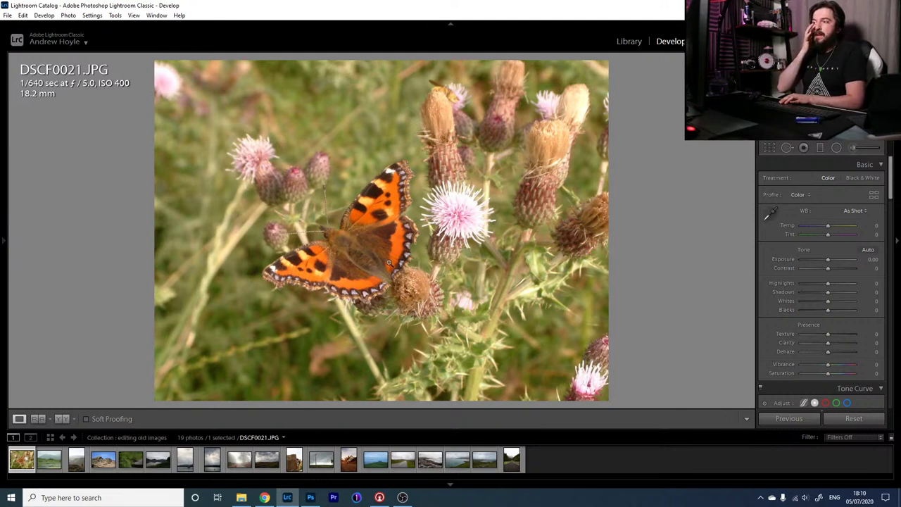
left_click(373, 228)
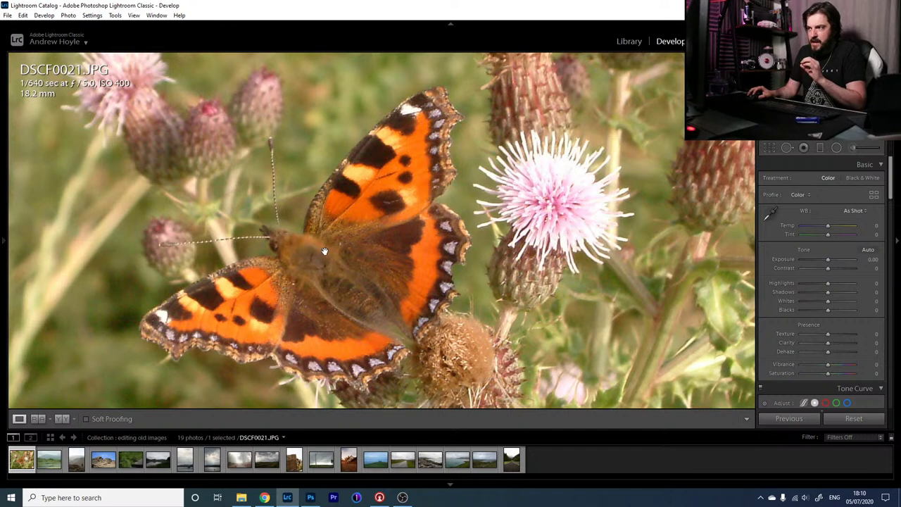
left_click(357, 288)
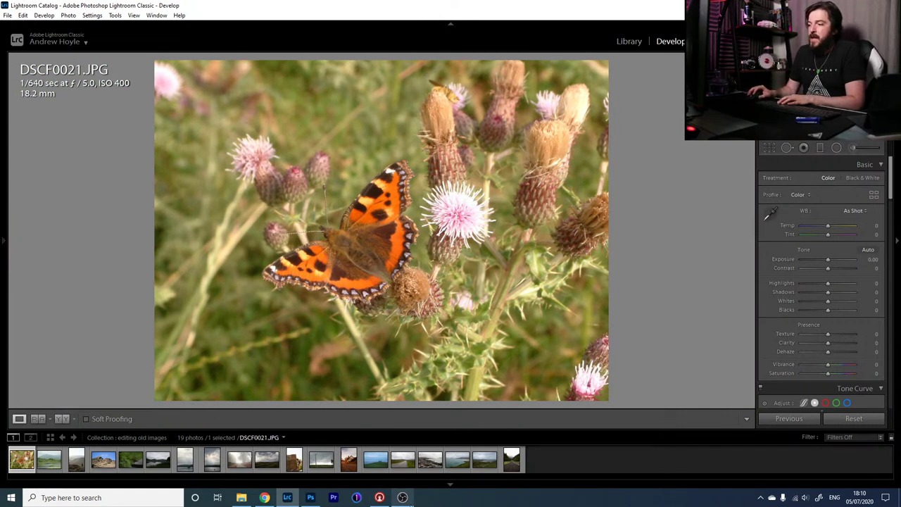
left_click(774, 149)
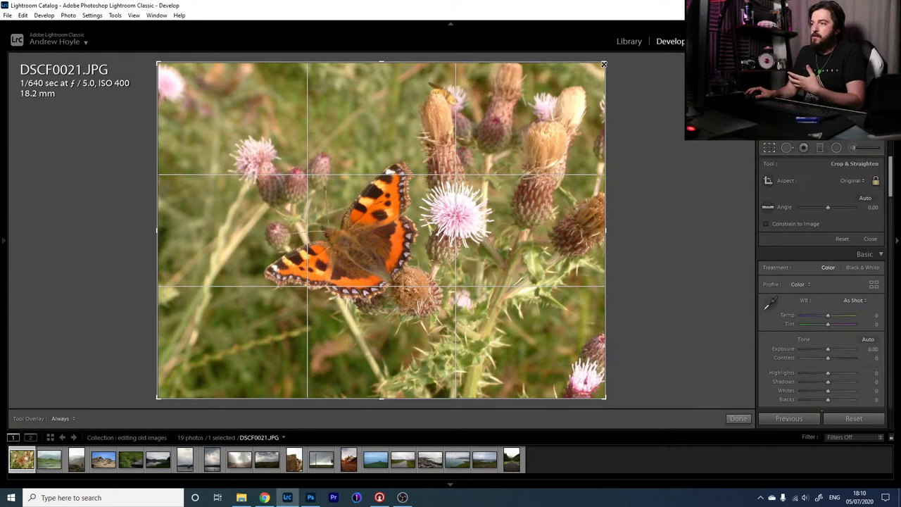
- Tighten the crop around the butterfly, rotate to -4.24°, and commit the crop
left_click_drag(603, 64, 560, 105)
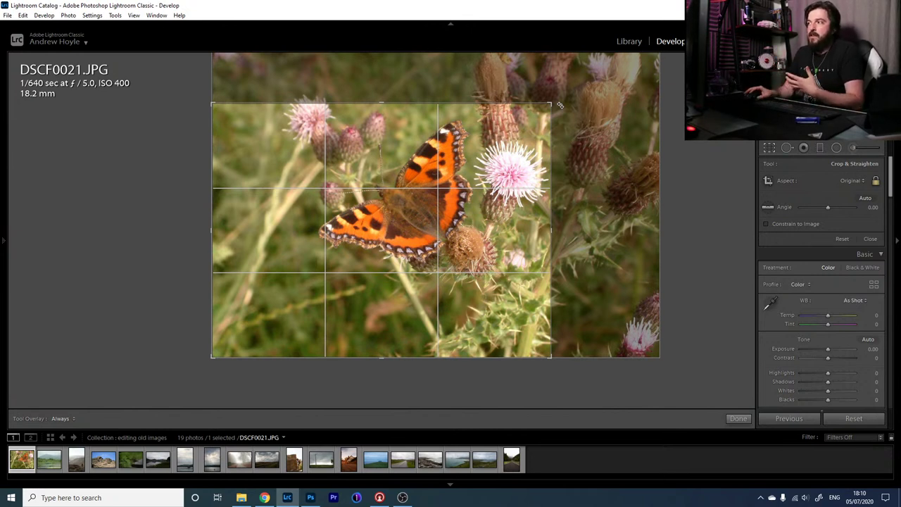
left_click_drag(454, 166, 443, 186)
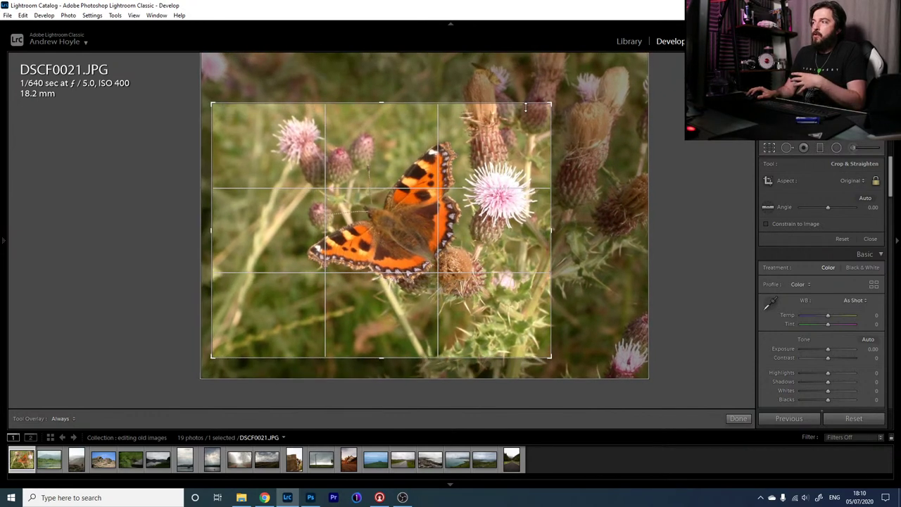
left_click_drag(535, 107, 557, 62)
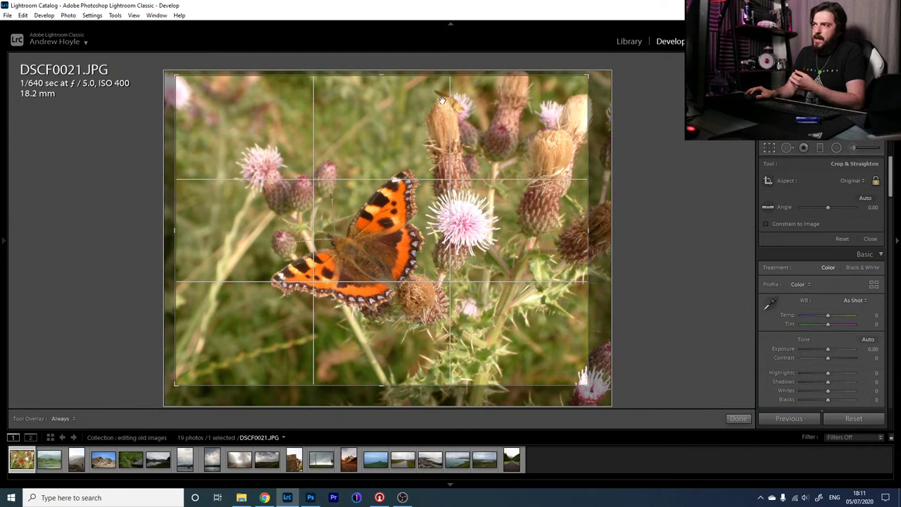
left_click_drag(584, 79, 588, 134)
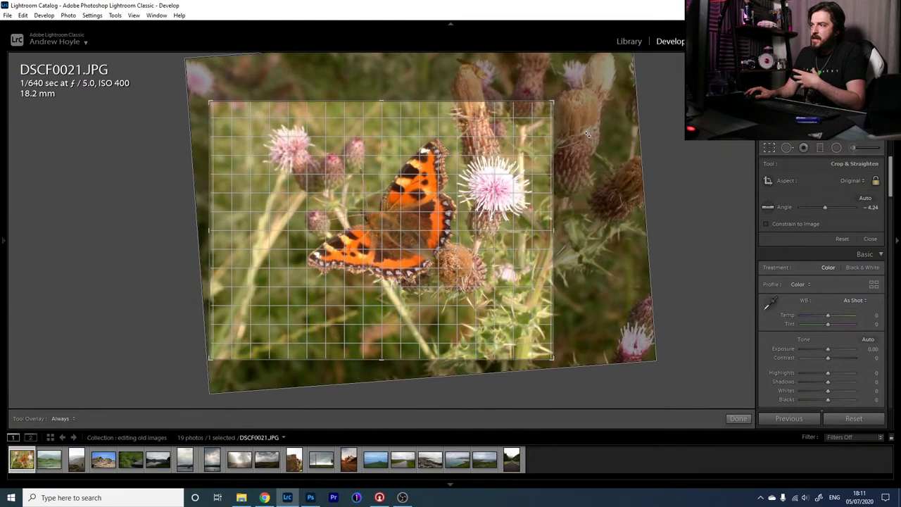
left_click_drag(437, 194, 438, 188)
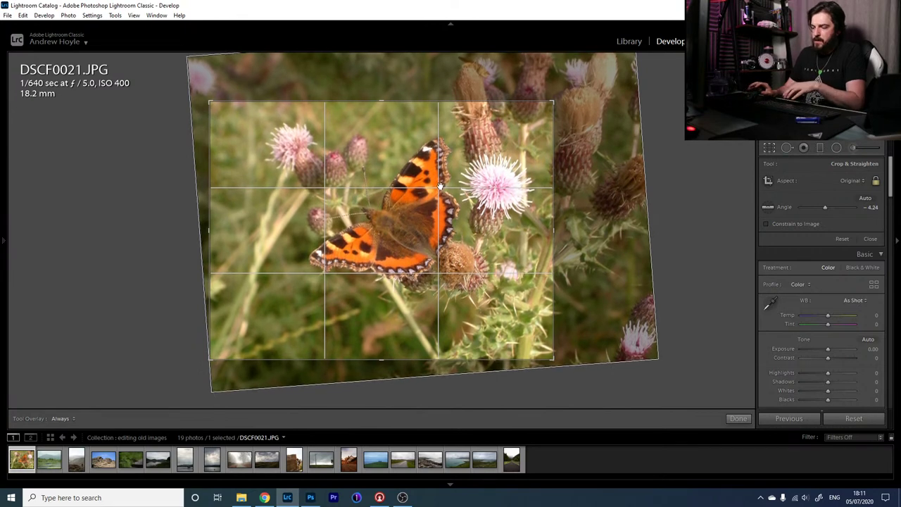
key("Return")
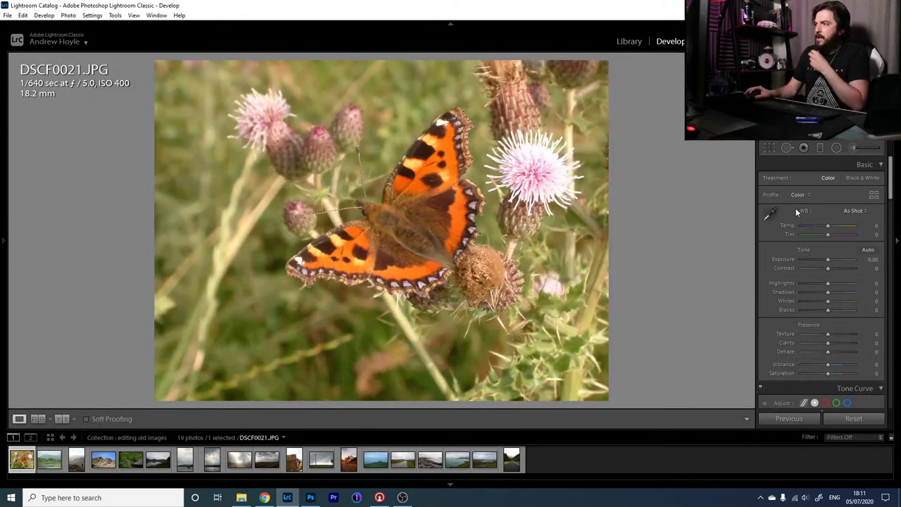
left_click(769, 148)
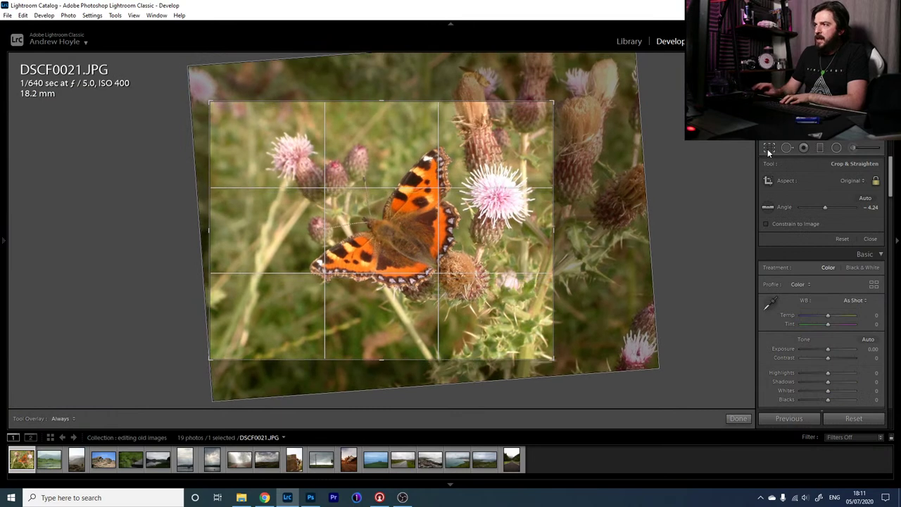
left_click(769, 148)
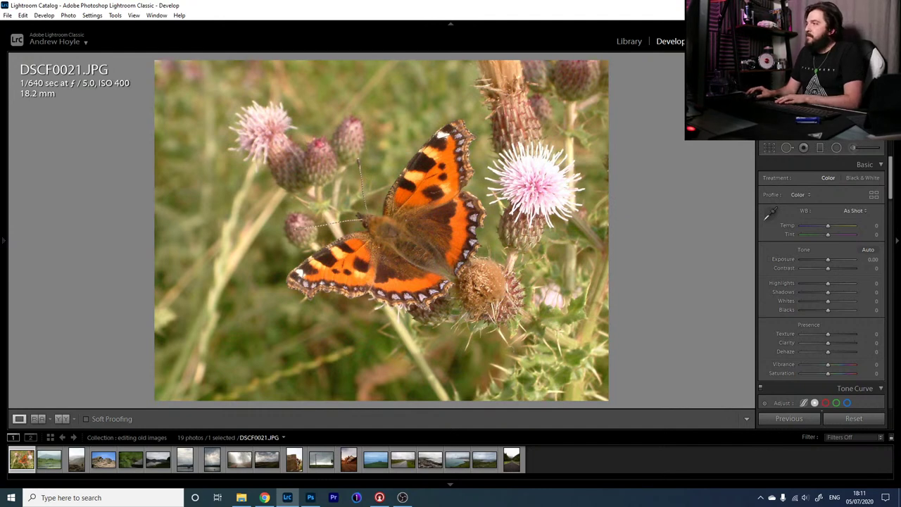
- Set Exposure to +0.18, Highlights to -70 and Shadows to -53 in the Basic panel
left_click(828, 257)
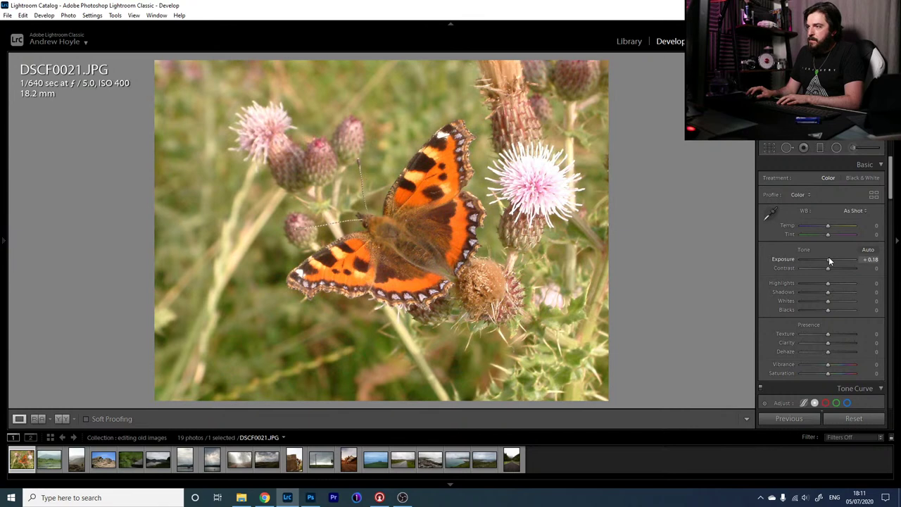
left_click_drag(828, 283, 809, 290)
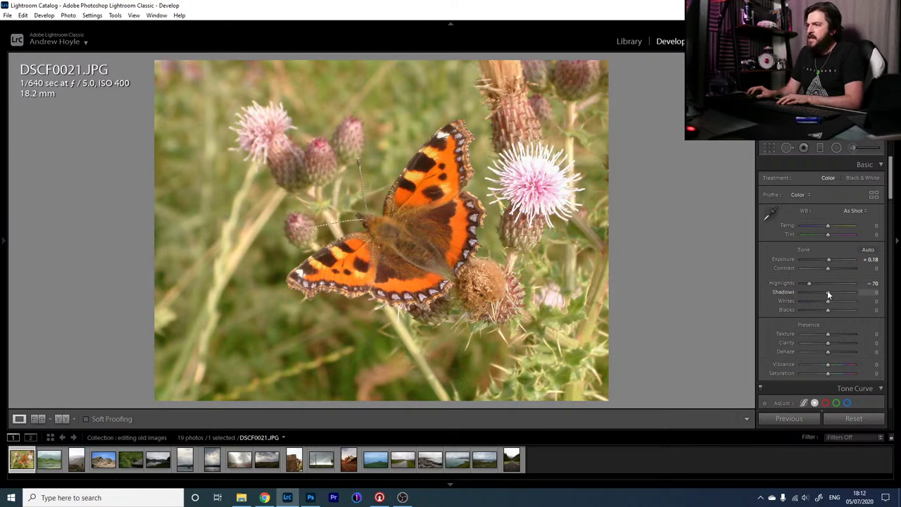
mouse_move(827, 290)
left_mouse_down()
mouse_move(809, 288)
mouse_move(837, 295)
mouse_move(829, 299)
left_mouse_up()
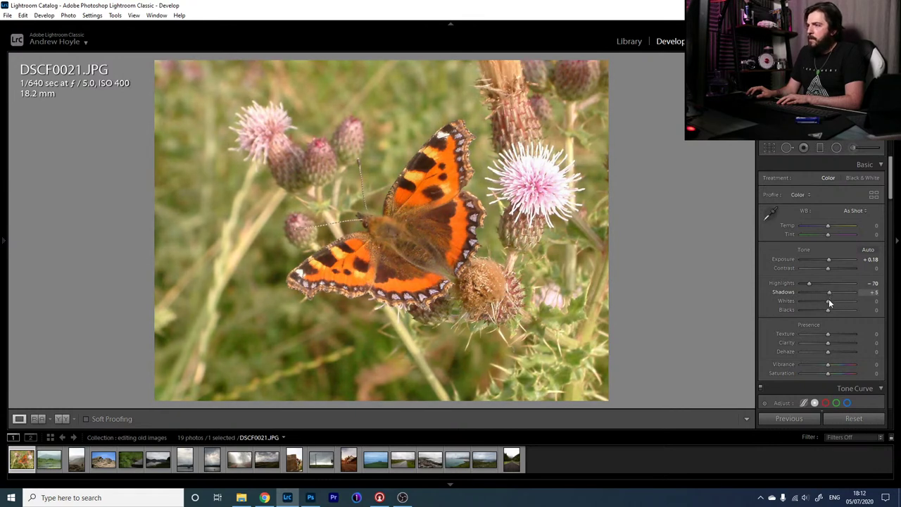
left_click(459, 217)
left_click(468, 232)
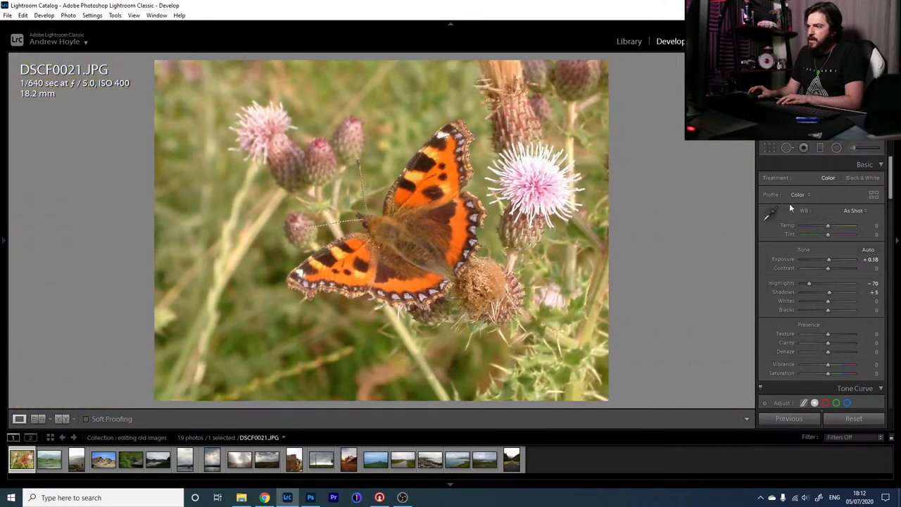
left_click_drag(829, 295, 823, 296)
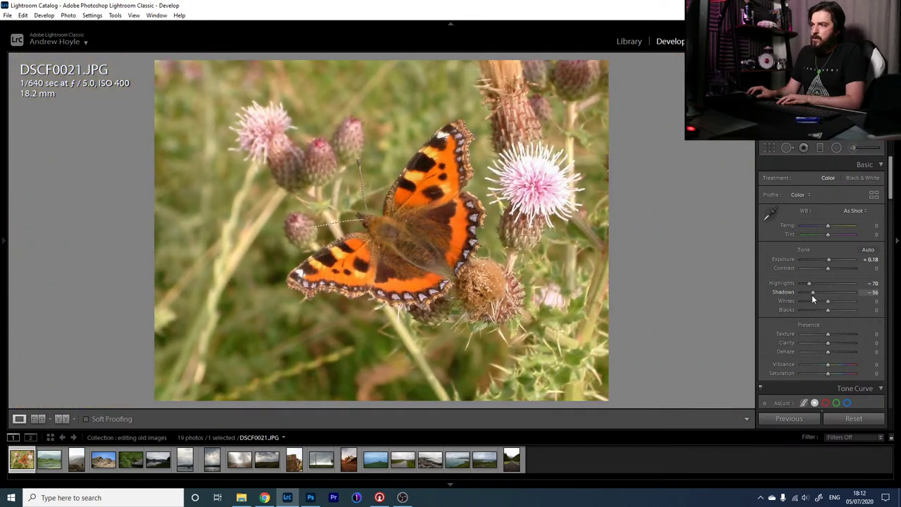
left_click_drag(813, 292, 813, 293)
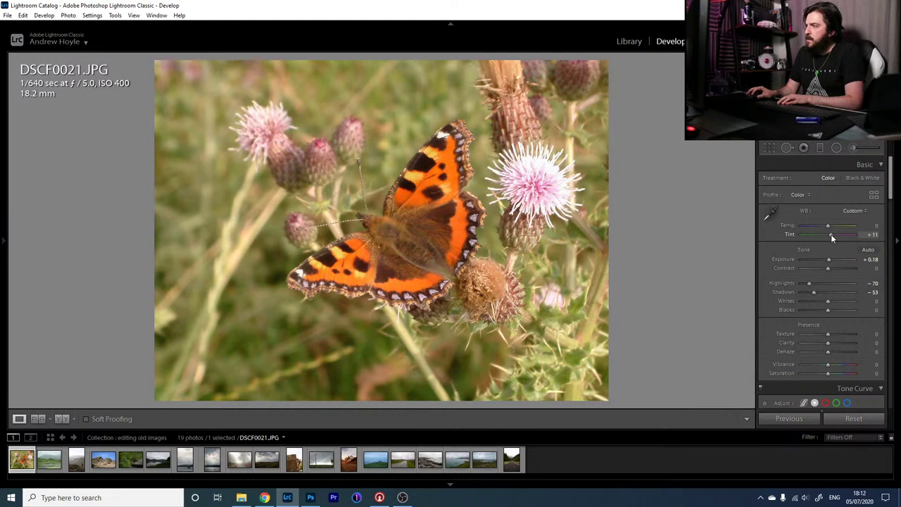
- Set Temp to -5 and Tint to +9, comparing against the Before view
left_click_drag(827, 225, 826, 225)
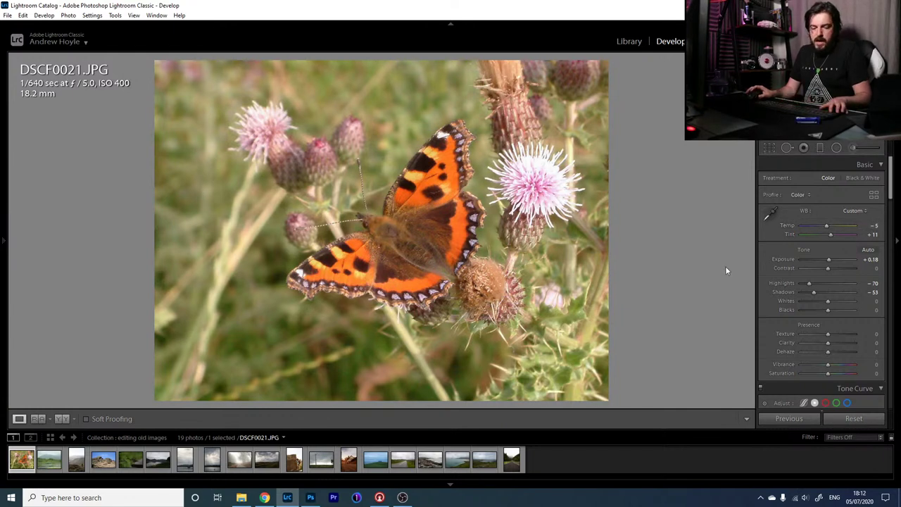
key("backslash")
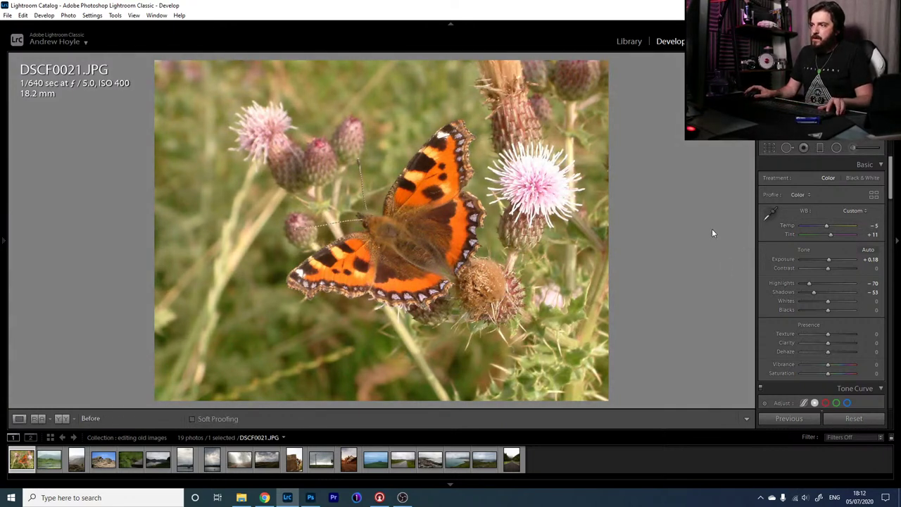
key("backslash")
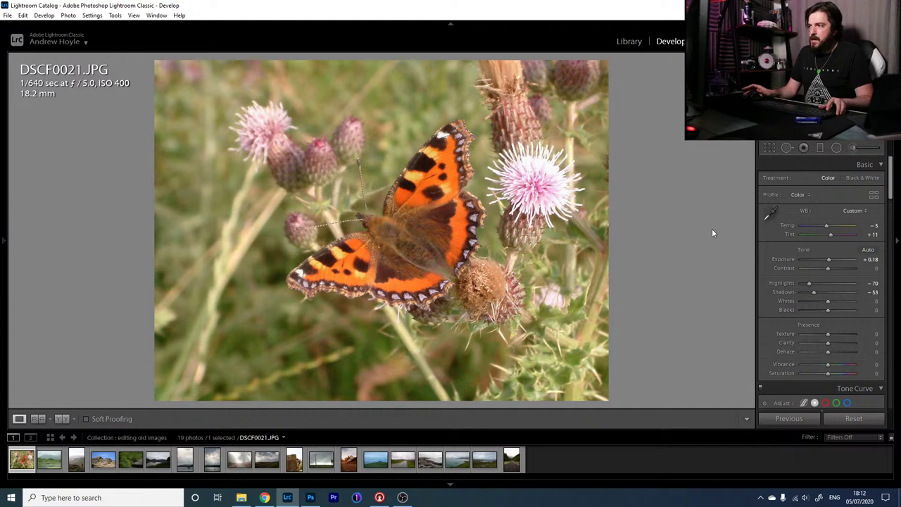
key("backslash")
key("backslash")
key("backslash")
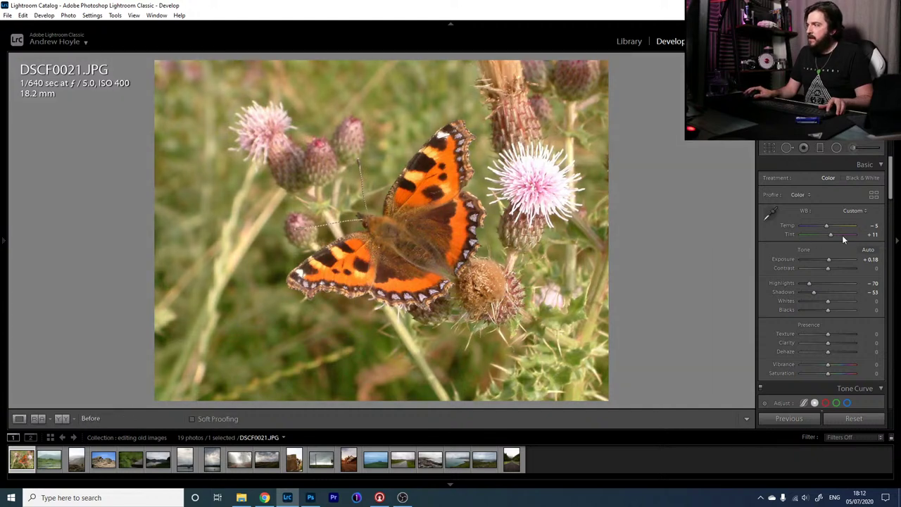
left_click_drag(832, 233, 831, 234)
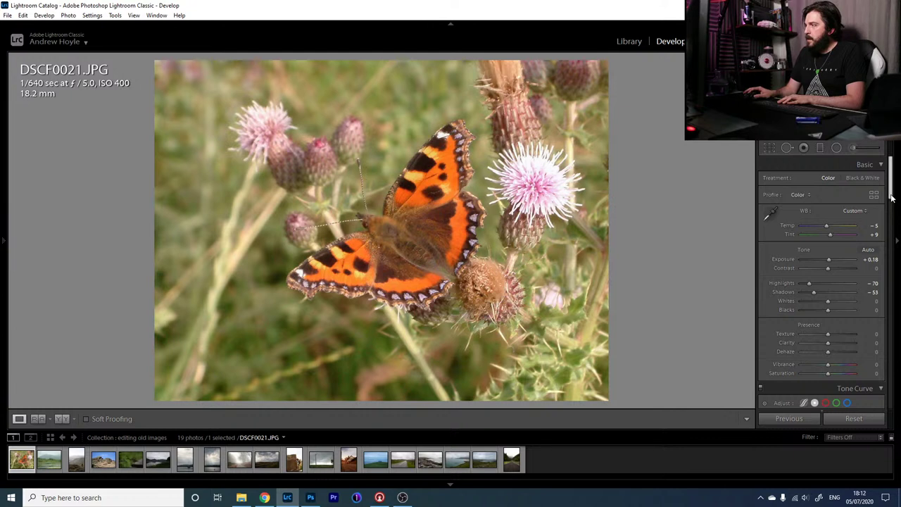
left_click_drag(892, 200, 890, 204)
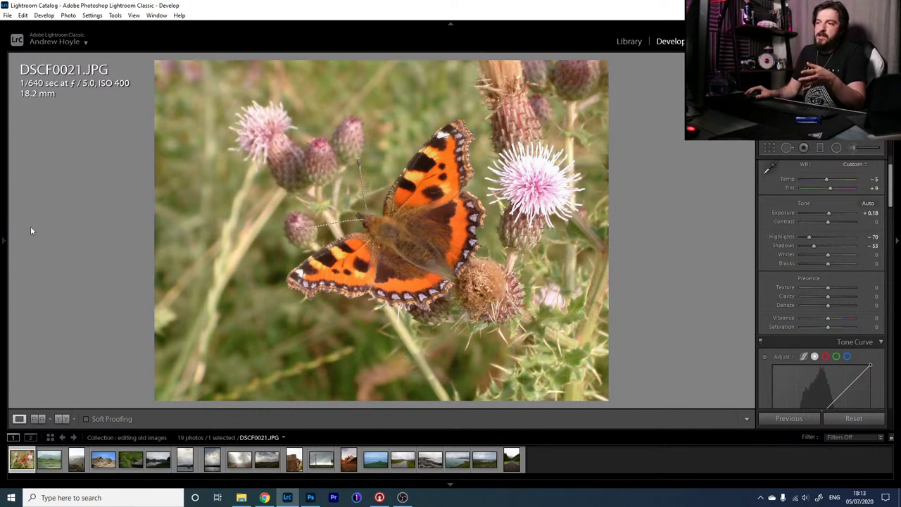
- Scroll the left panel to reveal the develop presets list, including P5 - RAW - 1/2
mouse_move(6, 242)
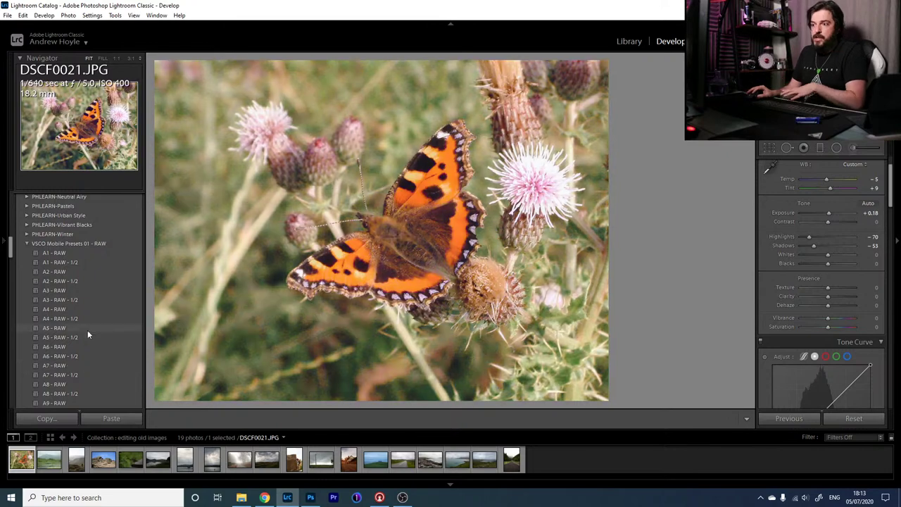
scroll(68, 320, "down", 3)
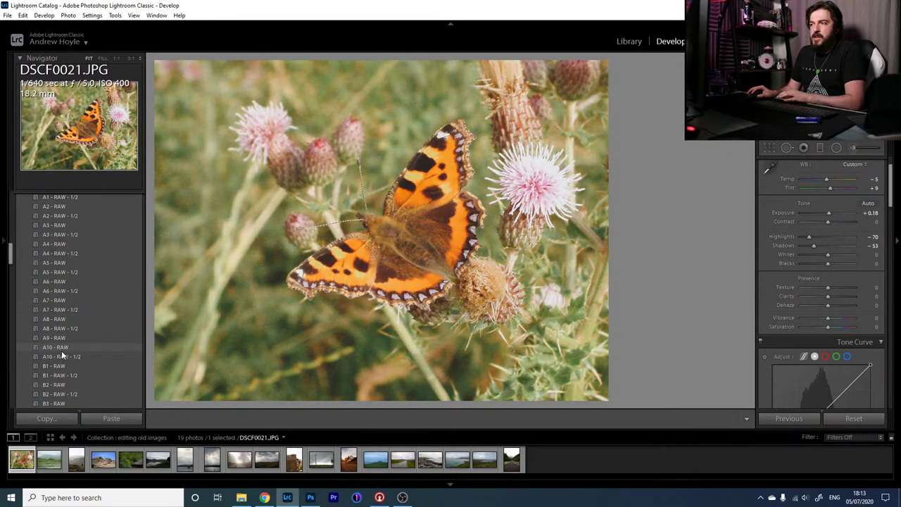
scroll(54, 323, "down", 12)
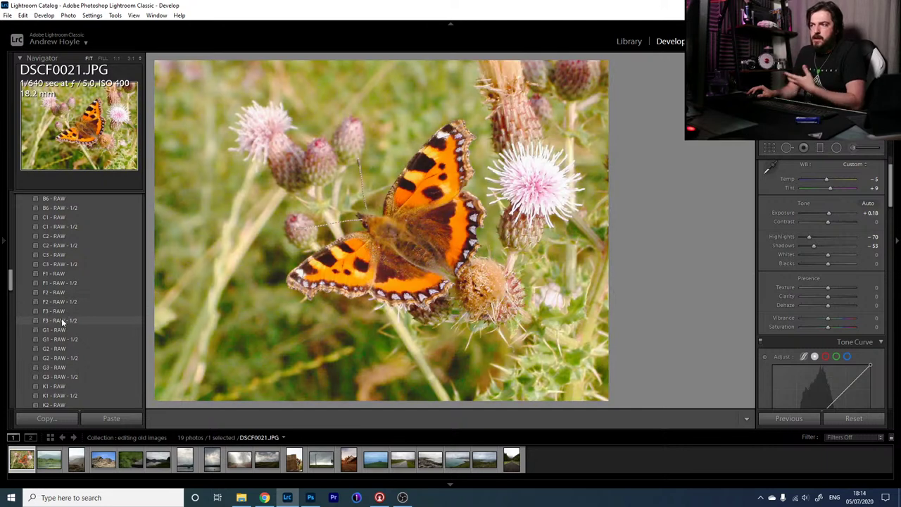
scroll(60, 326, "down", 3)
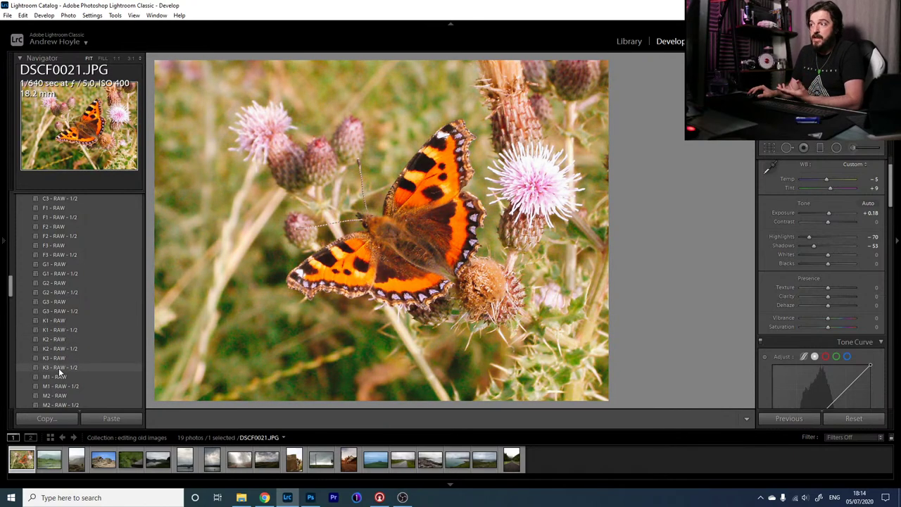
scroll(59, 371, "down", 9)
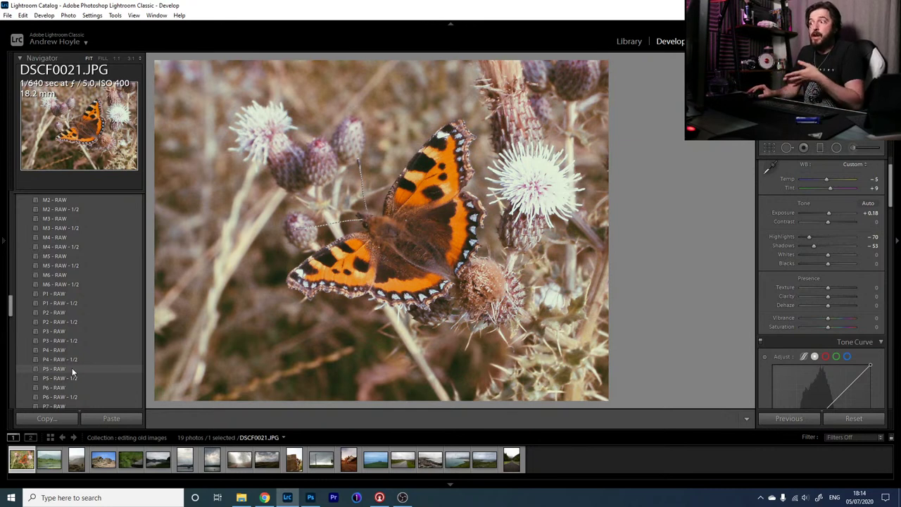
scroll(72, 367, "down", 3)
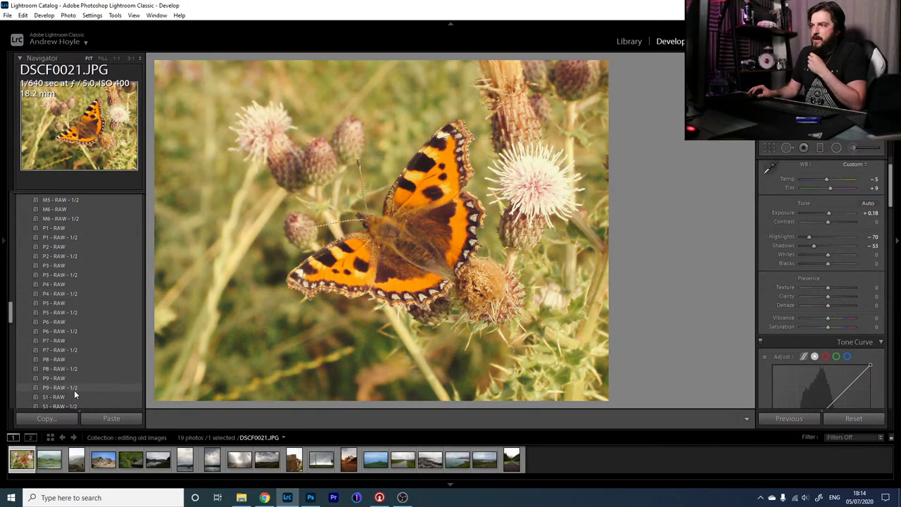
scroll(74, 390, "down", 5)
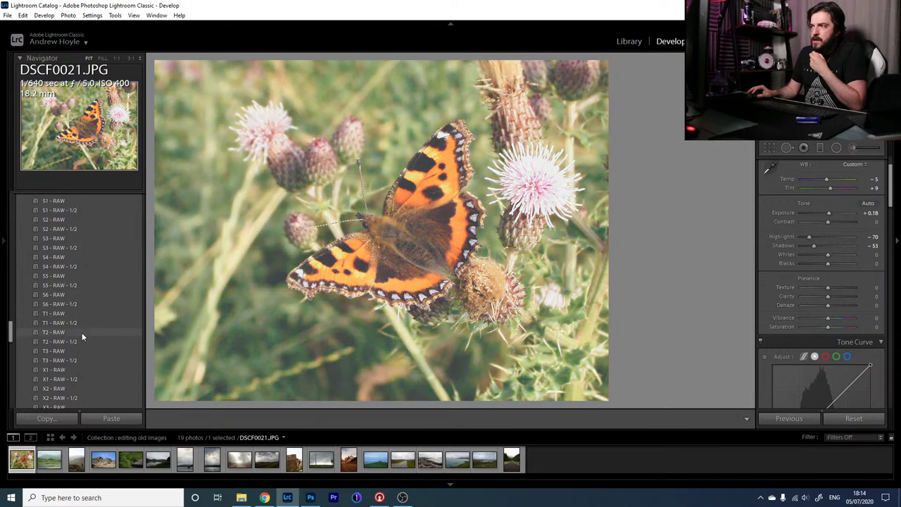
scroll(82, 345, "down", 2)
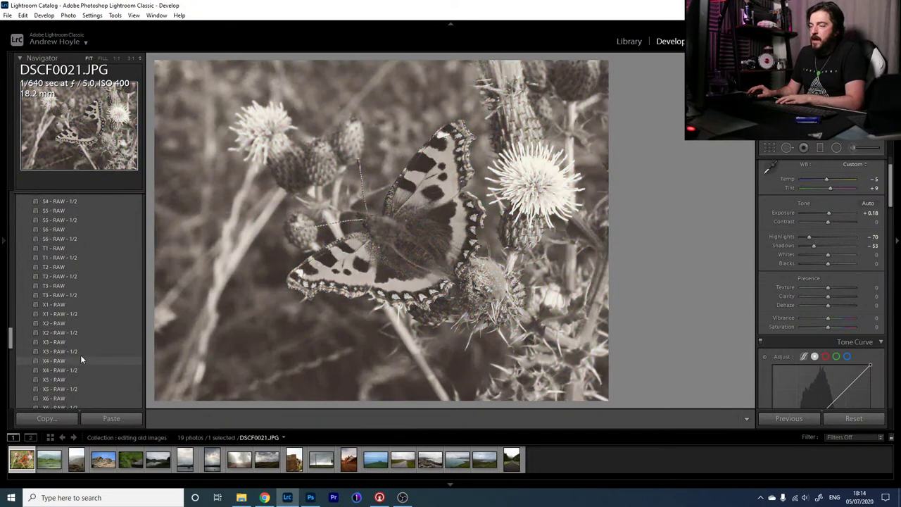
scroll(78, 368, "down", 3)
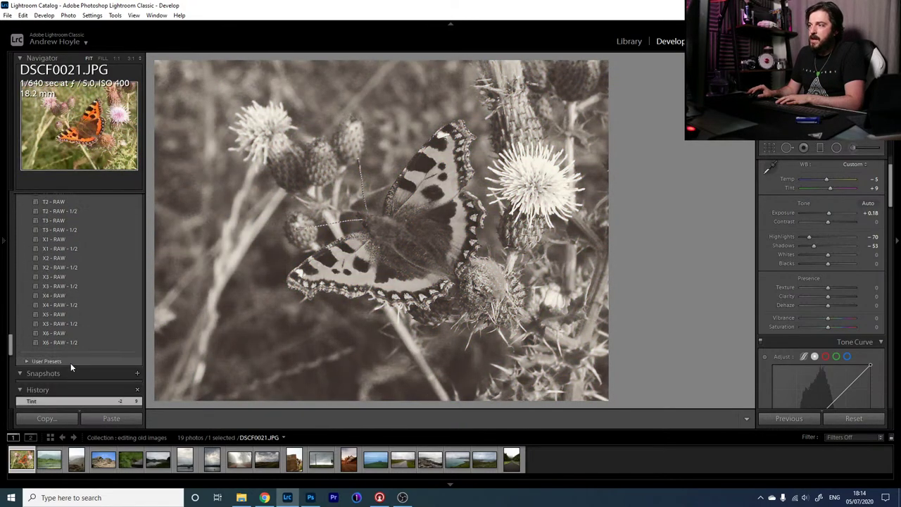
scroll(81, 337, "up", 5)
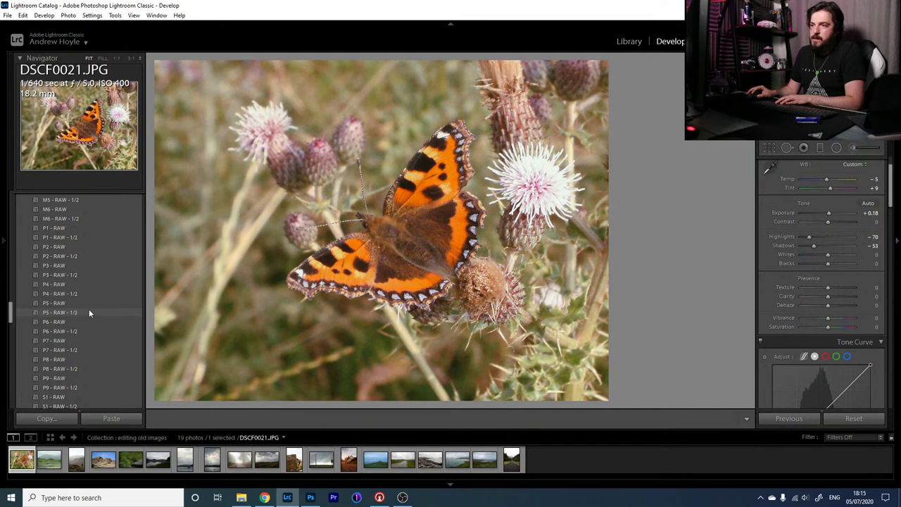
- Apply the P5 - RAW - 1/2 preset, then set Temp -11, Tint -4 and Highlights -93
left_click(91, 312)
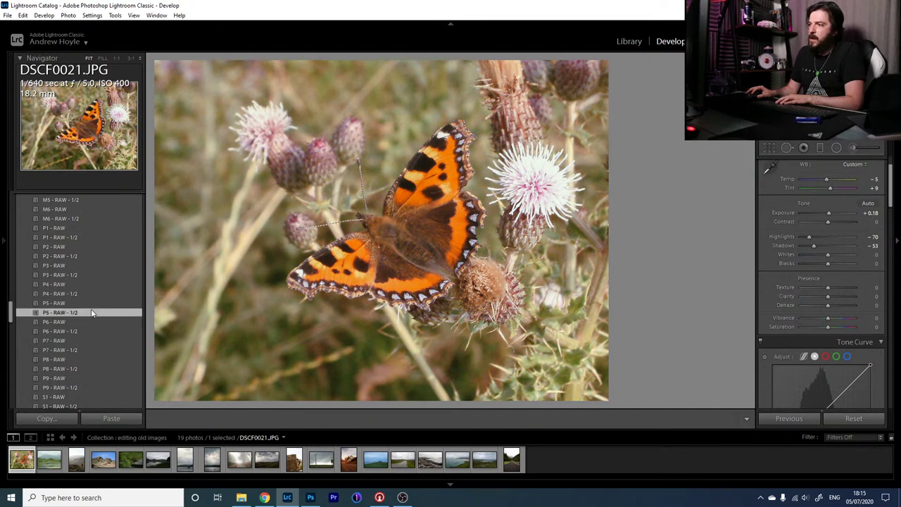
left_click_drag(831, 188, 829, 189)
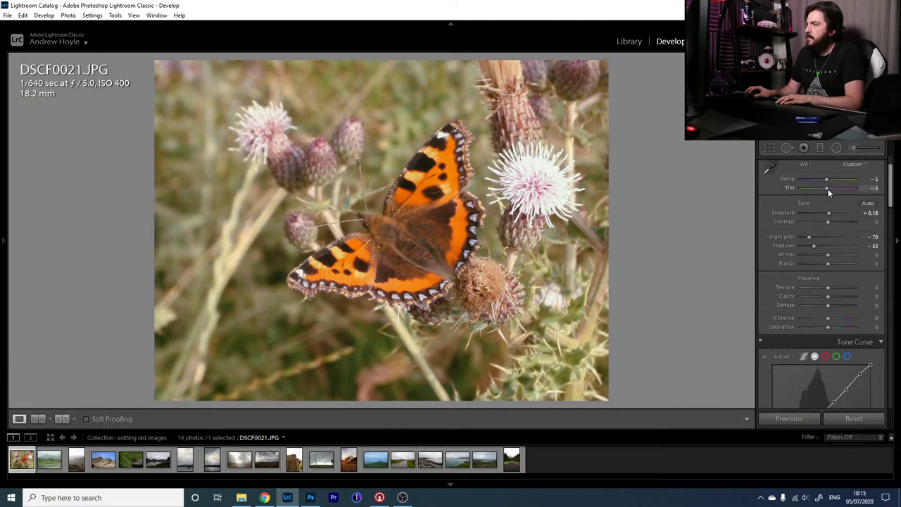
left_click_drag(828, 189, 825, 179)
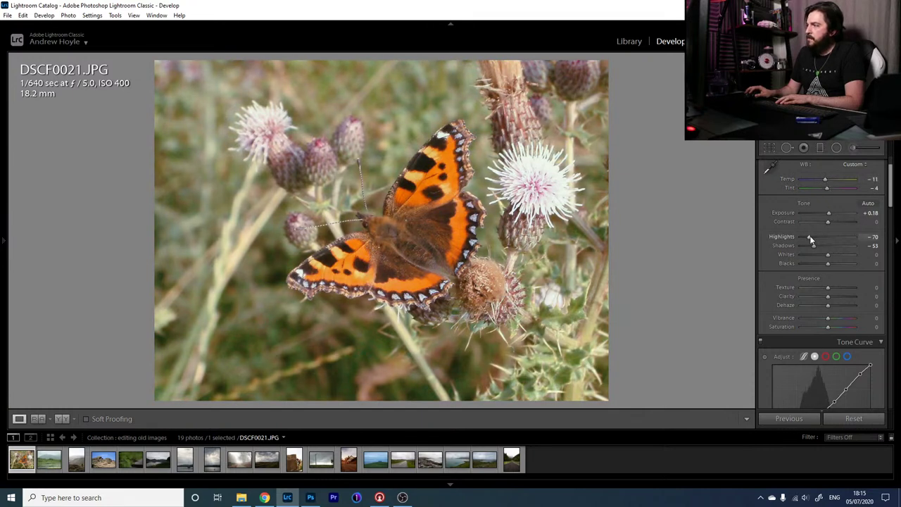
left_click_drag(810, 238, 805, 239)
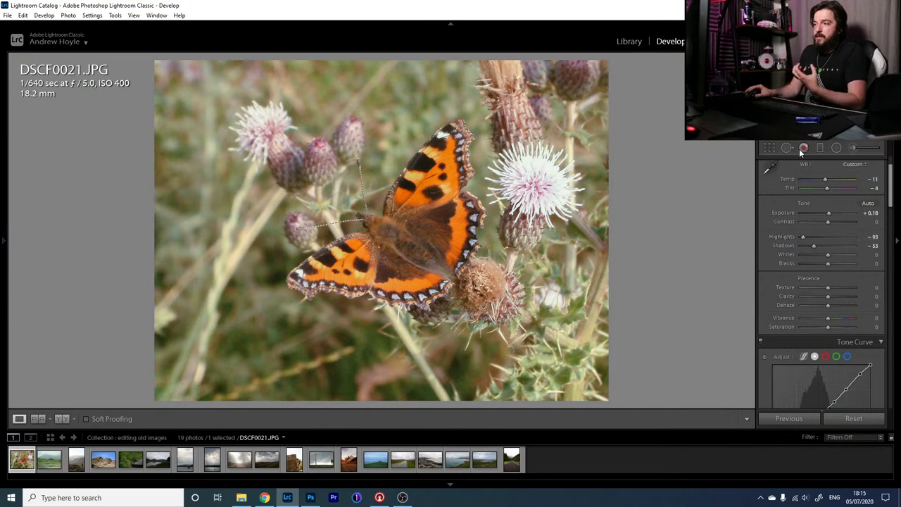
- Compare with the Before view and bring up the HSL Hue adjustments
scroll(893, 195, "down", 1)
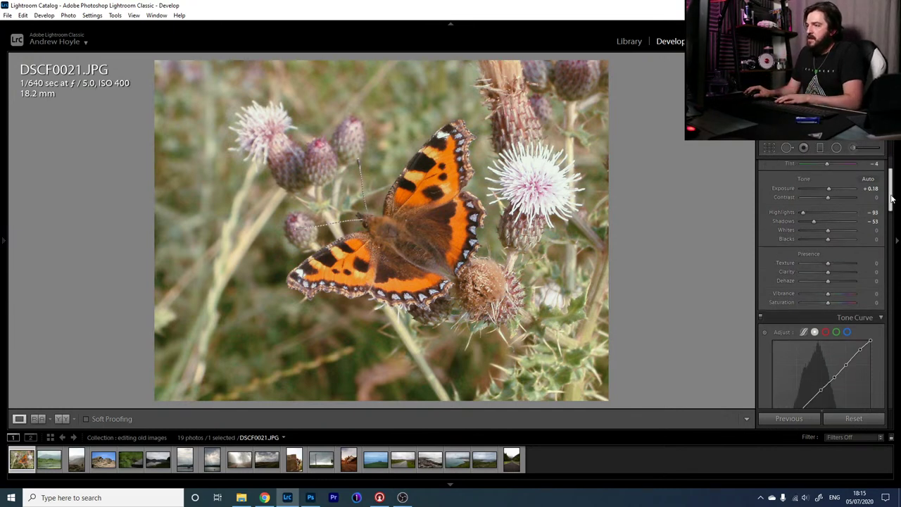
key("backslash")
key("backslash")
key("backslash")
key("backslash")
key("backslash")
key("backslash")
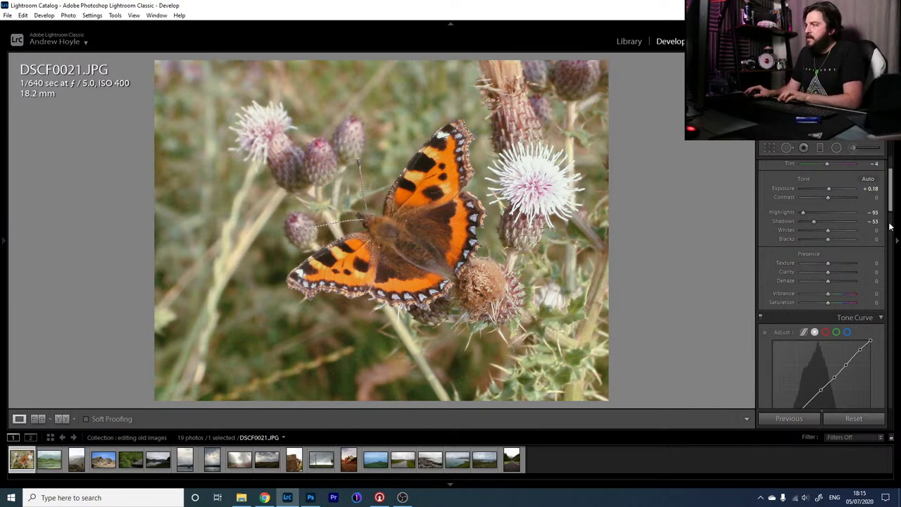
left_click_drag(891, 208, 889, 250)
left_click(771, 253)
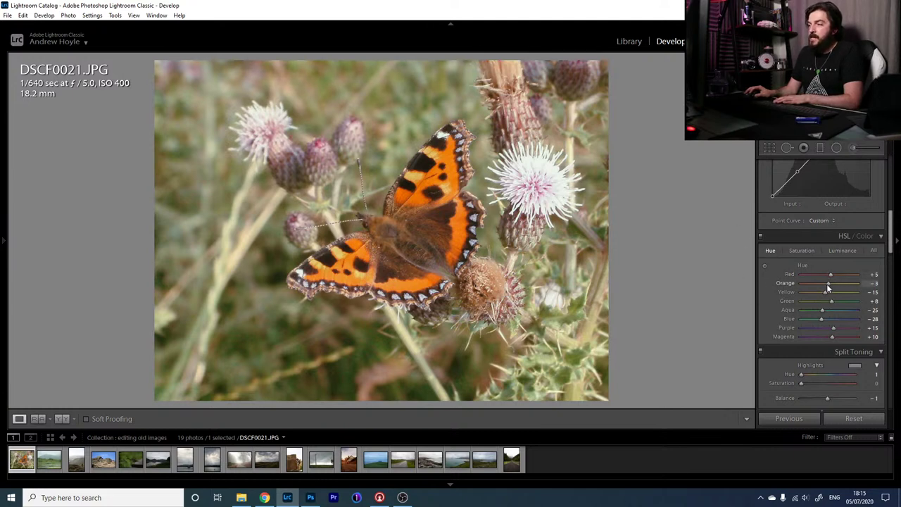
- Shift Green hue to -100 and raise Green and Yellow saturation to +12
mouse_move(826, 284)
left_mouse_down()
mouse_move(798, 284)
mouse_move(875, 295)
mouse_move(788, 303)
mouse_move(852, 294)
mouse_move(839, 285)
mouse_move(859, 290)
mouse_move(780, 290)
mouse_move(822, 289)
mouse_move(830, 293)
mouse_move(795, 290)
mouse_move(830, 297)
left_mouse_up()
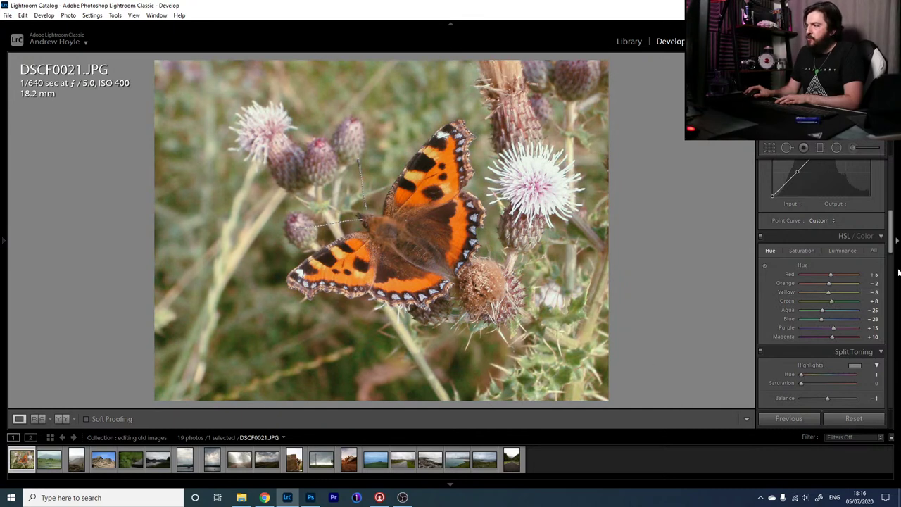
left_click_drag(830, 301, 781, 306)
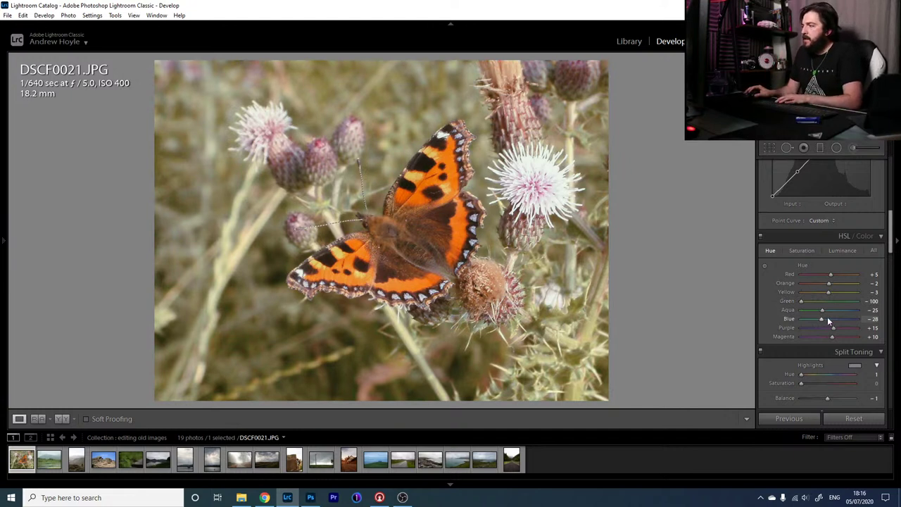
left_click(802, 250)
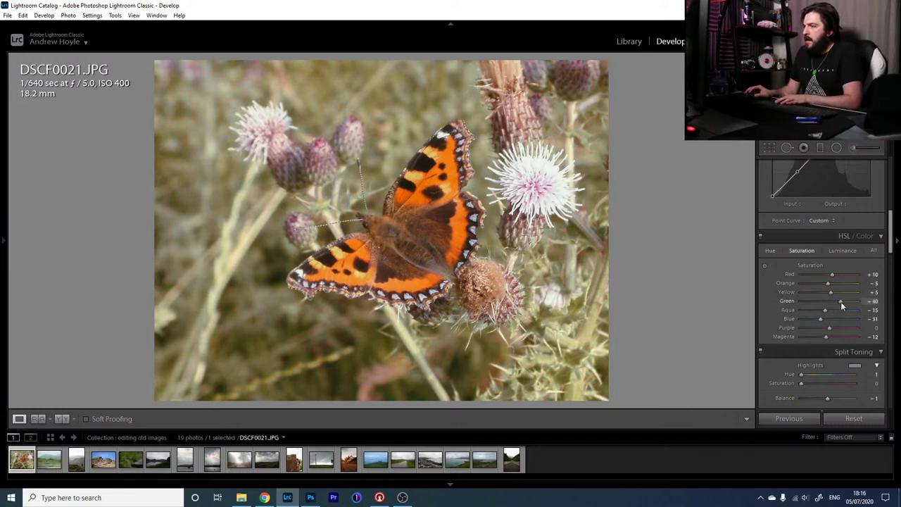
left_click_drag(812, 301, 837, 302)
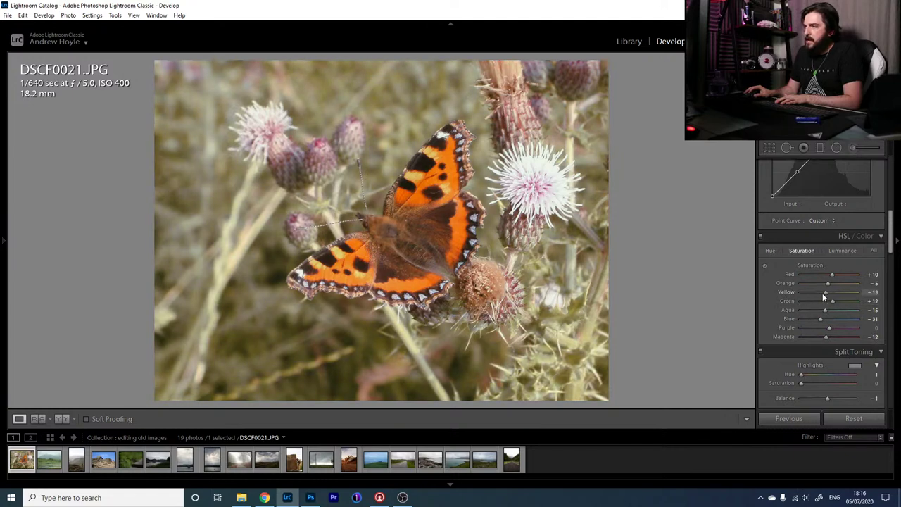
mouse_move(822, 292)
left_mouse_down()
mouse_move(806, 292)
mouse_move(830, 293)
left_mouse_up()
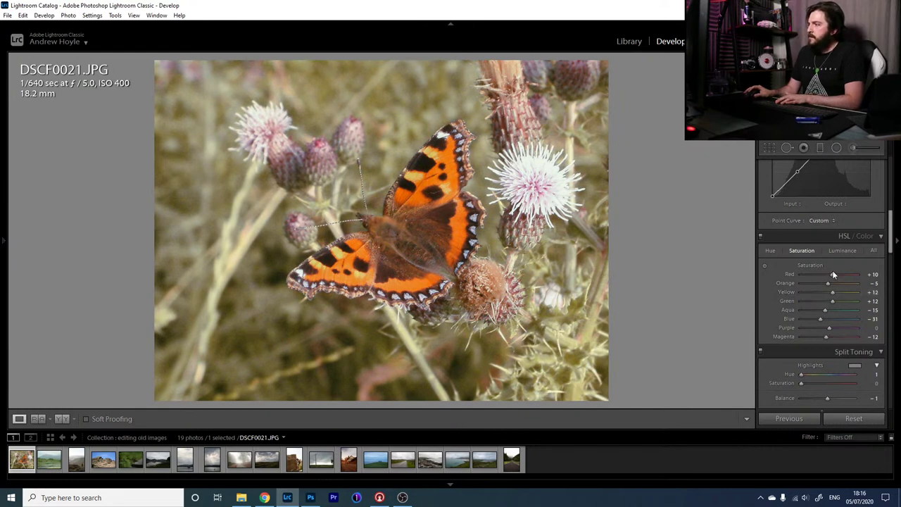
- Darken Purple luminance to -47 and Magenta luminance to -20
left_click(843, 251)
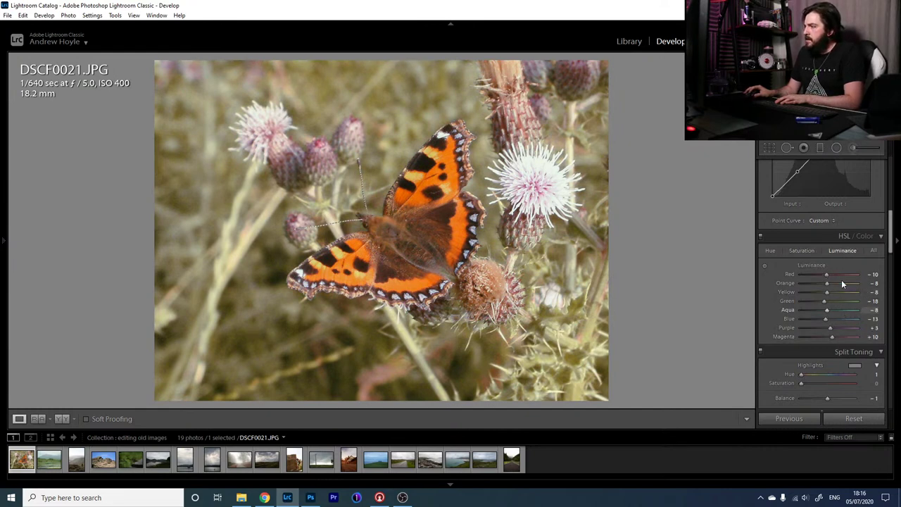
mouse_move(833, 329)
left_mouse_down()
mouse_move(809, 338)
mouse_move(825, 338)
left_mouse_up()
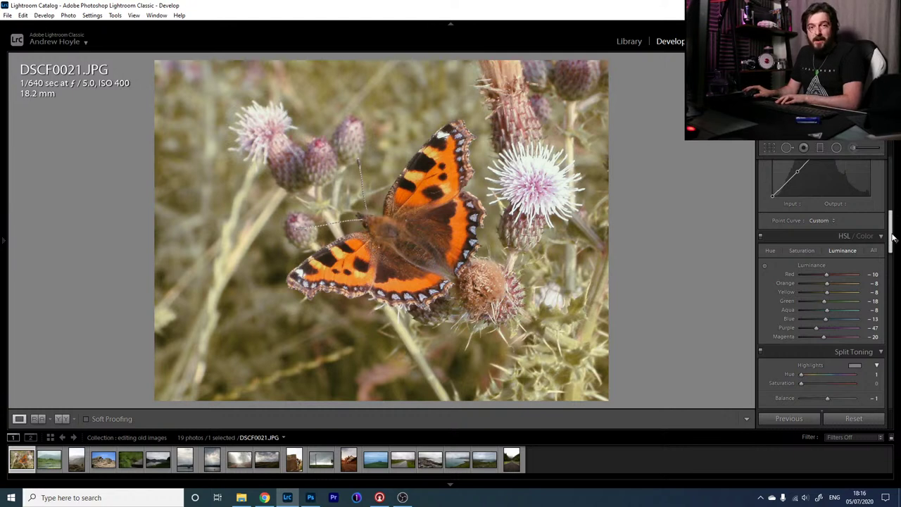
left_click_drag(892, 239, 889, 195)
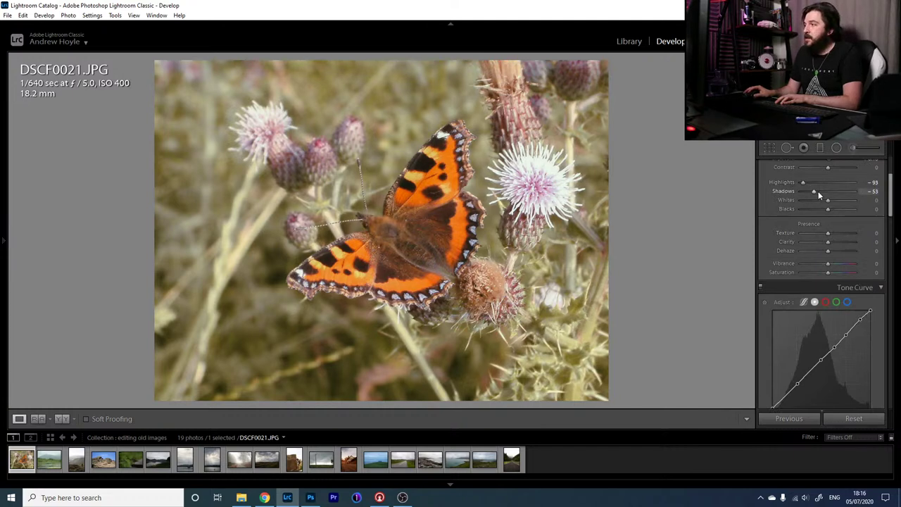
- Pull Shadows down to -72 and compare the edit against the before view
mouse_move(814, 192)
left_mouse_down()
mouse_move(866, 200)
mouse_move(777, 199)
mouse_move(841, 199)
mouse_move(789, 203)
mouse_move(821, 207)
mouse_move(795, 209)
mouse_move(851, 208)
mouse_move(810, 209)
left_mouse_up()
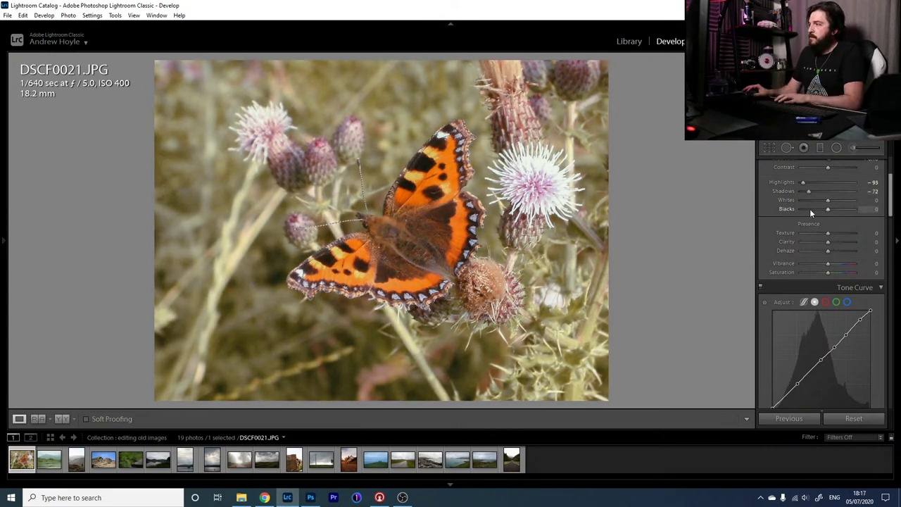
left_click_drag(892, 199, 891, 204)
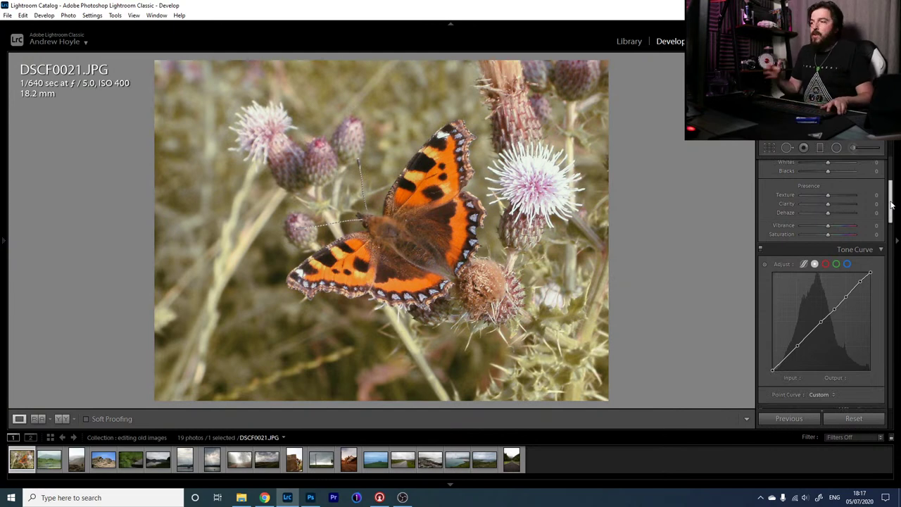
key("backslash")
key("backslash")
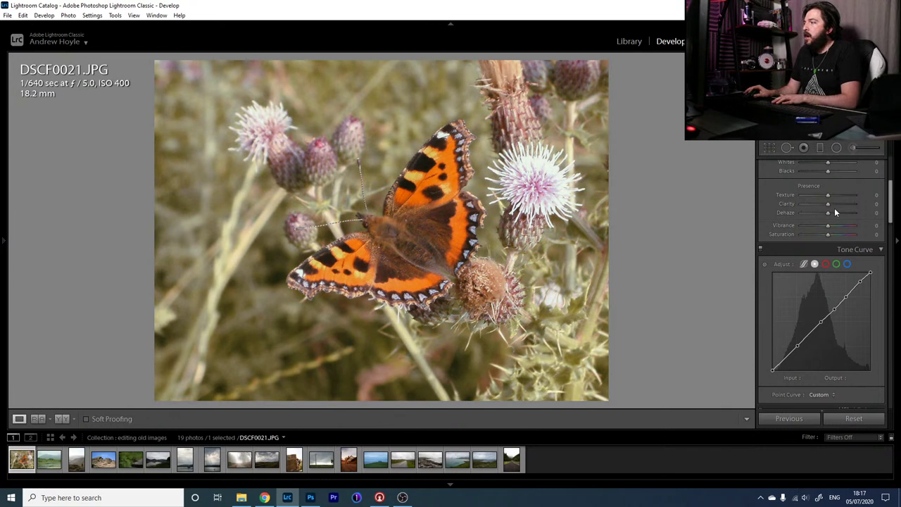
- Set up an Adjustment Brush with Exposure reset to 0, Contrast 8, Texture 25 and Clarity 15
left_click(853, 149)
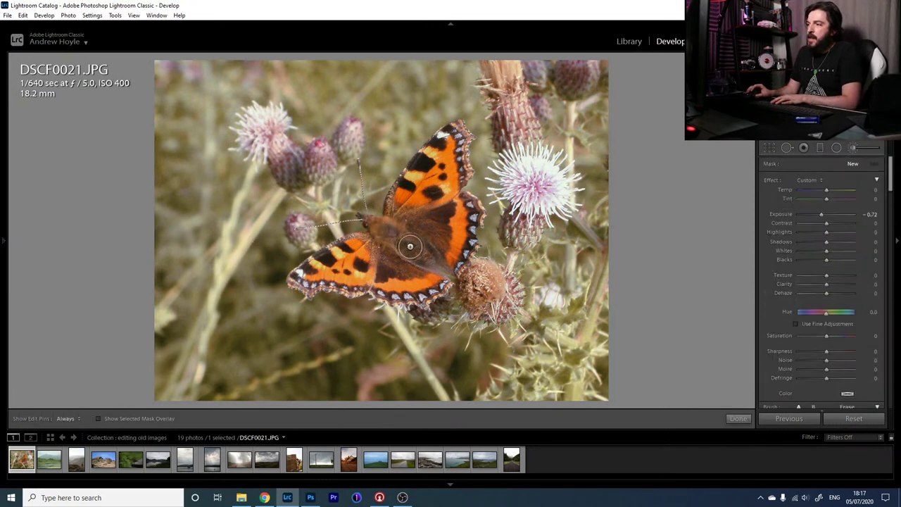
double_click(777, 212)
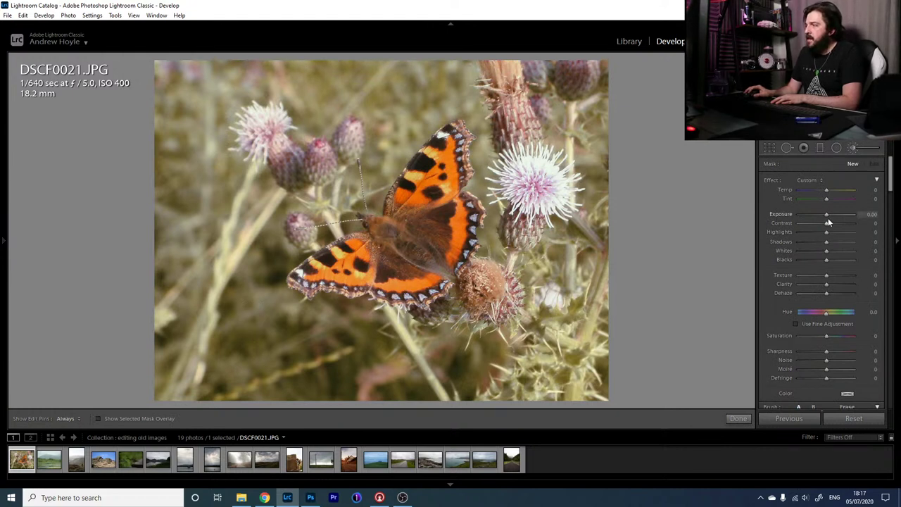
left_click_drag(828, 223, 830, 222)
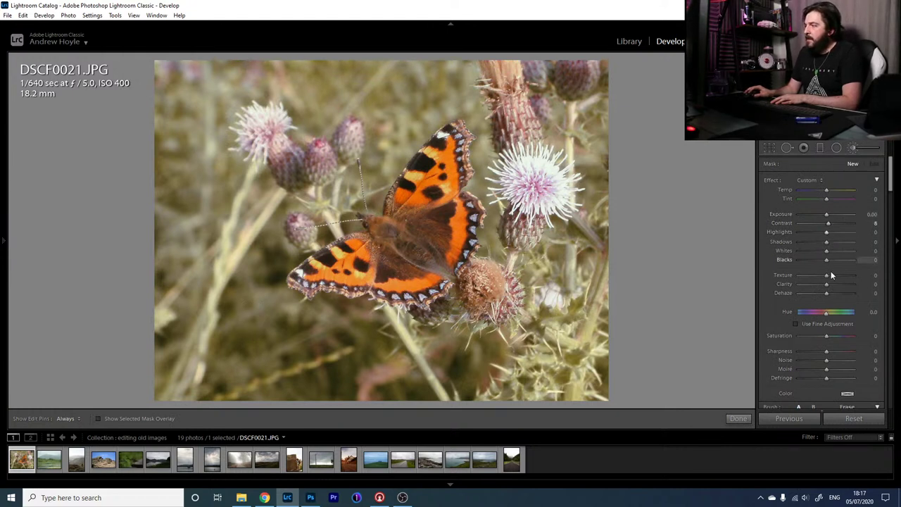
left_click_drag(828, 287, 833, 276)
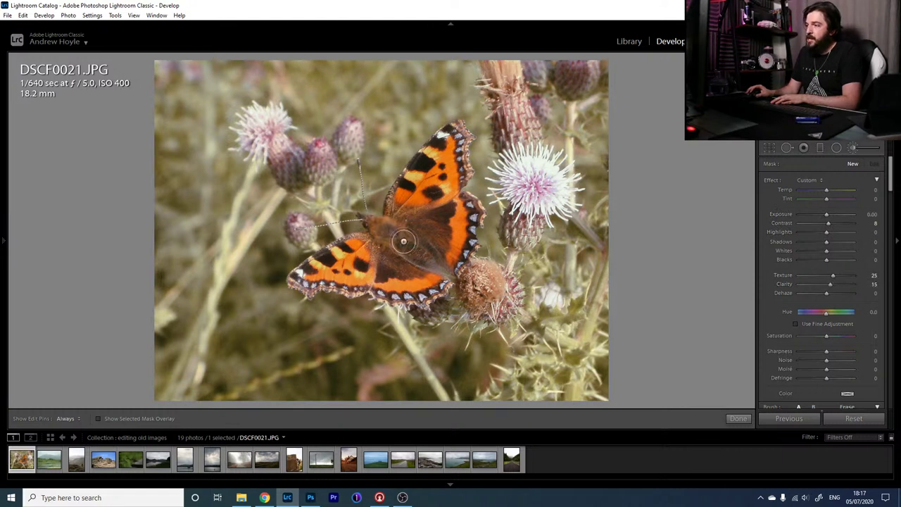
- Paint the brush over the butterfly's body and left wing, checking coverage with the red overlay
key("h")
mouse_move(443, 160)
left_mouse_down()
mouse_move(423, 202)
mouse_move(426, 189)
mouse_move(424, 240)
mouse_move(442, 269)
mouse_move(464, 247)
left_mouse_up()
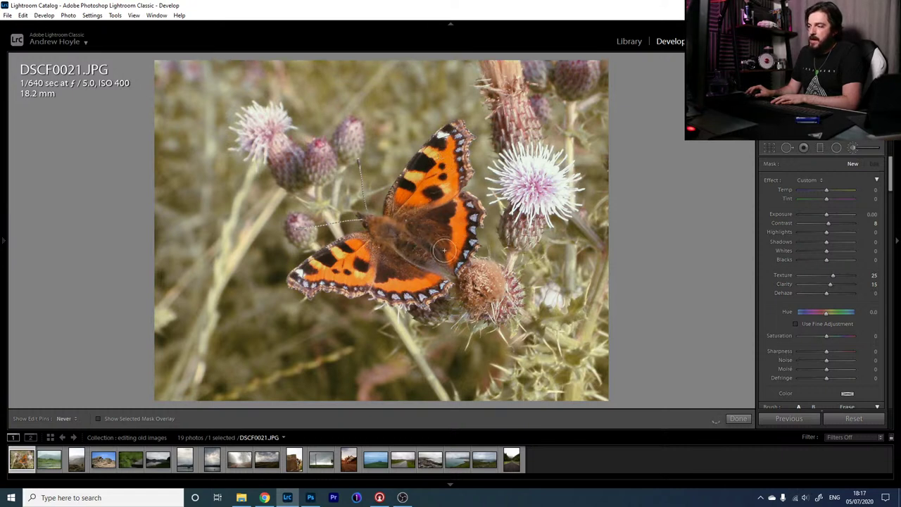
key("h")
left_click(131, 417)
key("h")
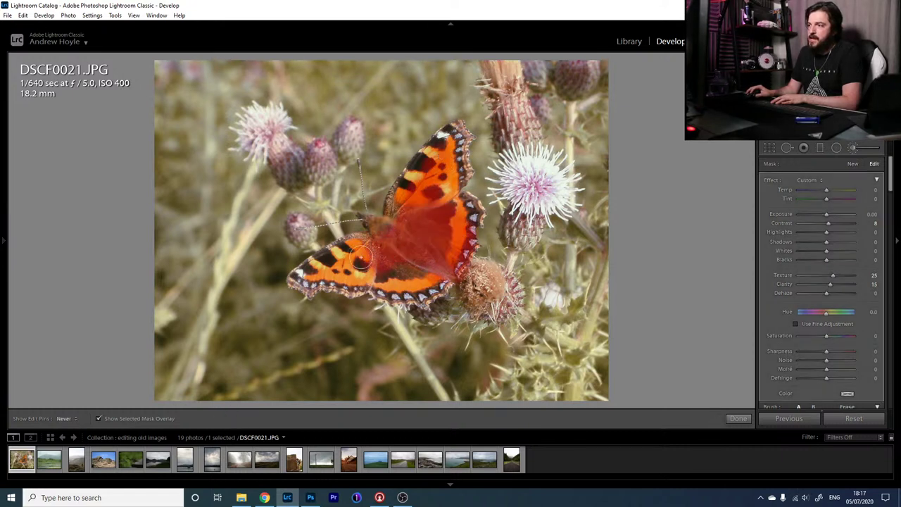
mouse_move(361, 260)
left_mouse_down()
mouse_move(312, 284)
mouse_move(292, 278)
mouse_move(370, 281)
mouse_move(398, 291)
mouse_move(437, 283)
mouse_move(474, 218)
mouse_move(466, 220)
mouse_move(444, 176)
mouse_move(449, 138)
mouse_move(397, 215)
mouse_move(406, 204)
mouse_move(373, 227)
mouse_move(390, 242)
mouse_move(299, 280)
mouse_move(331, 276)
left_mouse_up()
key("h")
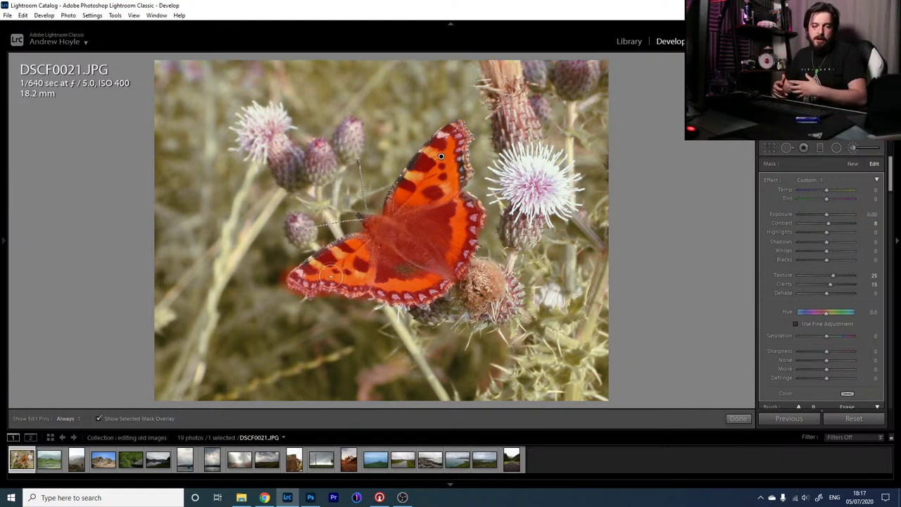
key("h")
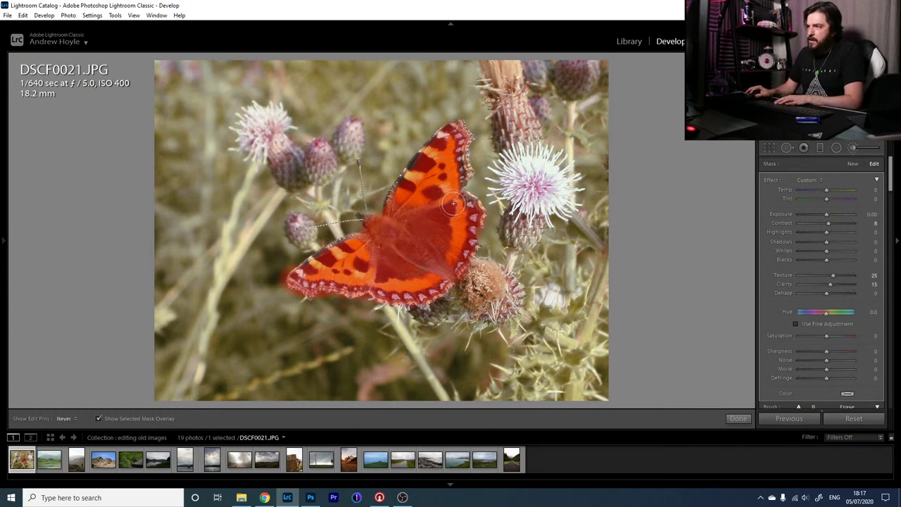
key("h")
left_click(128, 416)
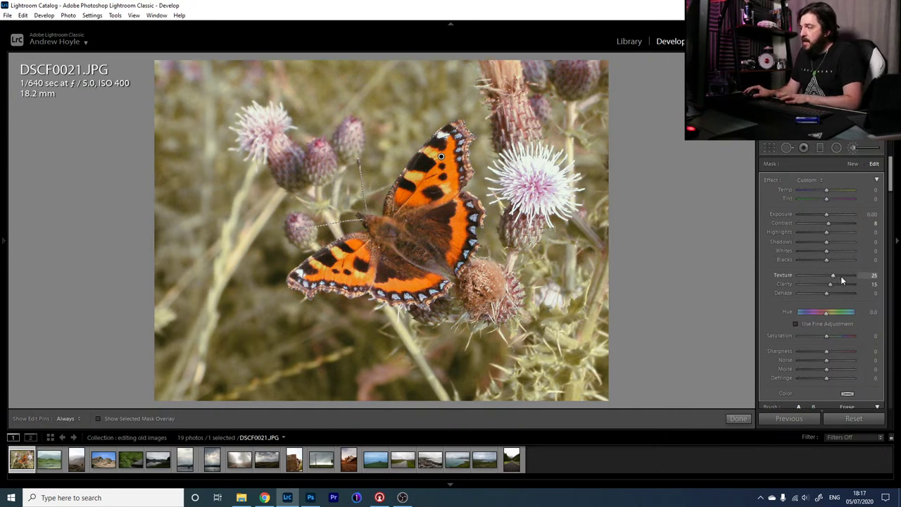
- Refine the butterfly brush's clarity and texture, and set Highlights 38, Whites 23, Shadows -26
mouse_move(837, 285)
left_mouse_down()
mouse_move(852, 285)
mouse_move(833, 284)
left_mouse_up()
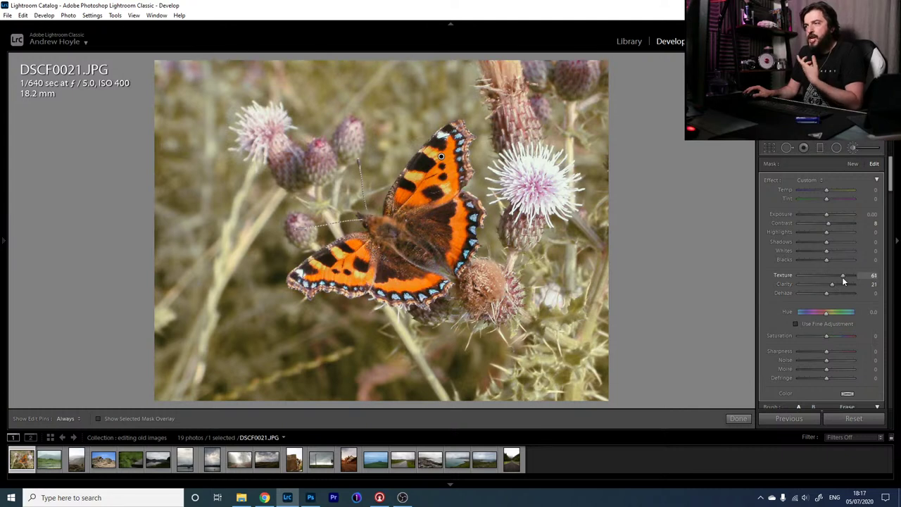
left_click_drag(846, 279, 838, 280)
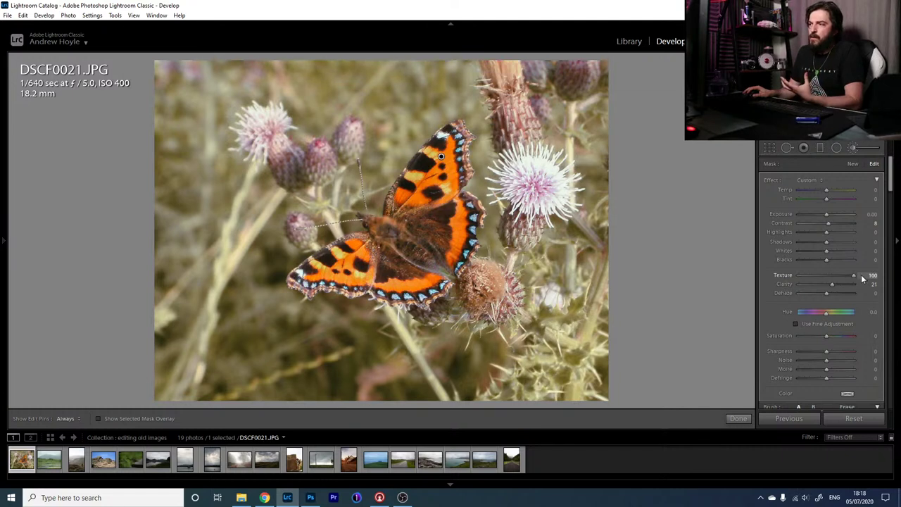
key("z")
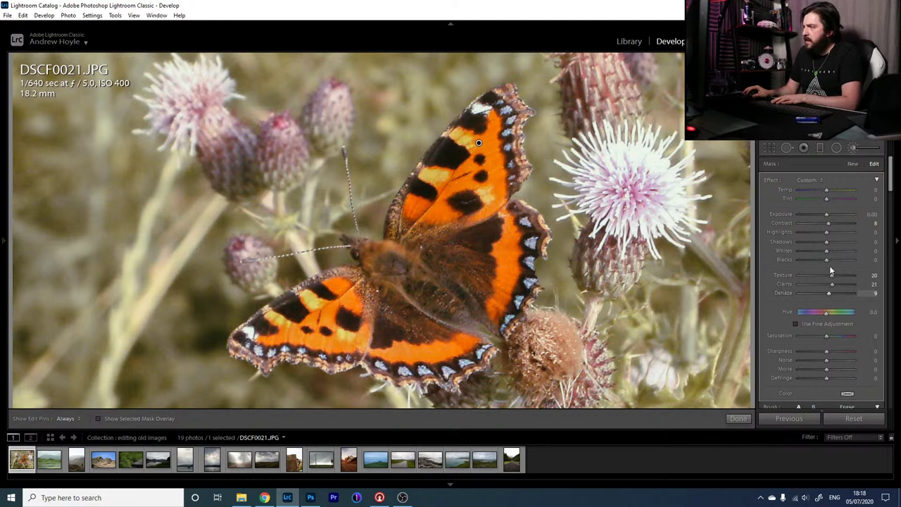
mouse_move(829, 231)
left_mouse_down()
mouse_move(841, 233)
mouse_move(811, 250)
mouse_move(832, 248)
mouse_move(821, 245)
left_mouse_up()
left_click_drag(827, 251, 835, 252)
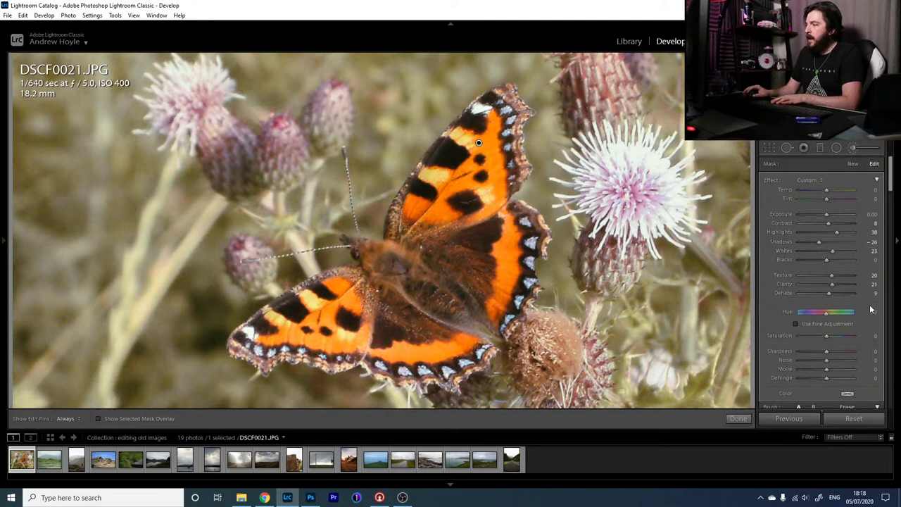
left_click_drag(890, 182, 892, 197)
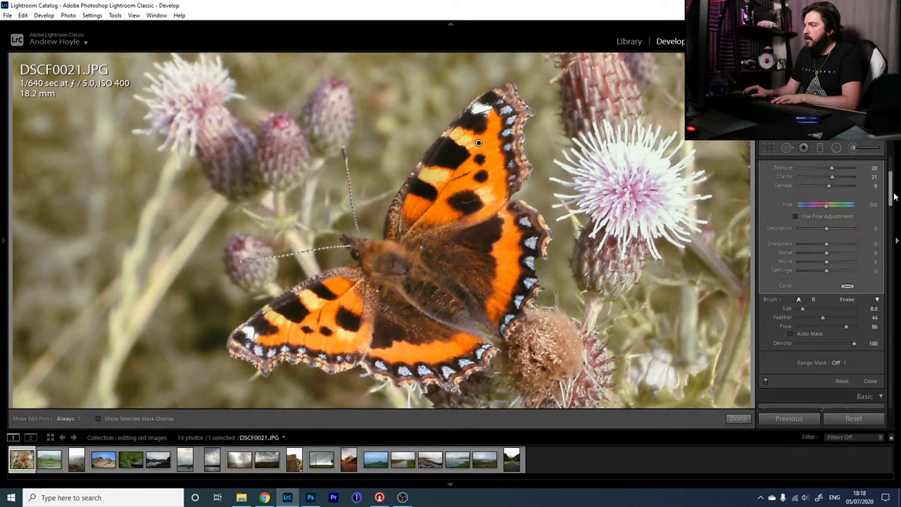
- Toggle the brush adjustments off and on to compare, then close the Adjustment Brush
left_click(765, 381)
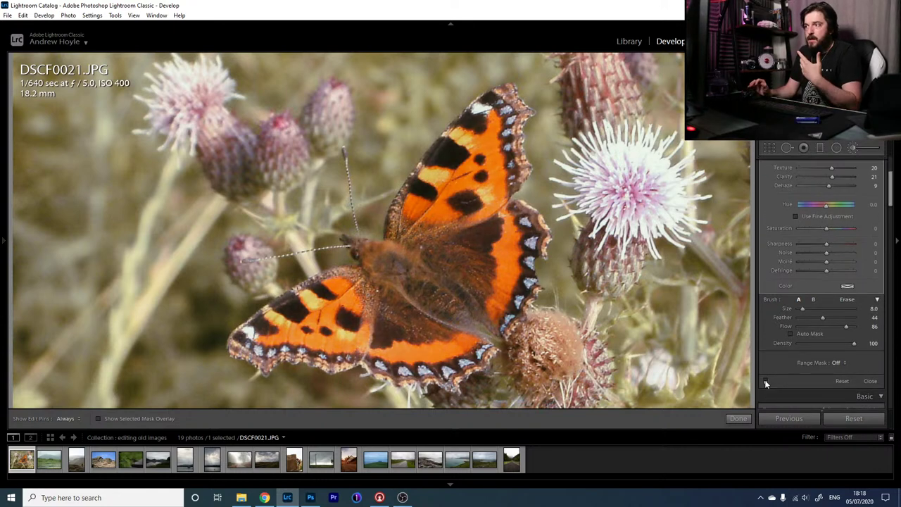
left_click(765, 381)
left_click(765, 381)
left_click(765, 381)
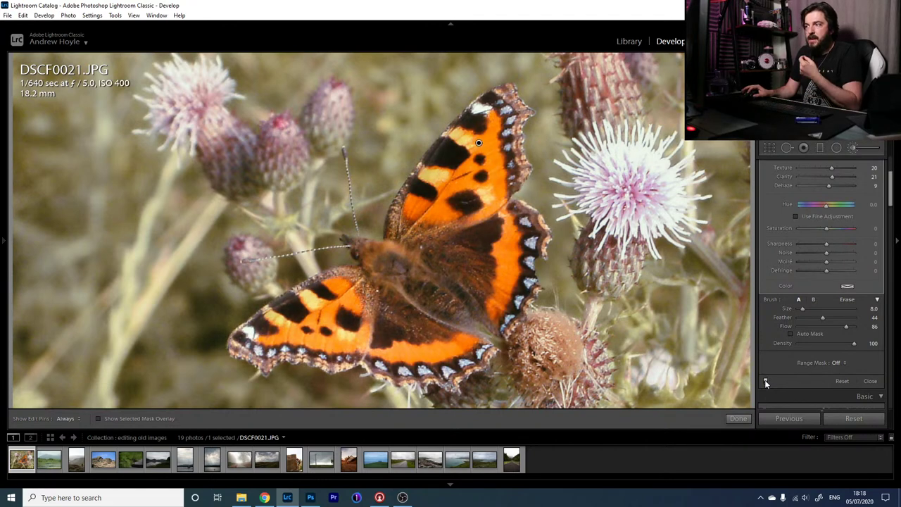
left_click(766, 381)
left_click(765, 381)
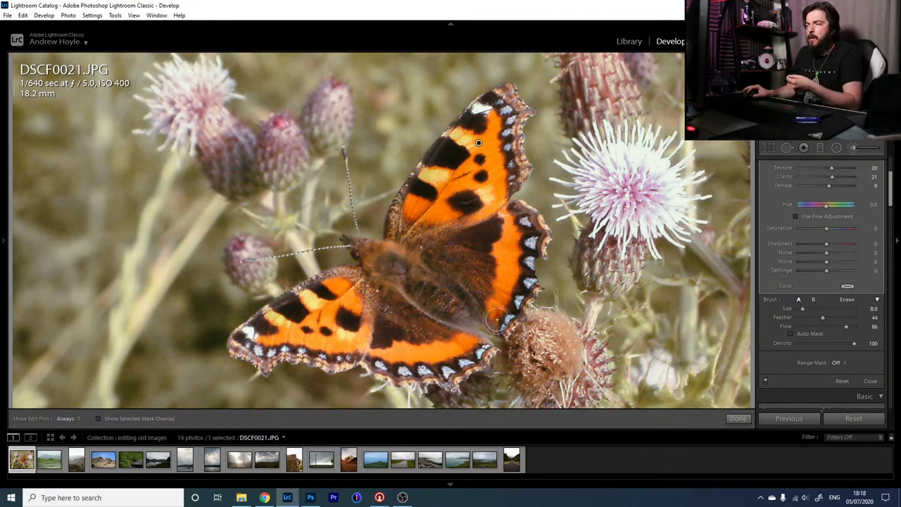
left_click(850, 148)
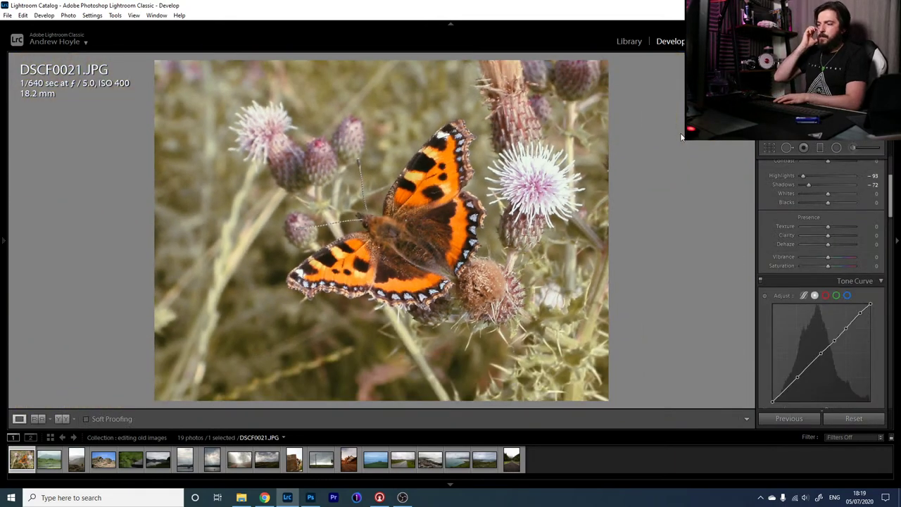
key("backslash")
key("backslash")
key("backslash")
key("backslash")
key("backslash")
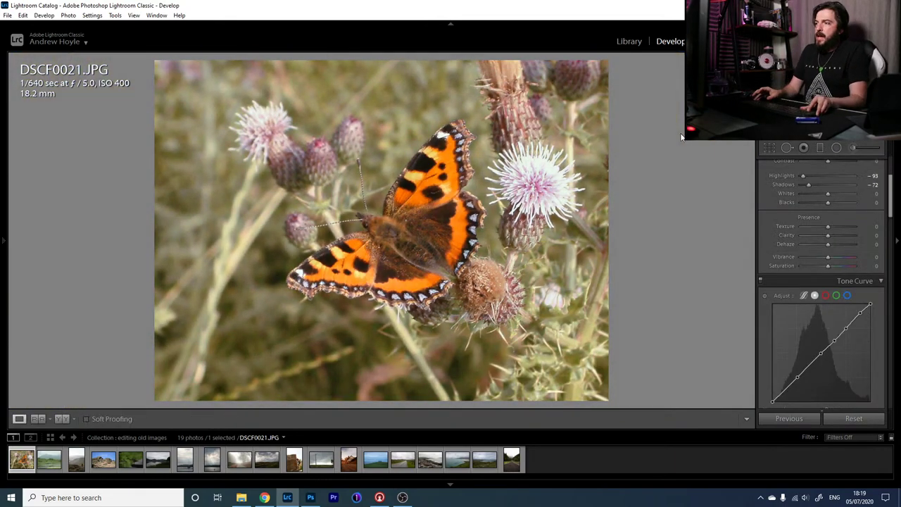
key("backslash")
key("backslash")
key("backslash")
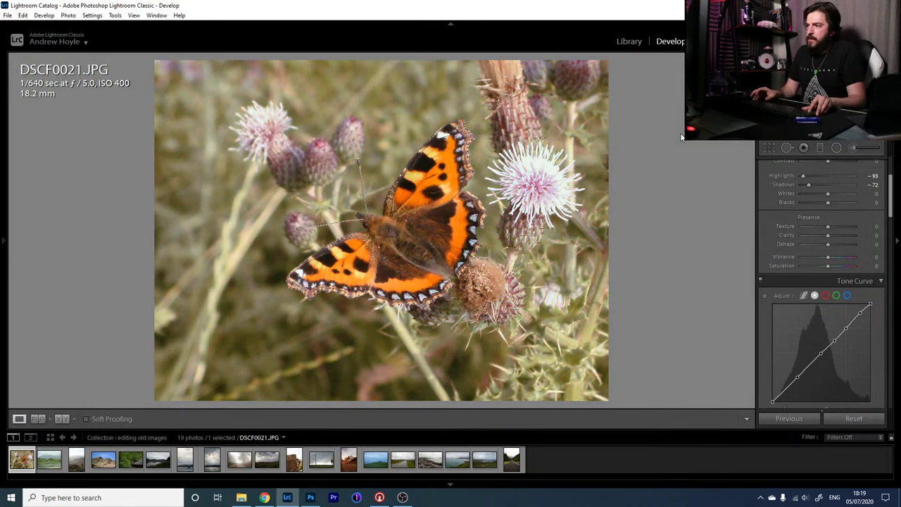
key("backslash")
key("backslash")
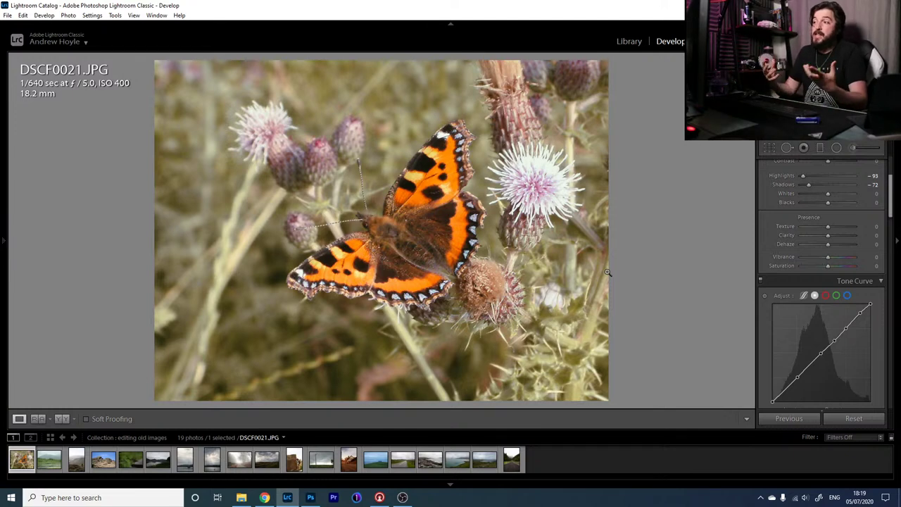
- Apply a 1 x 1 square crop centred on the butterfly, then compare before and after
left_click(770, 148)
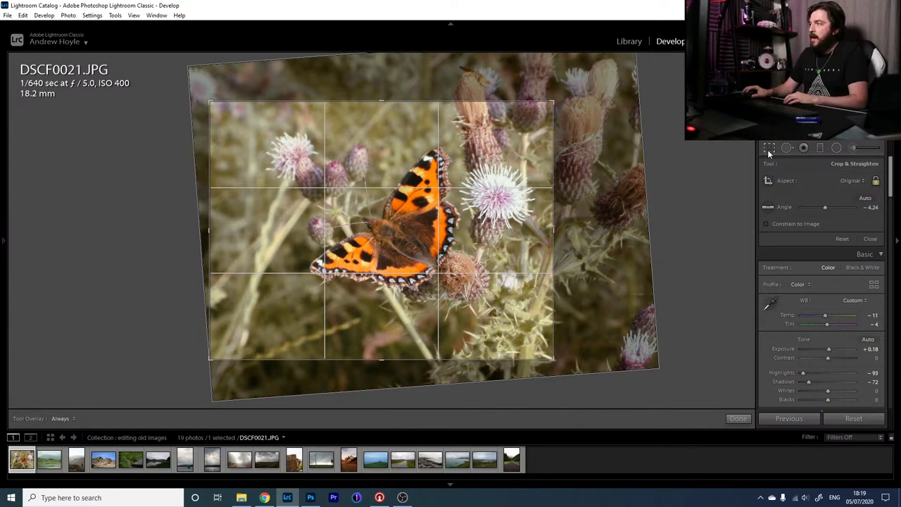
left_click(854, 180)
left_click(796, 225)
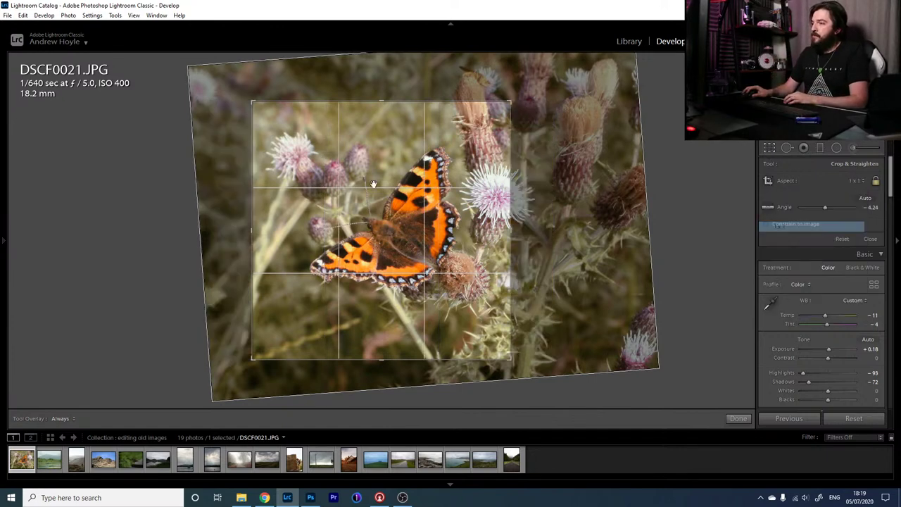
left_click_drag(366, 272, 364, 278)
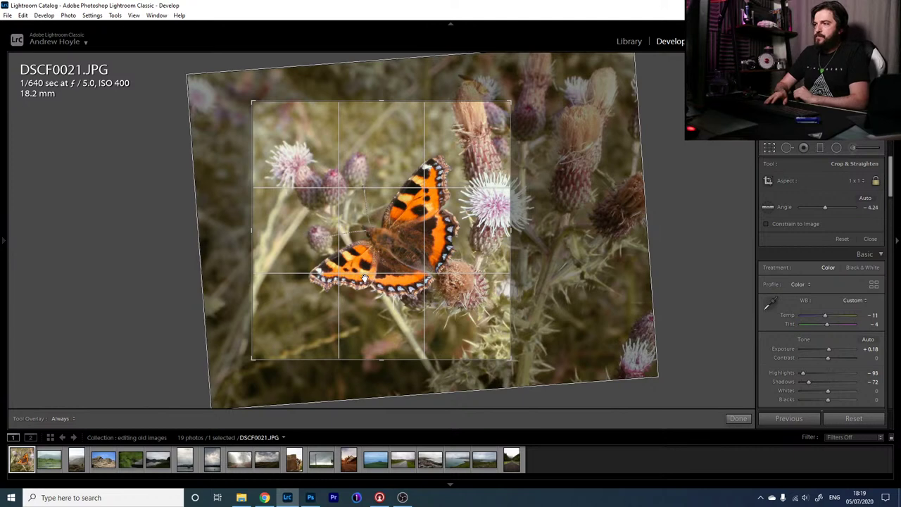
key("Return")
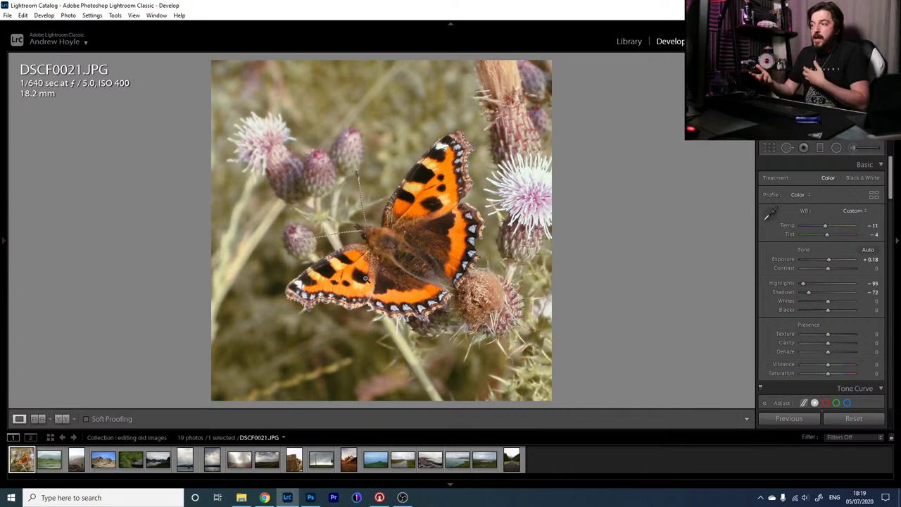
key("backslash")
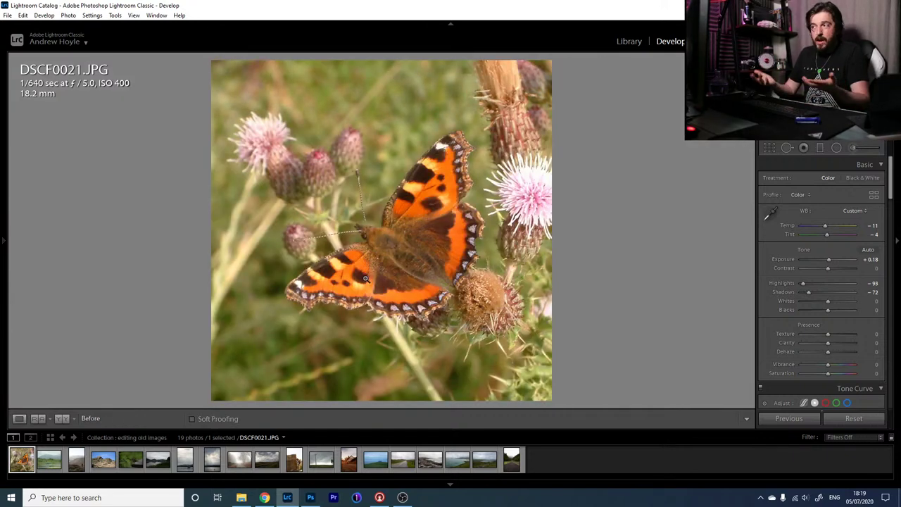
key("backslash")
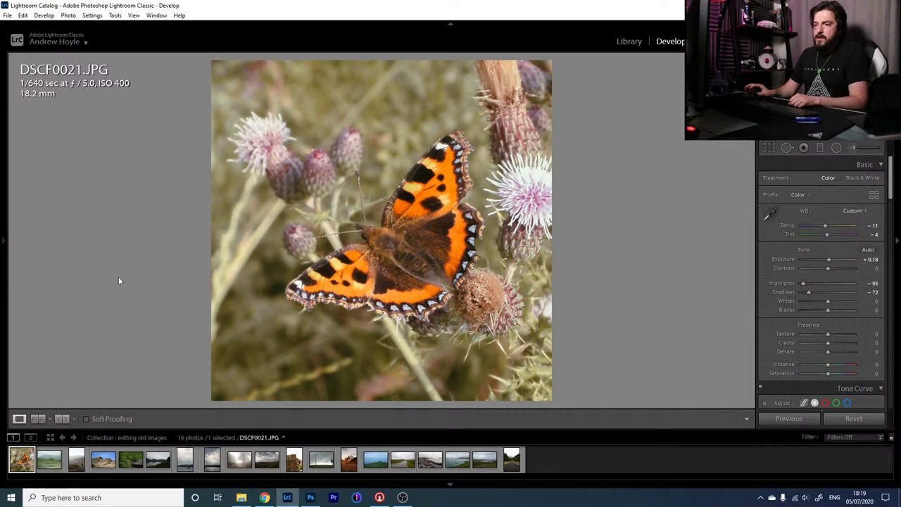
- Open ireland (198).JPG from the filmstrip and show its date and dimensions info
left_click(49, 463)
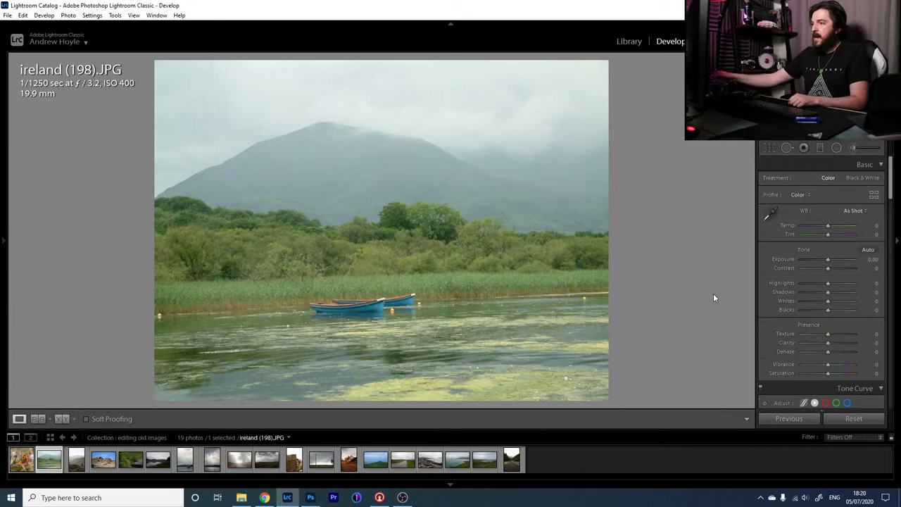
key("i")
key("i")
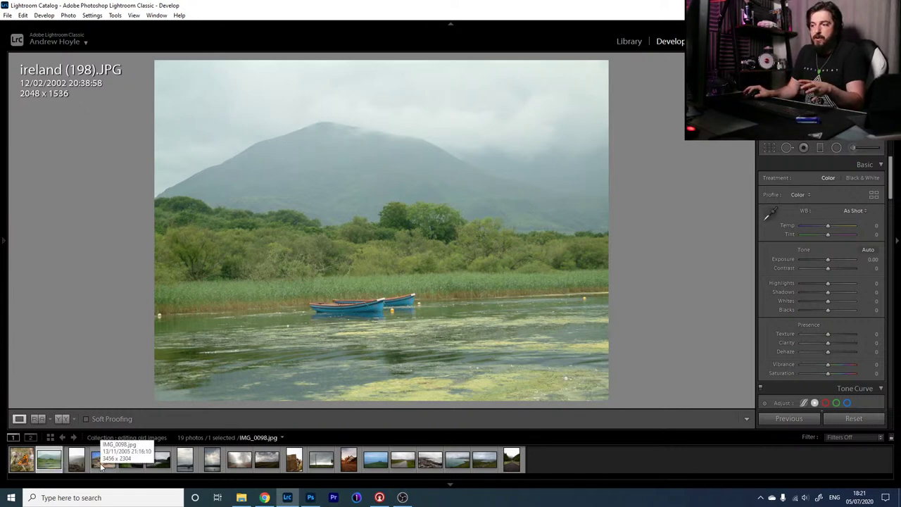
left_click(78, 461)
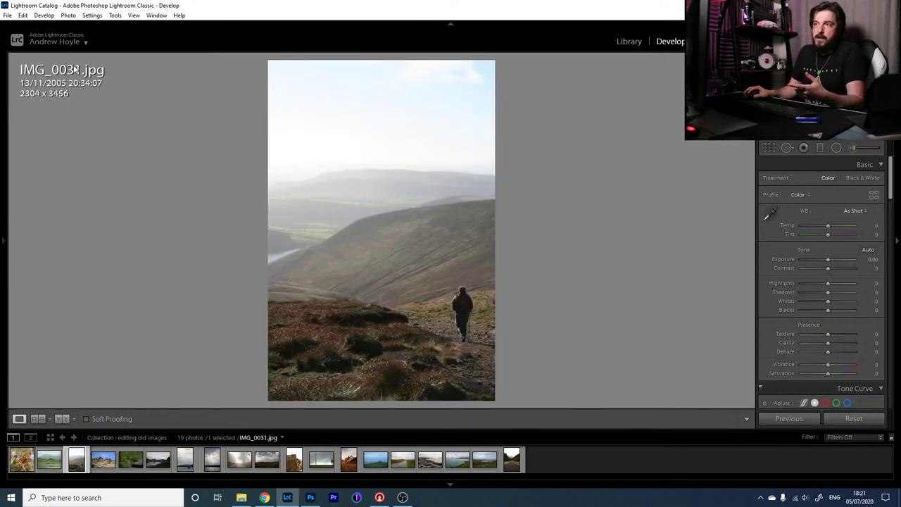
key("Right")
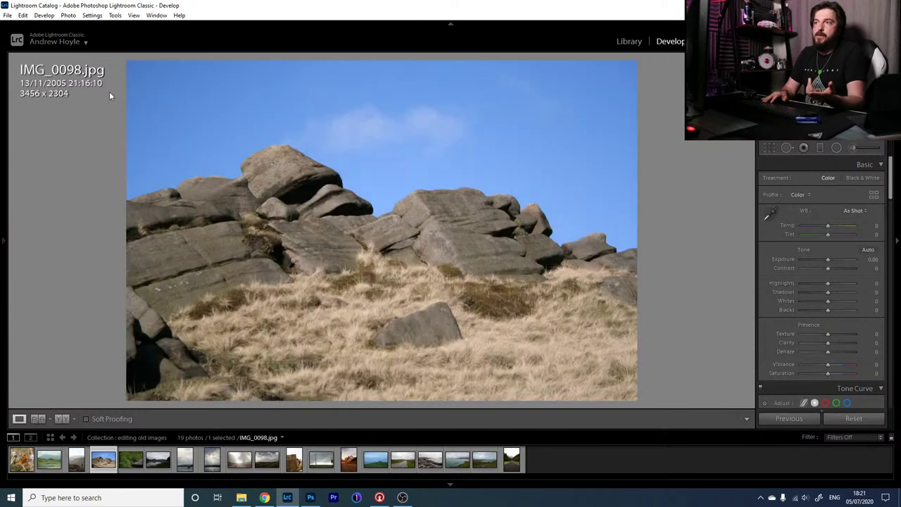
key("Right")
key("Right")
key("Right")
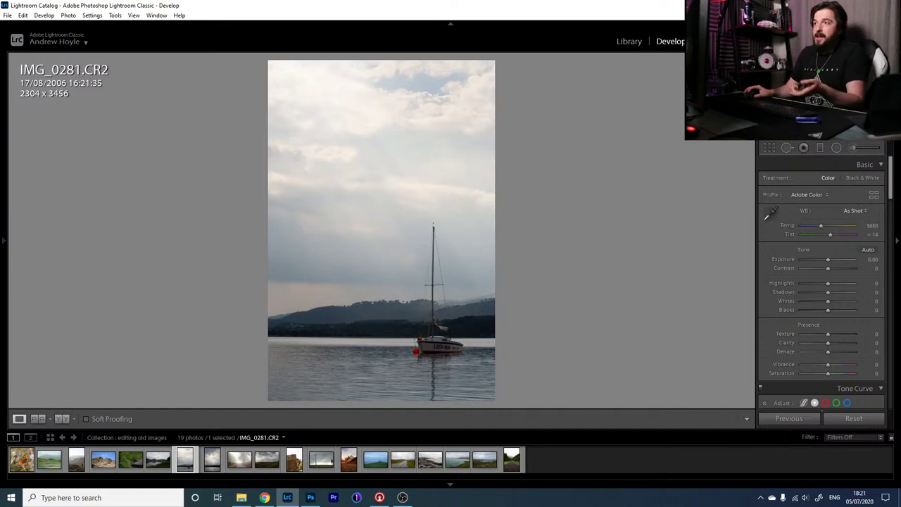
left_click(25, 461)
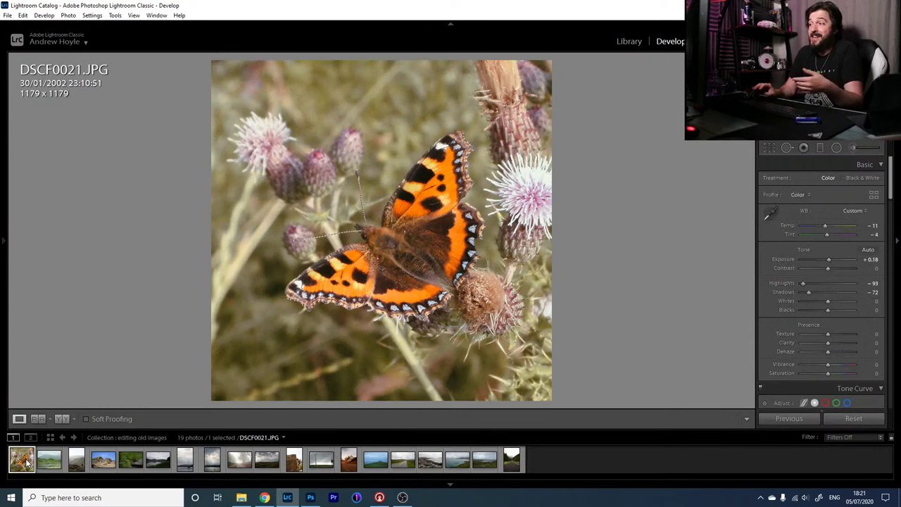
key("Right")
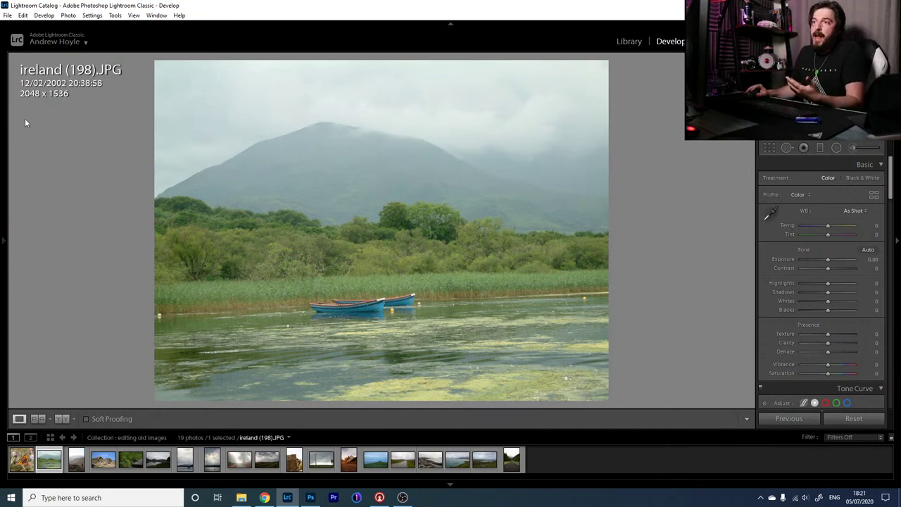
- Inspect the boats at 1:1, show exposure info, then open Crop & Straighten
left_click(367, 300)
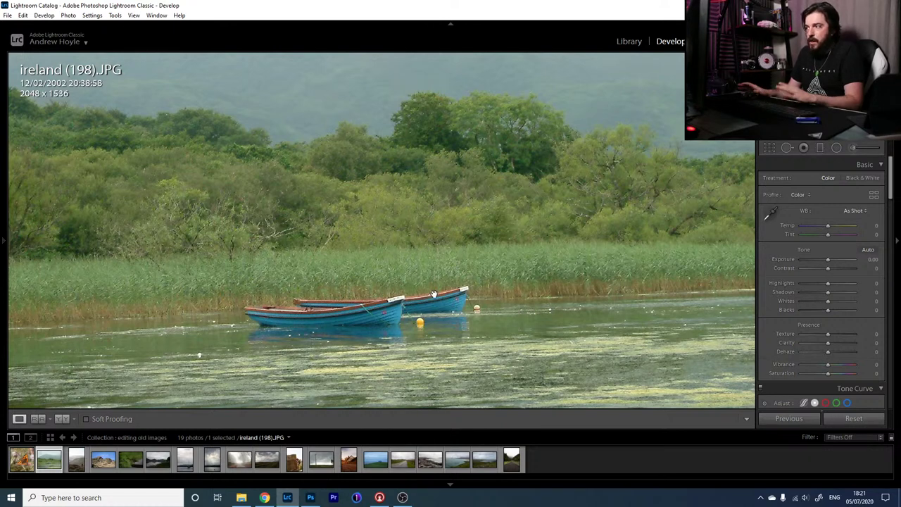
left_click(243, 204)
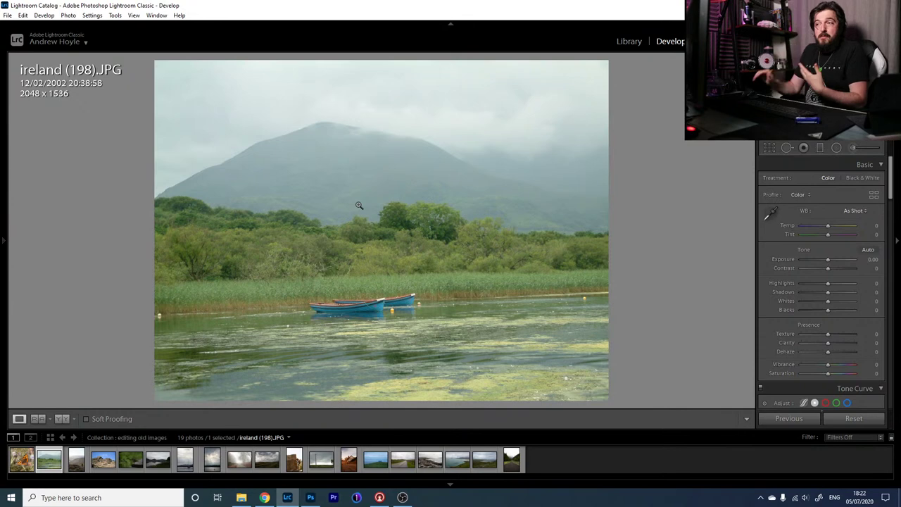
key("i")
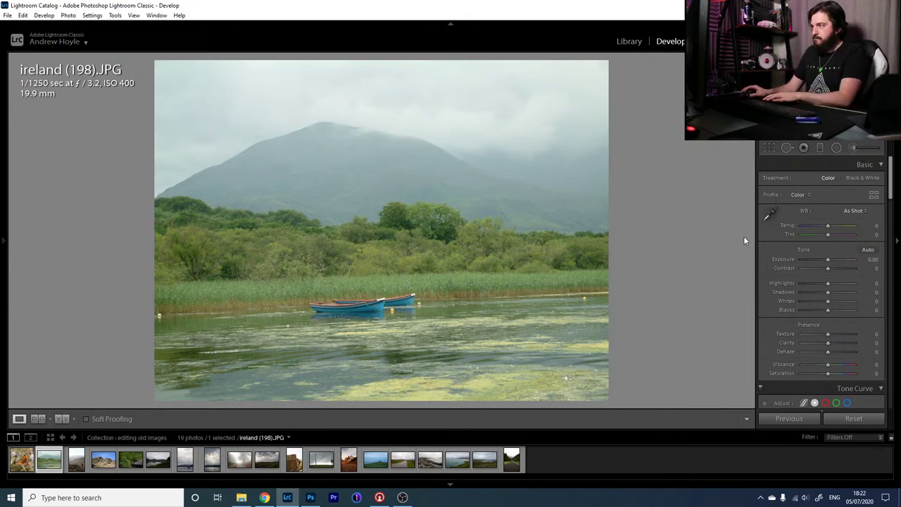
left_click(770, 147)
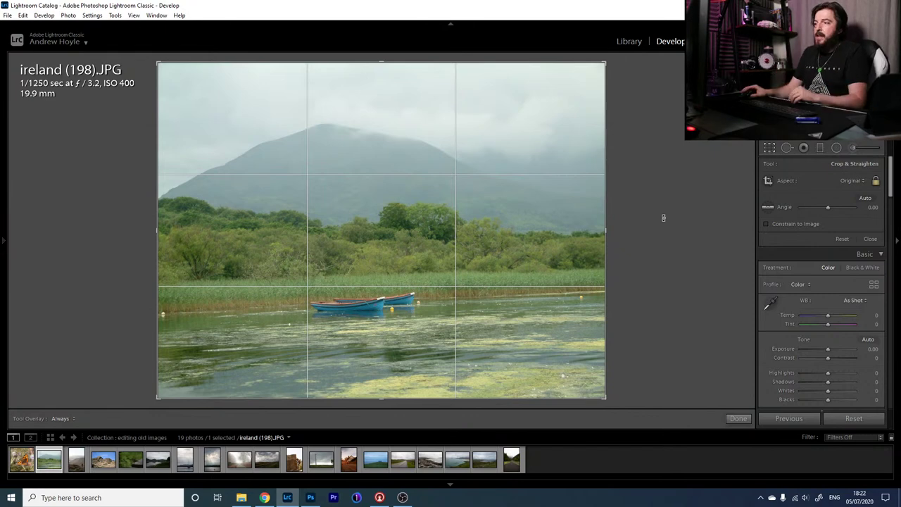
- Rotate the lake photo to a 1.84 angle using the fine grid and apply the crop
left_click_drag(663, 218, 660, 228)
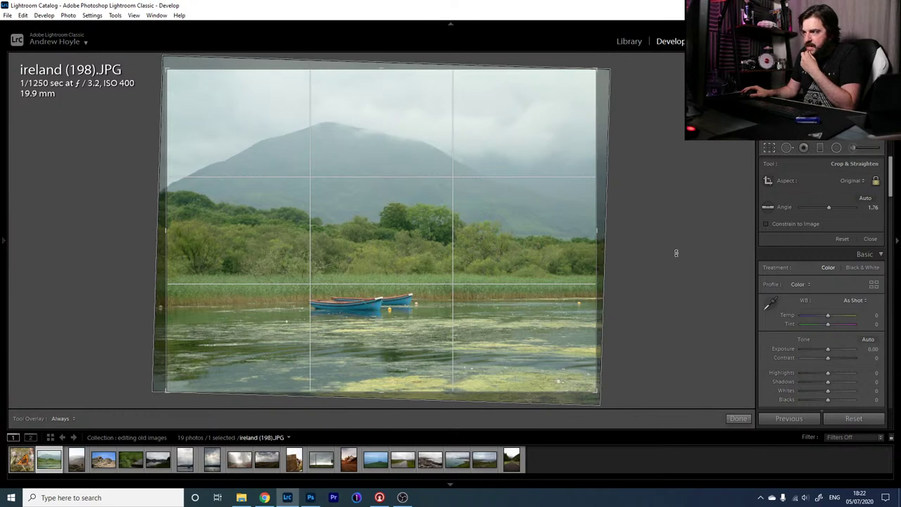
key("o")
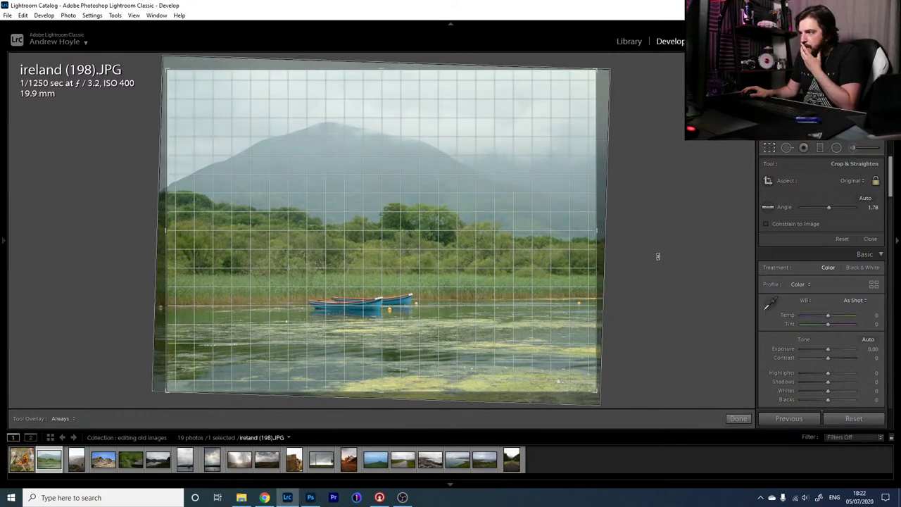
left_click_drag(657, 256, 658, 257)
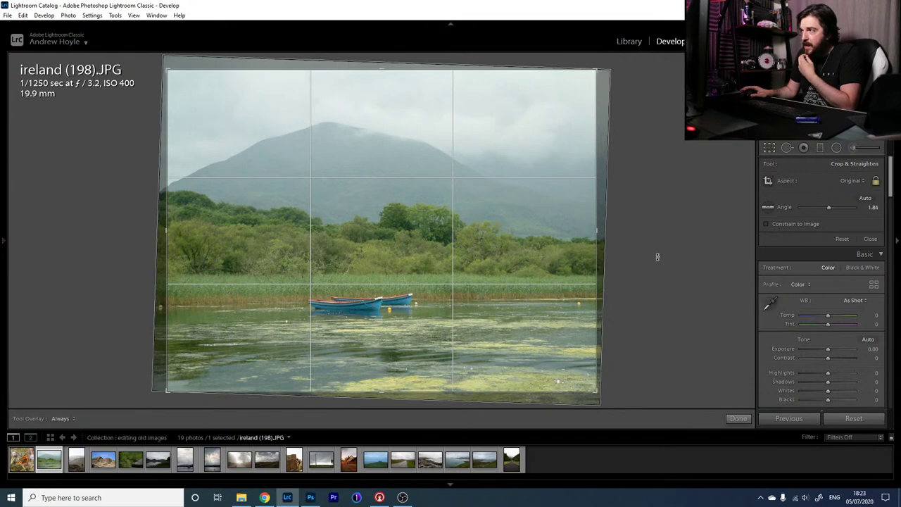
key("Return")
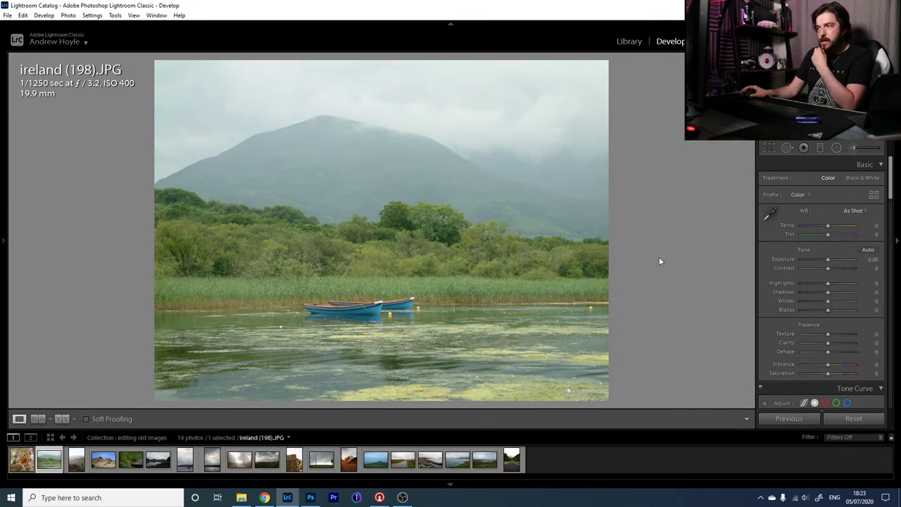
left_click(769, 149)
left_click_drag(666, 221, 667, 221)
key("Return")
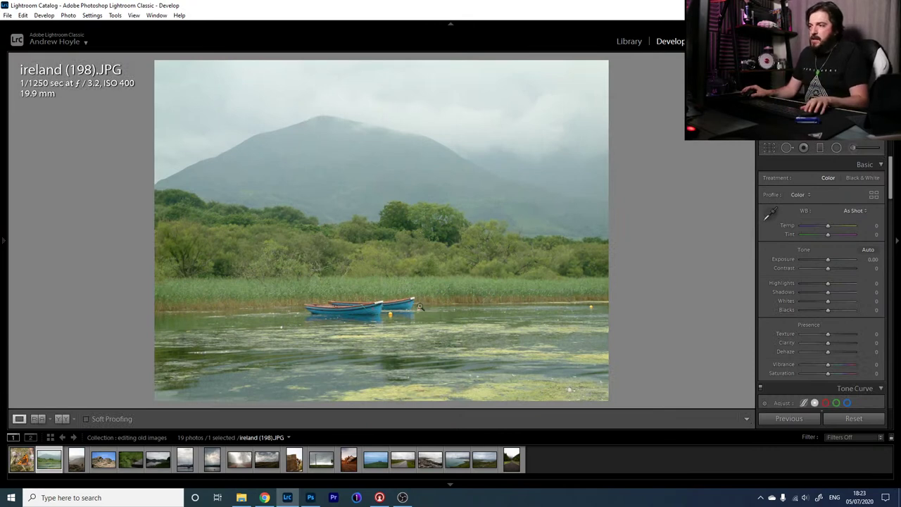
- Unlock the aspect ratio, trim water off the bottom and sky off the top, and apply
left_click(770, 148)
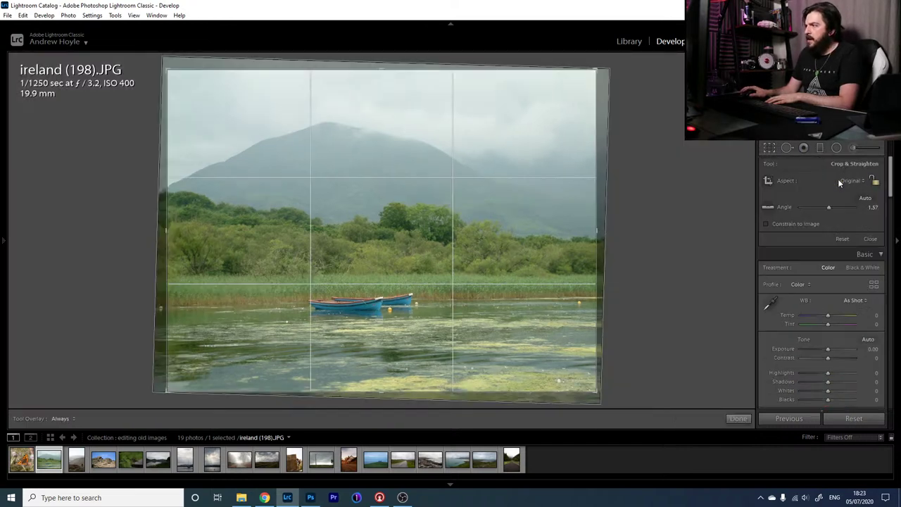
left_click(875, 181)
left_click_drag(381, 386, 381, 390)
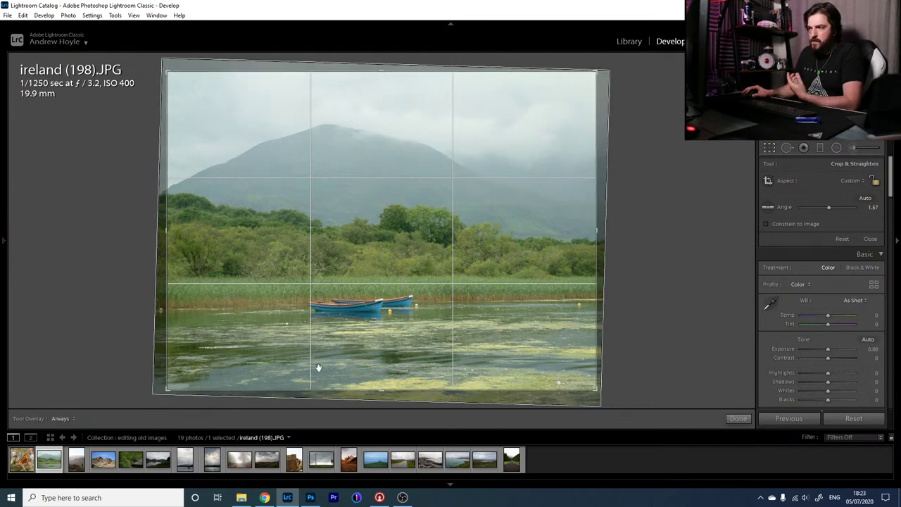
left_click_drag(382, 388, 383, 374)
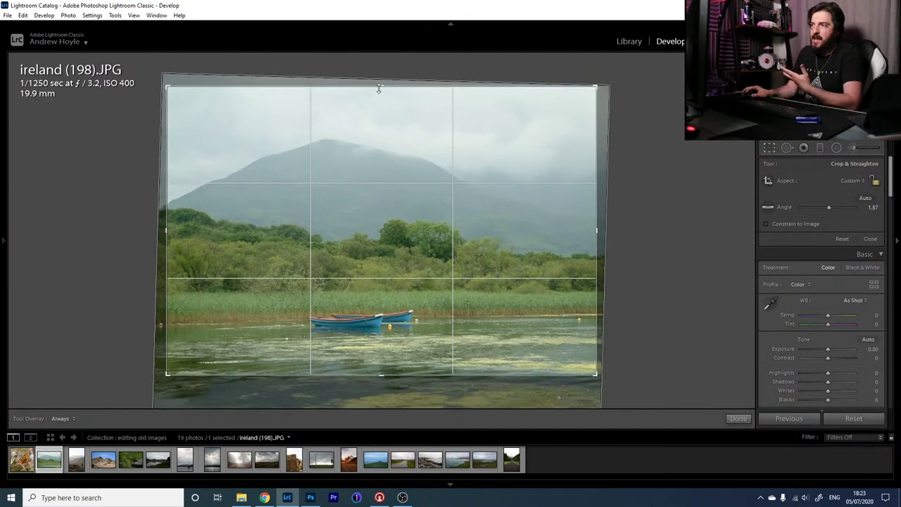
left_click_drag(378, 89, 378, 102)
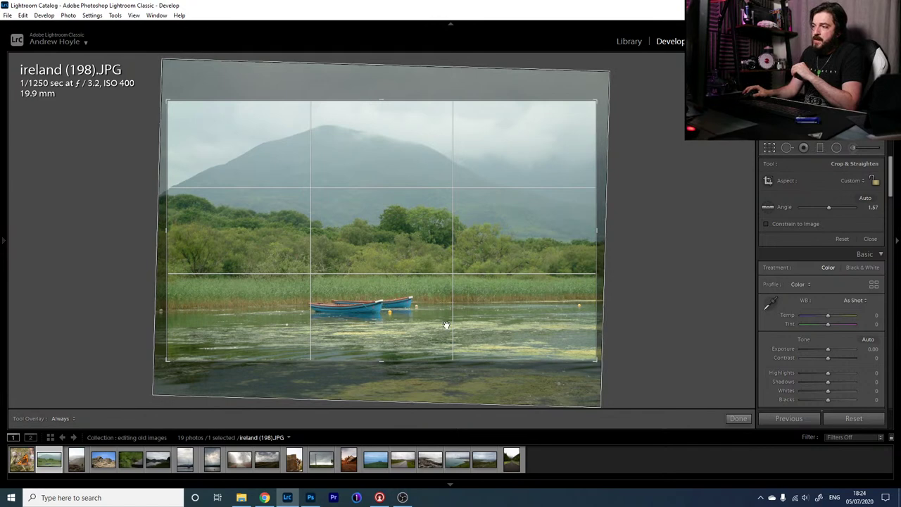
left_click(770, 147)
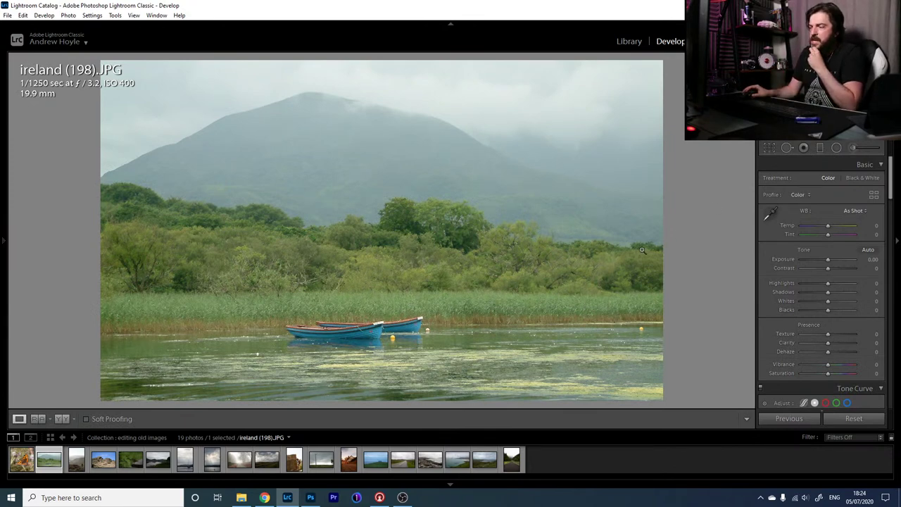
- Apply the VSCO A9 - RAW preset from the Presets panel to the lake photo
left_click(4, 248)
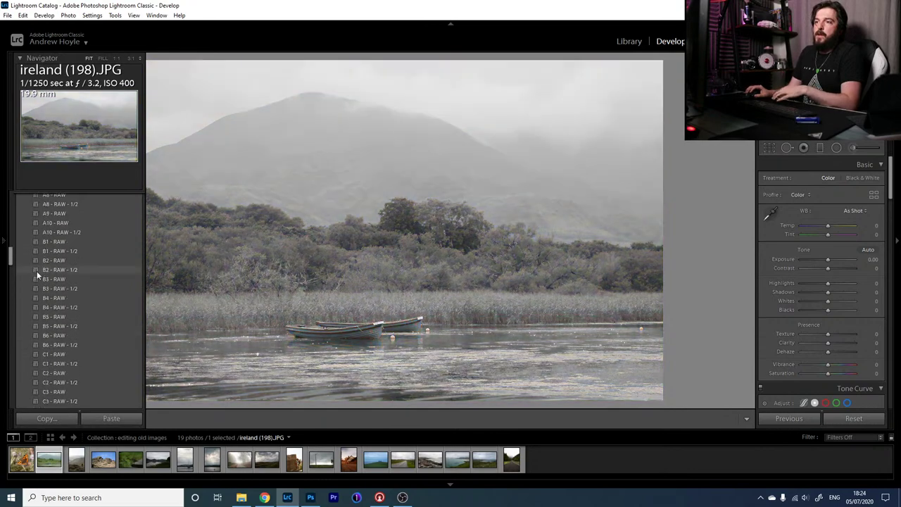
scroll(37, 271, "up", 10)
scroll(70, 255, "down", 5)
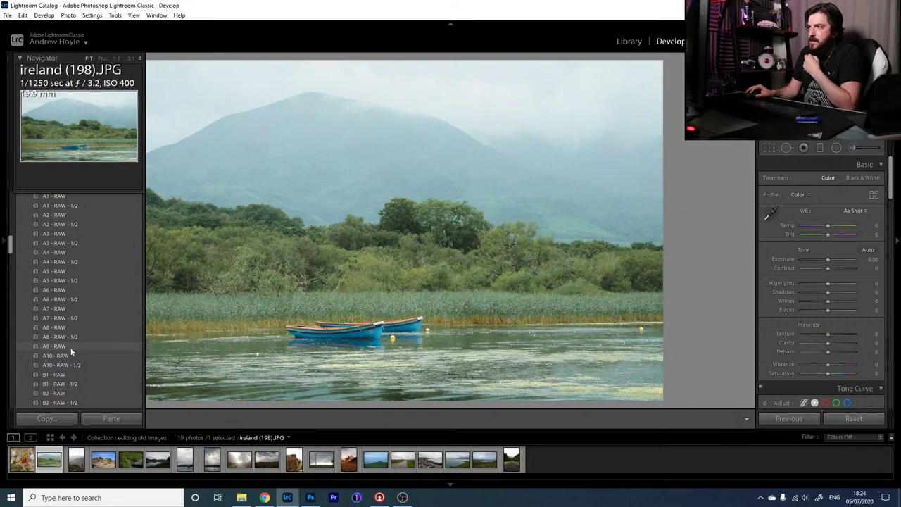
left_click(70, 347)
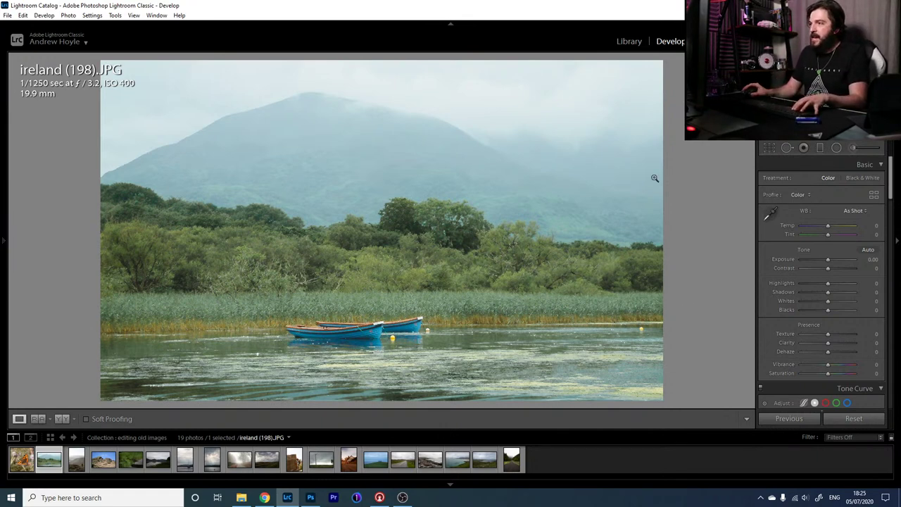
- Select the Graduated Filter with its effect sliders reset to 0 and the mask overlay shown
left_click(821, 149)
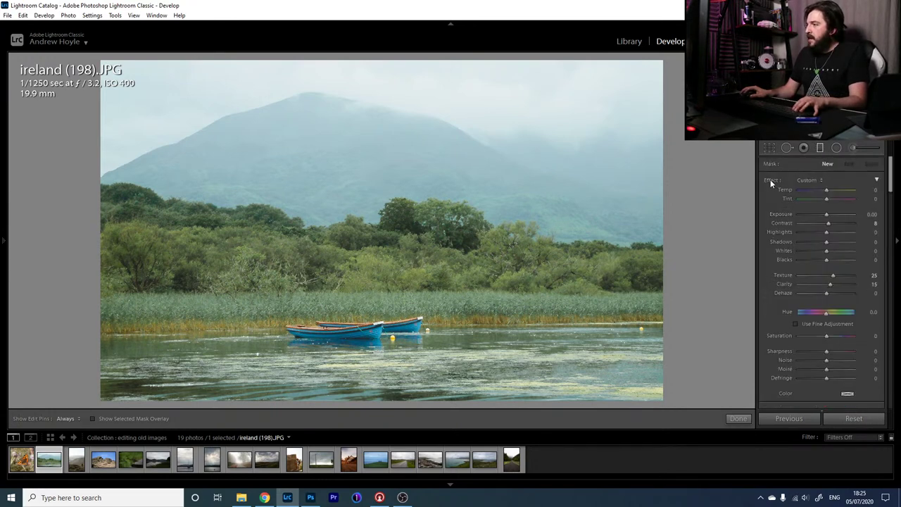
double_click(771, 181)
left_click(820, 148)
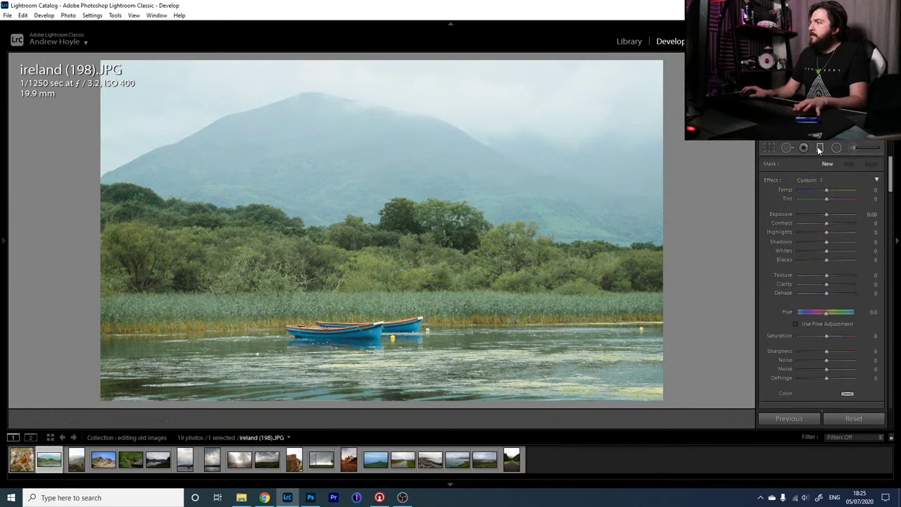
left_click(820, 148)
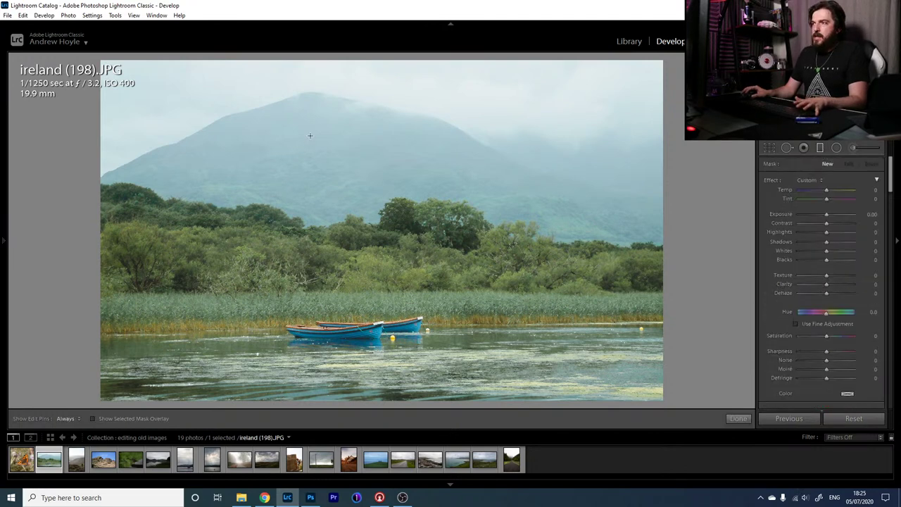
left_click(93, 418)
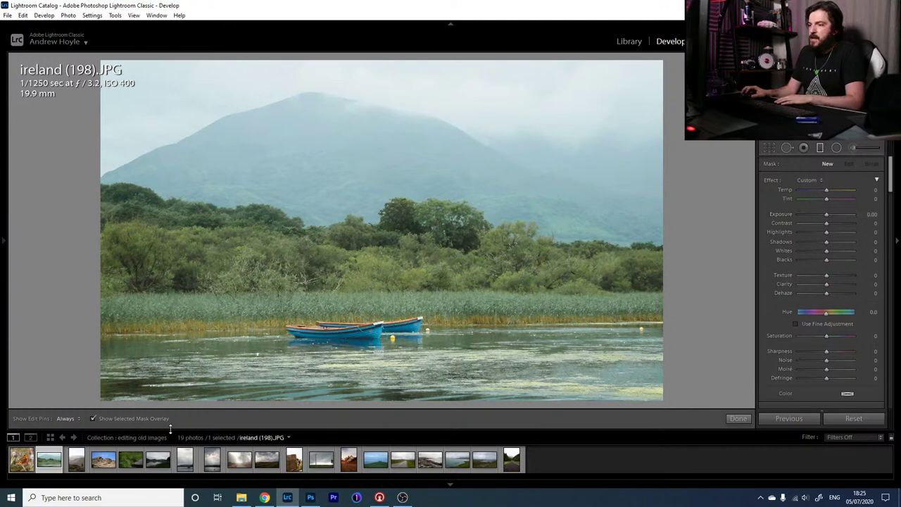
- Draw the filter from above the sky down to the treeline, then hide the overlay
left_click_drag(352, 69, 356, 269)
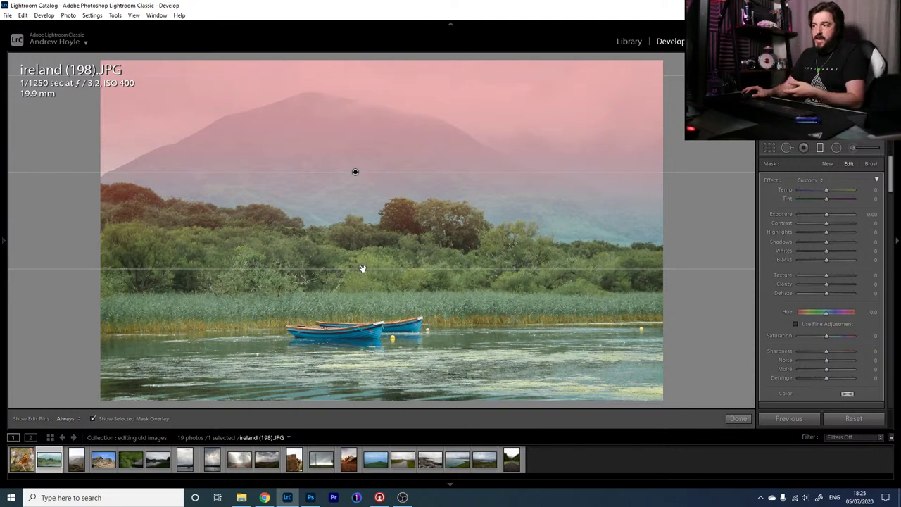
left_click_drag(362, 269, 371, 231)
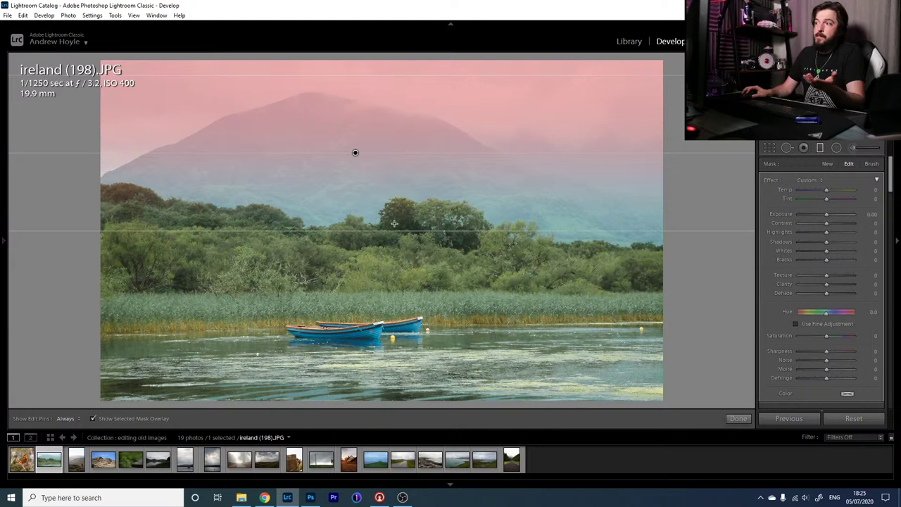
left_click_drag(388, 230, 378, 268)
left_click_drag(374, 75, 381, 51)
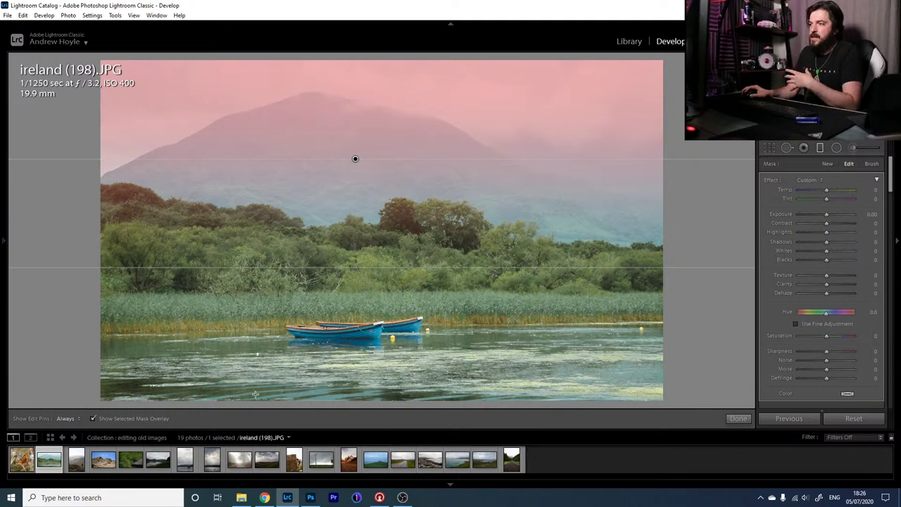
left_click(107, 419)
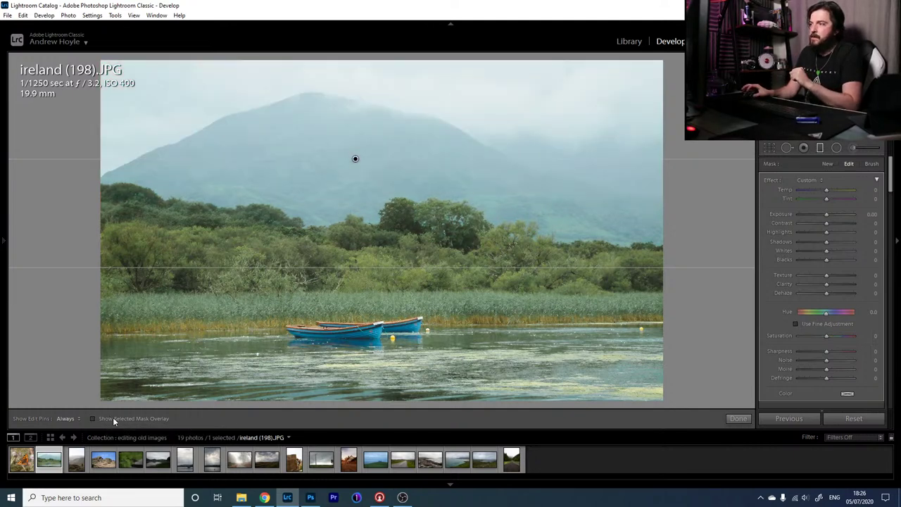
- Darken the sky filter, extend its gradient, and add contrast 20, clarity 28 and dehaze 9
left_click_drag(826, 214, 823, 218)
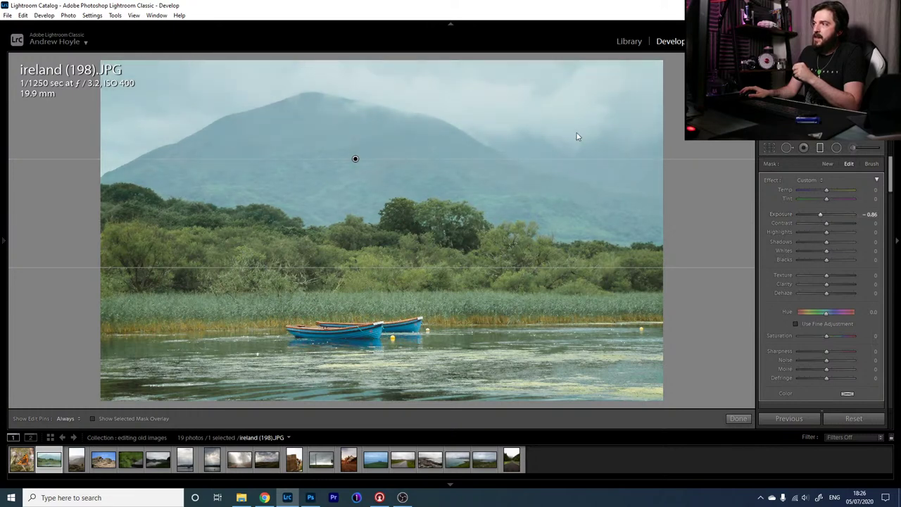
left_click_drag(306, 273, 322, 286)
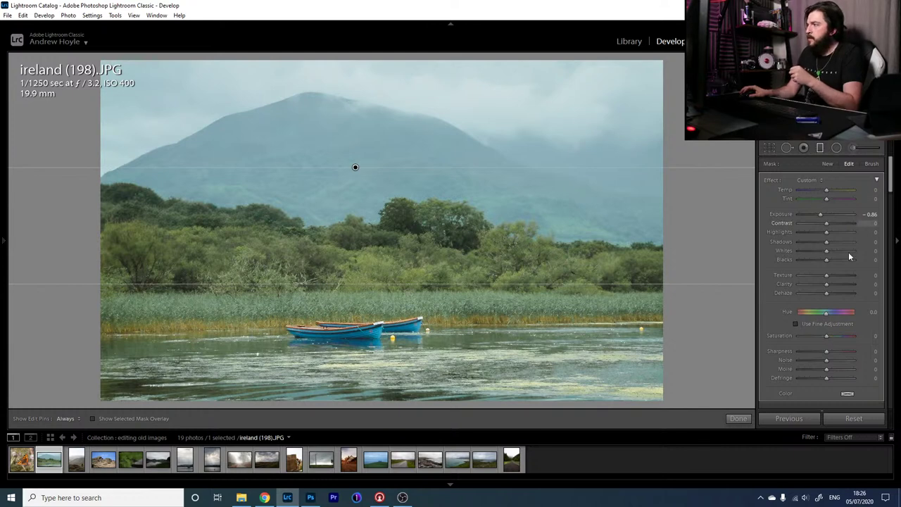
mouse_move(826, 223)
left_mouse_down()
mouse_move(842, 224)
mouse_move(830, 223)
left_mouse_up()
left_click_drag(827, 283, 840, 284)
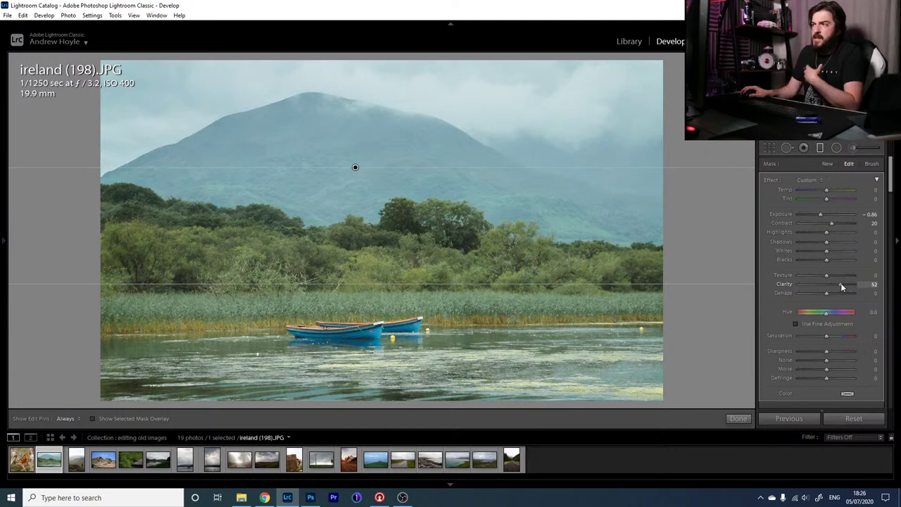
mouse_move(842, 286)
left_mouse_down()
mouse_move(866, 287)
mouse_move(834, 297)
left_mouse_up()
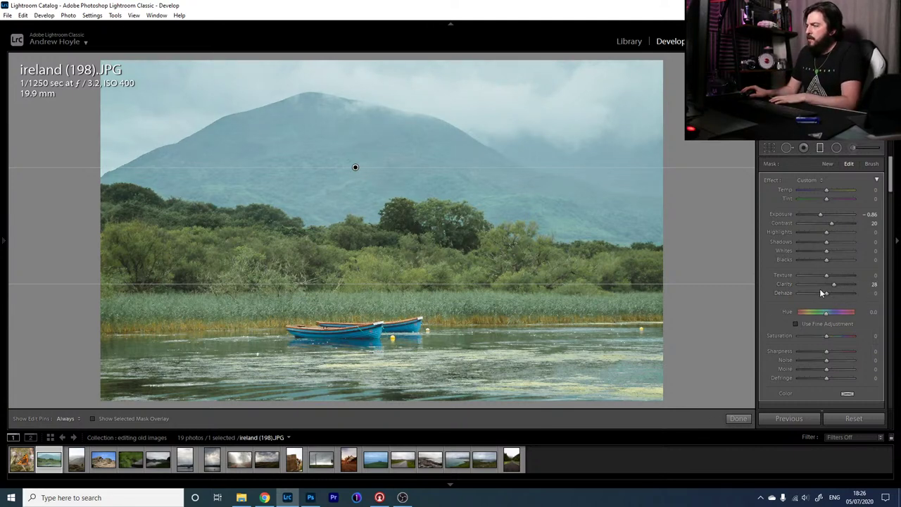
left_click_drag(827, 294, 832, 295)
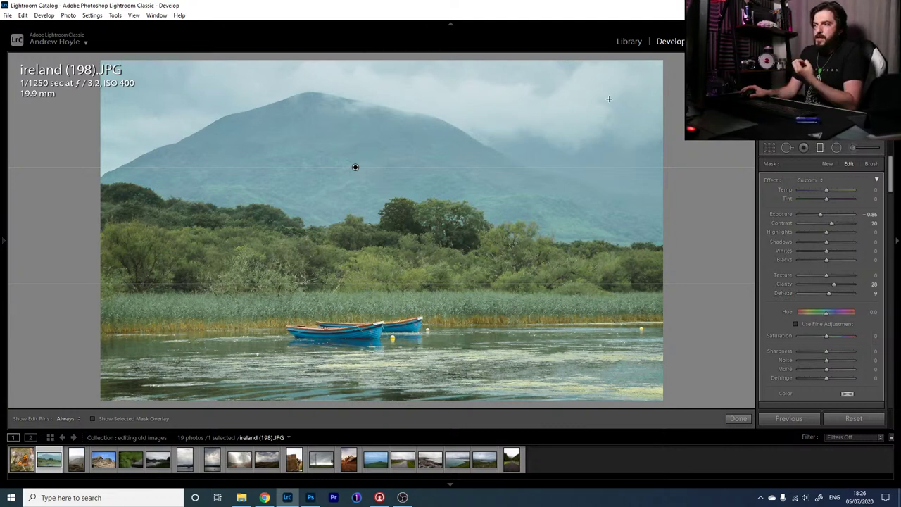
- Fine-tune the filter's exposure to -0.31, set noise reduction to 54, and finish the filter
left_click(824, 214)
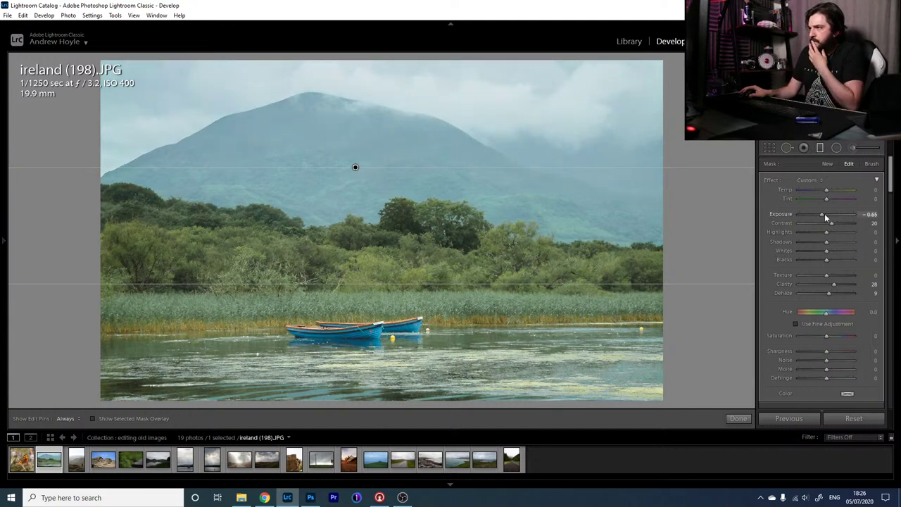
left_click_drag(826, 214, 826, 213)
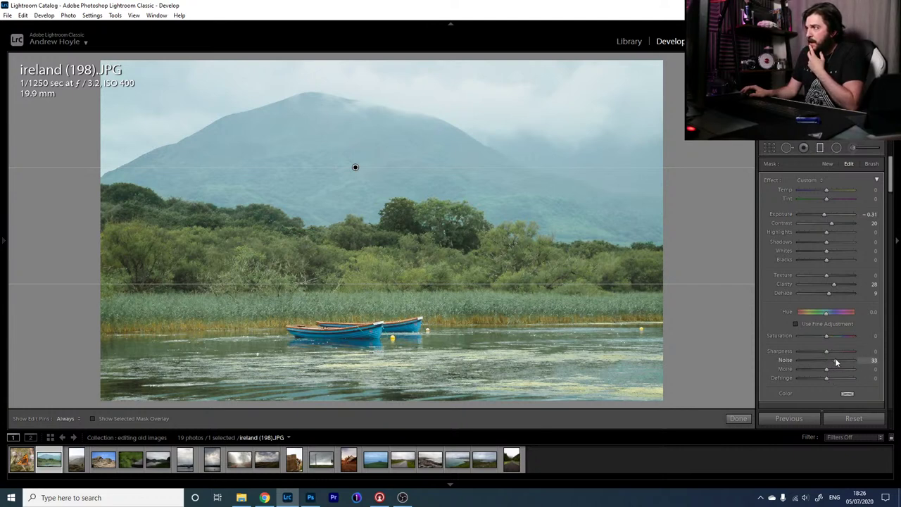
left_click_drag(836, 362, 845, 362)
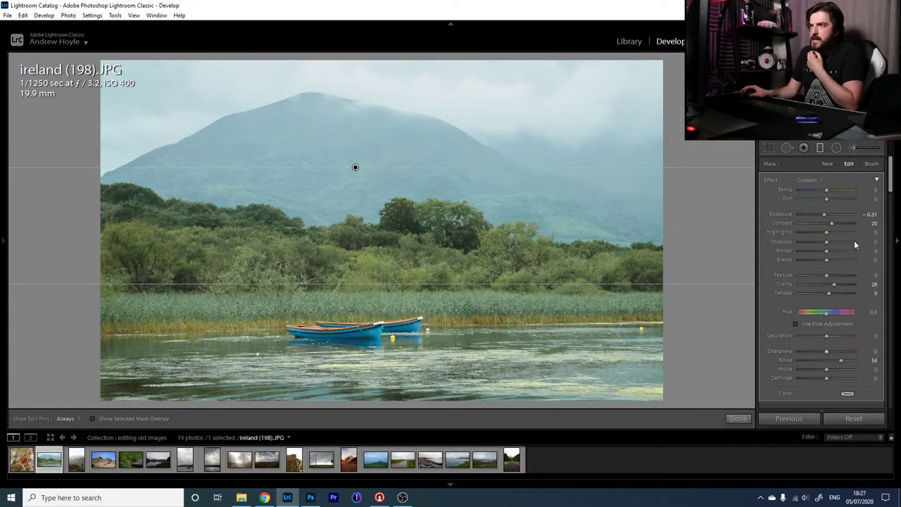
left_click(821, 148)
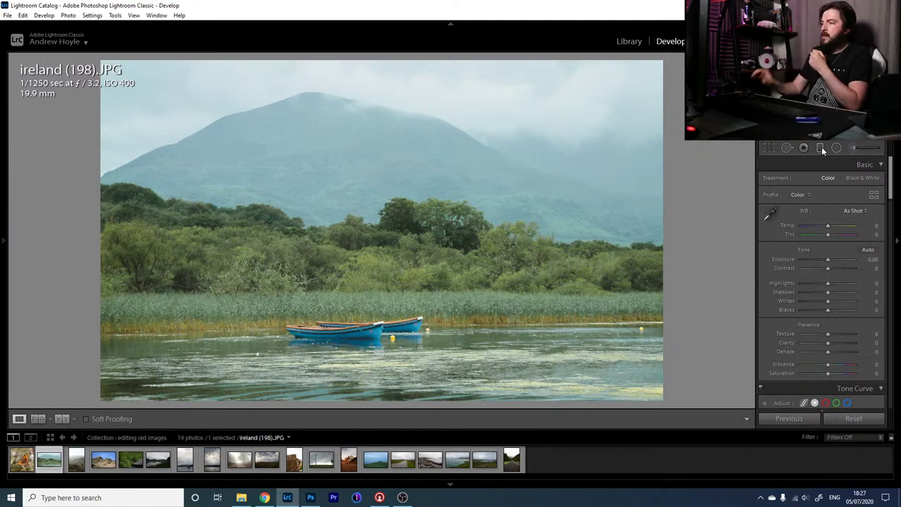
- Add a second graduated filter rising from the photo's bottom to darken the foreground lake, then close it
left_click(821, 146)
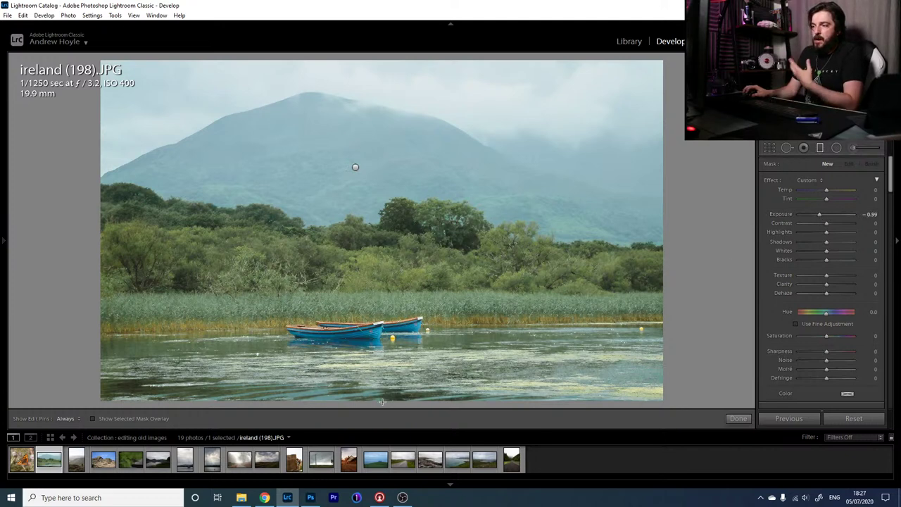
left_click_drag(380, 404, 377, 365)
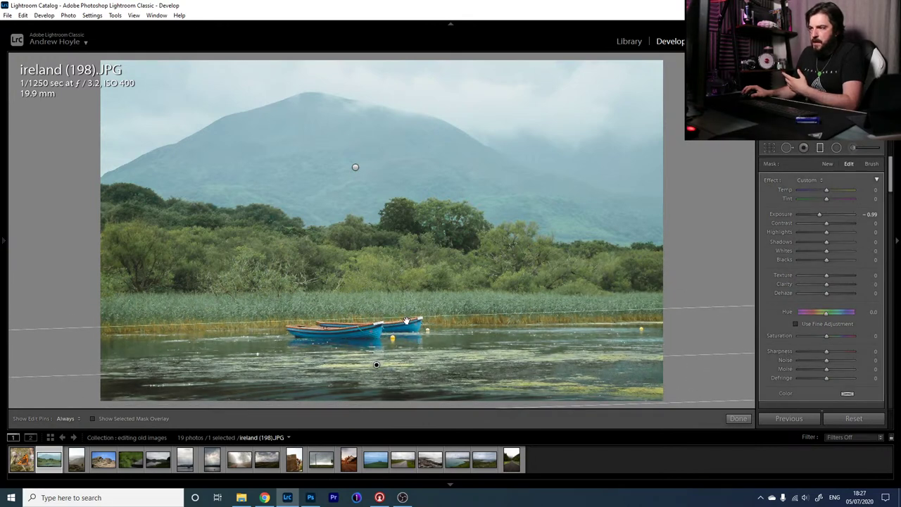
left_click(821, 148)
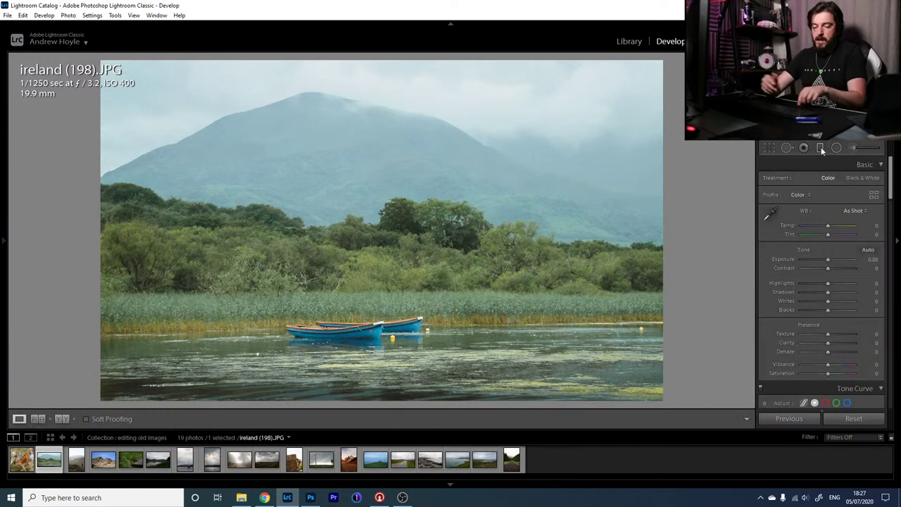
key("backslash")
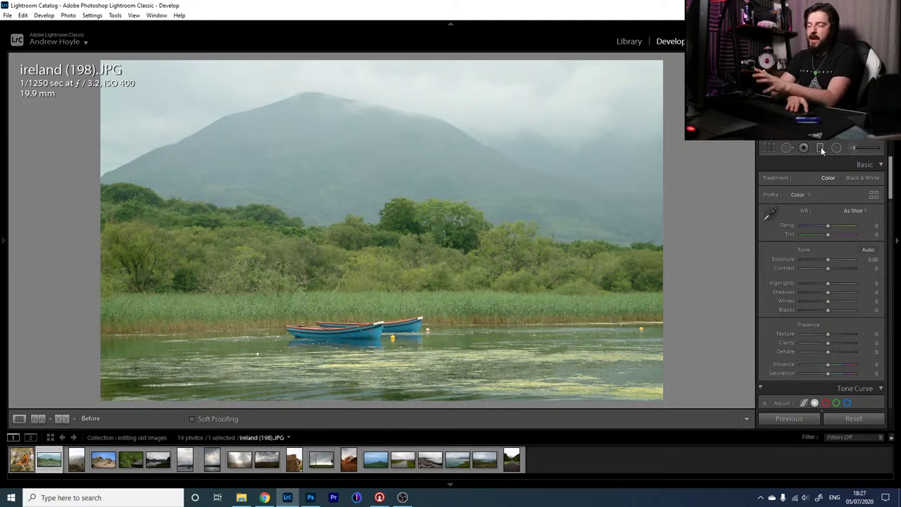
key("backslash")
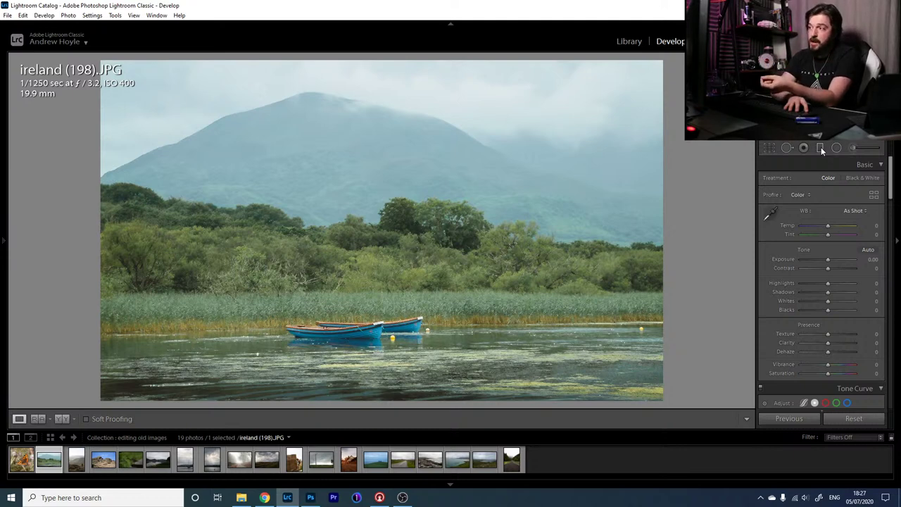
key("backslash")
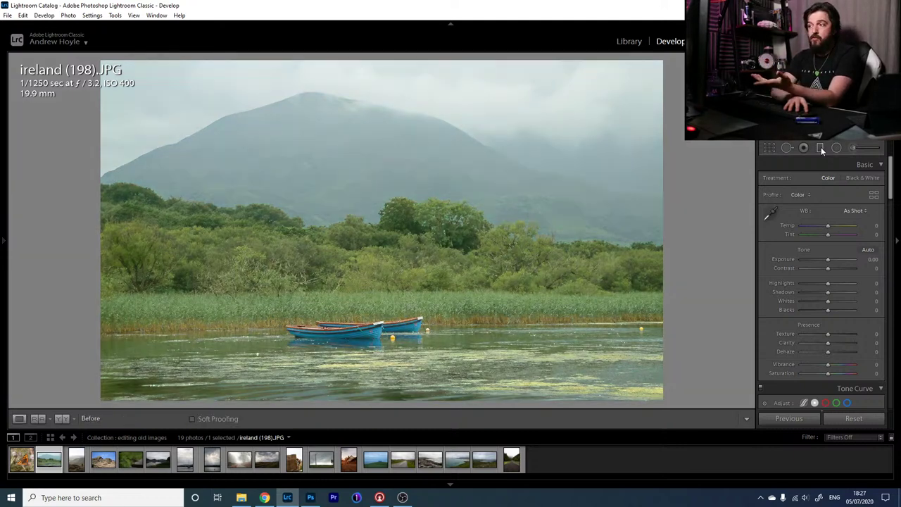
key("backslash")
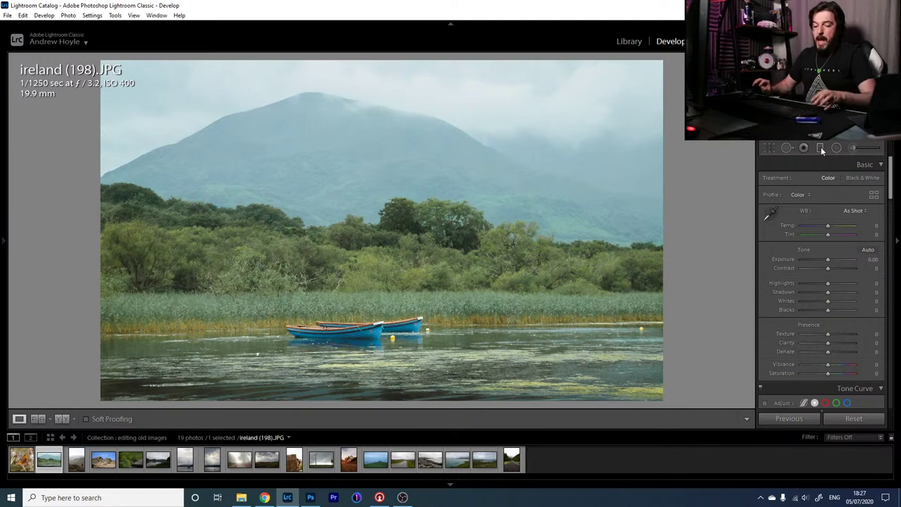
key("backslash")
key("backslash")
key("backslash")
key("backslash")
key("backslash")
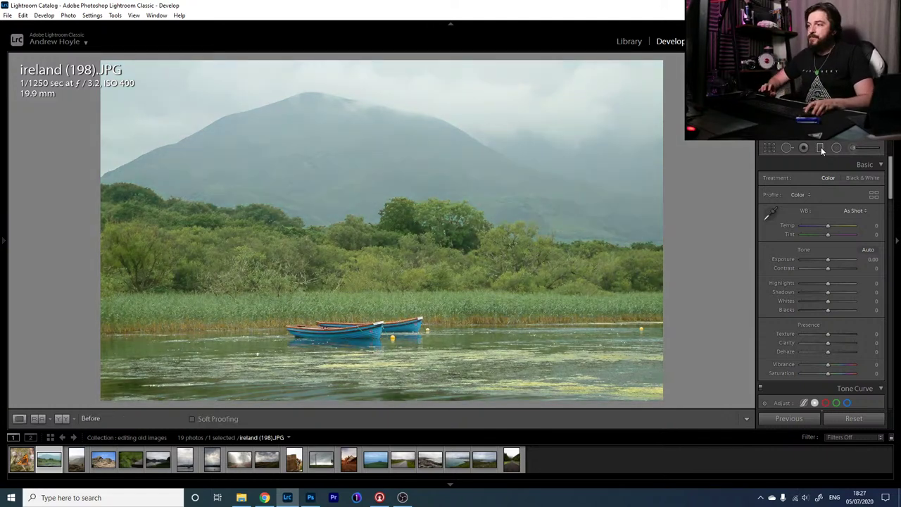
key("backslash")
key("backslash")
key("backslash")
key("backslash")
key("backslash")
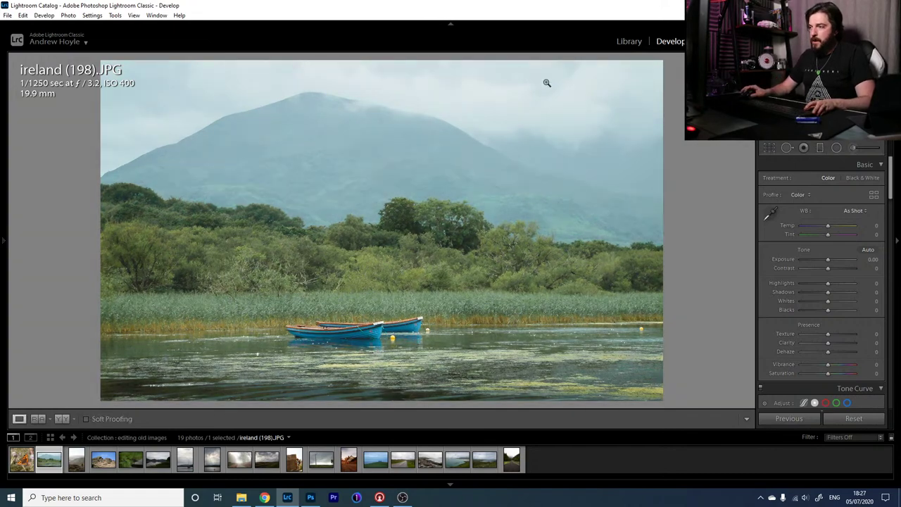
key("backslash")
key("backslash")
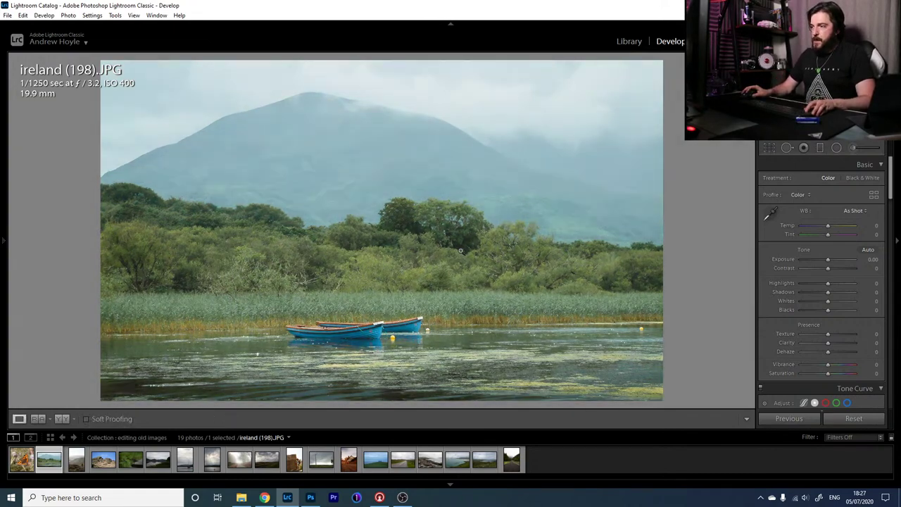
- Start a radial filter with exposure reset to zero and draw an ellipse around the two boats
left_click(836, 147)
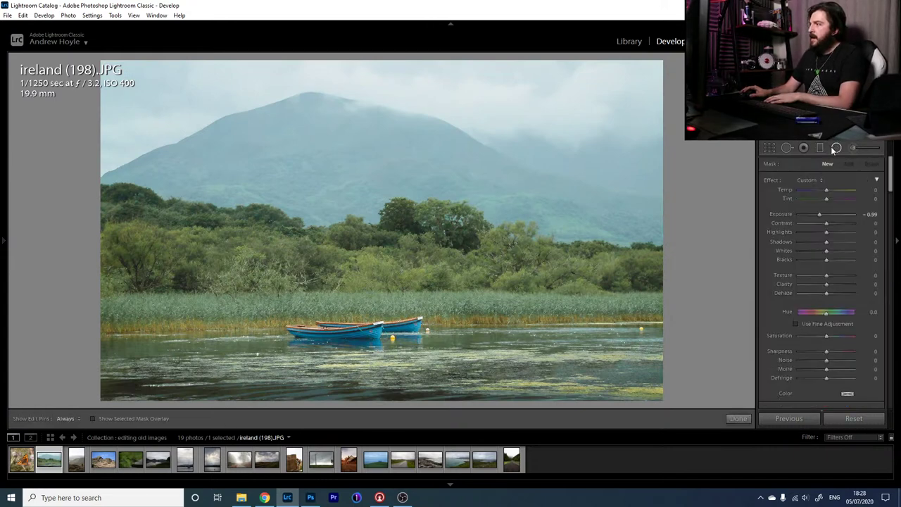
double_click(779, 213)
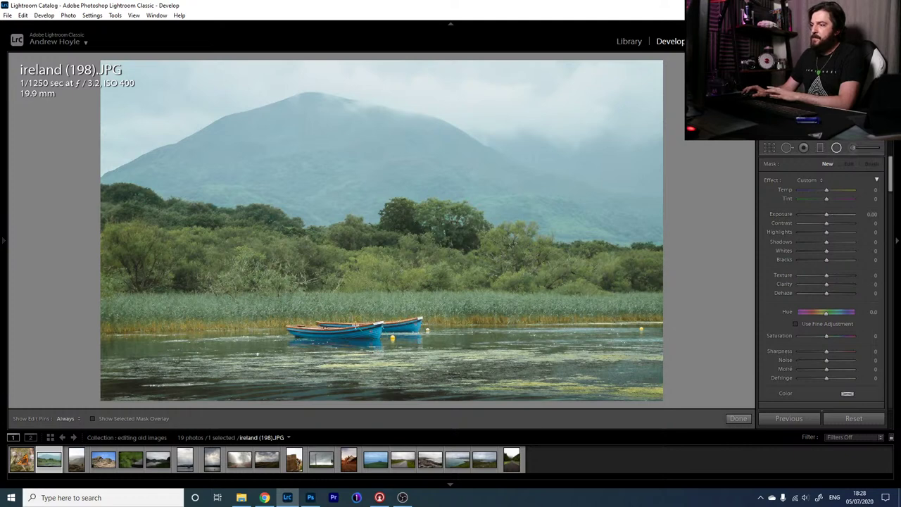
left_click_drag(342, 324, 175, 374)
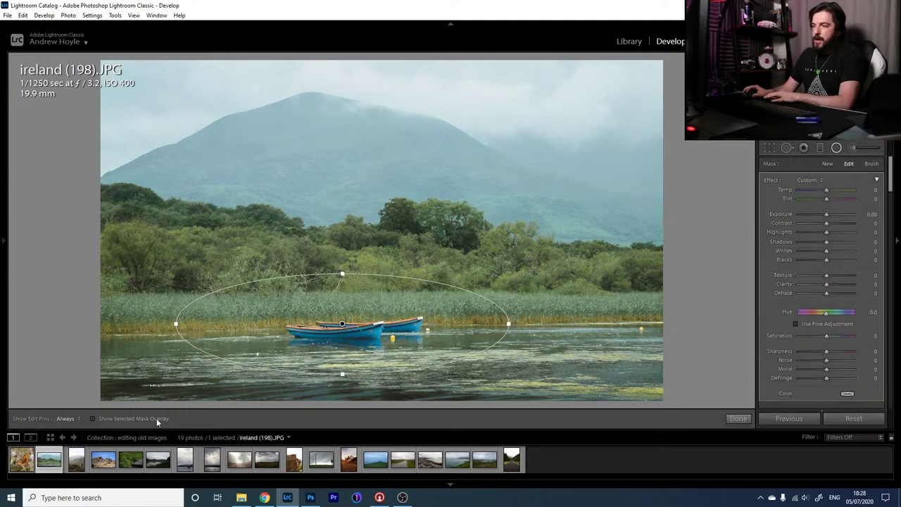
left_click(117, 418)
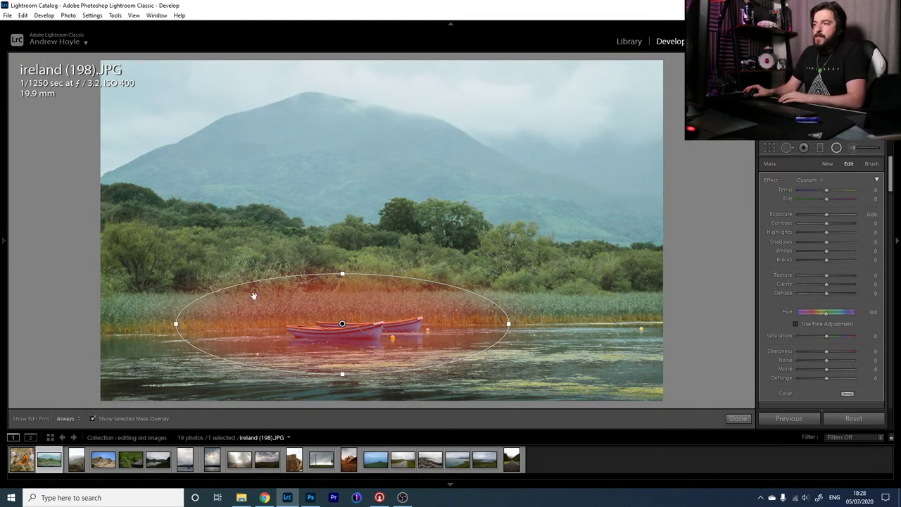
- Reshape and recentre the ellipse on the boats and give it a hard edge with Feather 0
mouse_move(342, 274)
left_mouse_down()
mouse_move(347, 258)
mouse_move(352, 298)
mouse_move(353, 277)
left_mouse_up()
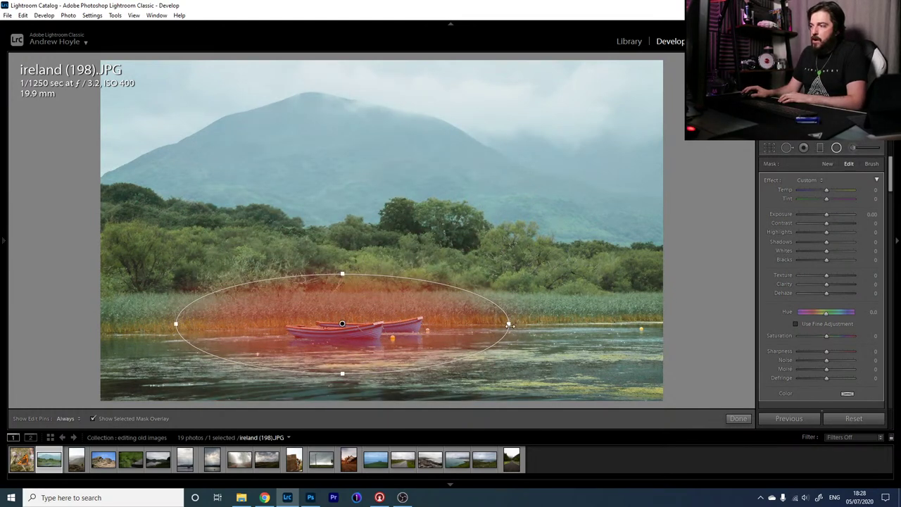
left_click_drag(509, 325, 483, 325)
left_click_drag(342, 325, 354, 330)
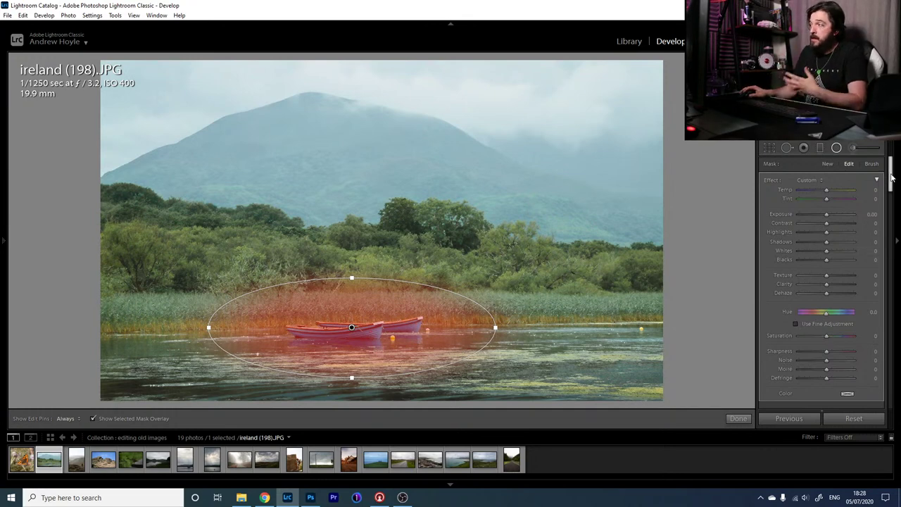
scroll(891, 178, "down", 3)
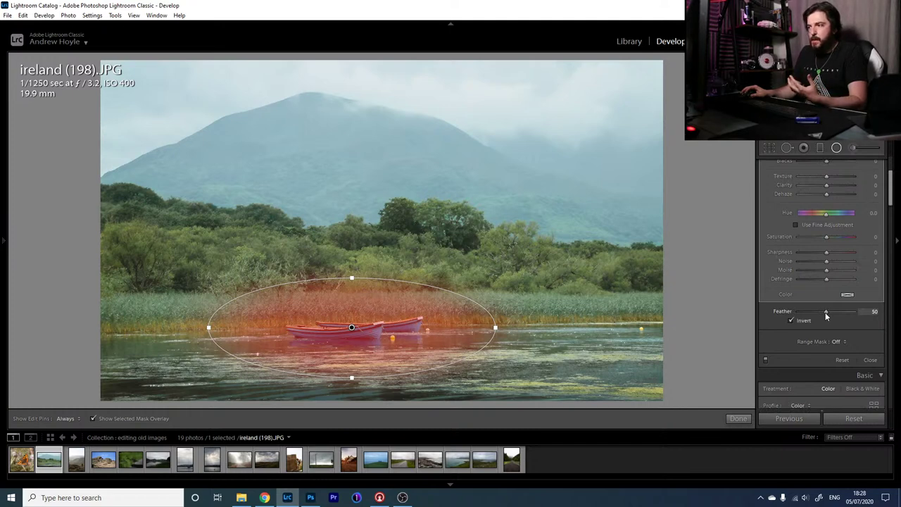
left_click_drag(825, 312, 770, 312)
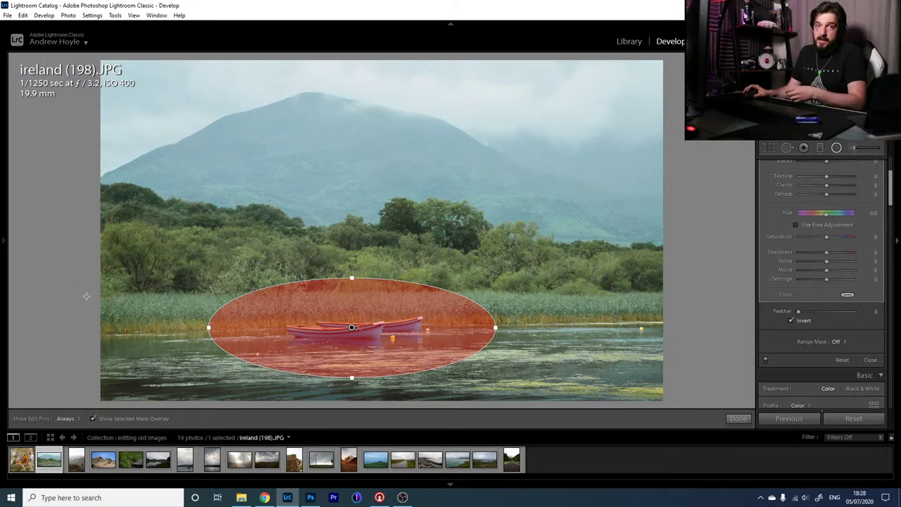
left_click(120, 421)
scroll(841, 330, "up", 3)
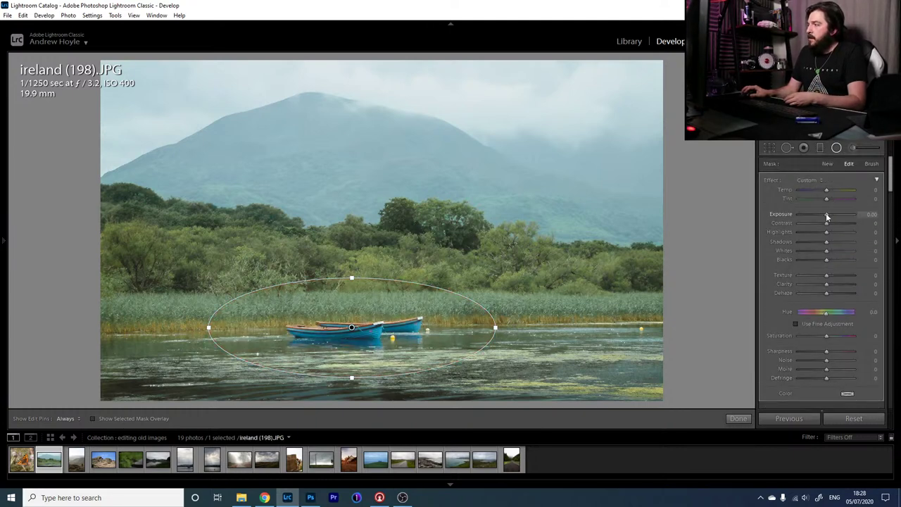
- Brighten the area inside the boats ellipse, then reselect it and settle exposure at 0.17
mouse_move(827, 215)
left_mouse_down()
mouse_move(841, 215)
mouse_move(832, 216)
left_mouse_up()
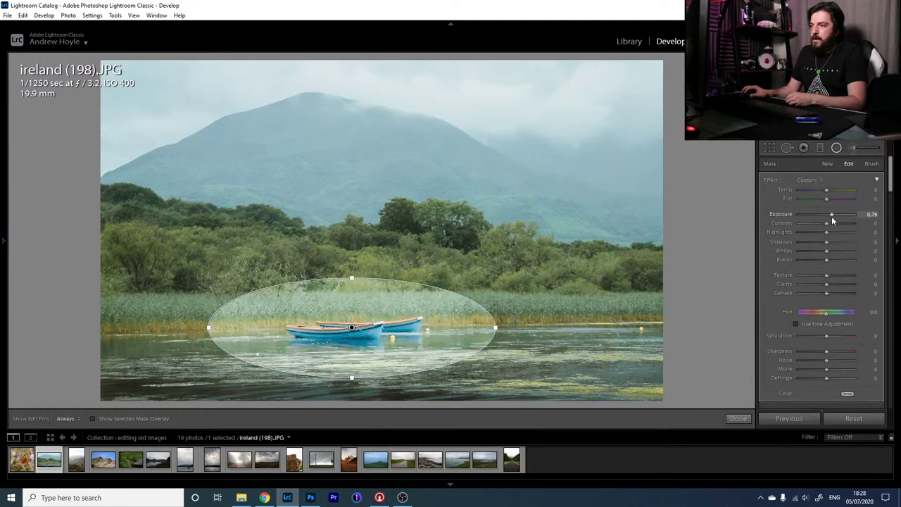
left_click(837, 147)
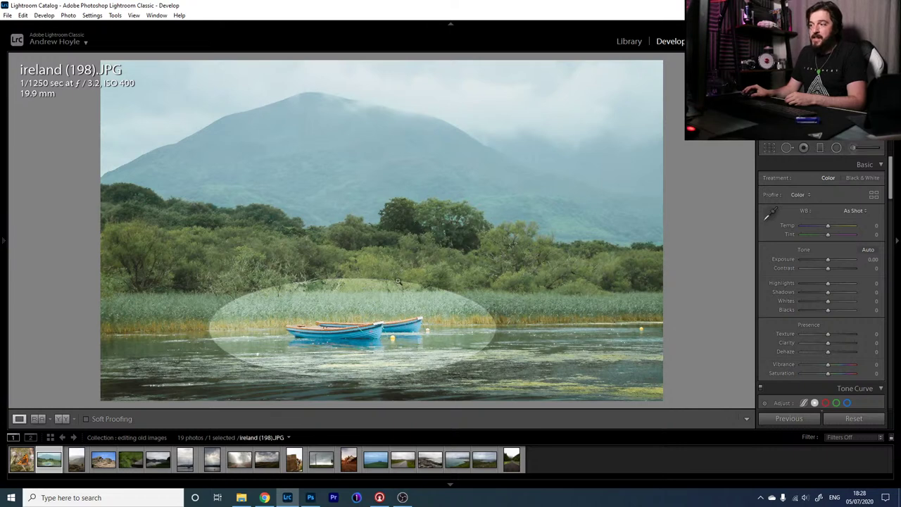
key("shift+m")
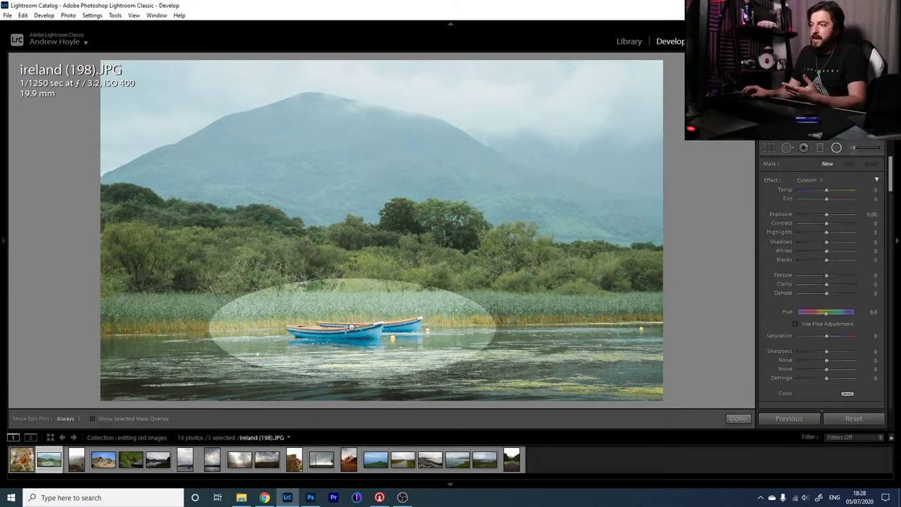
left_click(351, 328)
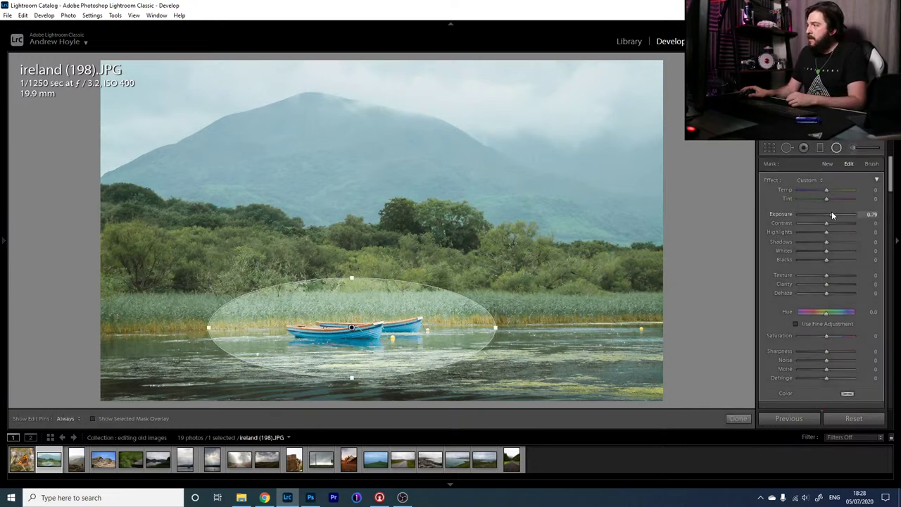
left_click_drag(832, 214, 828, 214)
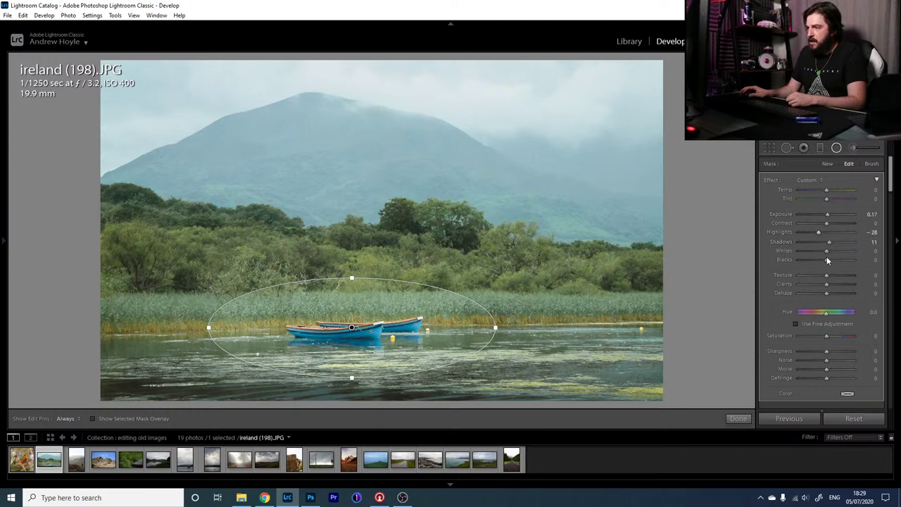
- Add a little clarity inside the ellipse and fully soften its edge with Feather 100
left_click_drag(828, 284, 831, 283)
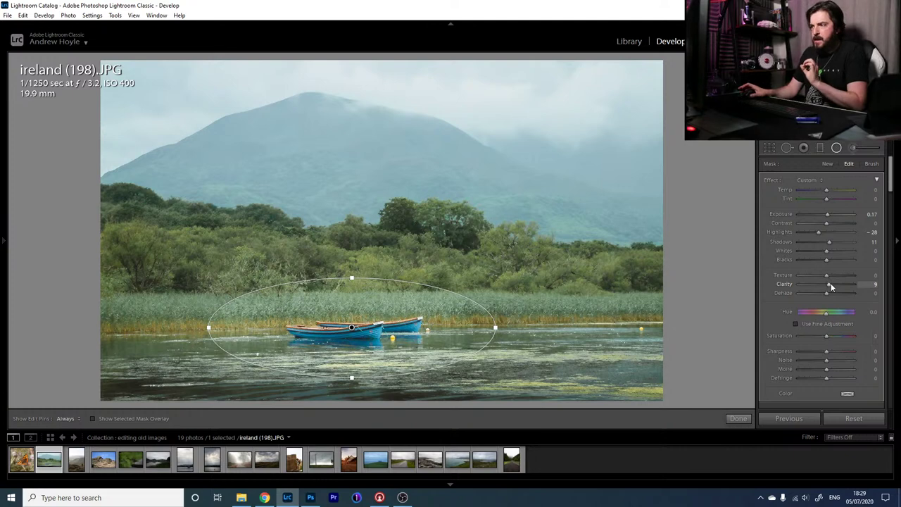
left_click_drag(890, 182, 890, 216)
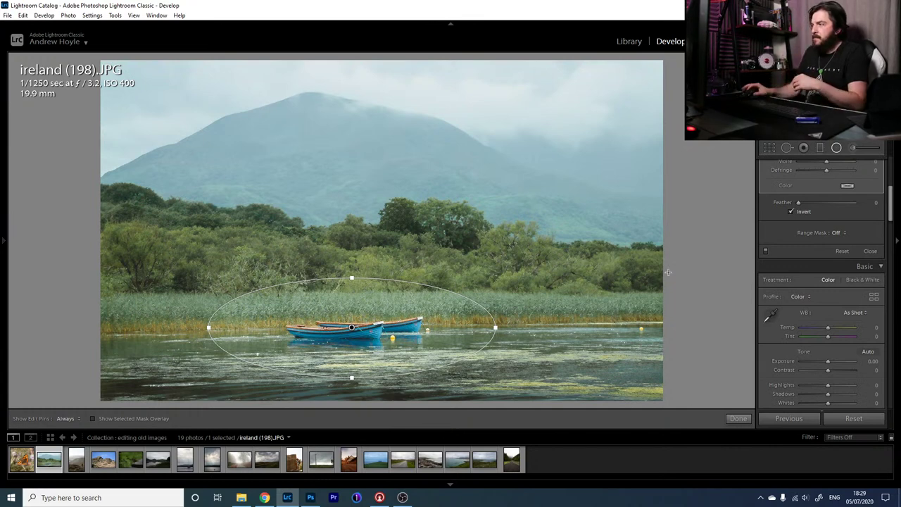
left_click_drag(830, 213, 873, 215)
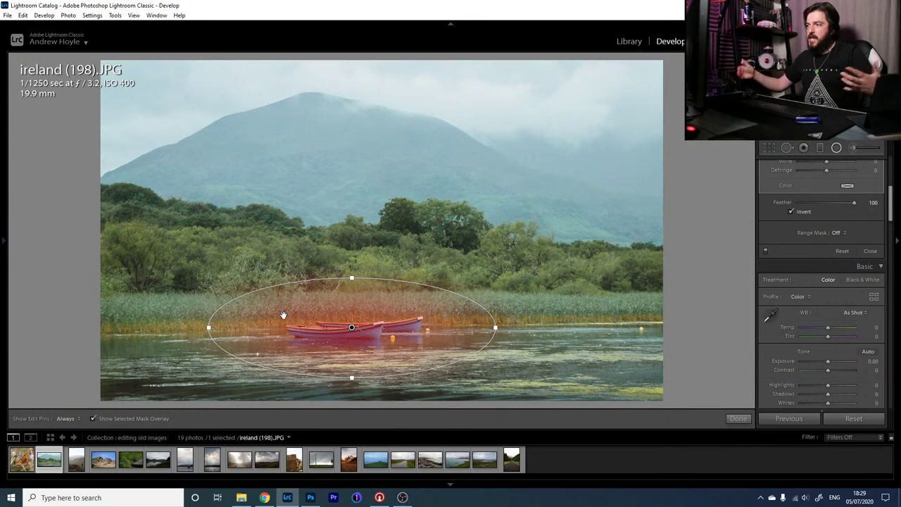
left_click(838, 147)
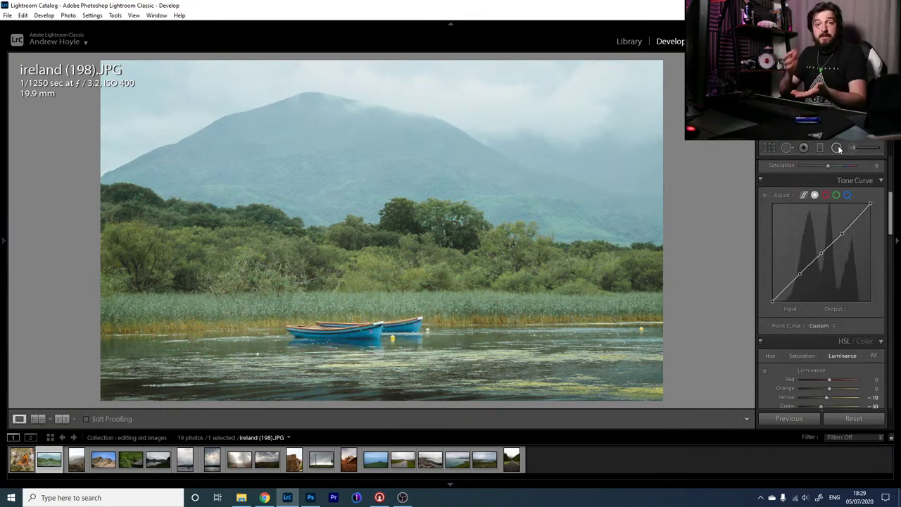
- Compare the edited photo with the original, inspect detail up close, then open Spot Removal
key("backslash")
key("backslash")
key("backslash")
key("backslash")
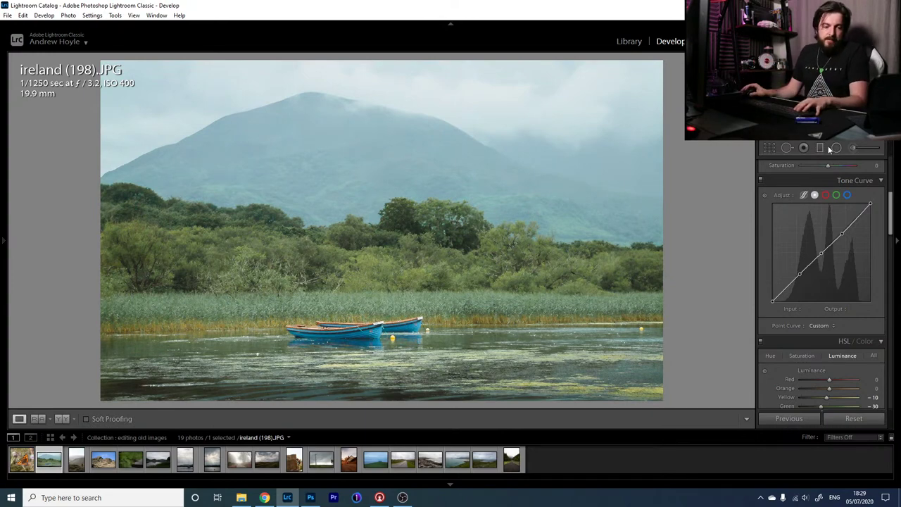
key("backslash")
key("backslash")
key("backslash")
key("backslash")
key("backslash")
key("backslash")
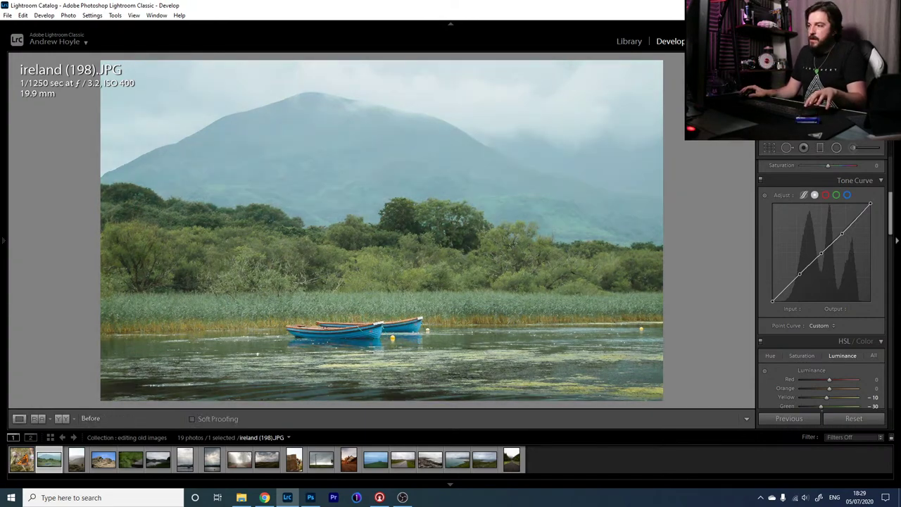
key("backslash")
key("backslash")
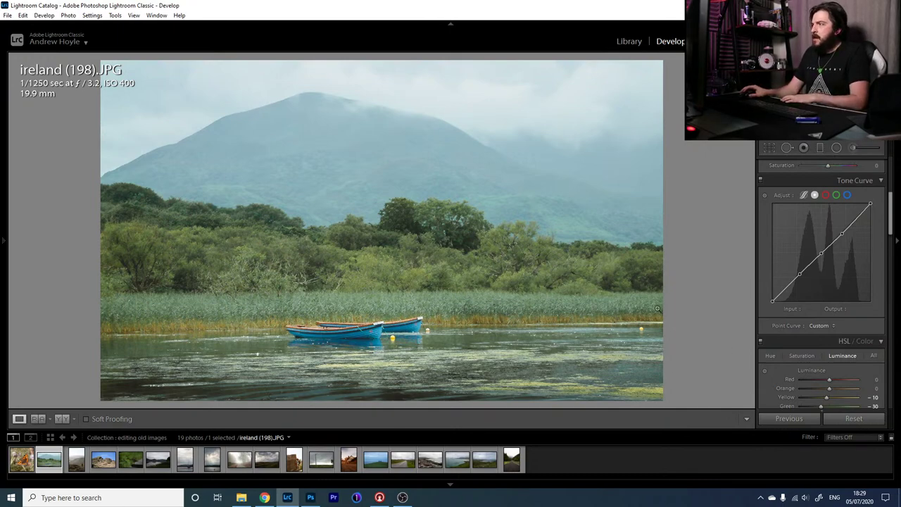
left_click(558, 348)
left_click(523, 348)
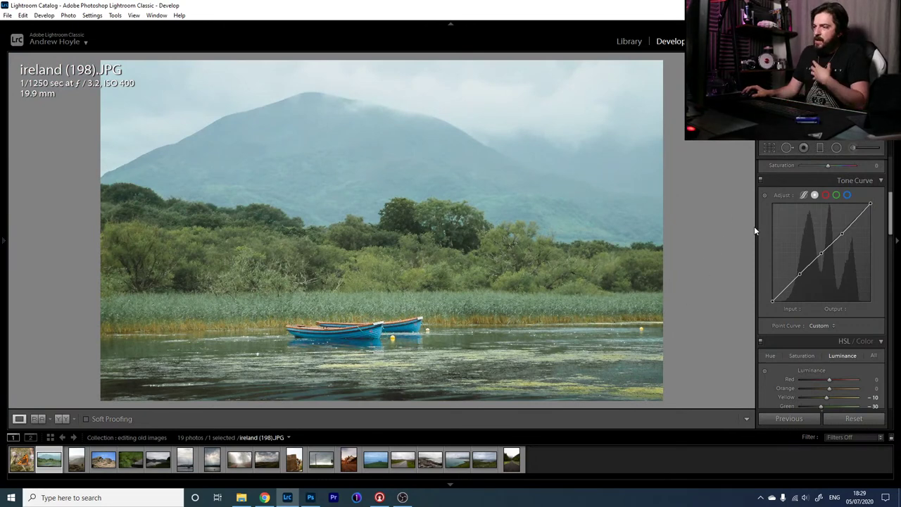
left_click(788, 149)
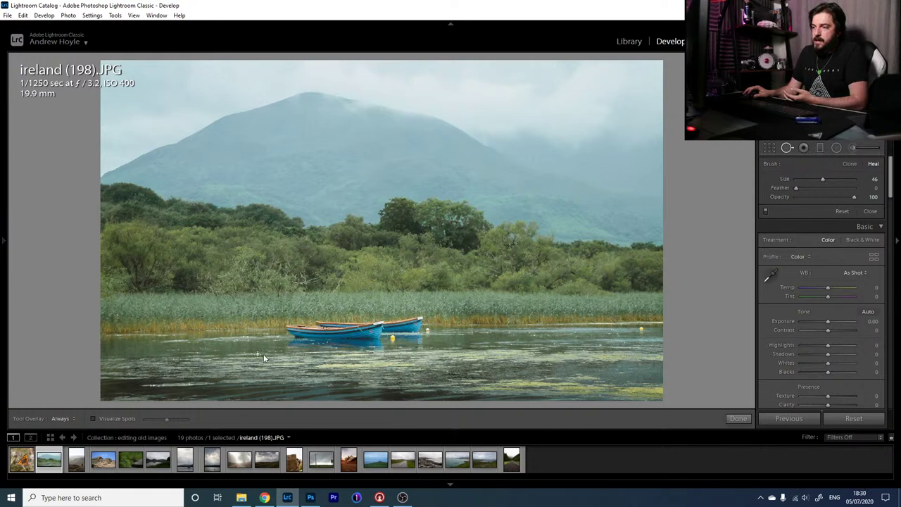
- Heal five specks and debris on the water left of the boats, undoing one misplaced spot
left_click(247, 364)
left_click(197, 353)
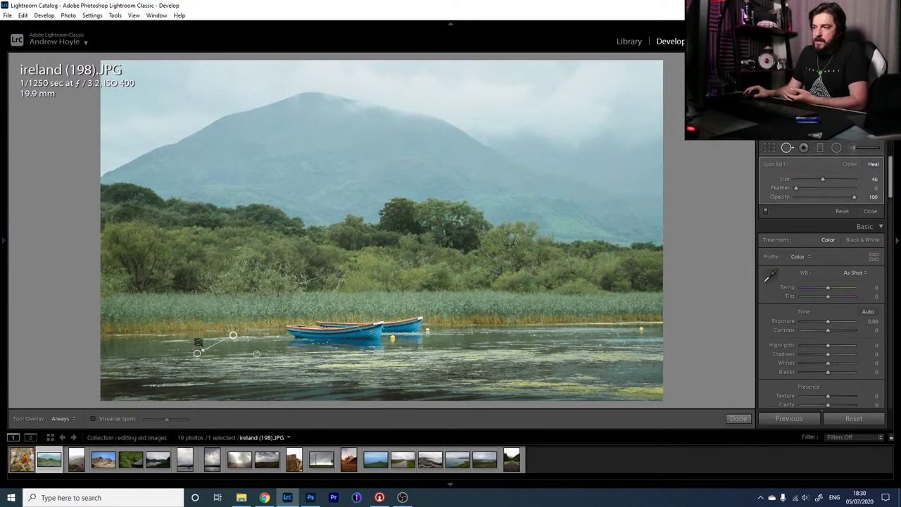
left_click(179, 352)
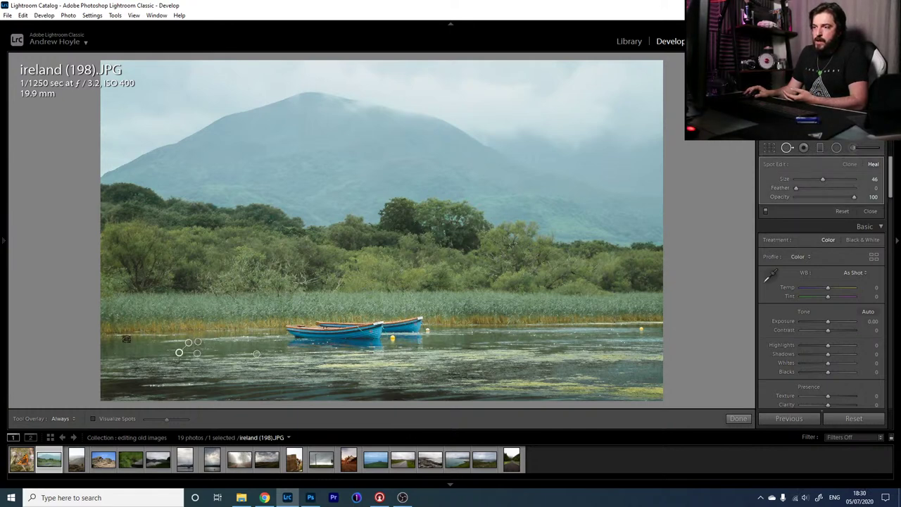
left_click(106, 342)
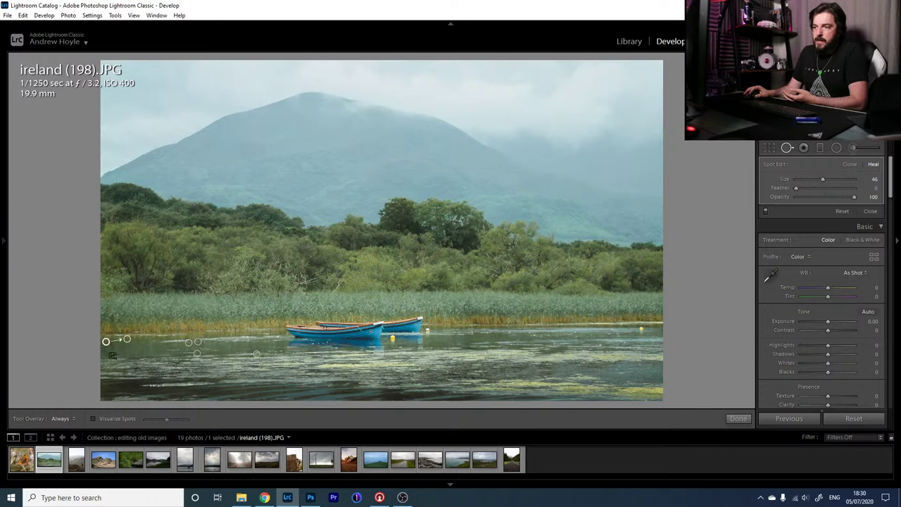
left_click(173, 350)
left_click(373, 347)
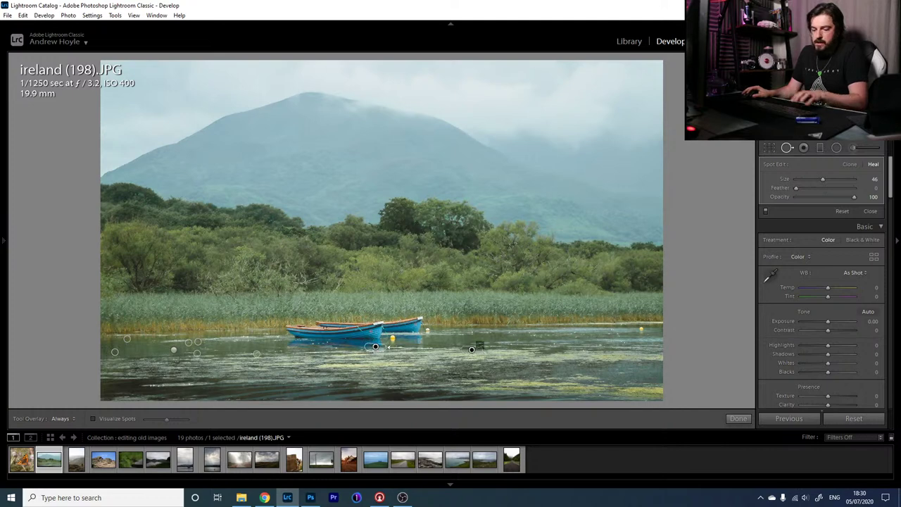
key("ctrl+z")
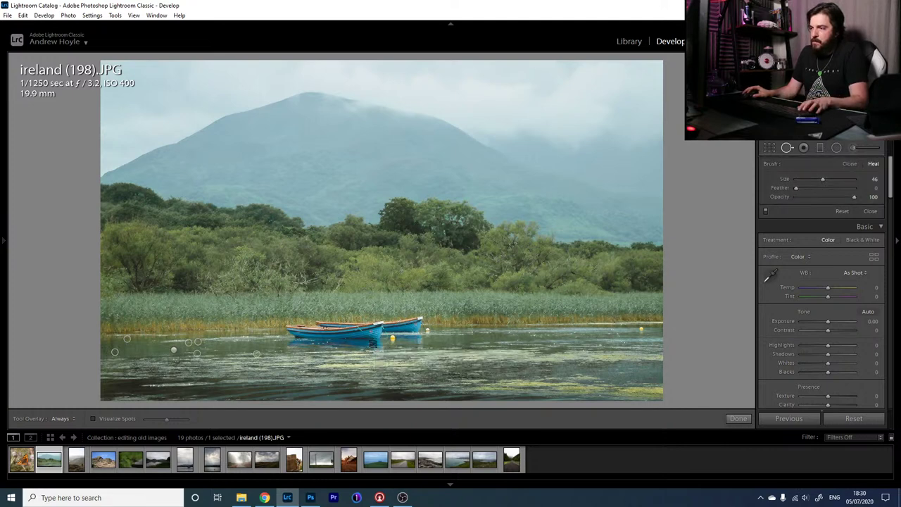
- Heal the specks on the right-hand water, resampling sources and deleting a misplaced spot
left_click(509, 343)
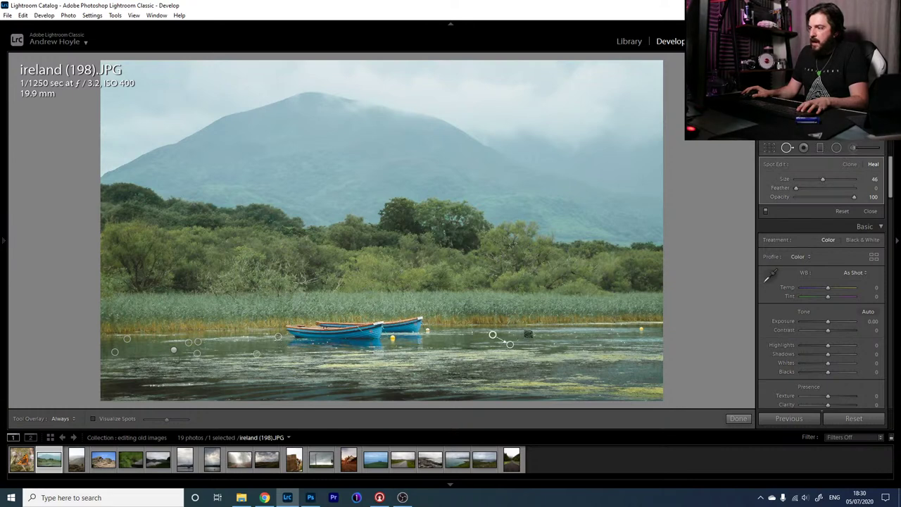
left_click(529, 333)
key("slash")
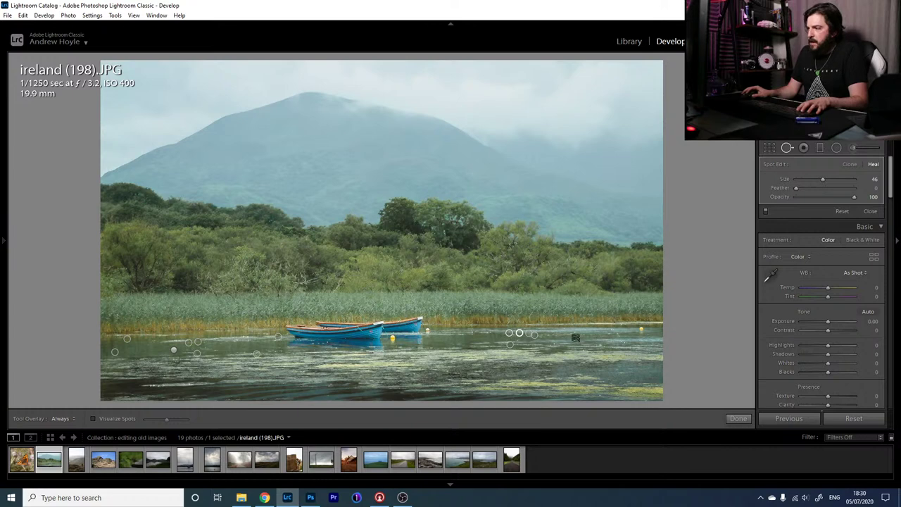
left_click(554, 343)
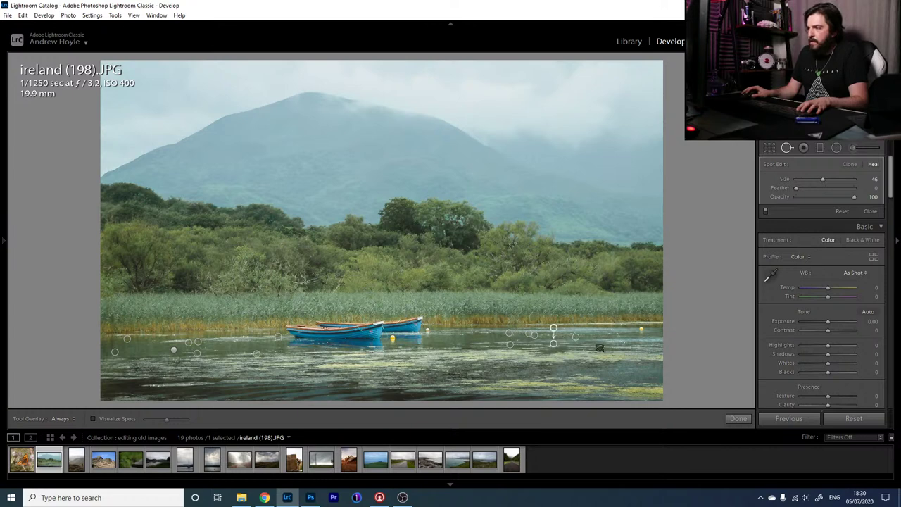
left_click(599, 346)
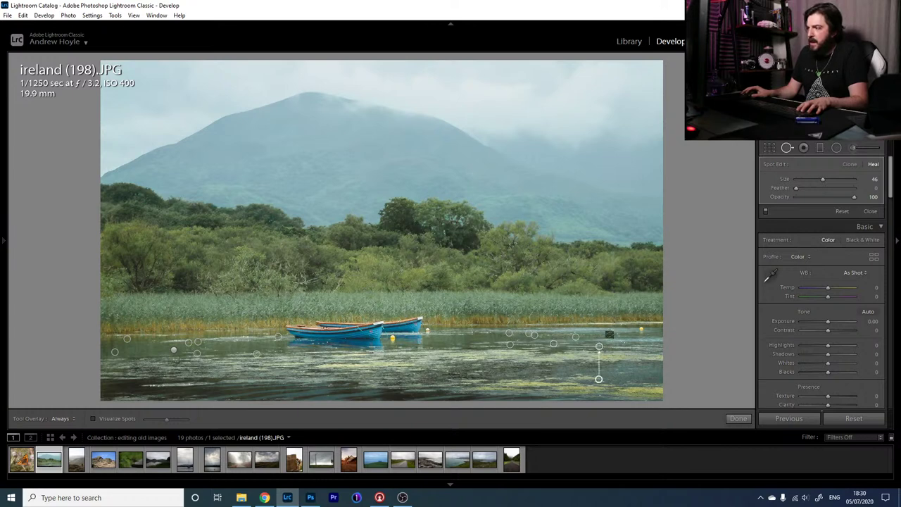
key("slash")
key("slash")
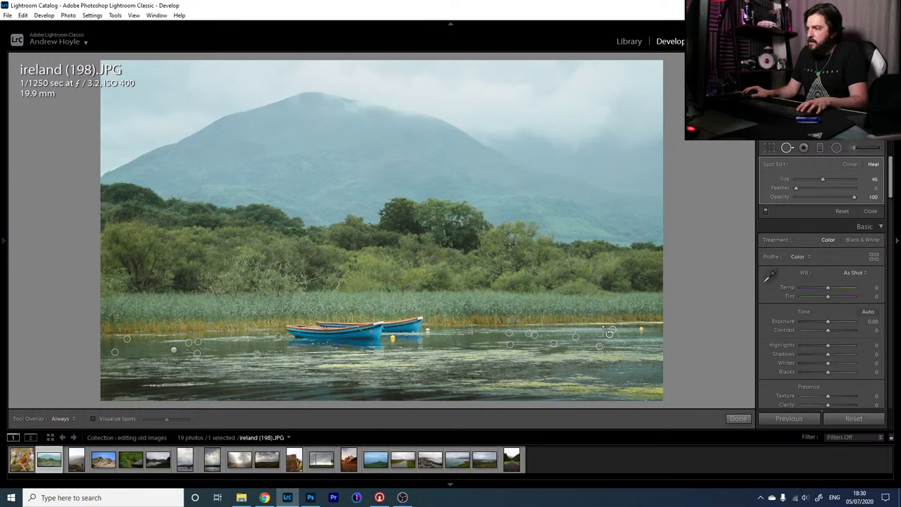
mouse_move(600, 328)
left_mouse_down()
mouse_move(563, 334)
mouse_move(572, 337)
left_mouse_up()
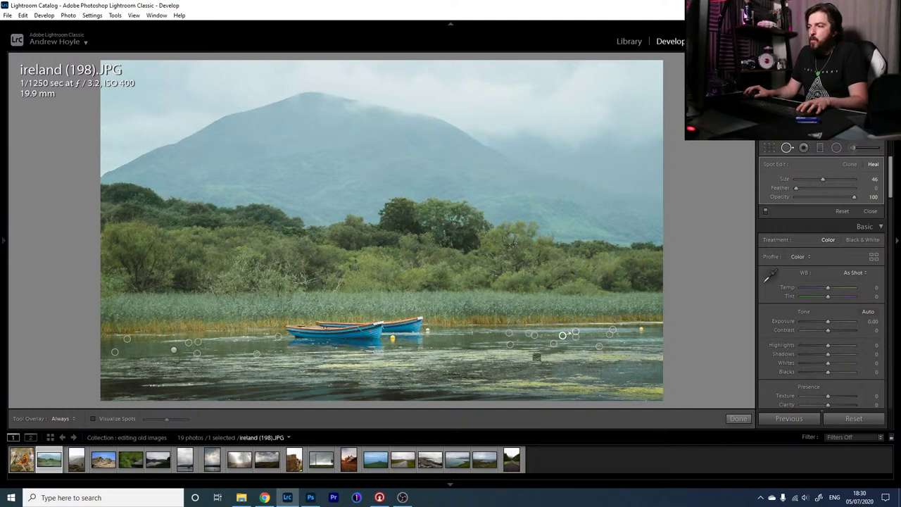
key("Delete")
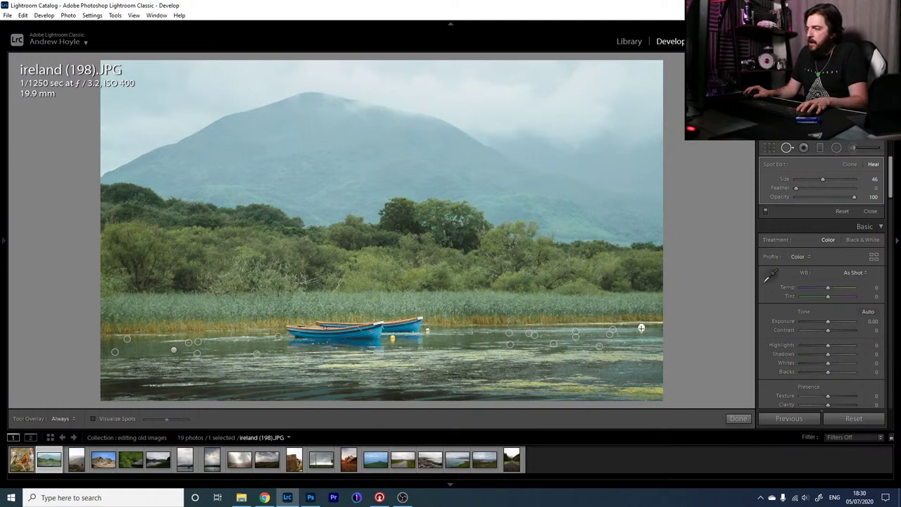
left_click(641, 329)
left_click(787, 148)
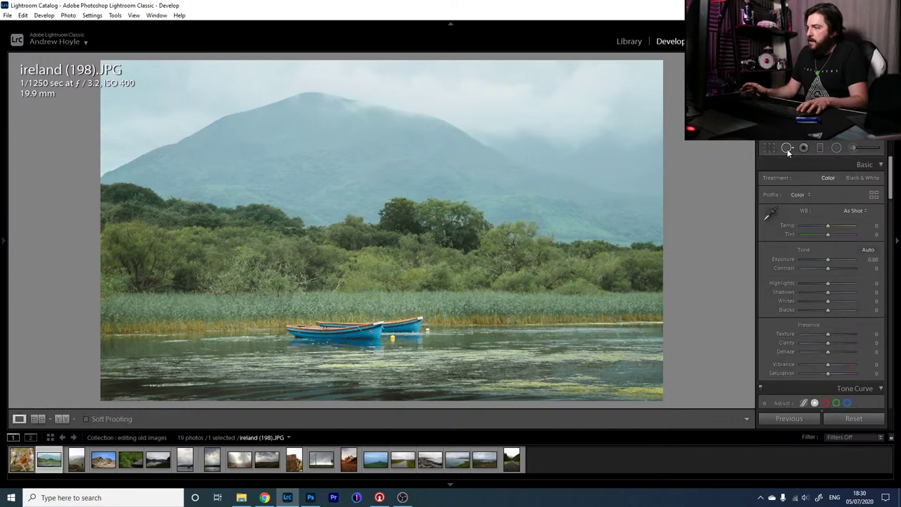
- Compare the photo with its original, then zoom in on the boats and reeds
key("backslash")
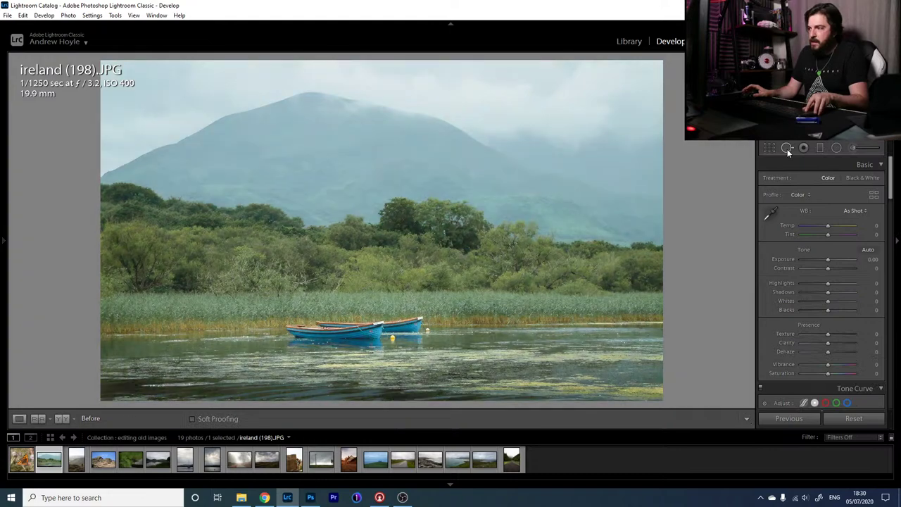
key("backslash")
key("backslash")
key("backslash")
key("backslash")
key("backslash")
key("backslash")
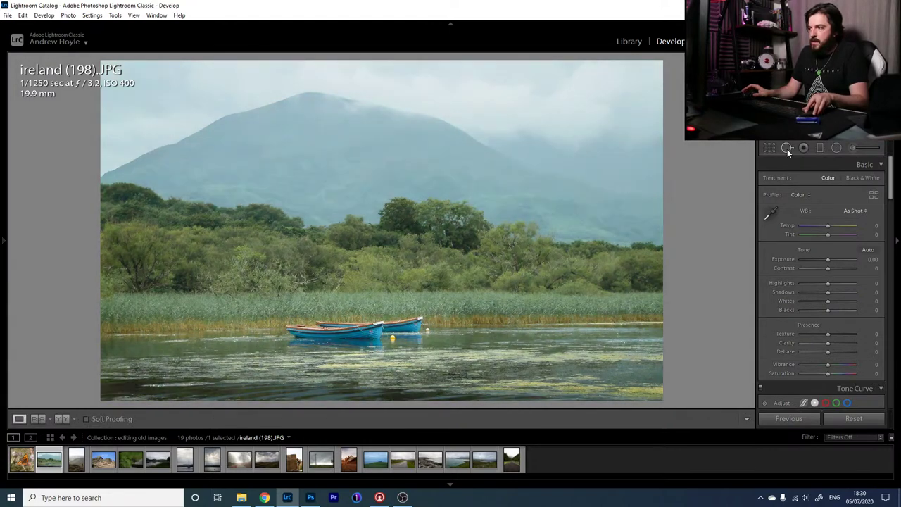
key("backslash")
key("backslash")
key("backslash")
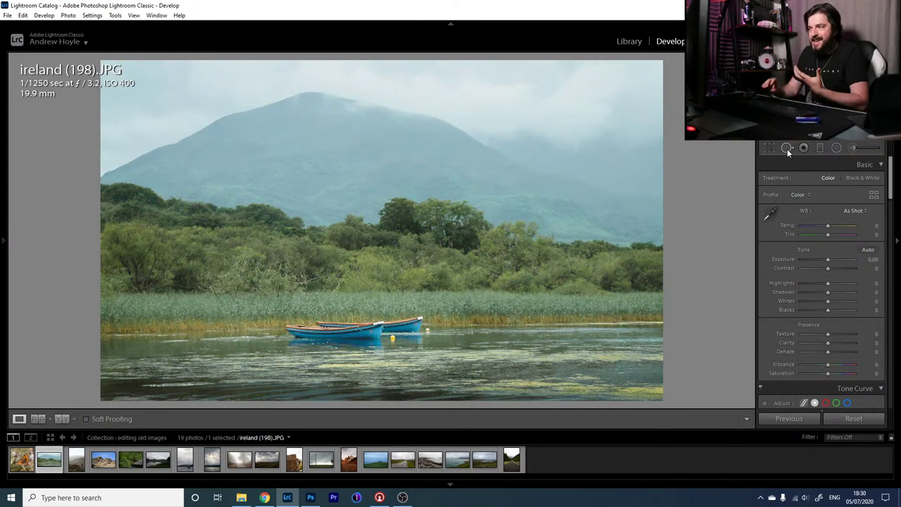
left_click(493, 320)
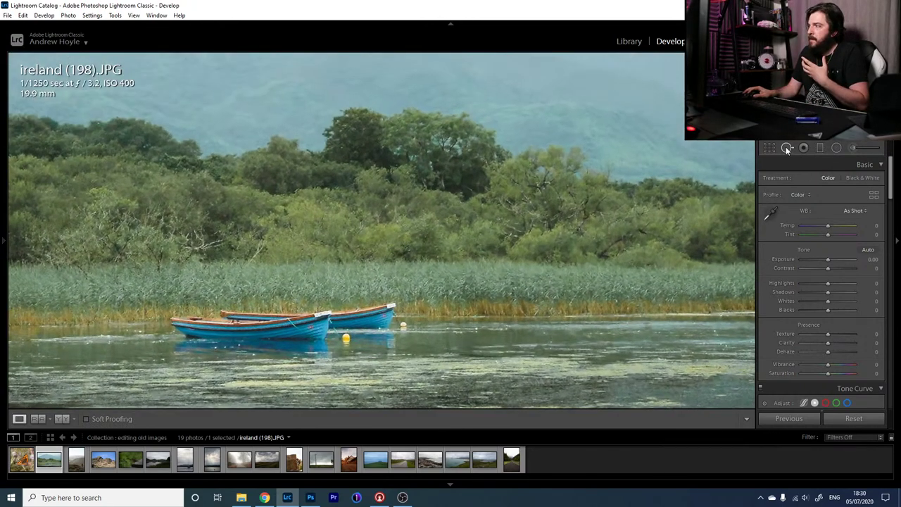
- Heal one speck on each side of the boats with Spot Removal, then close it
key("q")
left_click(480, 332)
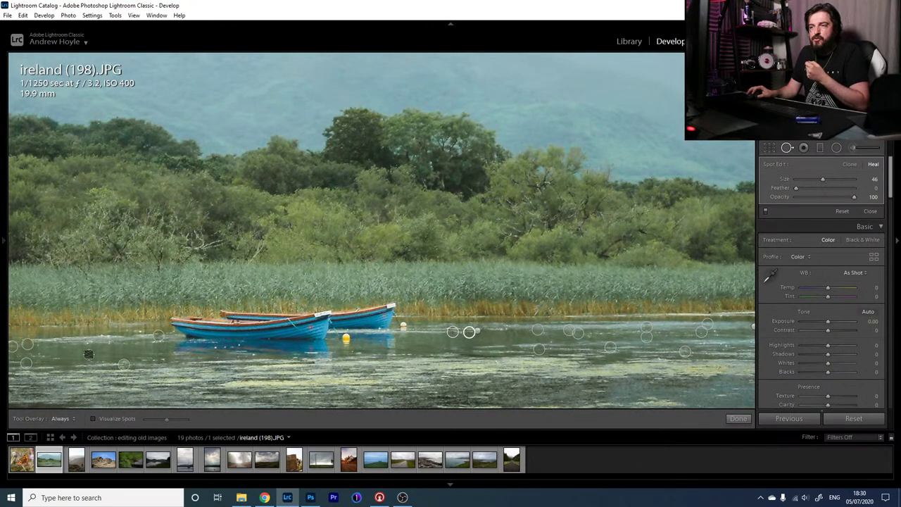
left_click(156, 331)
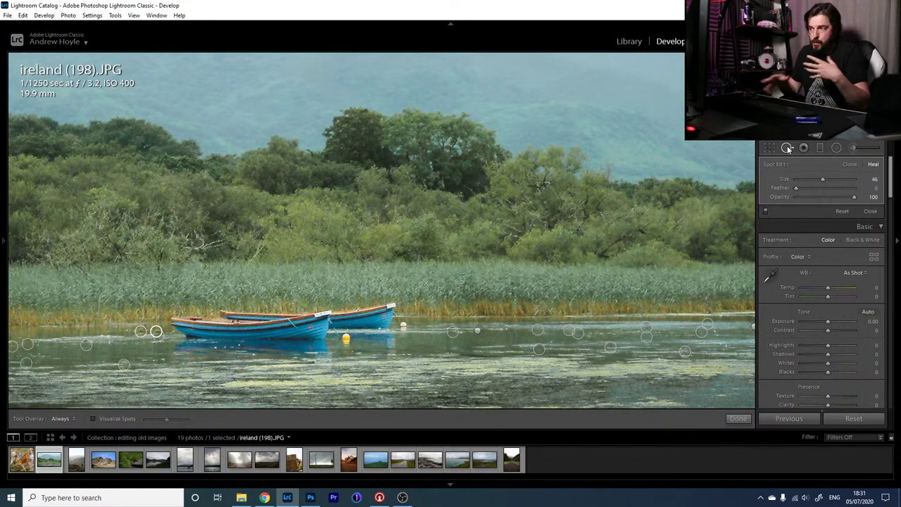
left_click(787, 148)
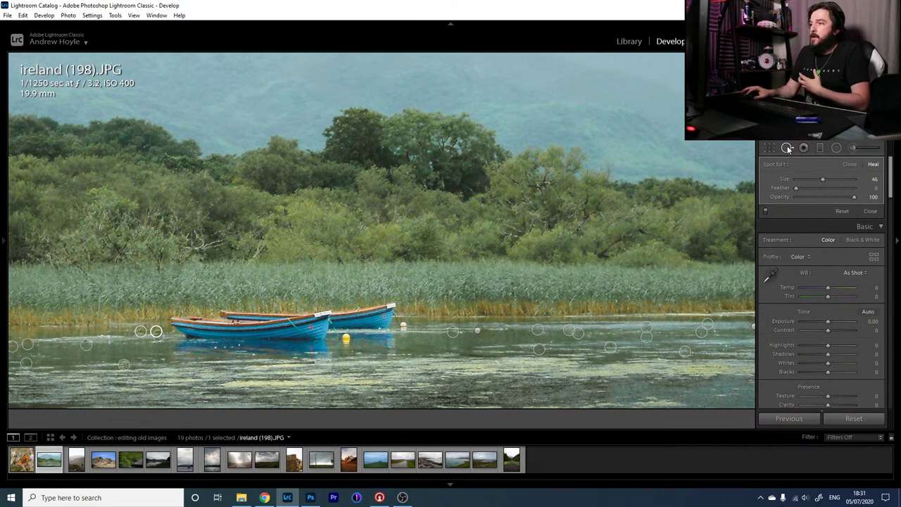
- Return to the whole-photo view, show the capture info overlay, and toggle Before/After
left_click(381, 187)
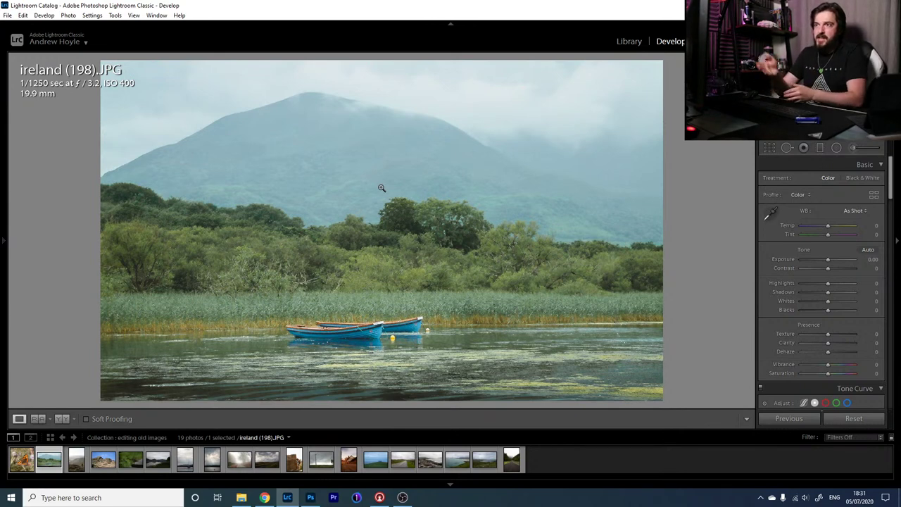
key("i")
key("i")
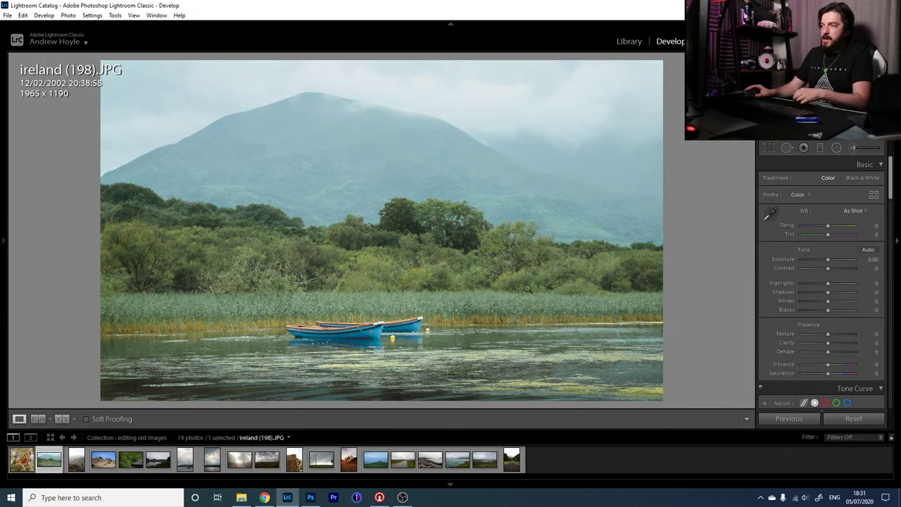
key("backslash")
key("backslash")
key("backslash")
key("backslash")
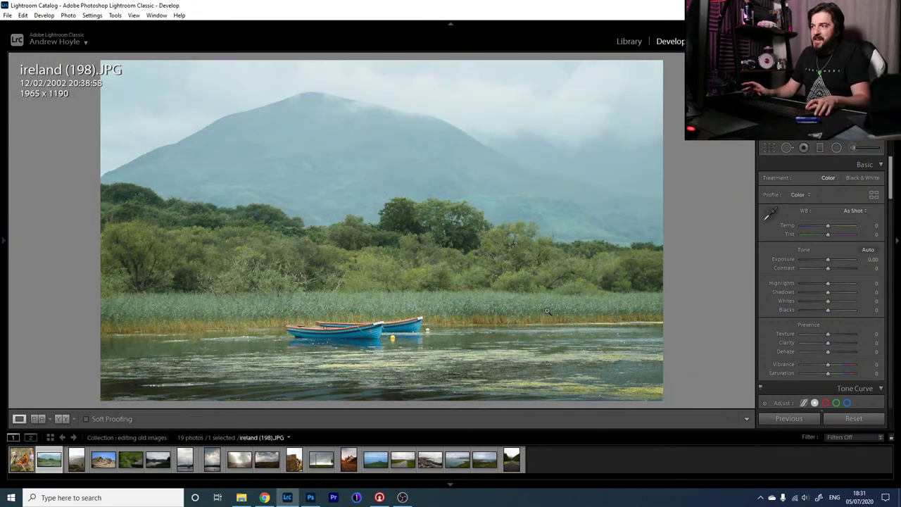
key("backslash")
key("backslash")
key("backslash")
key("backslash")
key("backslash")
key("backslash")
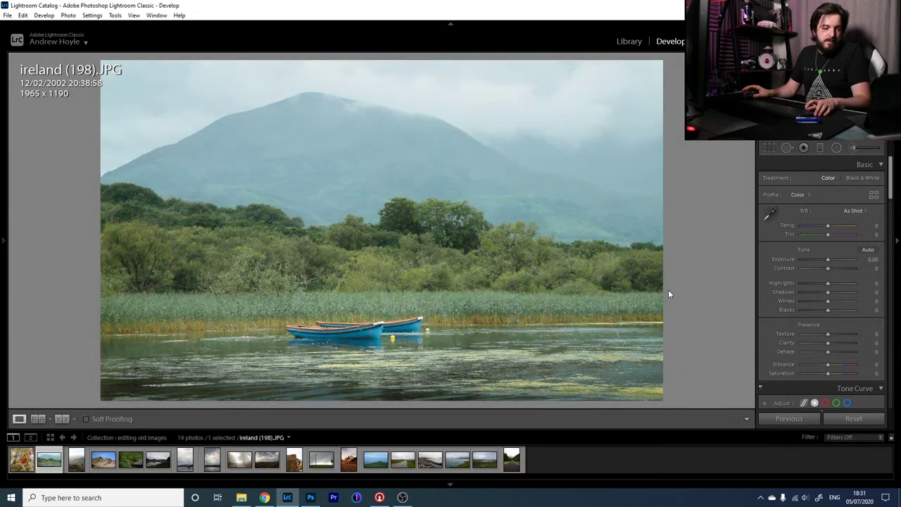
key("backslash")
key("backslash")
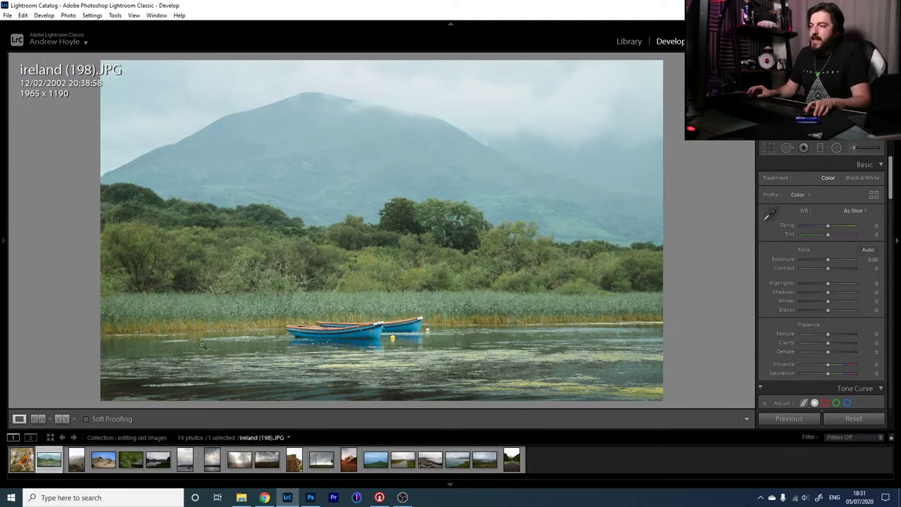
- Inspect the right-hand water up close, then compare again against the unedited version
left_click(624, 335)
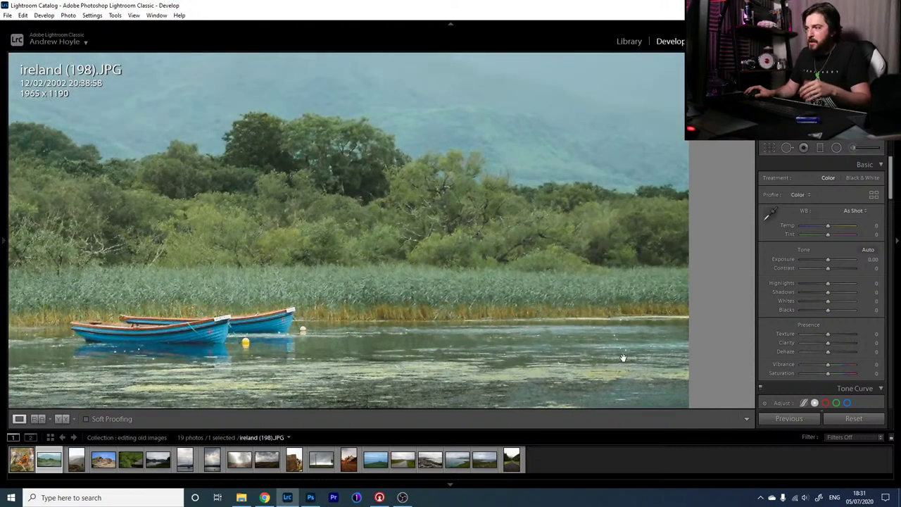
left_click(618, 355)
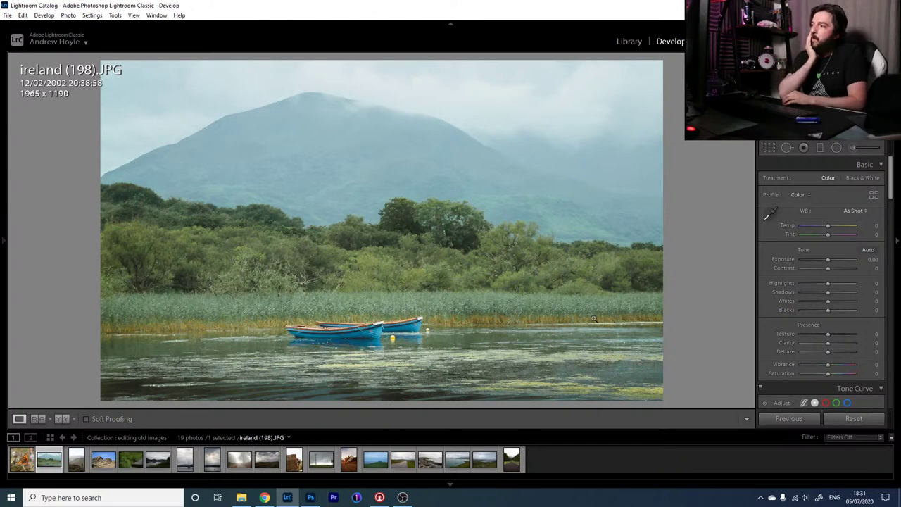
key("backslash")
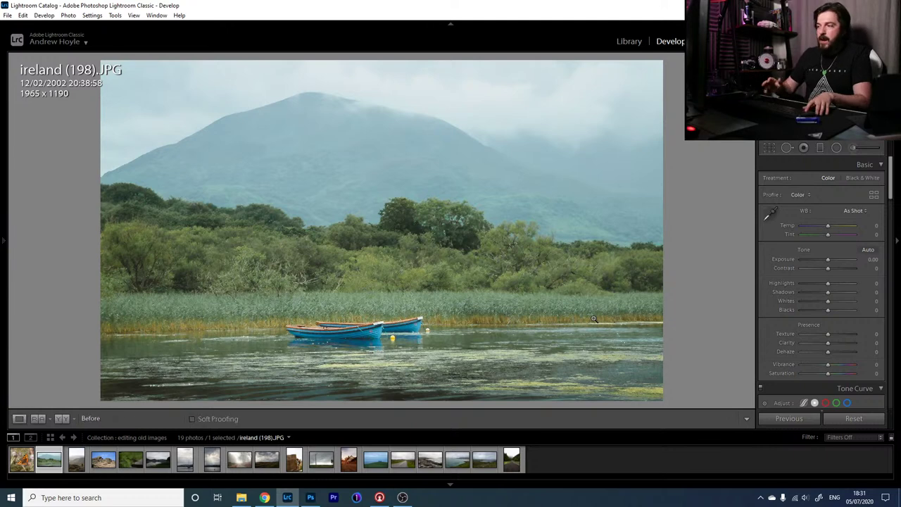
key("backslash")
key("backslash")
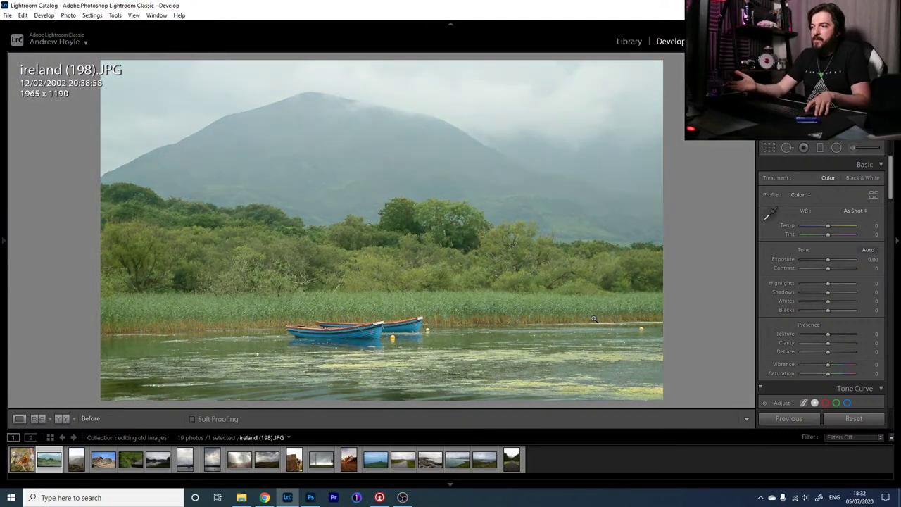
key("backslash")
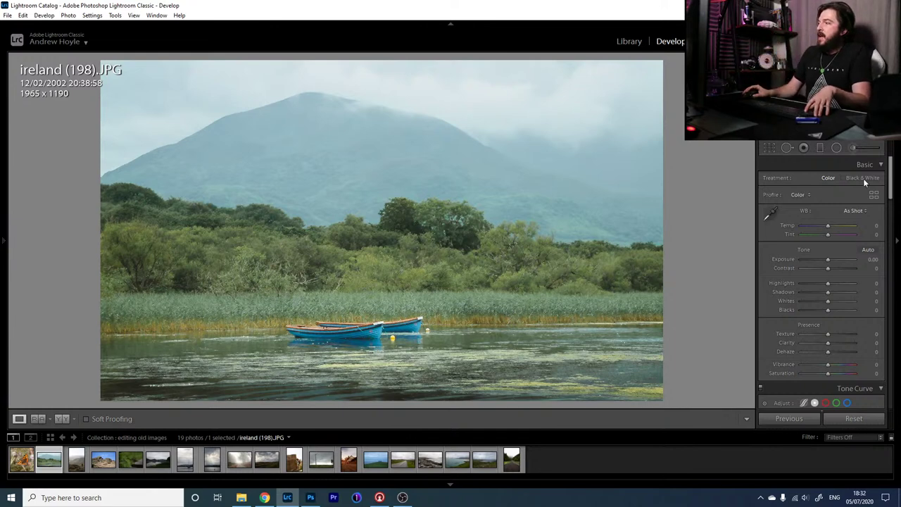
- In the Basic panel, lower Shadows to -81 and Contrast to -18, and raise Clarity to +4
mouse_move(828, 292)
left_mouse_down()
mouse_move(802, 296)
mouse_move(842, 303)
mouse_move(832, 300)
left_mouse_up()
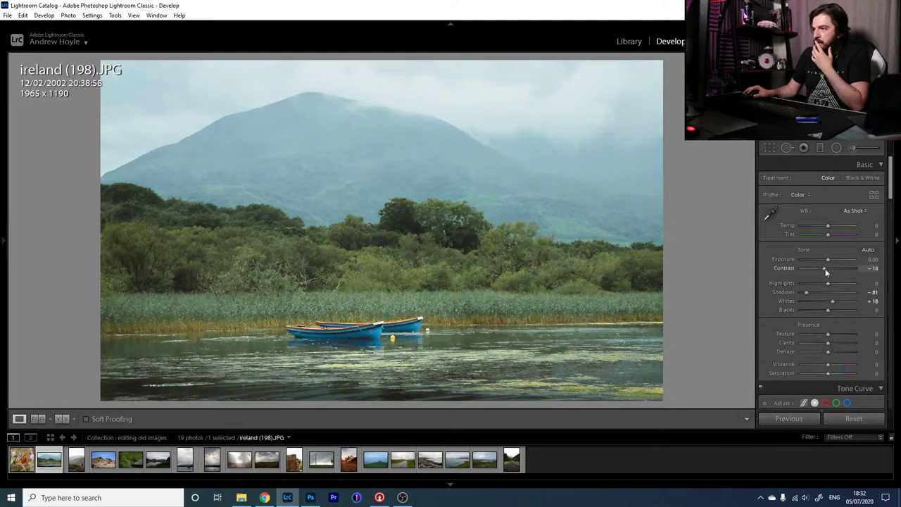
left_click_drag(825, 269, 824, 269)
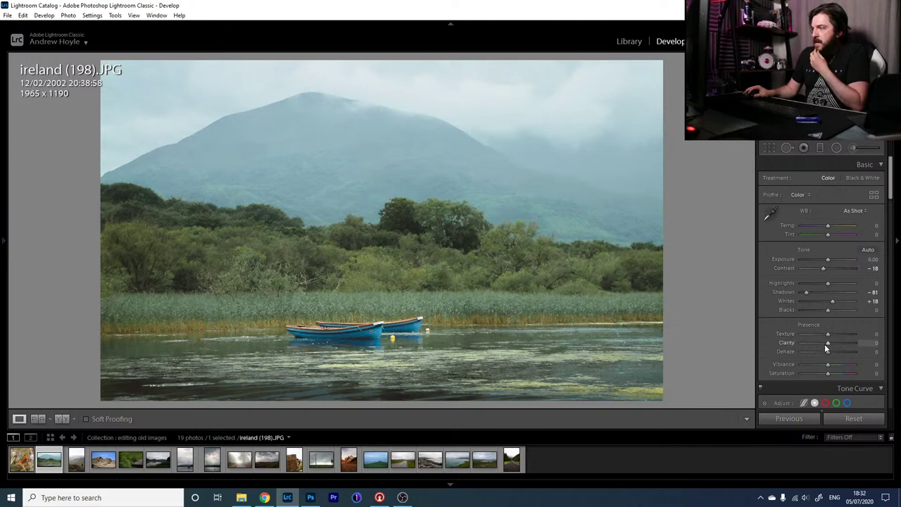
left_click_drag(828, 342, 830, 343)
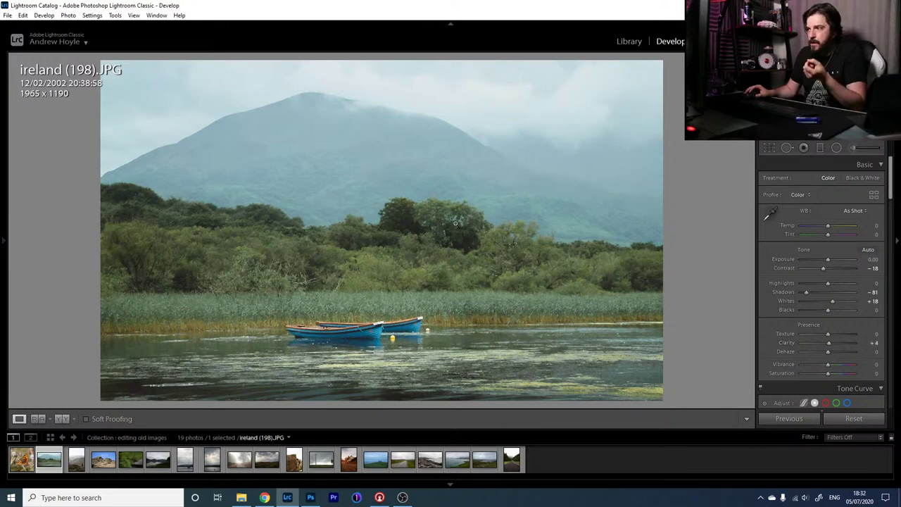
- Toggle Before/After to compare the Basic adjustments against the original photo
key("backslash")
key("backslash")
key("backslash")
key("backslash")
key("backslash")
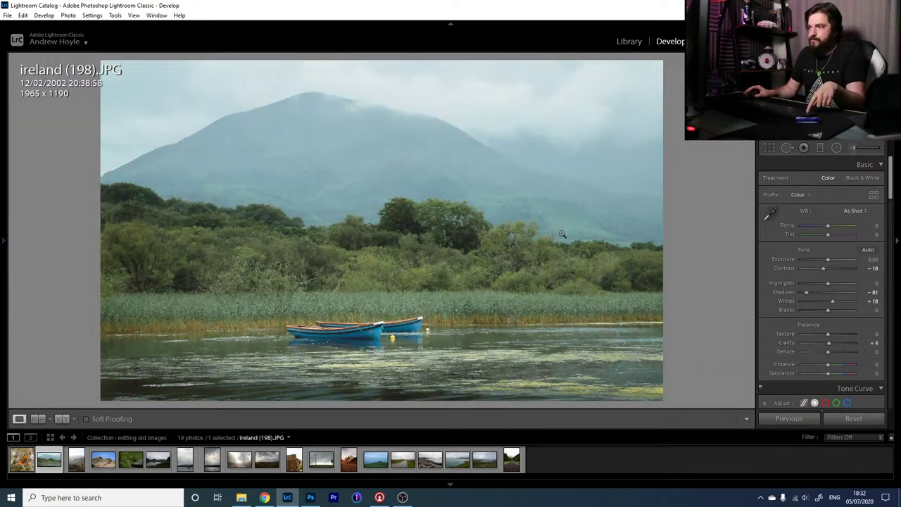
key("backslash")
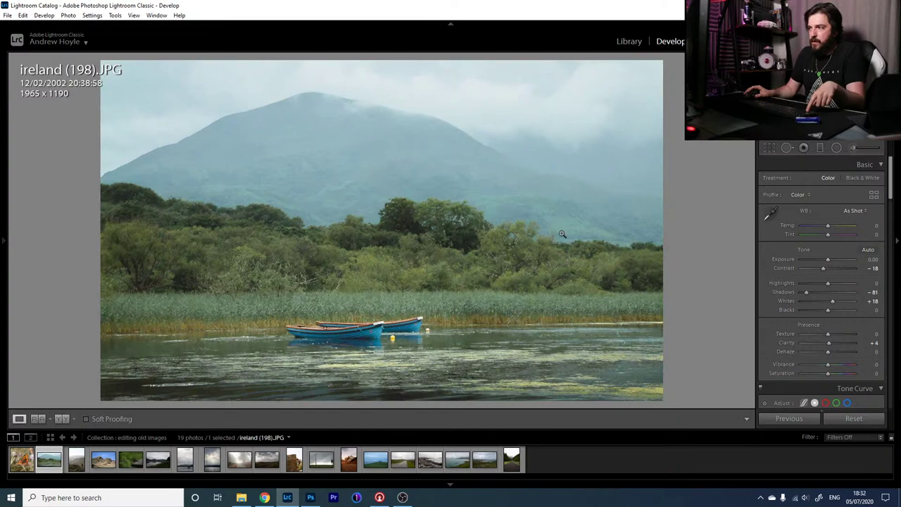
key("backslash")
key("backslash")
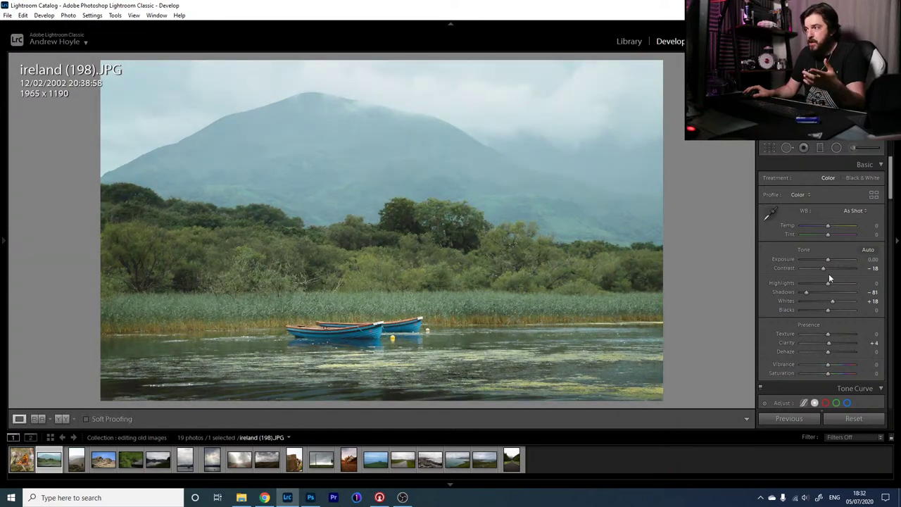
scroll(829, 278, "down", 1)
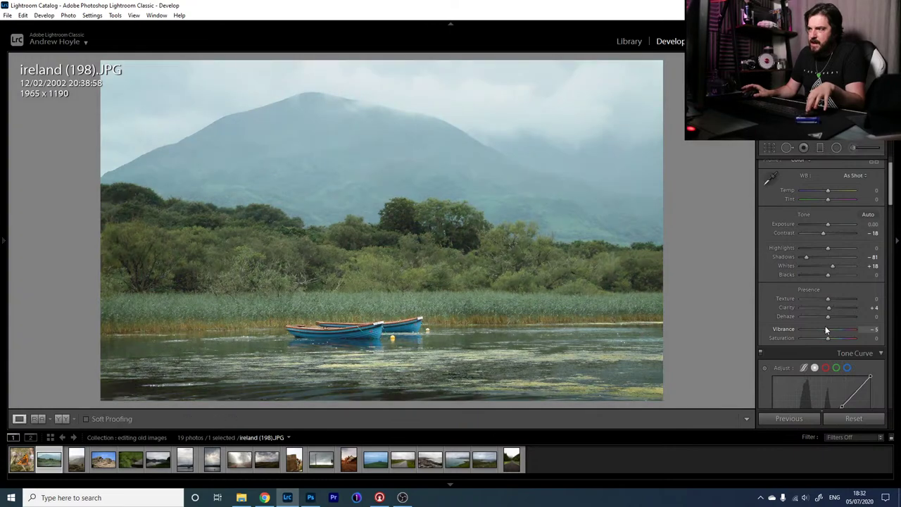
key("backslash")
key("backslash")
key("backslash")
key("backslash")
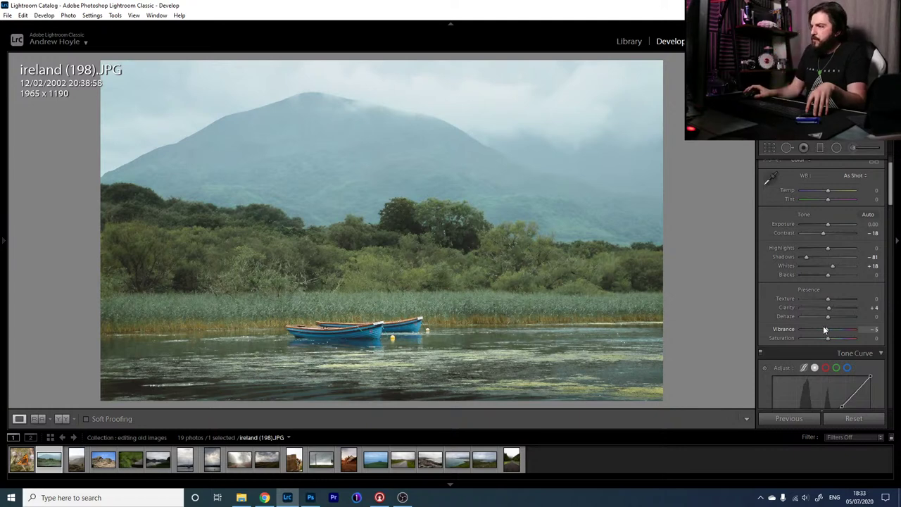
- Scroll down to the Tone Curve panel and adjust its point curve
scroll(893, 200, "down", 3)
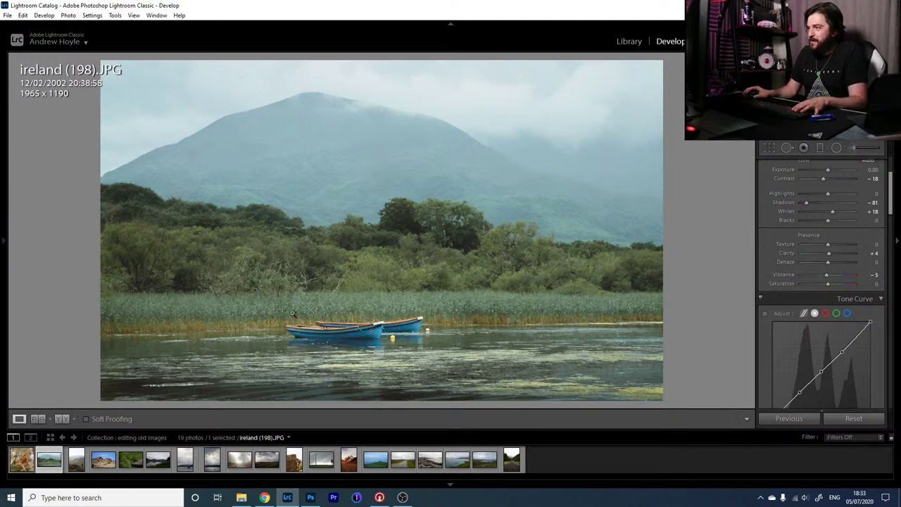
scroll(850, 296, "down", 5)
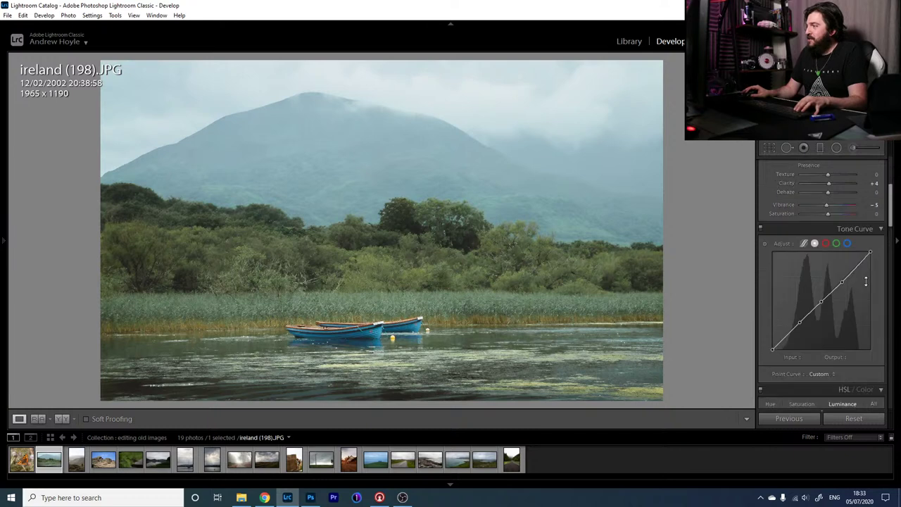
left_click_drag(891, 237, 892, 243)
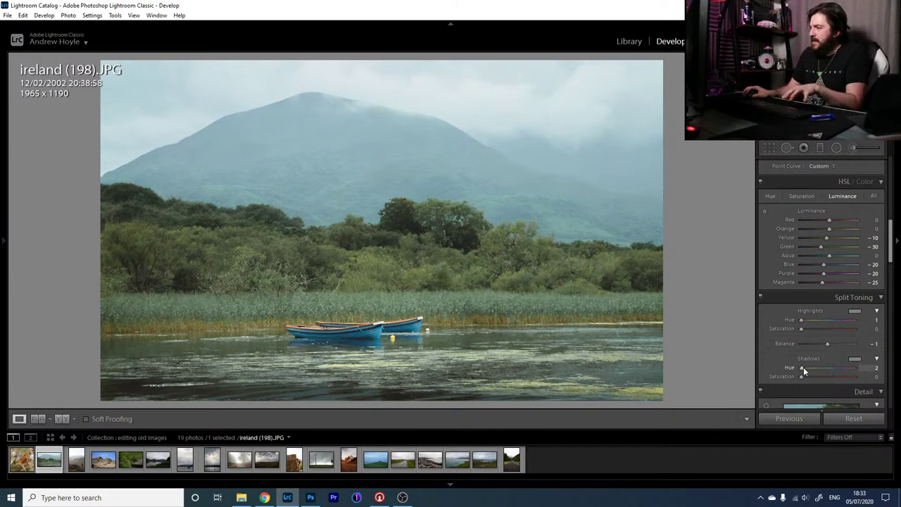
- Set Split Toning shadows to Hue 224, Saturation 4, and highlights to Hue 32, Saturation 11
left_click_drag(804, 366, 817, 366)
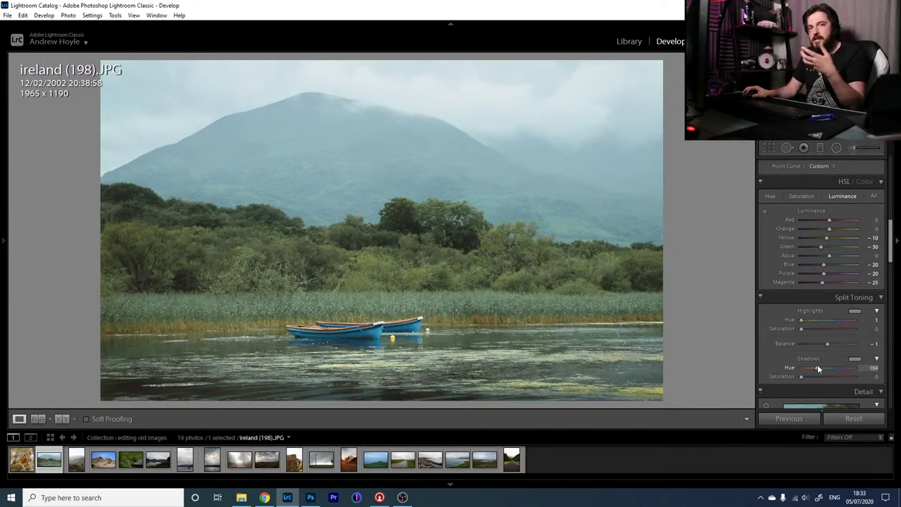
left_click_drag(817, 367, 835, 366)
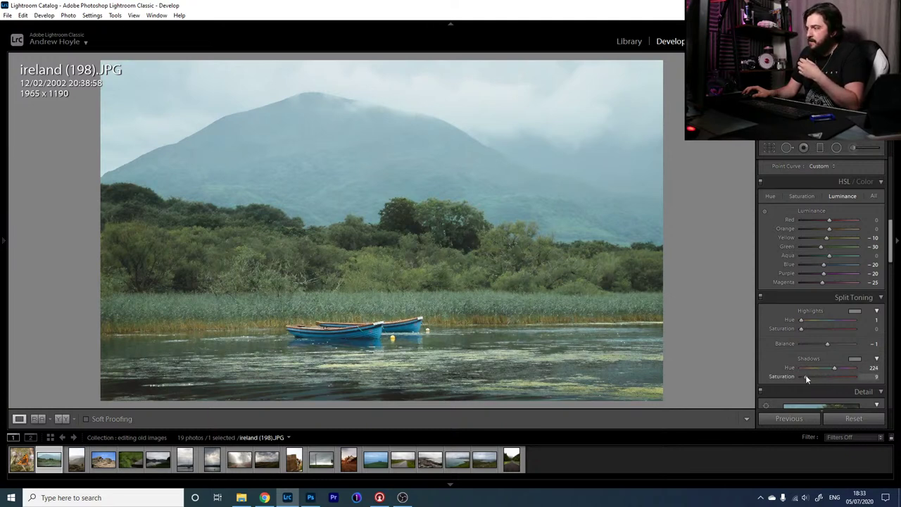
left_click_drag(805, 374, 802, 376)
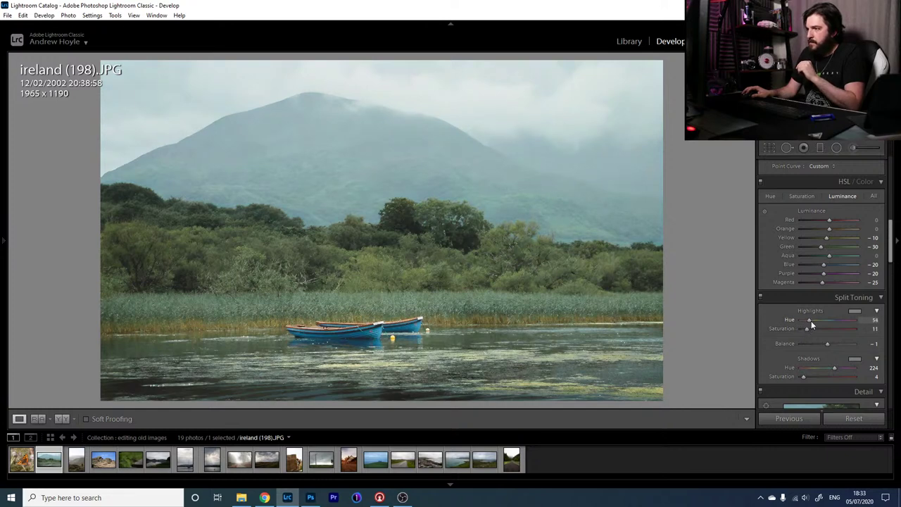
left_click_drag(811, 320, 810, 321)
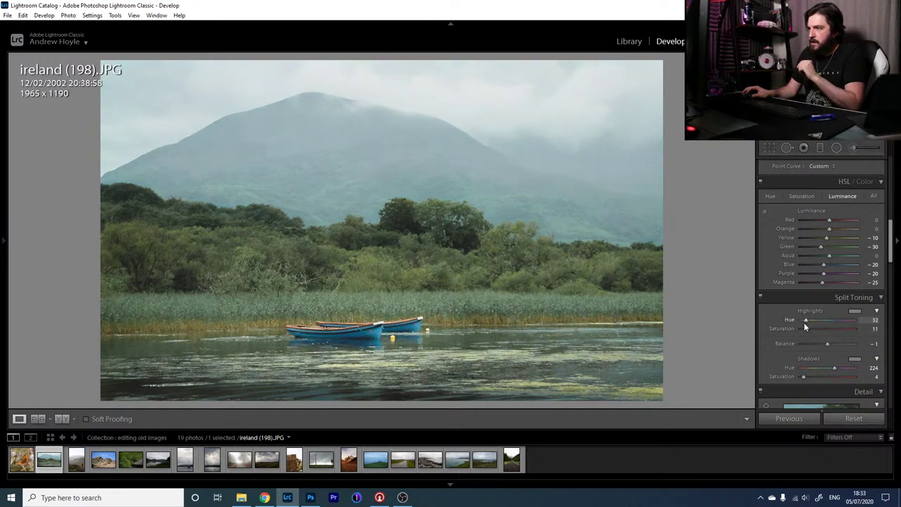
left_click(761, 298)
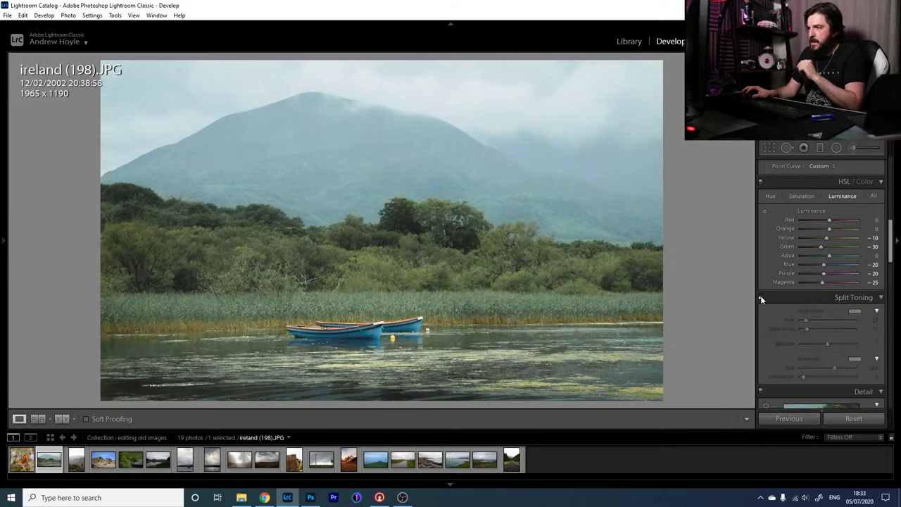
left_click(760, 298)
left_click(760, 298)
left_click(761, 298)
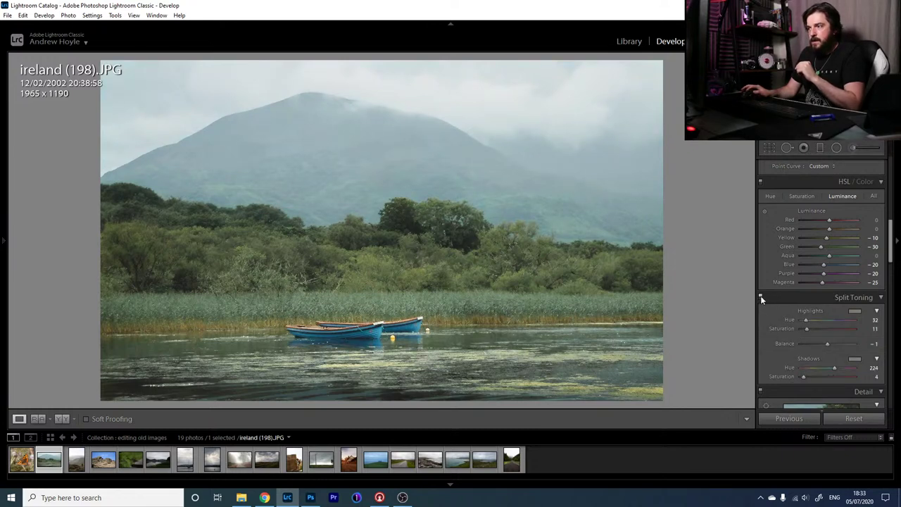
left_click(761, 298)
left_click(761, 298)
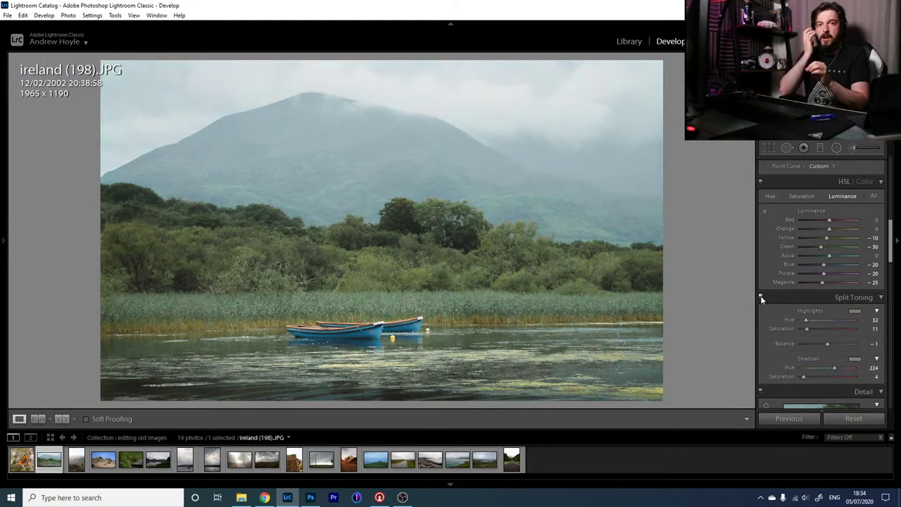
left_click(761, 298)
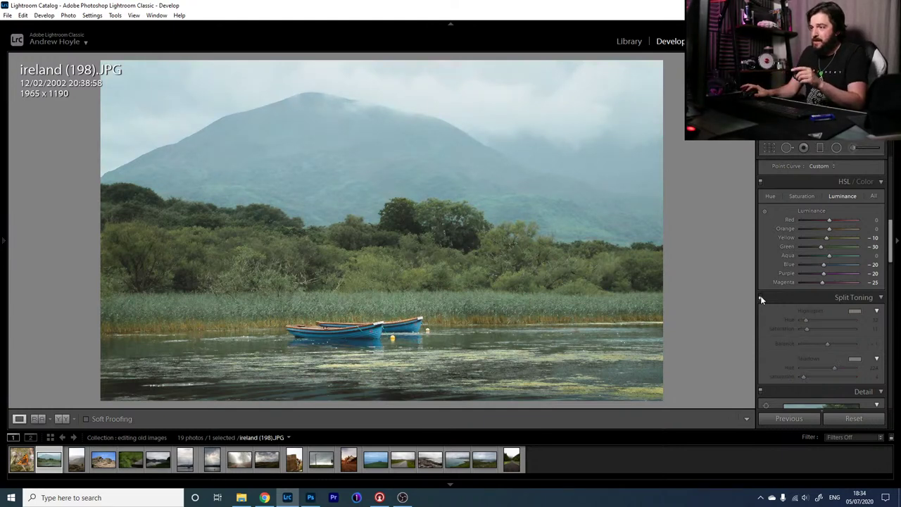
left_click(761, 298)
left_click(761, 297)
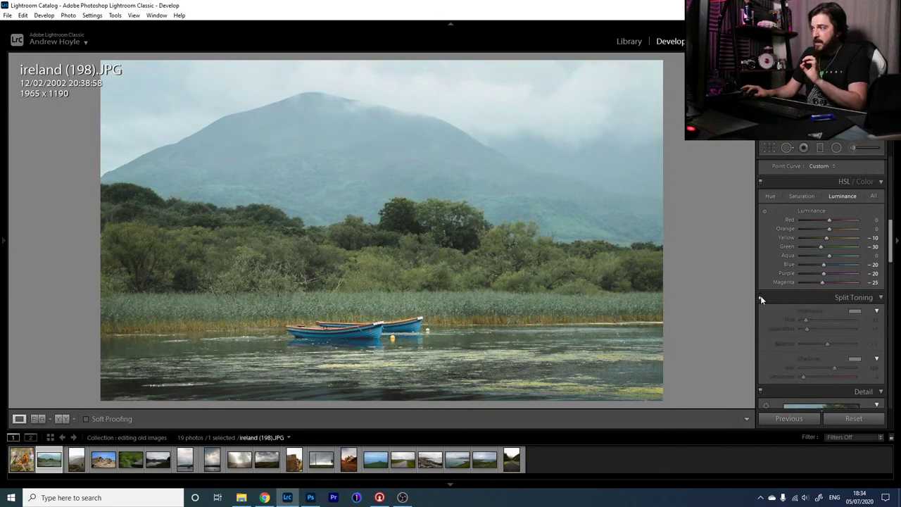
left_click(760, 297)
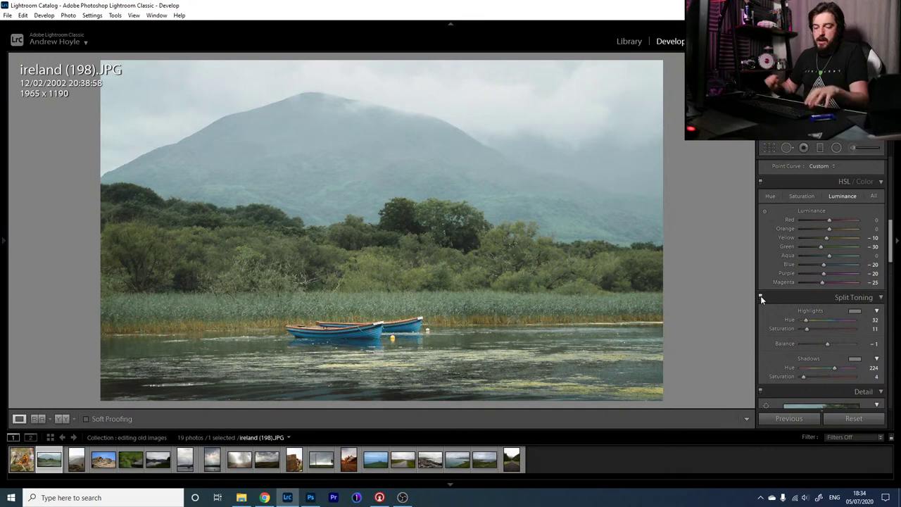
left_click(761, 297)
left_click(760, 297)
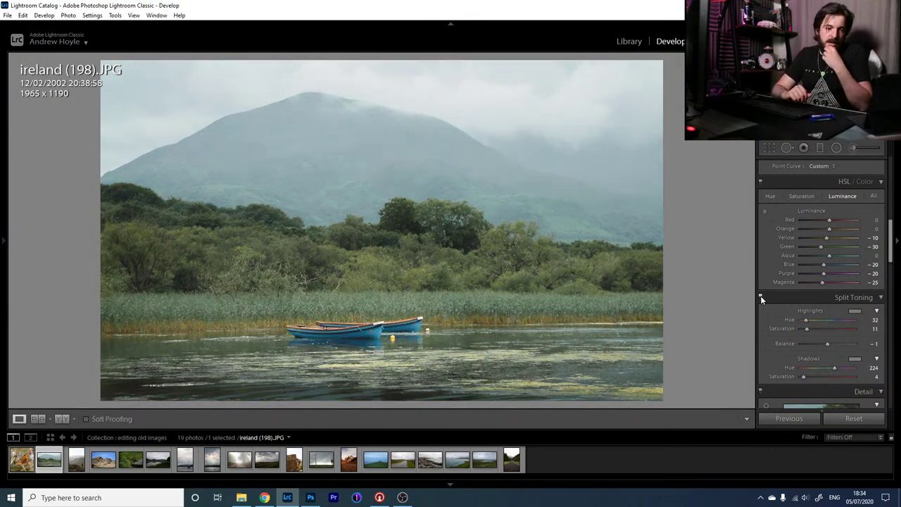
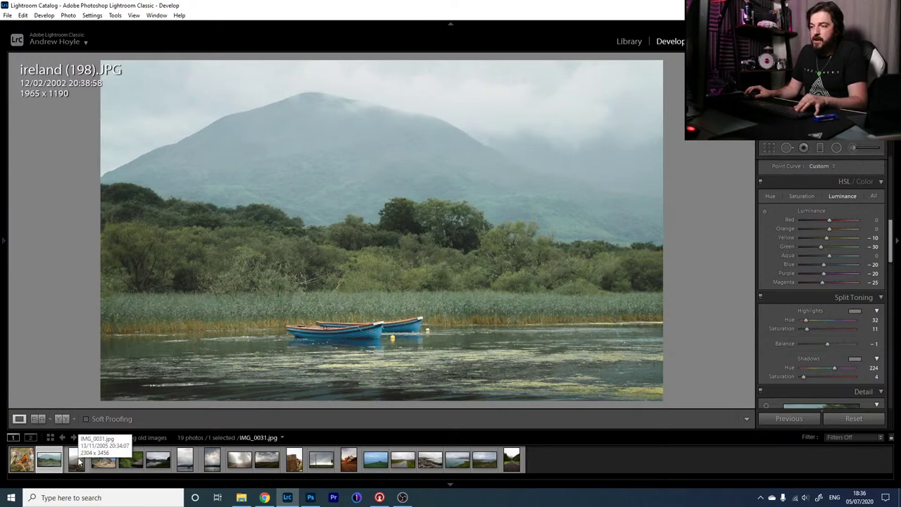
- Set the HSL hues to Red +43, Orange -7, Yellow -32 and Blue +7
left_click(770, 198)
left_click_drag(806, 238, 824, 232)
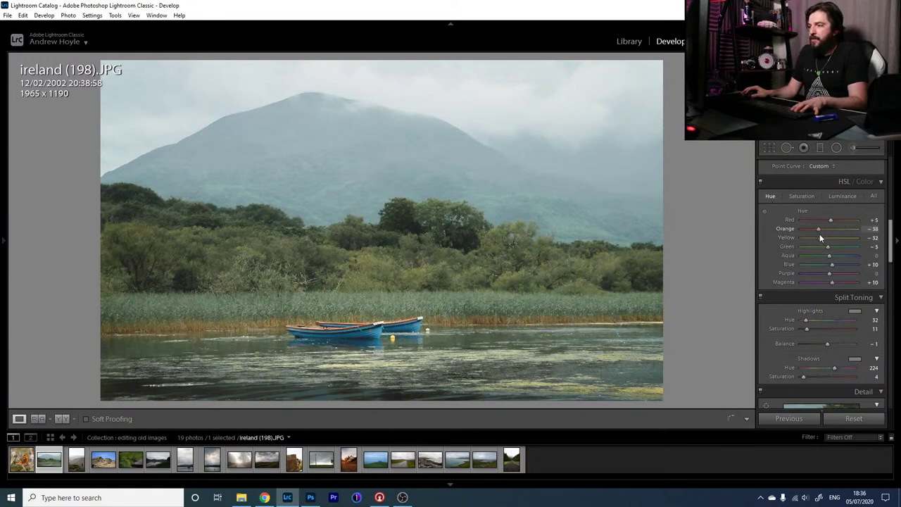
left_click_drag(830, 220, 842, 221)
left_click_drag(831, 264, 829, 268)
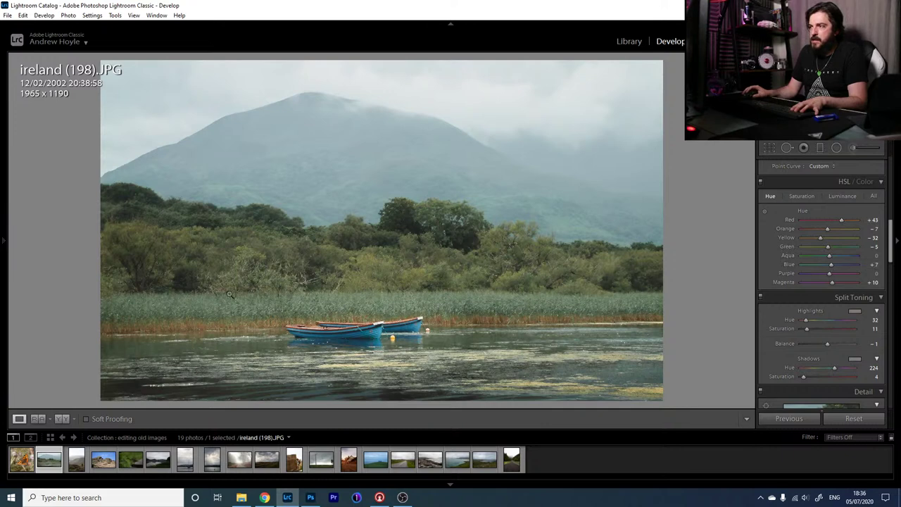
- Flick the lake photo between Before and After, then switch to IMG_0092.jpg
key("backslash")
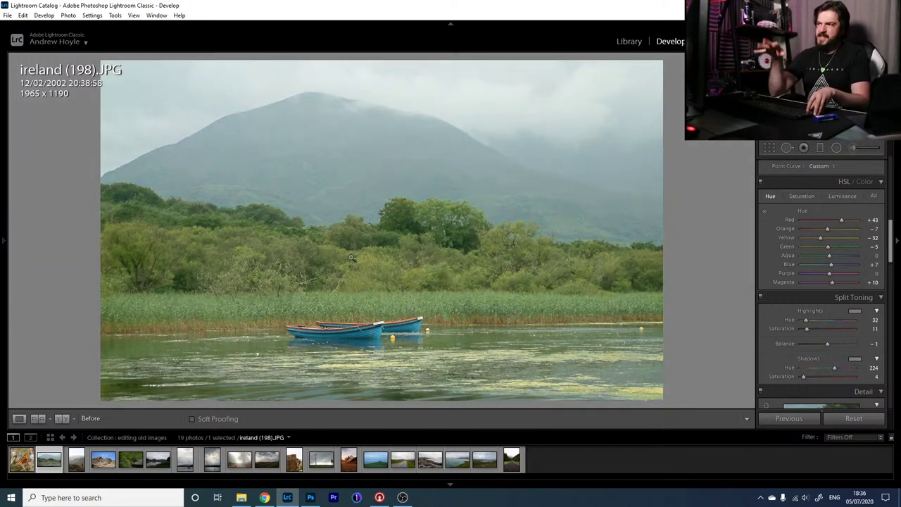
key("backslash")
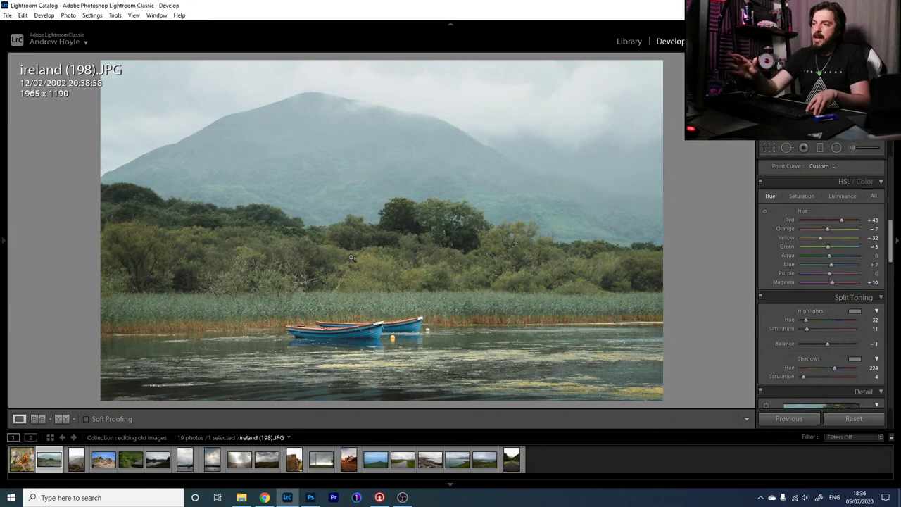
key("backslash")
key("backslash")
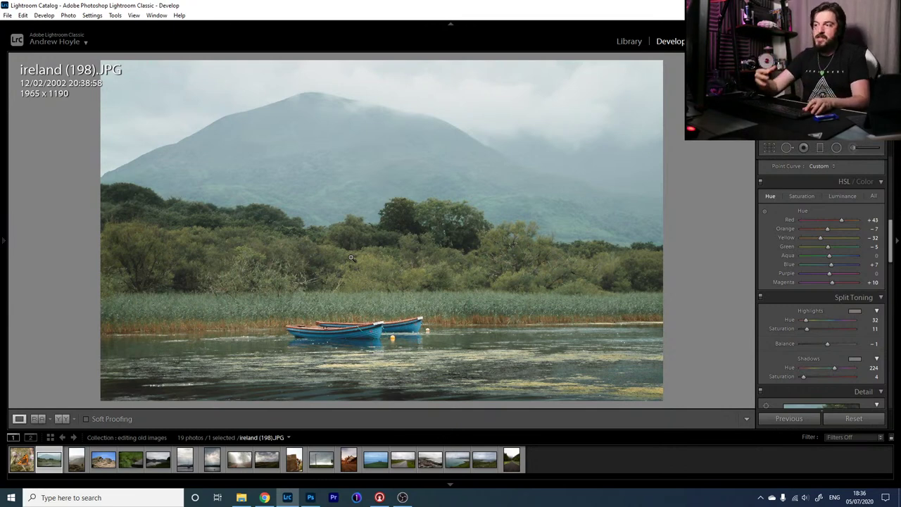
key("backslash")
key("backslash")
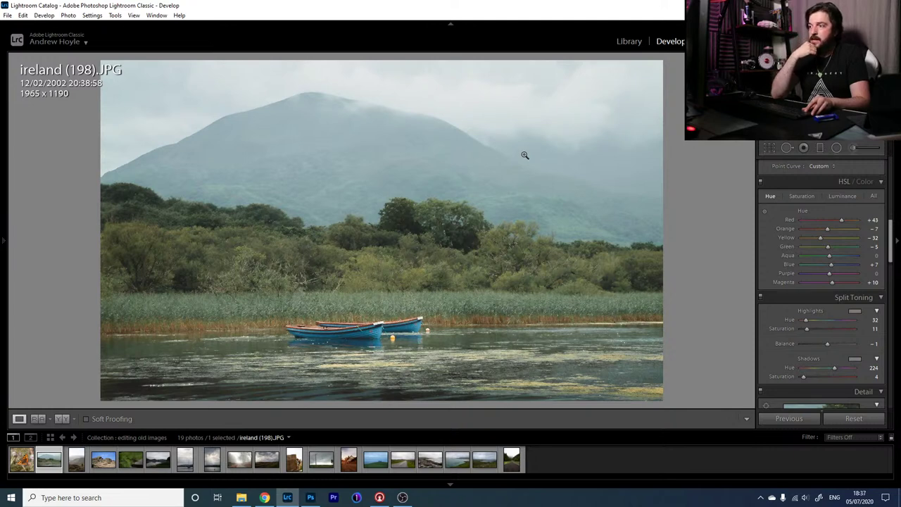
key("backslash")
key("backslash")
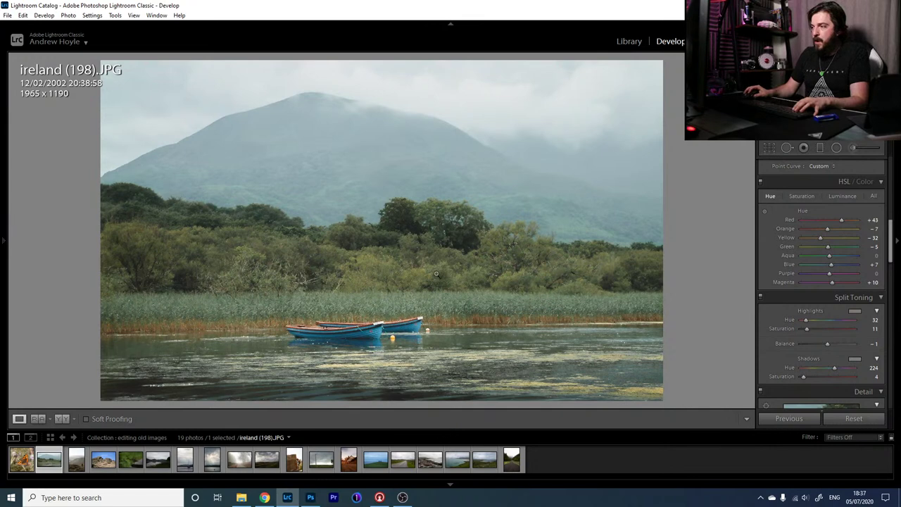
left_click(129, 460)
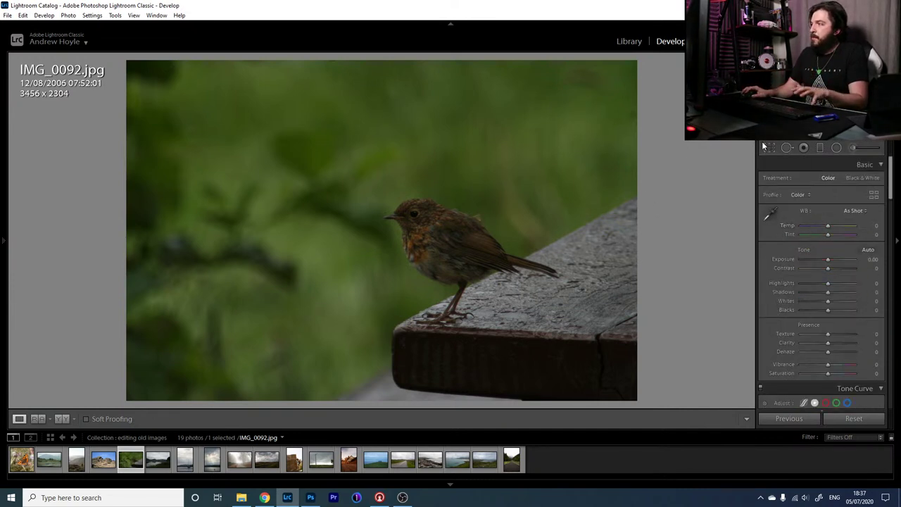
- Crop the robin photo from the top to 2749 x 1833 and inspect it zoomed in
left_click(769, 149)
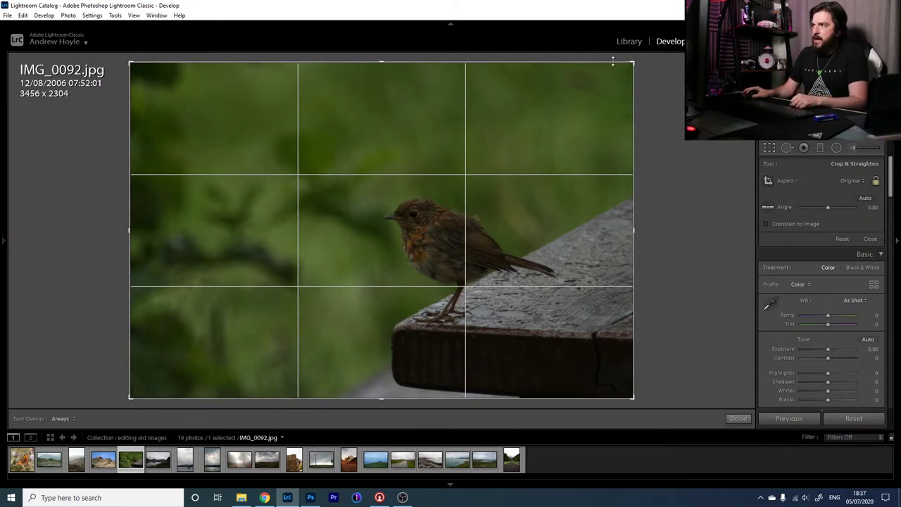
left_click_drag(380, 63, 376, 97)
left_click_drag(377, 158, 366, 153)
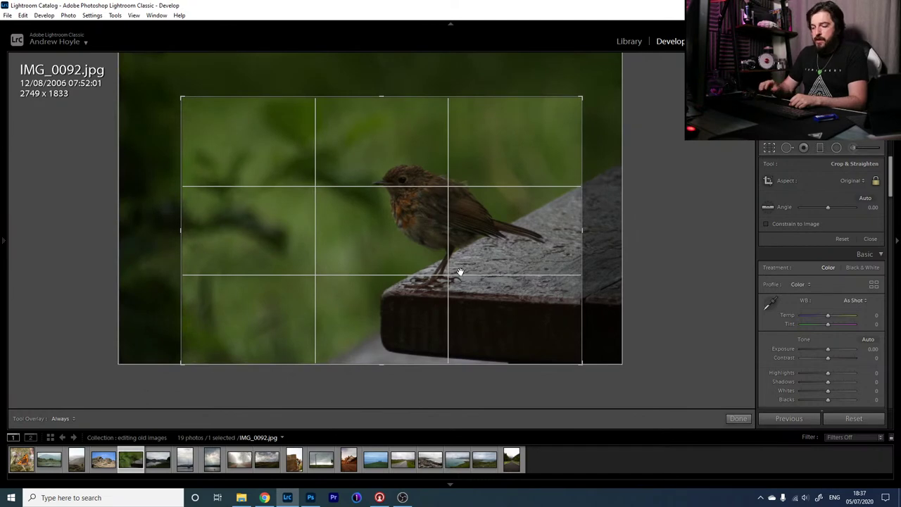
key("Return")
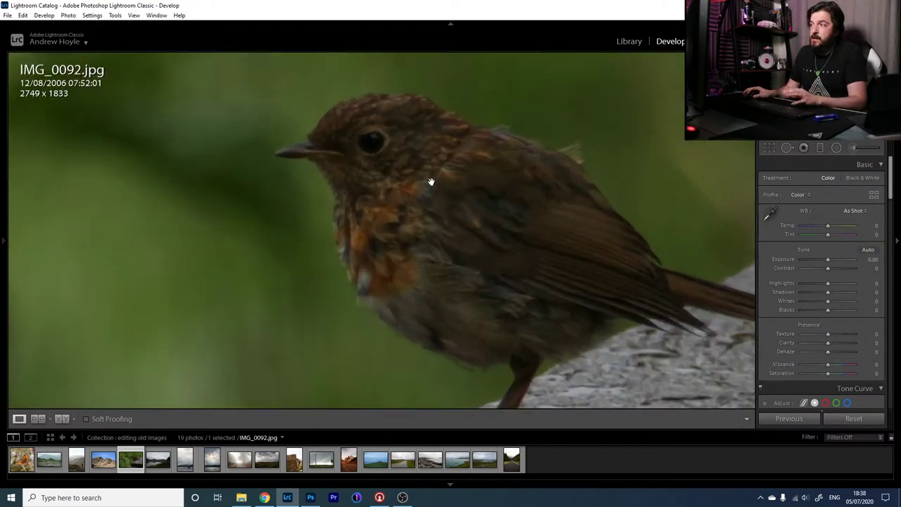
left_click(431, 182)
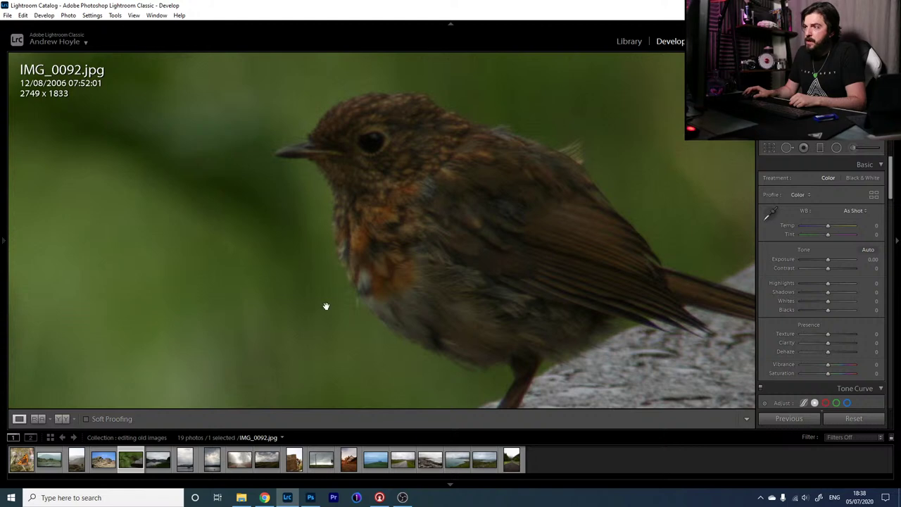
left_click(519, 207)
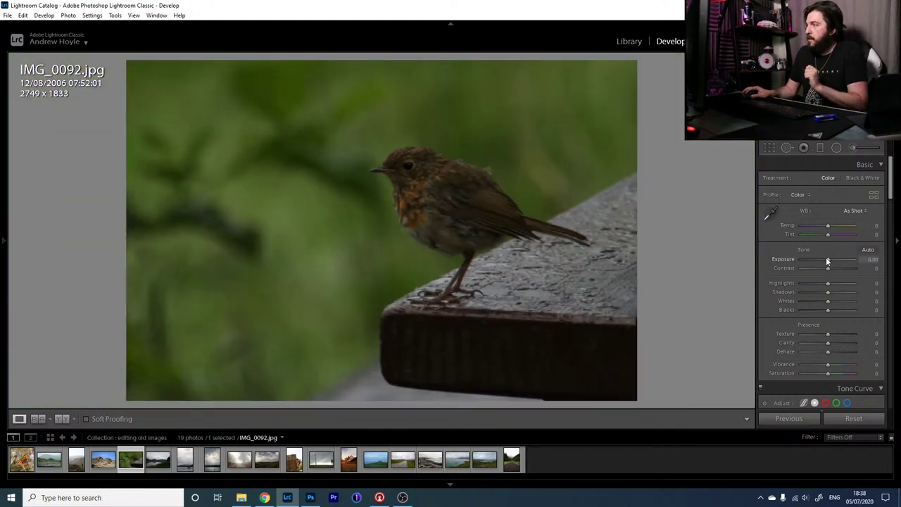
- Raise Exposure to +1.05, Highlights to +9 and Whites to +18, checking against Before
left_click_drag(827, 259, 833, 258)
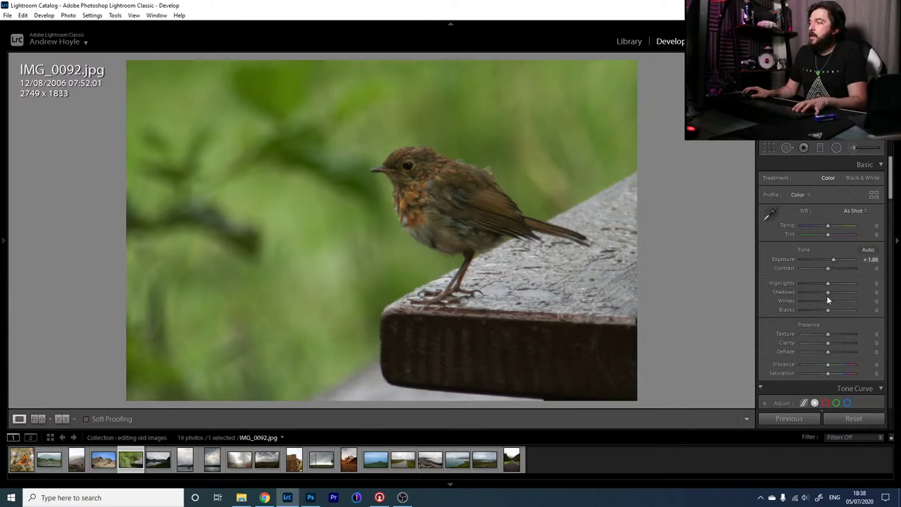
mouse_move(828, 297)
left_mouse_down()
mouse_move(837, 301)
mouse_move(821, 284)
mouse_move(831, 291)
left_mouse_up()
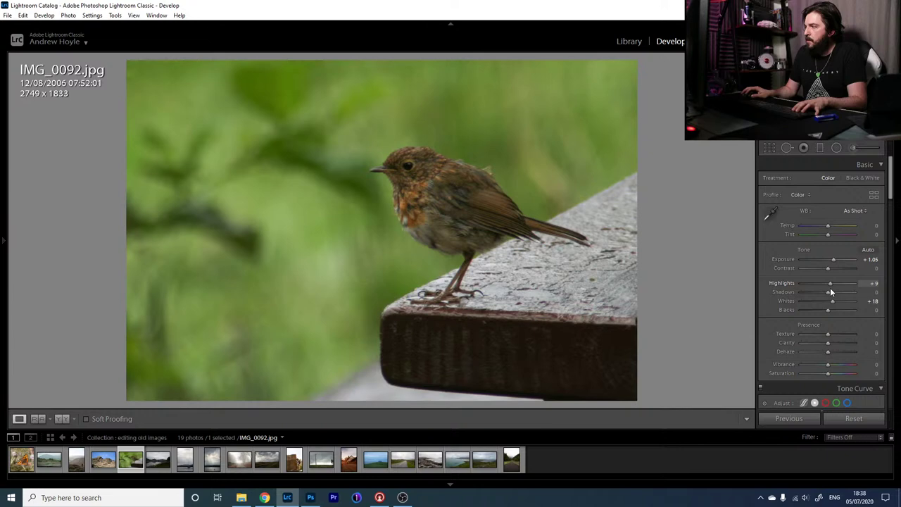
key("backslash")
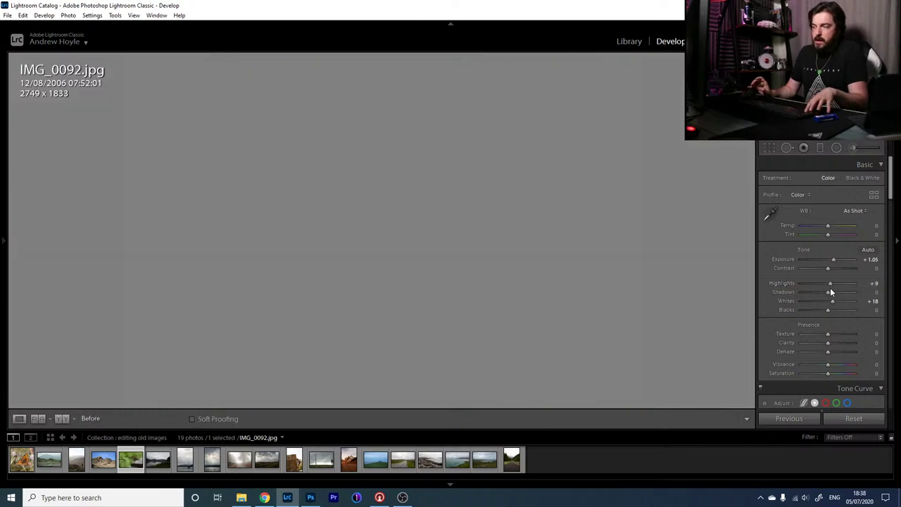
key("backslash")
key("backslash")
key("backslash")
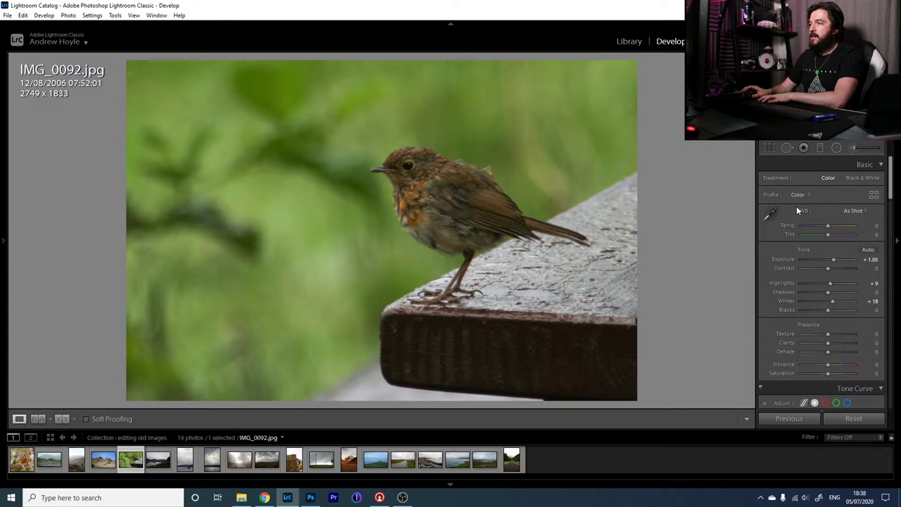
- Paint an Adjustment Brush mask over the robin's head and body, checking the red overlay
left_click(851, 148)
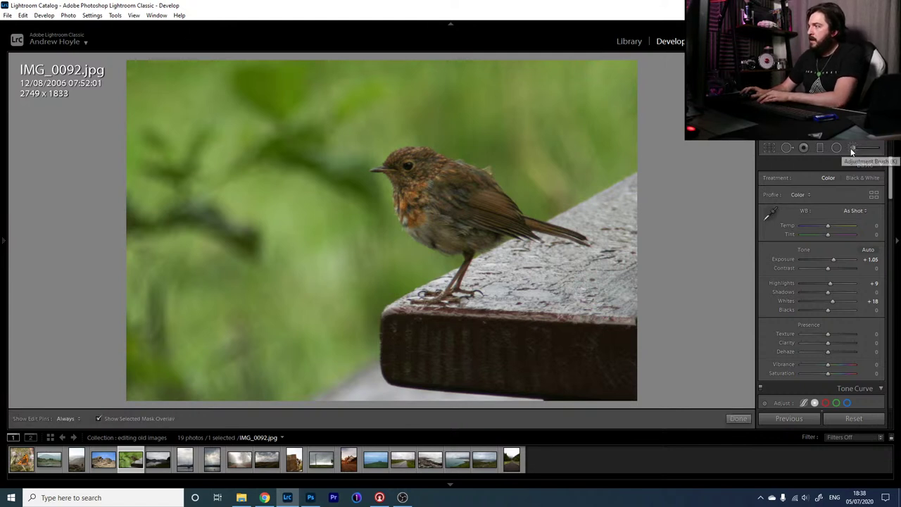
left_click(124, 418)
key("h")
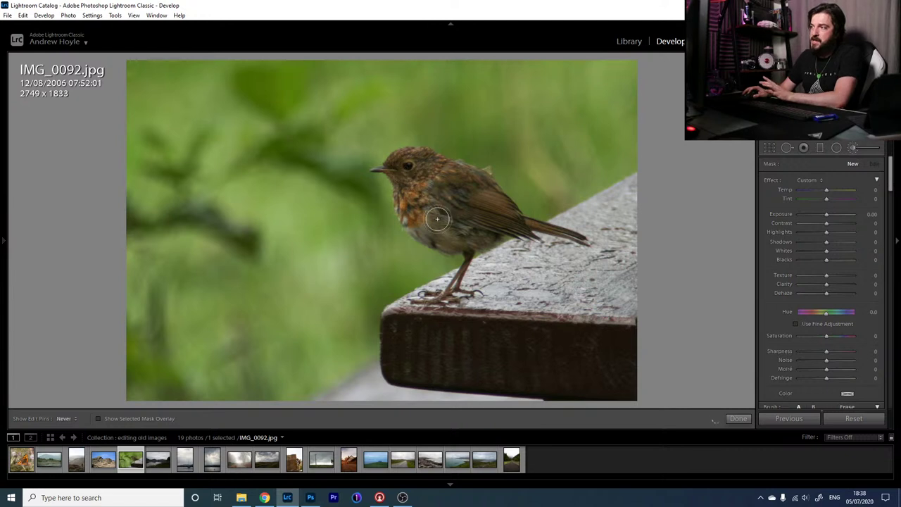
left_click_drag(452, 211, 407, 166)
key("h")
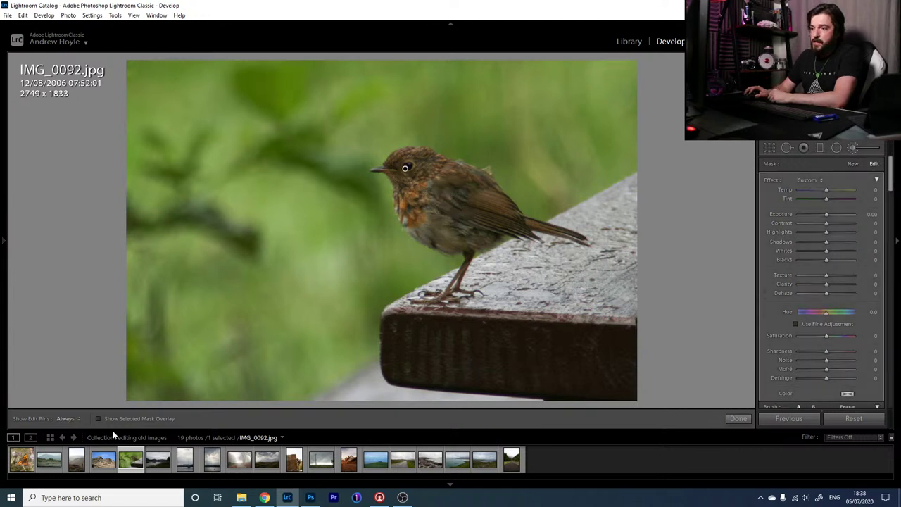
left_click(118, 416)
key("h")
mouse_move(437, 197)
left_mouse_down()
mouse_move(467, 221)
mouse_move(491, 220)
left_mouse_up()
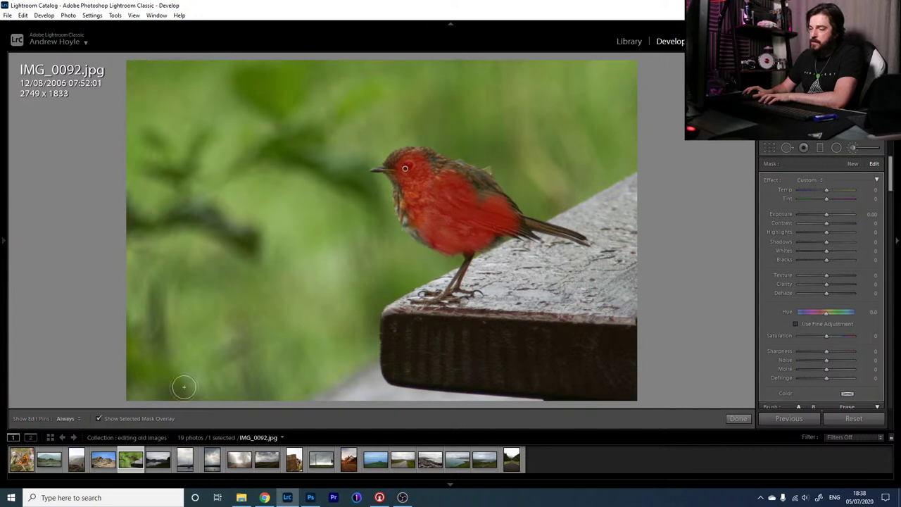
- Extend the brush mask down the robin's belly and chest
left_click(145, 420)
key("h")
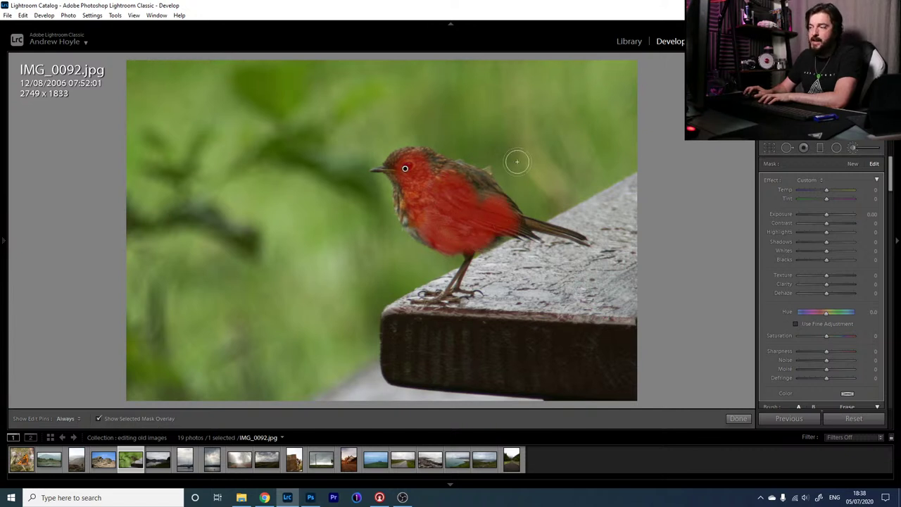
key("h")
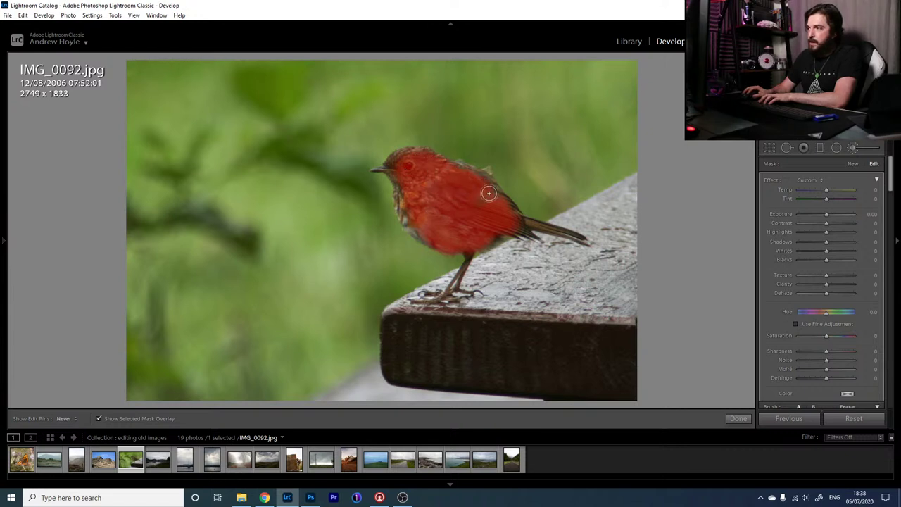
mouse_move(479, 200)
left_mouse_down()
mouse_move(436, 235)
mouse_move(409, 215)
mouse_move(403, 180)
mouse_move(414, 225)
mouse_move(431, 238)
mouse_move(411, 216)
mouse_move(394, 166)
mouse_move(426, 156)
mouse_move(471, 175)
mouse_move(517, 229)
mouse_move(487, 233)
left_mouse_up()
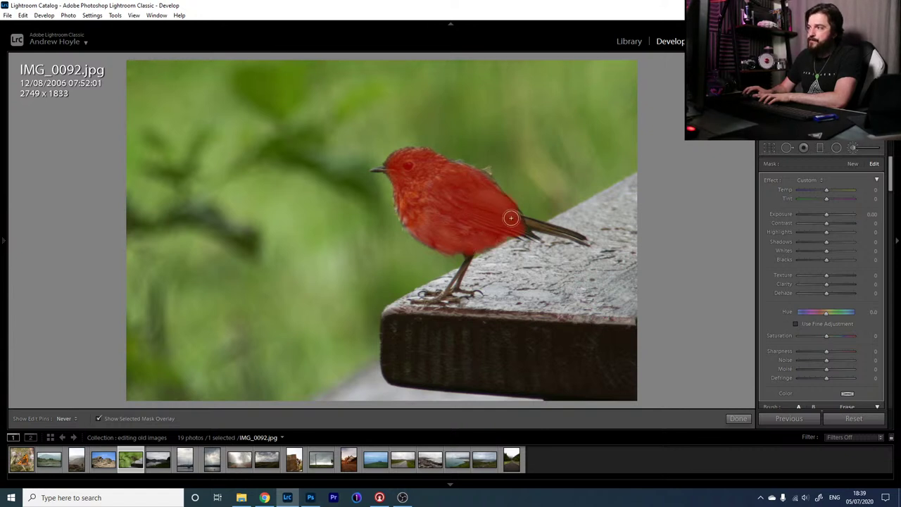
key("h")
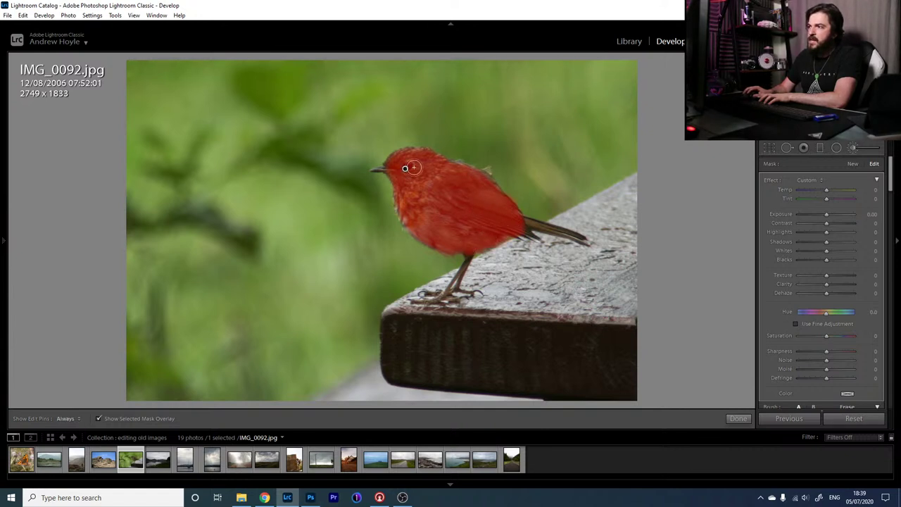
left_click(126, 421)
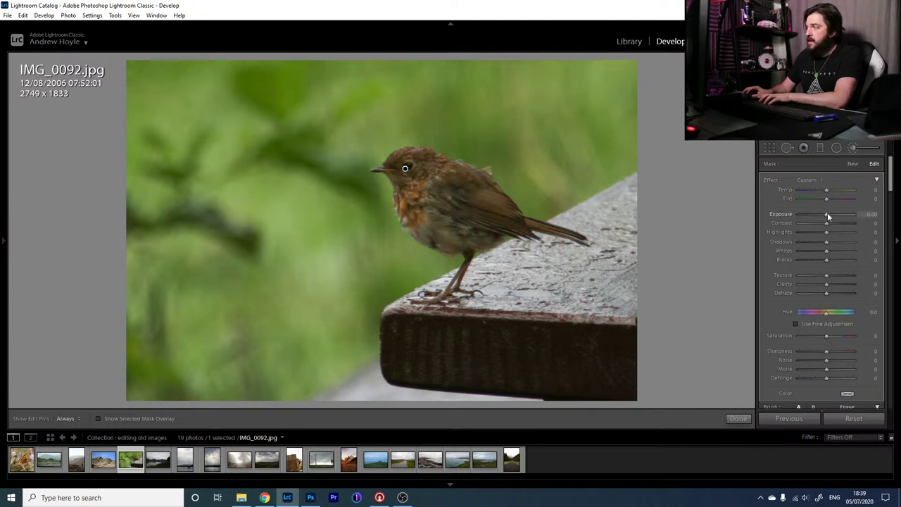
- Set the brush to Exposure 0.17, Highlights 35, Whites 30, Texture 13 and Clarity 8
left_click_drag(826, 214, 647, 303)
left_click(825, 214)
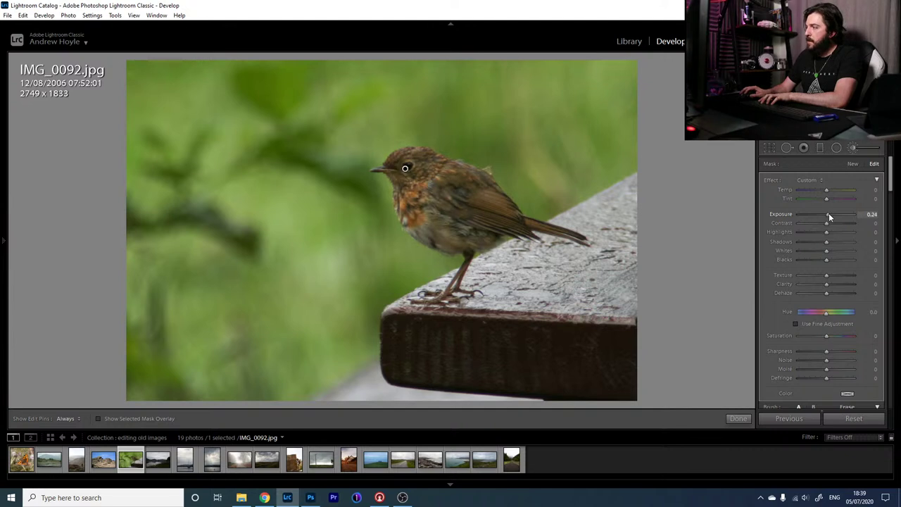
left_click_drag(828, 217, 835, 251)
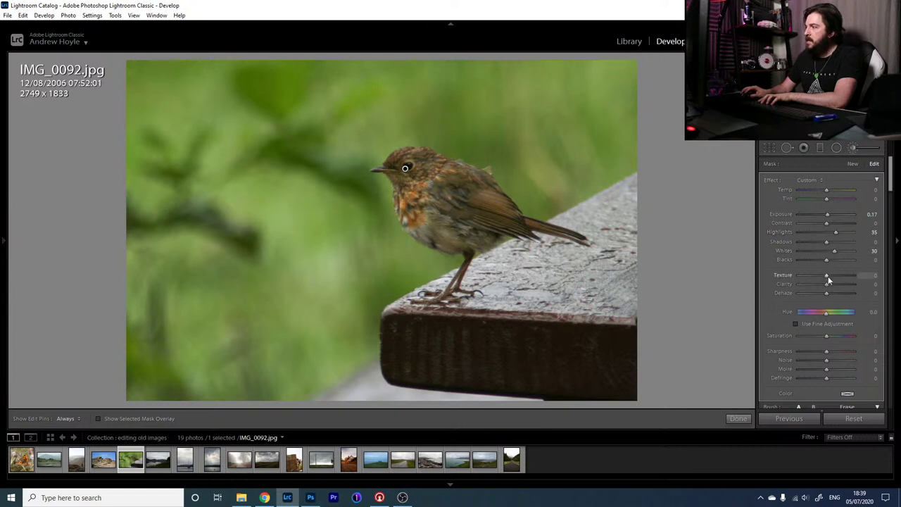
left_click_drag(827, 284, 831, 275)
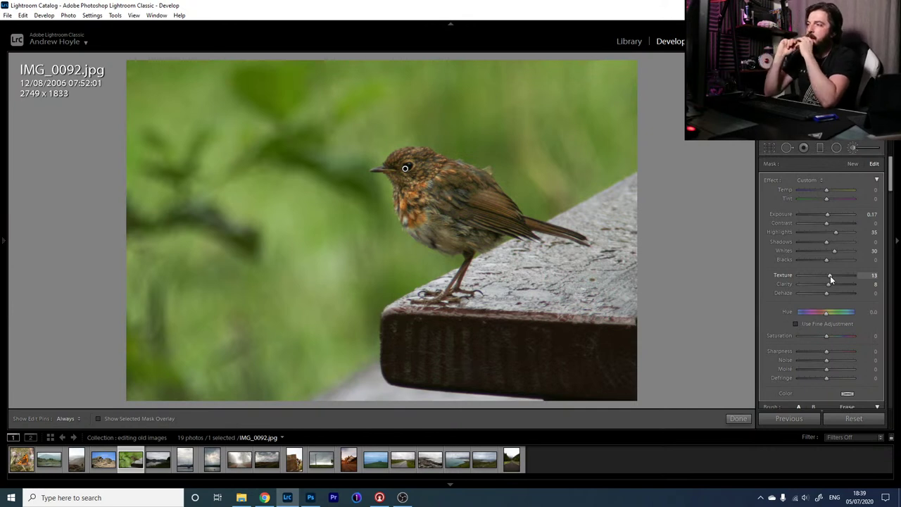
- Finish the brush adjustment and inspect the robin's chest zoomed in with exposure info shown
left_click(869, 146)
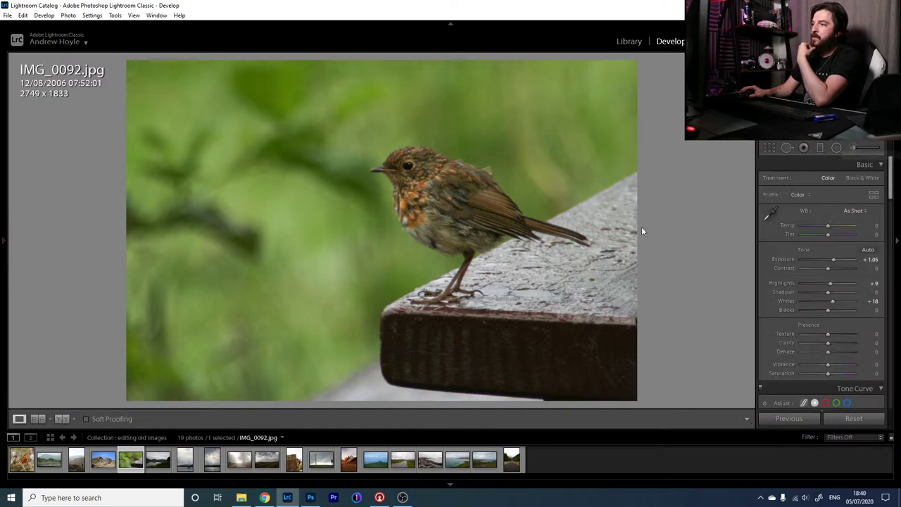
left_click(416, 196)
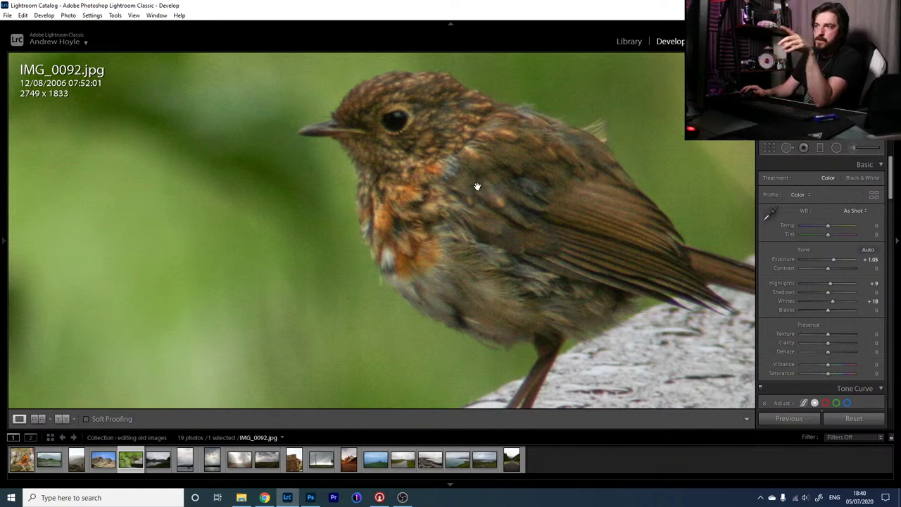
key("i")
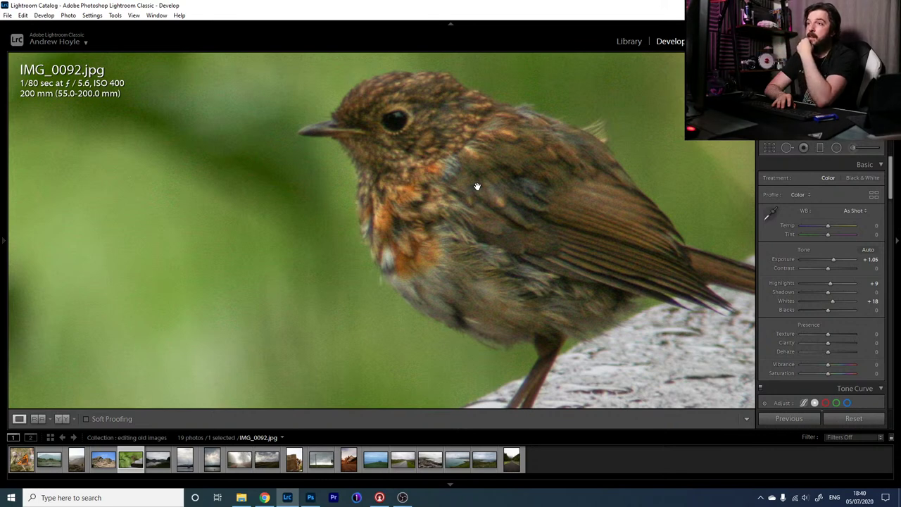
key("i")
- Cycle the info overlay, return to the full view, and show the unedited Before version
key("i")
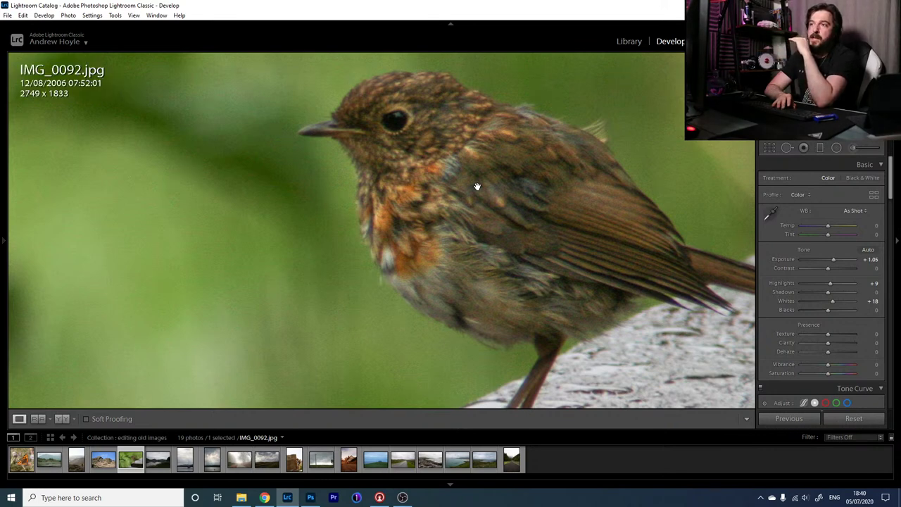
key("i")
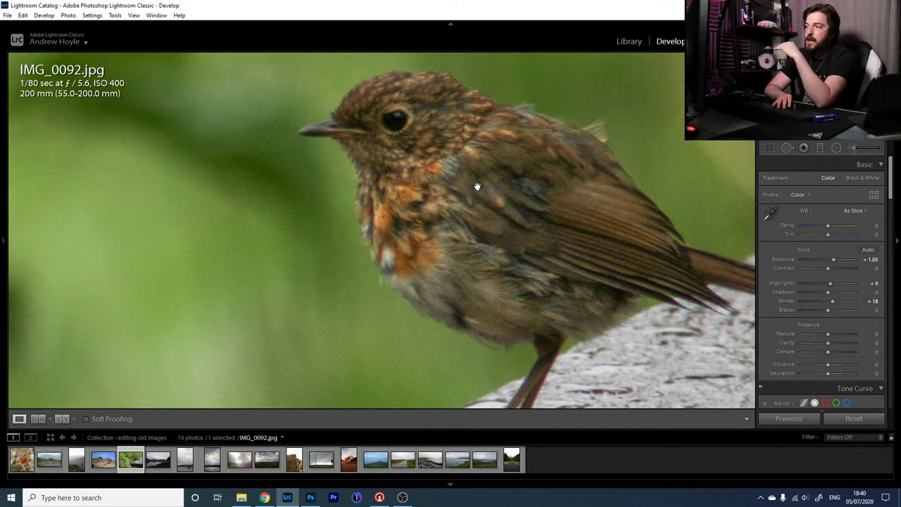
key("i")
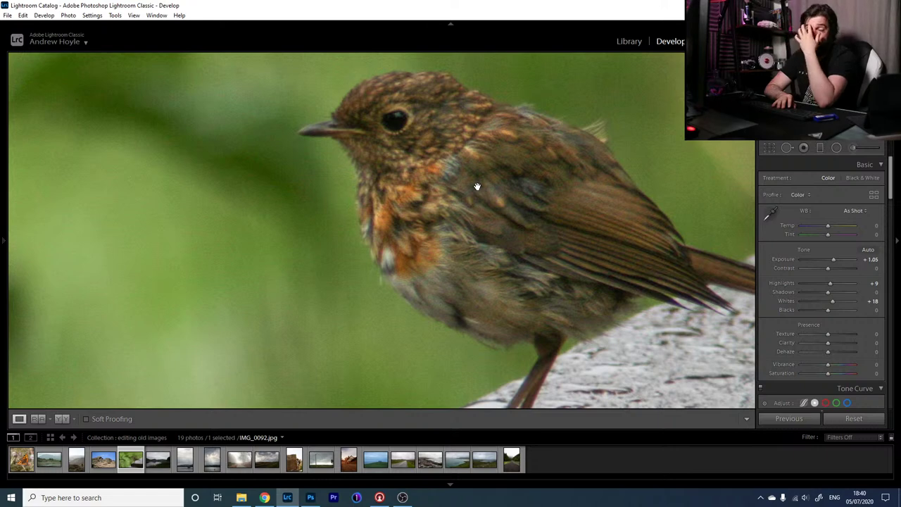
key("i")
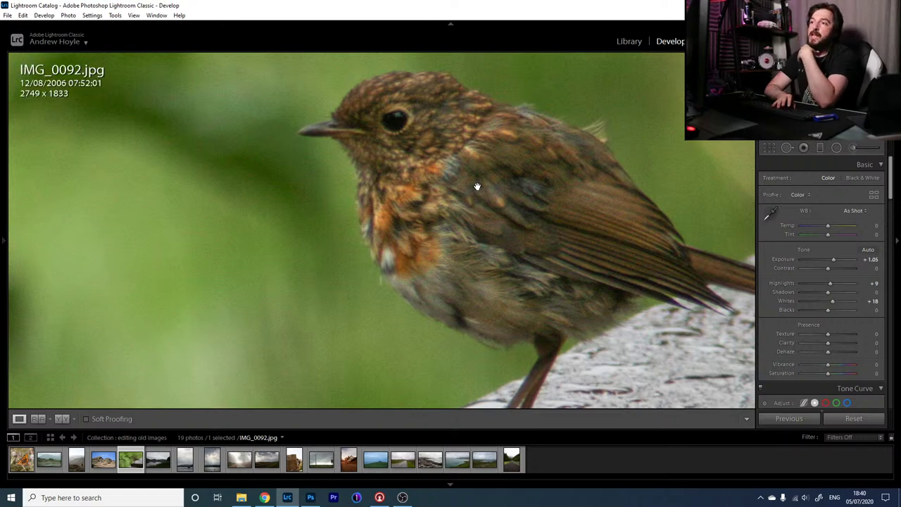
key("i")
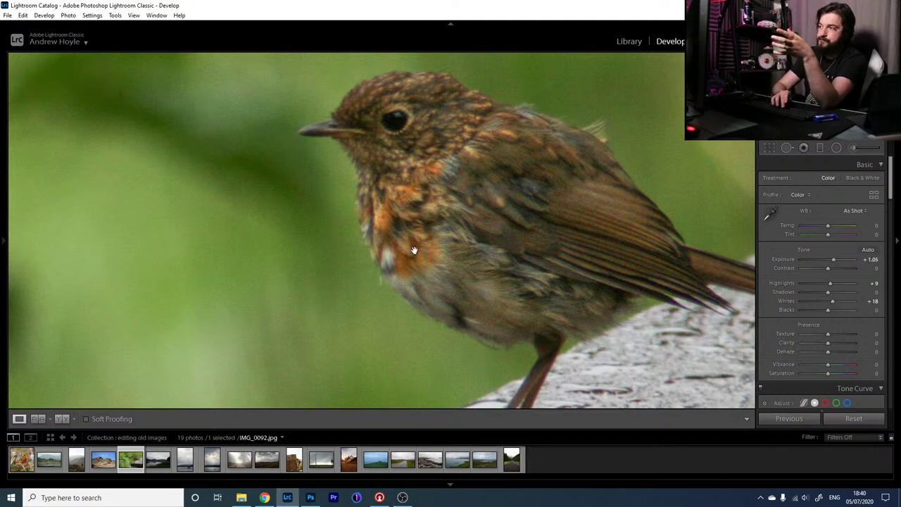
left_click(329, 246)
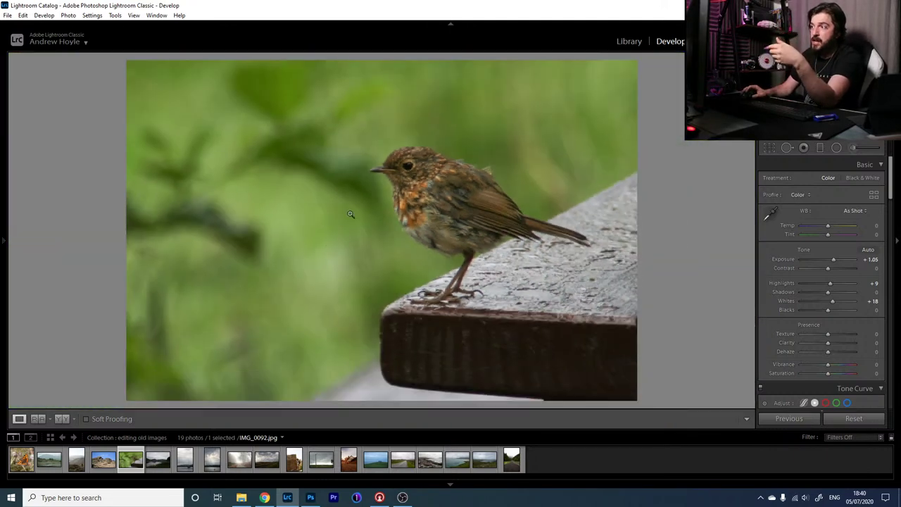
key("backslash")
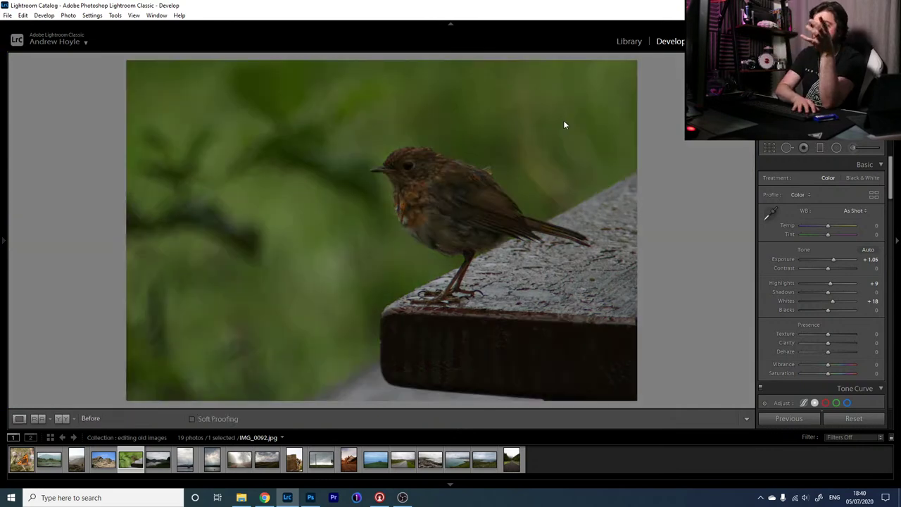
- Back on the After view, warm Temp to +4 and set the Green hue to +13
key("backslash")
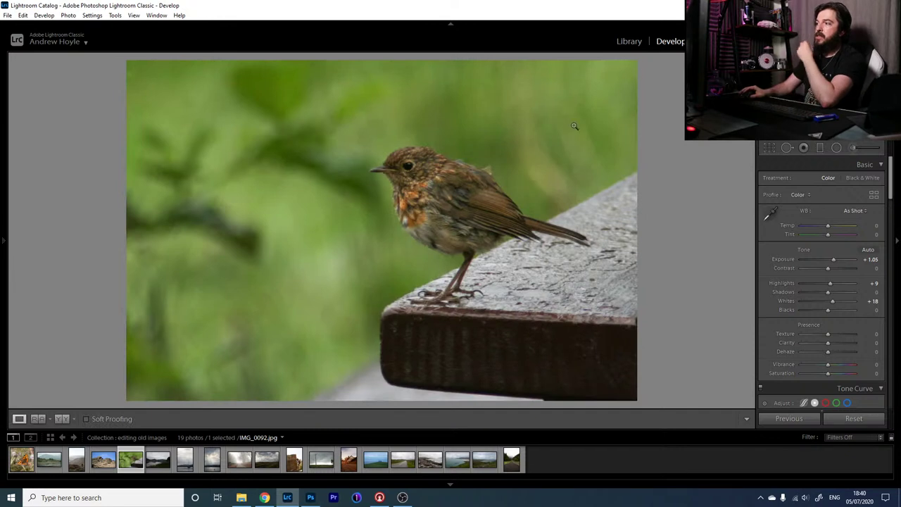
left_click_drag(828, 225, 828, 227)
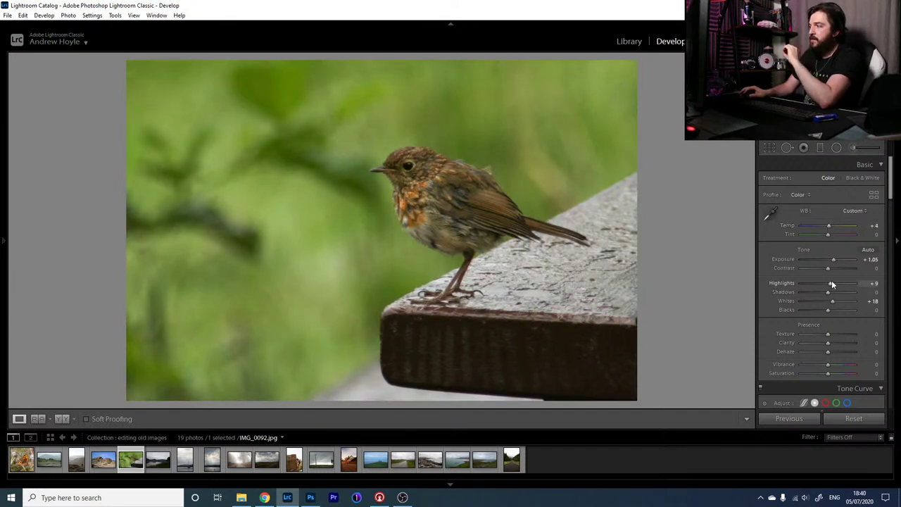
left_click_drag(891, 192, 890, 257)
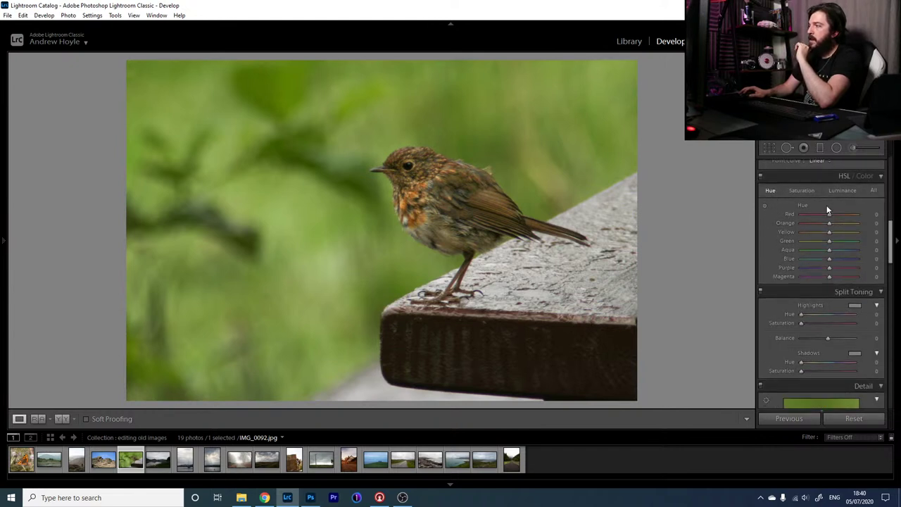
left_click_drag(834, 244, 826, 241)
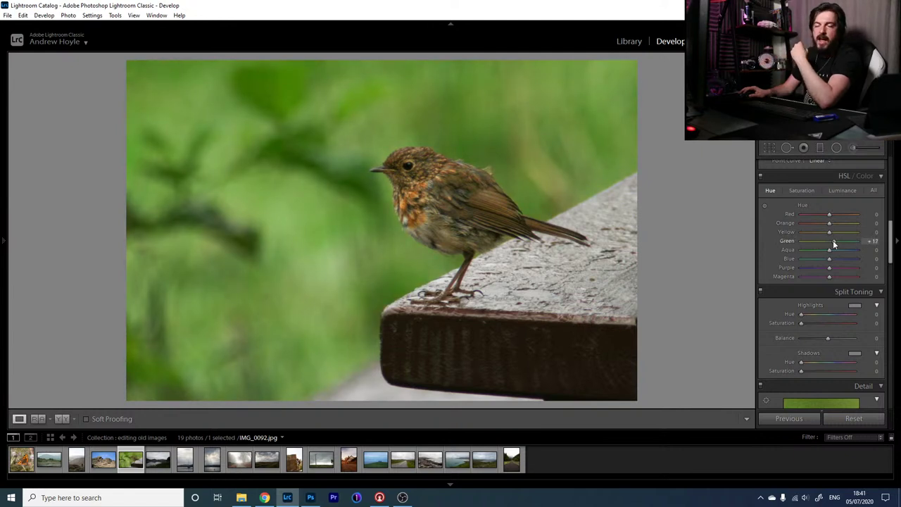
left_click_drag(833, 241, 815, 242)
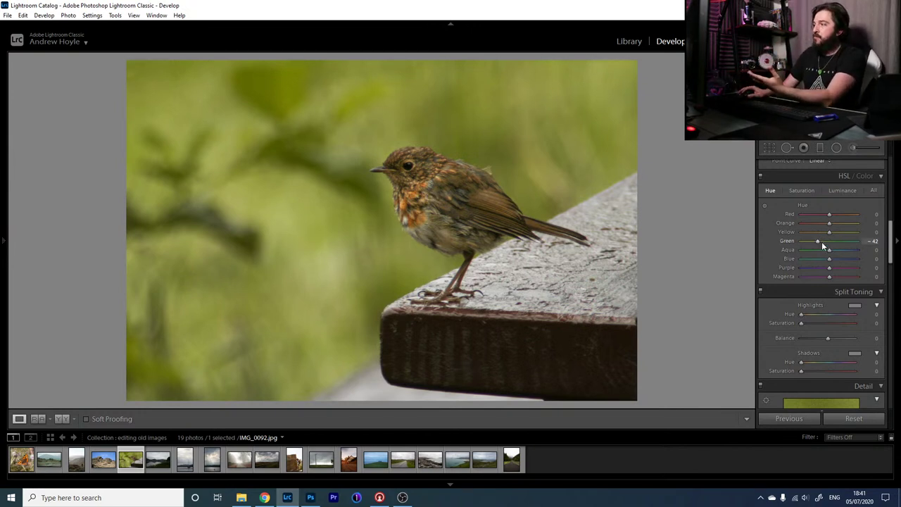
left_click_drag(819, 241, 835, 241)
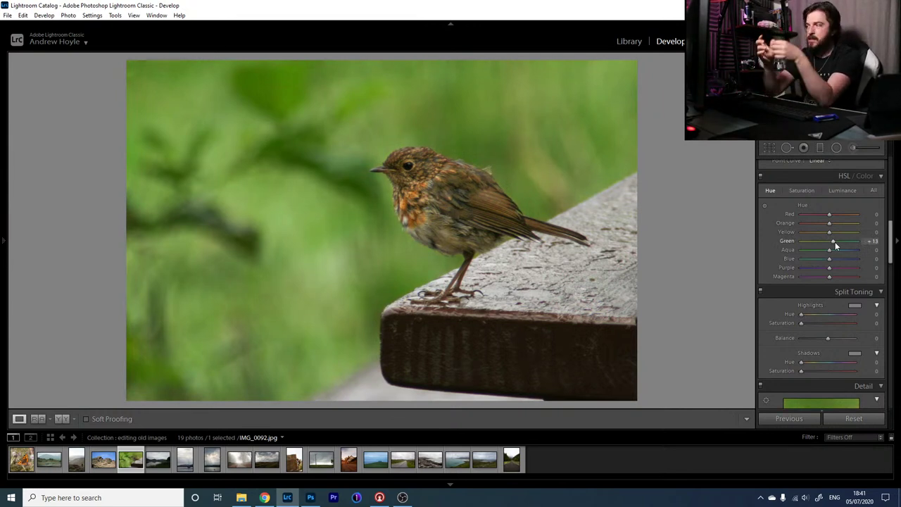
- Set Green saturation -20 and Yellow +8, reset Orange, and darken Green luminance
left_click(800, 192)
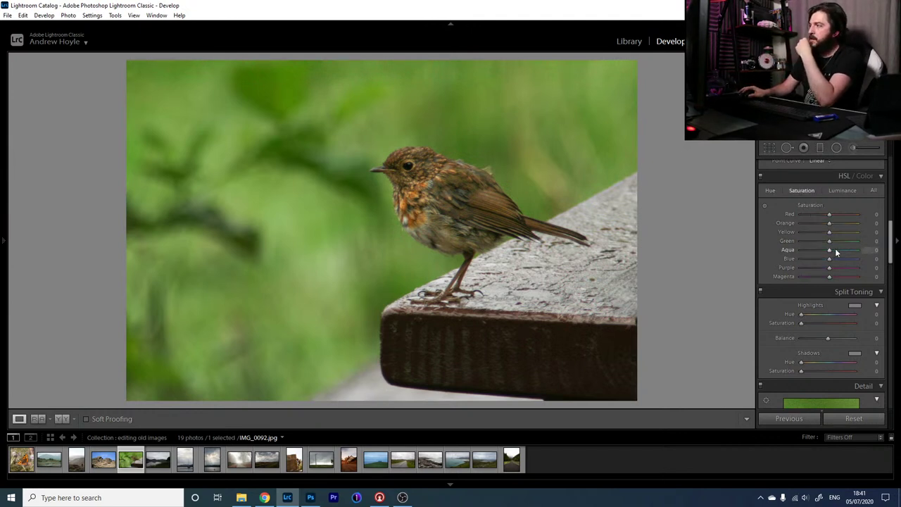
left_click_drag(830, 241, 828, 246)
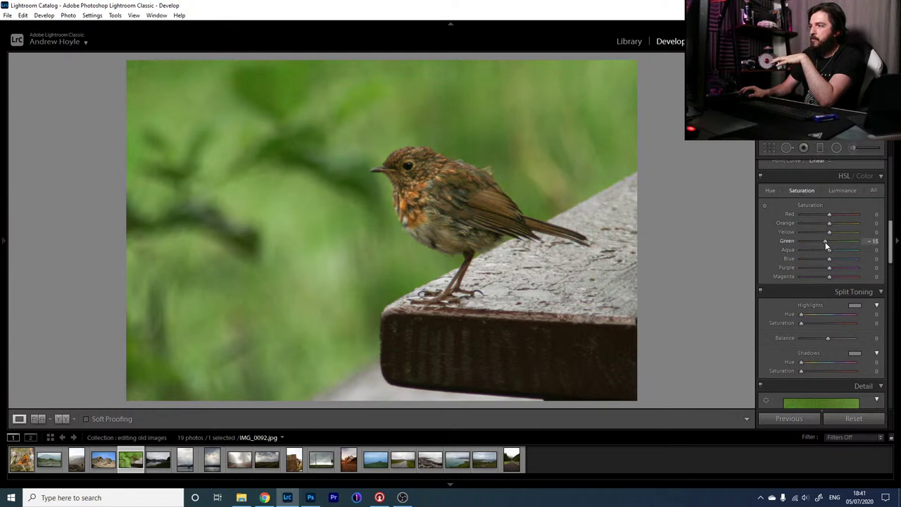
left_click(842, 192)
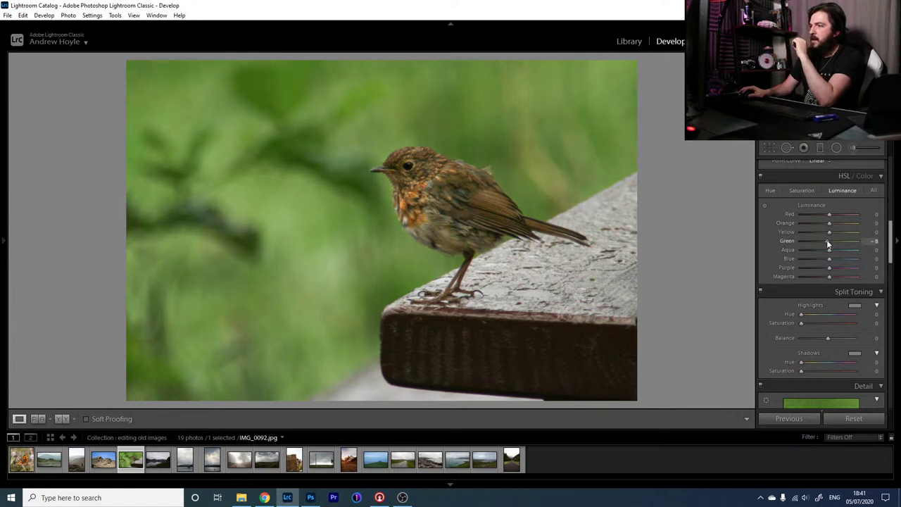
left_click_drag(828, 244, 833, 238)
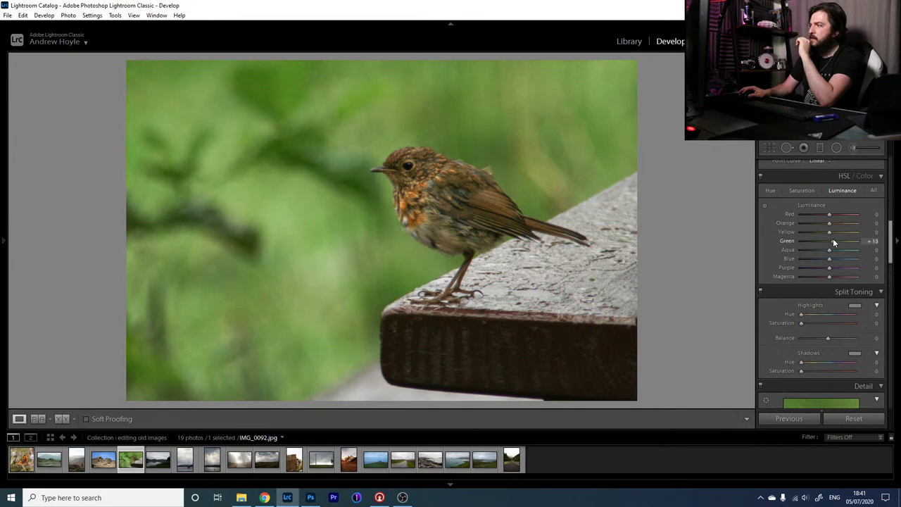
left_click(801, 190)
left_click_drag(831, 242, 825, 242)
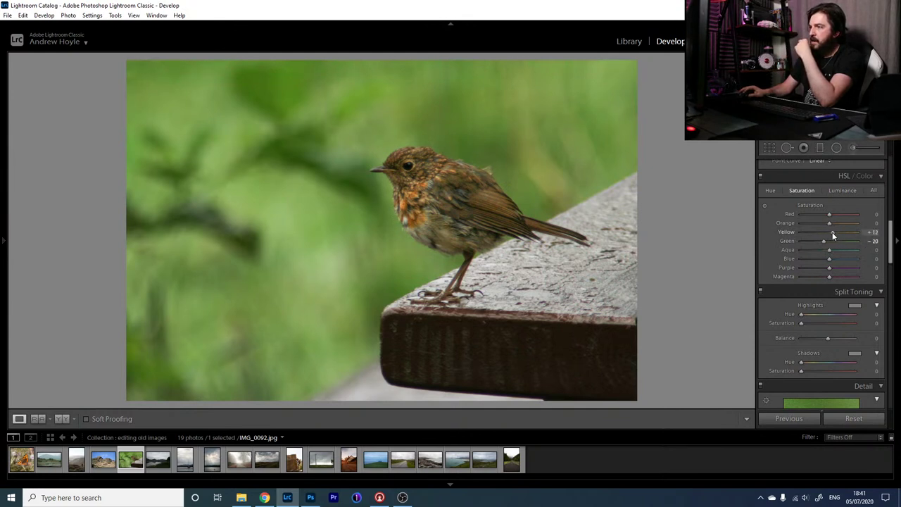
left_click_drag(833, 232, 815, 223)
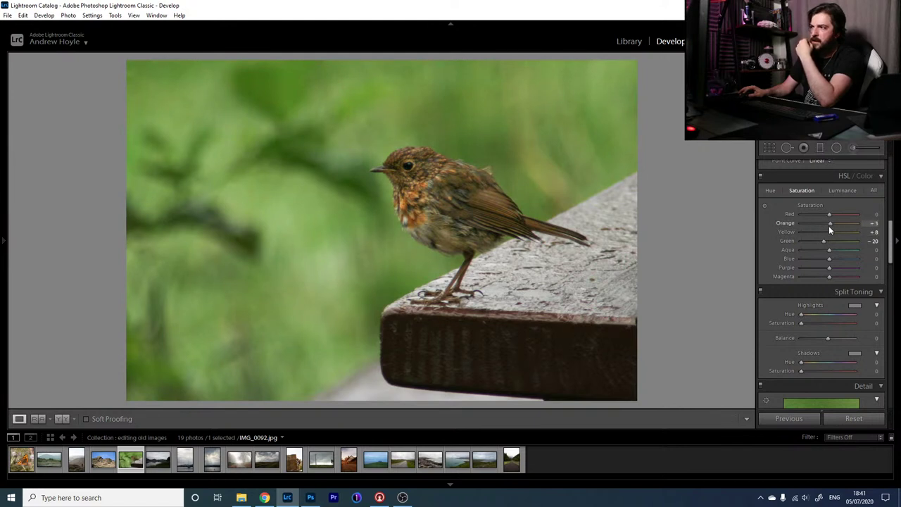
double_click(788, 224)
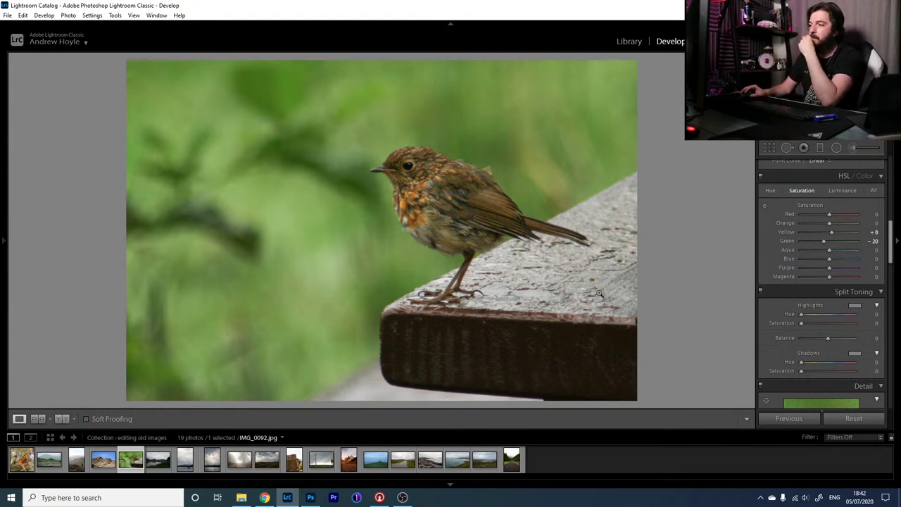
left_click(396, 167)
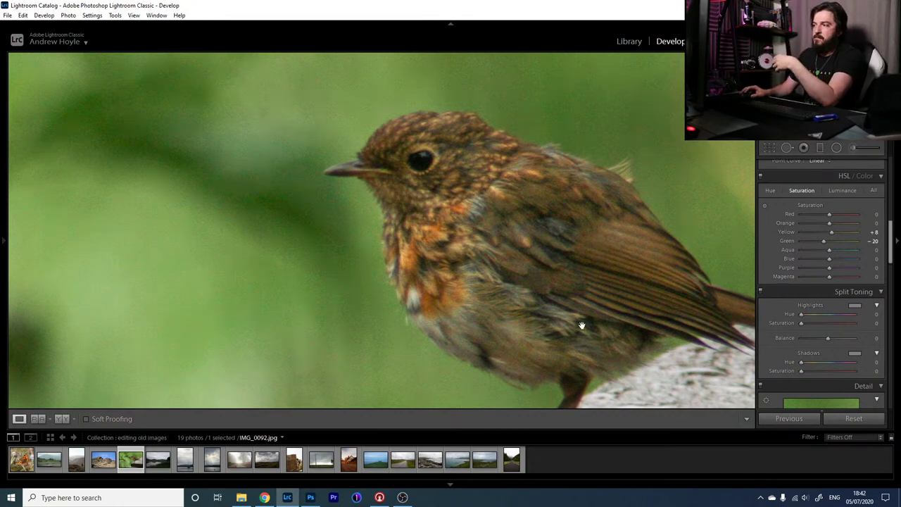
left_click(437, 228)
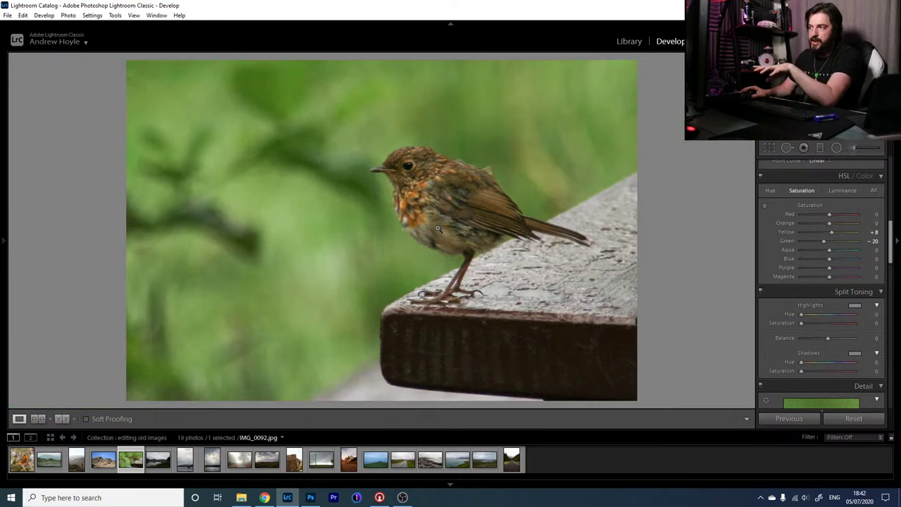
key("backslash")
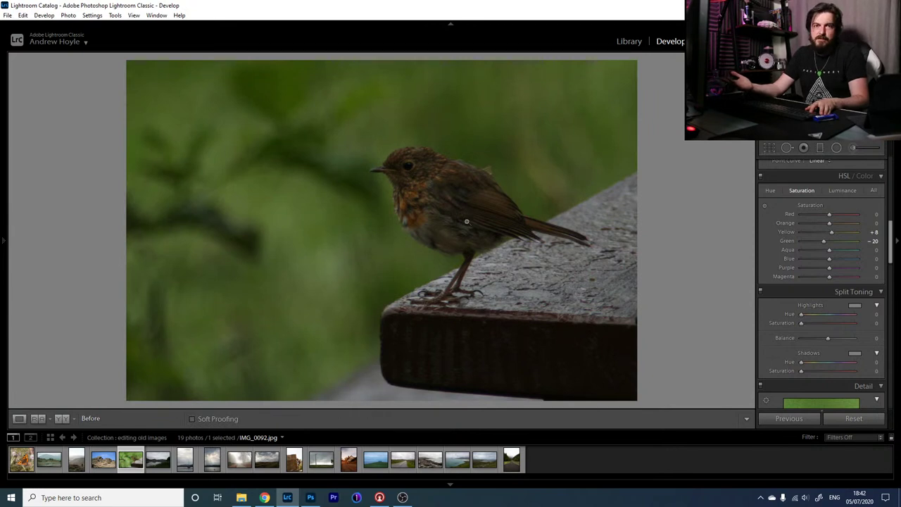
key("backslash")
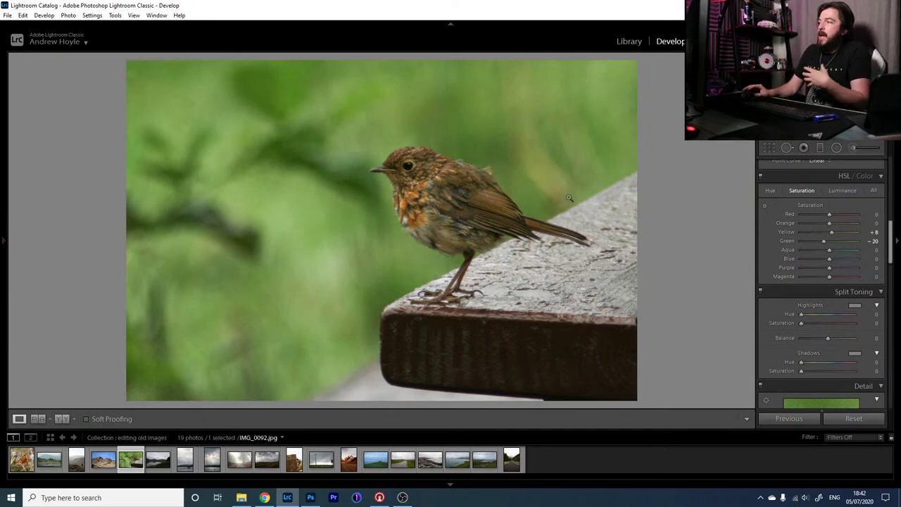
- Compare the robin's brushed adjustment on and off, leave it on, and close the brush
left_click(854, 148)
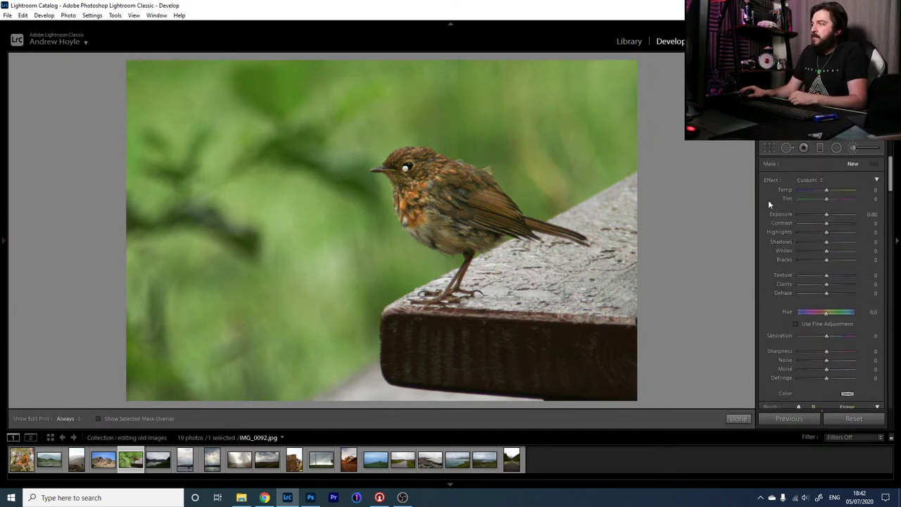
left_click_drag(893, 184, 889, 201)
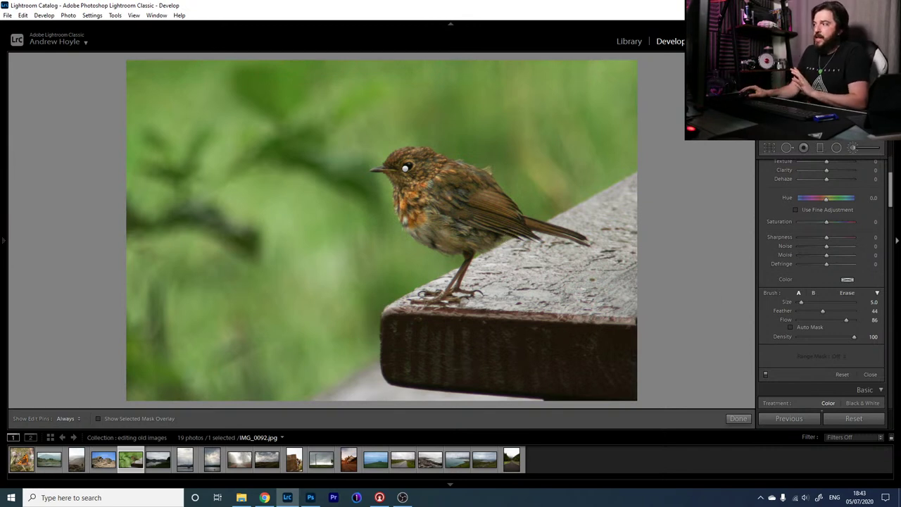
left_click(765, 374)
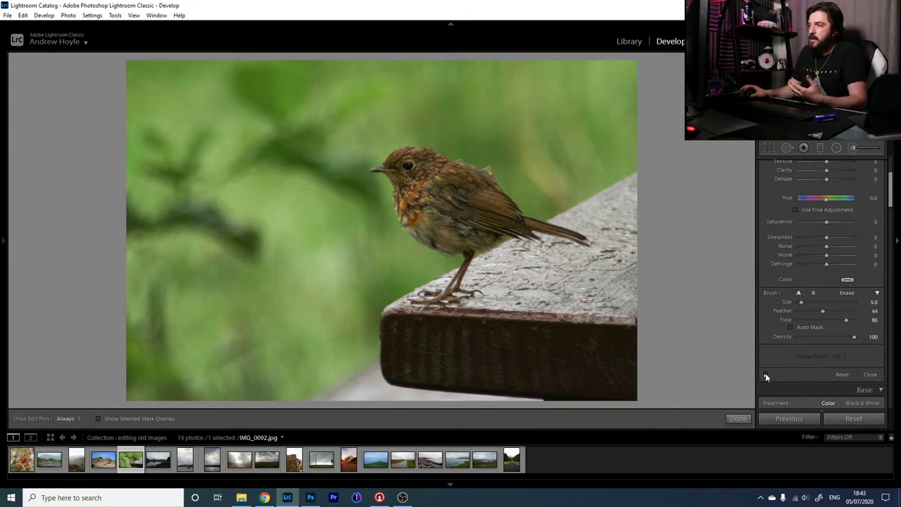
left_click(765, 374)
left_click(765, 374)
left_click(765, 374)
left_click(765, 373)
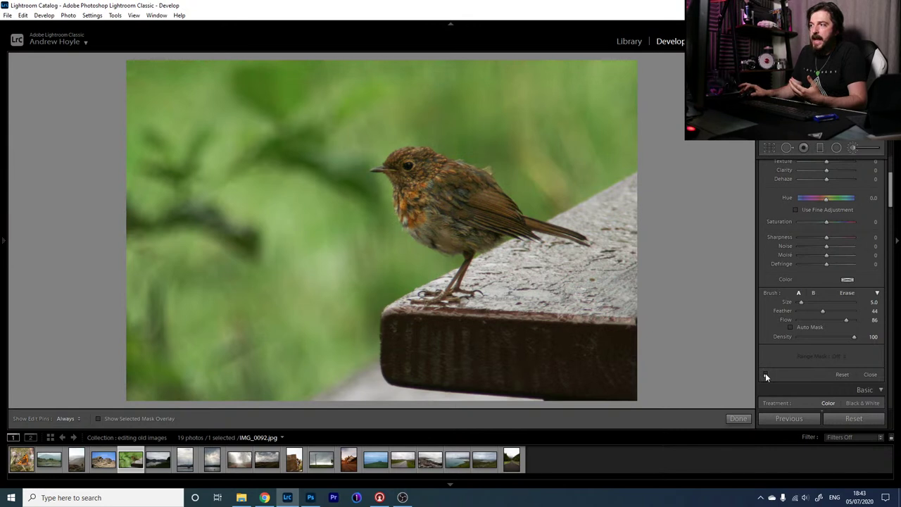
left_click(766, 374)
left_click(766, 374)
left_click(765, 374)
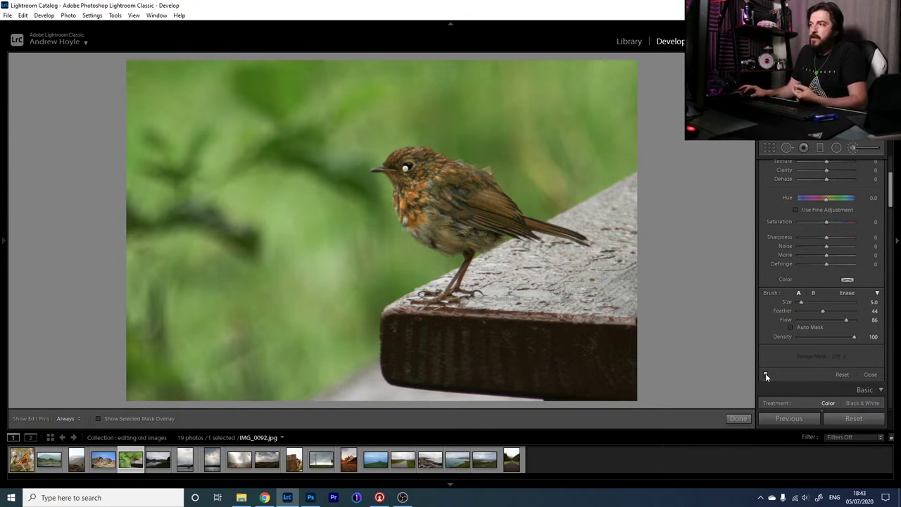
left_click(765, 374)
left_click(765, 374)
left_click(765, 374)
left_click(766, 374)
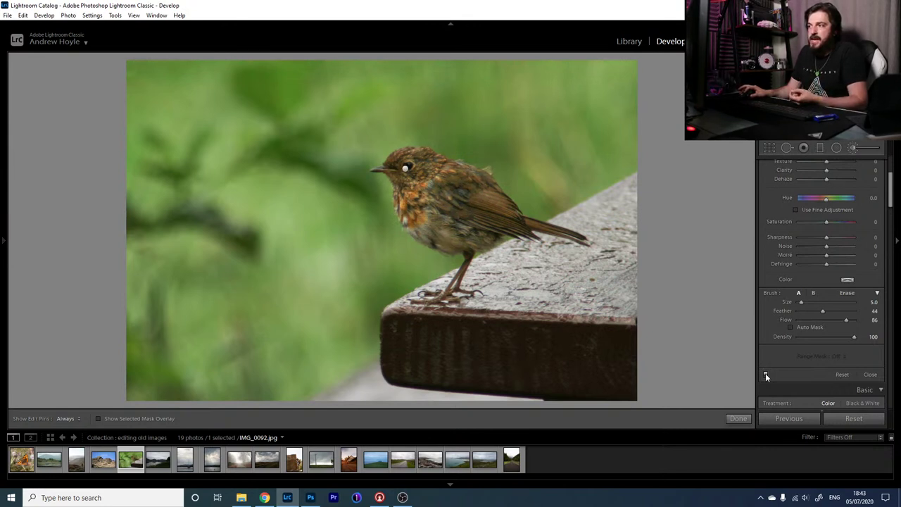
left_click(765, 374)
left_click(765, 374)
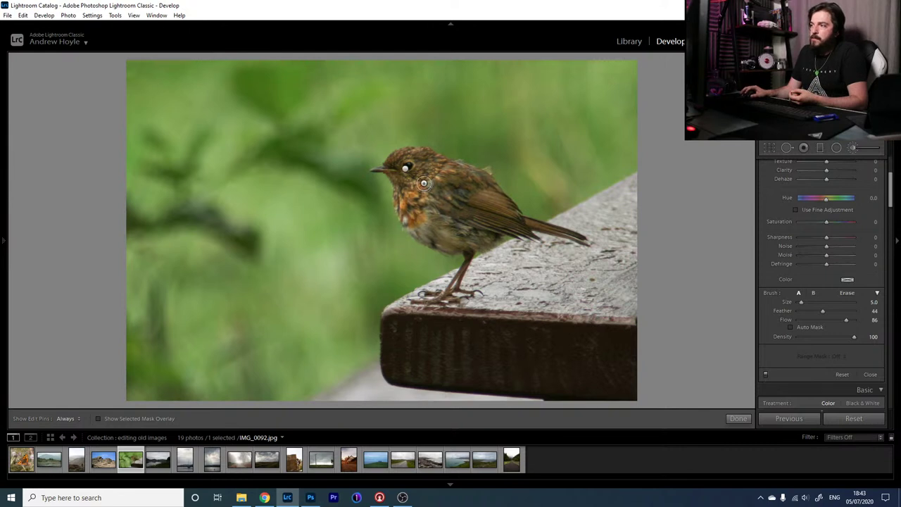
left_click(766, 374)
left_click(765, 374)
left_click(766, 373)
left_click(766, 374)
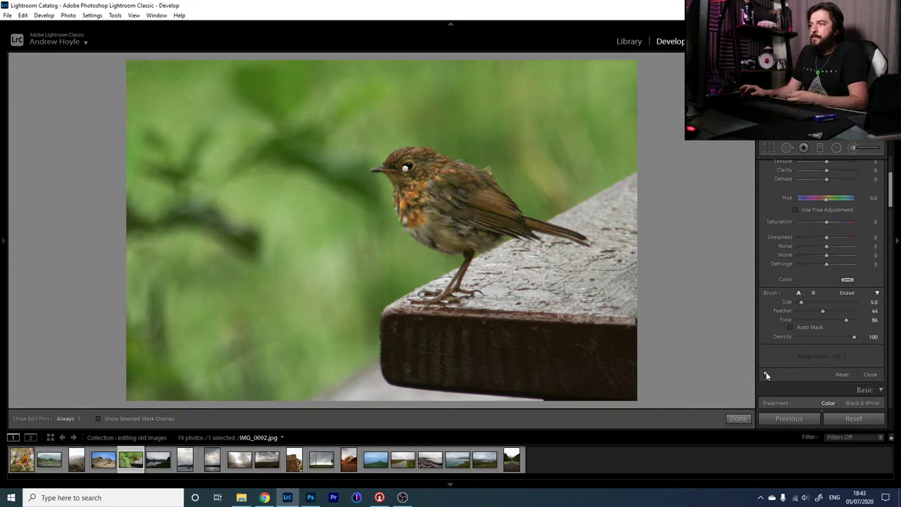
left_click(766, 374)
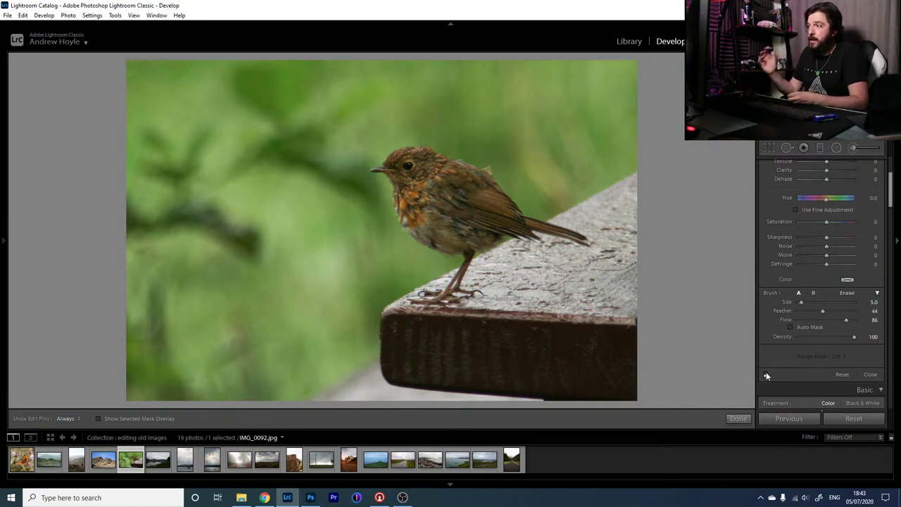
left_click(851, 149)
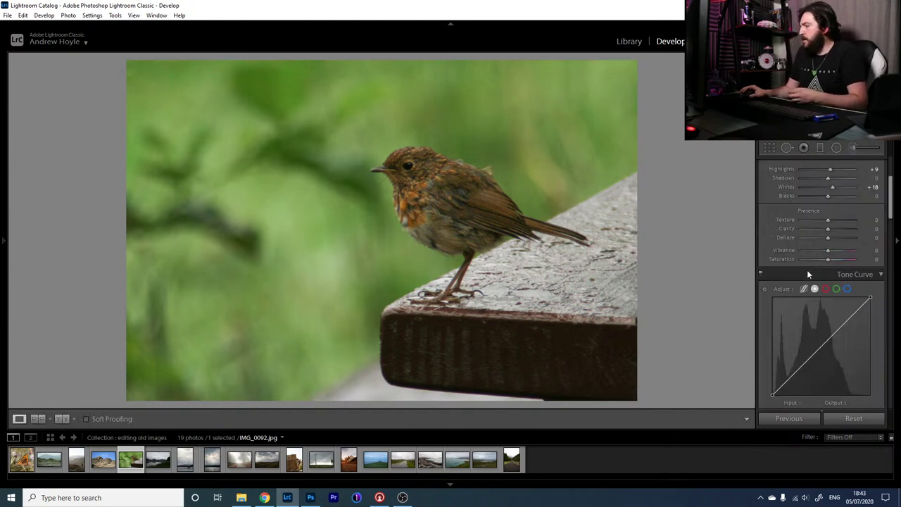
- Enable Profile Corrections and Remove Chromatic Aberration, then zoom to 1:1 on the robin's head
left_click_drag(890, 200, 875, 342)
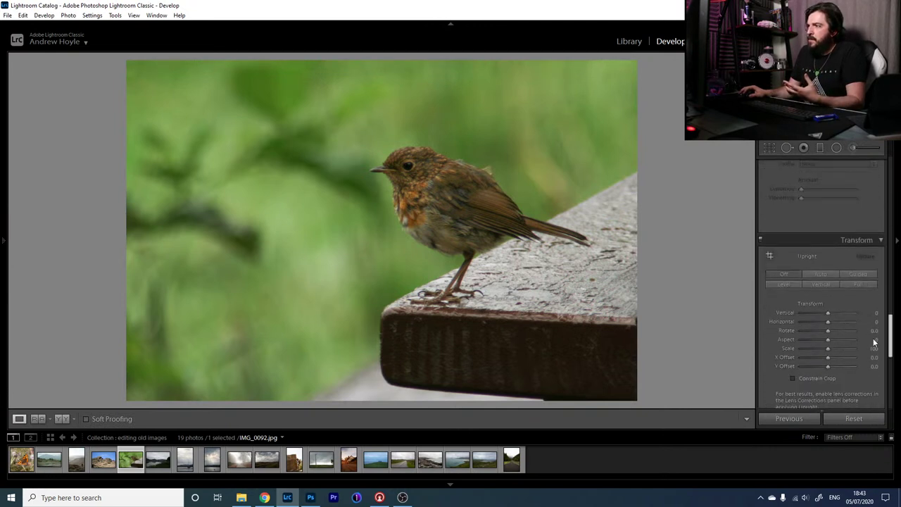
scroll(789, 200, "up", 3)
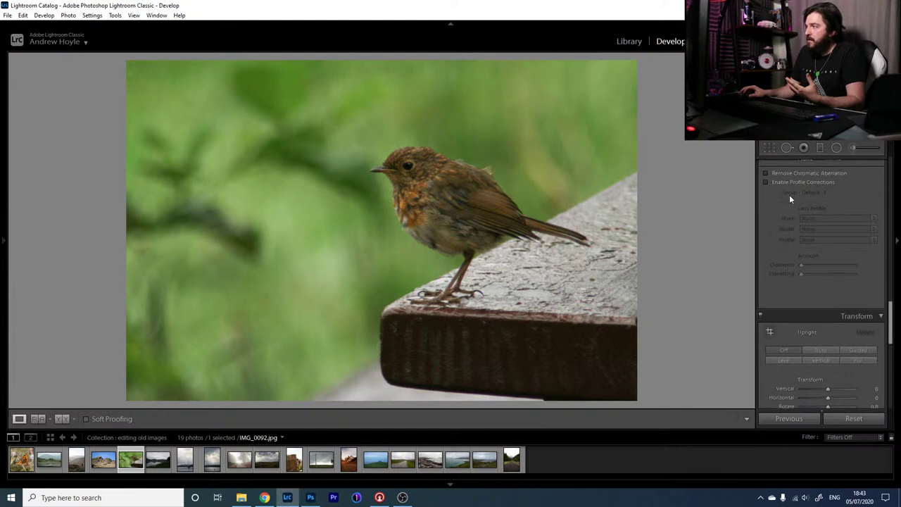
left_click(790, 182)
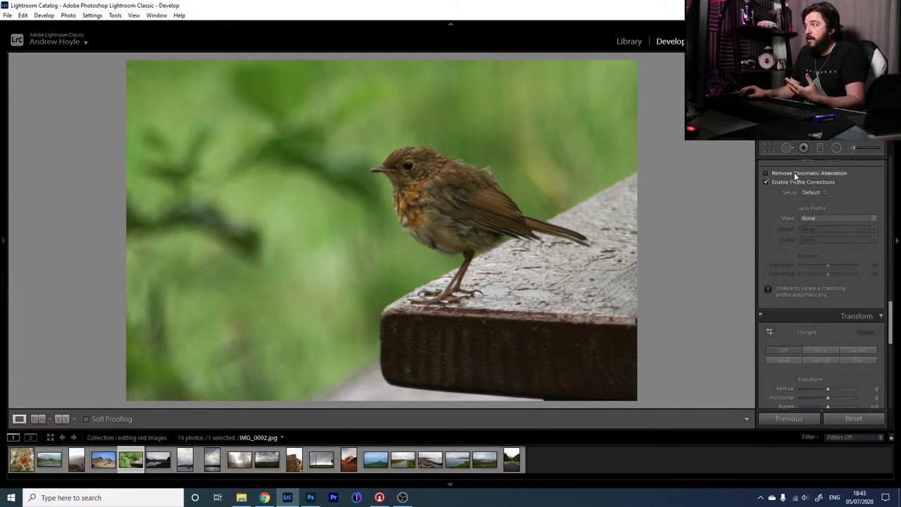
left_click(795, 174)
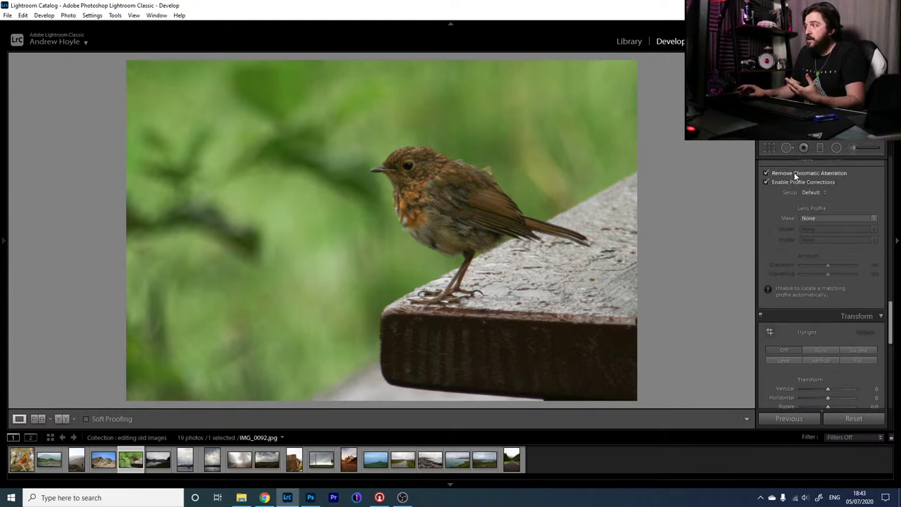
left_click(420, 181)
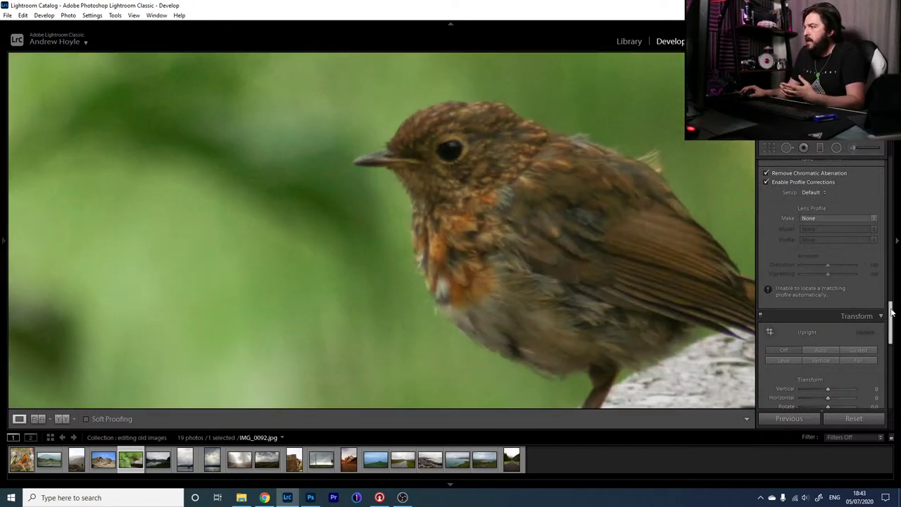
left_click_drag(892, 312, 899, 268)
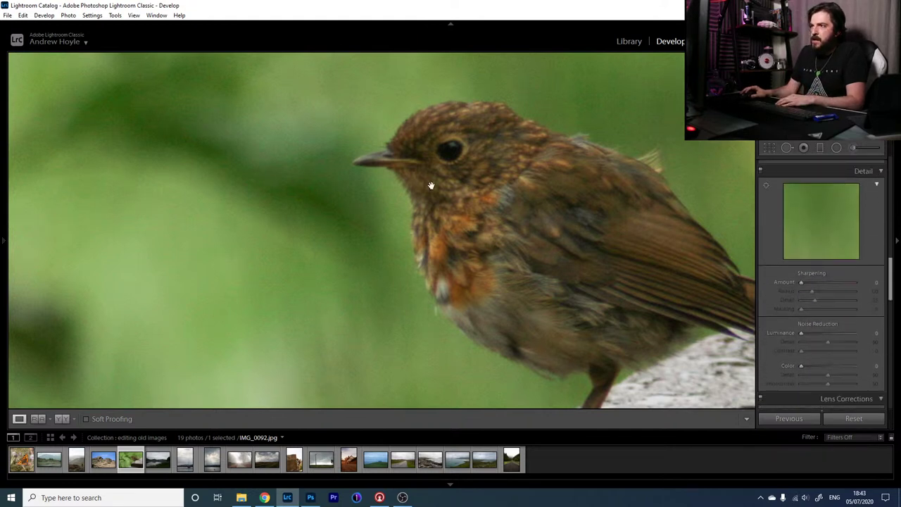
- Set Color noise reduction to 18, testing Luminance noise reduction before returning it to 0
left_click_drag(809, 365, 811, 365)
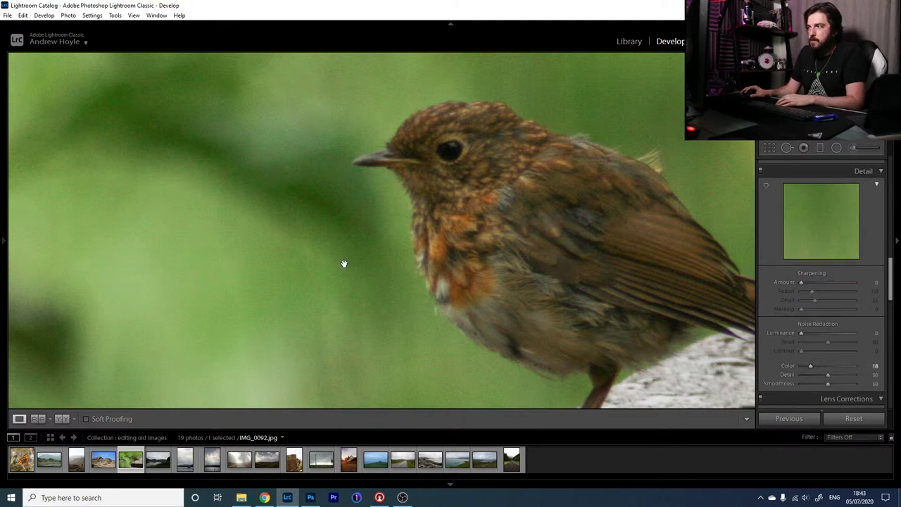
left_click_drag(802, 333, 804, 333)
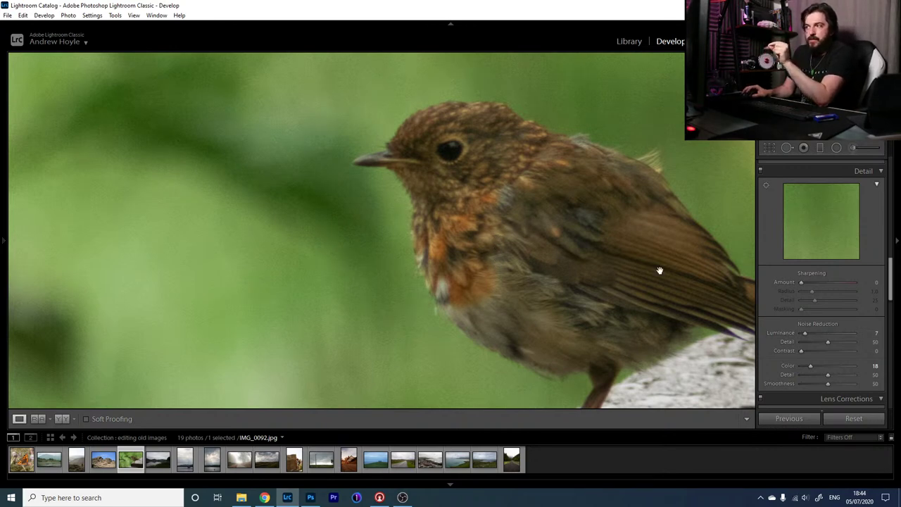
left_click(827, 333)
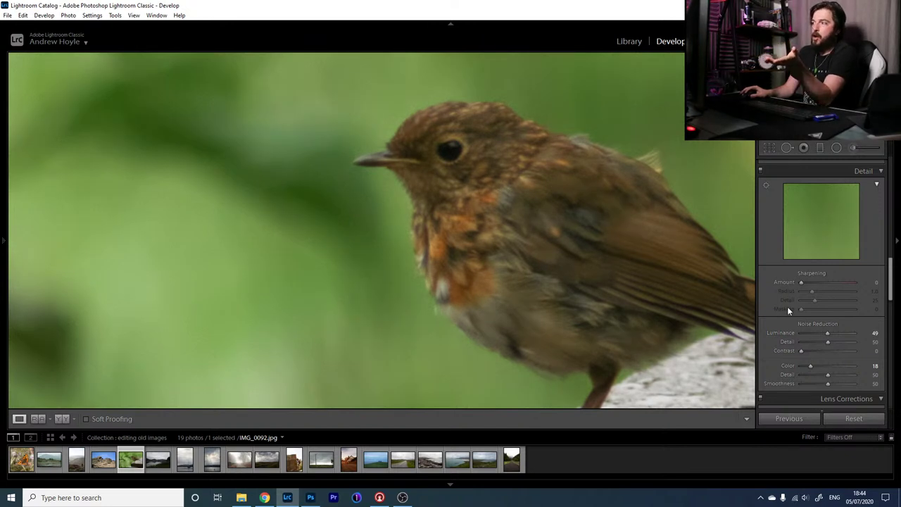
left_click(803, 334)
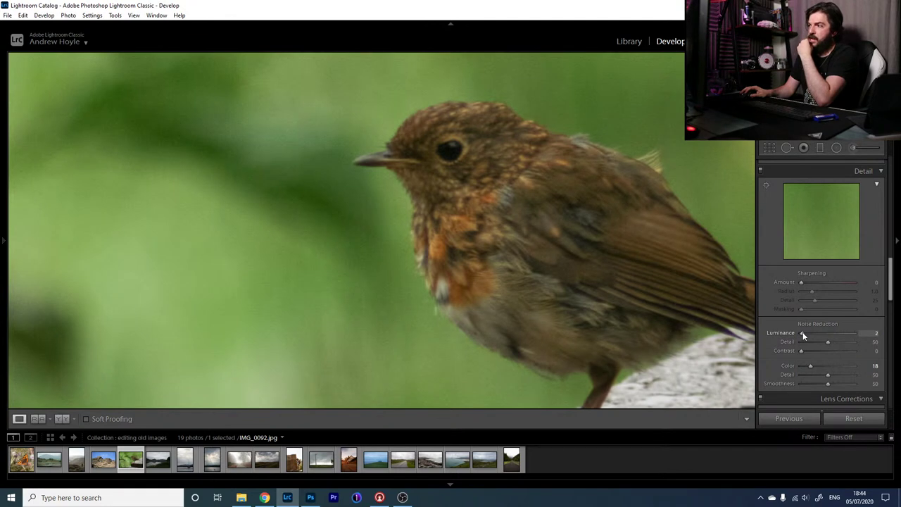
left_click_drag(803, 335, 801, 336)
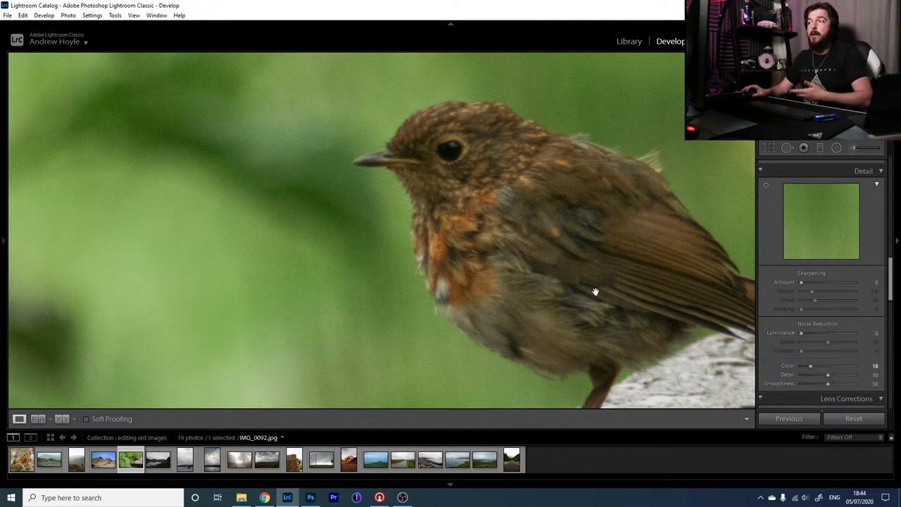
- Zoom in on the robin's head and chest, then open climbing photo IMG_0012.CR2
left_click(502, 272)
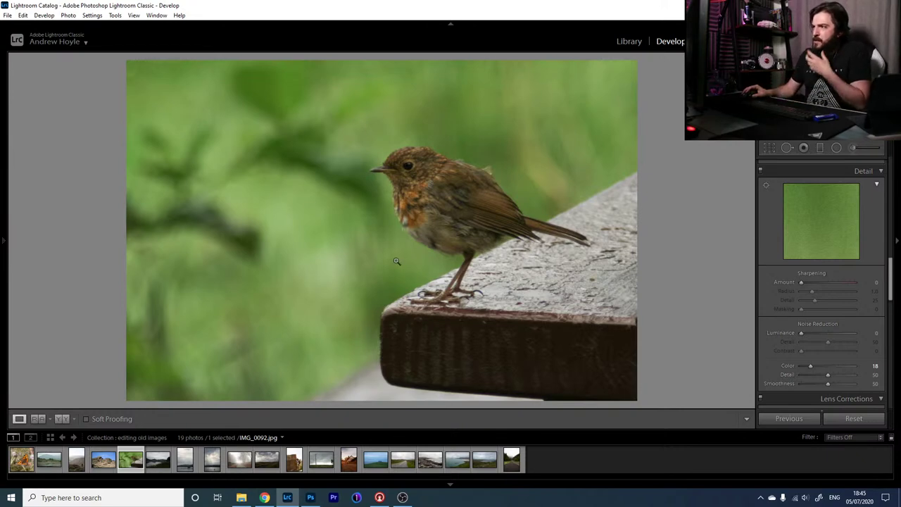
left_click(426, 203)
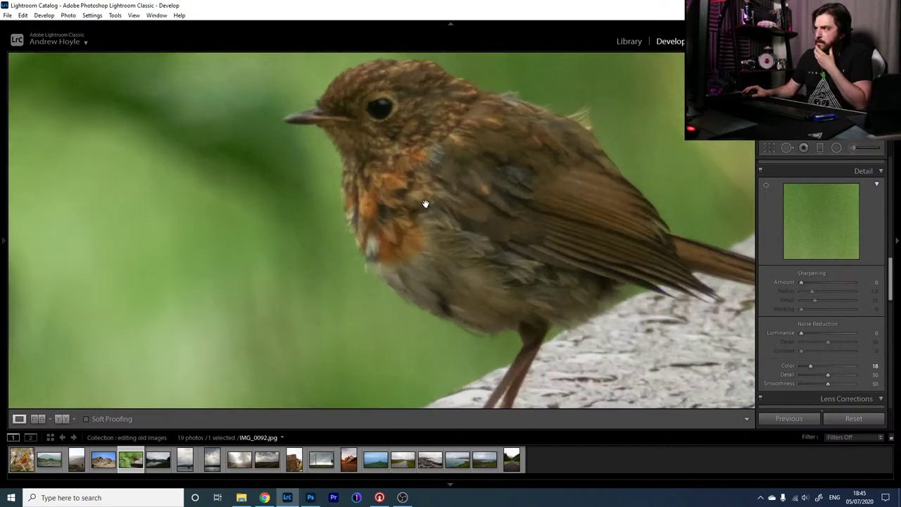
left_click(405, 199)
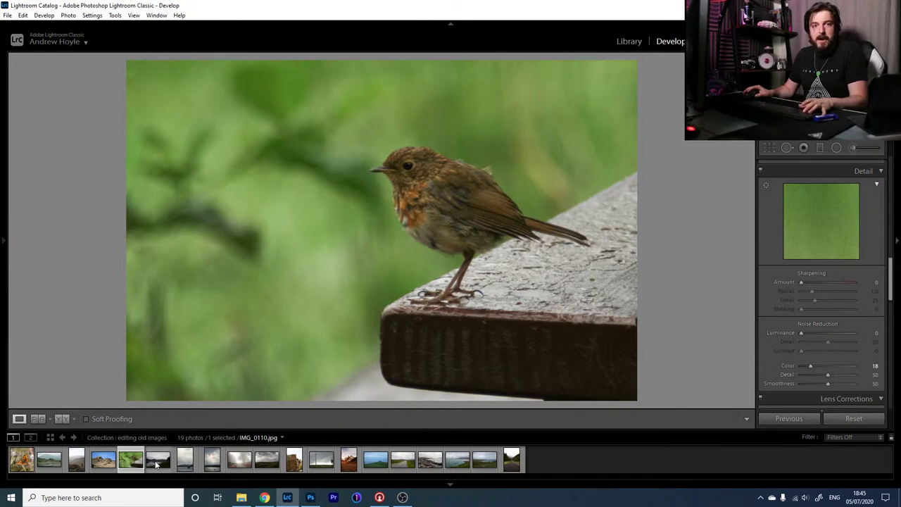
left_click(299, 466)
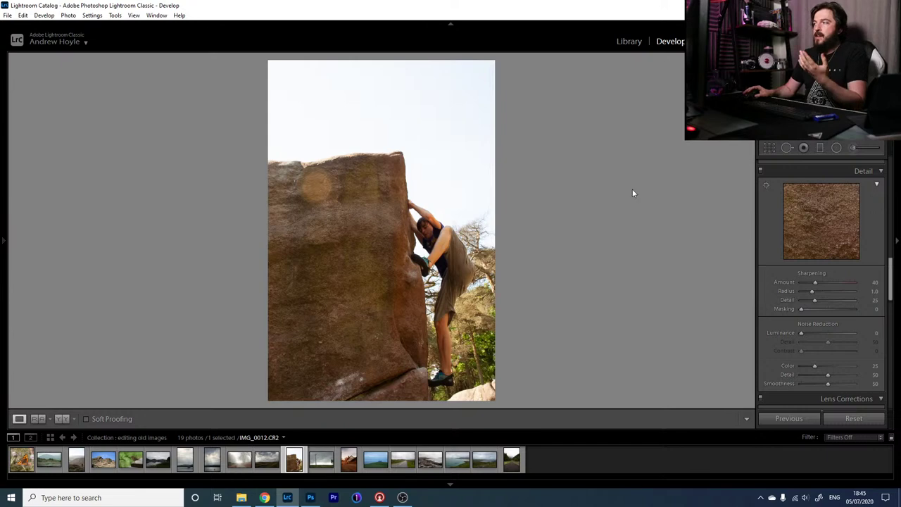
- Cycle the Loupe info overlay to show file name, capture date and pixel dimensions
scroll(841, 283, "up", 10)
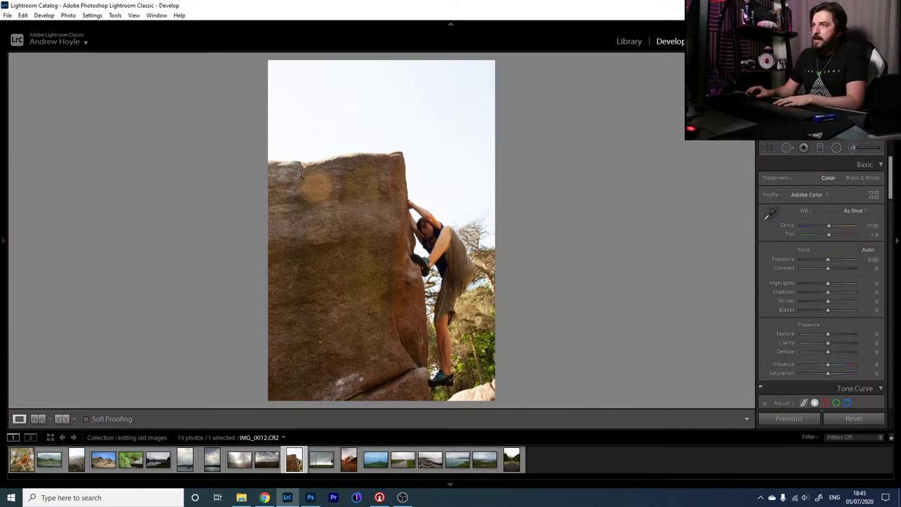
key("i")
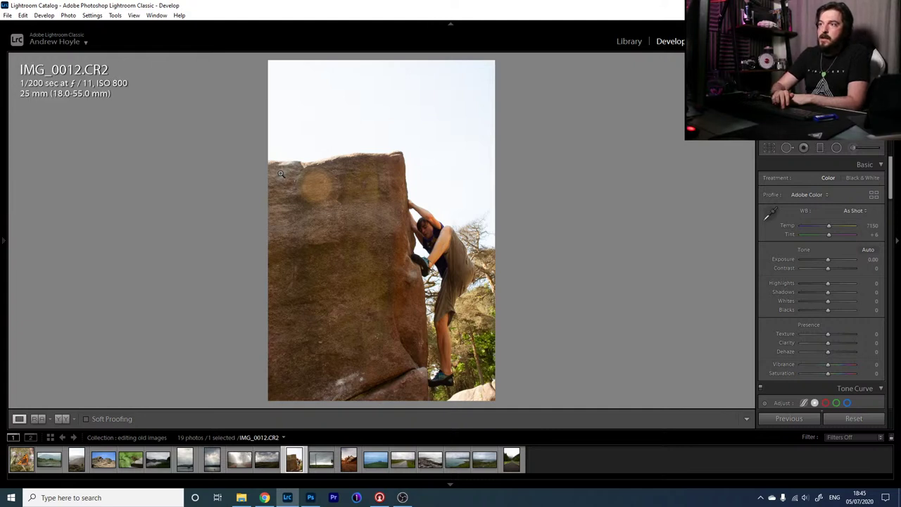
key("i")
key("i")
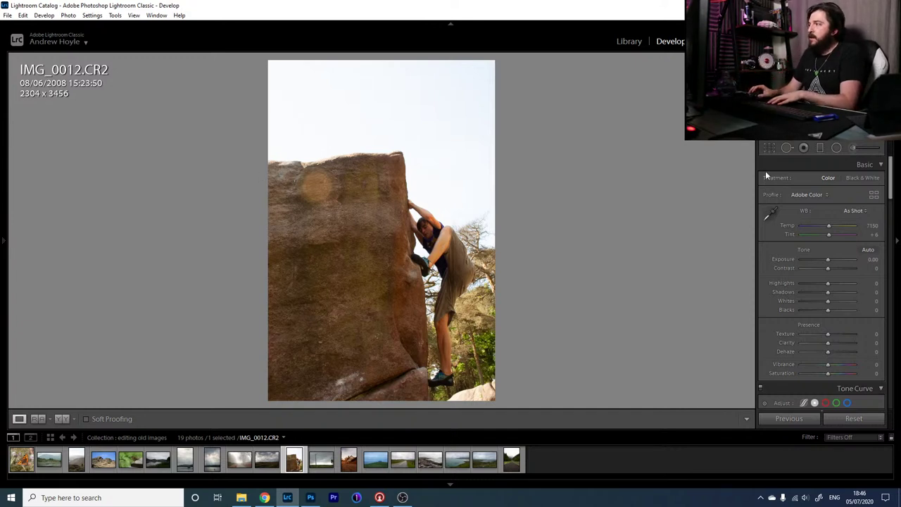
- Crop the climbing photo in from the top-left corner to 1897 × 2846
left_click(769, 148)
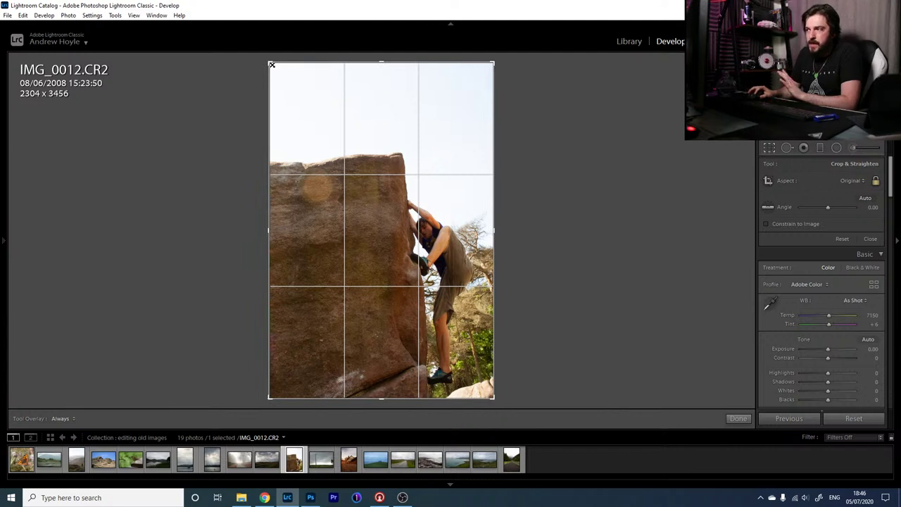
left_click_drag(271, 64, 292, 78)
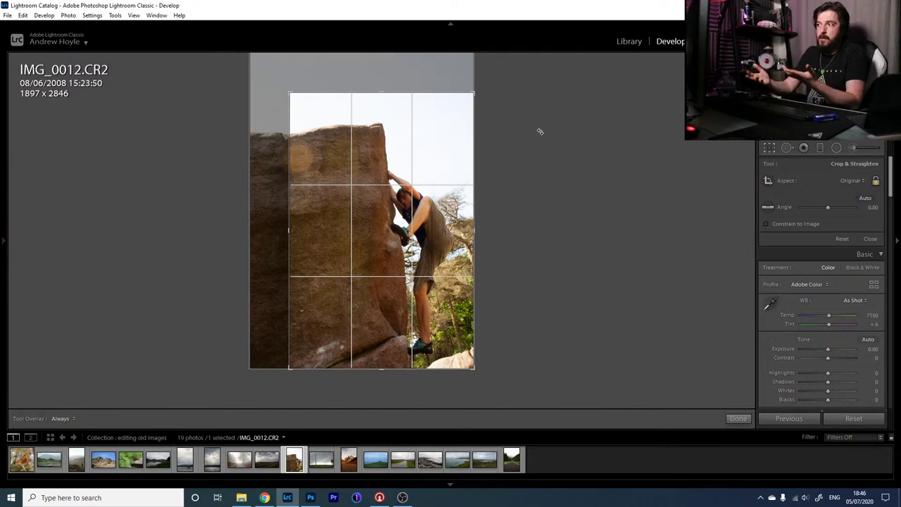
key("Return")
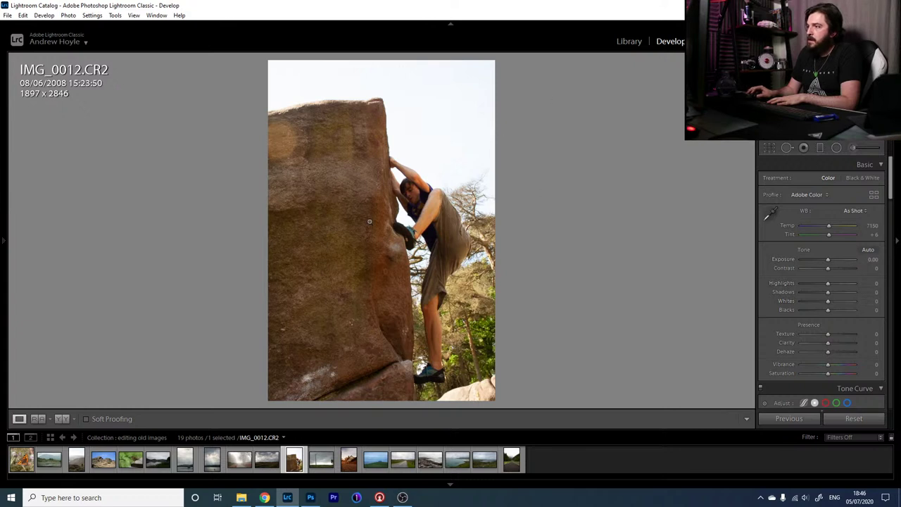
- Pull Highlights down to -100 and zoom in on the rock edge
left_click_drag(826, 283, 734, 287)
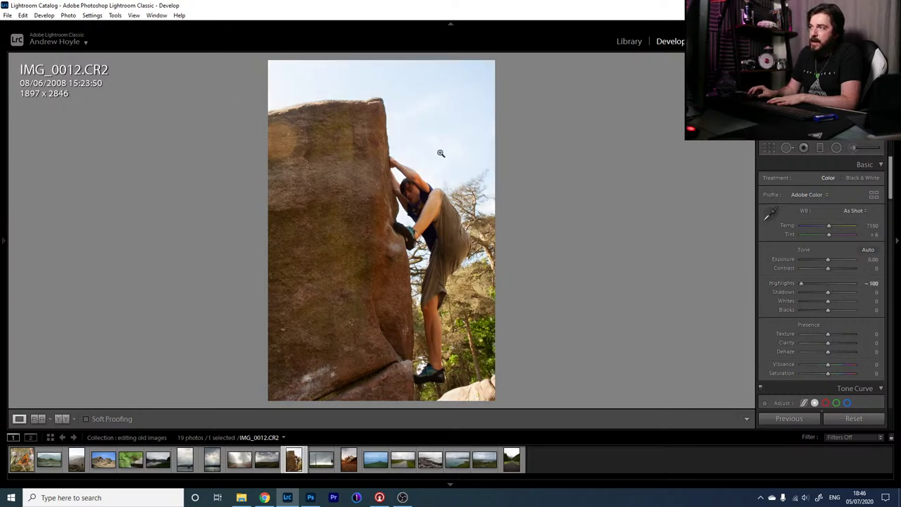
left_click(391, 117)
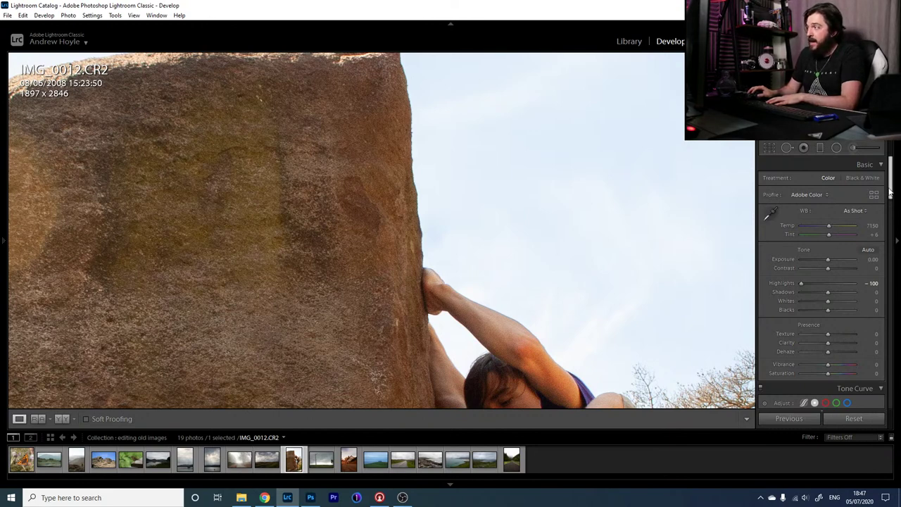
left_click_drag(891, 192, 896, 275)
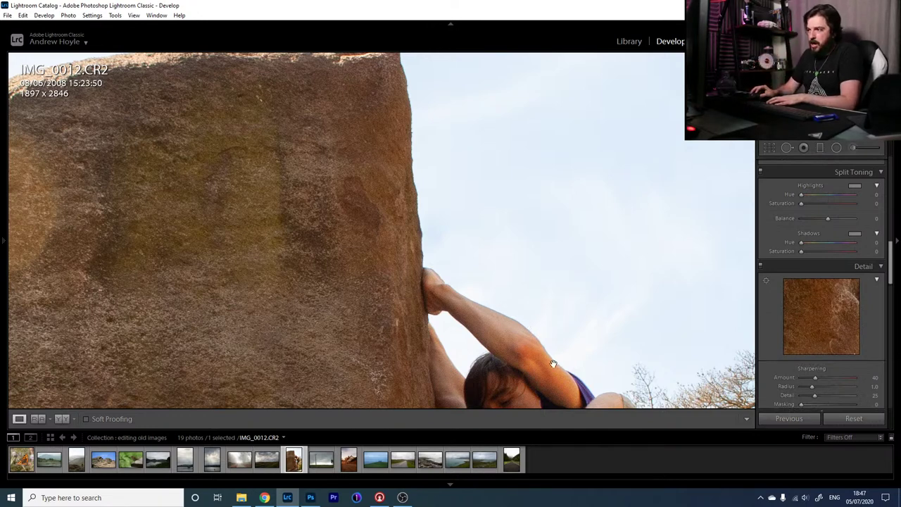
left_click_drag(893, 258, 891, 301)
- Enable Remove Chromatic Aberration, compare Lens Corrections off and on, and leave it on
left_click(798, 276)
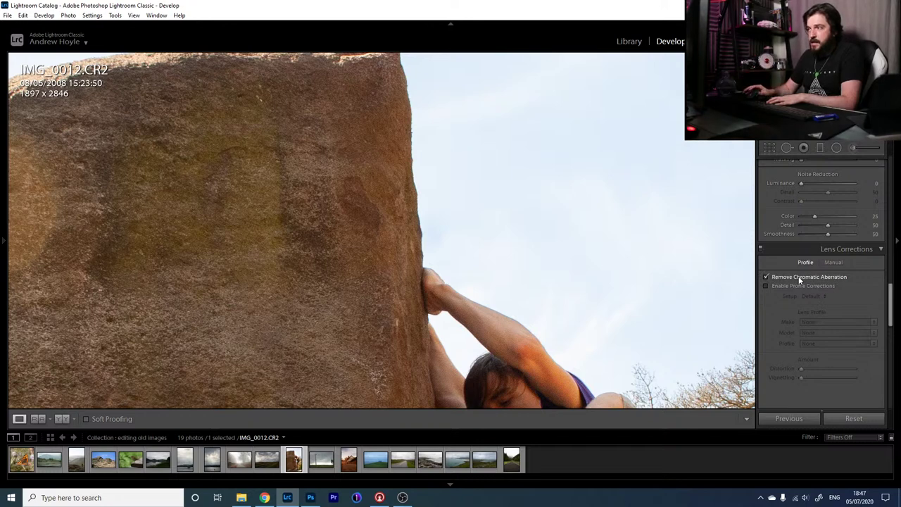
left_click(761, 249)
left_click(761, 250)
left_click(760, 250)
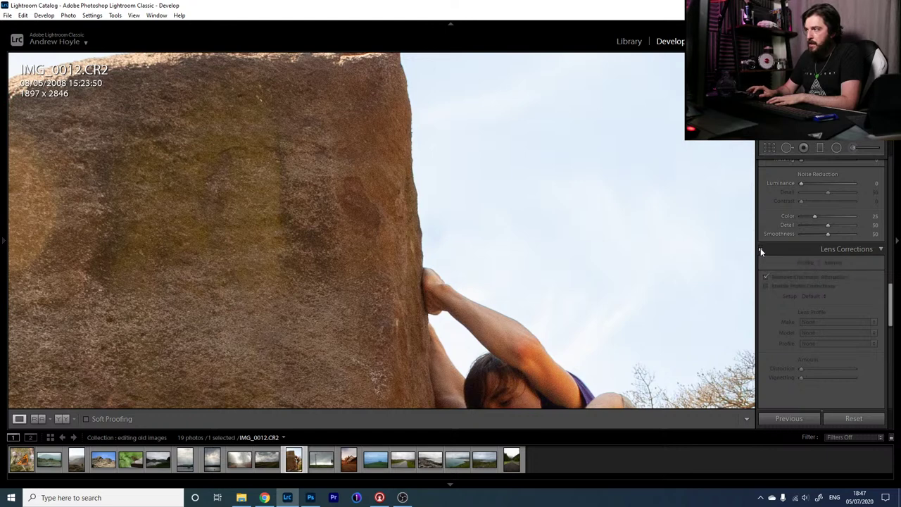
left_click(761, 250)
left_click(761, 250)
left_click(760, 250)
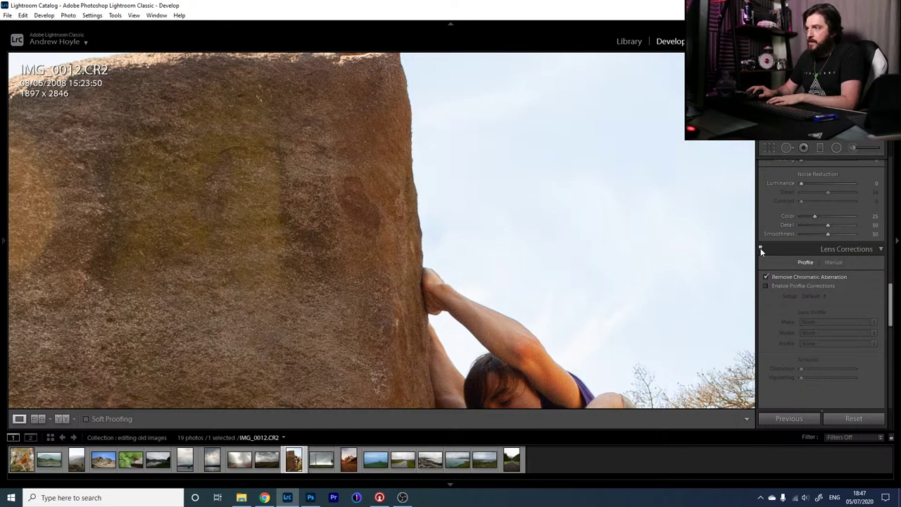
left_click(761, 250)
left_click(760, 250)
left_click(760, 250)
left_click(760, 250)
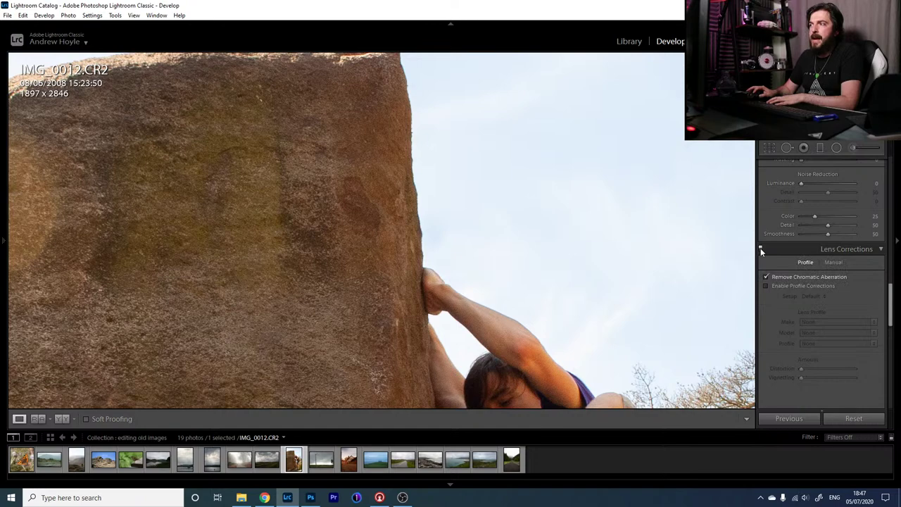
left_click(760, 250)
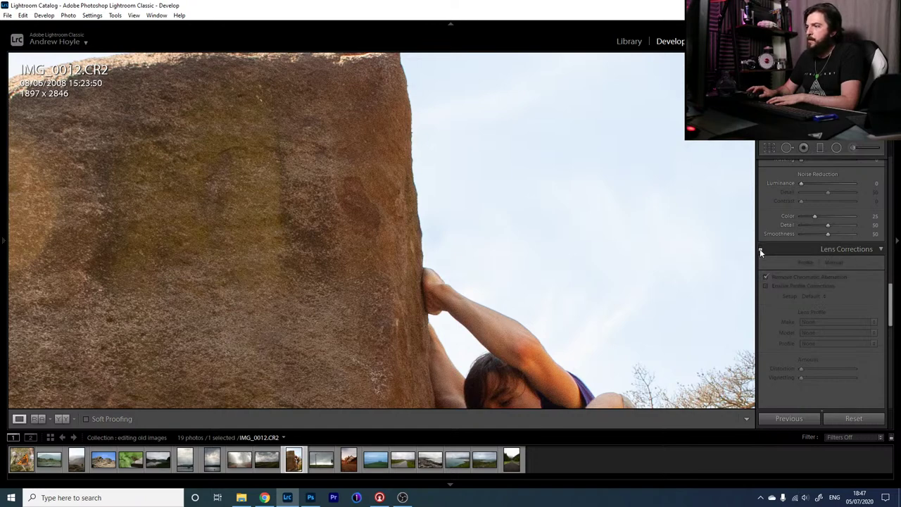
left_click(760, 249)
left_click_drag(896, 305, 897, 178)
left_click(513, 148)
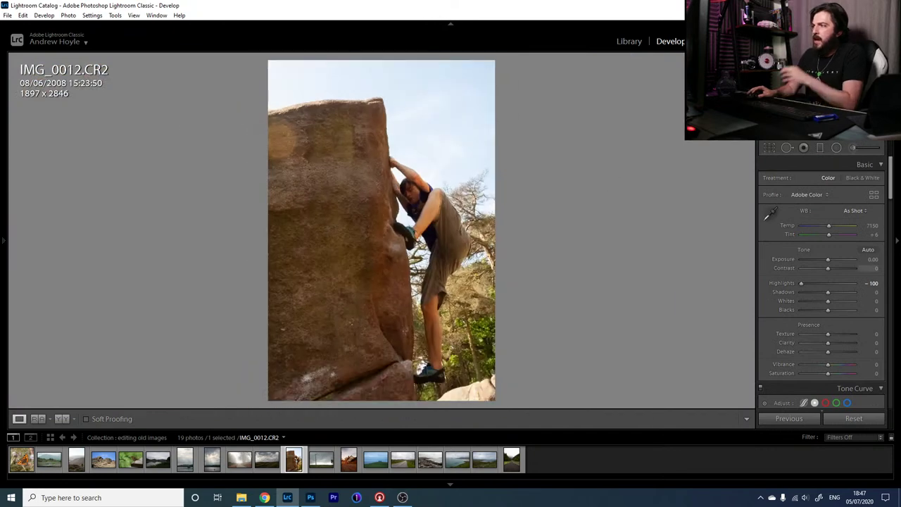
- Darken HSL Blue luminance, testing down to -100 before settling near -37
left_click_drag(891, 190, 891, 248)
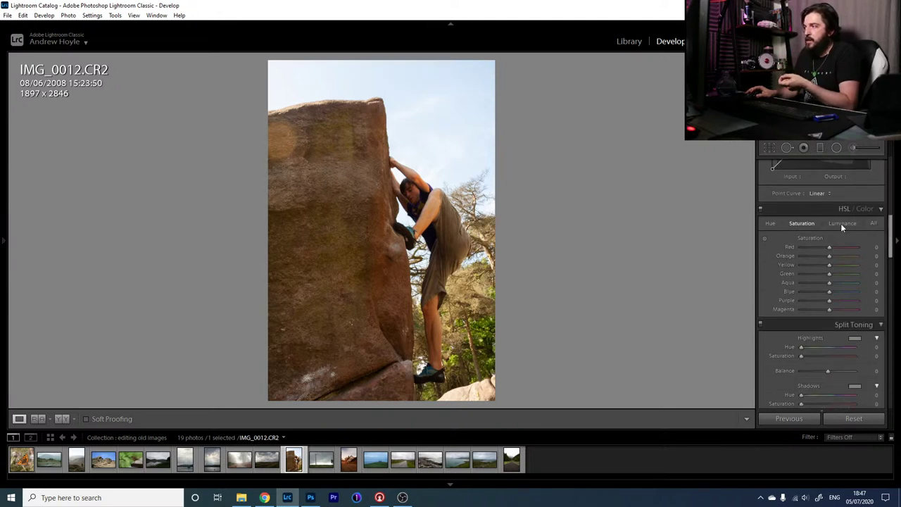
left_click(838, 222)
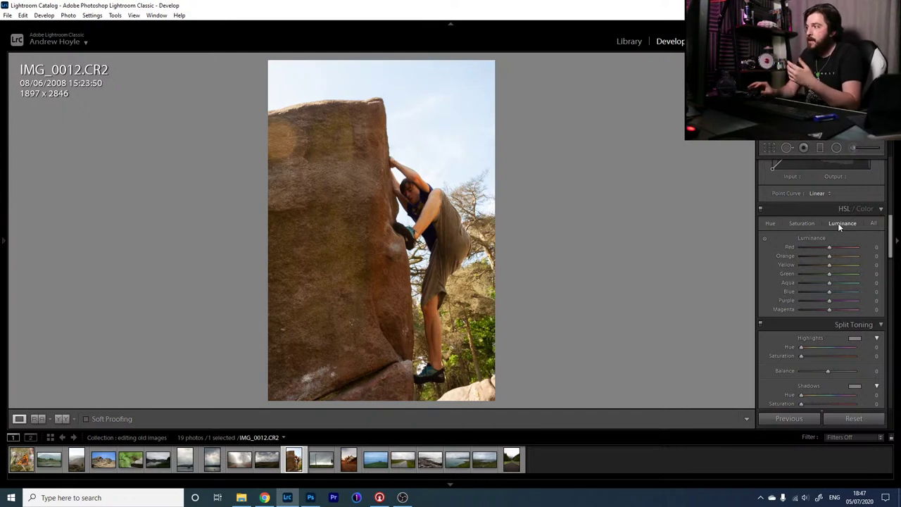
left_click_drag(828, 294, 811, 295)
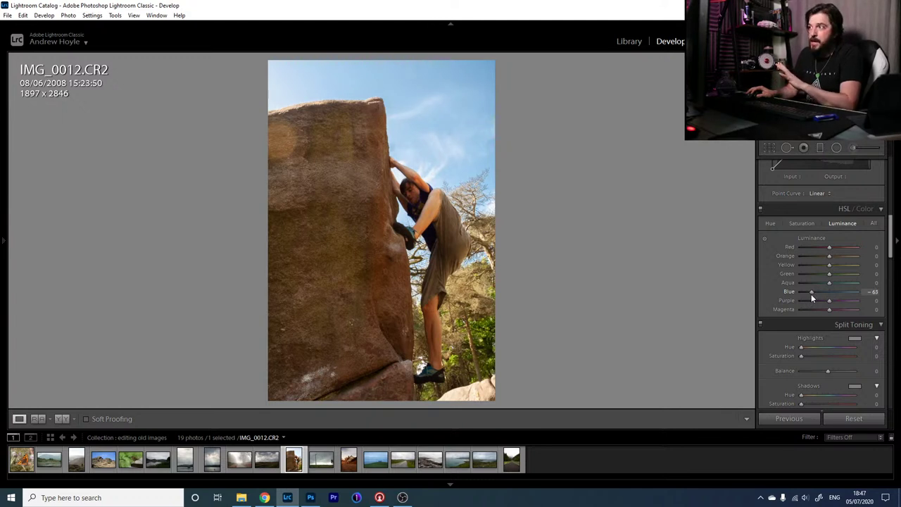
left_click_drag(811, 294, 812, 294)
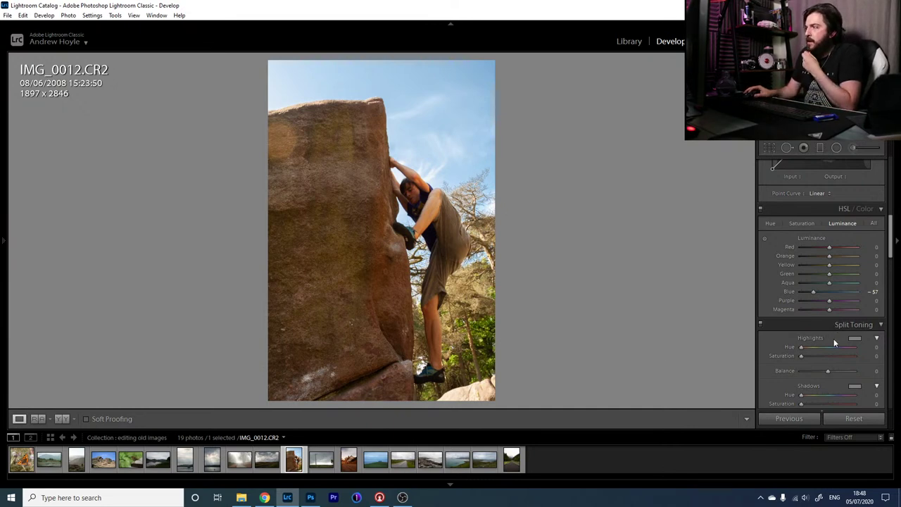
left_click_drag(815, 291, 823, 292)
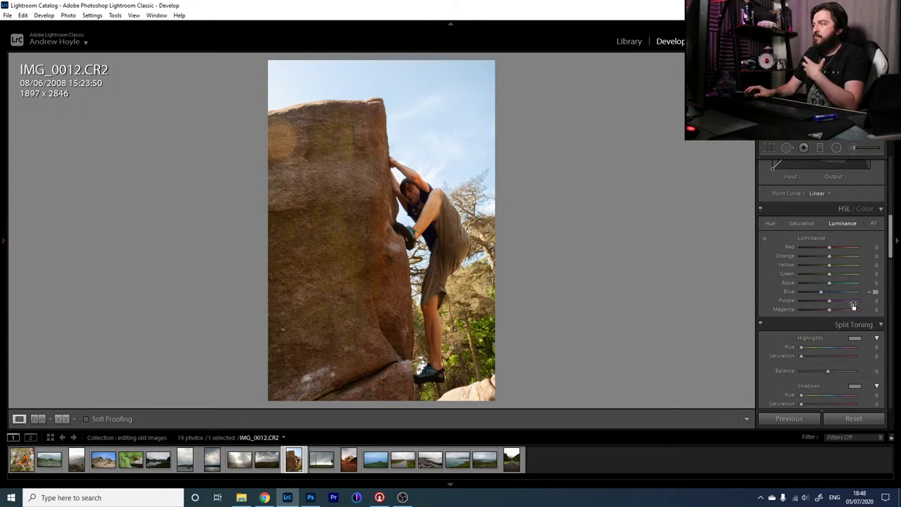
left_click_drag(822, 291, 787, 296)
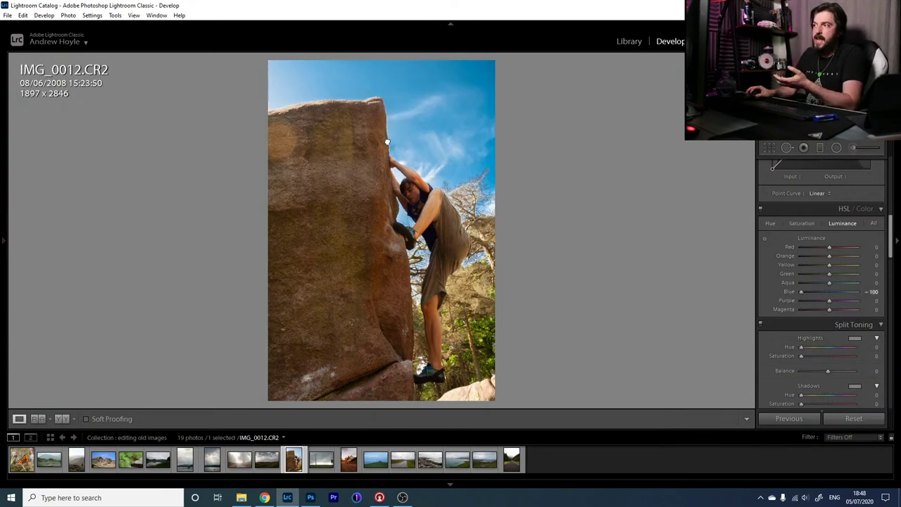
left_click(402, 157)
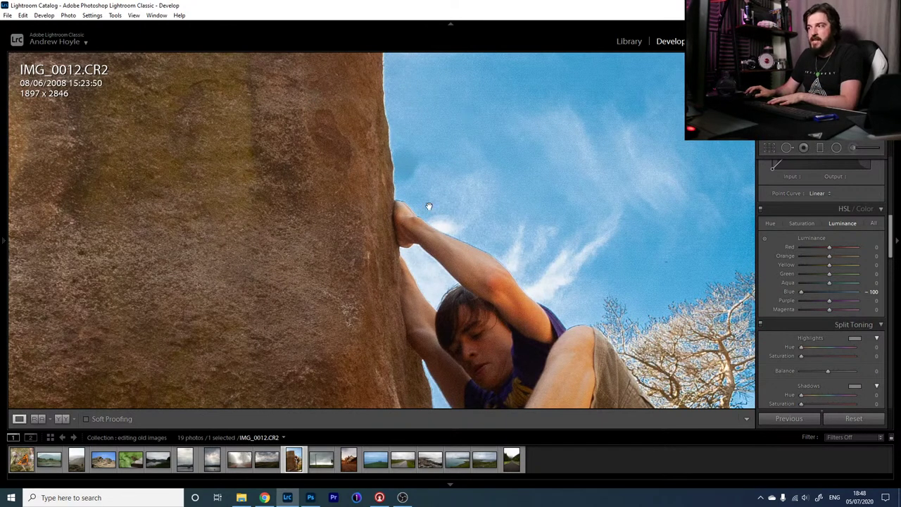
left_click_drag(801, 291, 818, 291)
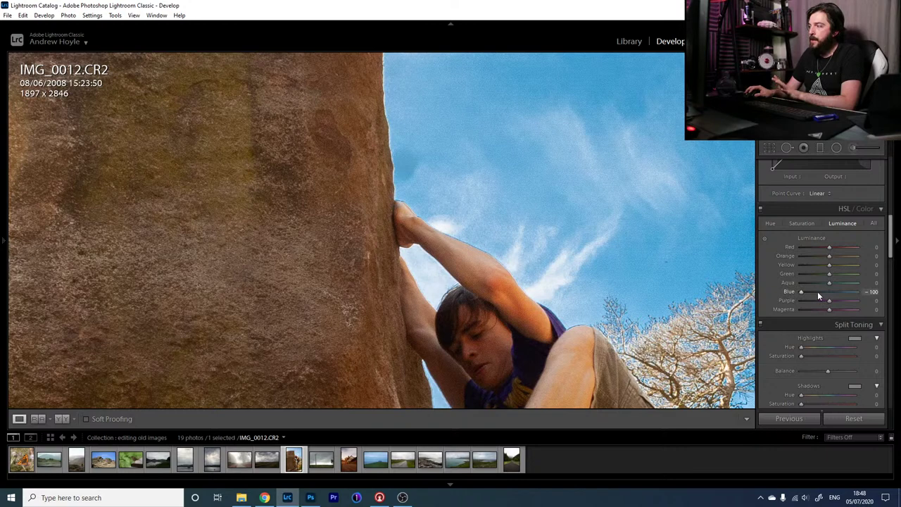
left_click(408, 167)
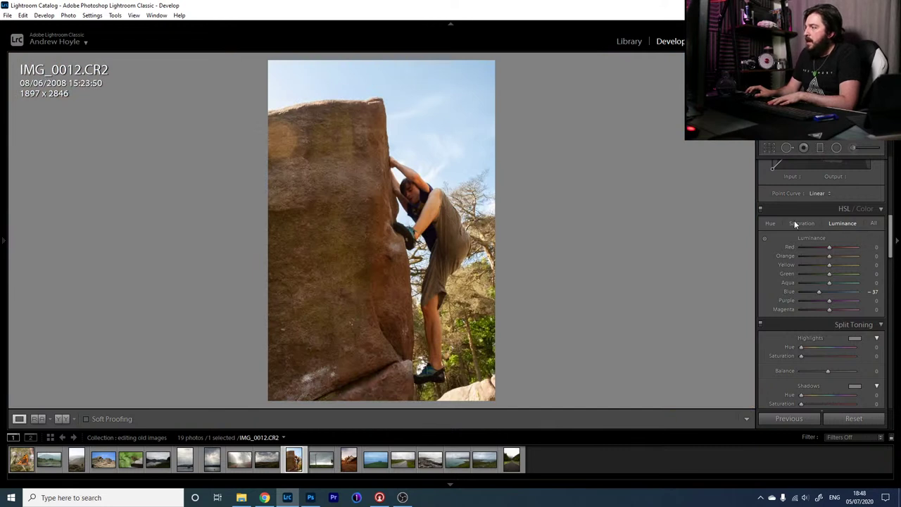
- Shift the HSL Blue hue slightly and set Basic Shadows to -25
left_click(772, 223)
left_click_drag(829, 293, 827, 292)
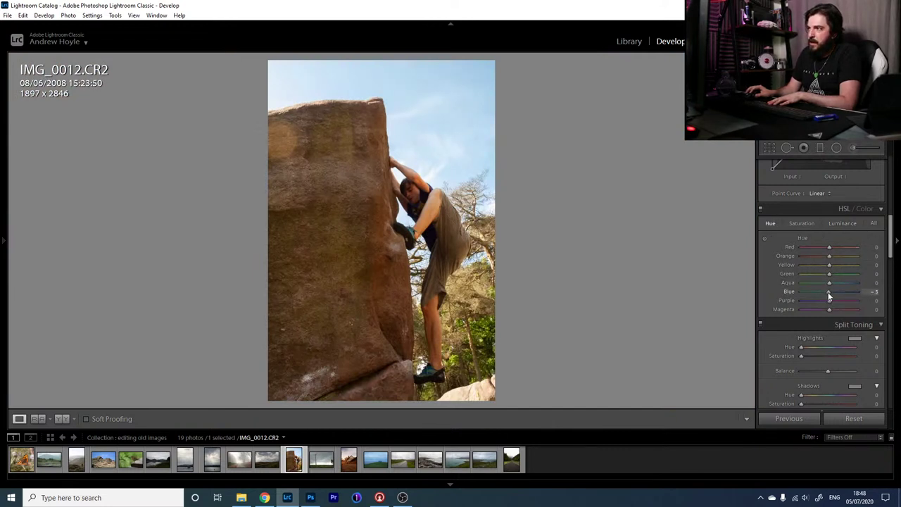
left_click_drag(891, 243, 890, 176)
mouse_move(830, 292)
left_mouse_down()
mouse_move(821, 292)
mouse_move(827, 304)
left_mouse_up()
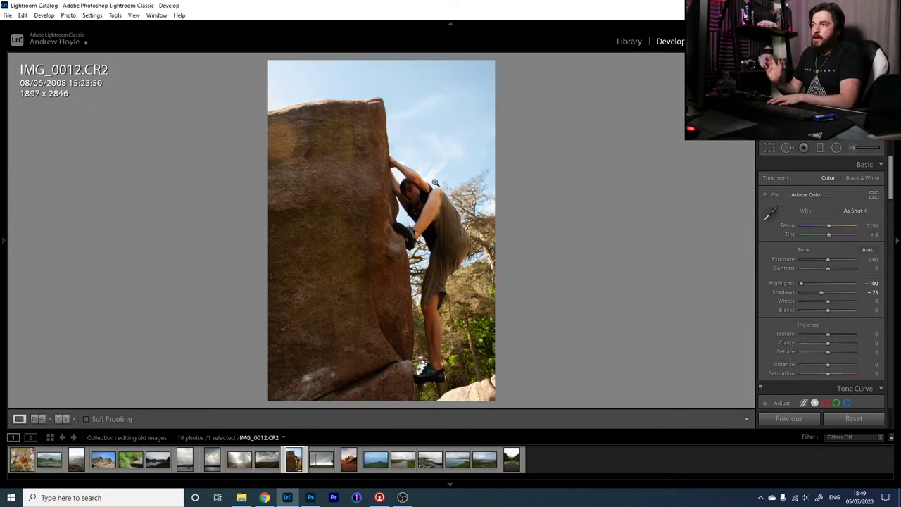
- Preview Soft Proofing on and off, then start a new Adjustment Brush adjustment
left_click(425, 213)
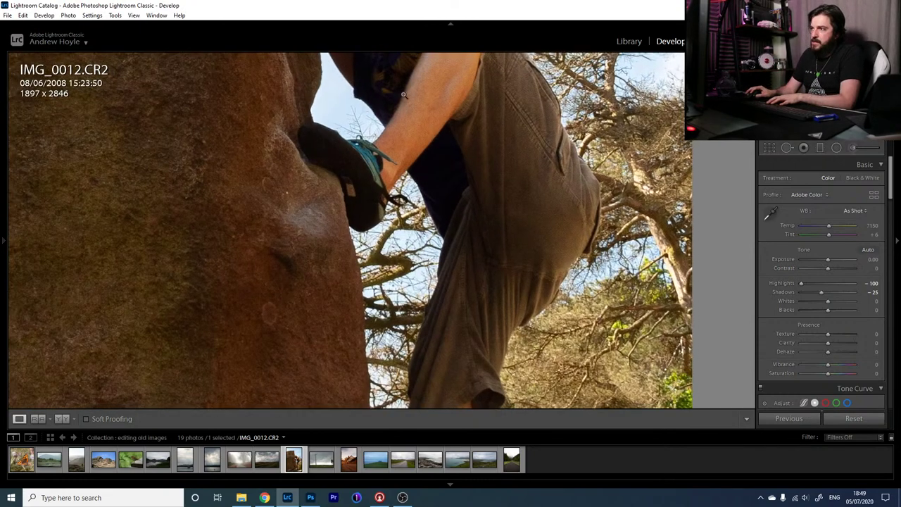
left_click(404, 95)
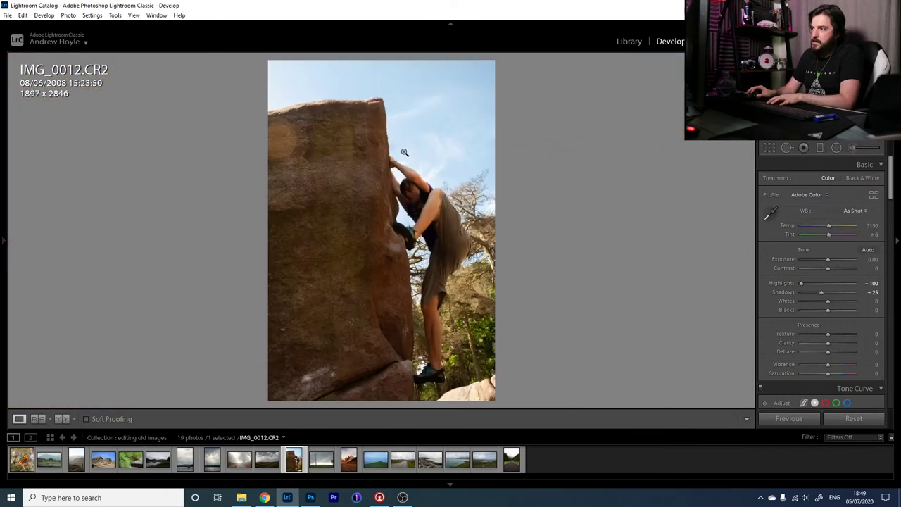
left_click(86, 419)
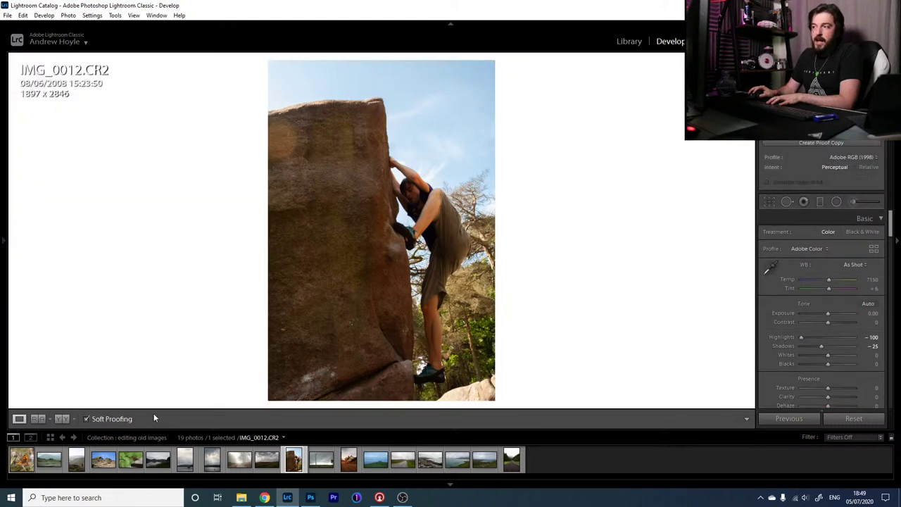
left_click(86, 419)
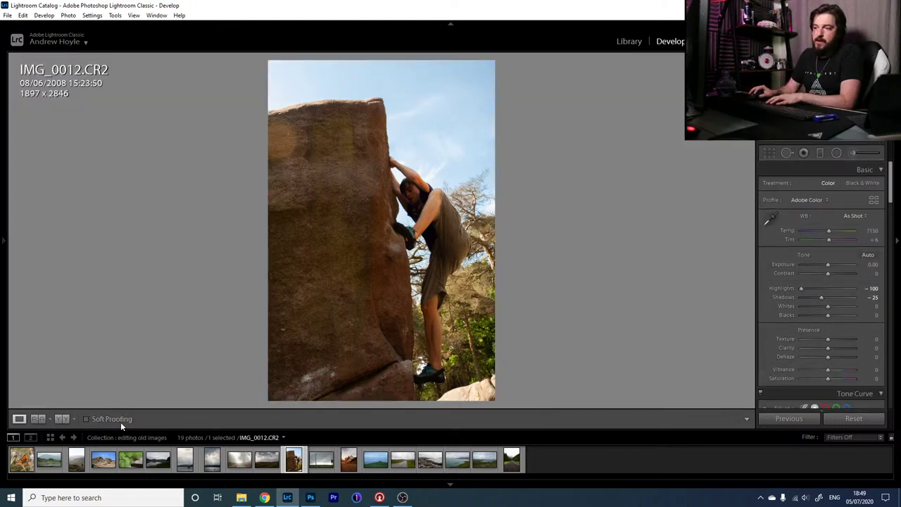
left_click(854, 146)
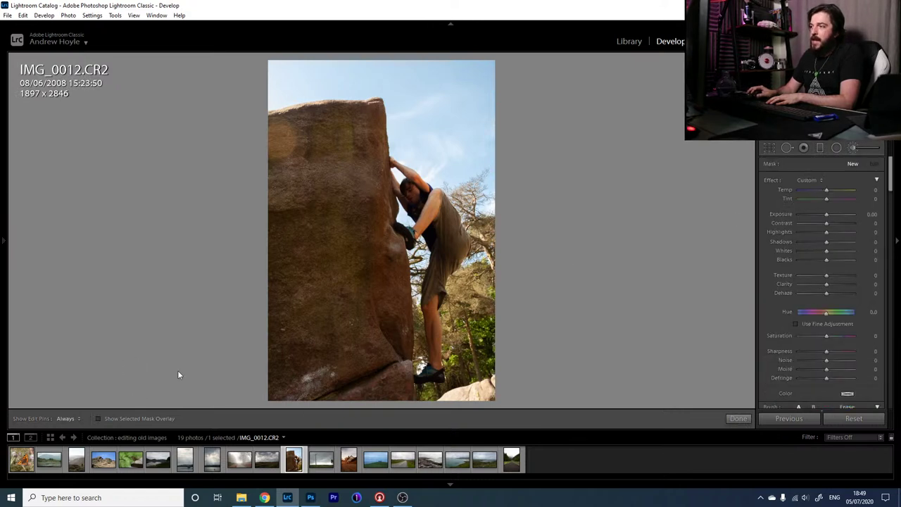
- With the red mask overlay shown, paint the brush mask over the torso, shoe strap and arm
left_click(98, 419)
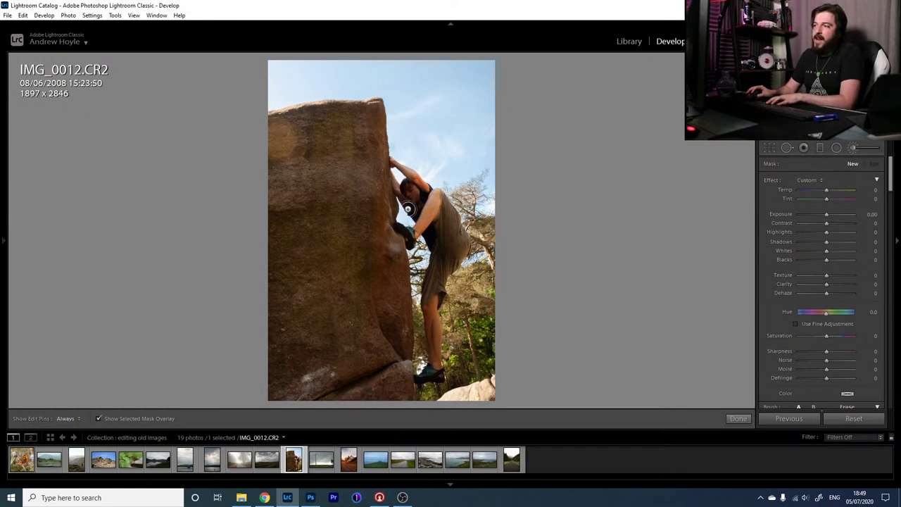
mouse_move(426, 200)
left_mouse_down()
mouse_move(410, 189)
mouse_move(427, 225)
mouse_move(419, 197)
mouse_move(442, 217)
mouse_move(434, 202)
mouse_move(457, 250)
mouse_move(438, 240)
mouse_move(433, 300)
mouse_move(415, 311)
mouse_move(431, 322)
mouse_move(435, 367)
mouse_move(441, 281)
left_mouse_up()
key("h")
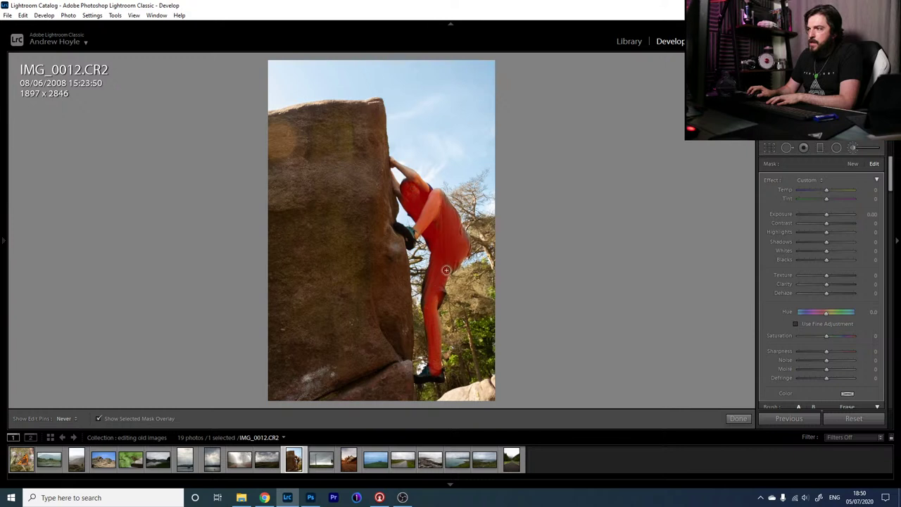
key("h")
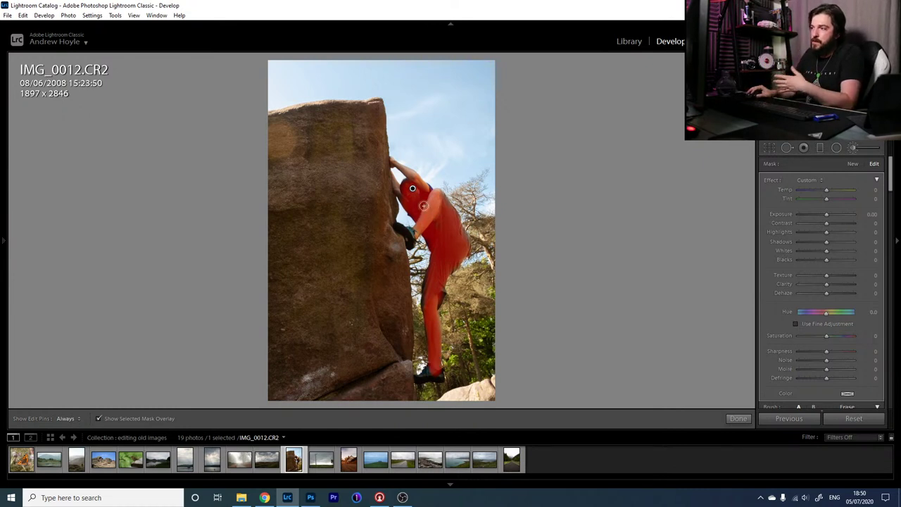
key("h")
key("h")
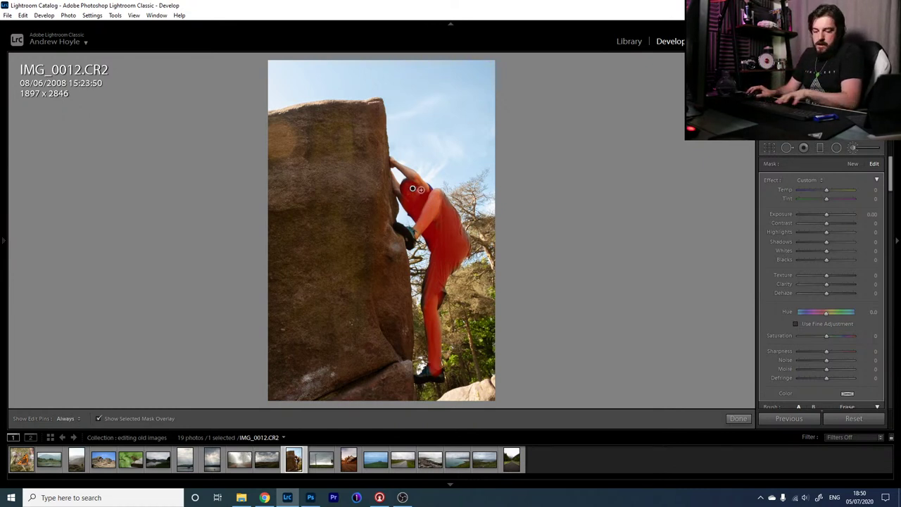
key("z")
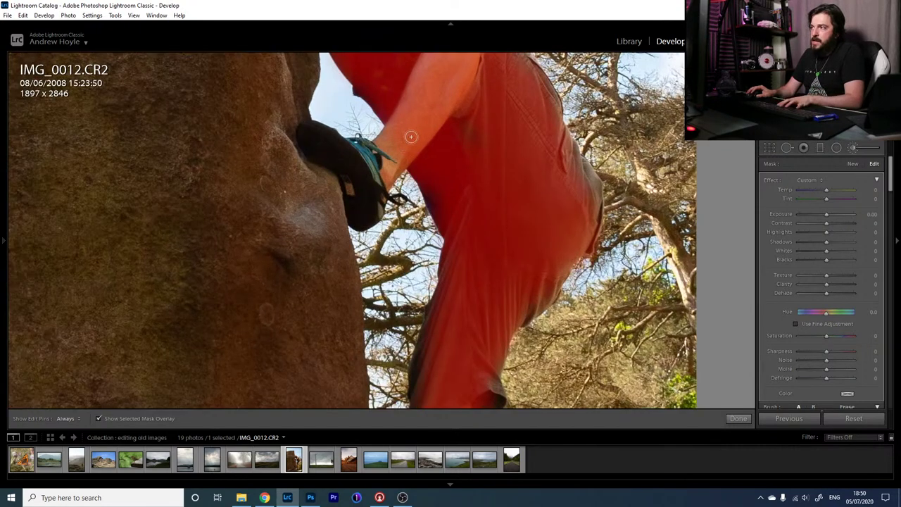
key("h")
mouse_move(379, 153)
left_mouse_down()
mouse_move(389, 142)
mouse_move(378, 156)
mouse_move(380, 190)
left_mouse_up()
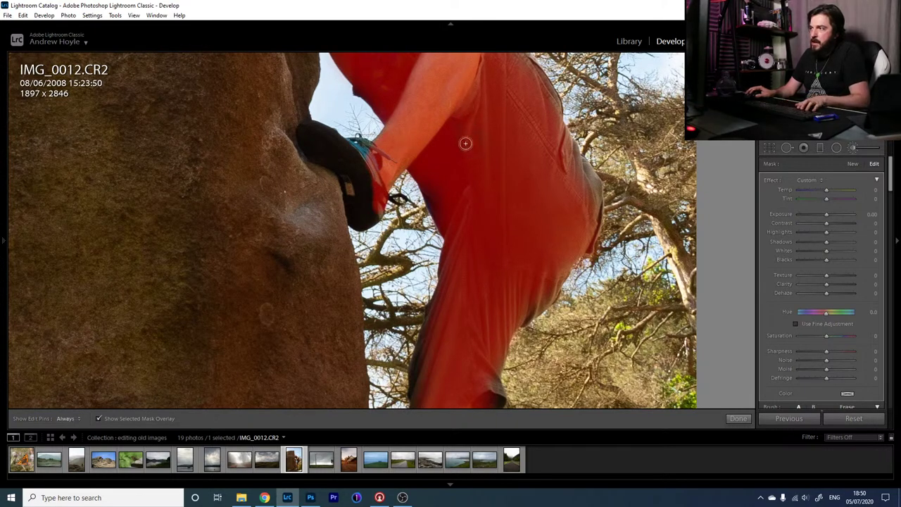
key("h")
left_click_drag(430, 124, 503, 376)
key("h")
mouse_move(408, 286)
left_mouse_down()
mouse_move(386, 253)
mouse_move(394, 284)
mouse_move(378, 228)
left_mouse_up()
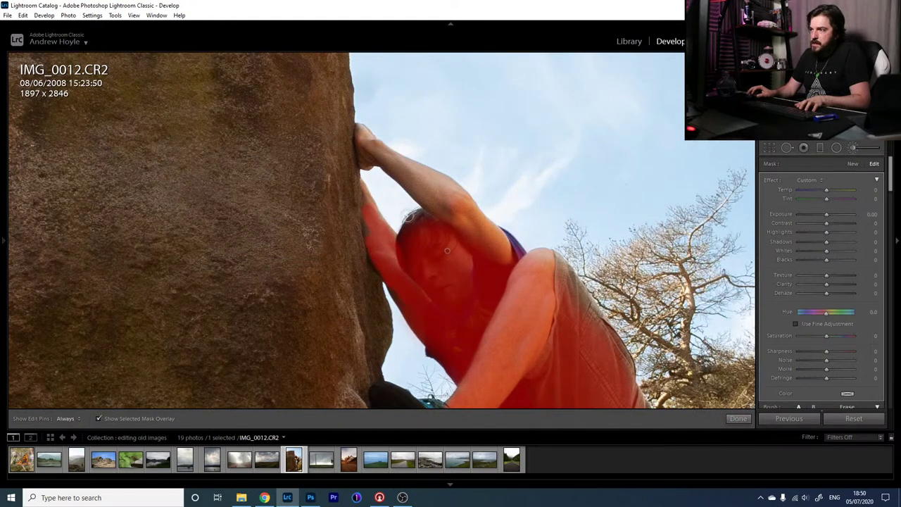
key("h")
- Set brush Feather to 100, paint over the upper arm, and hide the mask overlay
scroll(843, 316, "down", 2)
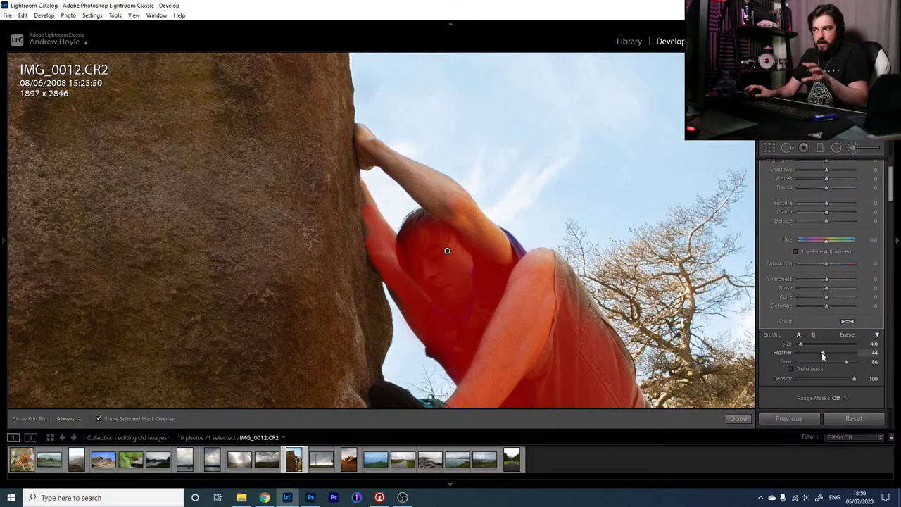
left_click_drag(823, 353, 859, 354)
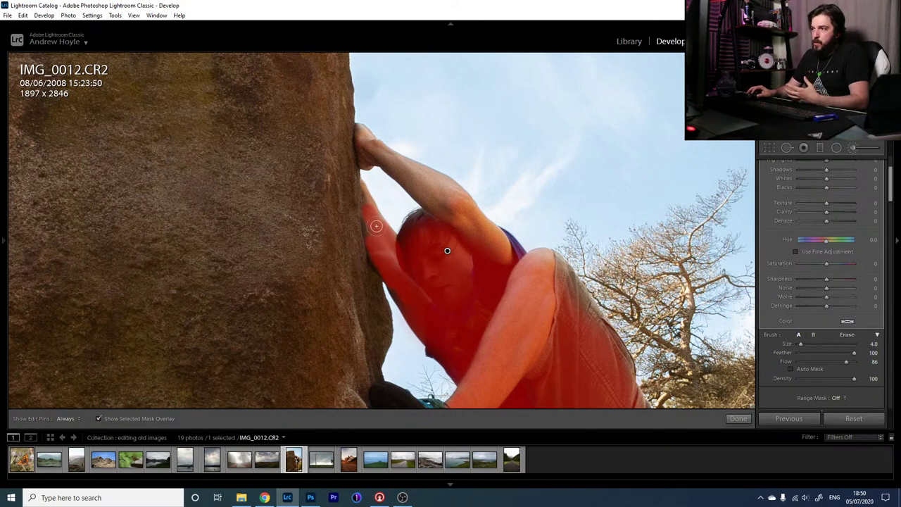
key("h")
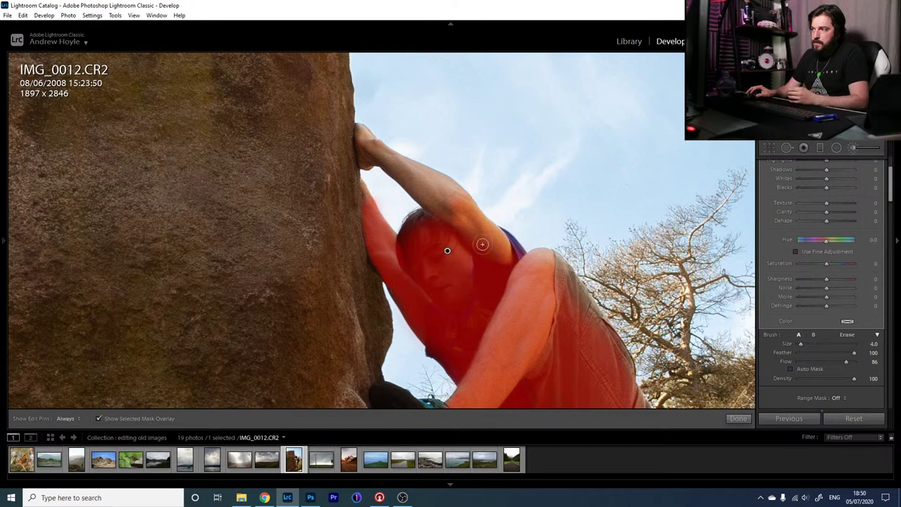
mouse_move(399, 167)
left_mouse_down()
mouse_move(377, 150)
mouse_move(467, 208)
mouse_move(461, 201)
mouse_move(427, 175)
mouse_move(512, 272)
mouse_move(489, 236)
left_mouse_up()
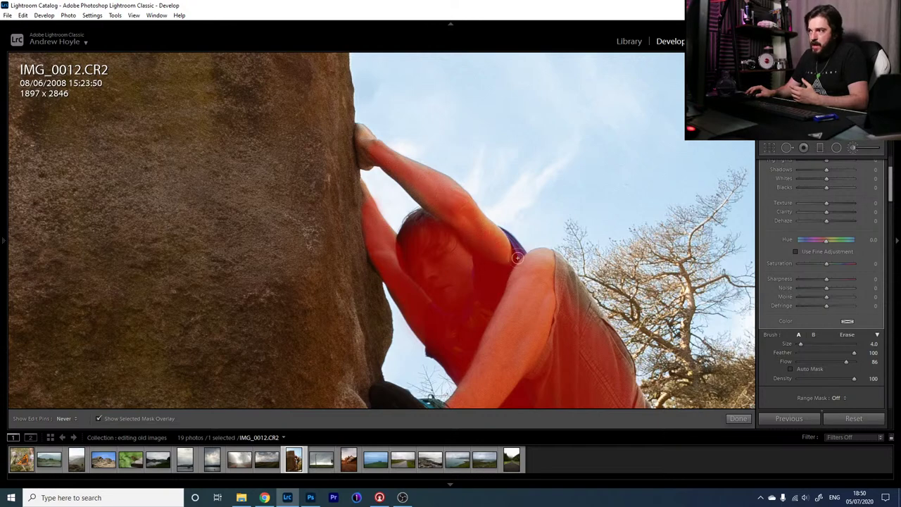
key("h")
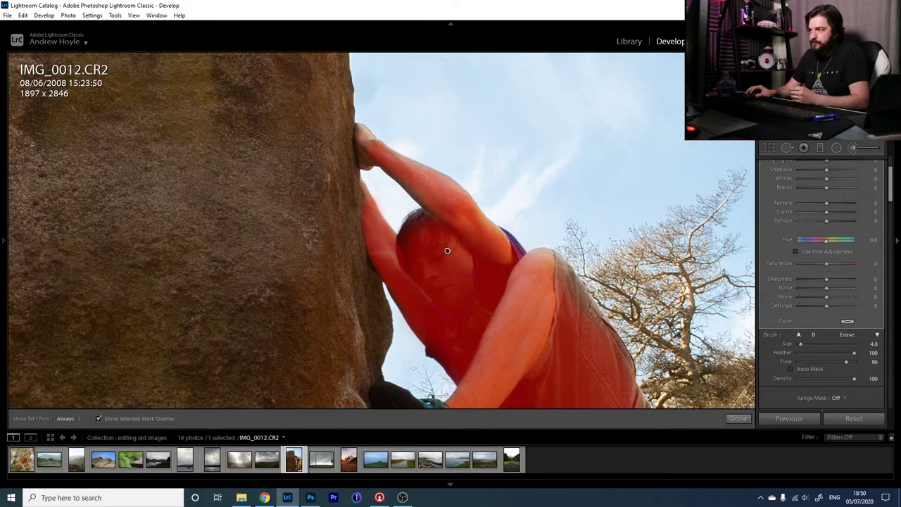
left_click(153, 418)
- Set the brush to Exposure 0.65, Highlights -8, Shadows 21, Whites 18, then close it
key("z")
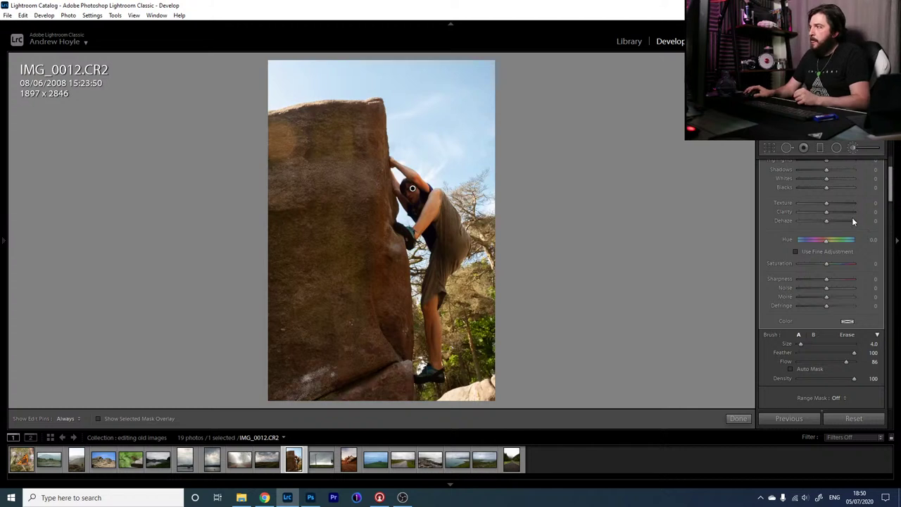
scroll(855, 221, "up", 2)
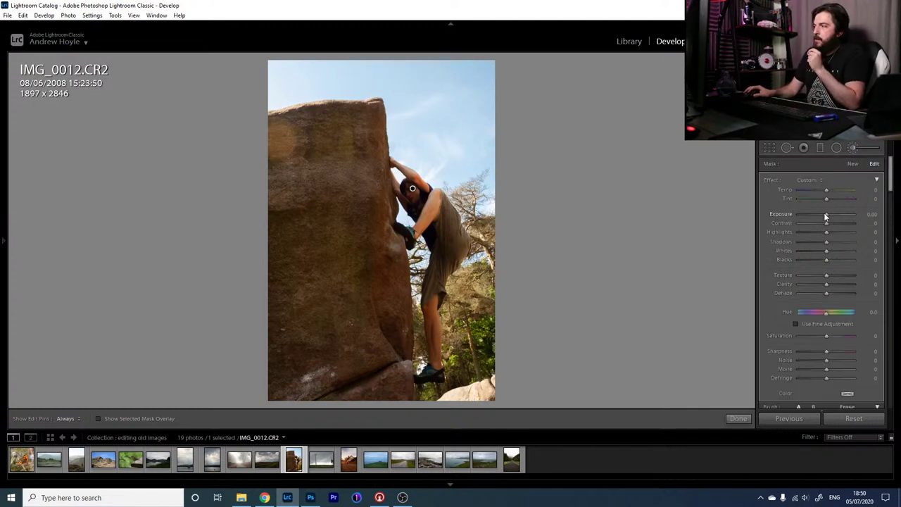
left_click_drag(825, 214, 829, 217)
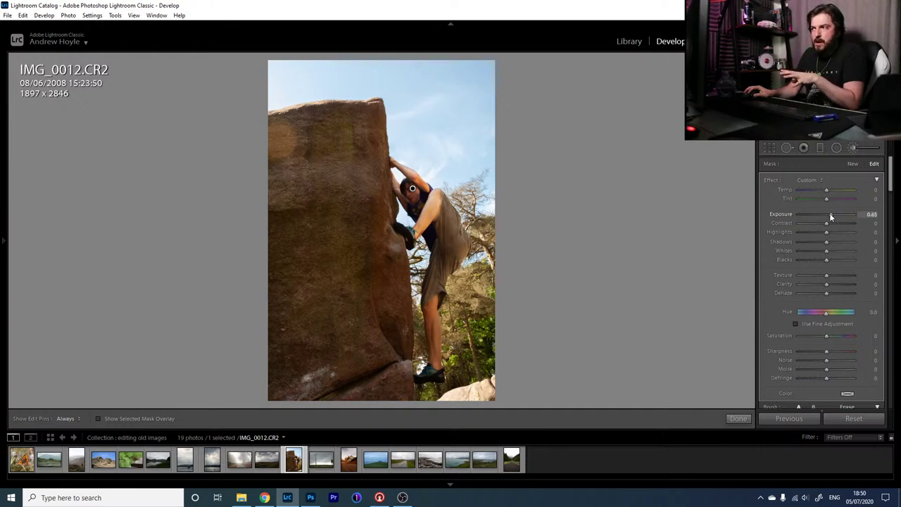
left_click_drag(830, 217, 831, 217)
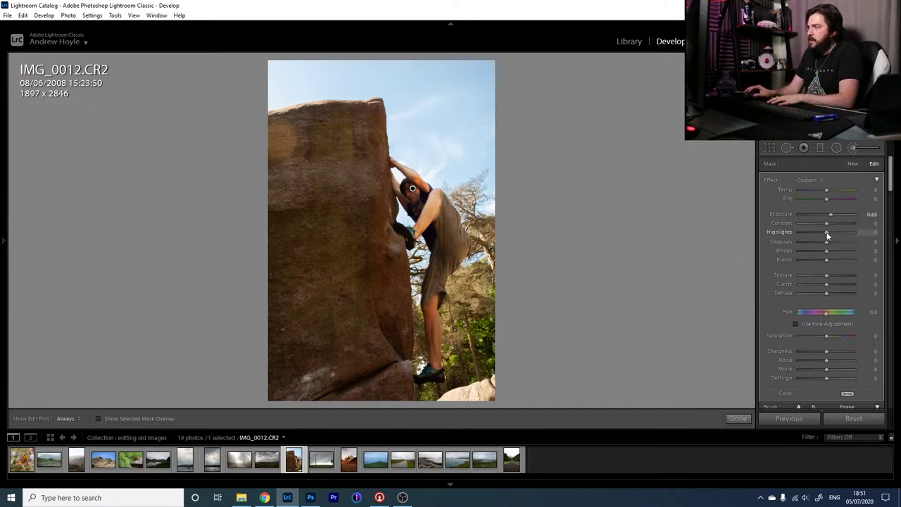
mouse_move(826, 242)
left_mouse_down()
mouse_move(843, 245)
mouse_move(817, 244)
mouse_move(832, 251)
left_mouse_up()
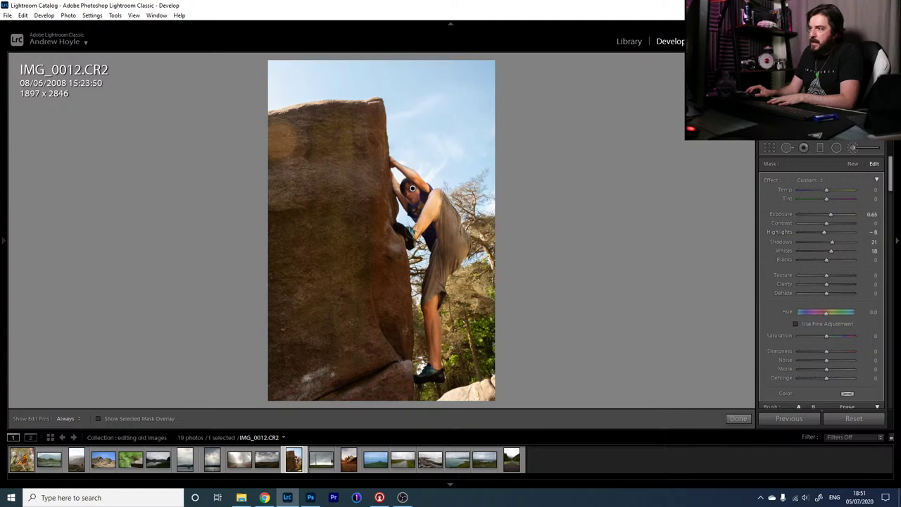
left_click(852, 148)
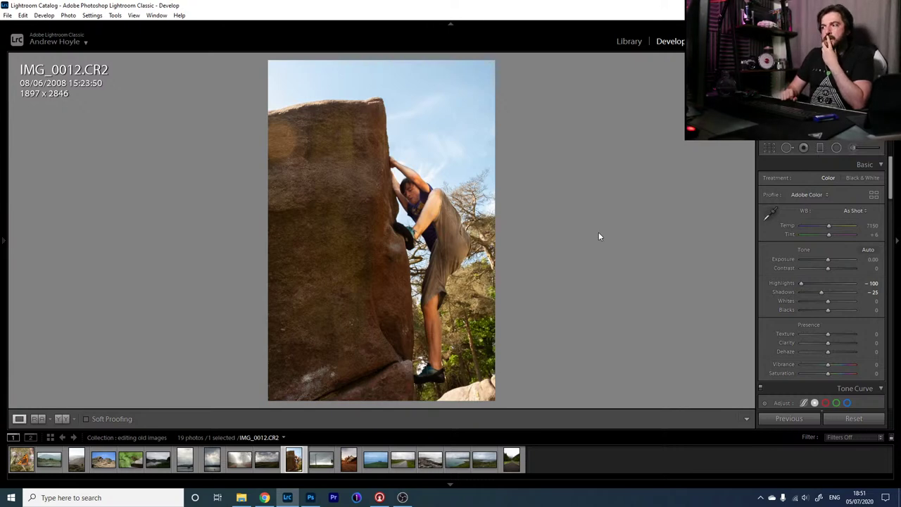
- Compare Before/After, then reselect the climber's brush mask and lower its Exposure to 0.24
key("backslash")
key("backslash")
key("backslash")
key("backslash")
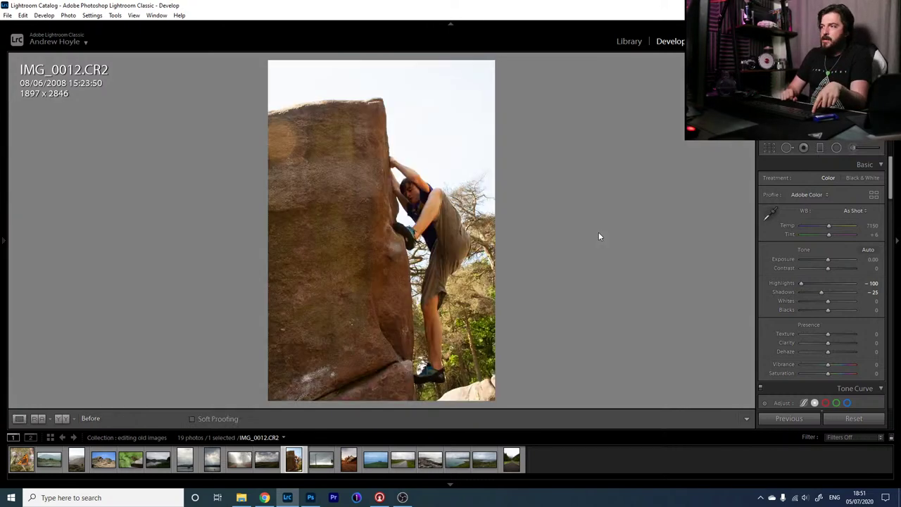
key("backslash")
key("backslash")
key("backslash")
key("backslash")
key("backslash")
key("backslash")
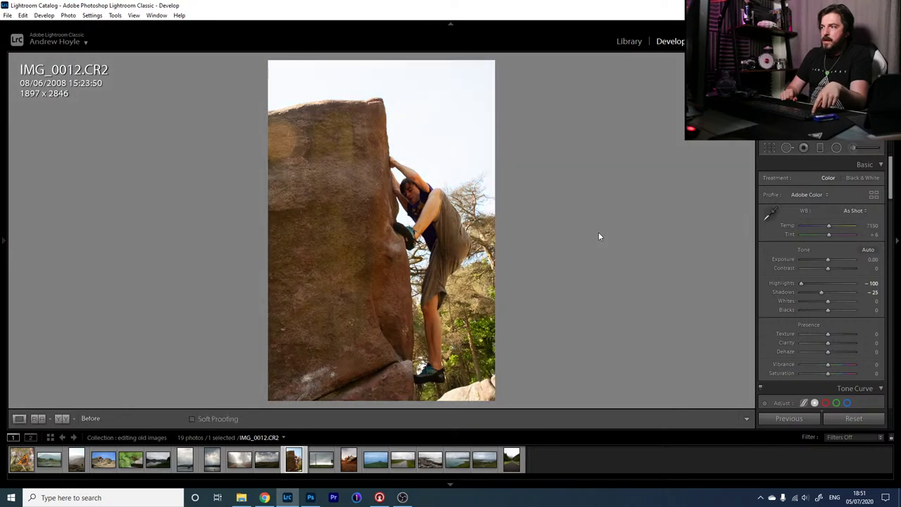
key("backslash")
key("backslash")
key("backslash")
key("backslash")
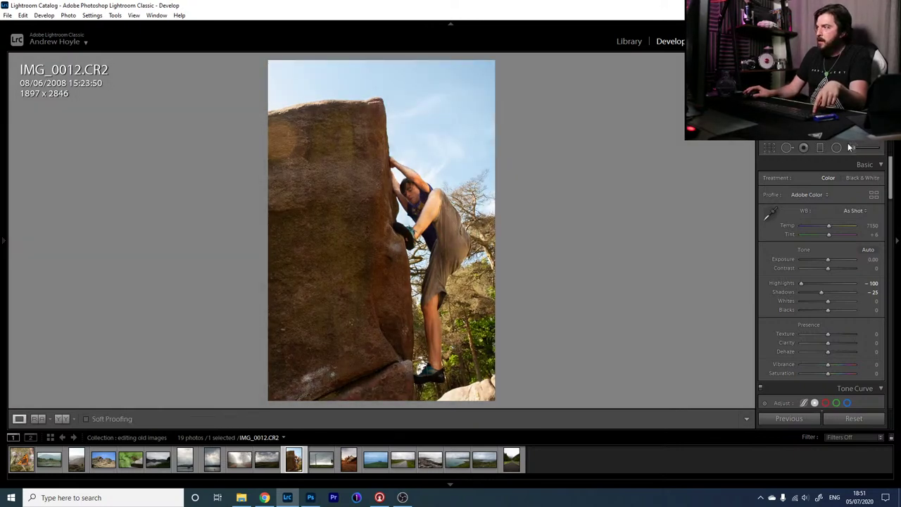
key("k")
left_click(414, 190)
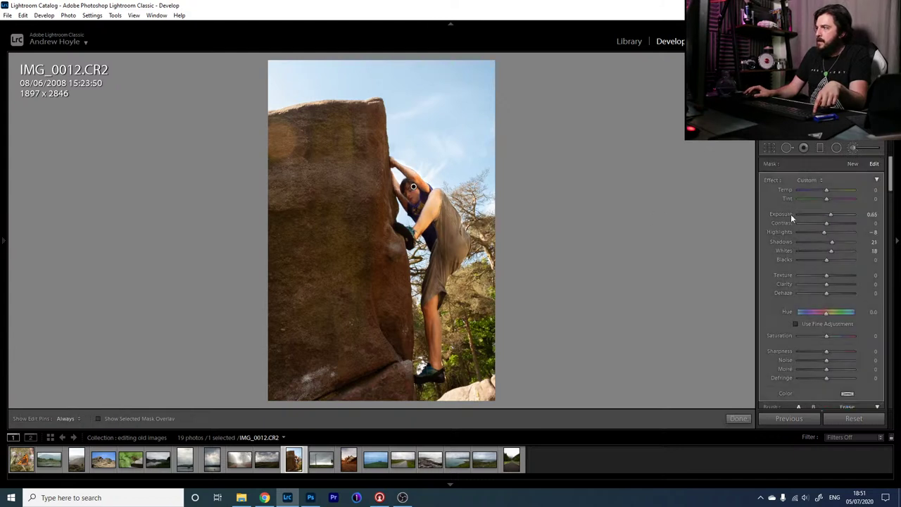
left_click_drag(831, 213, 828, 218)
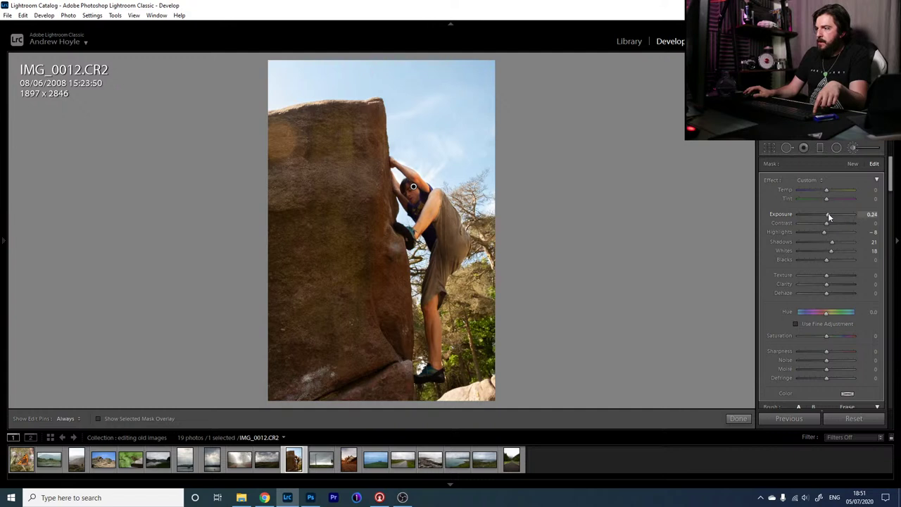
- Toggle the brush adjustment off and on to compare, leaving it on
scroll(784, 382, "down", 2)
scroll(779, 364, "up", 2)
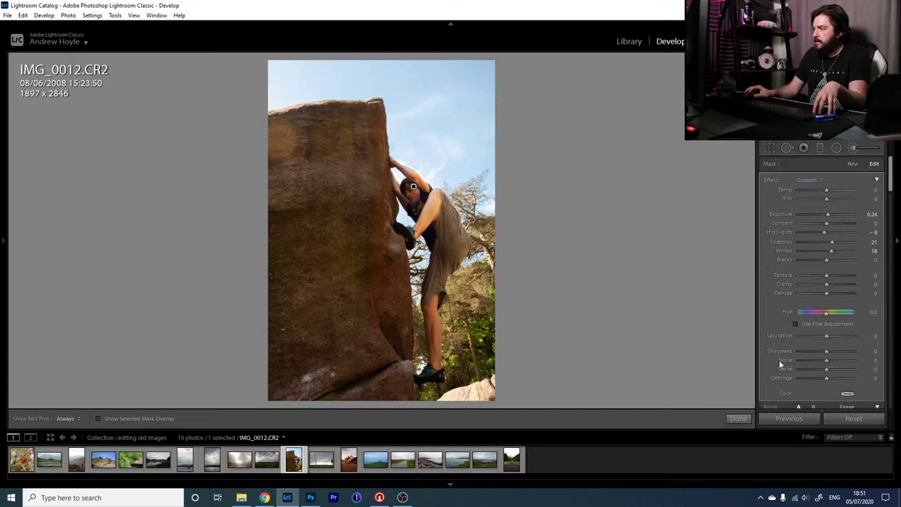
scroll(779, 361, "down", 3)
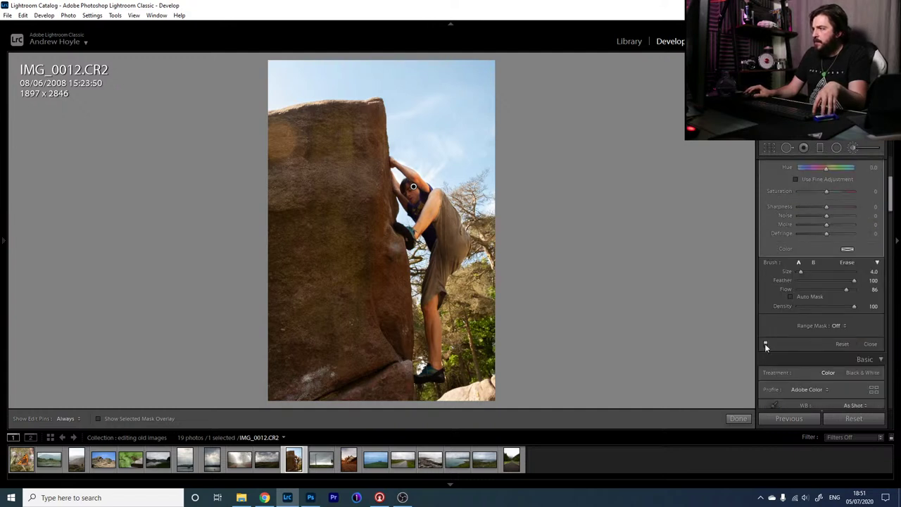
left_click(765, 343)
left_click(765, 344)
left_click(766, 343)
left_click(765, 344)
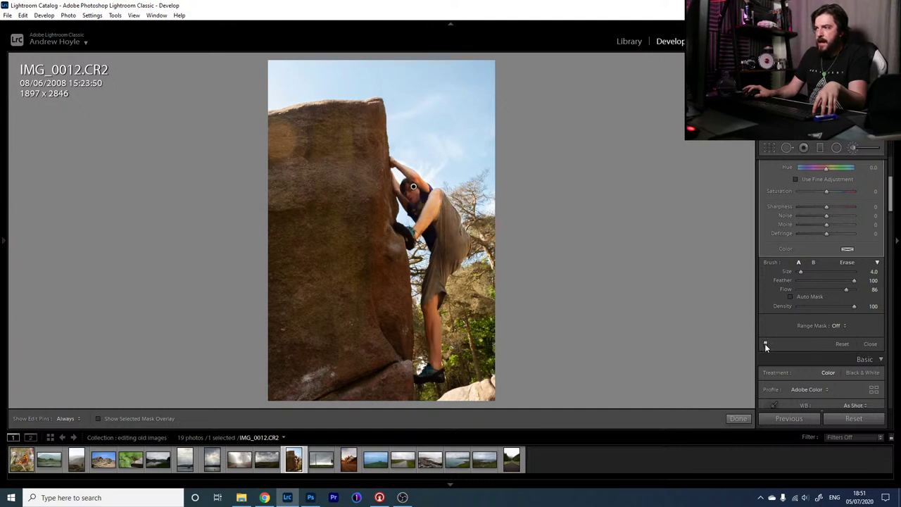
left_click(765, 344)
left_click(766, 344)
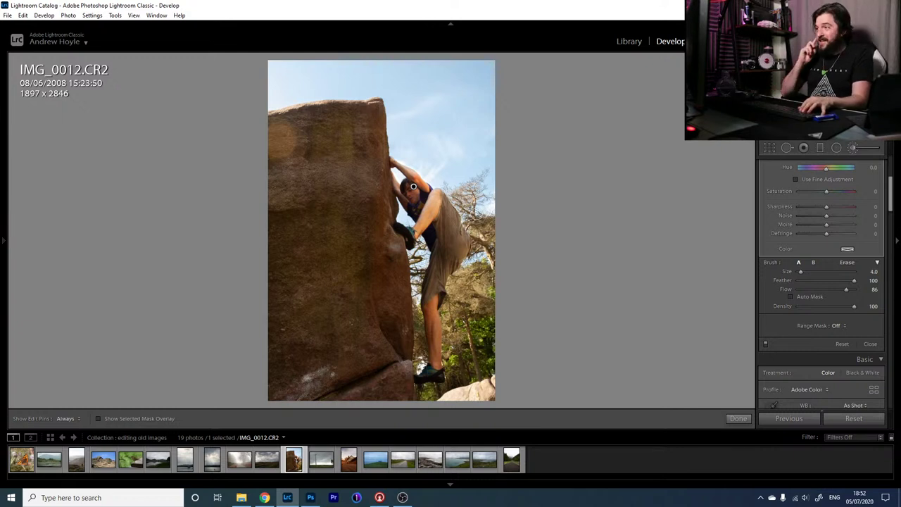
- Zoom in on the climber and paint a new brush mask over the face at Exposure 0.31
left_click(854, 148)
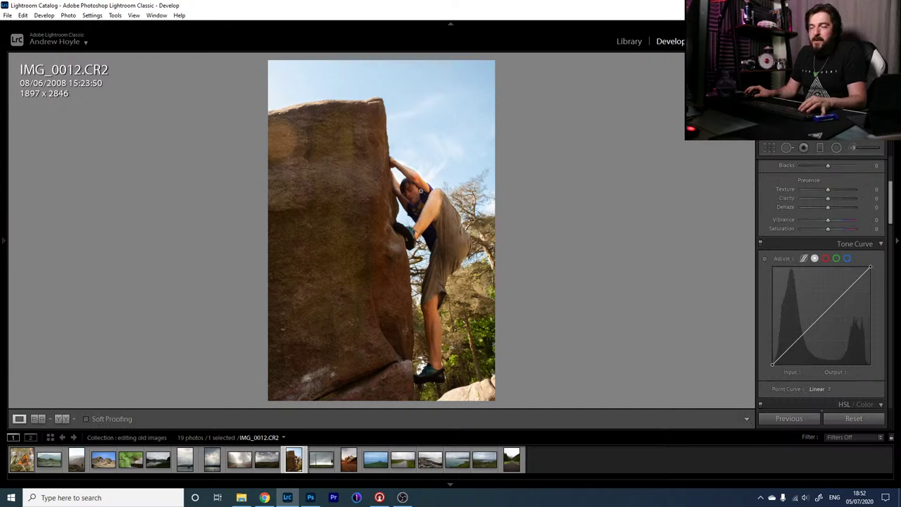
left_click(421, 191)
key("k")
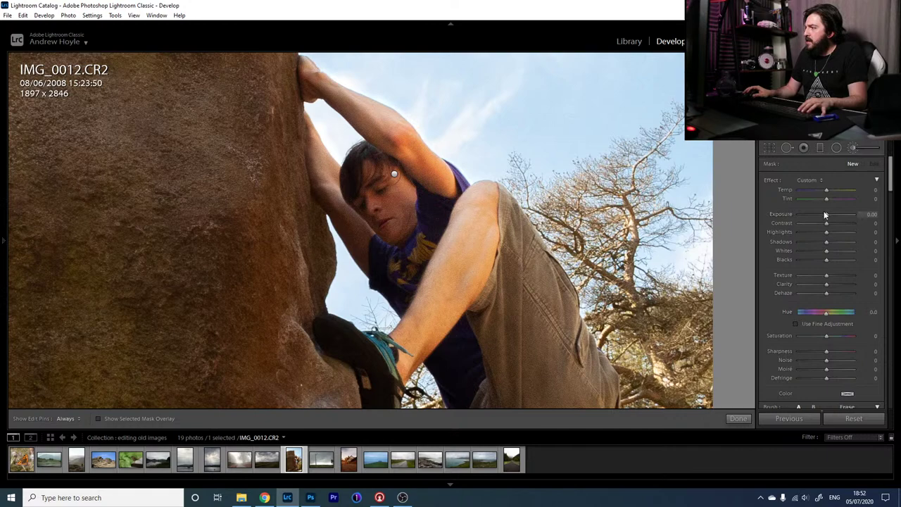
left_click_drag(826, 215, 831, 215)
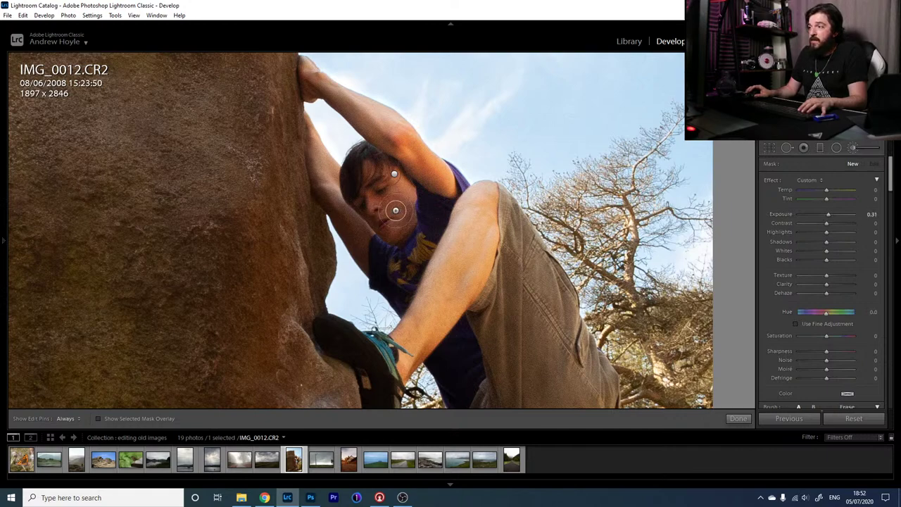
key("h")
mouse_move(396, 210)
left_mouse_down()
mouse_move(372, 171)
mouse_move(397, 197)
left_mouse_up()
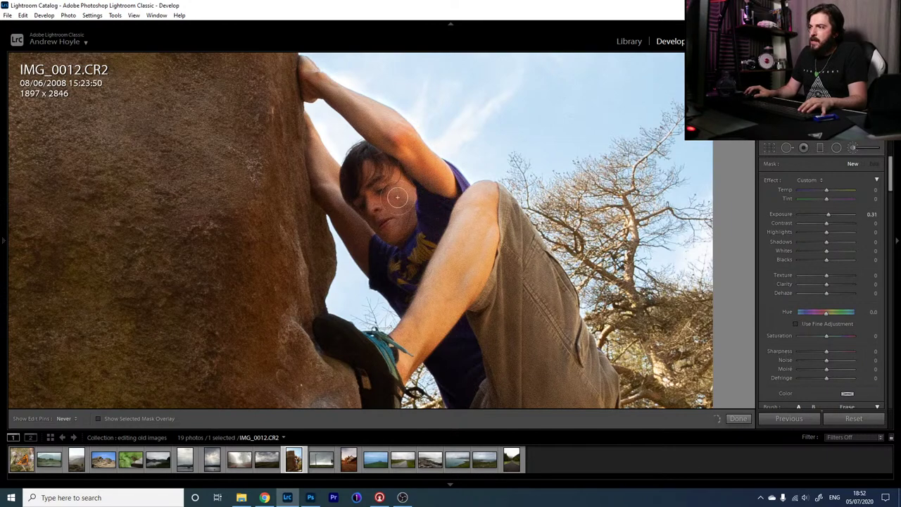
key("h")
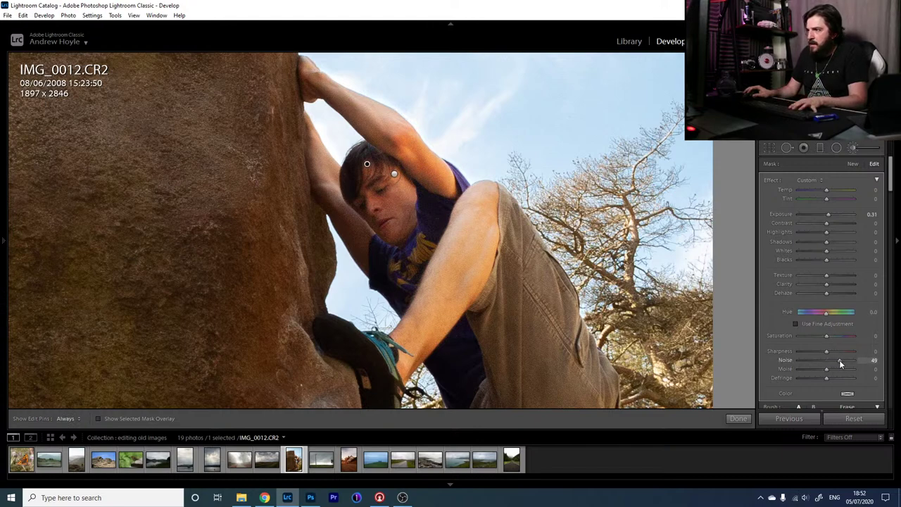
- Set the face mask's Noise to 35 and Sharpness to 3, then fit the photo in view
left_click_drag(839, 359, 844, 361)
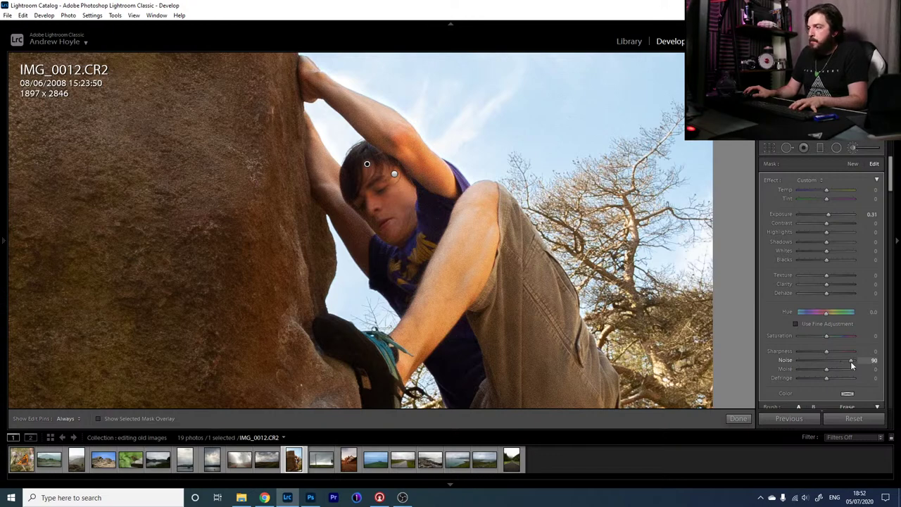
left_click_drag(864, 365, 834, 373)
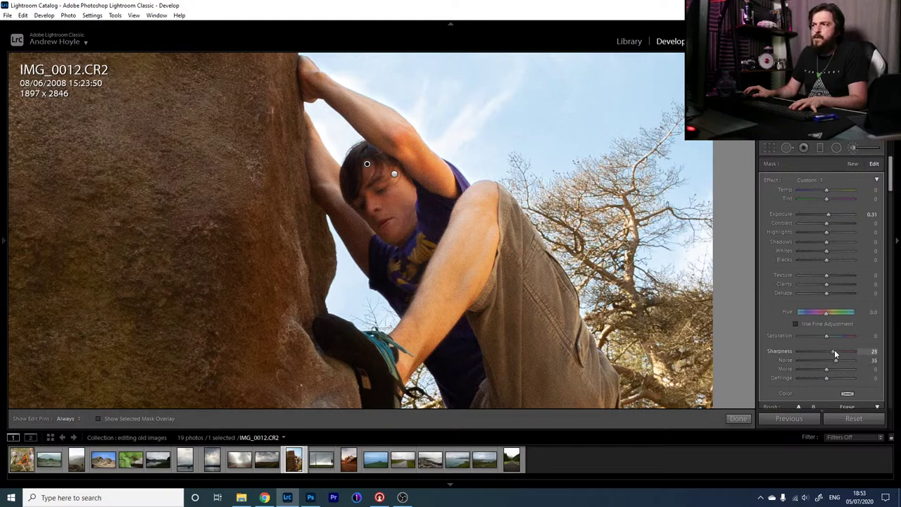
left_click_drag(835, 354, 859, 361)
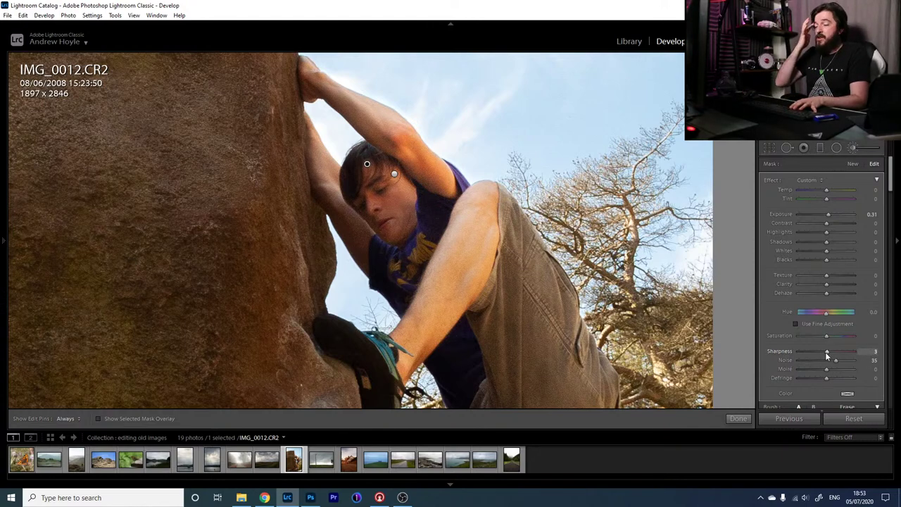
left_click(738, 419)
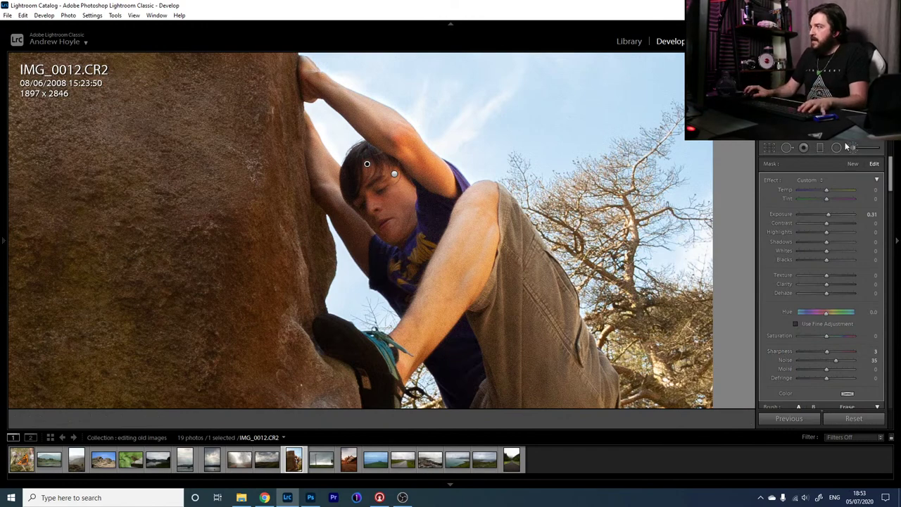
left_click(259, 220)
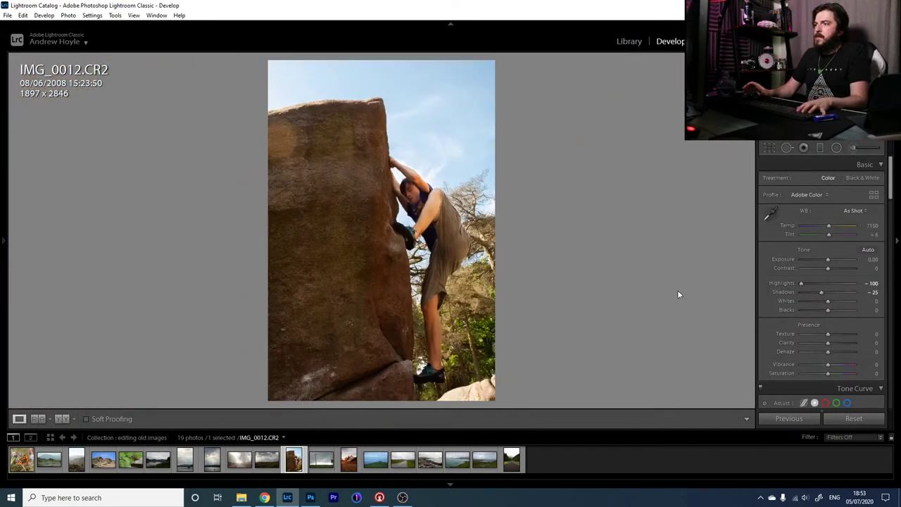
- Compare against the original, then open IMG_0012.CR2 in Adobe Photoshop 2020
key("backslash")
key("backslash")
key("backslash")
key("backslash")
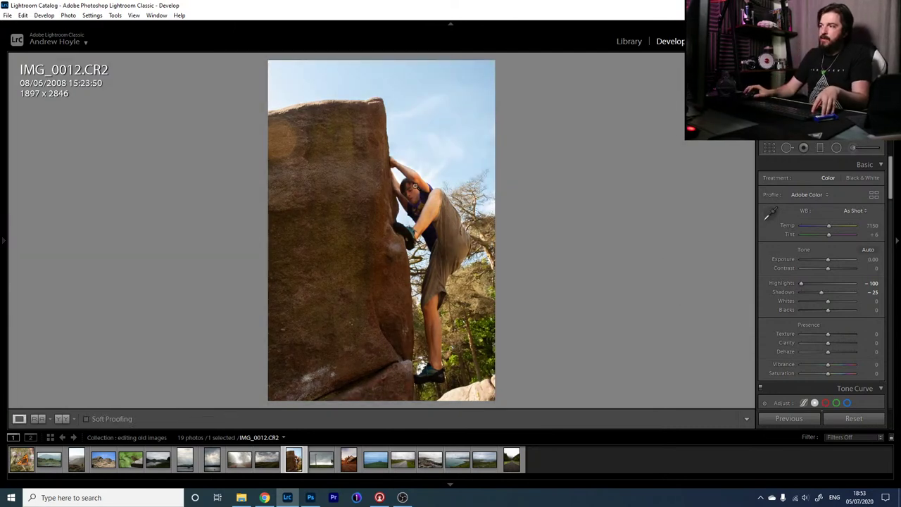
right_click(314, 204)
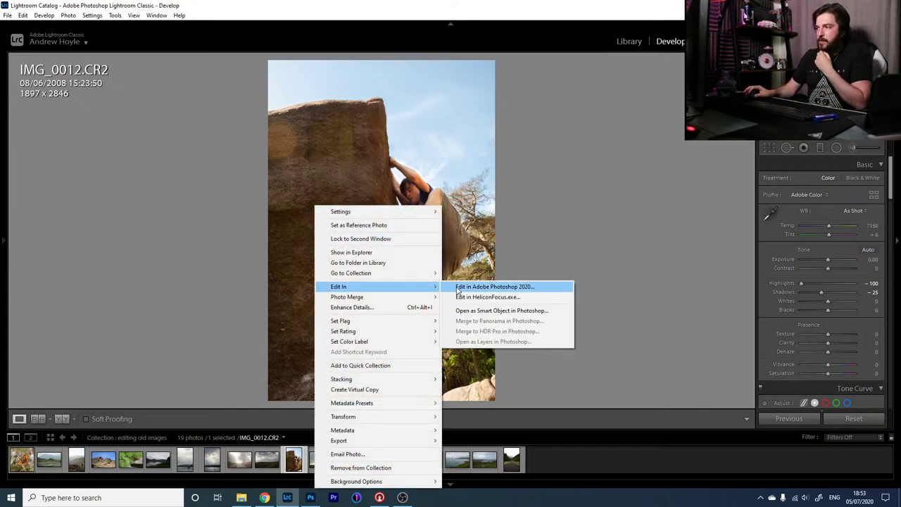
left_click(457, 287)
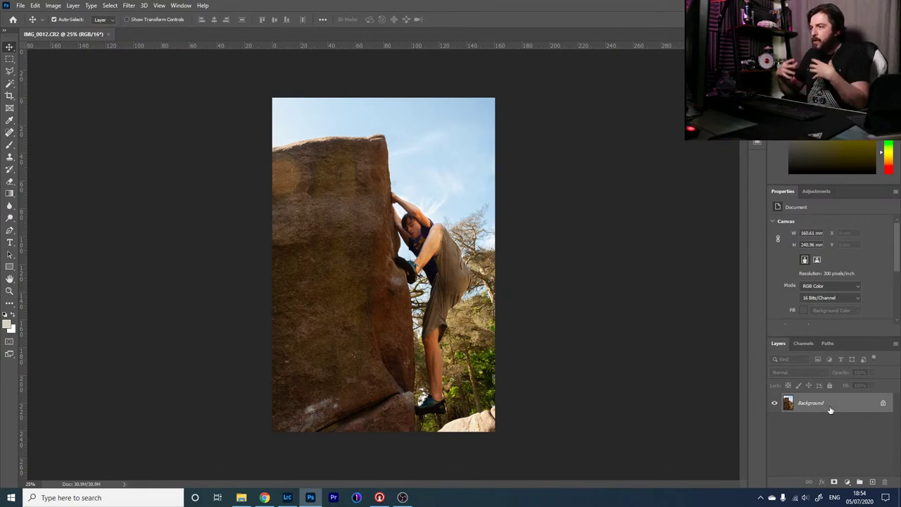
- Duplicate the Background layer into a Background copy layer above it
left_click_drag(838, 408, 874, 483)
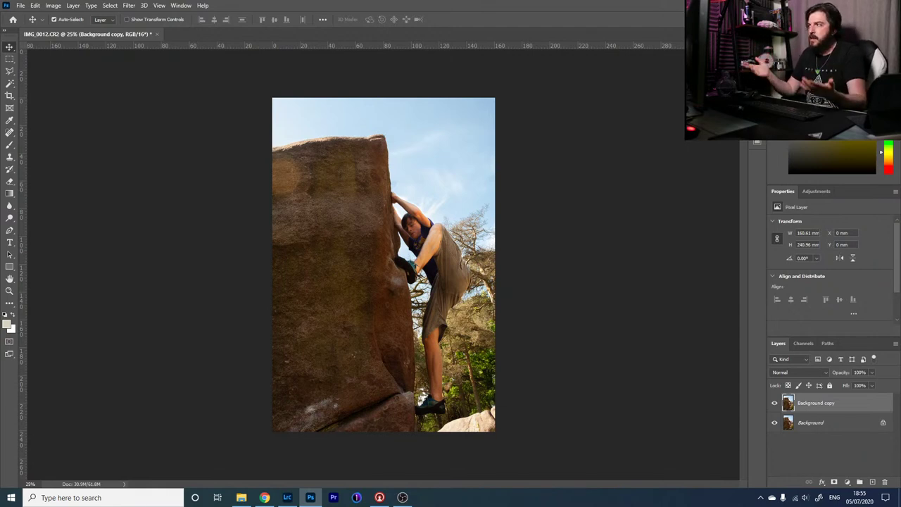
- Open the Actions panel and scroll to the PHLEARN Sun Flare orange flare actions
key("alt+F9")
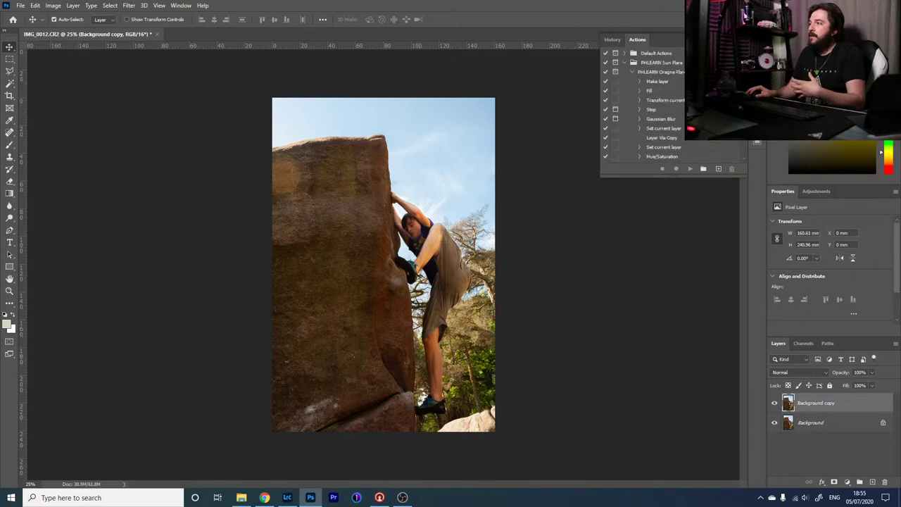
scroll(655, 95, "down", 2)
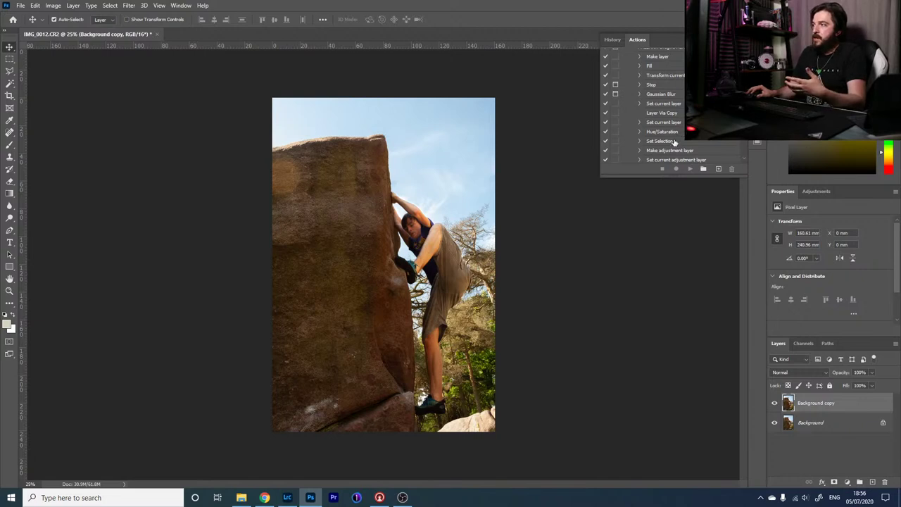
scroll(676, 127, "down", 2)
scroll(644, 106, "down", 10)
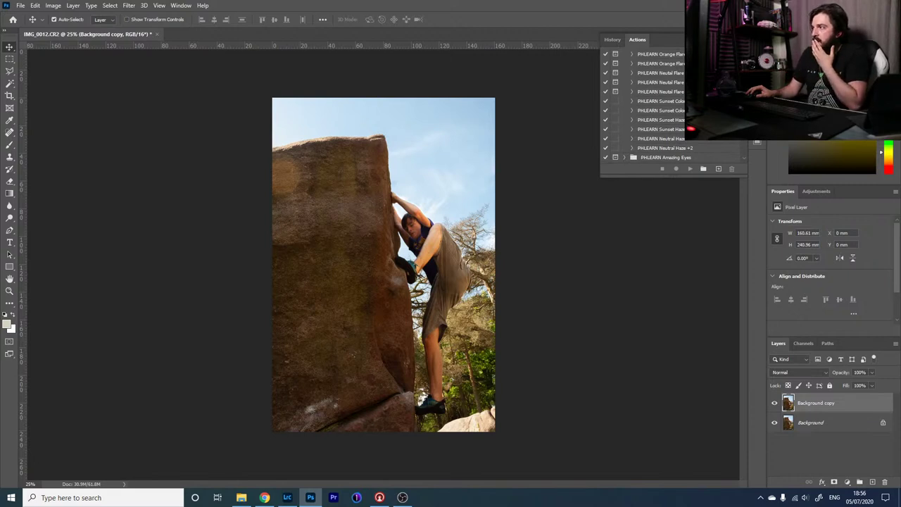
scroll(655, 105, "down", 1)
scroll(706, 154, "up", 12)
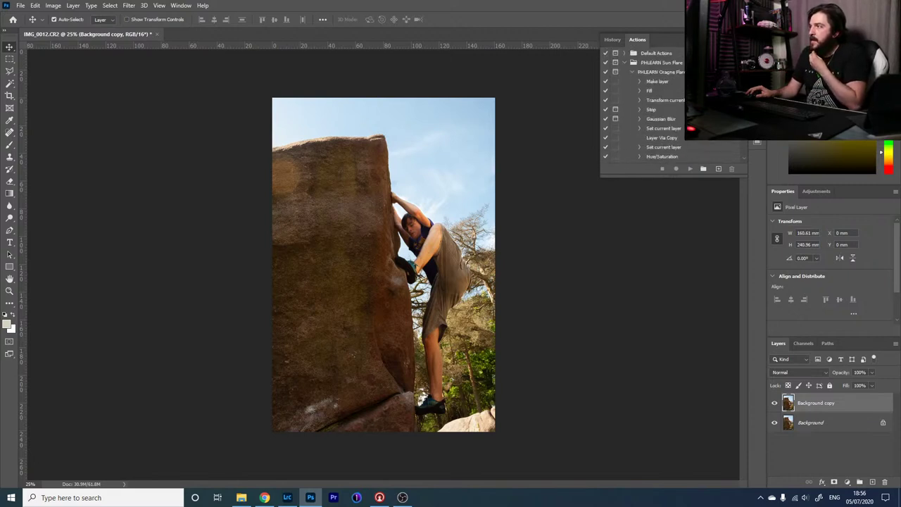
- Run the Orange Flare action, accepting its 600.2 pixel Gaussian Blur
left_click(690, 168)
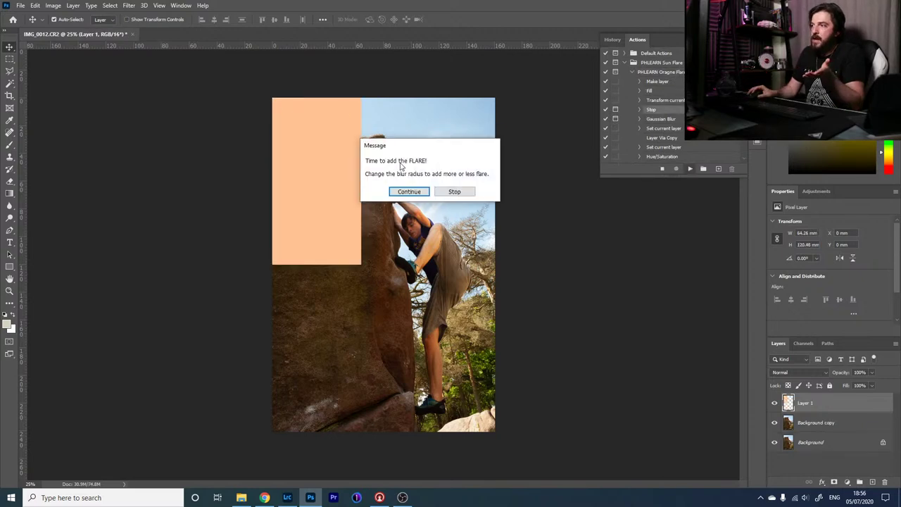
left_click(410, 191)
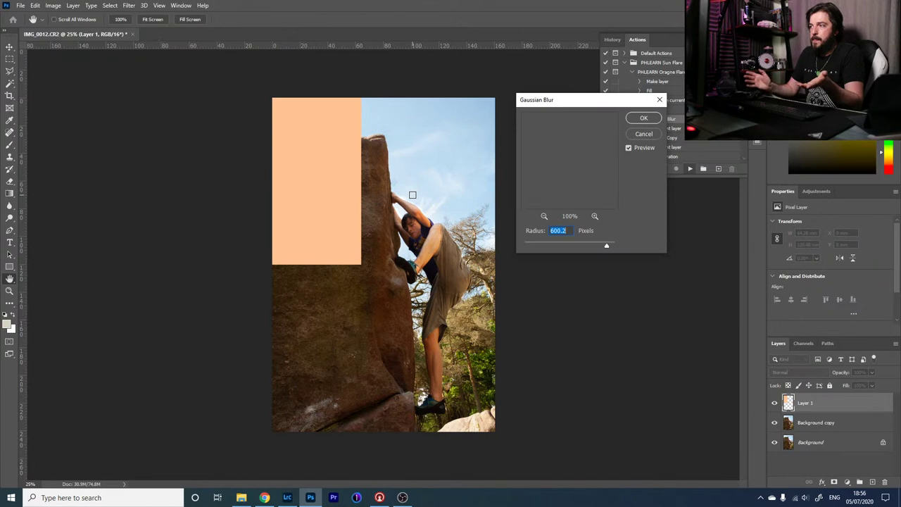
left_click(644, 118)
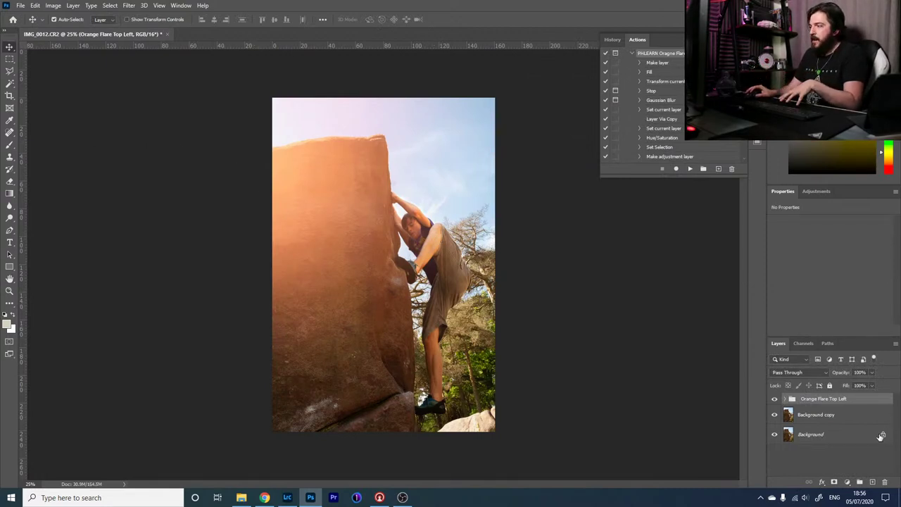
- Close the Actions panel and set the Orange Flare Top Left group to 48% opacity
key("alt+F9")
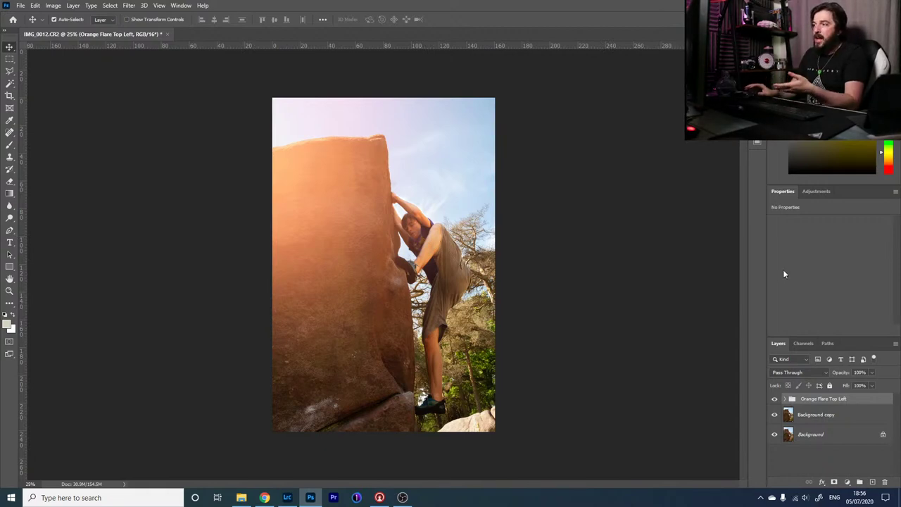
left_click(873, 372)
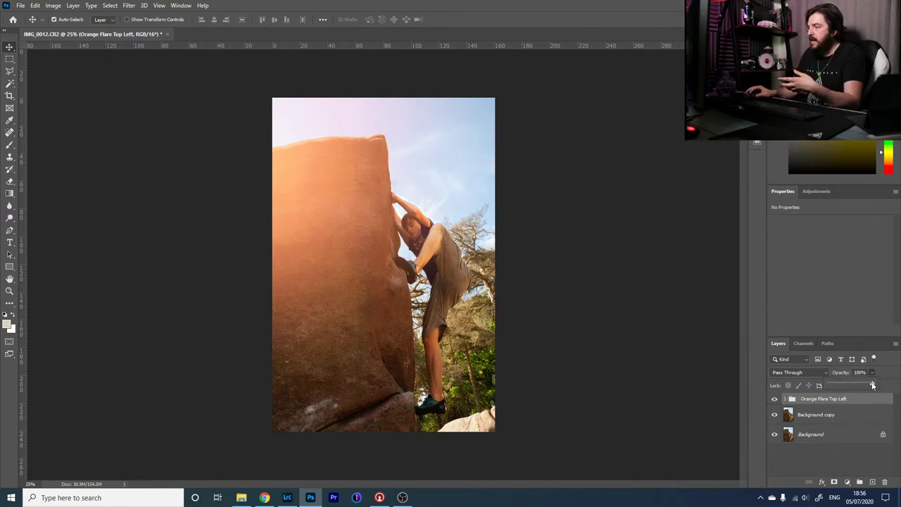
left_click_drag(874, 385, 854, 383)
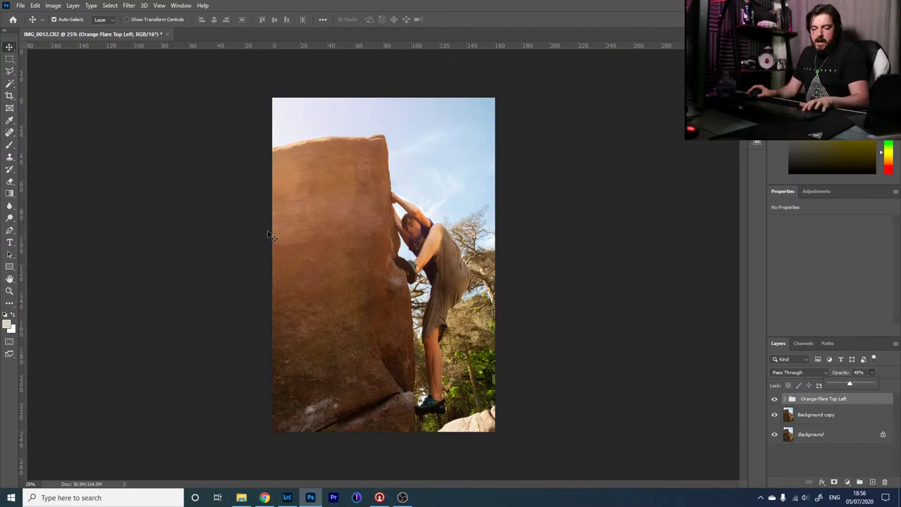
- Reposition the flare over the rock's upper left and scale it to 120%
key("ctrl+t")
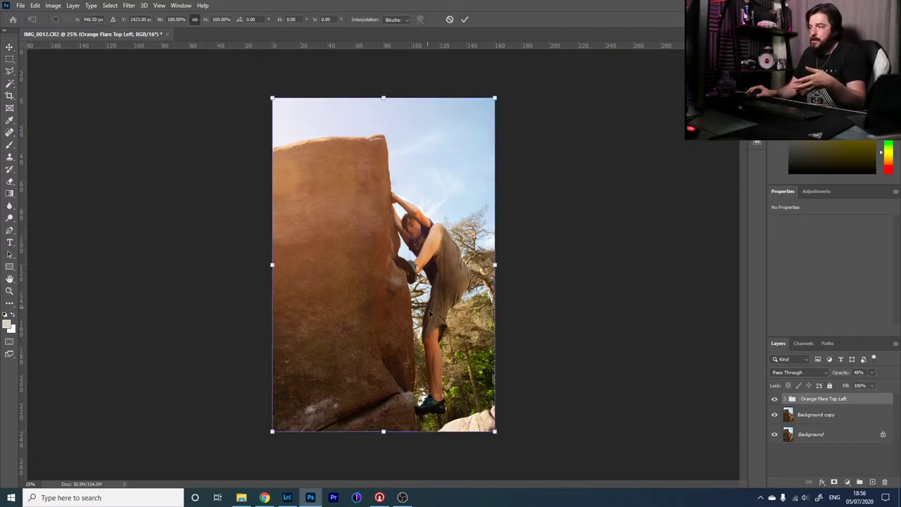
left_click_drag(436, 325, 434, 309)
left_click_drag(415, 241, 459, 358)
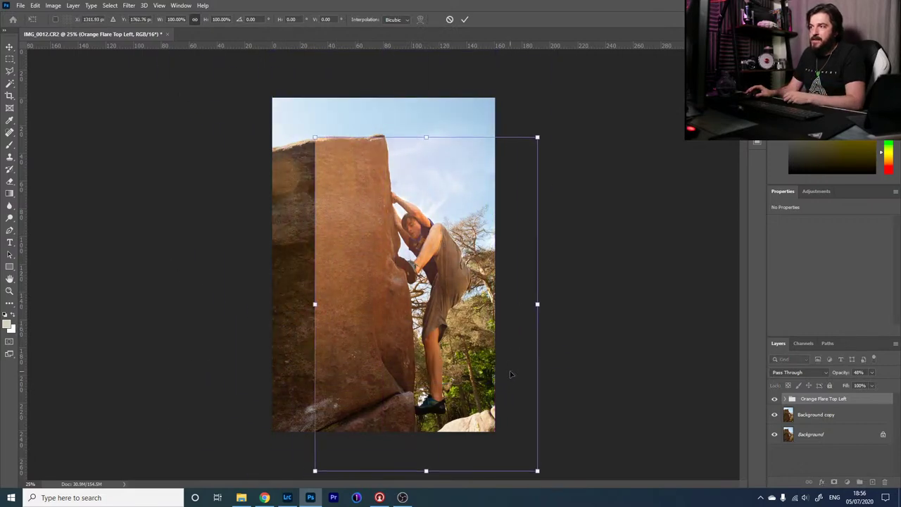
left_click(465, 19)
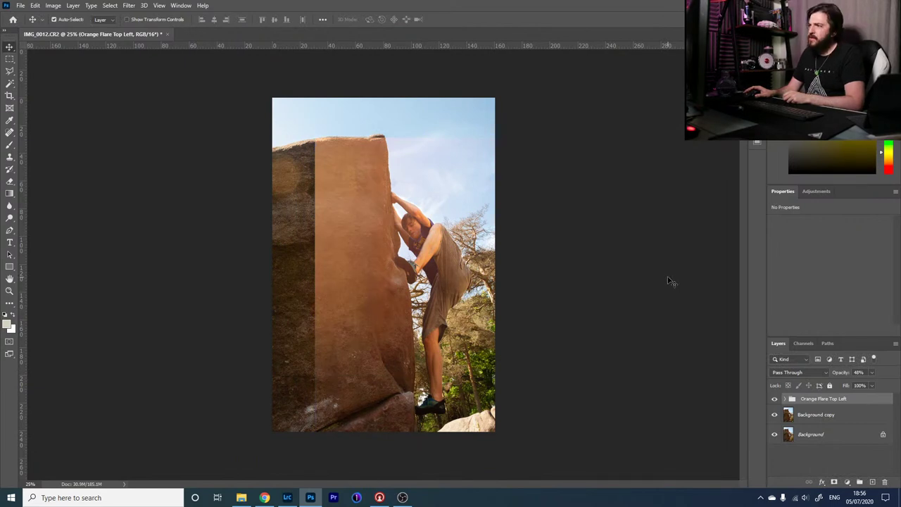
key("ctrl+t")
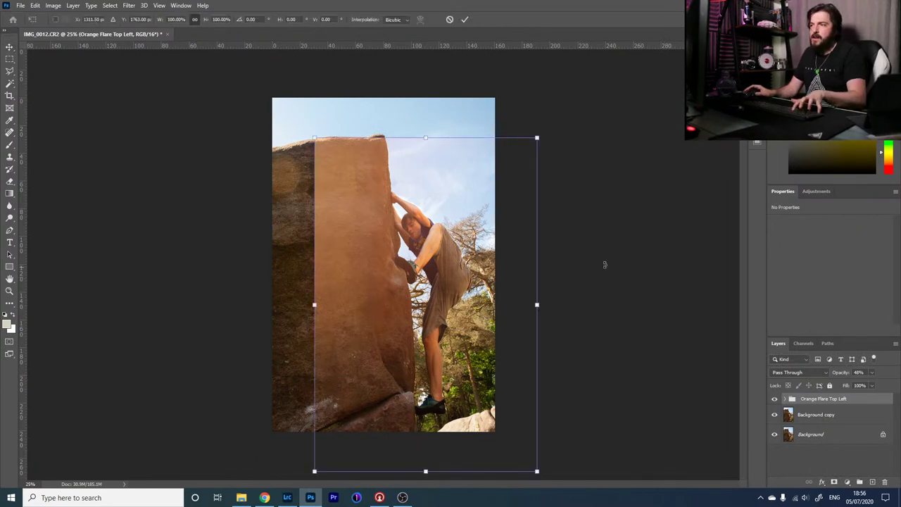
left_click_drag(500, 316, 438, 211)
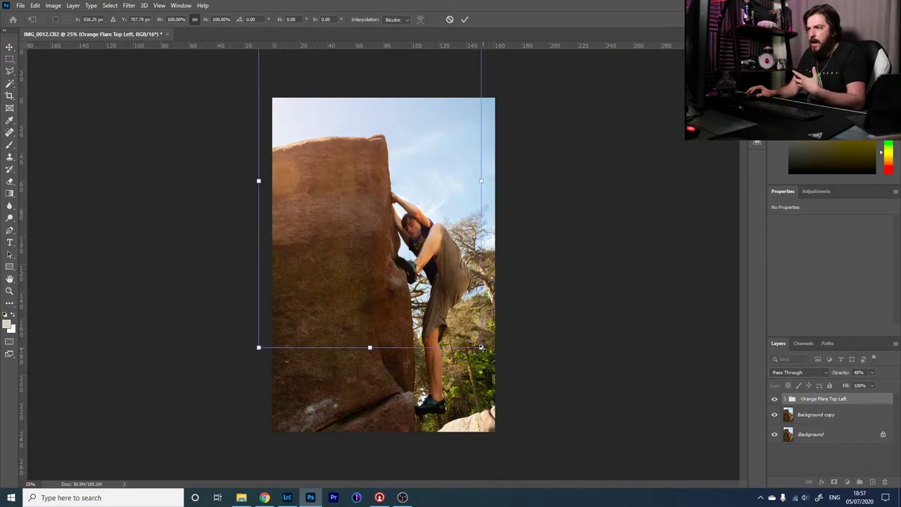
left_click_drag(482, 347, 518, 357)
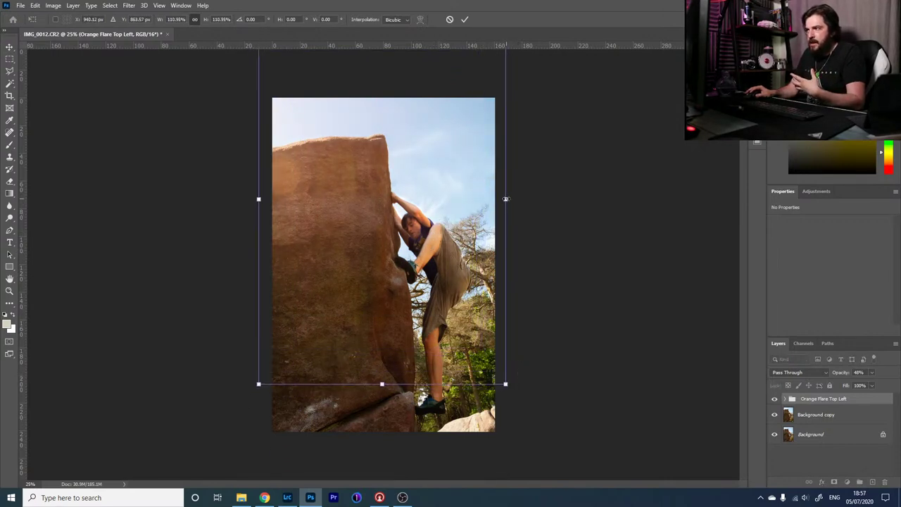
left_click_drag(506, 200, 525, 200)
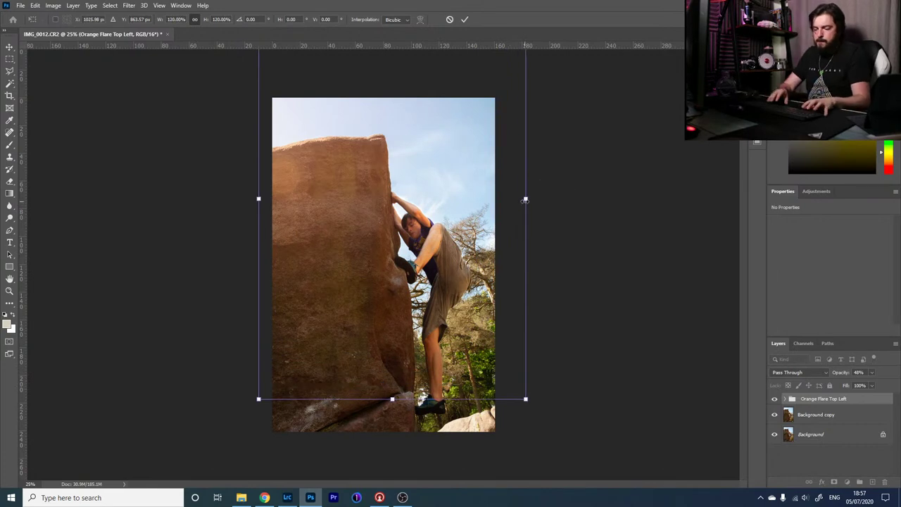
key("Return")
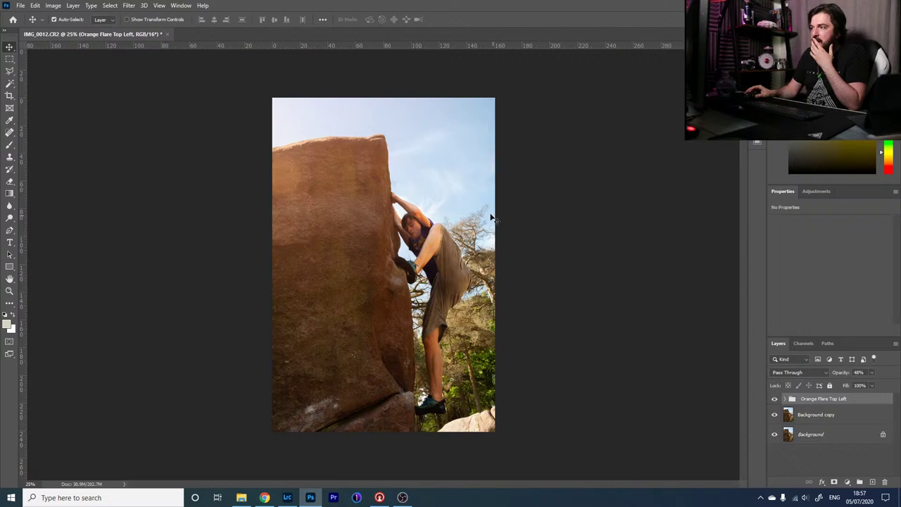
- Toggle the Orange Flare Top Left group's visibility to compare the photo with and without it
left_click(775, 400)
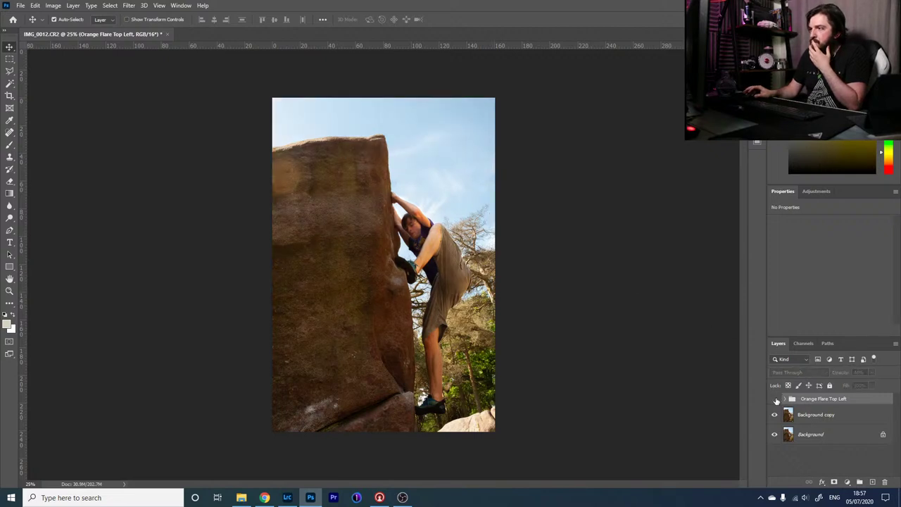
left_click(776, 400)
left_click(776, 400)
left_click(776, 400)
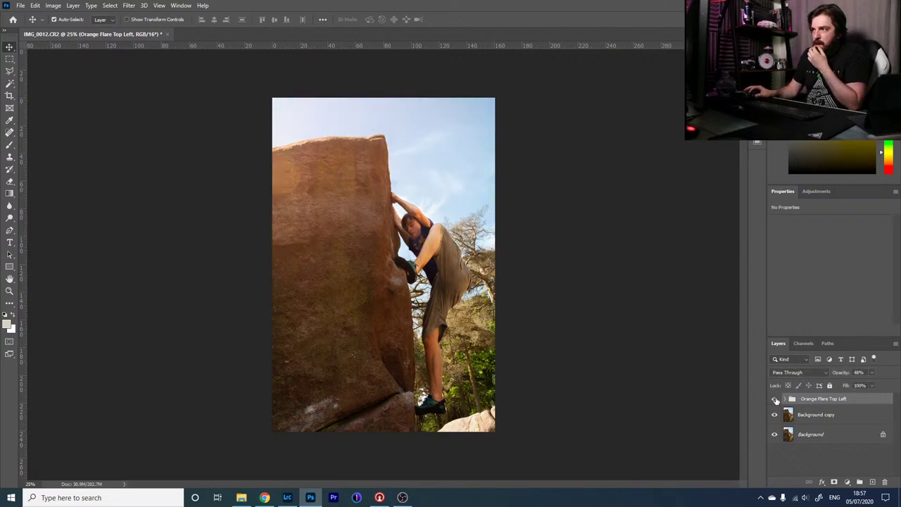
left_click(776, 400)
left_click(776, 400)
left_click(776, 400)
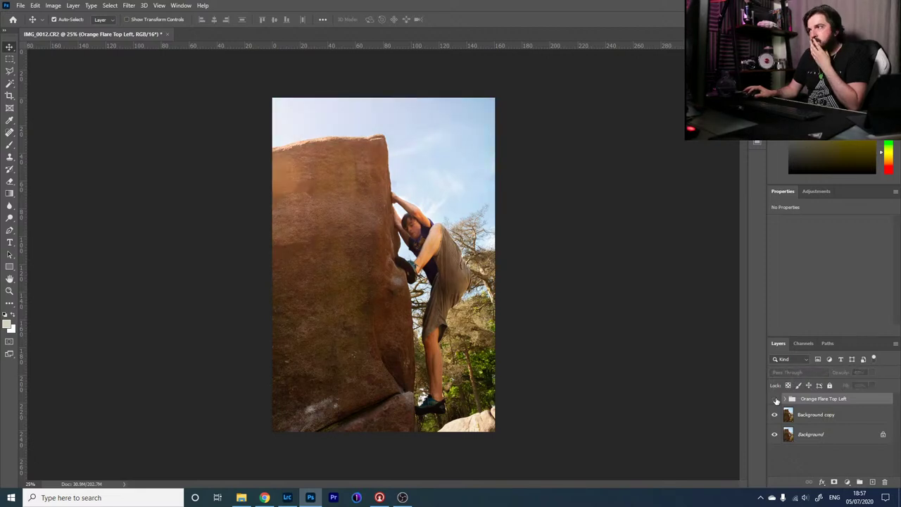
left_click(776, 400)
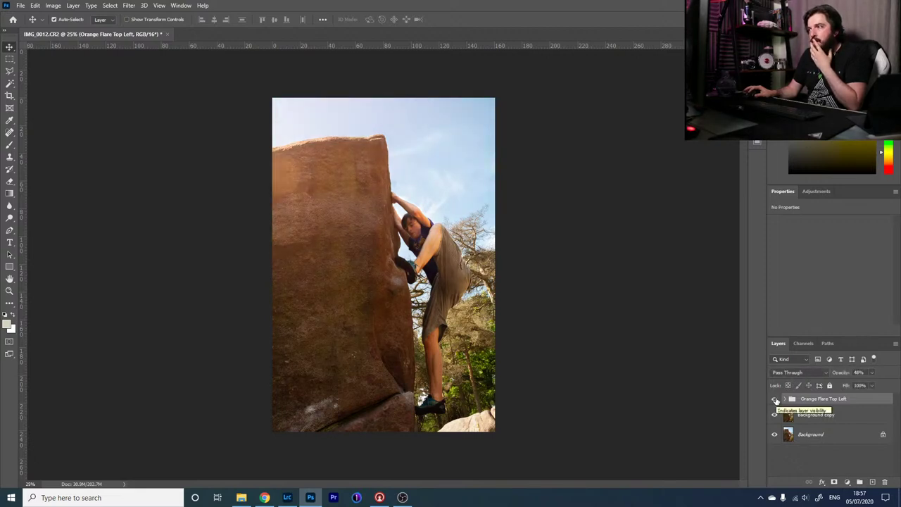
- Set the flare group's opacity to 17%, compare again, and deselect all layers
left_click_drag(869, 385, 859, 385)
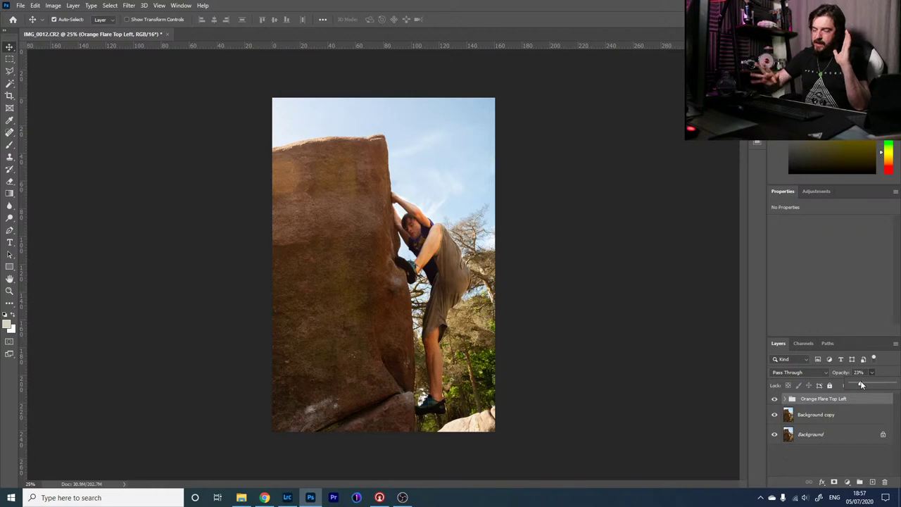
left_click_drag(860, 385, 894, 384)
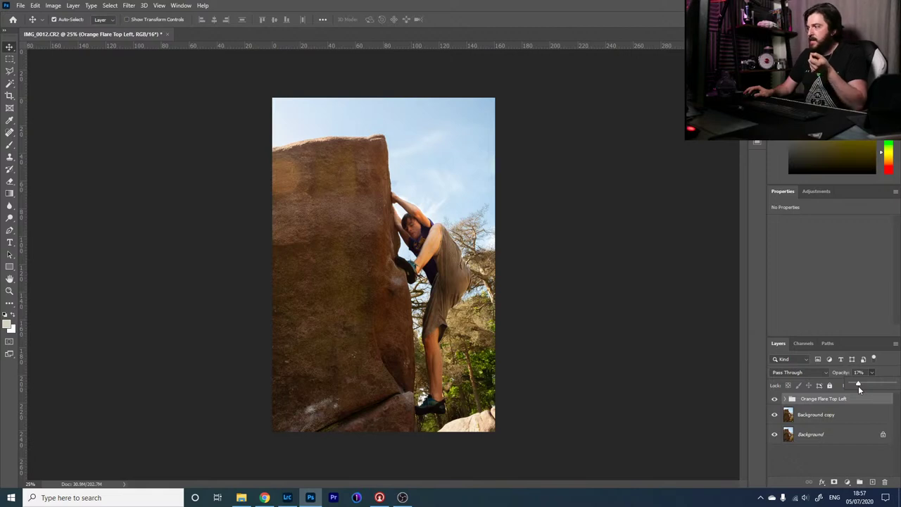
left_click(775, 399)
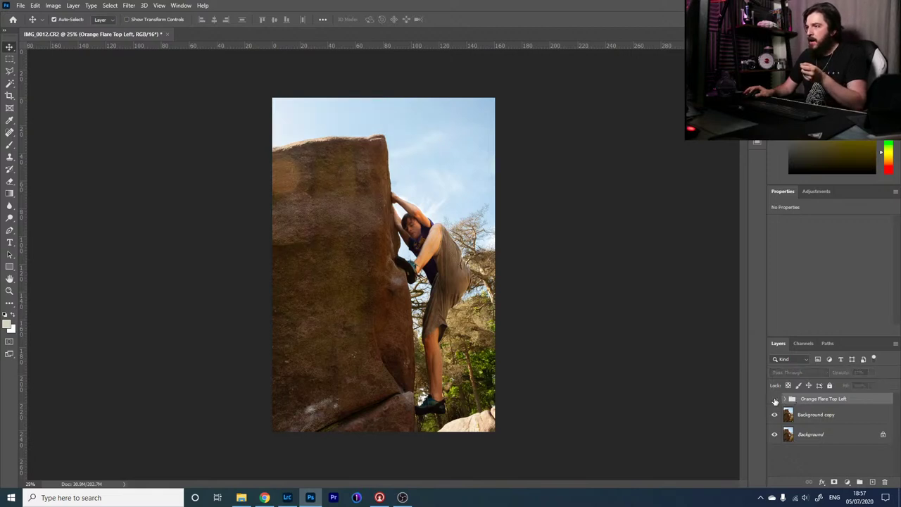
left_click(774, 400)
left_click(774, 399)
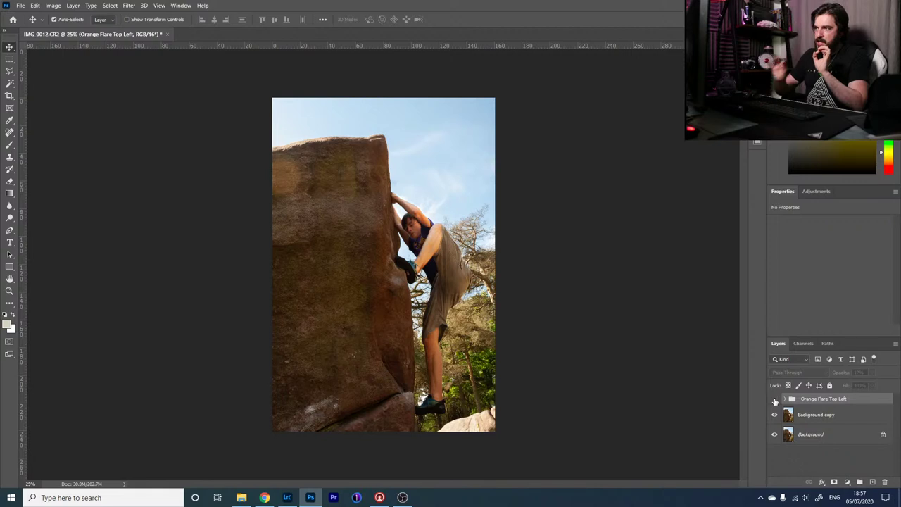
left_click(775, 400)
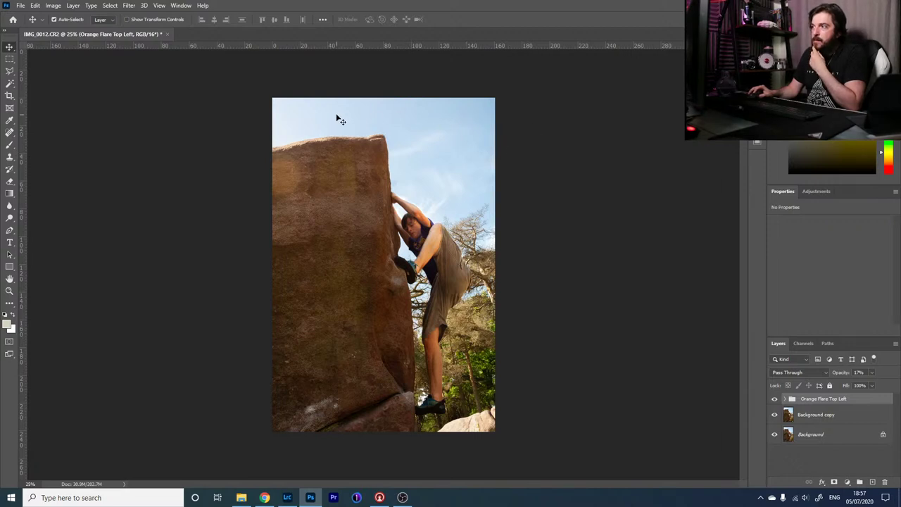
left_click(838, 458)
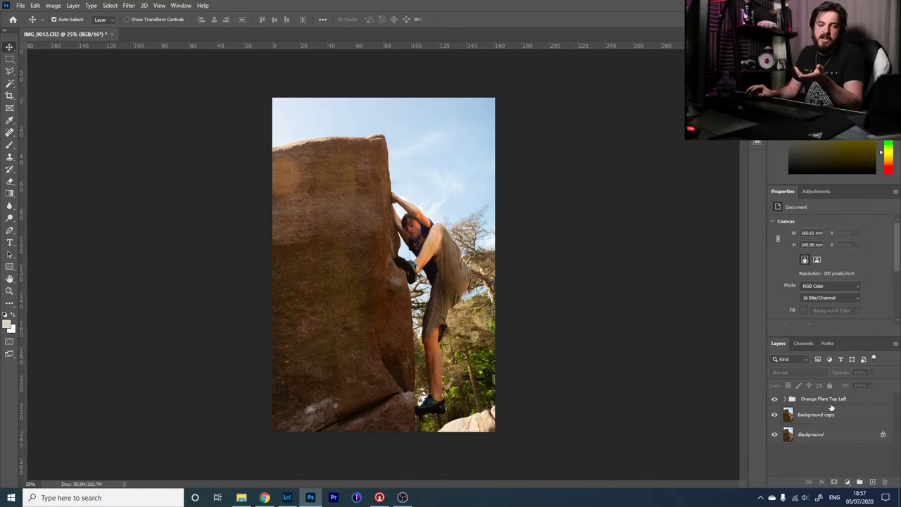
- Add an empty Layer 2 and switch to the Brush tool
left_click(872, 483)
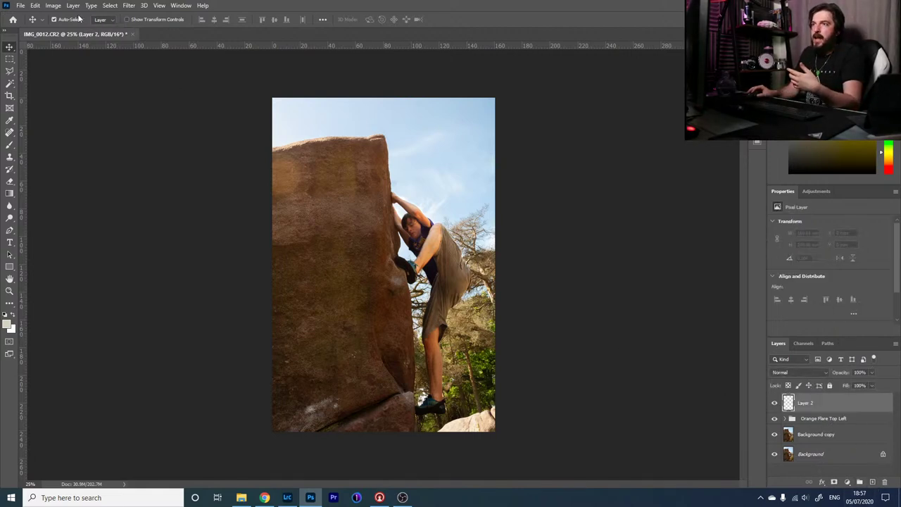
key("b")
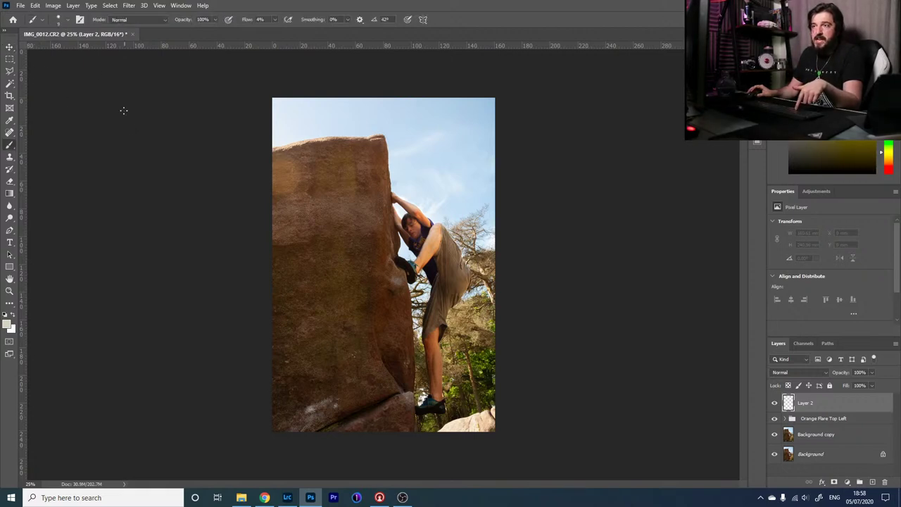
left_click(132, 21)
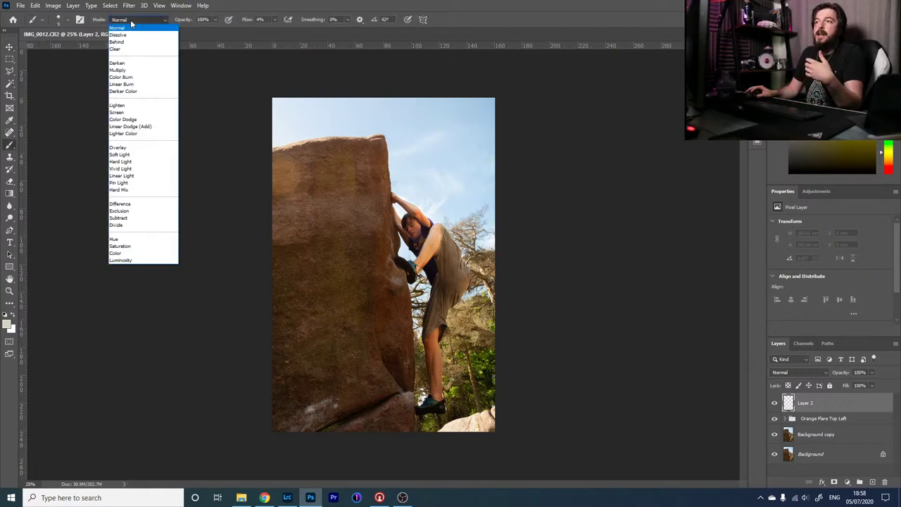
left_click(74, 22)
- Load the 2500 px Clouds & Skies 04 brush from the Joel Grimes – Clouds and Skies set
left_click(68, 21)
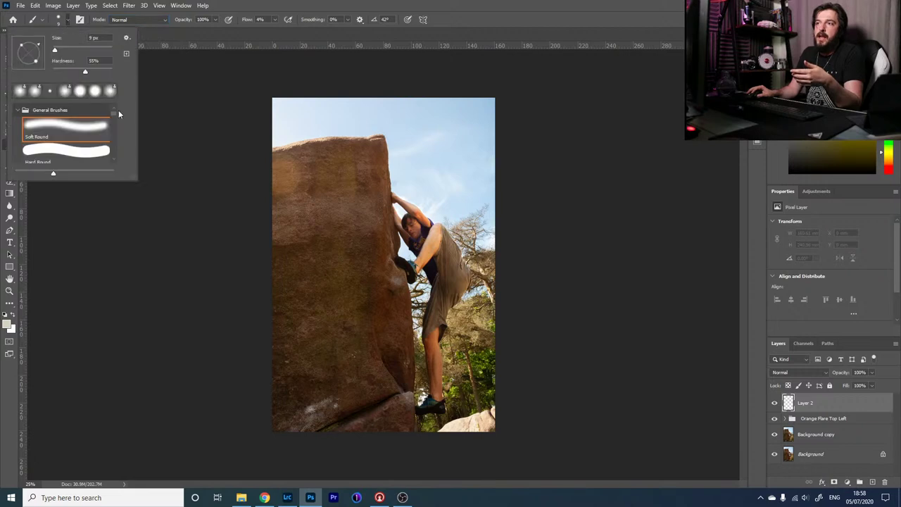
left_click(18, 110)
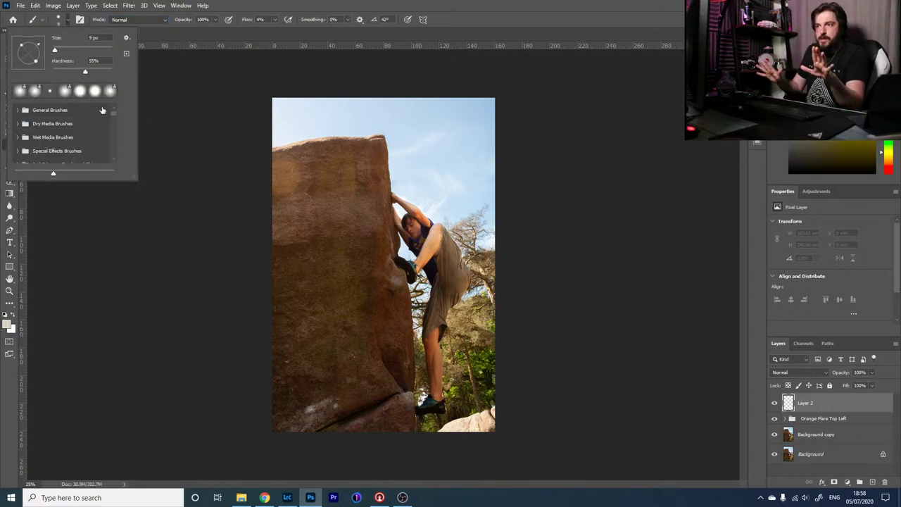
scroll(112, 159, "down", 1)
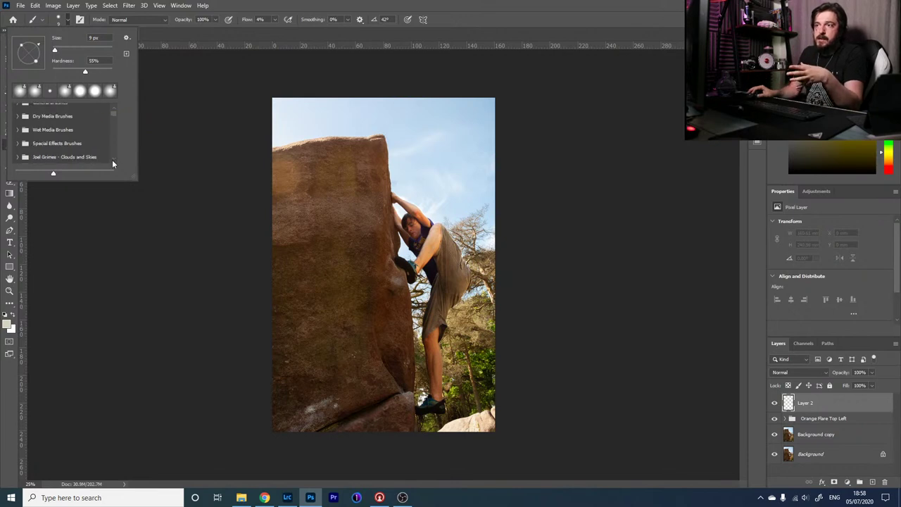
left_click(18, 159)
scroll(115, 160, "down", 3)
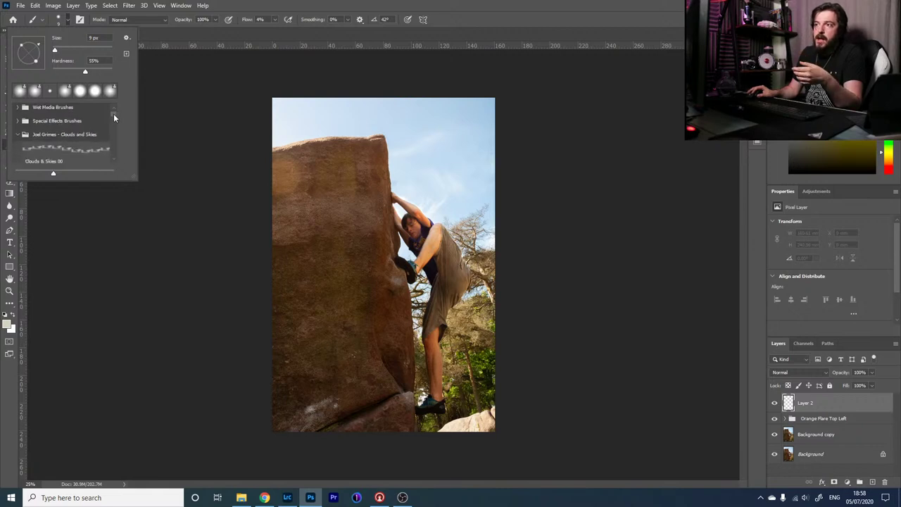
scroll(113, 113, "down", 2)
scroll(116, 120, "down", 1)
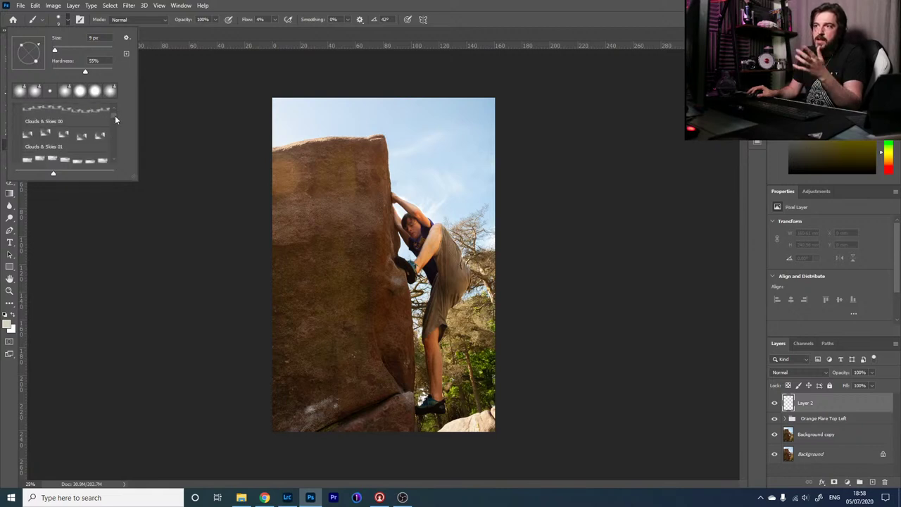
scroll(115, 119, "down", 3)
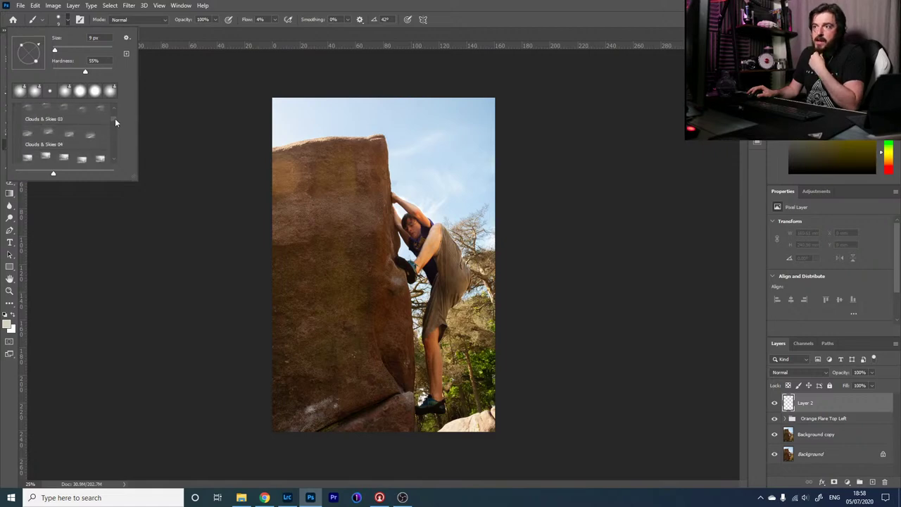
left_click(70, 134)
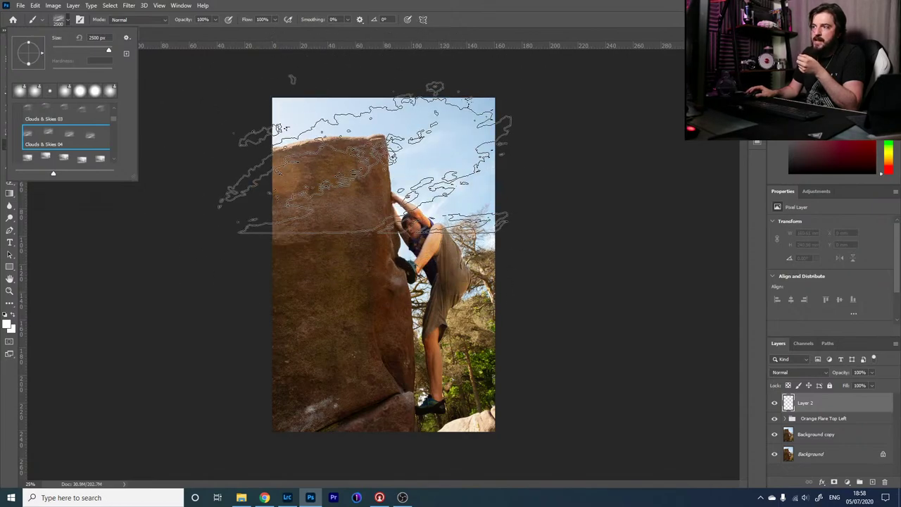
- Test-stamp a Clouds & Skies 04 cloud over the rock, then undo it
left_click(387, 151)
left_click(385, 148)
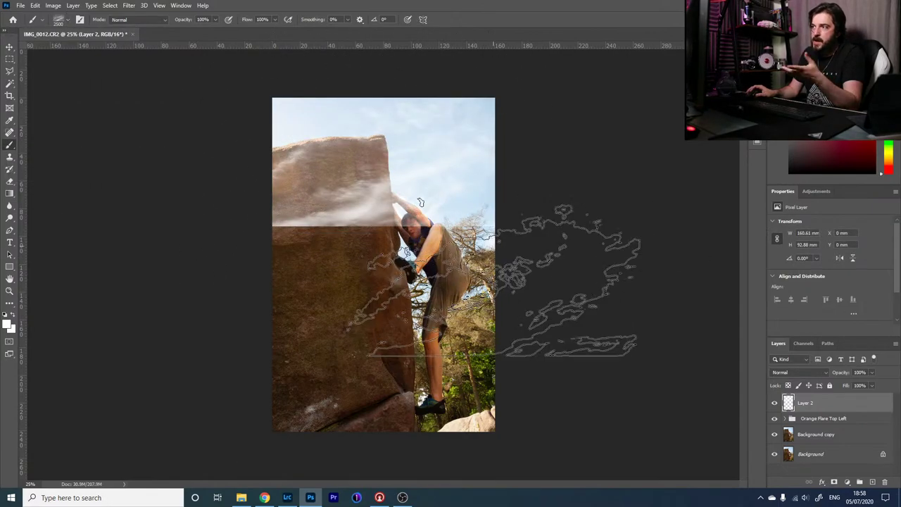
key("ctrl+z")
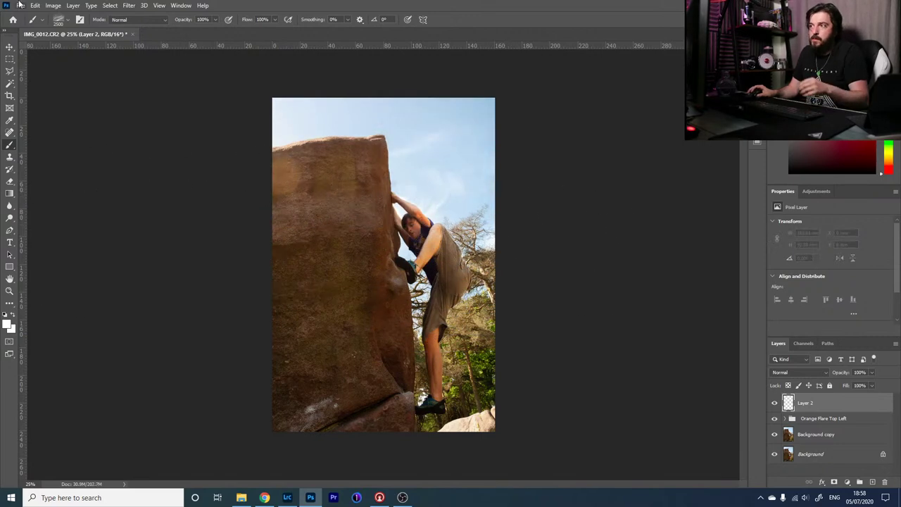
- Choose the Clouds & Skies 18 brush from the Brush Preset picker
left_click(62, 20)
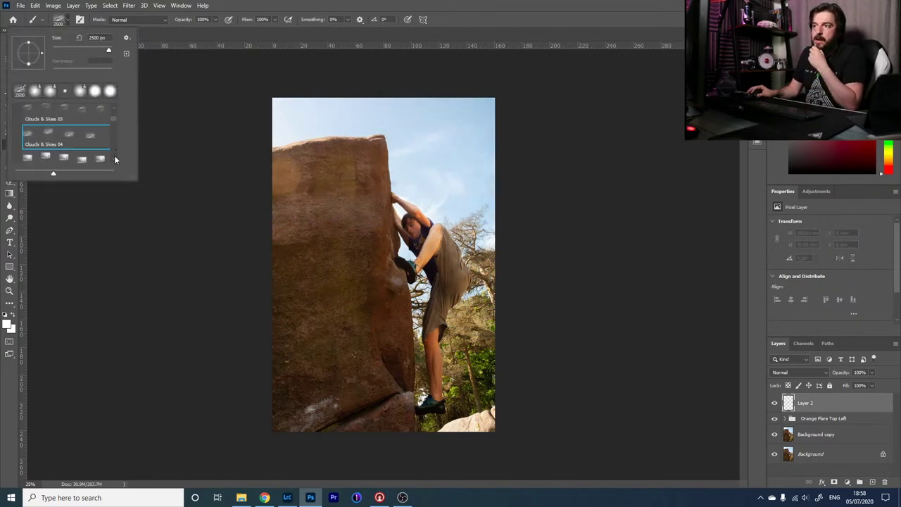
scroll(114, 160, "down", 4)
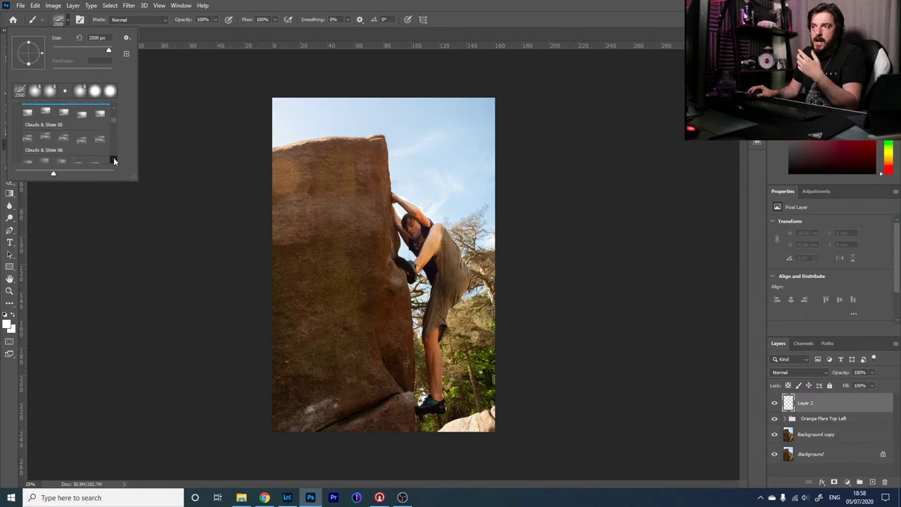
scroll(114, 161, "down", 1)
scroll(113, 121, "down", 5)
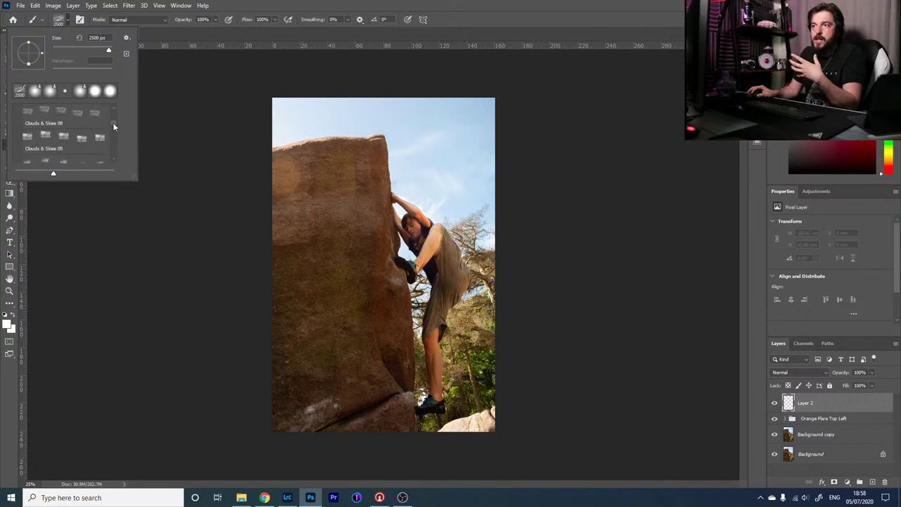
scroll(113, 128, "down", 2)
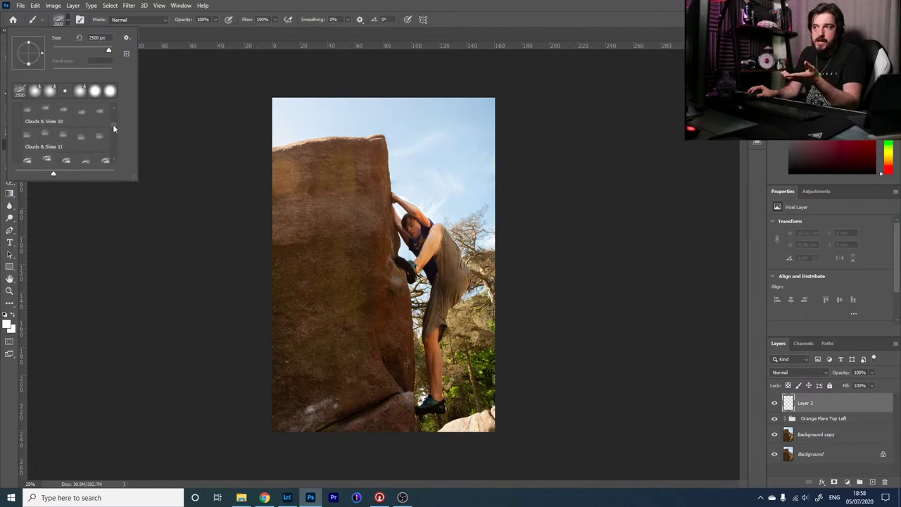
scroll(113, 125, "down", 4)
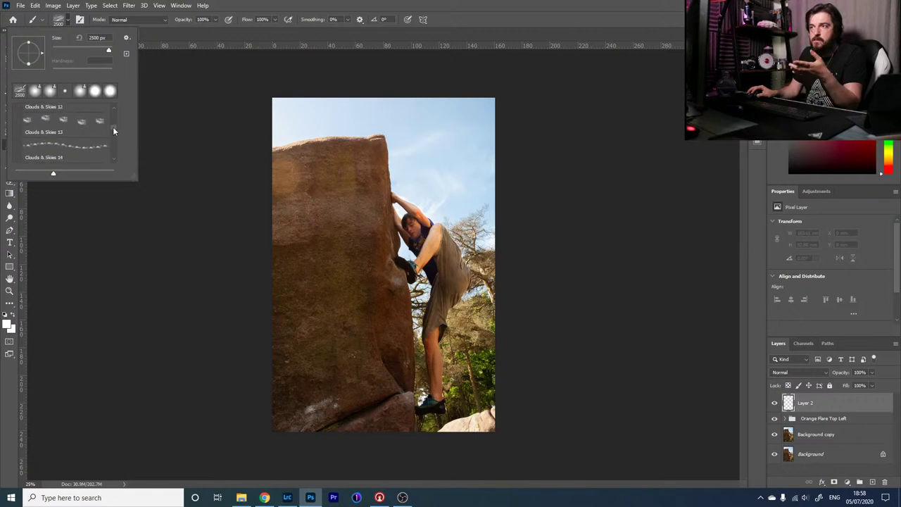
scroll(113, 130, "down", 3)
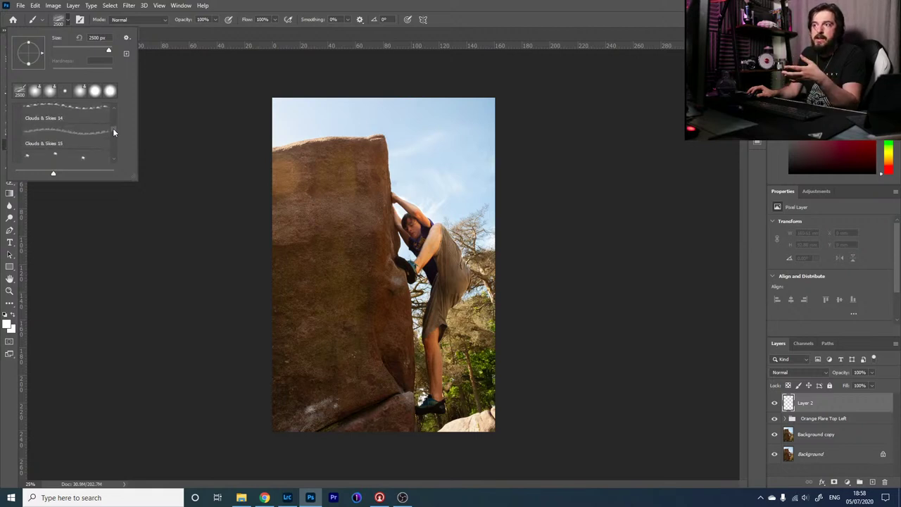
scroll(112, 129, "down", 2)
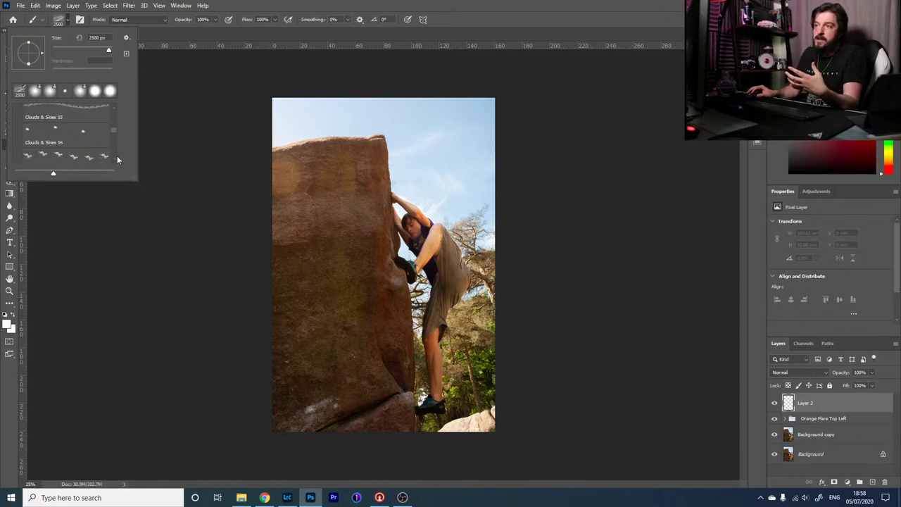
scroll(115, 156, "down", 3)
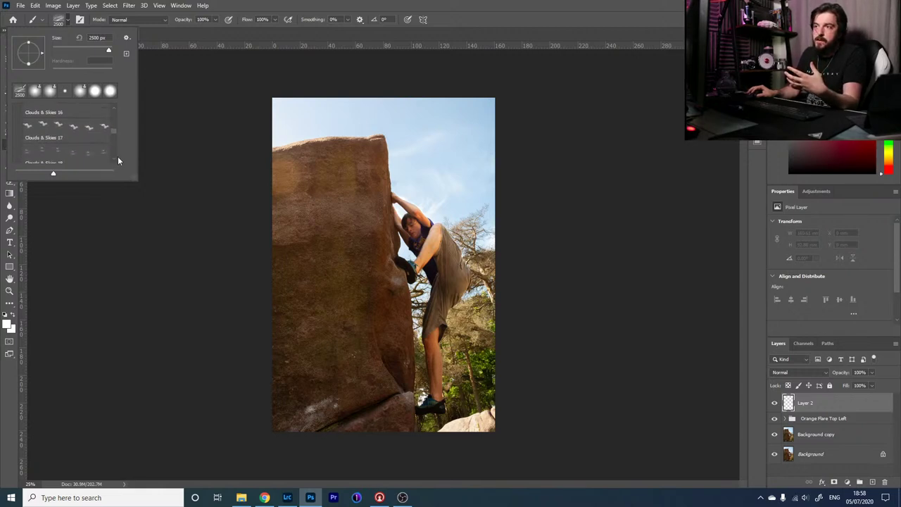
left_click(79, 156)
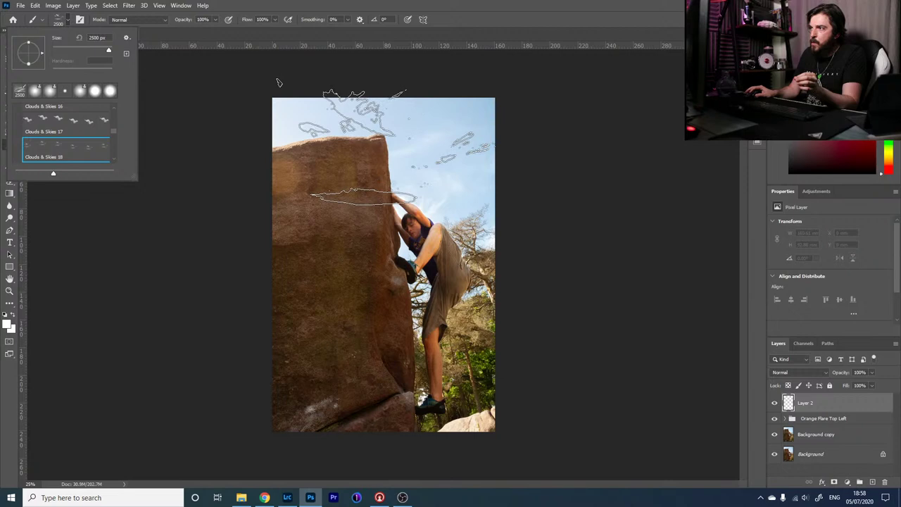
- Undo a test cloud streak and move Layer 2 below the Orange Flare Top Left group
left_click(254, 84)
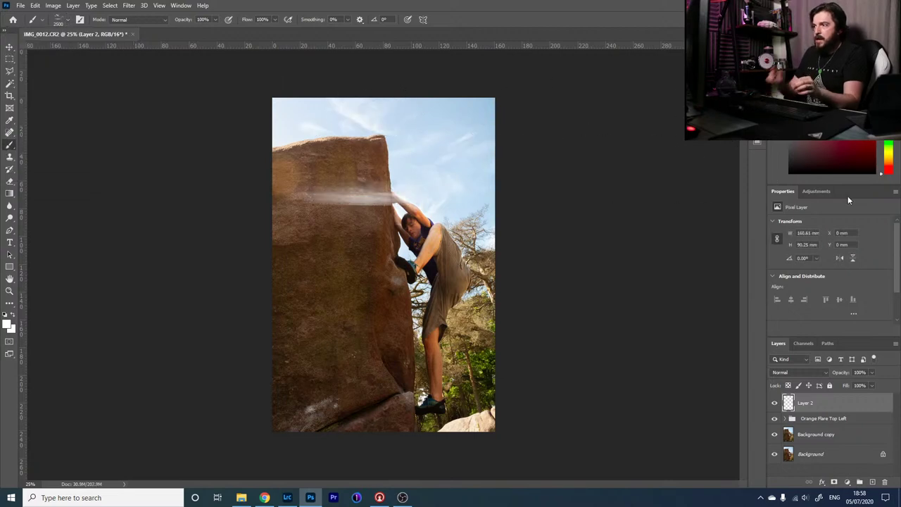
key("ctrl+z")
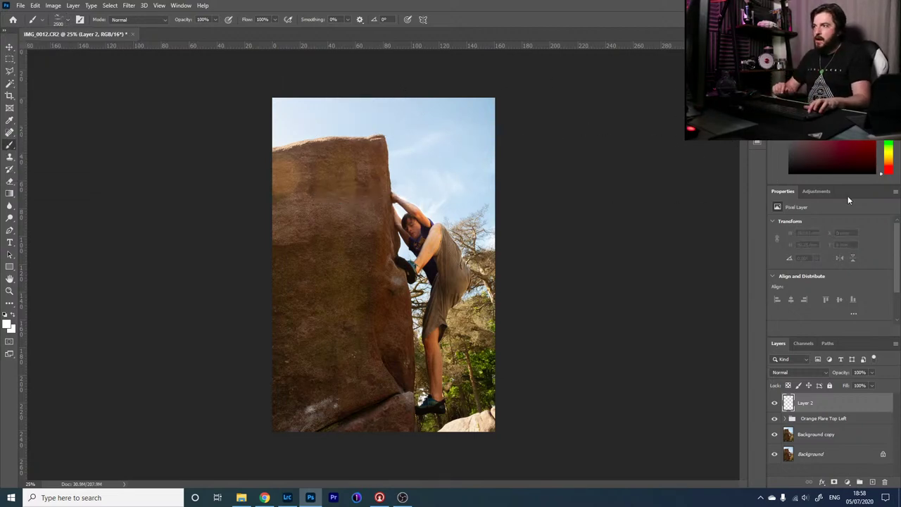
left_click_drag(807, 408, 810, 428)
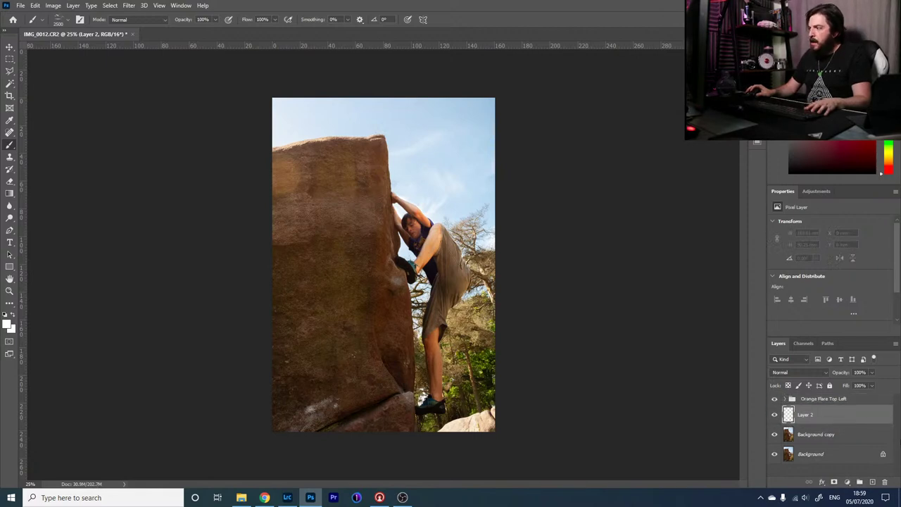
- Select Layer 2 and stamp a white Clouds & Skies 18 streak across the upper rock
left_click(788, 414, "ctrl")
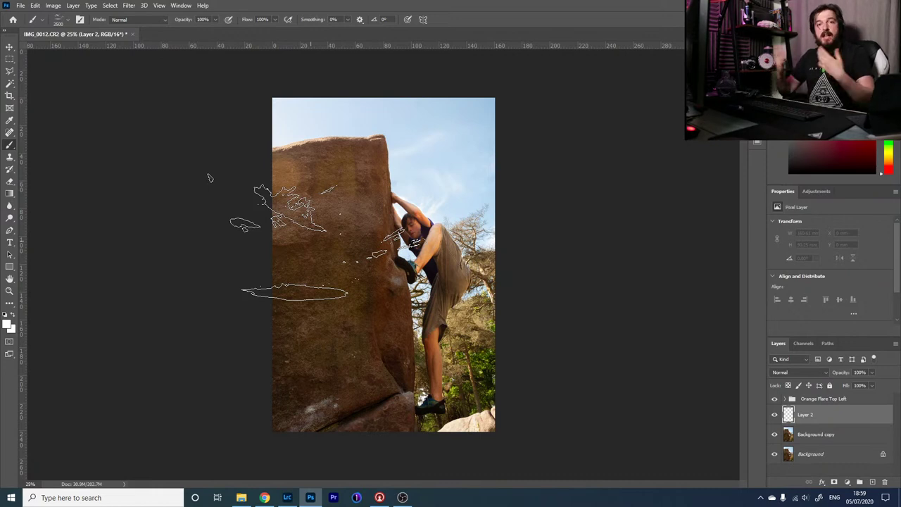
left_click_drag(210, 179, 558, 171)
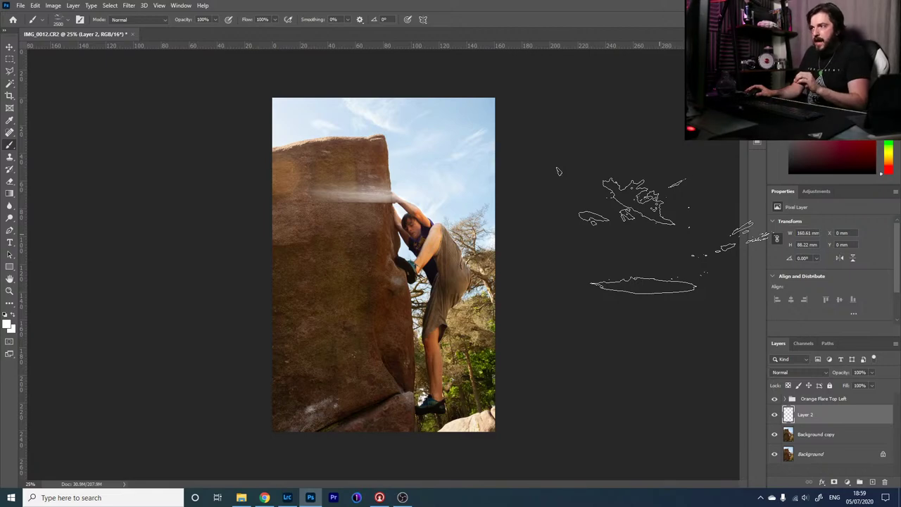
left_click_drag(558, 171, 799, 467)
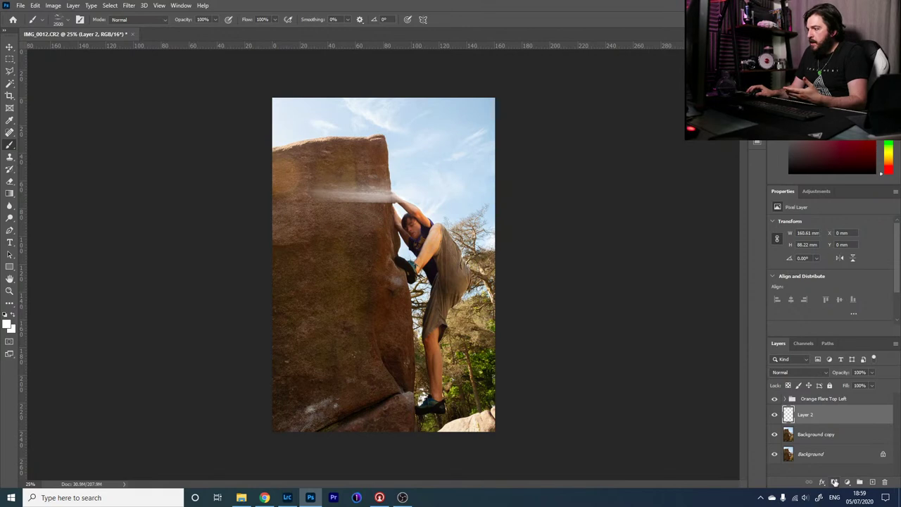
left_click(834, 483)
key("ctrl+shift+d")
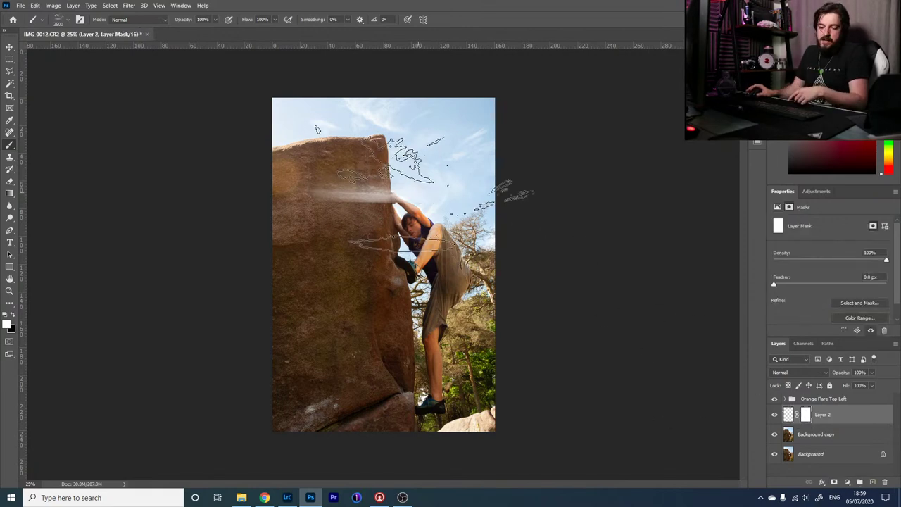
left_click_drag(317, 129, 840, 442)
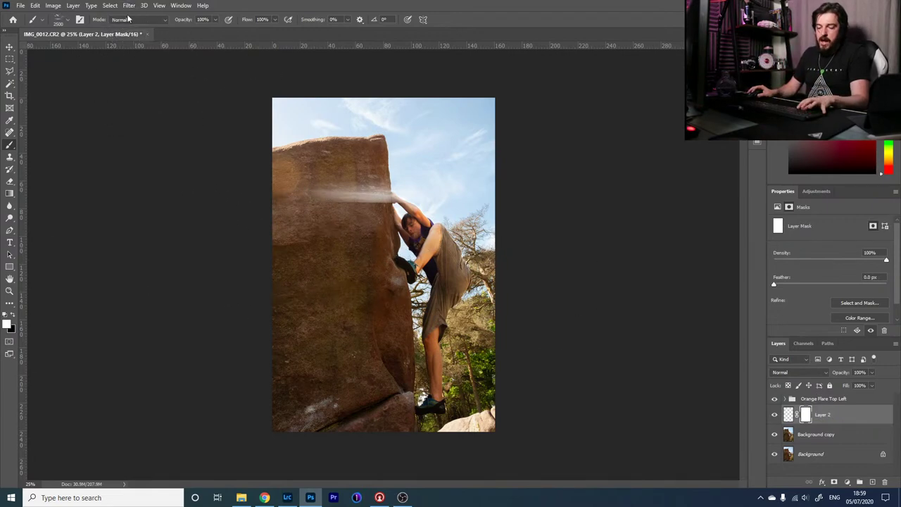
left_click(59, 21)
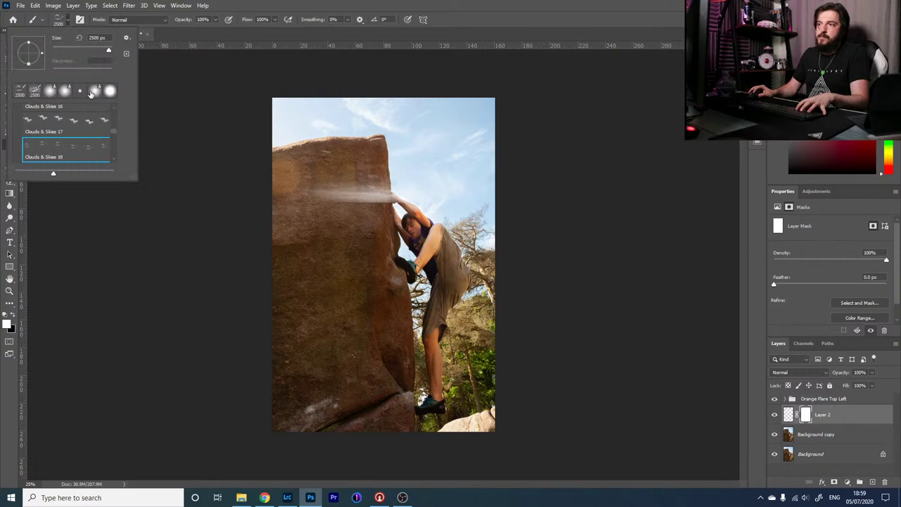
key("s")
key("Escape")
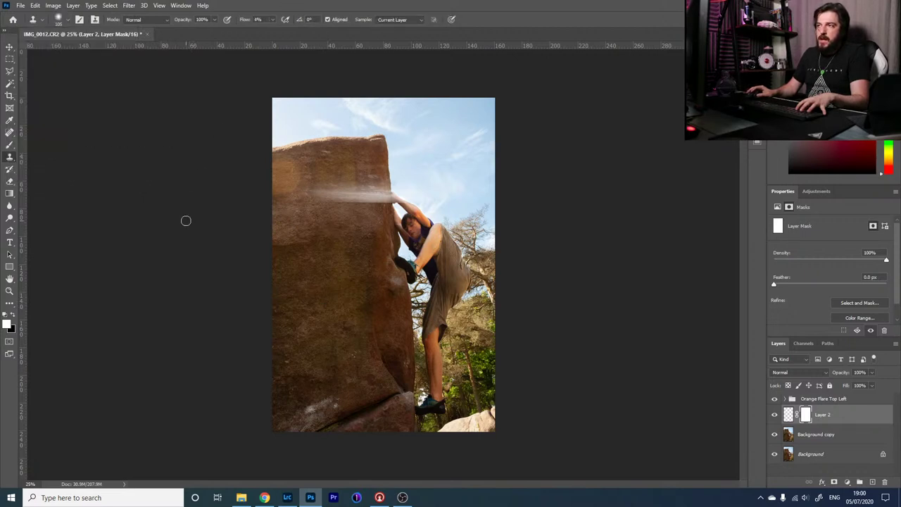
right_click(185, 221)
right_click(339, 202)
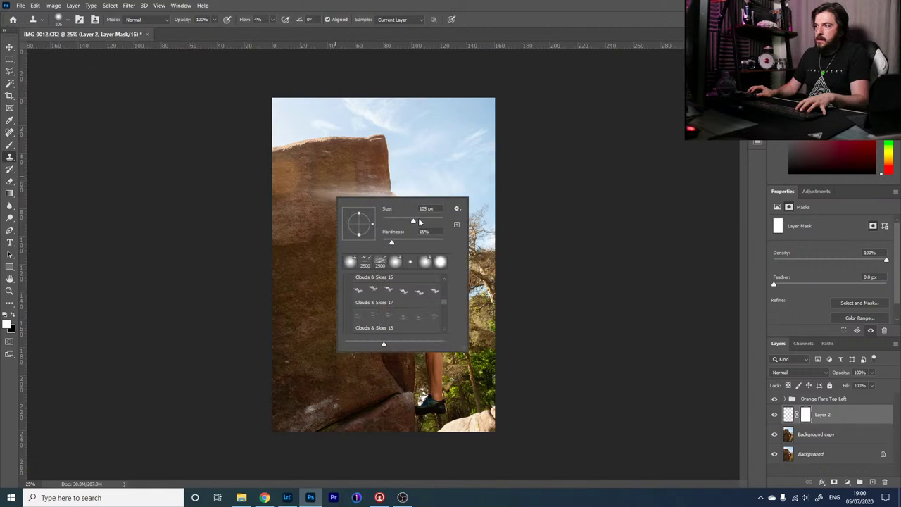
left_click_drag(421, 222, 427, 221)
key("Escape")
key("x")
key("x")
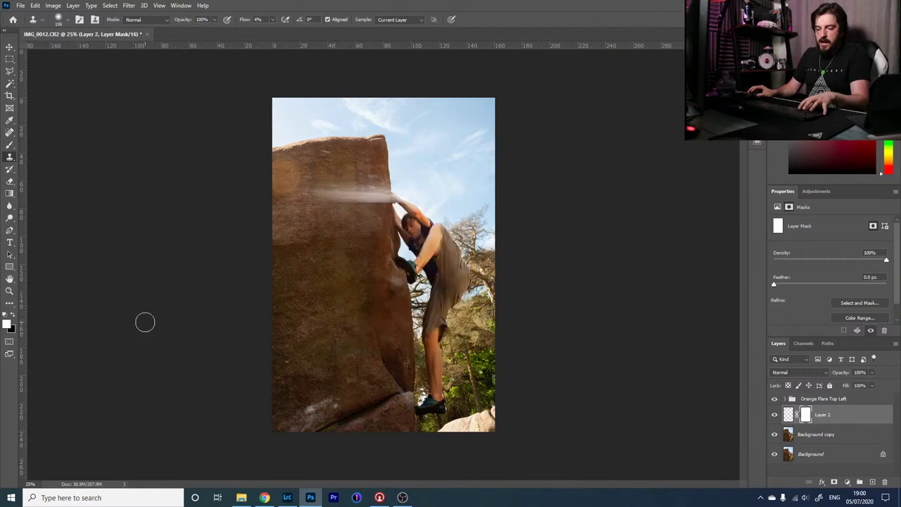
key("x")
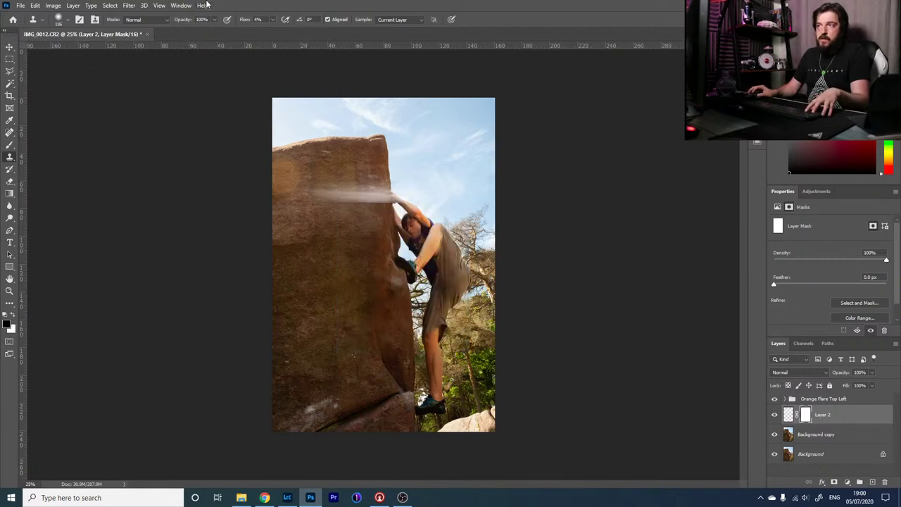
left_click(273, 22)
left_click_drag(291, 32, 354, 40)
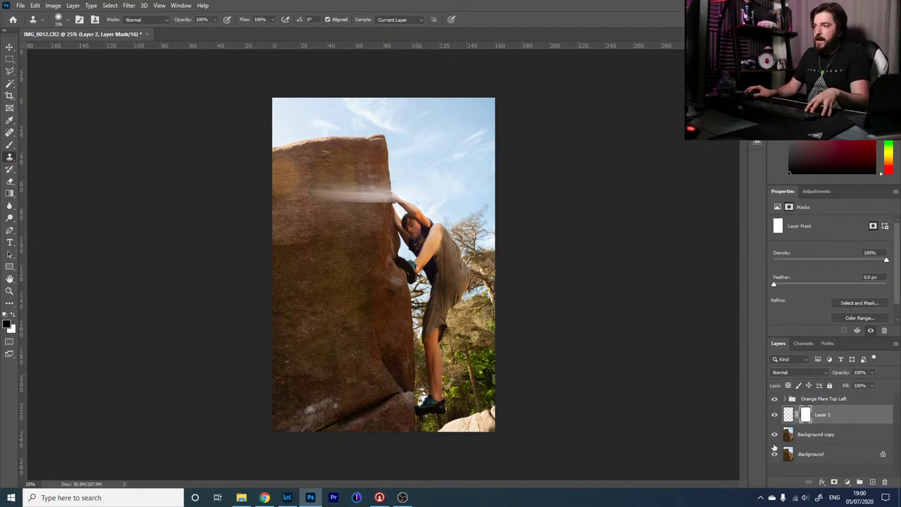
left_click(378, 206)
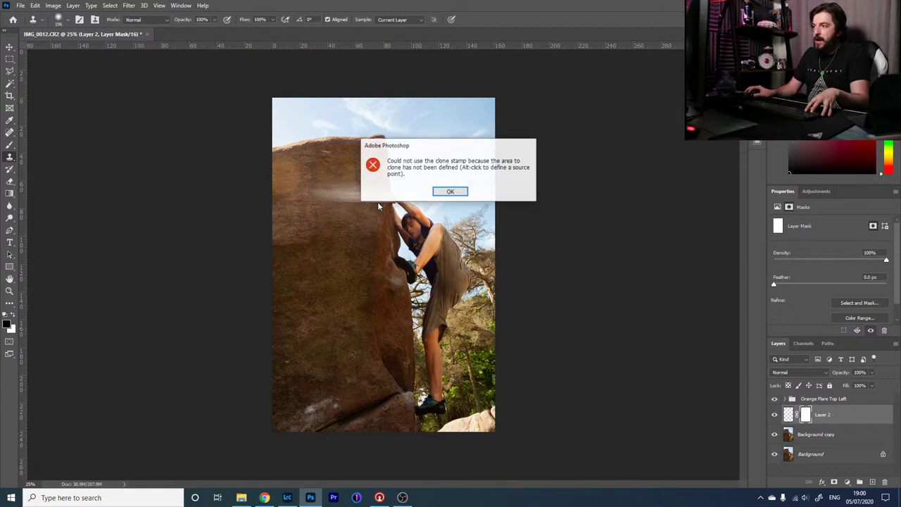
left_click(454, 192)
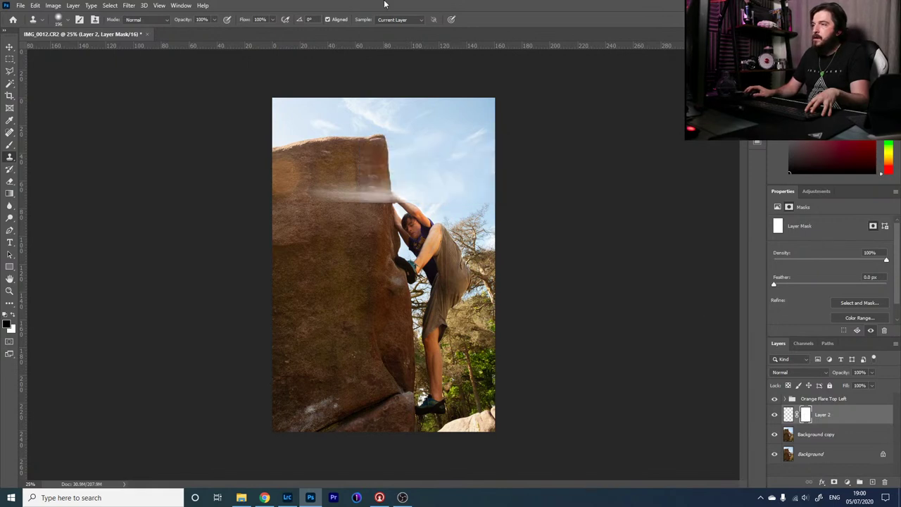
left_click(345, 203)
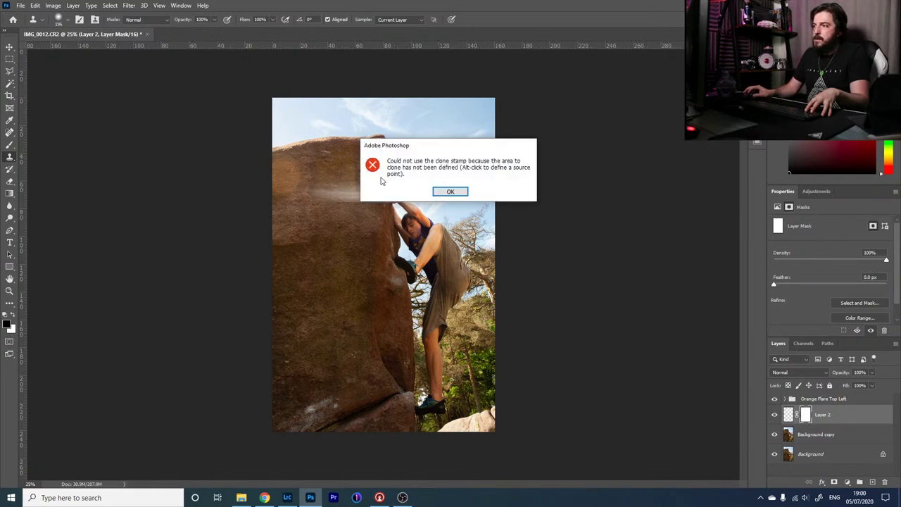
left_click(451, 192)
key("b")
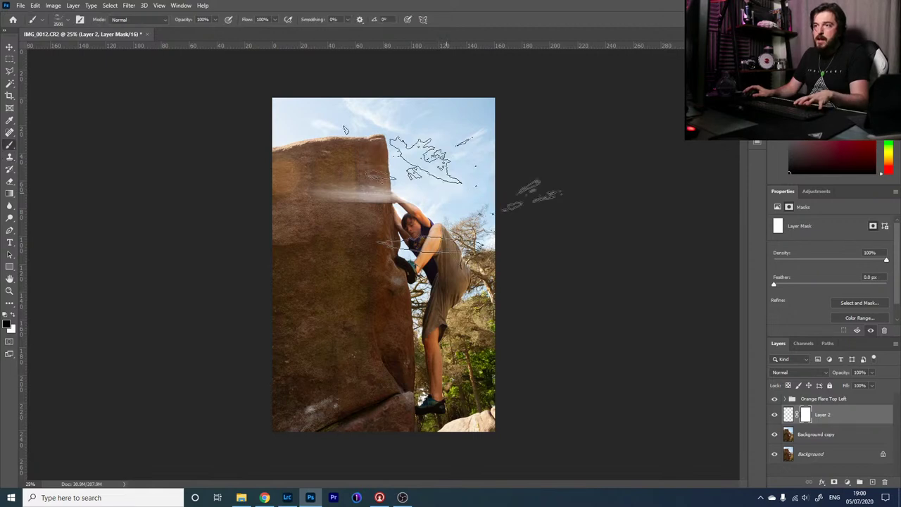
left_click(59, 21)
key("s")
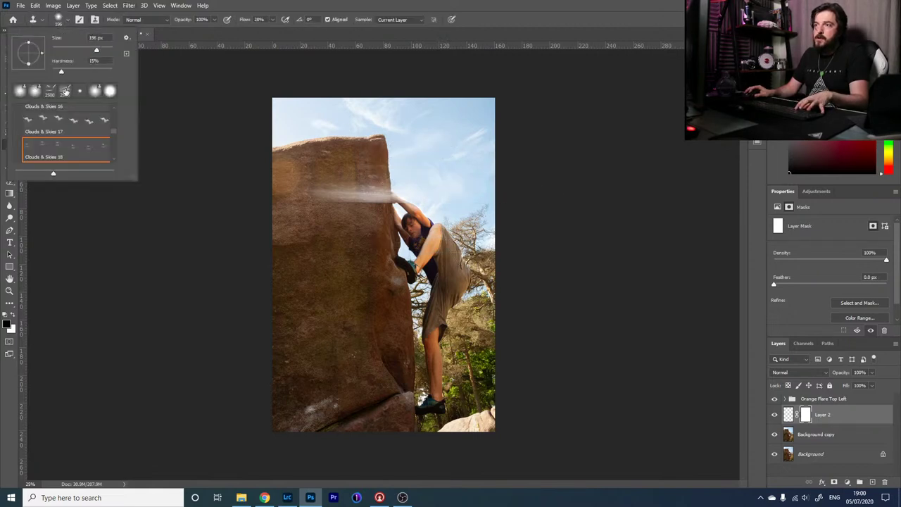
left_click(91, 5)
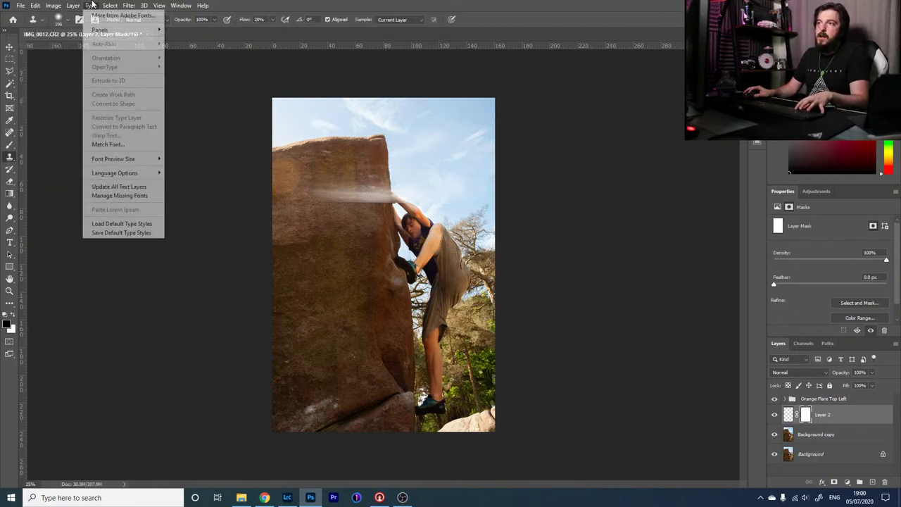
mouse_move(202, 5)
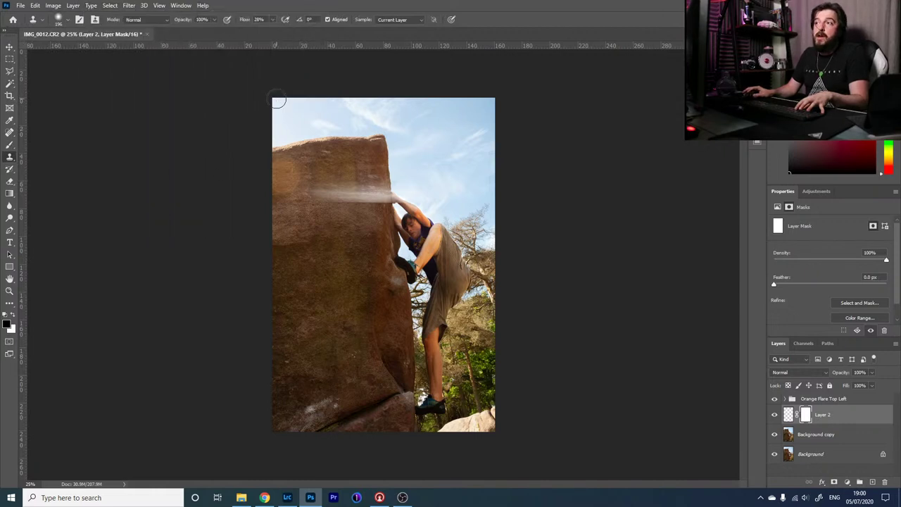
left_click(279, 102)
key("b")
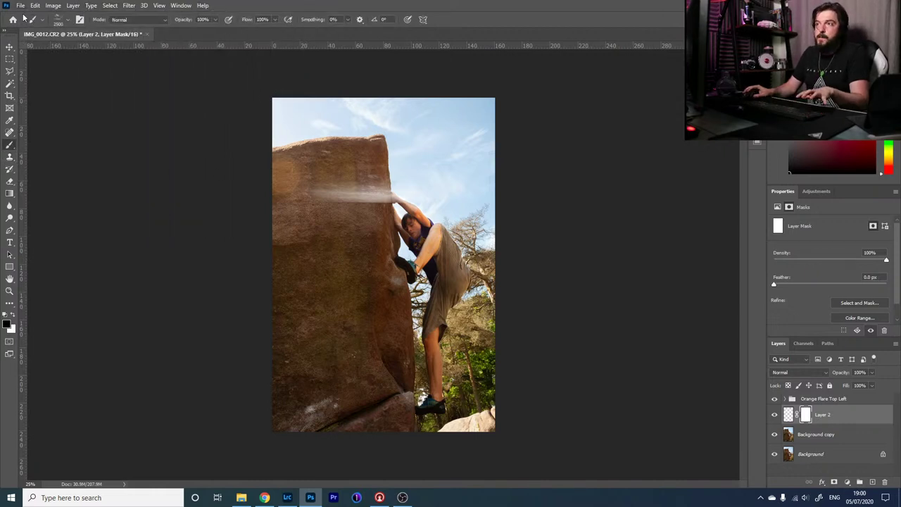
- Choose the Soft Round brush from the General Brushes presets
left_click(62, 21)
left_click_drag(115, 132, 117, 108)
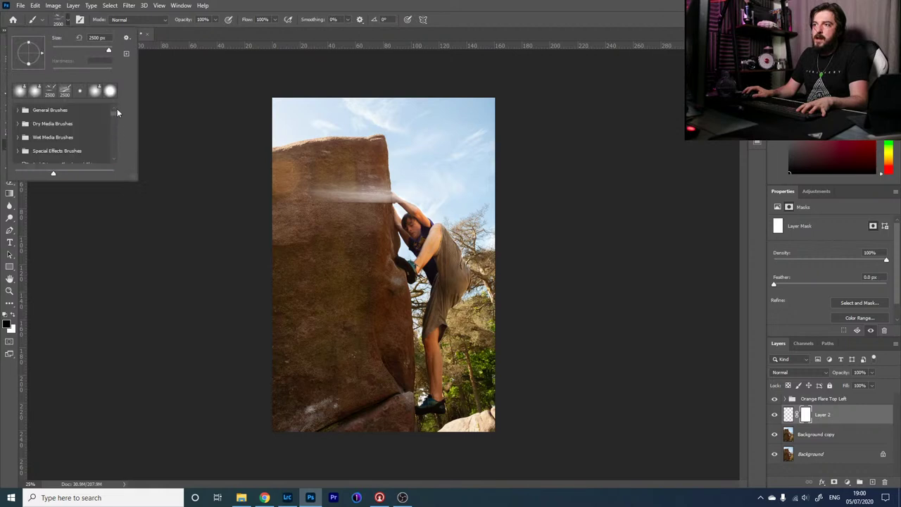
left_click(17, 109)
left_click(63, 131)
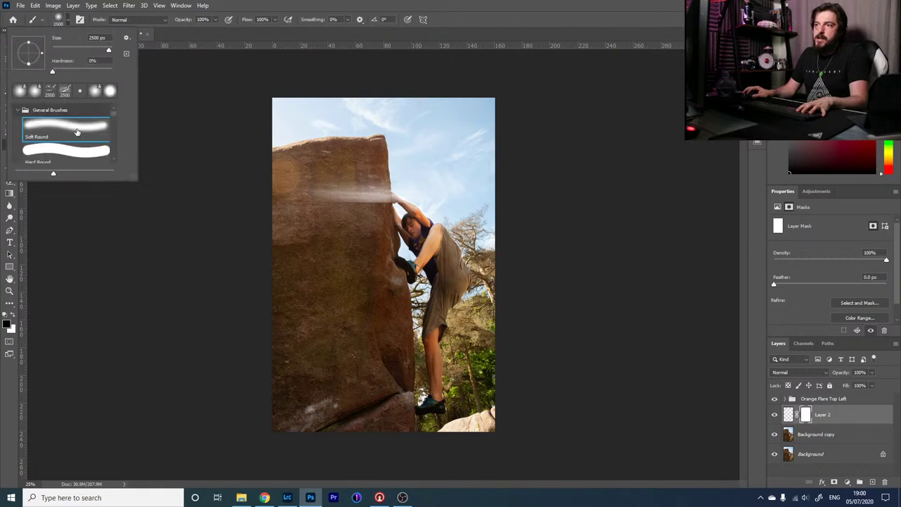
key("Return")
- Set the brush to about 199 px and paint Layer 2's mask black over the white streak
right_click(384, 204)
right_click(479, 161)
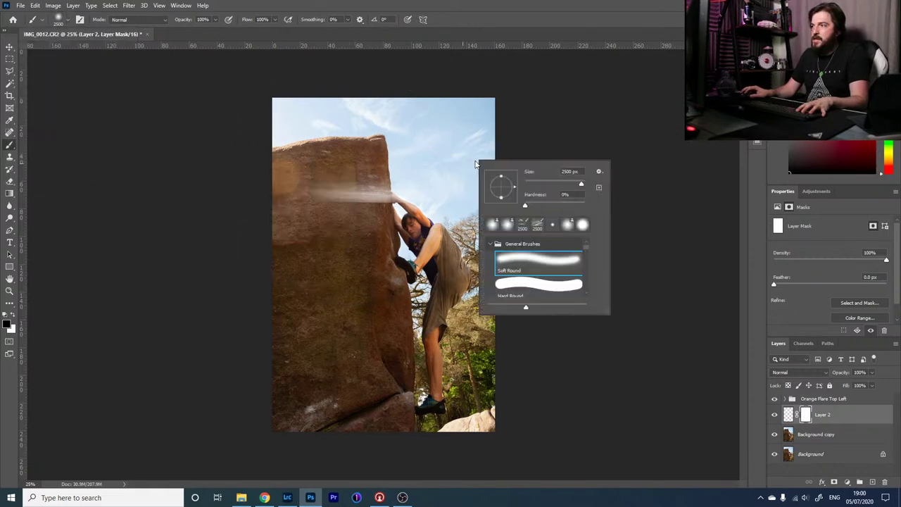
left_click_drag(578, 184, 558, 184)
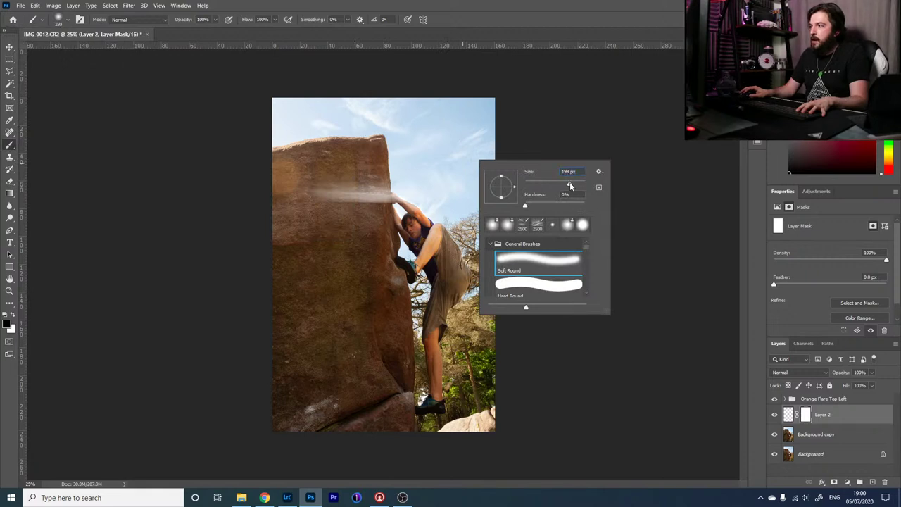
left_click(524, 134)
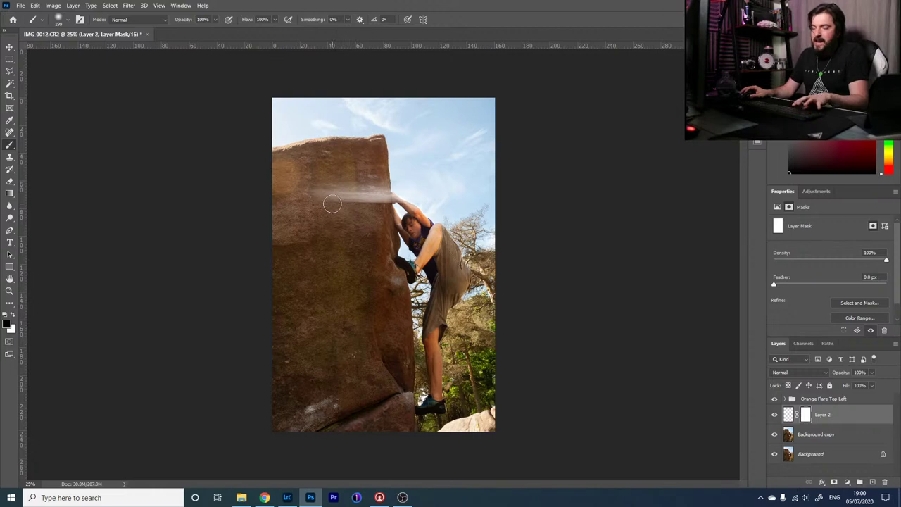
mouse_move(332, 201)
left_mouse_down()
mouse_move(310, 196)
mouse_move(363, 200)
mouse_move(374, 186)
mouse_move(394, 197)
left_mouse_up()
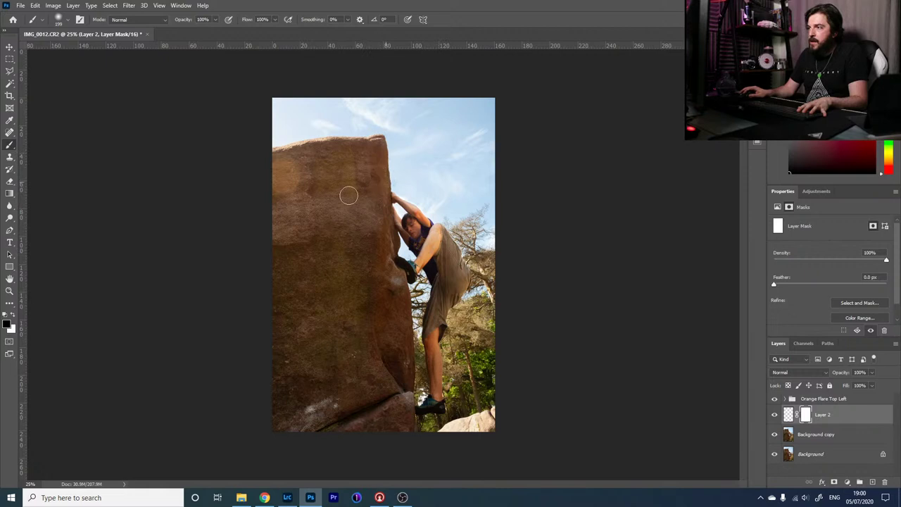
left_click_drag(331, 281, 376, 205)
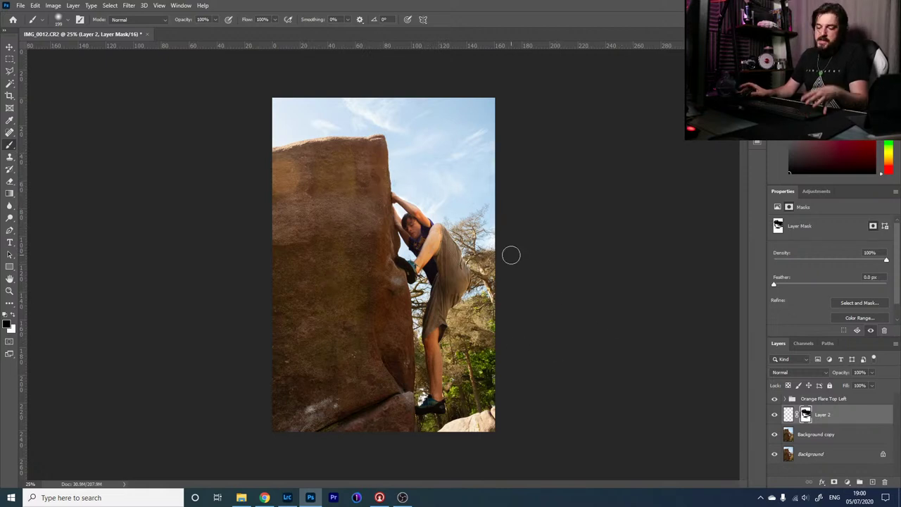
key("x")
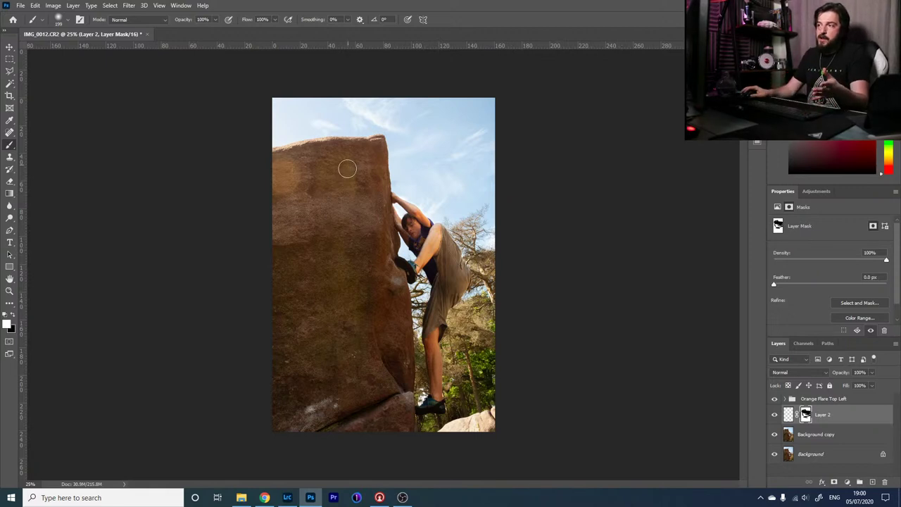
mouse_move(368, 189)
left_mouse_down()
mouse_move(340, 189)
mouse_move(310, 191)
left_mouse_up()
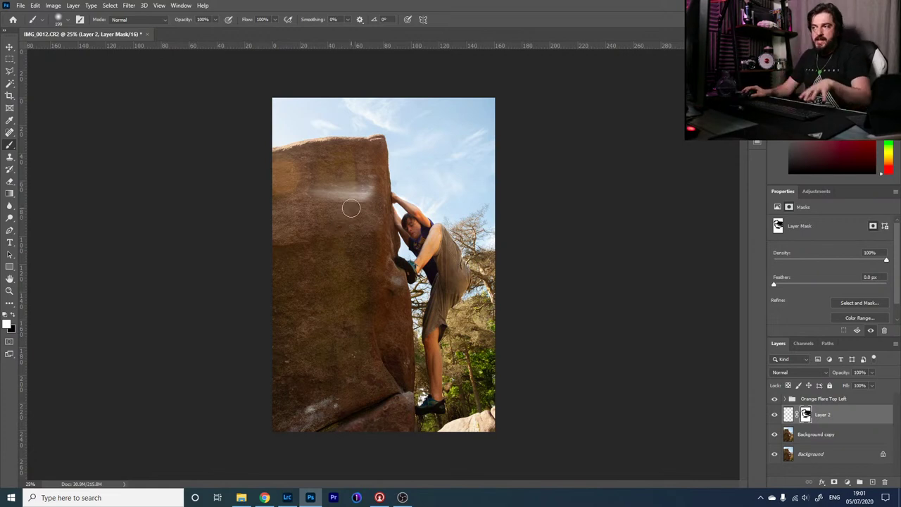
key("x")
mouse_move(323, 201)
left_mouse_down()
mouse_move(384, 203)
mouse_move(266, 173)
left_mouse_up()
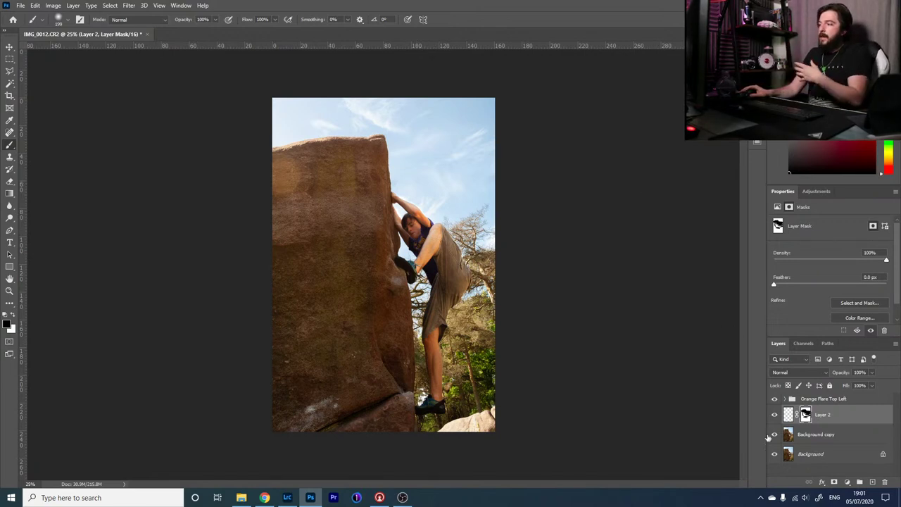
left_click(776, 415)
left_click(776, 417)
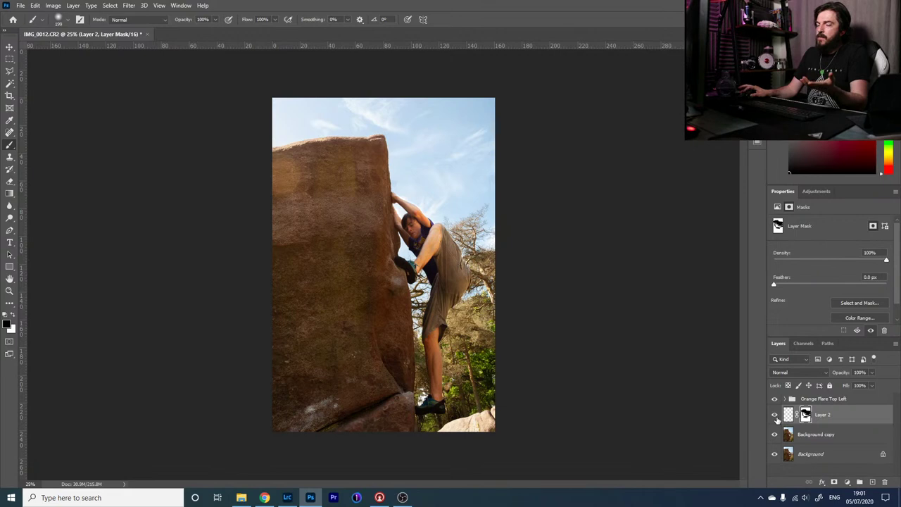
left_click(775, 417)
left_click(775, 416)
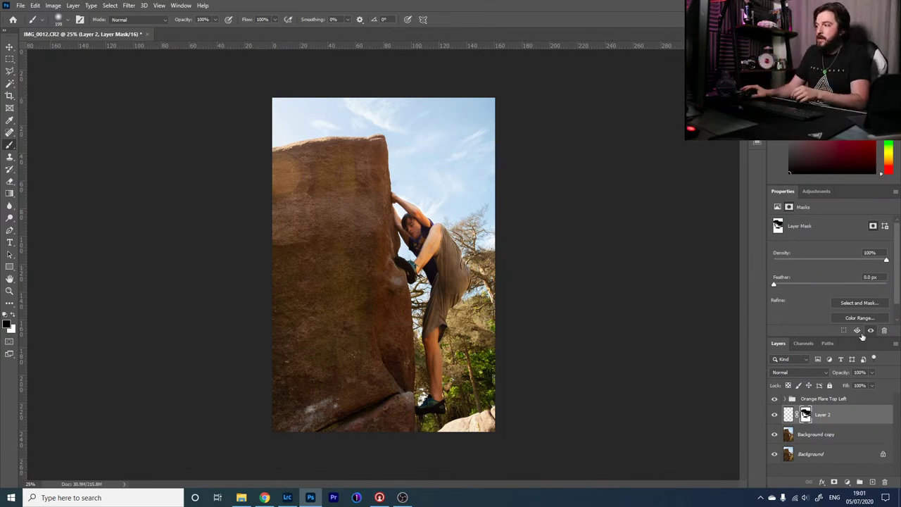
left_click(775, 415)
left_click(775, 416)
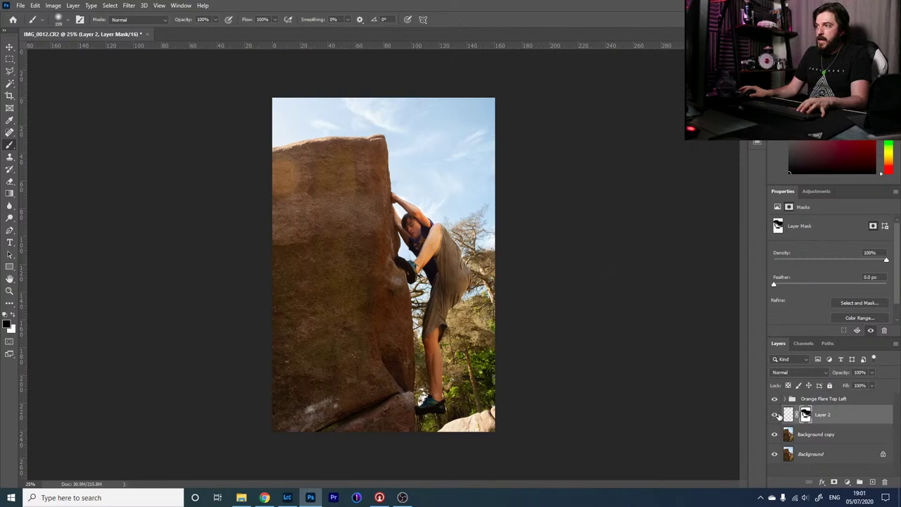
left_click(777, 415)
left_click(776, 416)
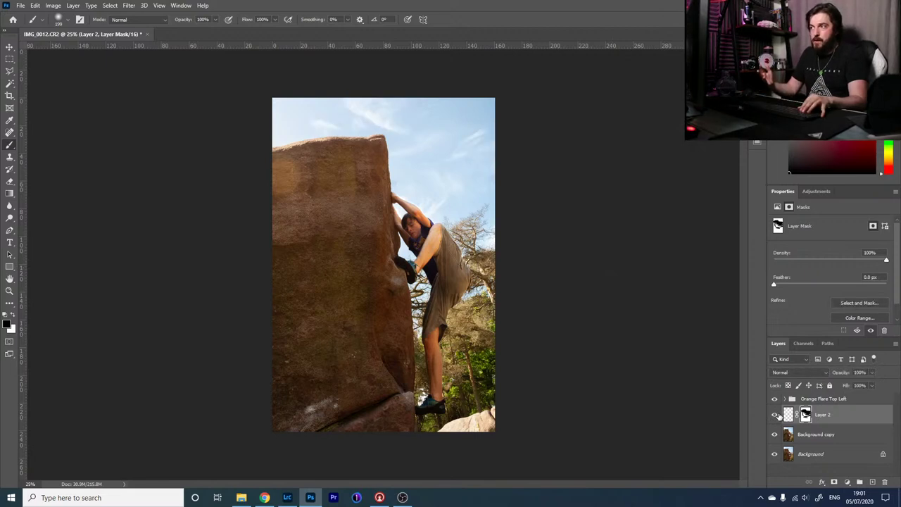
left_click(775, 416)
left_click(775, 415)
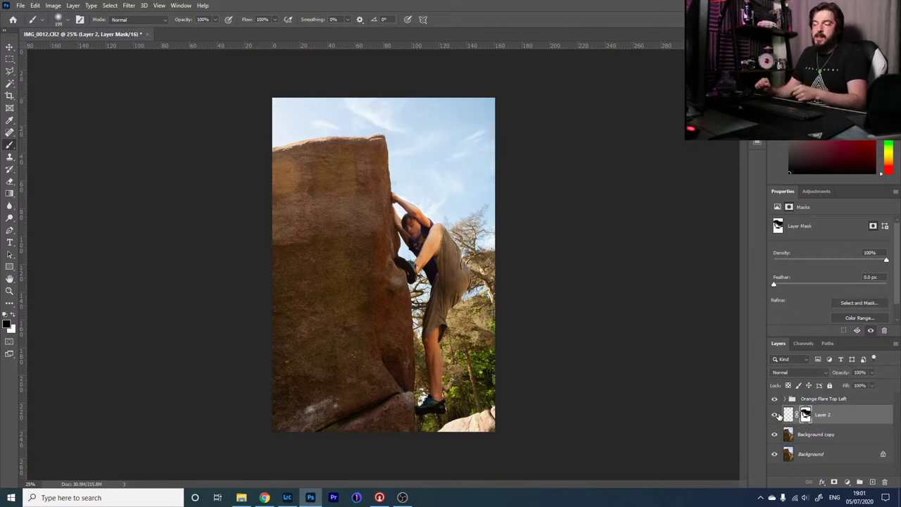
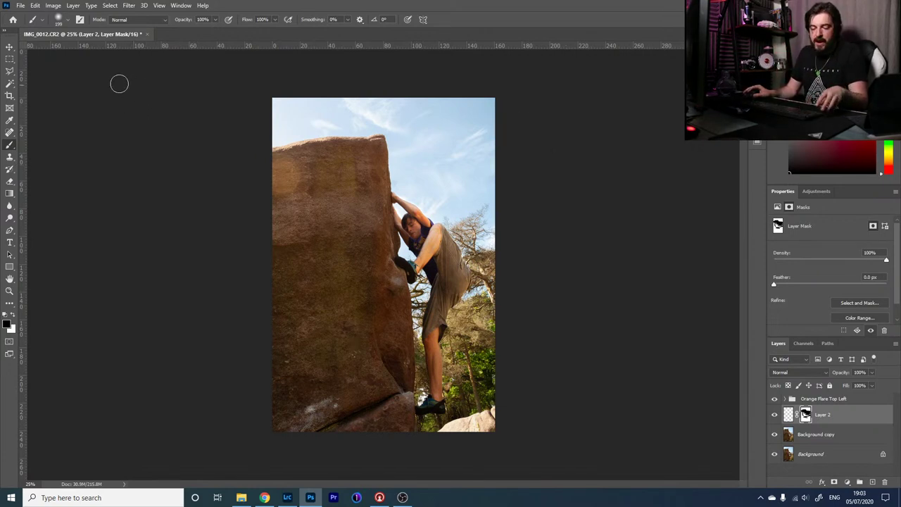
- Stamp all visible layers into a new Layer 3 and move it above the Orange Flare Top Left group
left_click(74, 5)
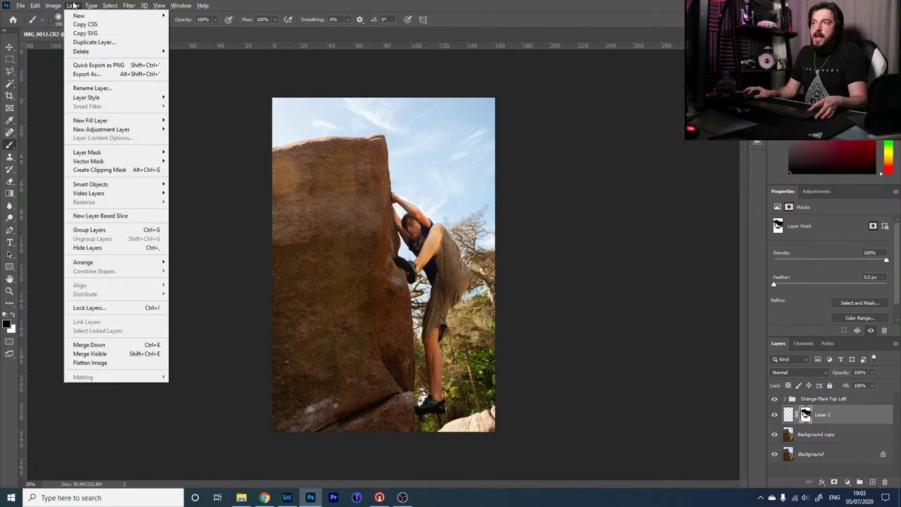
left_click(124, 347, "alt")
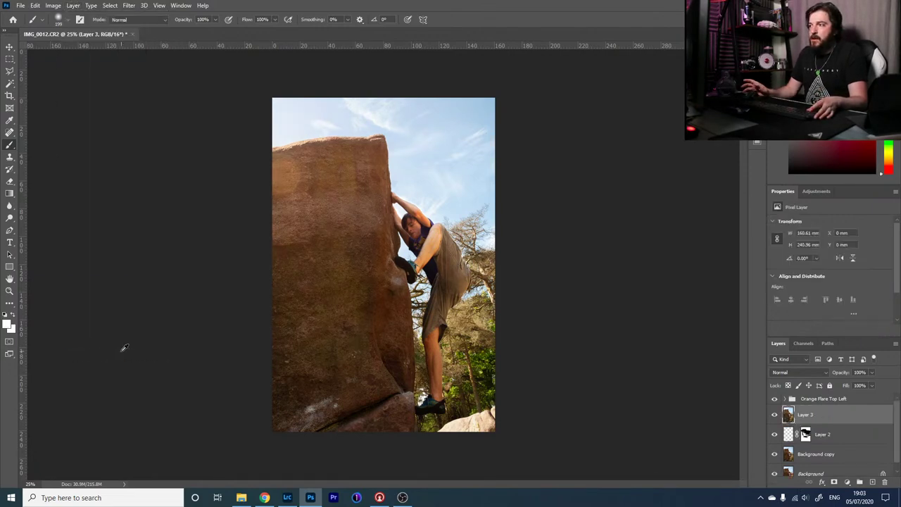
left_click_drag(843, 423, 834, 398)
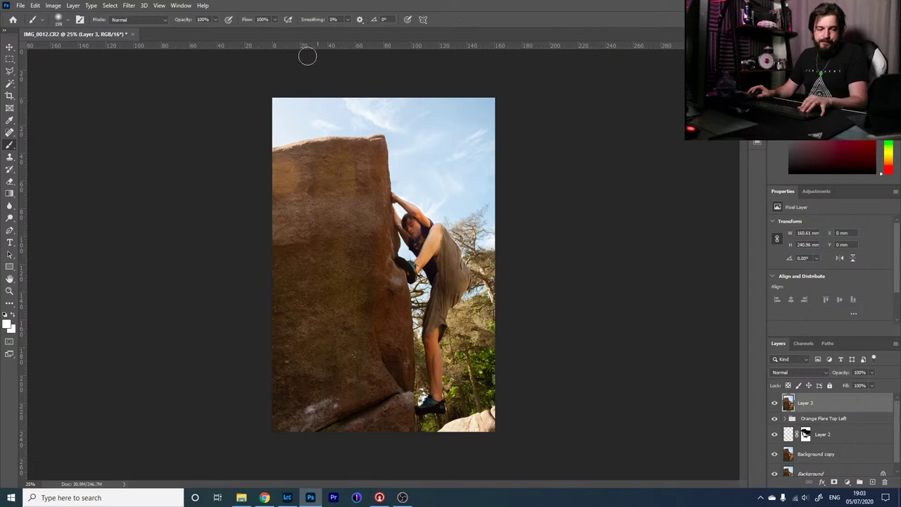
- Apply the Camera Raw Filter to Layer 3 and scroll its panel up to Basic
left_click(129, 6)
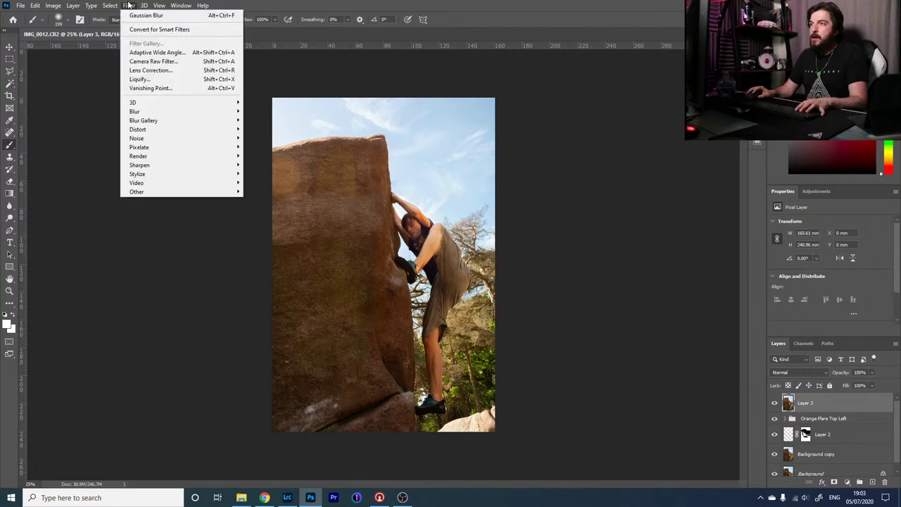
left_click(150, 61)
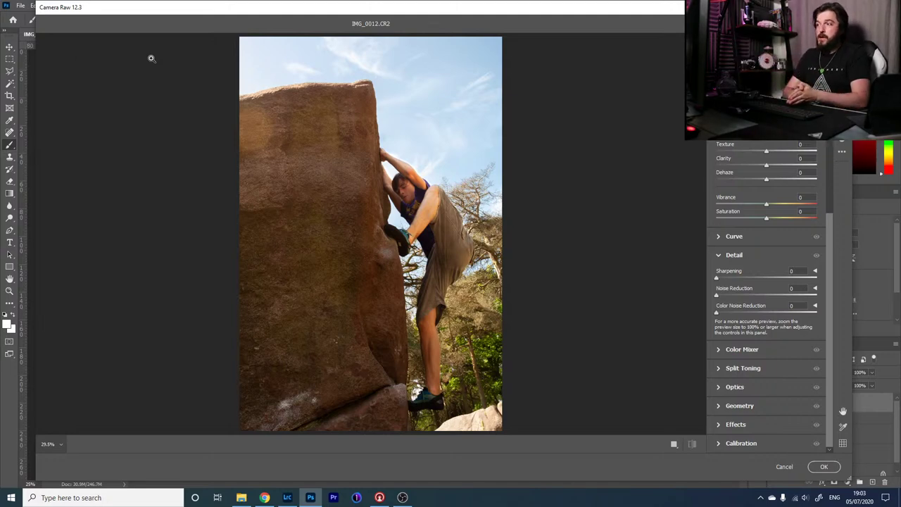
scroll(790, 281, "up", 1)
scroll(790, 281, "up", 5)
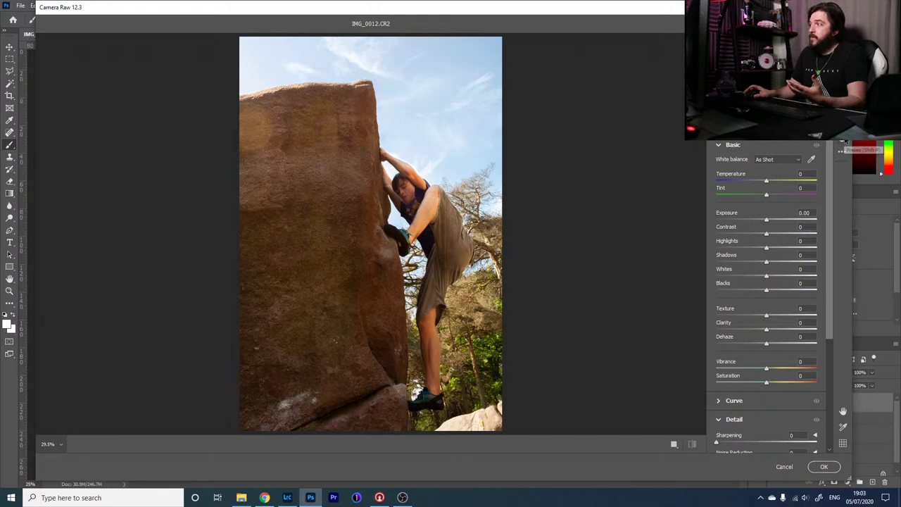
- Show the Camera Raw presets, scroll to the PHLEARN folders and expand PHLEARN-Beach
left_click(844, 142)
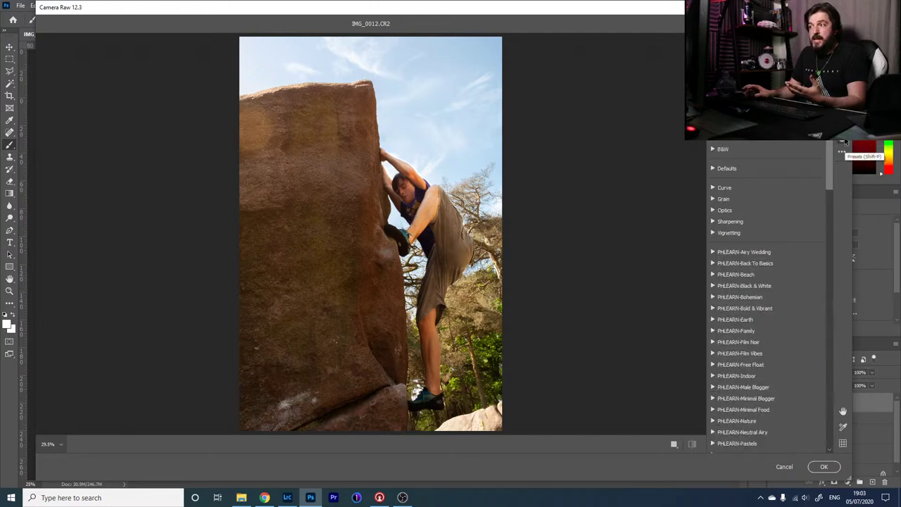
left_click_drag(827, 165, 834, 229)
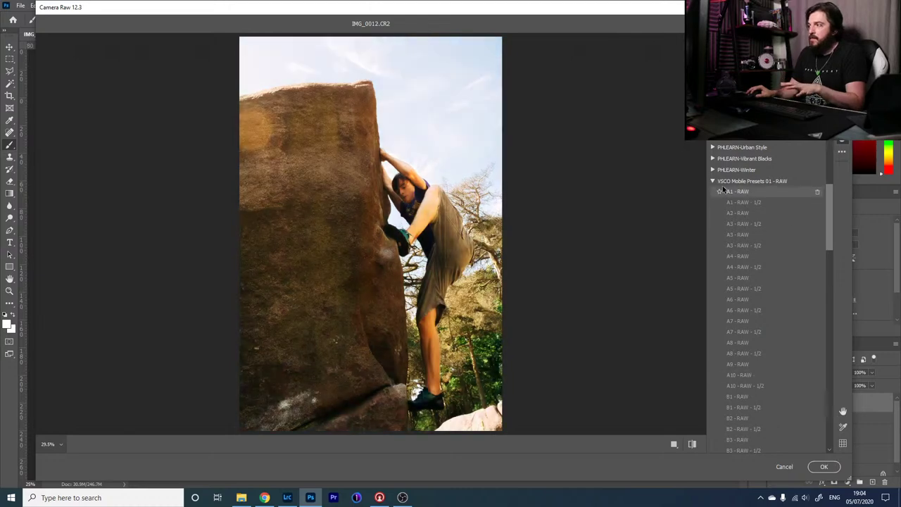
left_click_drag(830, 225, 829, 190)
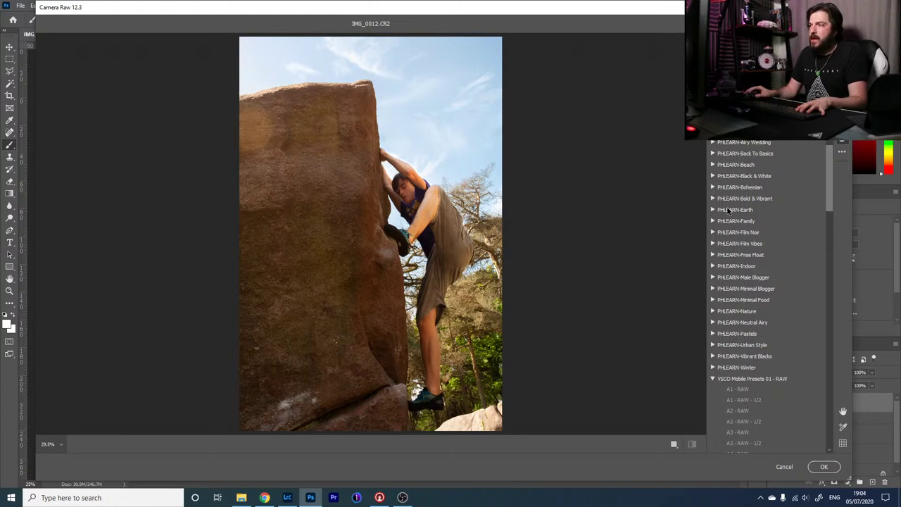
left_click(714, 165)
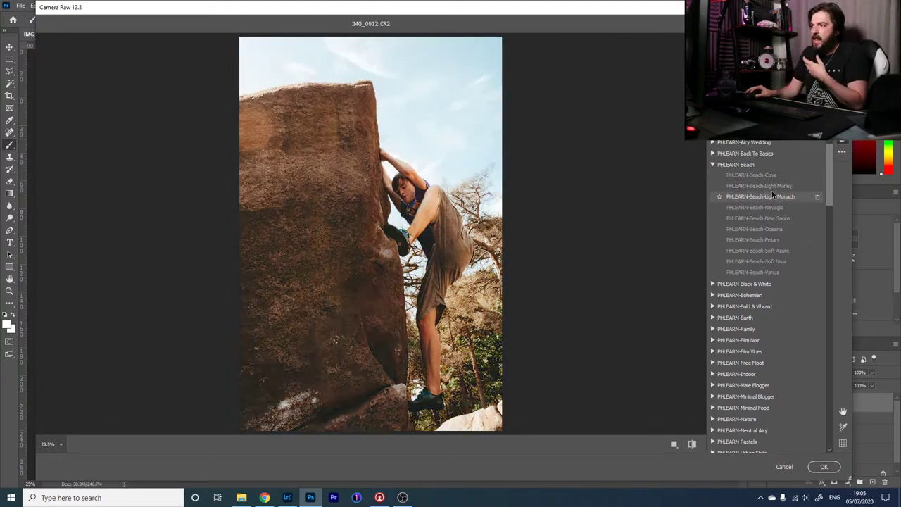
- Preview Beach-Light Monach, then browse the PHLEARN Earth, Film Vibes and Male Blogger groups
left_click(771, 194)
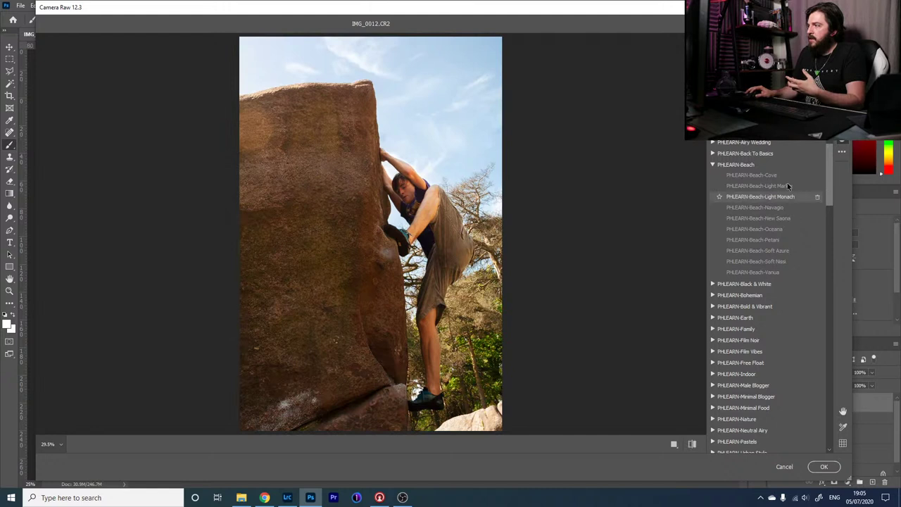
left_click(713, 165)
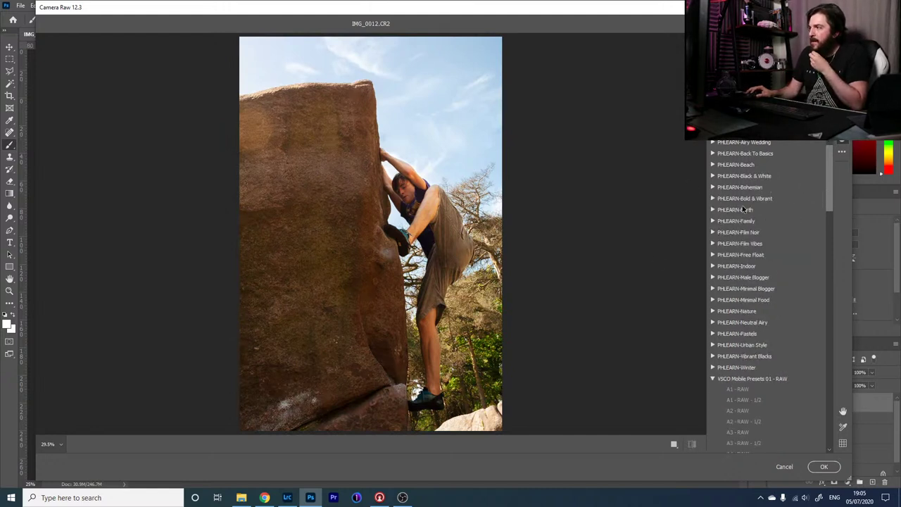
left_click(713, 210)
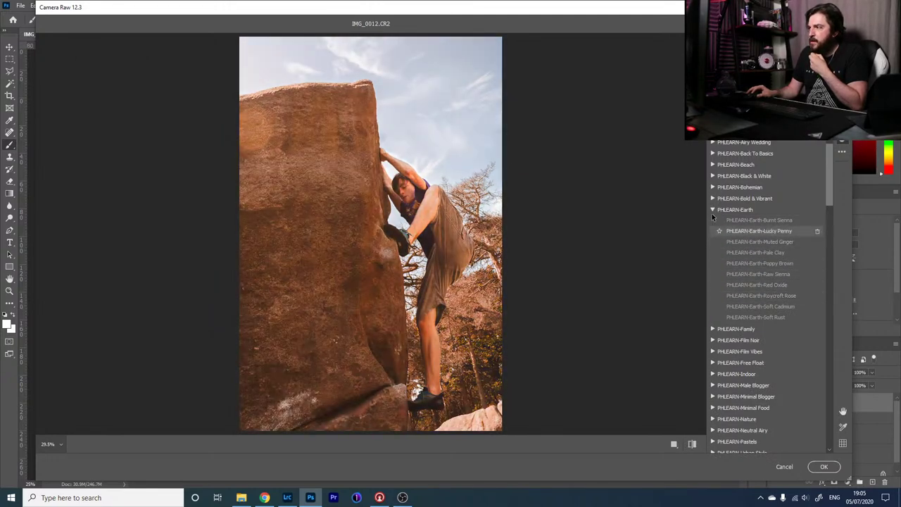
left_click(713, 210)
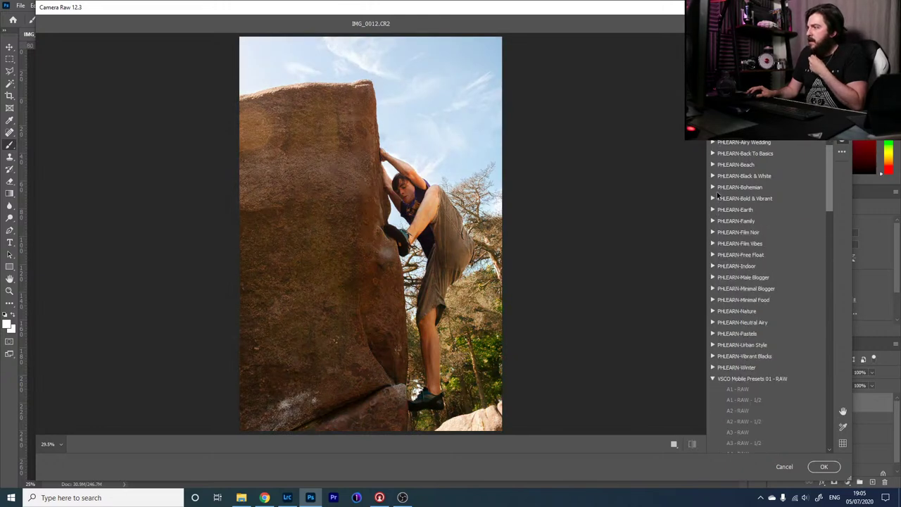
left_click(713, 243)
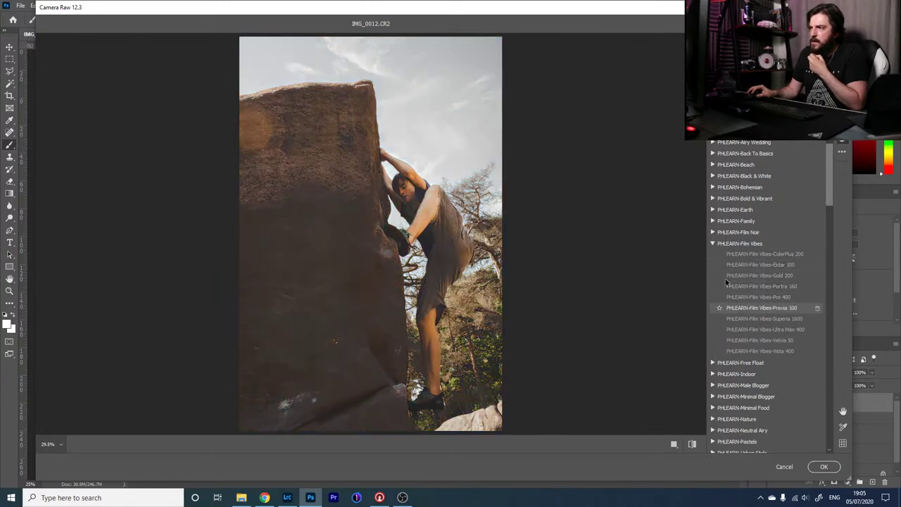
left_click(713, 244)
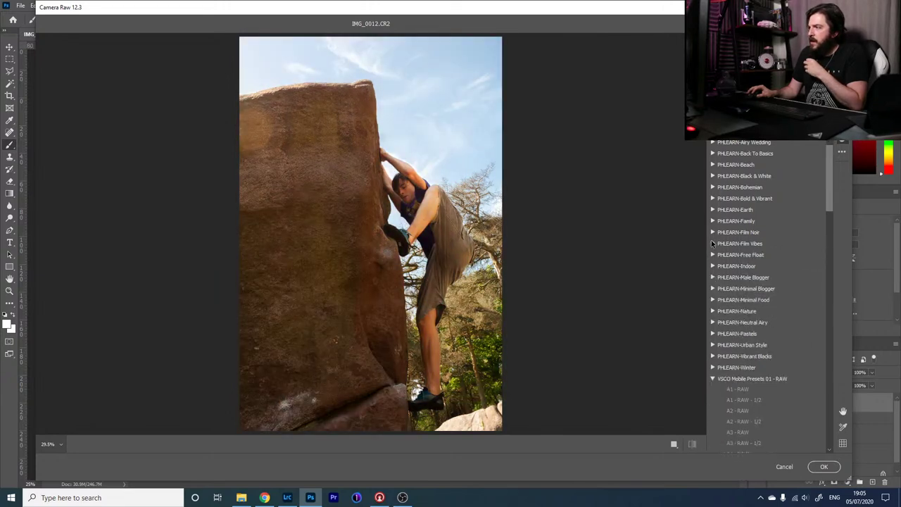
left_click(712, 277)
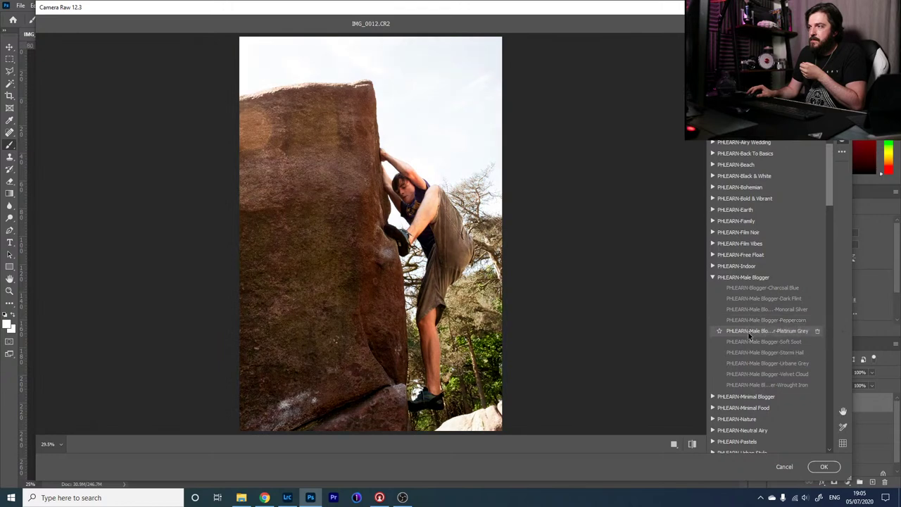
left_click(712, 277)
- Browse the PHLEARN Nature and Bohemian groups, then apply PHLEARN-Beach-Light Marley
scroll(760, 232, "down", 2)
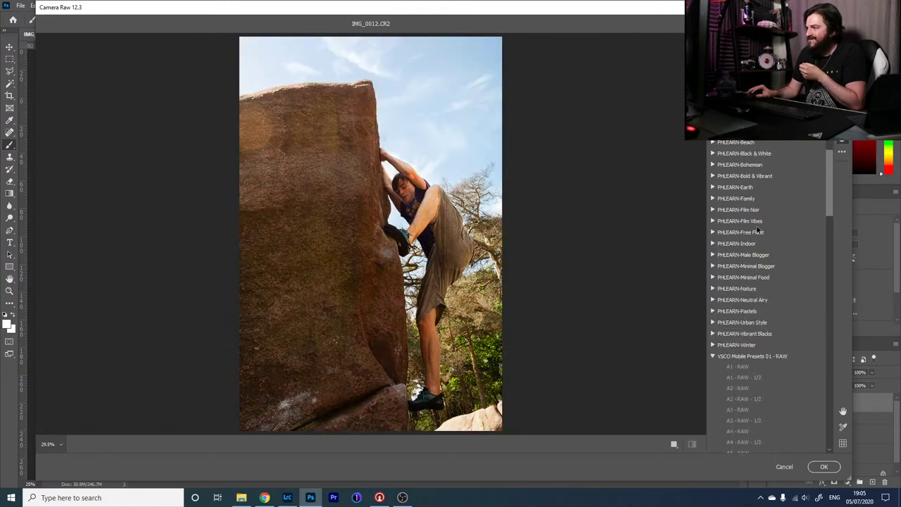
left_click(713, 289)
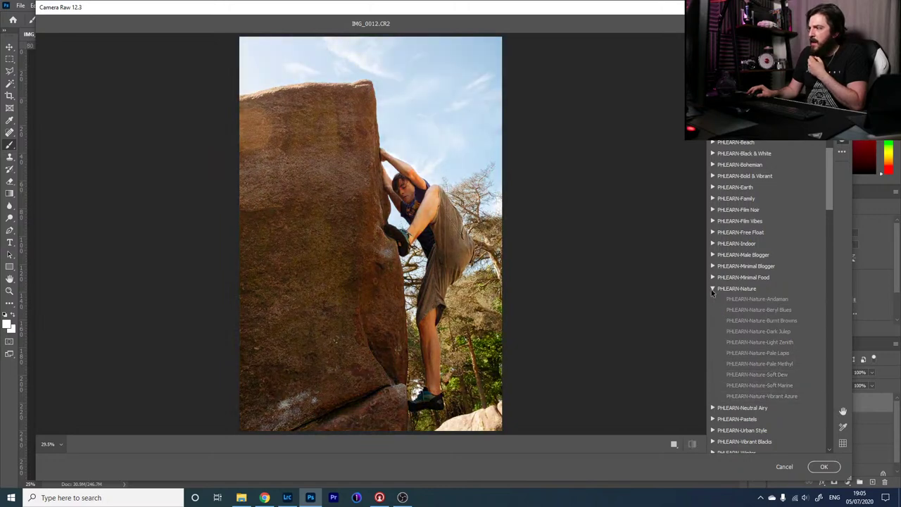
left_click(712, 289)
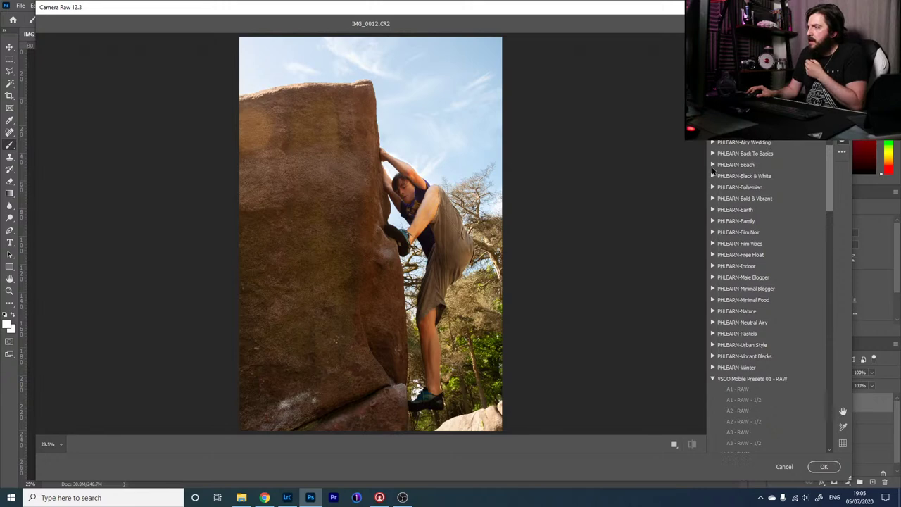
left_click(712, 187)
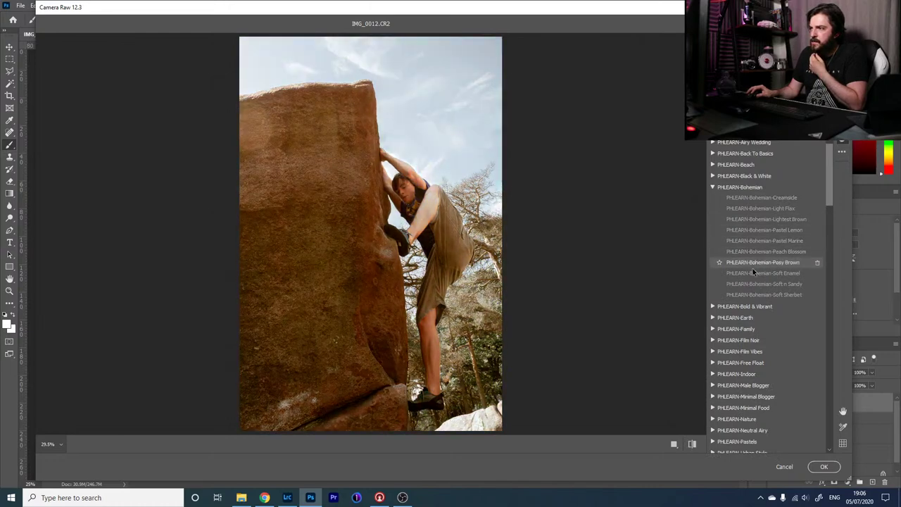
left_click(712, 185)
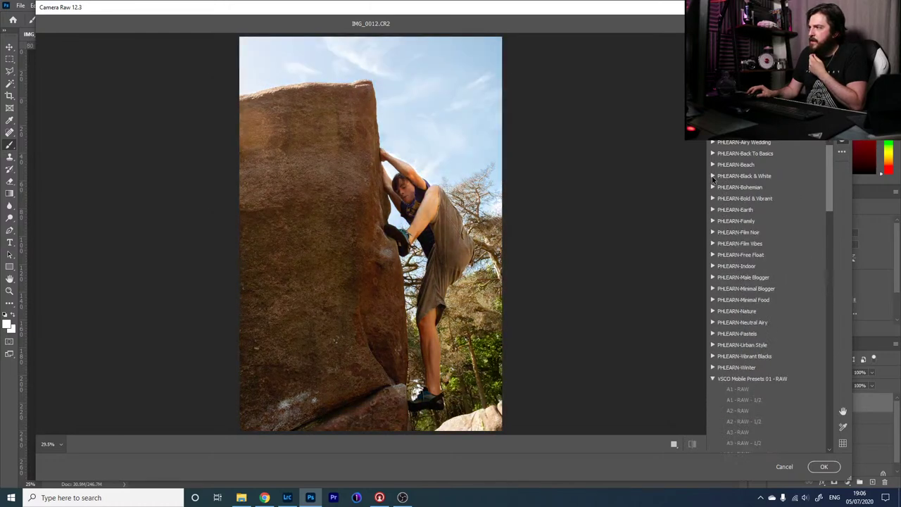
left_click(713, 165)
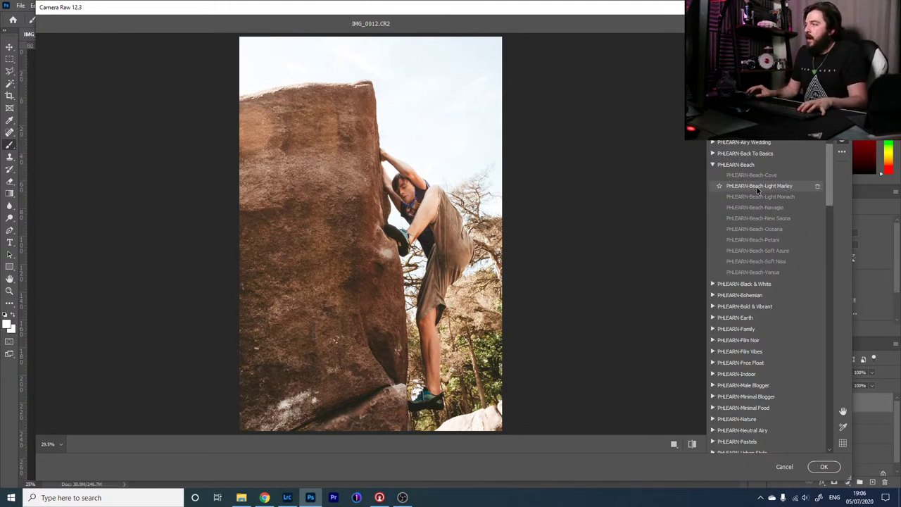
left_click(758, 187)
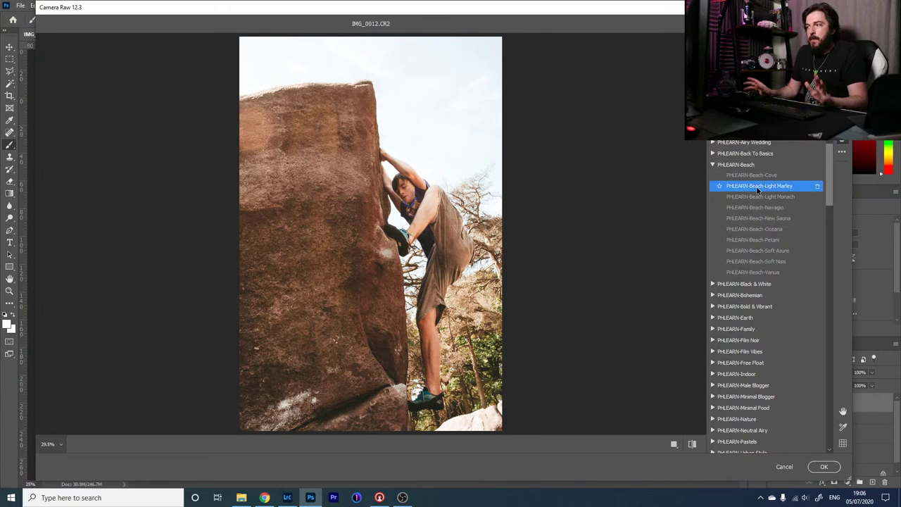
left_click(822, 469)
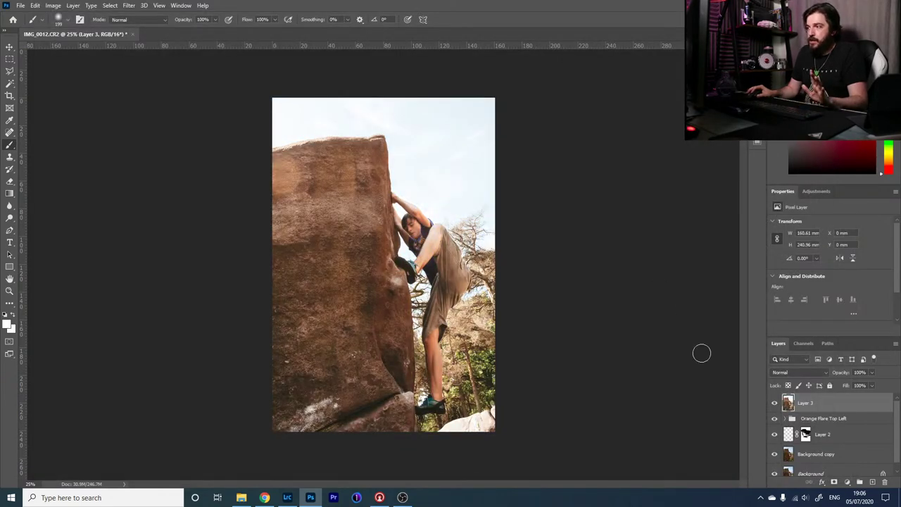
left_click(774, 402)
left_click(774, 403)
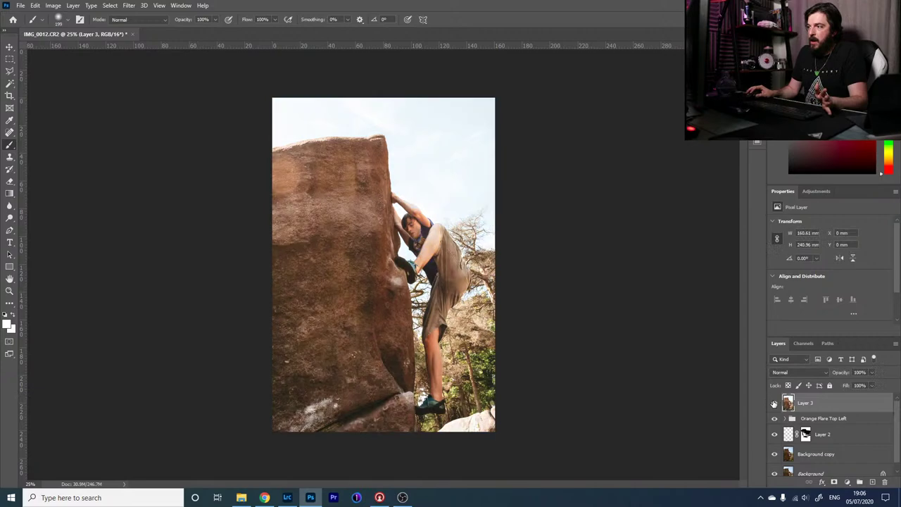
left_click(773, 403)
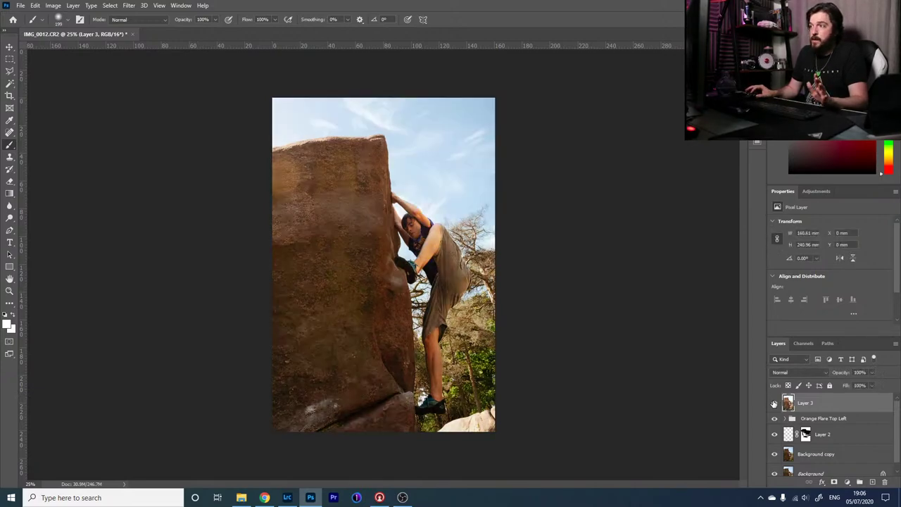
left_click(774, 402)
left_click(773, 403)
left_click(774, 403)
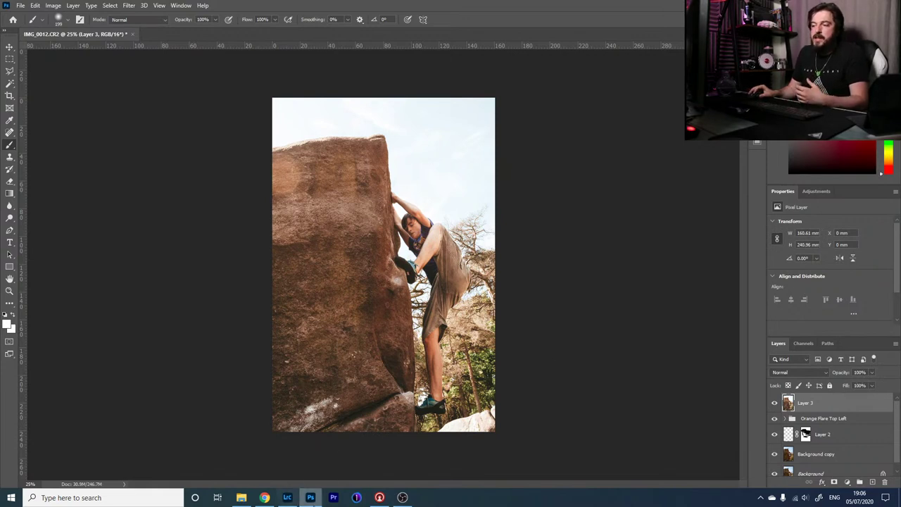
mouse_move(290, 501)
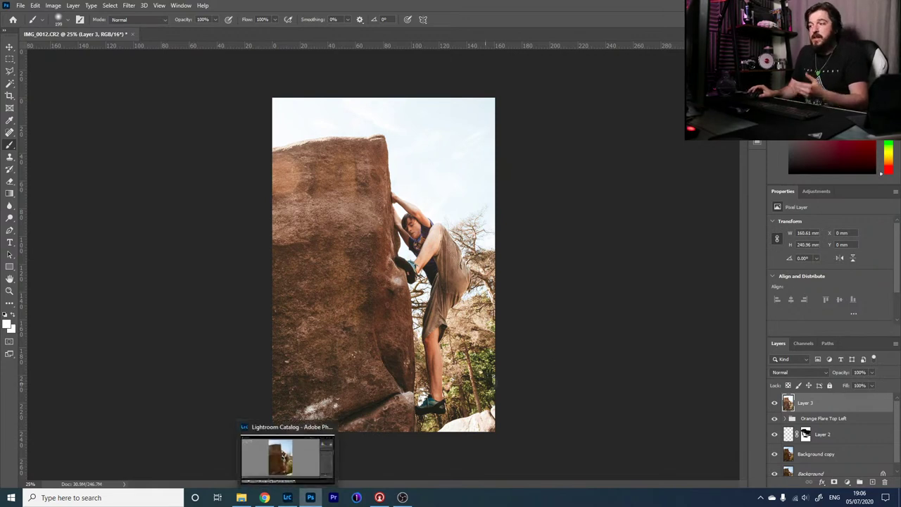
- Lower Layer 3's opacity to 62%
left_click(872, 385)
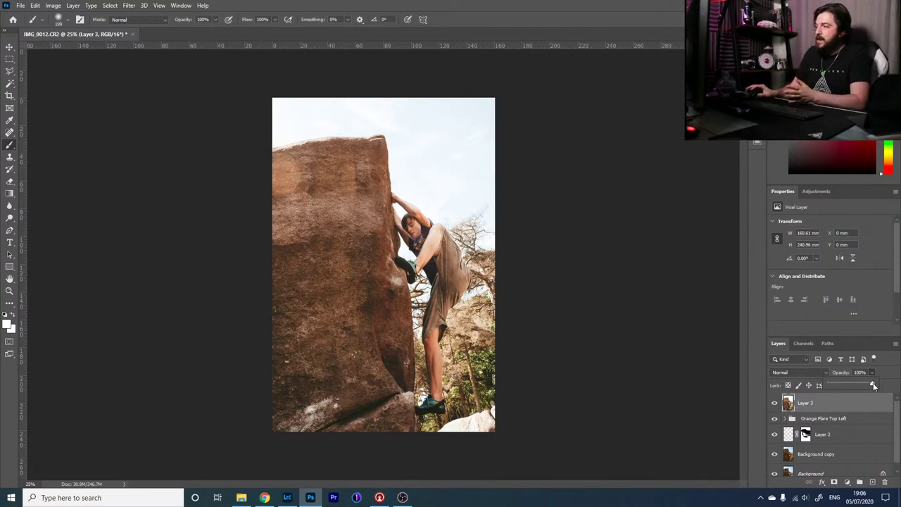
left_click_drag(873, 386, 850, 387)
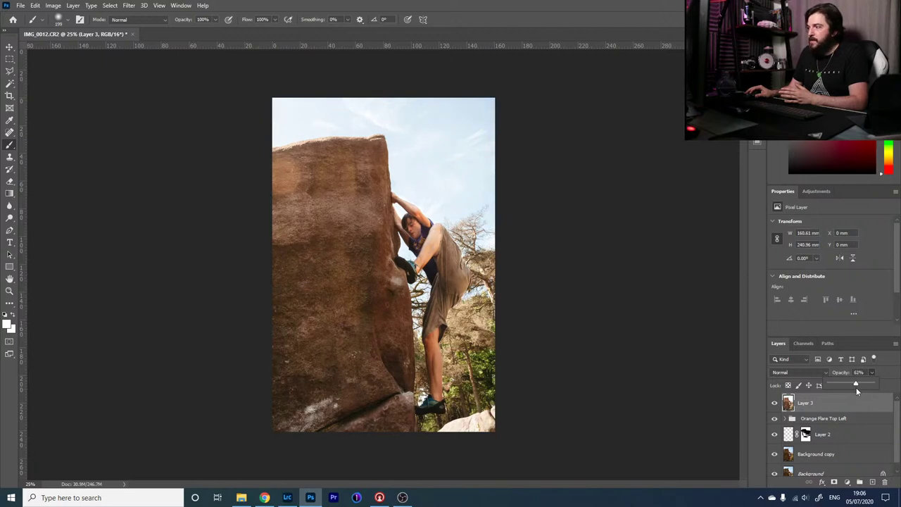
left_click(774, 403)
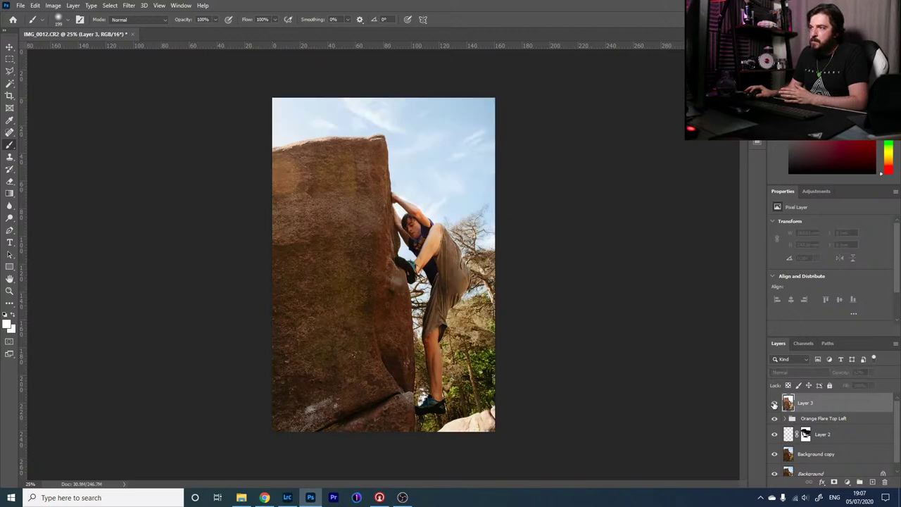
- Compare with Layer 3 on and off, leave it visible, and save as IMG_0012-Edit-2.tif
left_click(775, 402)
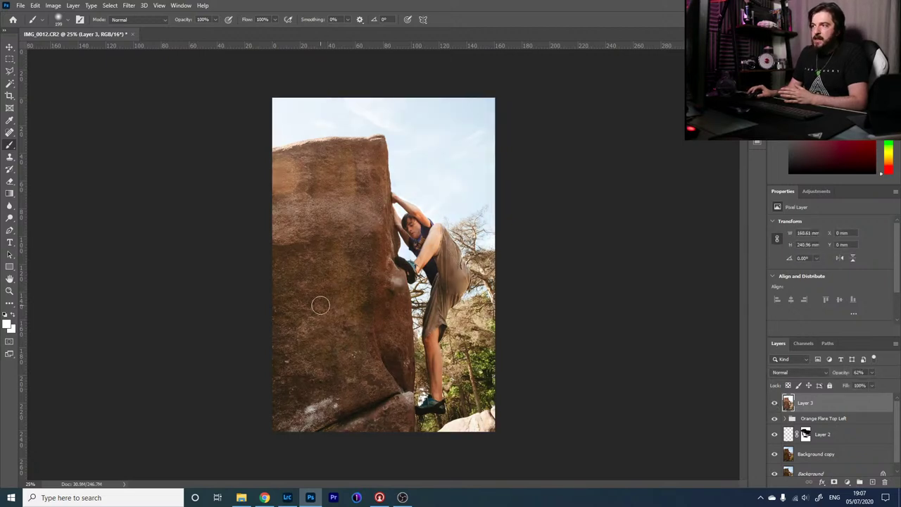
left_click(775, 403)
left_click(774, 403)
left_click(775, 402)
left_click(774, 403)
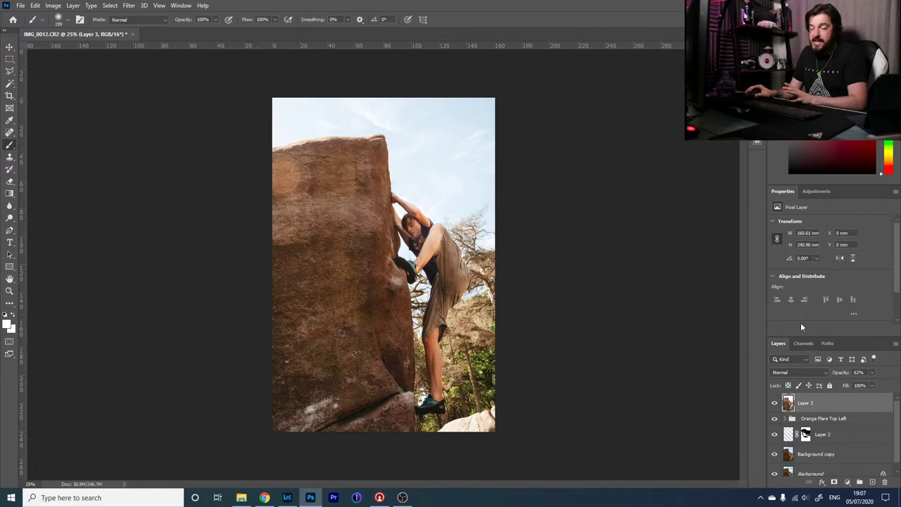
left_click(774, 403)
left_click(774, 402)
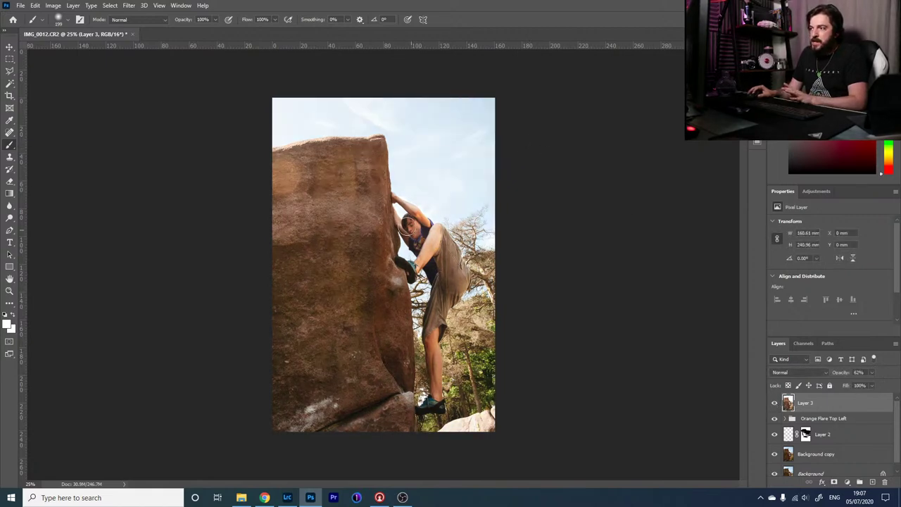
left_click(774, 403)
left_click(775, 402)
left_click(775, 404)
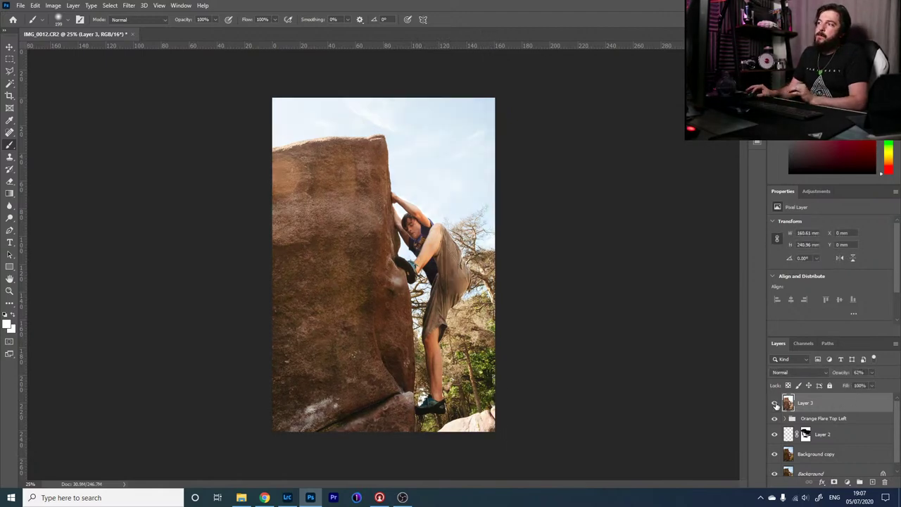
left_click(775, 404)
left_click(775, 403)
left_click(775, 404)
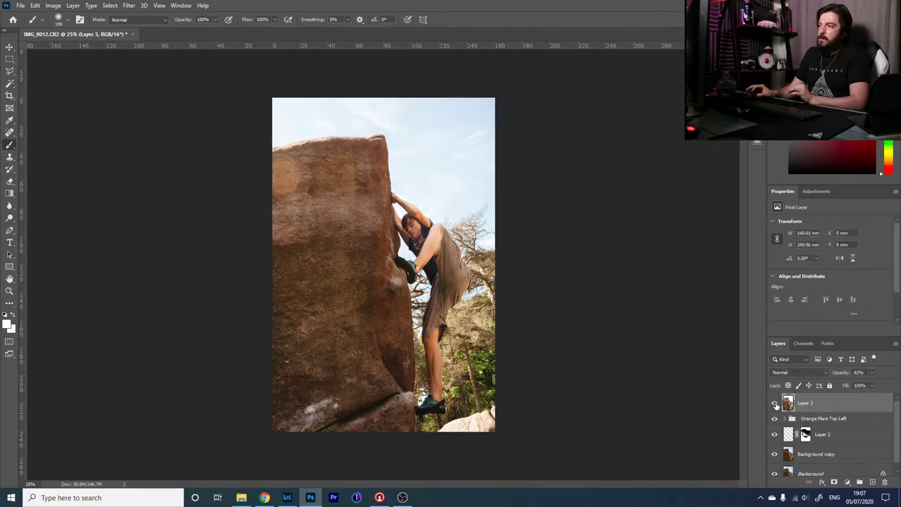
left_click(775, 404)
left_click(774, 404)
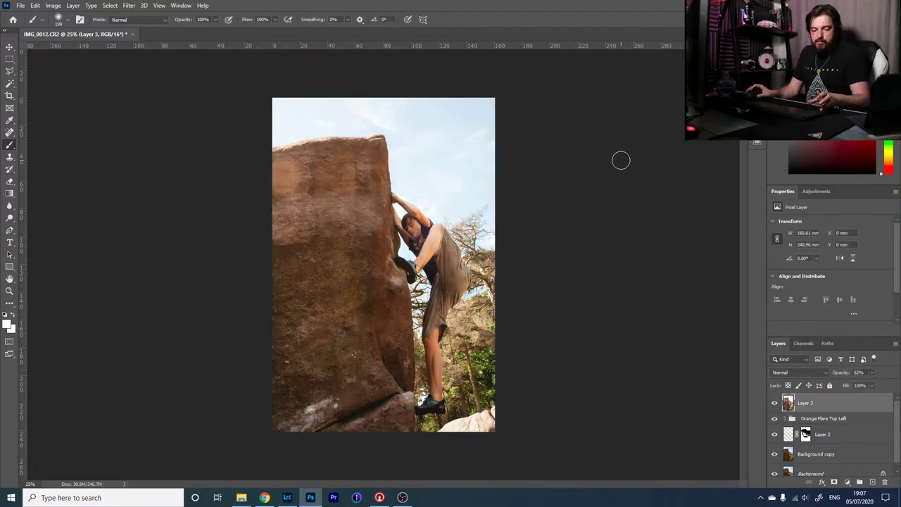
key("ctrl+s")
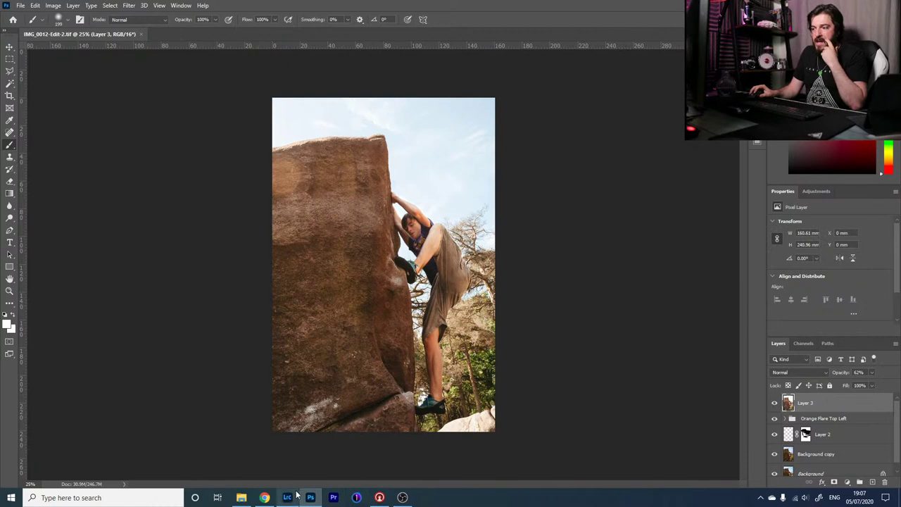
left_click(287, 497)
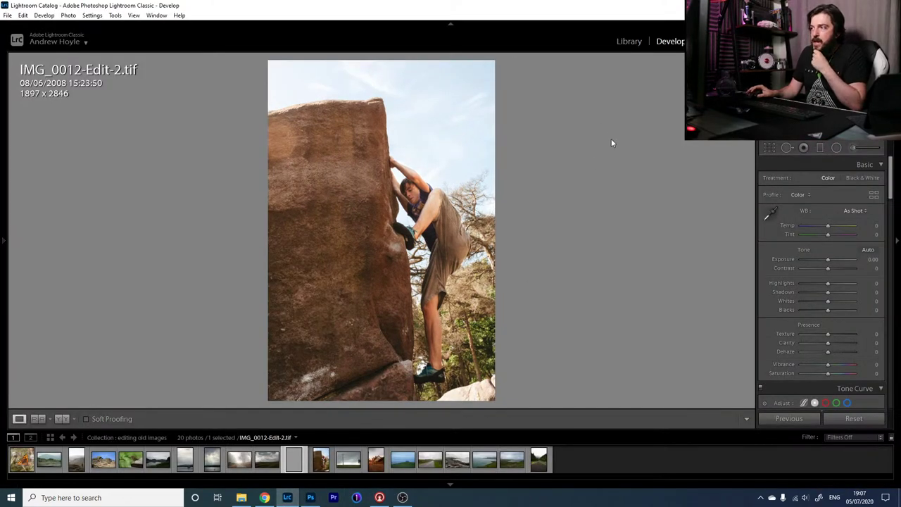
- Add a graduated filter of -0.79 exposure diagonally across the rock
left_click(818, 151)
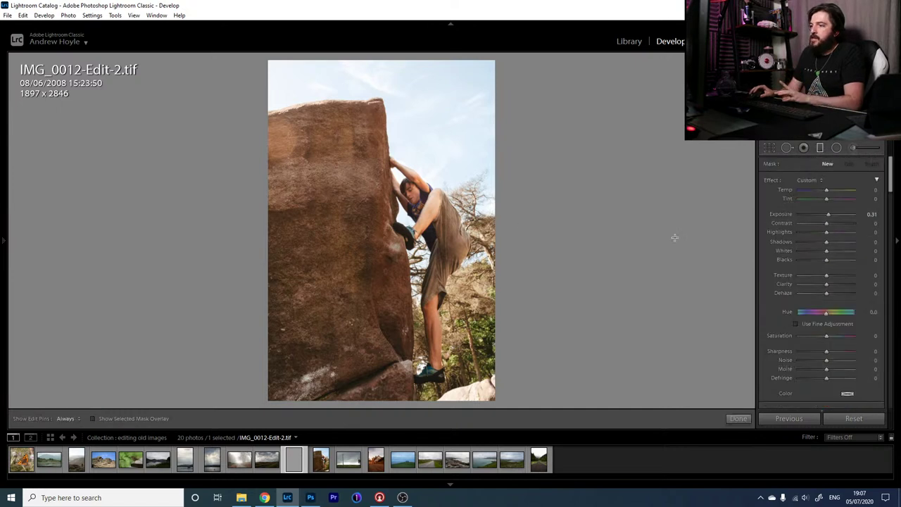
left_click_drag(828, 218, 821, 215)
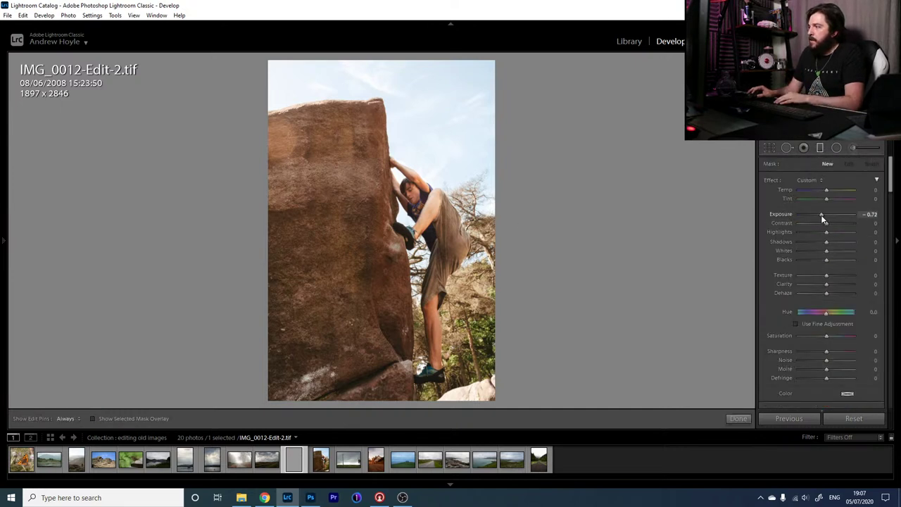
left_click_drag(245, 363, 325, 293)
left_click_drag(284, 328, 331, 282)
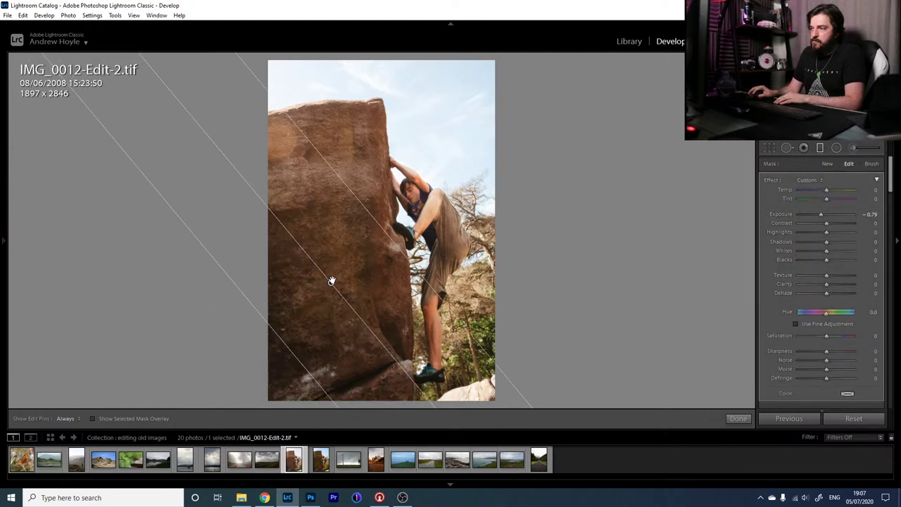
left_click_drag(821, 214, 818, 215)
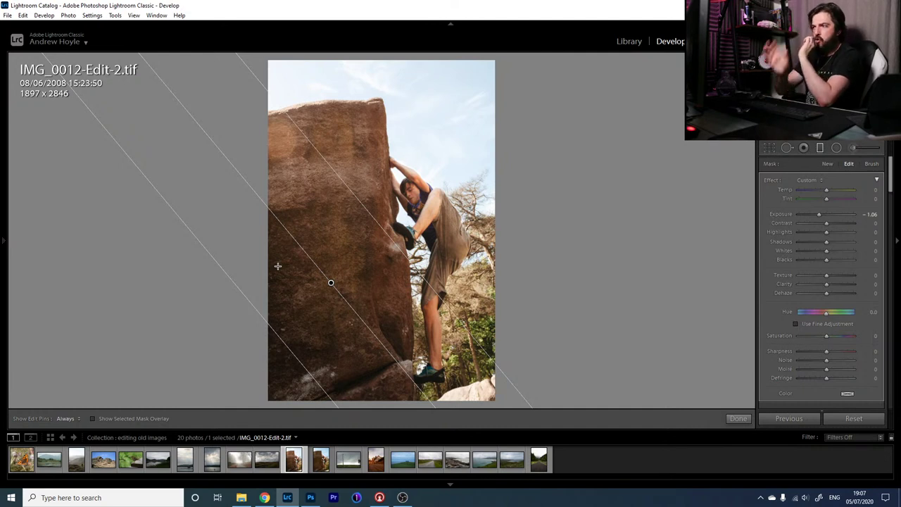
- Deselect the filter, delete and restore it, then move to IMG_0012.CR2
key("Return")
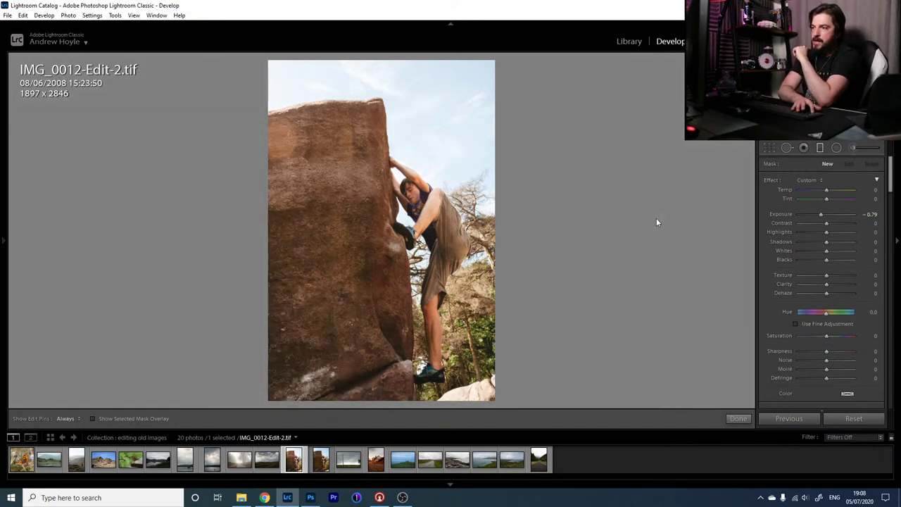
key("Delete")
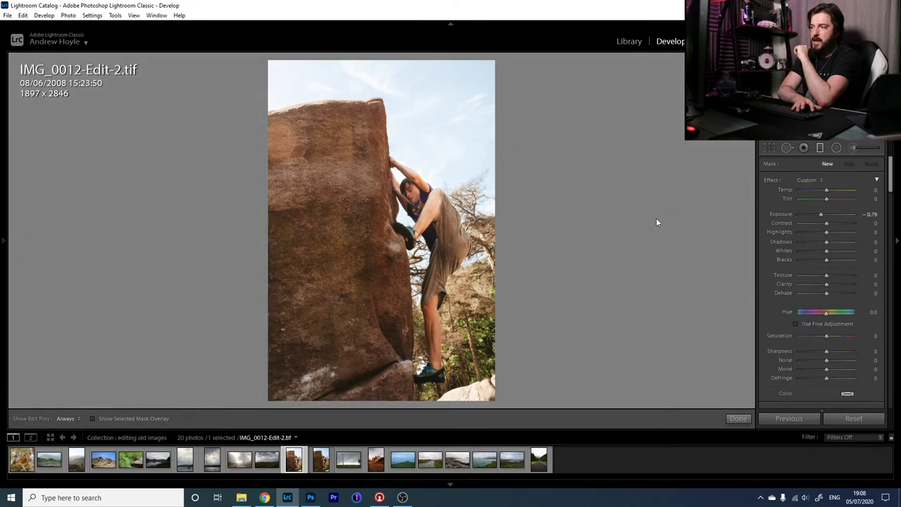
key("ctrl+z")
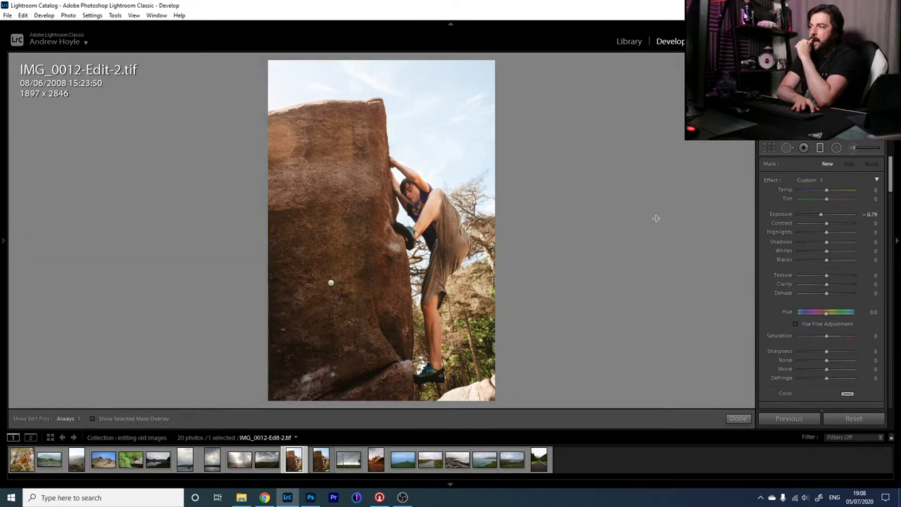
key("Right")
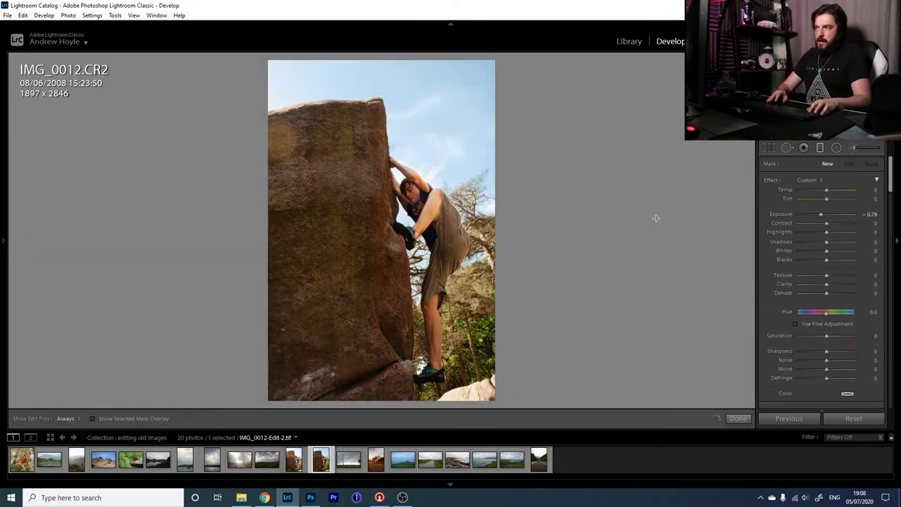
- Reset IMG_0012.CR2's develop settings and close the graduated filter tool on the TIF
right_click(316, 462)
mouse_move(408, 353)
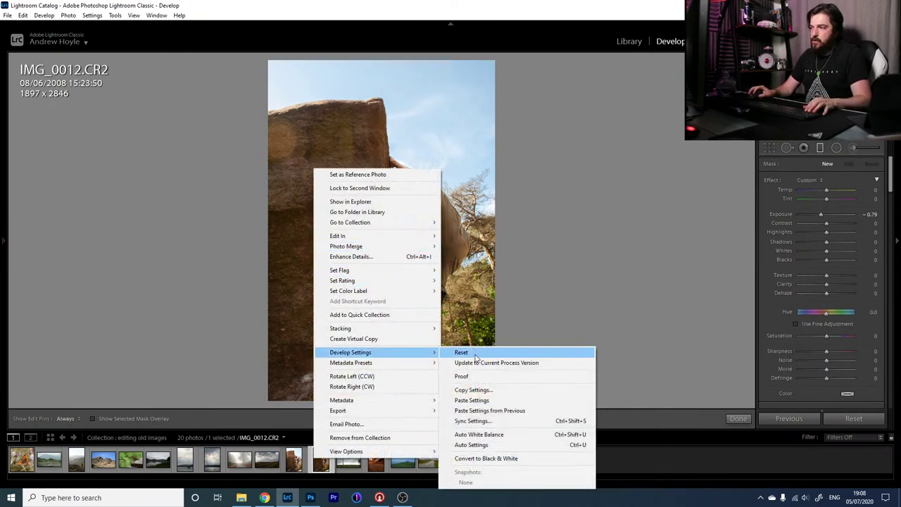
left_click(475, 353)
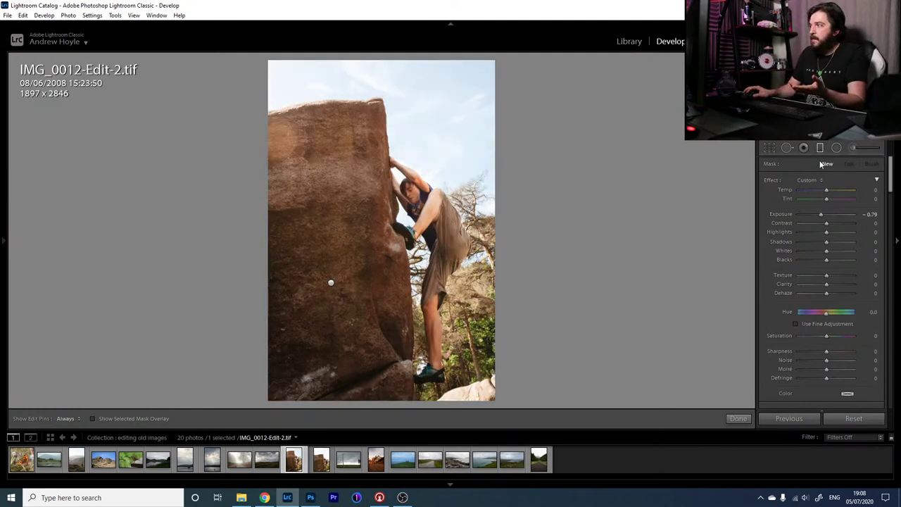
left_click(820, 147)
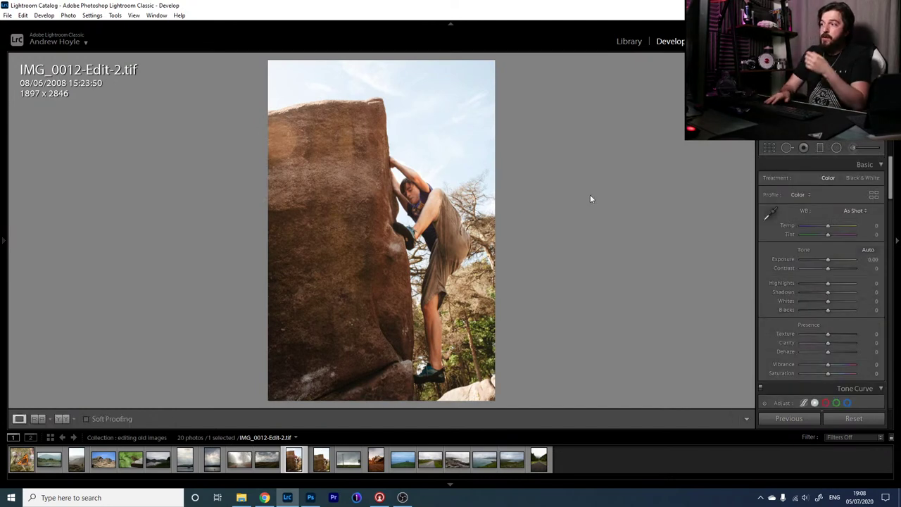
- Flip between the edited TIF and the original IMG_0012.CR2 to compare them
key("Left")
key("Right")
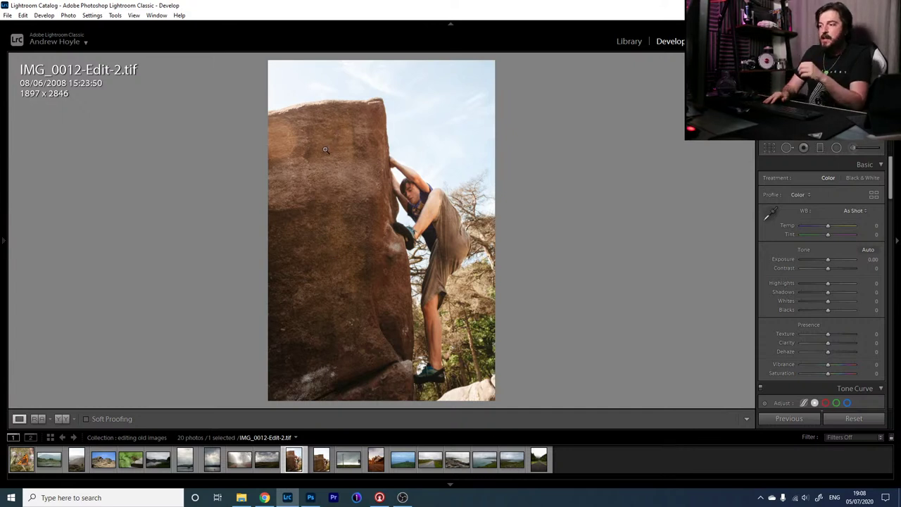
key("Right")
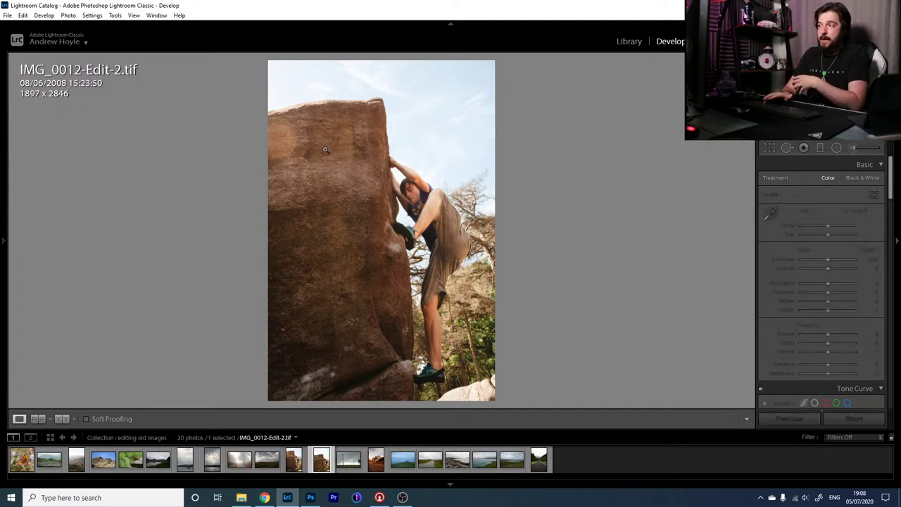
key("Left")
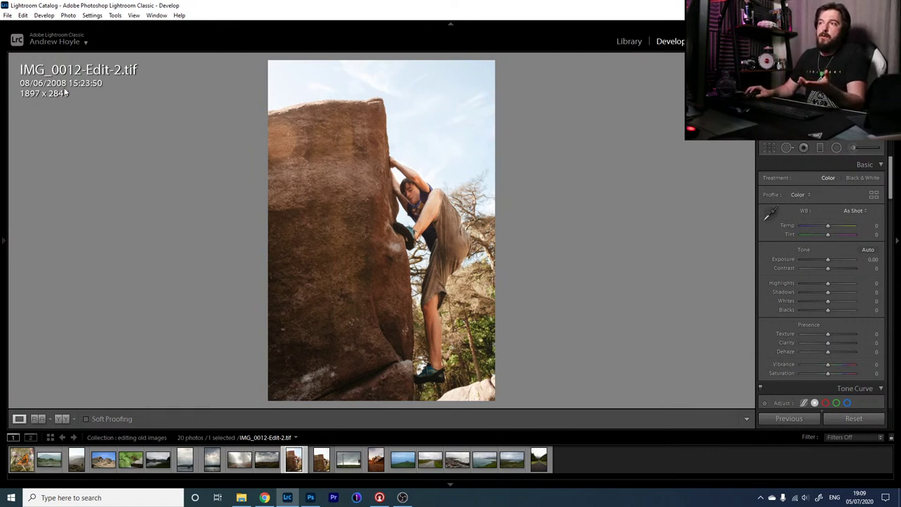
mouse_move(6, 217)
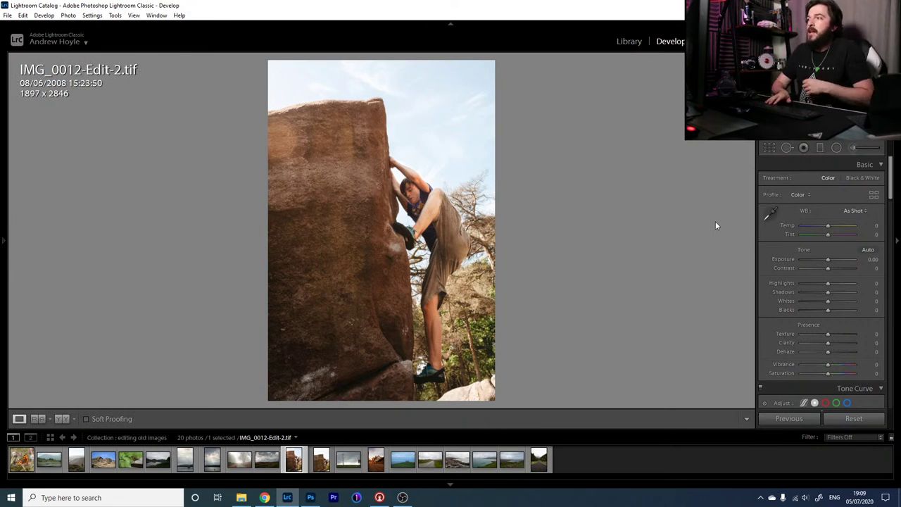
key("Right")
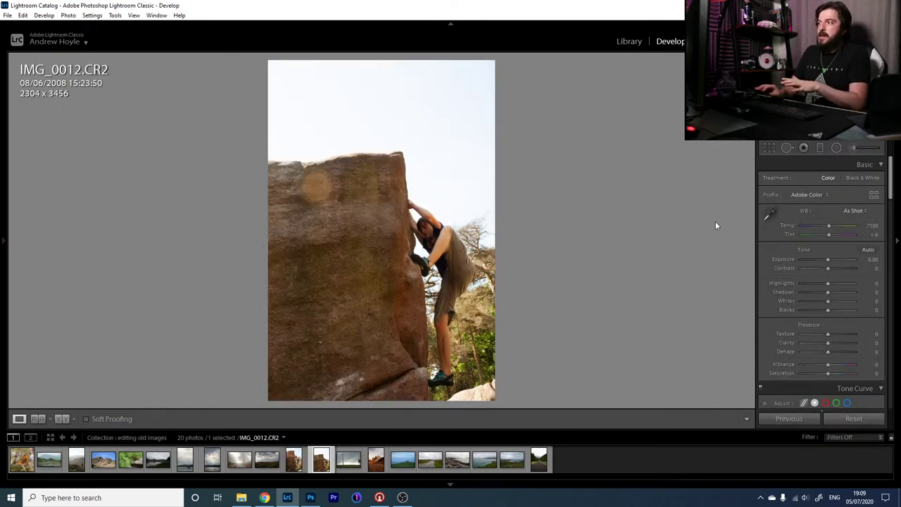
- Zoom into the top of the rock on the original, then reopen IMG_0012-Edit-2.tif
left_click(408, 113)
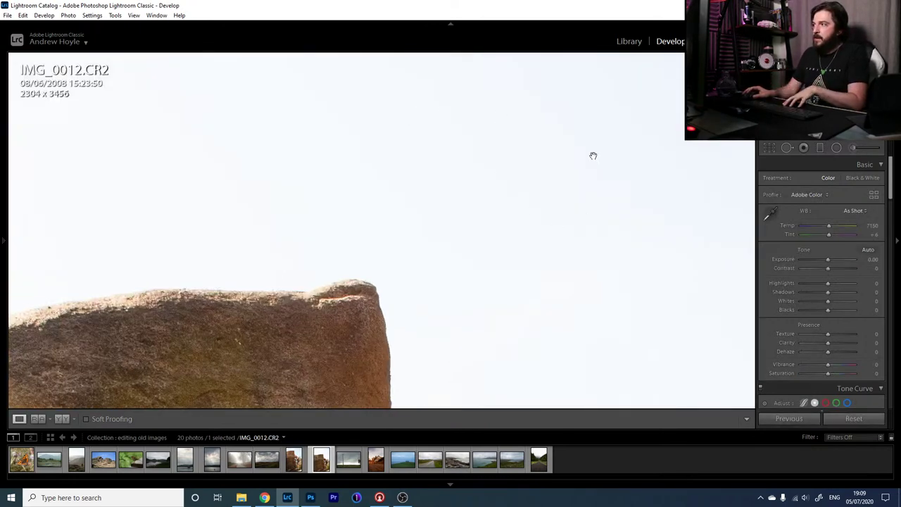
left_click_drag(590, 148, 372, 269)
left_click(371, 269)
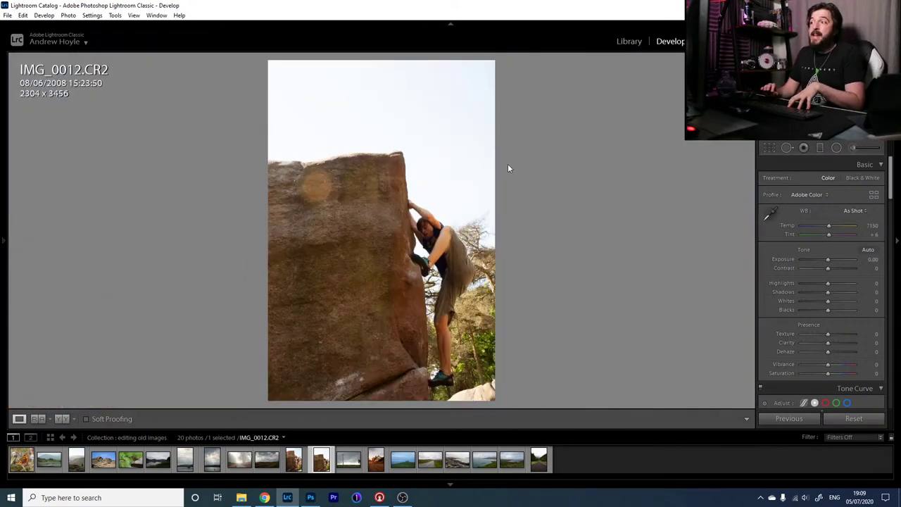
left_click(290, 462)
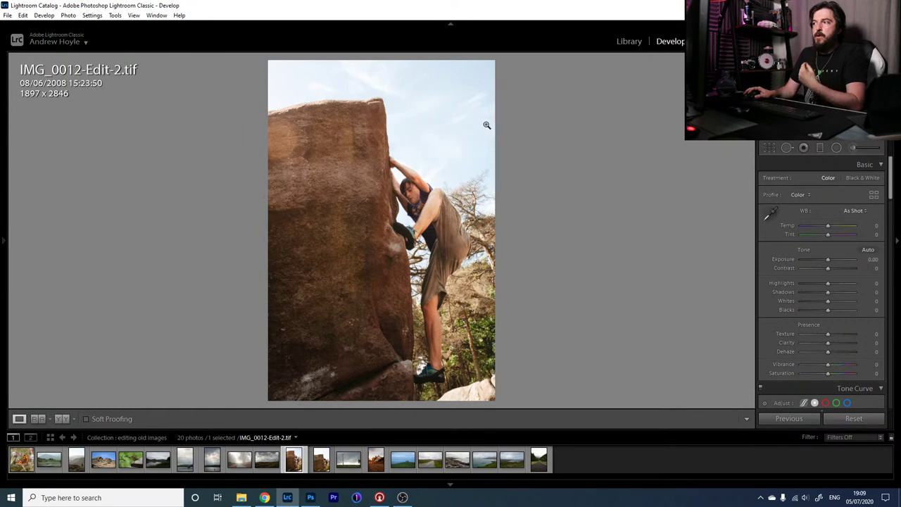
- In HSL Luminance, test darkening and lightening the sky with the Blue slider
scroll(828, 310, "down", 2)
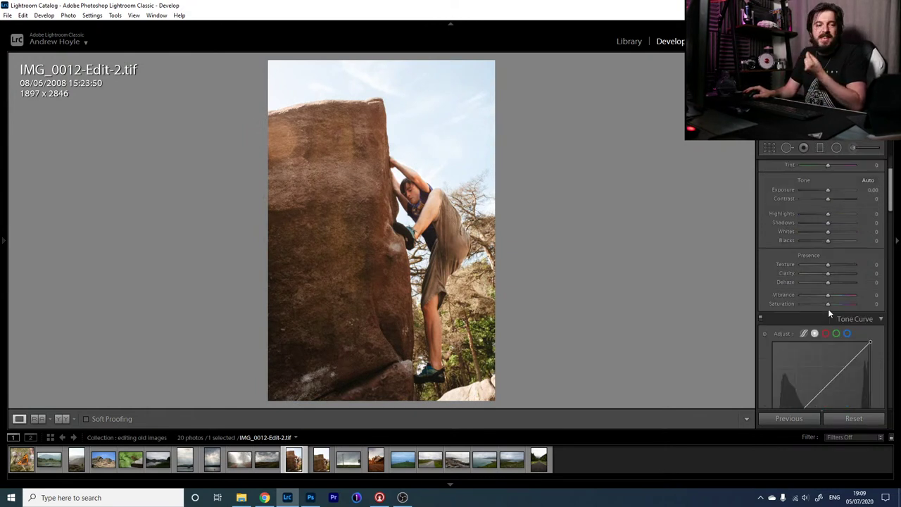
scroll(828, 308, "down", 2)
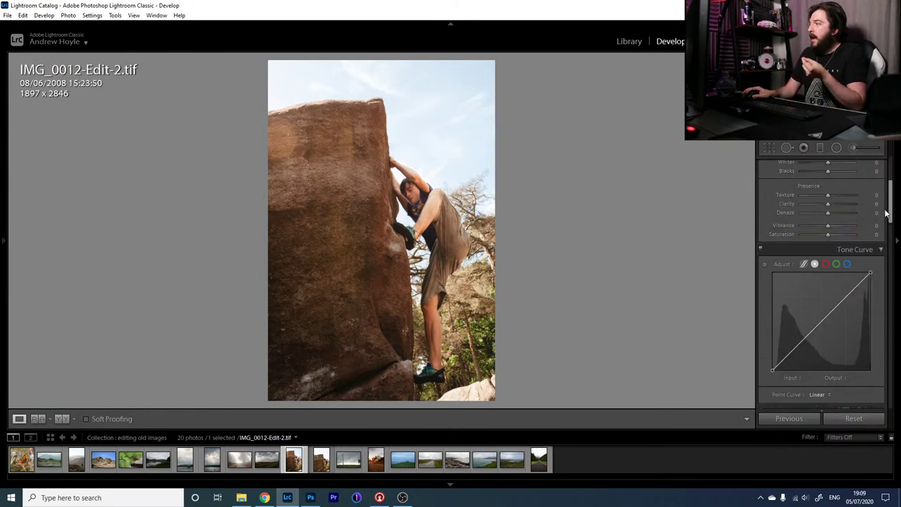
left_click_drag(889, 224, 888, 235)
scroll(889, 237, "down", 2)
left_click(842, 239)
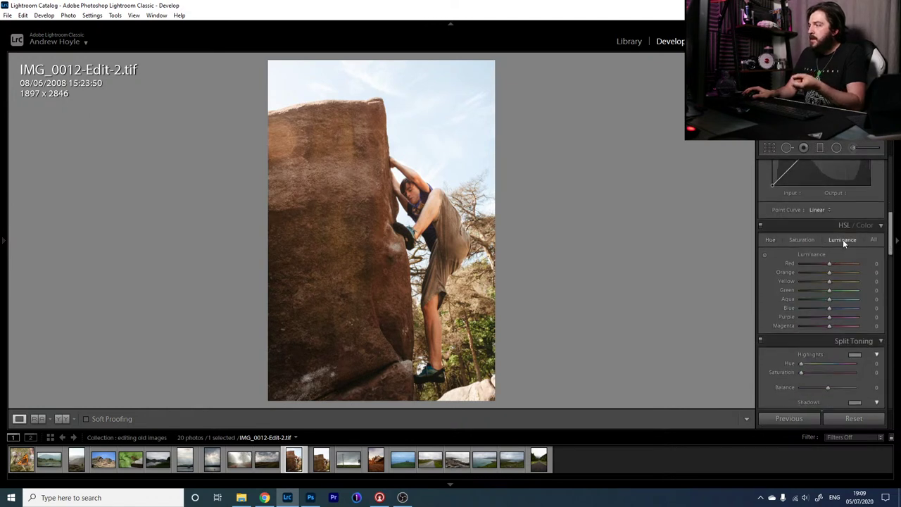
left_click_drag(828, 307, 802, 309)
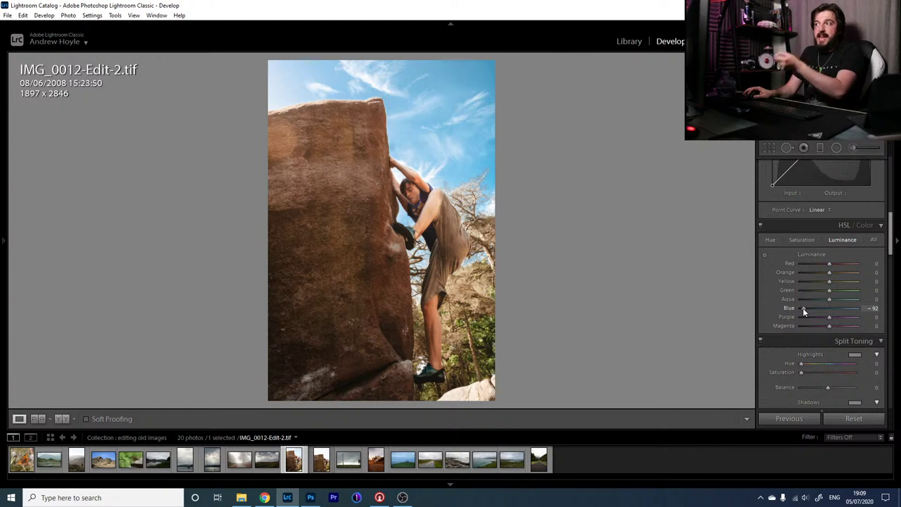
left_click_drag(803, 308, 806, 307)
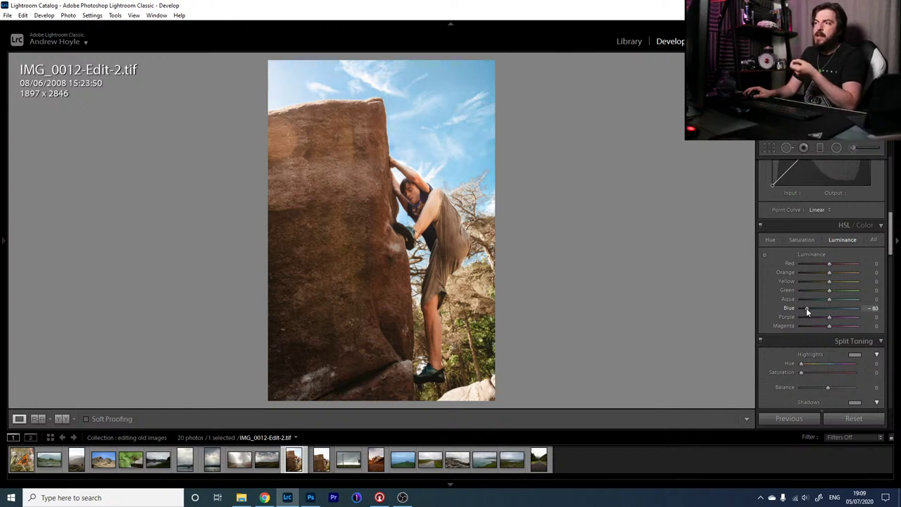
left_click_drag(806, 308, 826, 310)
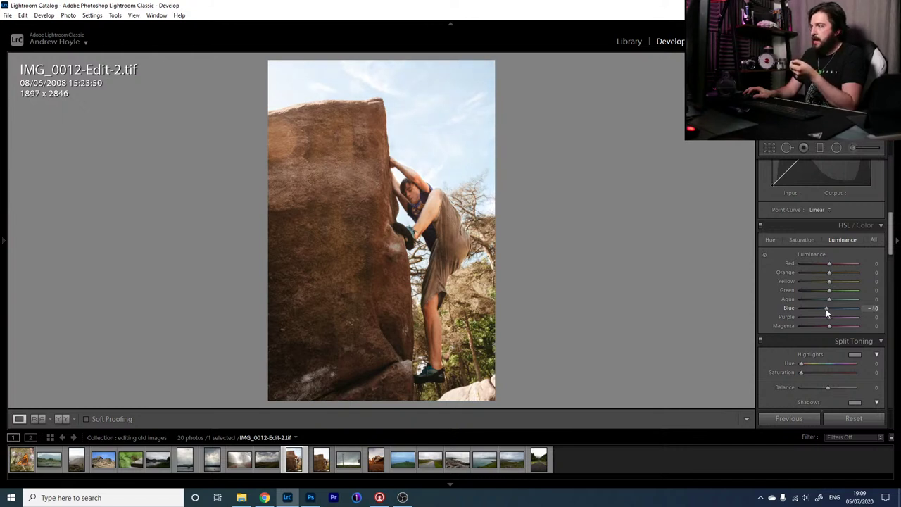
- Compare before/after at 1:1 on the climber and settle Blue luminance at -5
key("backslash")
key("backslash")
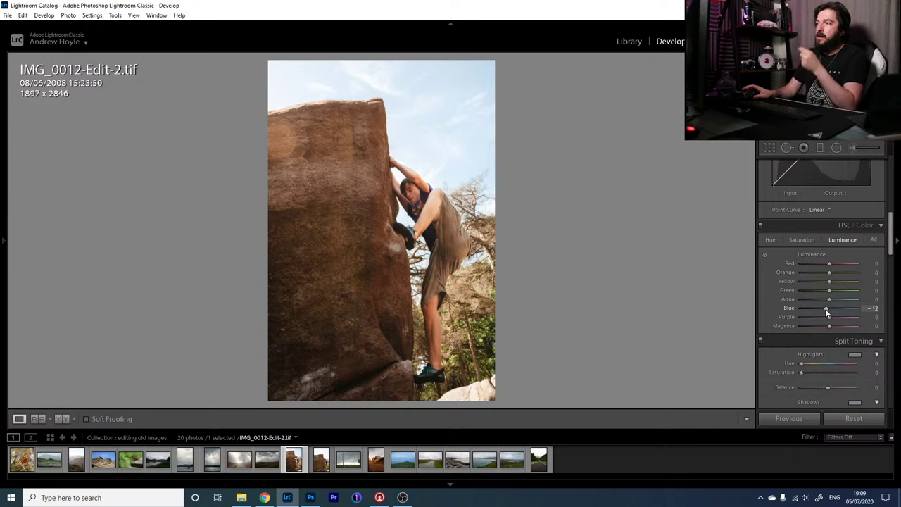
left_click(417, 173)
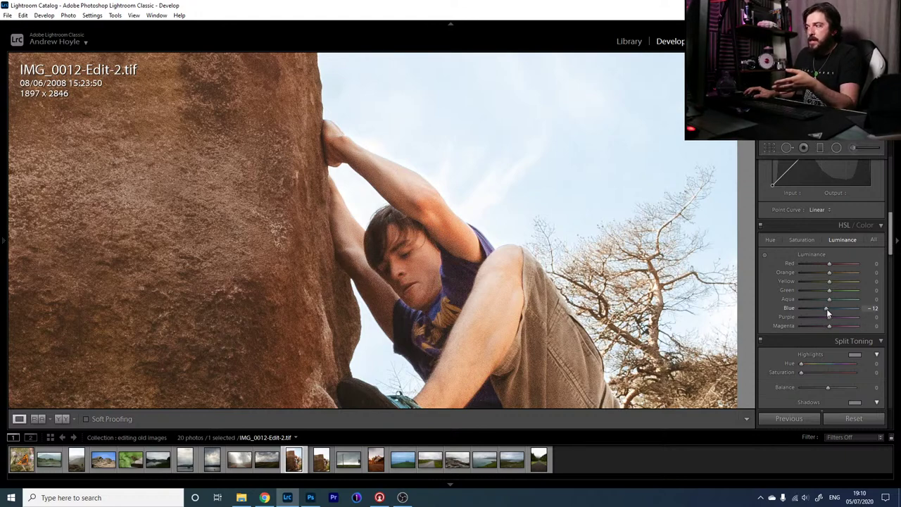
left_click_drag(829, 309, 806, 309)
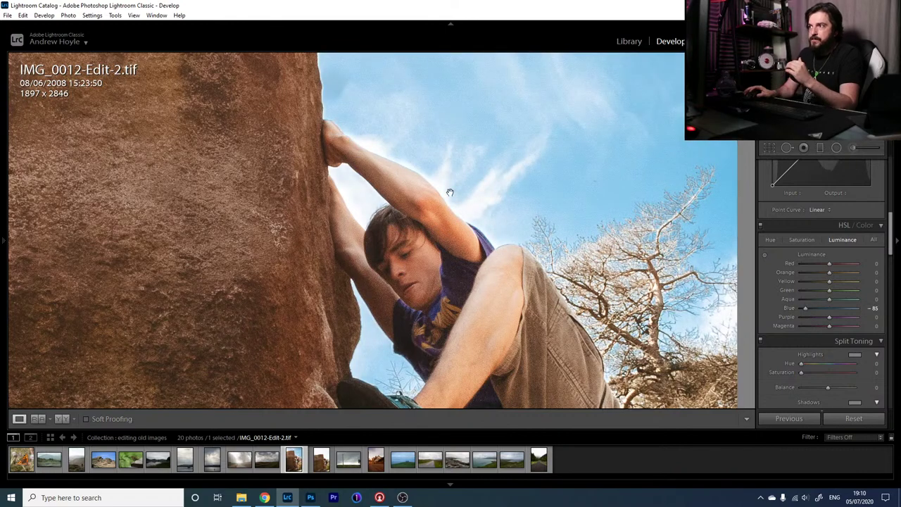
left_click(826, 308)
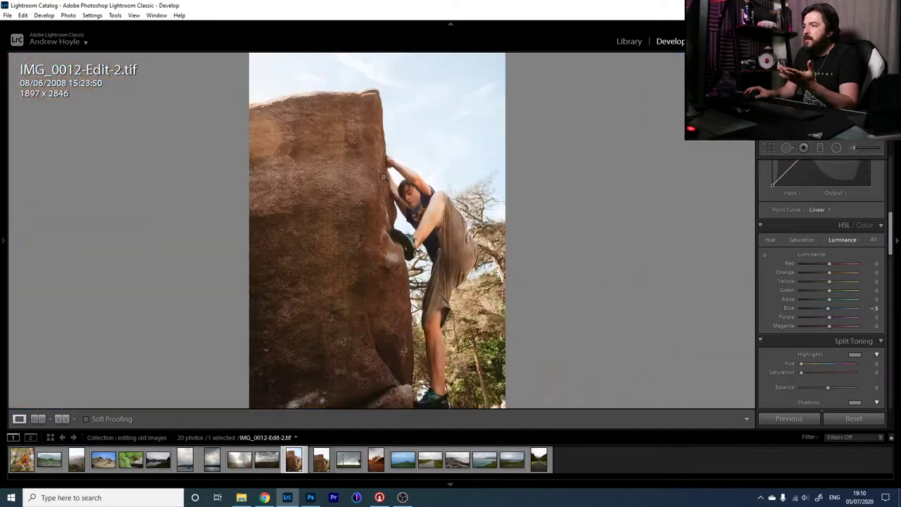
left_click(622, 219)
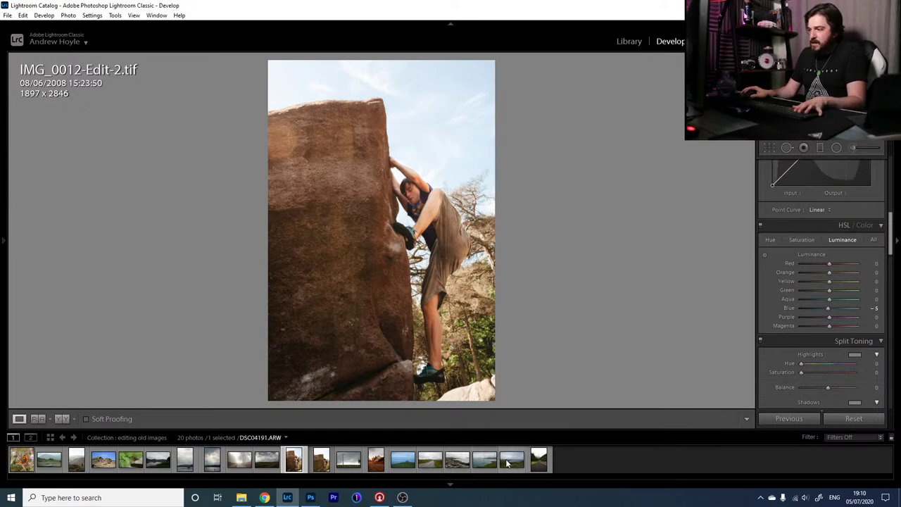
- Open IMG_0020.CR2 and toggle the Crop Overlay on and off without changes
left_click(376, 459)
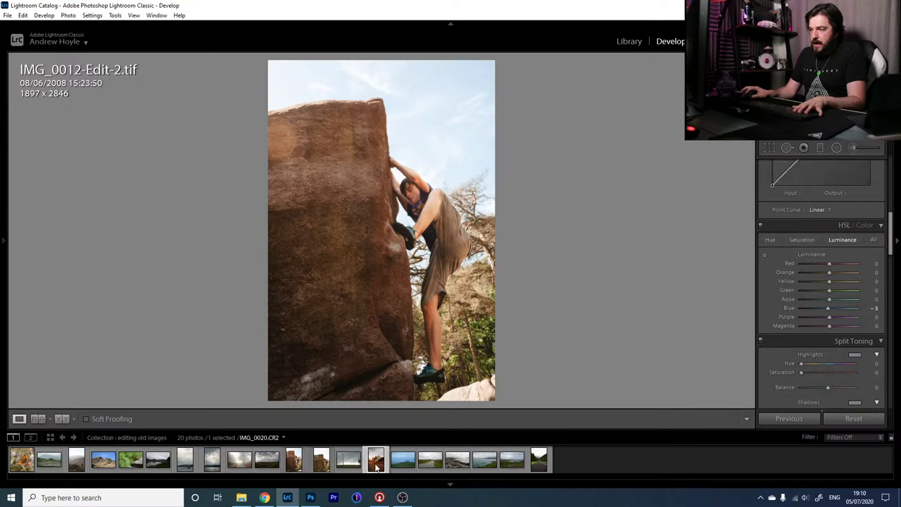
key("r")
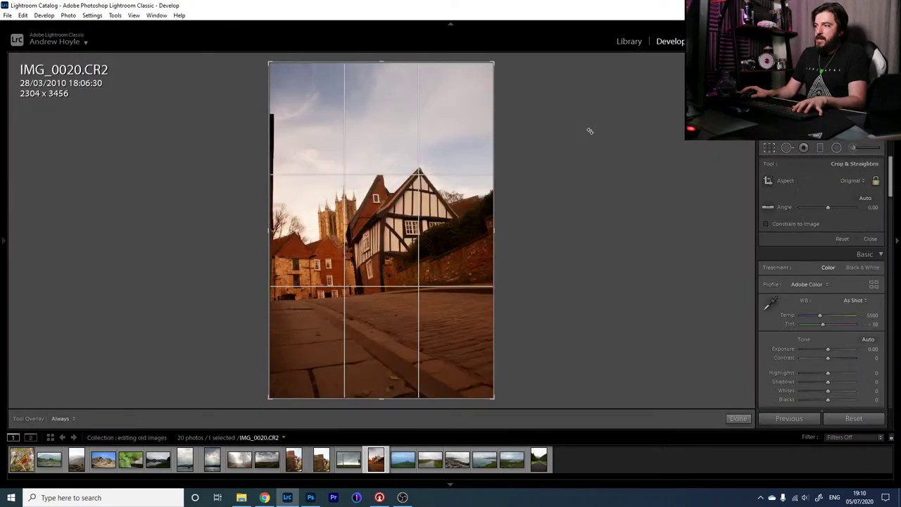
key("r")
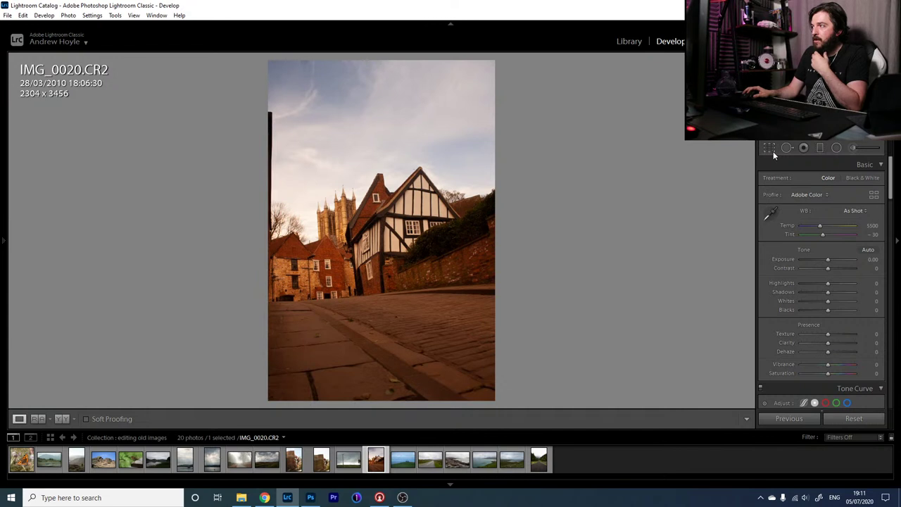
left_click(772, 149)
left_click(768, 149)
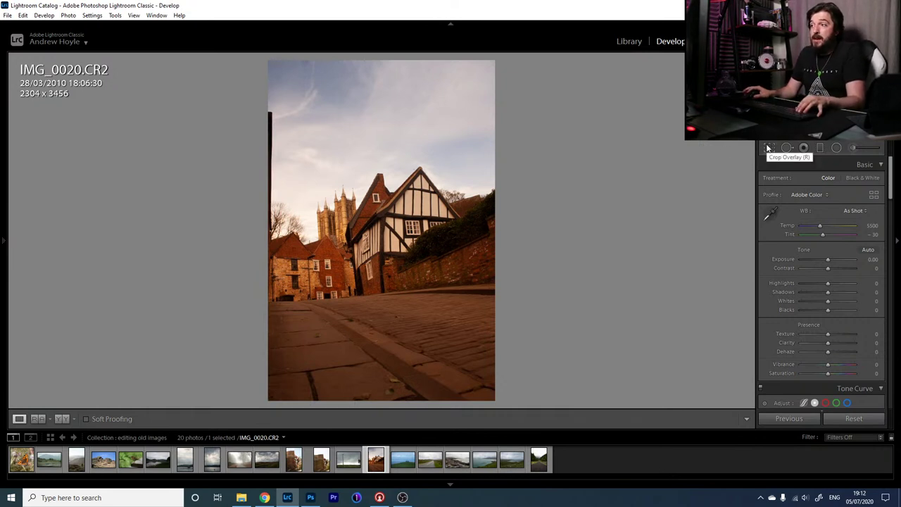
- Straighten the street photo by 3.78° and crop down from the top to 1823 x 2735, aspect locked
left_click(772, 152)
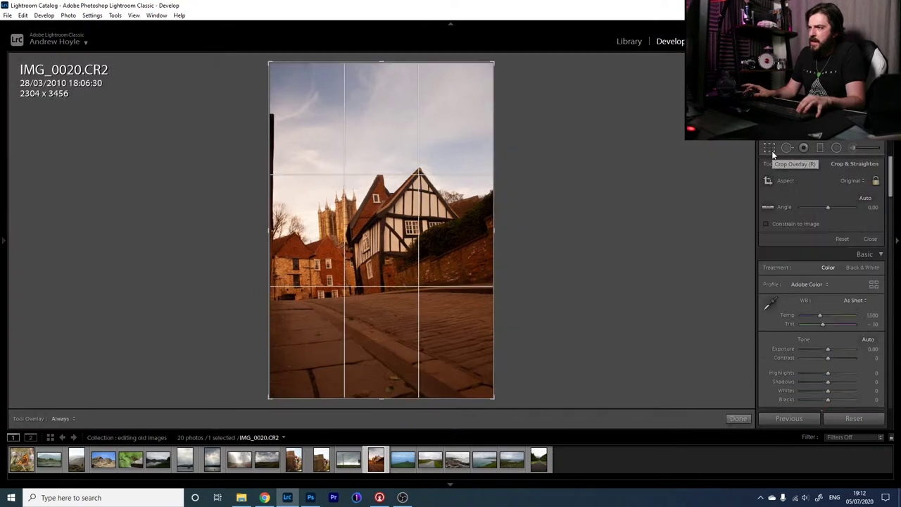
left_click_drag(556, 157, 560, 167)
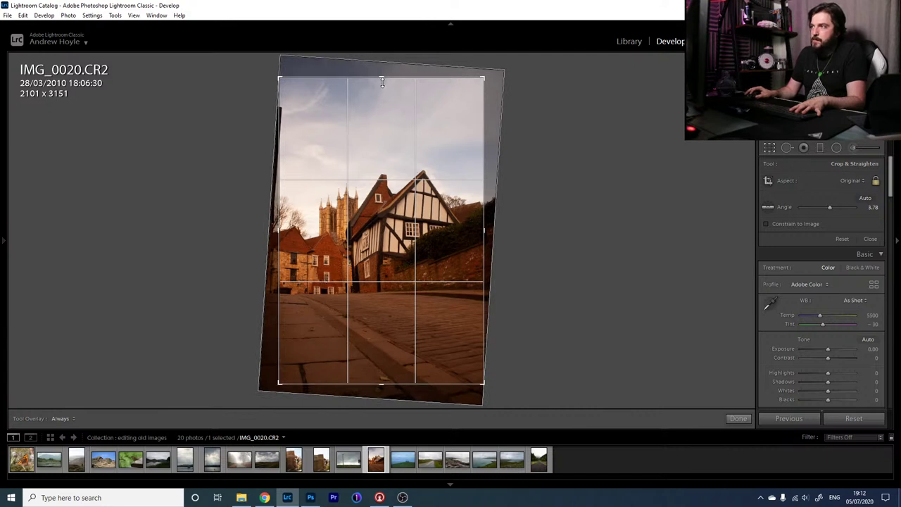
left_click_drag(382, 82, 384, 146)
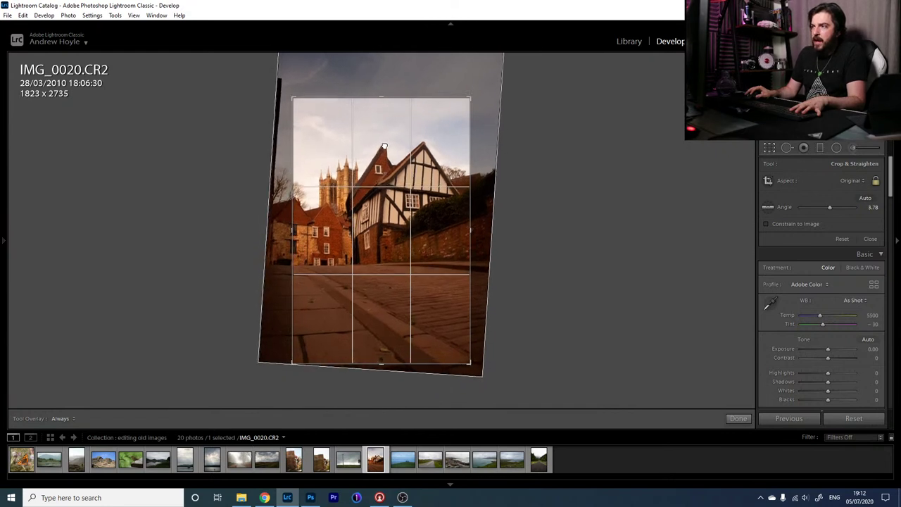
left_click(398, 326)
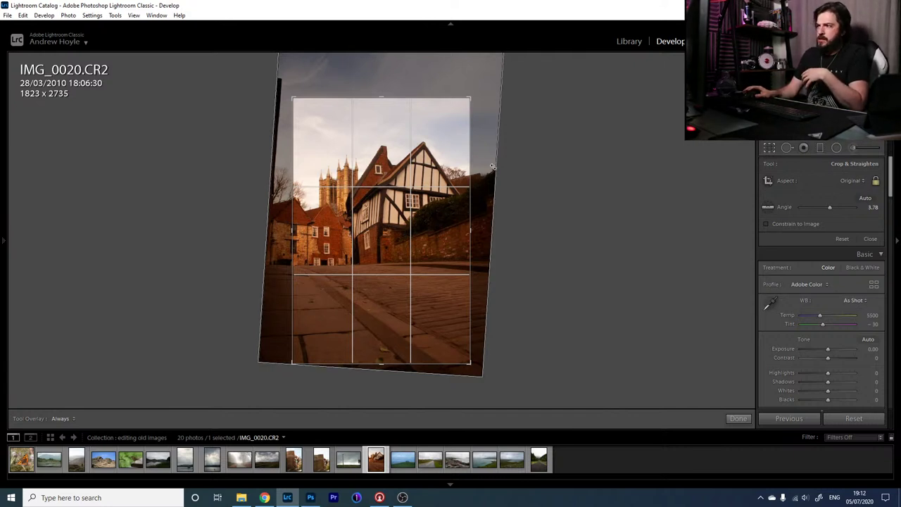
key("Return")
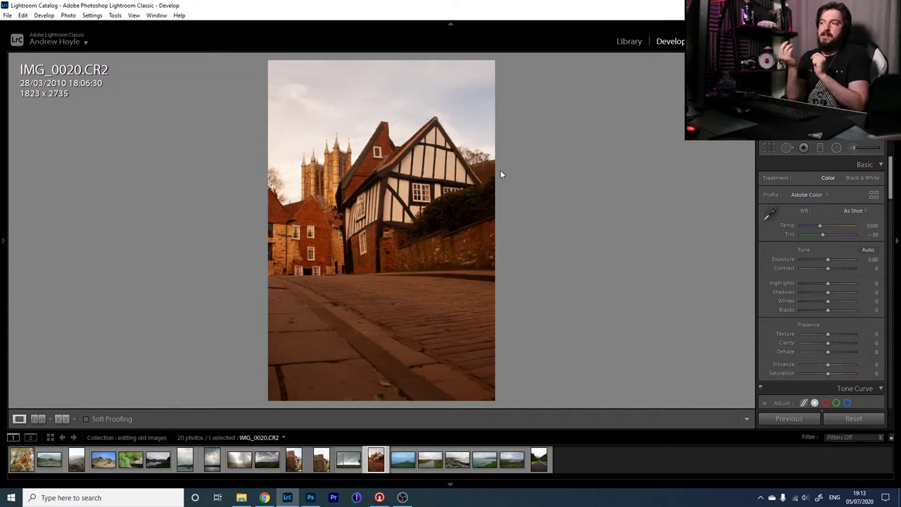
- Reopen the crop to review it and compare uncropped with cropped framing
left_click(769, 148)
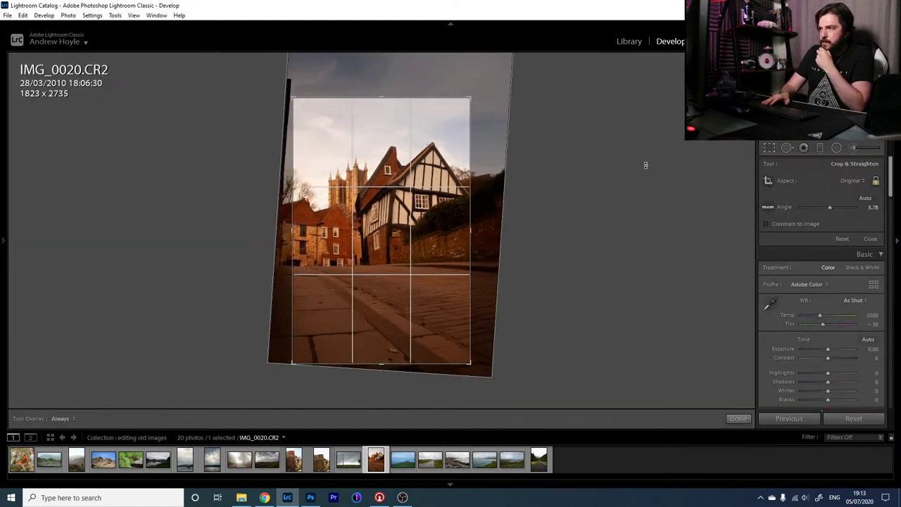
key("Return")
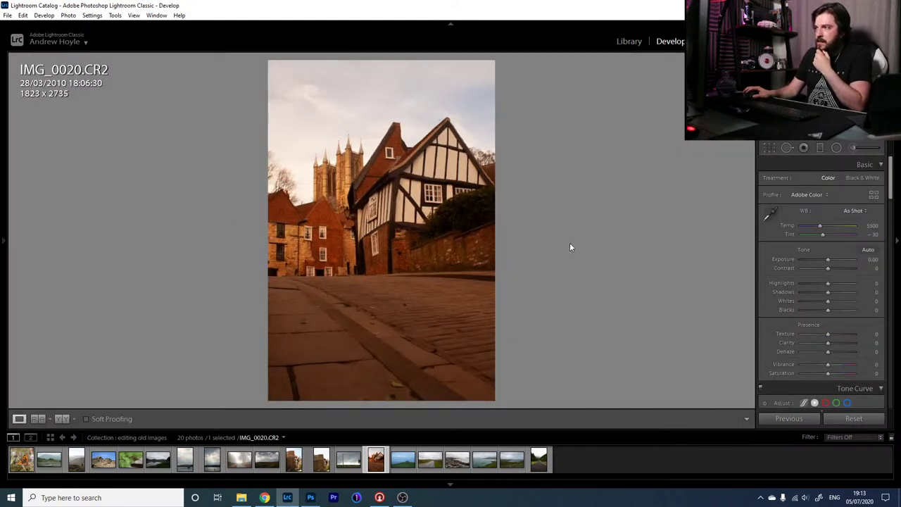
key("r")
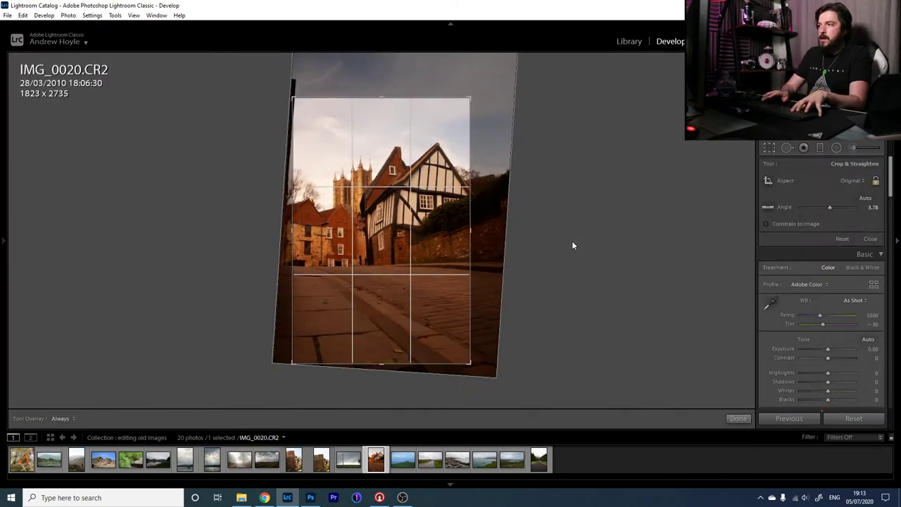
key("Return")
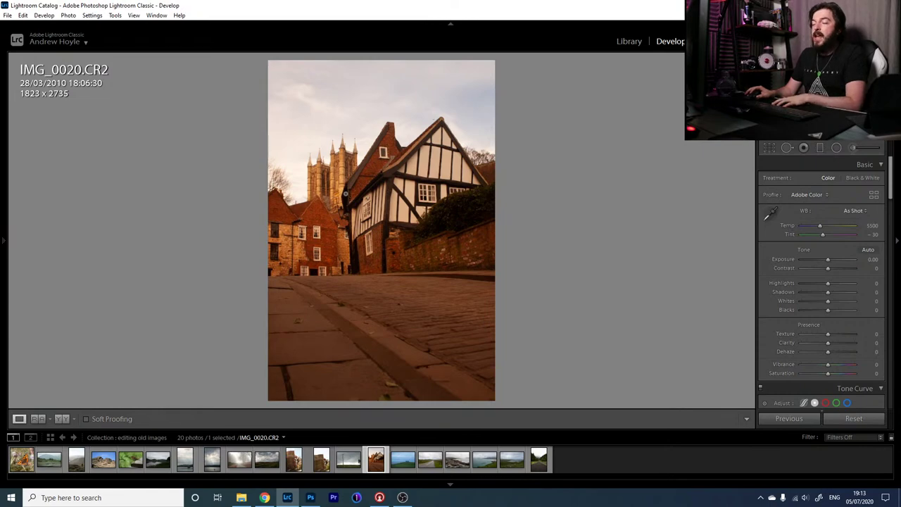
left_click(345, 193)
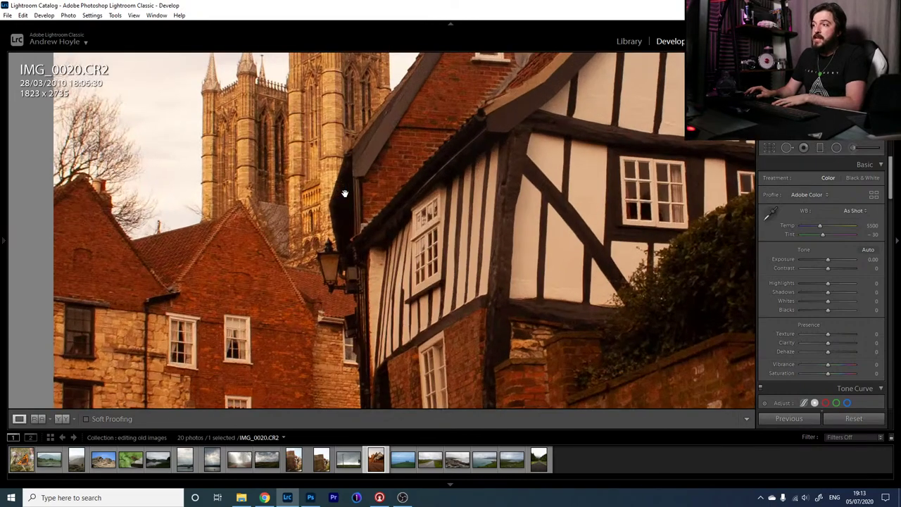
left_click(318, 136)
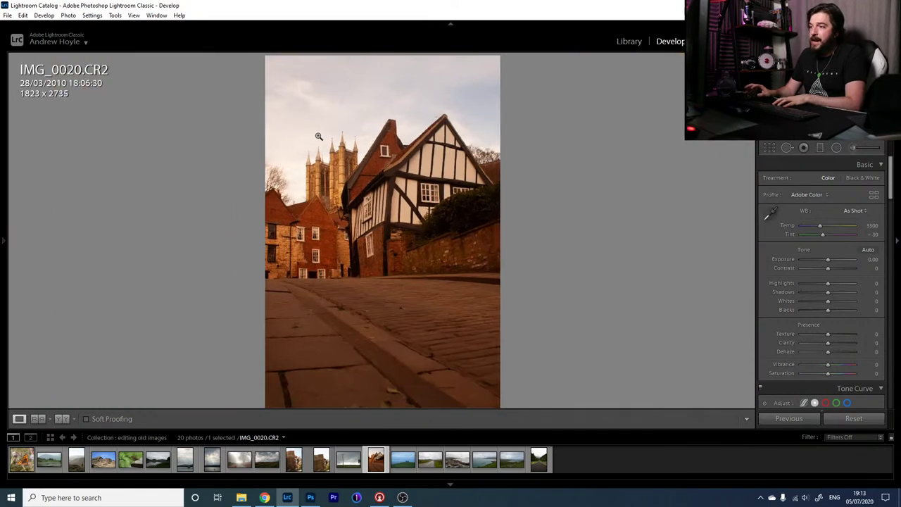
left_click(855, 211)
left_click(845, 235)
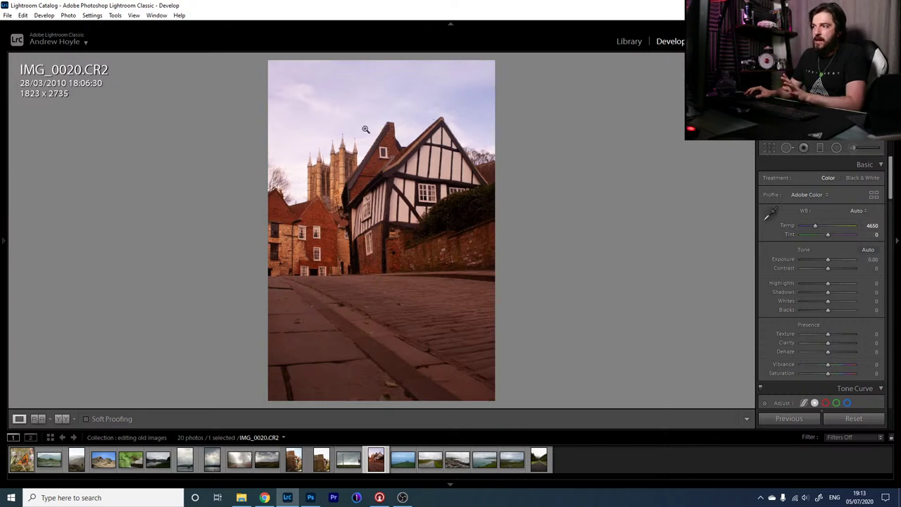
left_click_drag(826, 237, 824, 237)
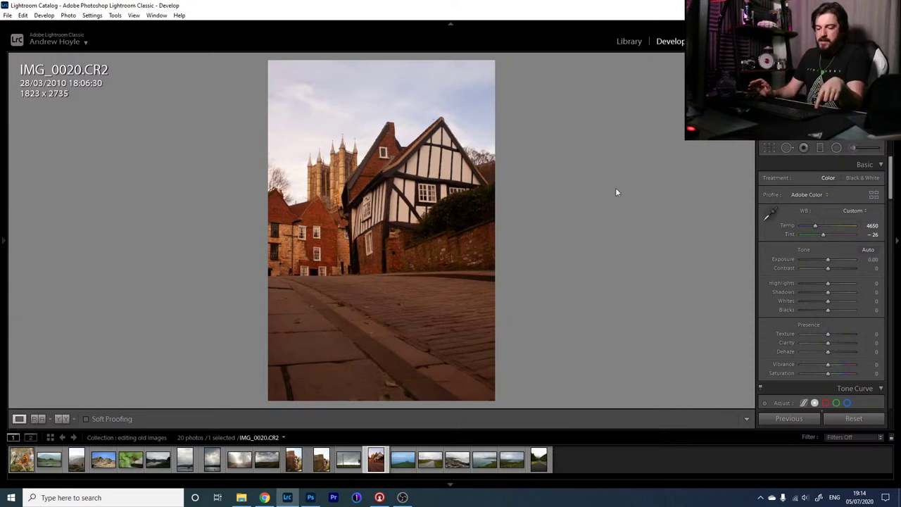
key("backslash")
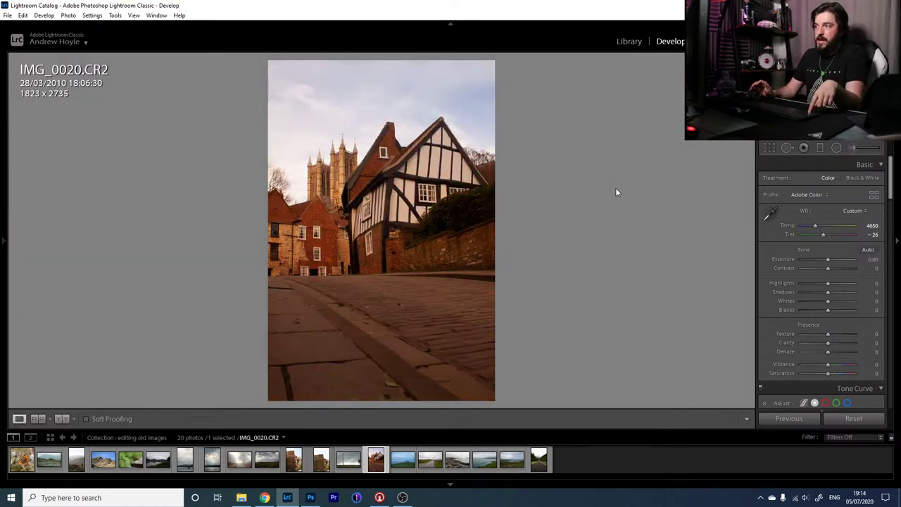
key("backslash")
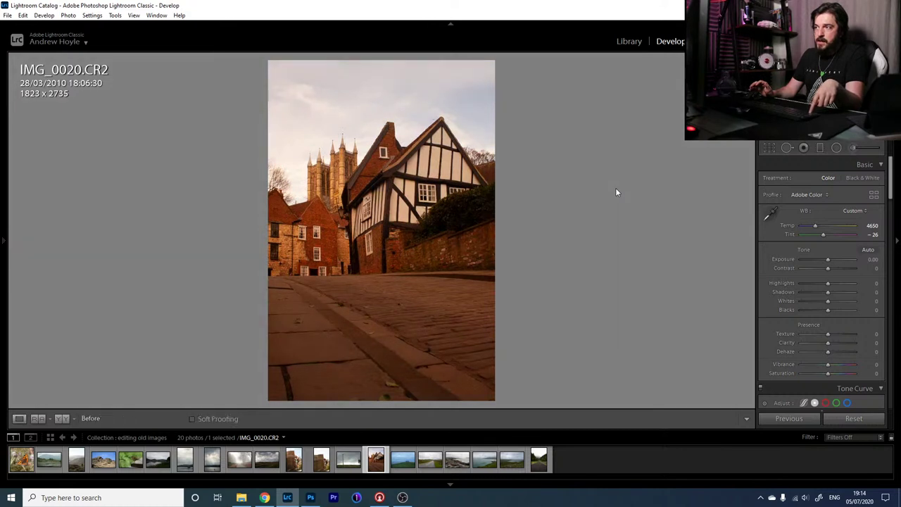
key("backslash")
key("backslash")
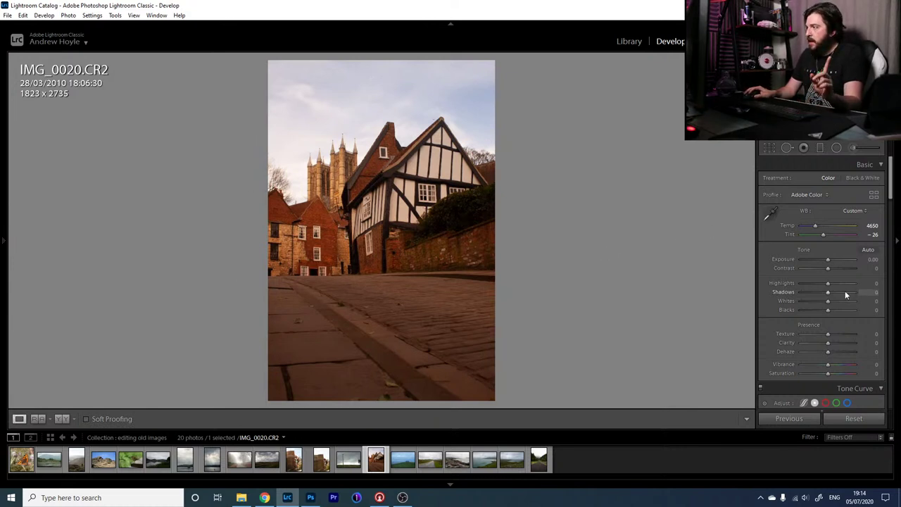
- Set Highlights to -42 and Shadows to +19, and reveal the left Presets panel
mouse_move(828, 283)
left_mouse_down()
mouse_move(817, 283)
mouse_move(836, 295)
left_mouse_up()
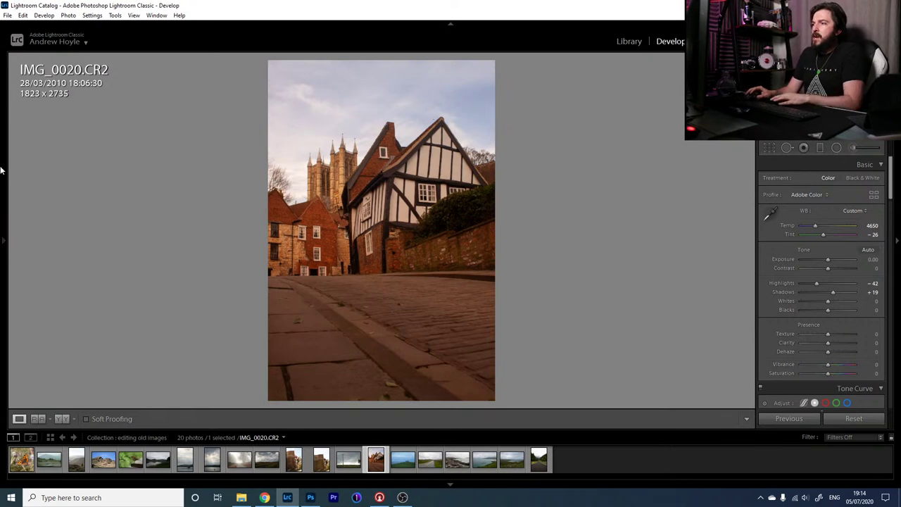
mouse_move(2, 172)
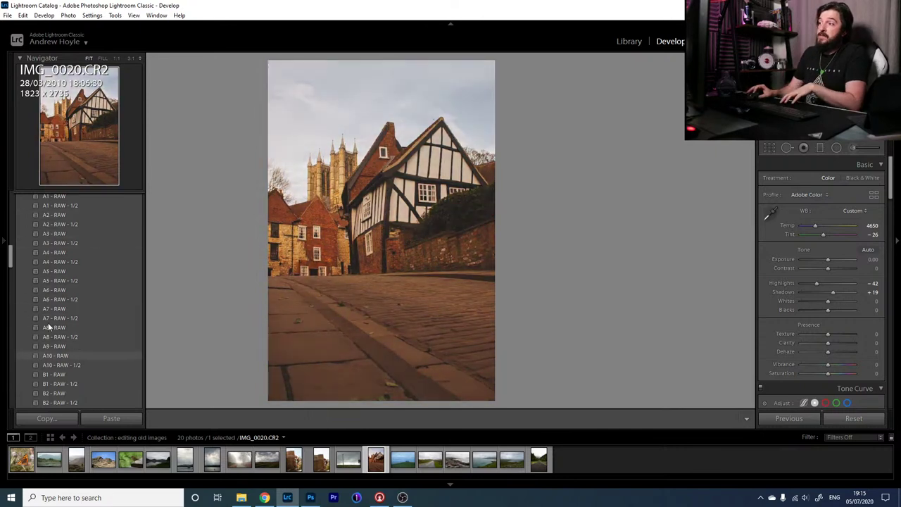
- Scroll through the Presets list, previewing several looks on the street photo
scroll(48, 322, "down", 3)
scroll(79, 284, "down", 9)
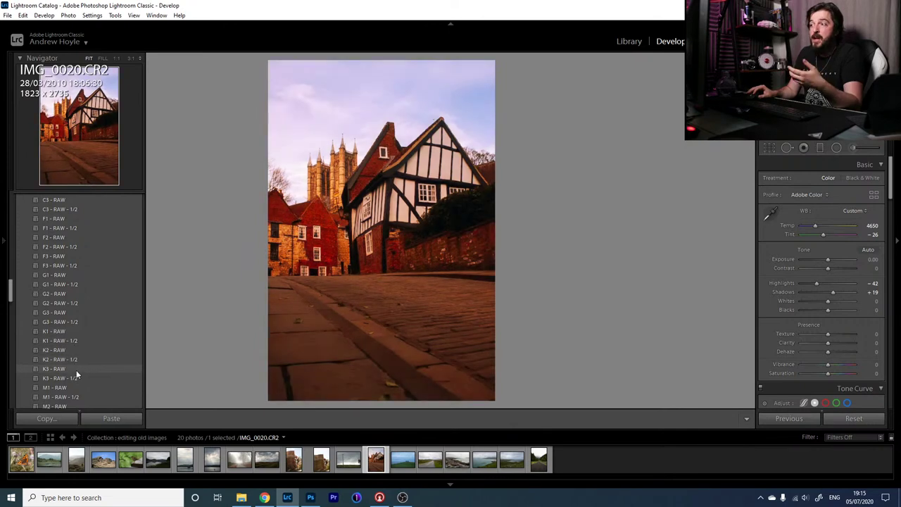
scroll(76, 369, "down", 5)
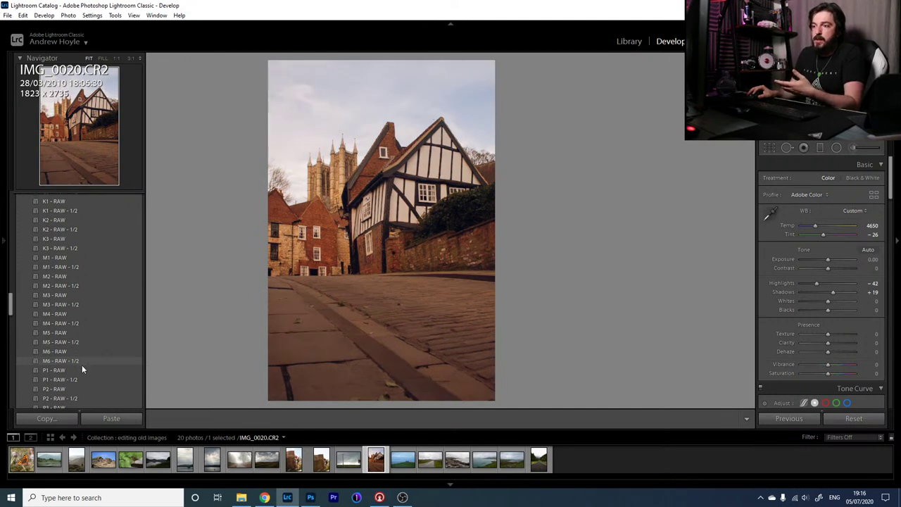
scroll(84, 359, "down", 3)
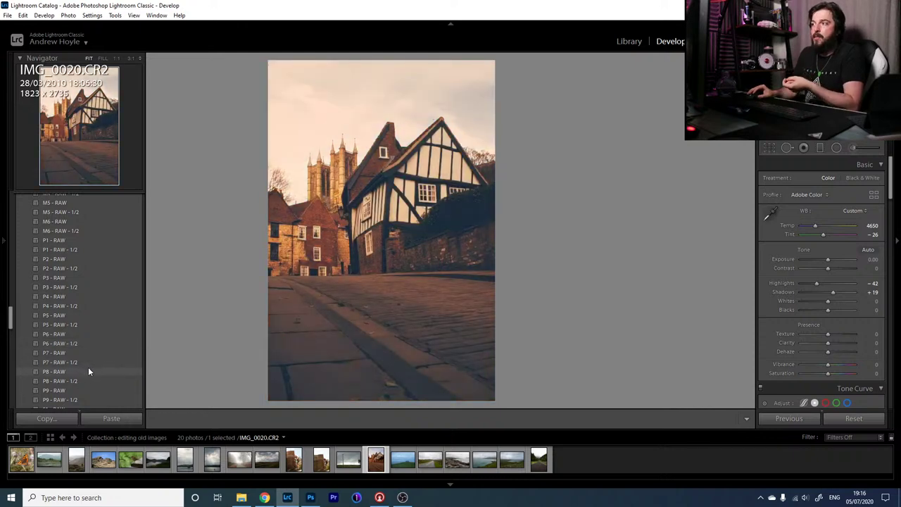
scroll(88, 365, "down", 3)
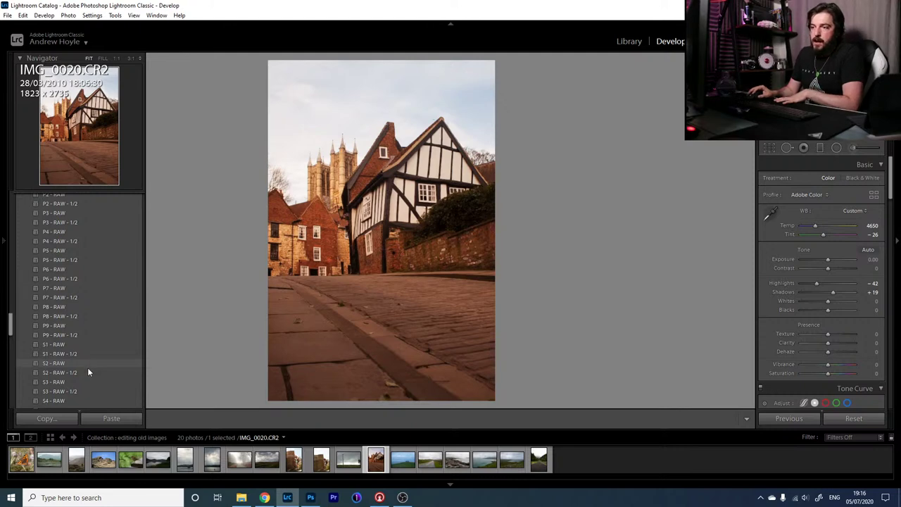
scroll(83, 373, "down", 3)
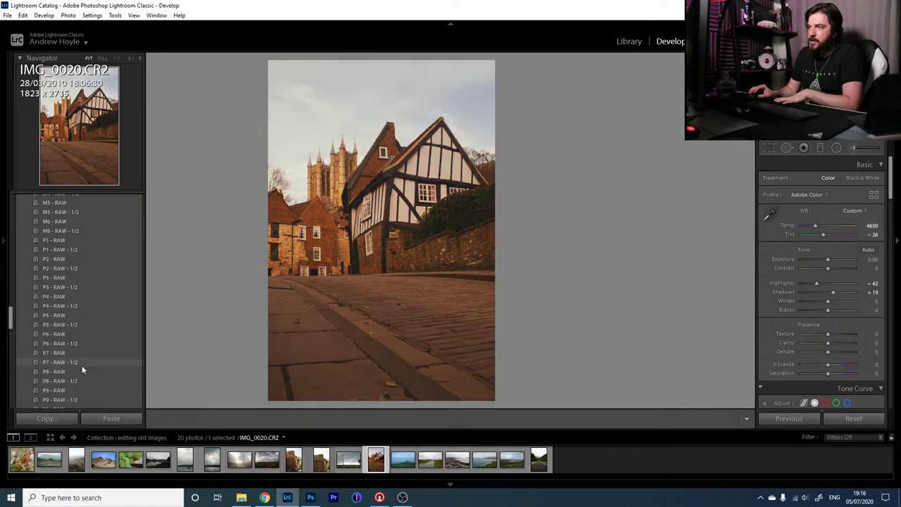
scroll(83, 357, "up", 8)
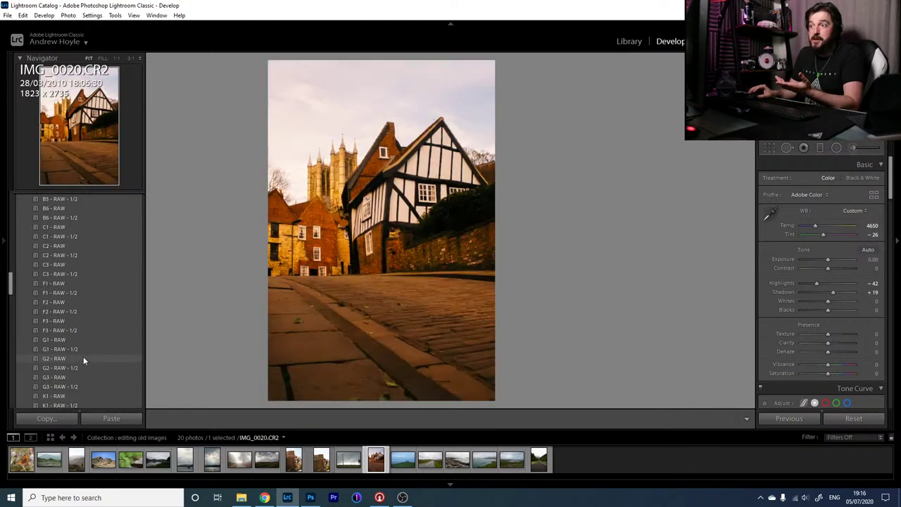
scroll(81, 292, "up", 5)
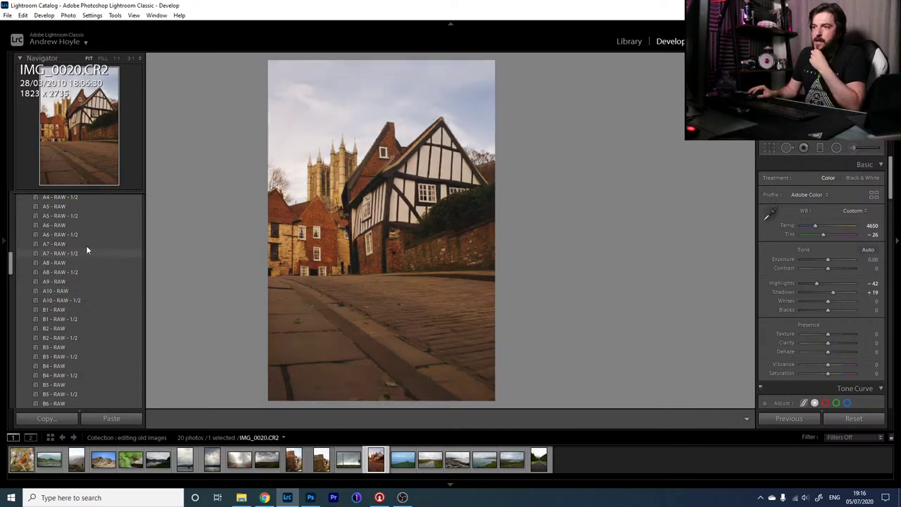
- Apply the A6 - RAW - 1/2 preset, then set Exposure +0.35, Temp 4193 and Highlights -84
left_click(87, 237)
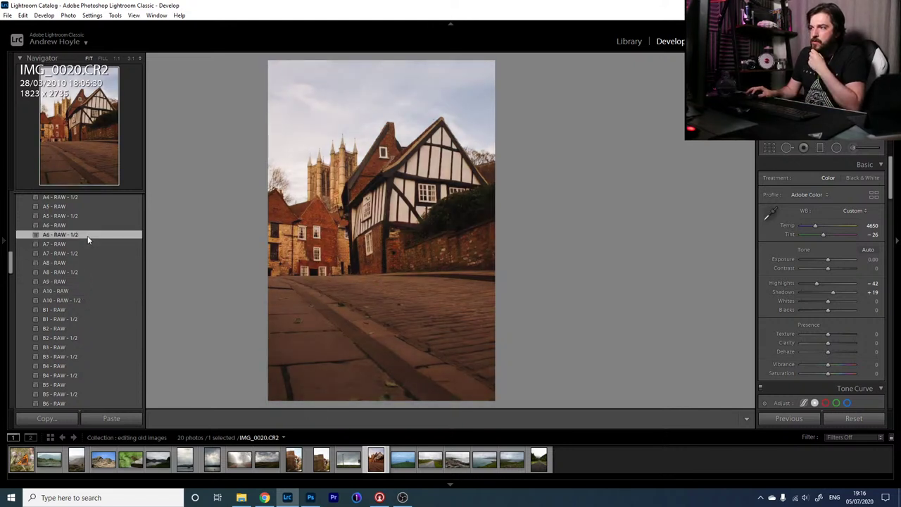
left_click_drag(827, 259, 831, 259)
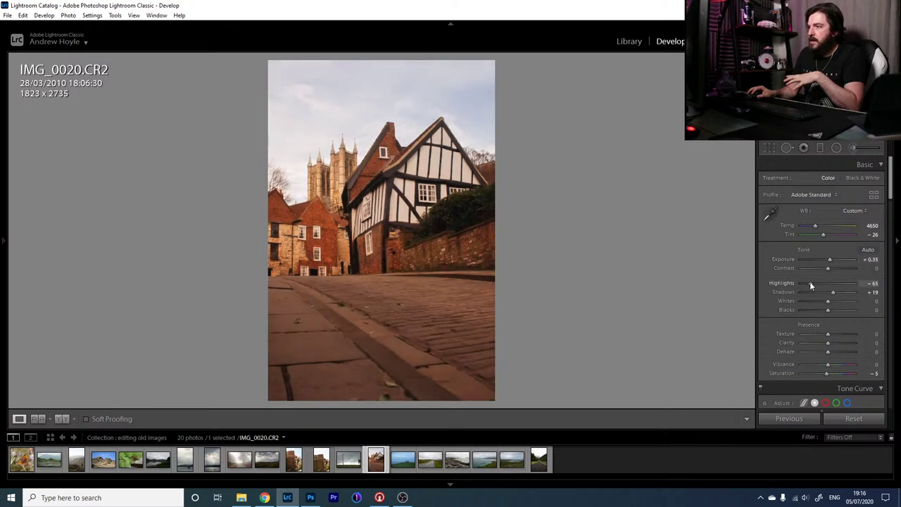
left_click_drag(815, 226, 813, 227)
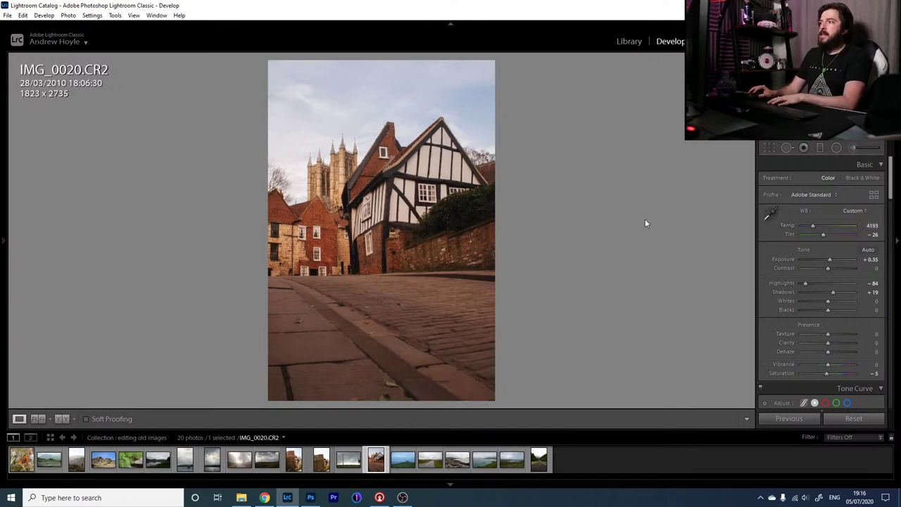
- Draw a graduated filter from the sky down, tightened around the rooftops, with its mask overlay hidden
left_click(820, 148)
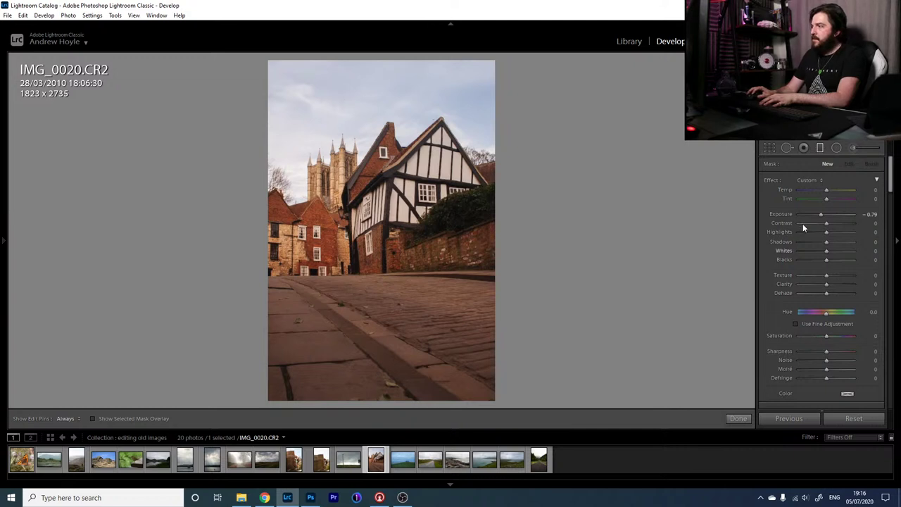
double_click(787, 215)
left_click_drag(341, 88, 342, 310)
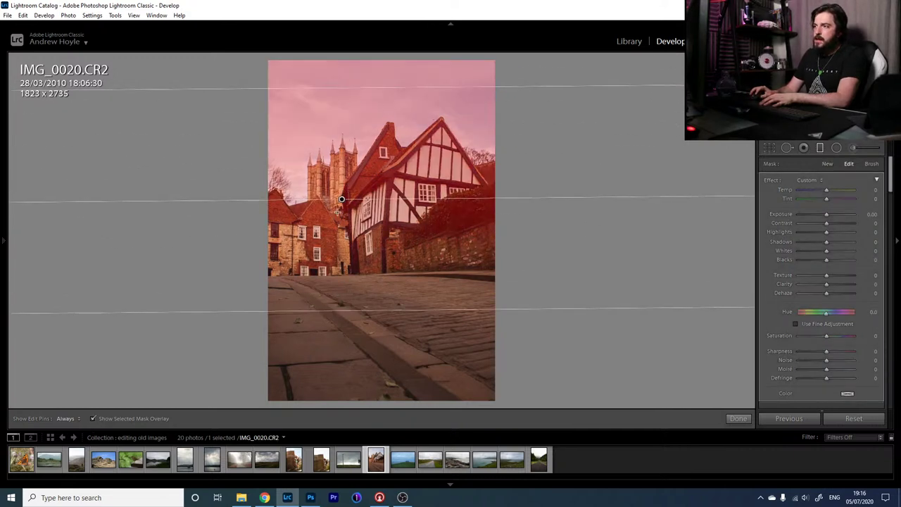
left_click_drag(352, 88, 351, 133)
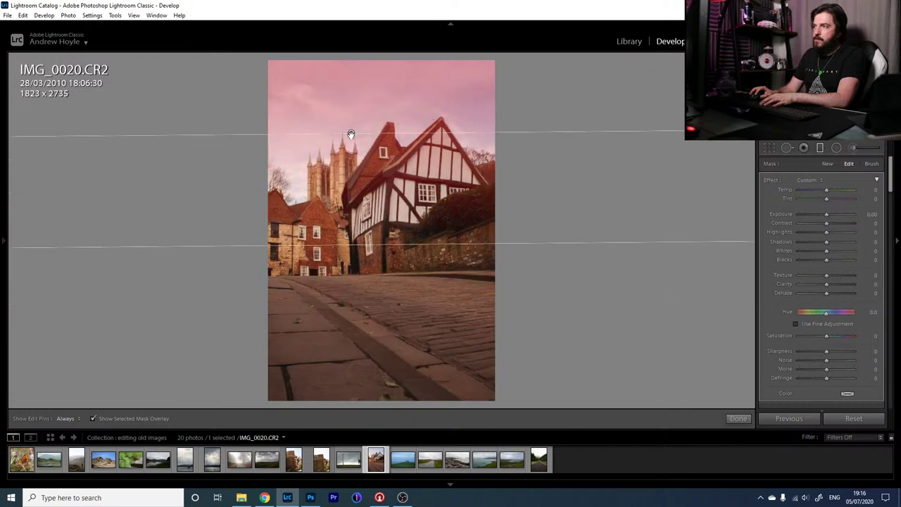
left_click(155, 419)
- Set the sky filter to Exposure -0.44, Contrast 21, Clarity 40 and Dehaze 6
left_click_drag(828, 216, 832, 224)
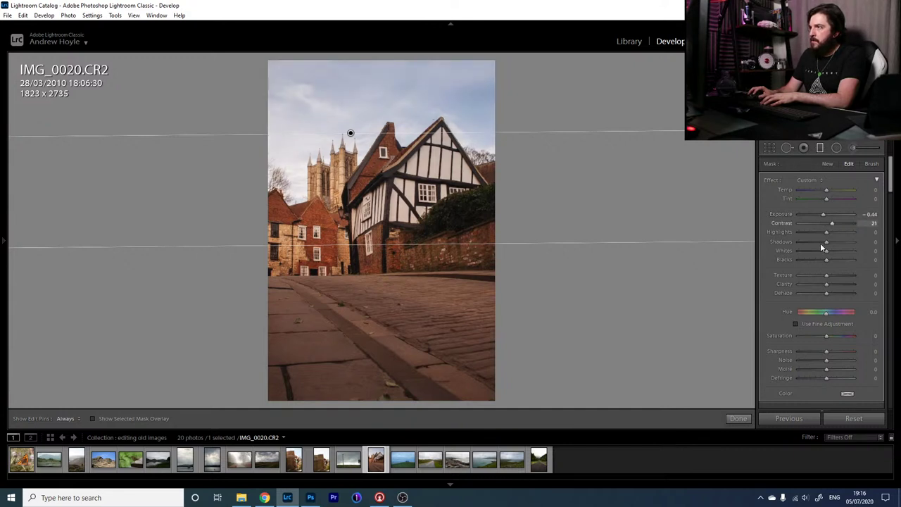
mouse_move(826, 284)
left_mouse_down()
mouse_move(849, 291)
mouse_move(810, 288)
mouse_move(836, 291)
mouse_move(825, 293)
left_mouse_up()
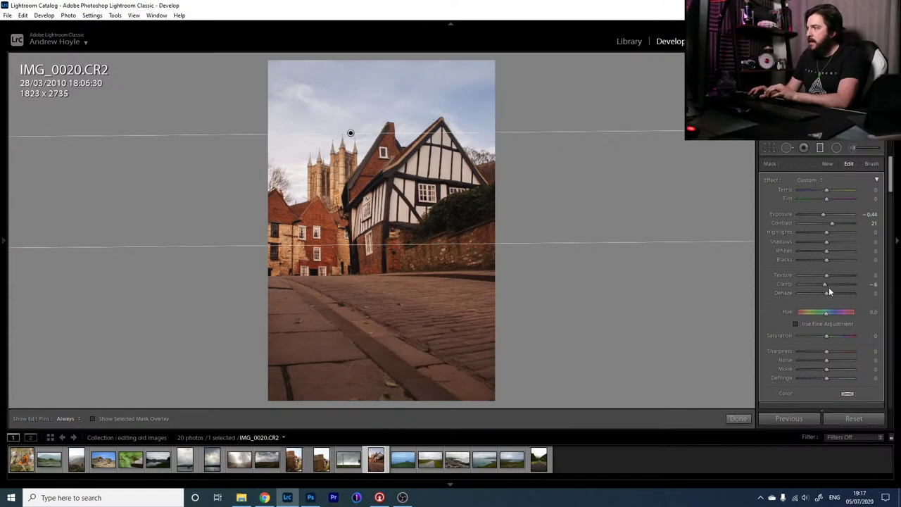
mouse_move(826, 285)
left_mouse_down()
mouse_move(848, 287)
mouse_move(809, 283)
mouse_move(851, 297)
mouse_move(838, 296)
left_mouse_up()
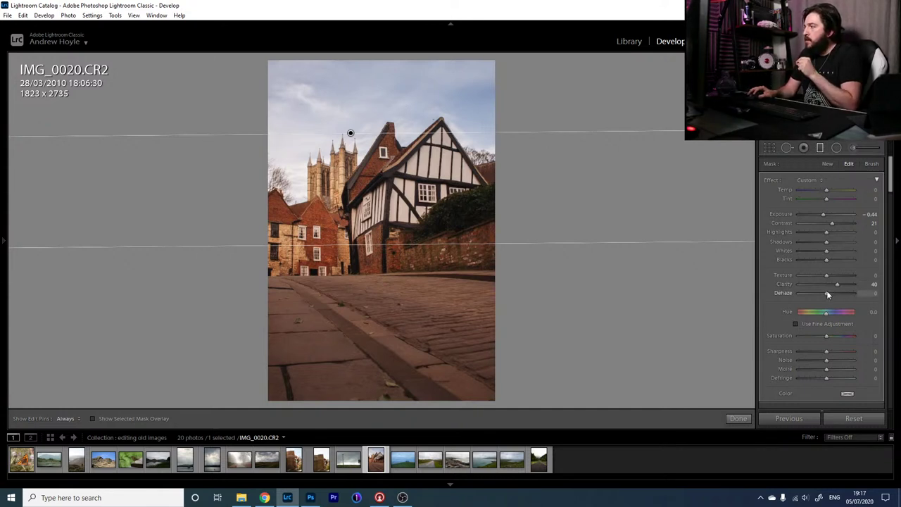
scroll(829, 294, "up", 2)
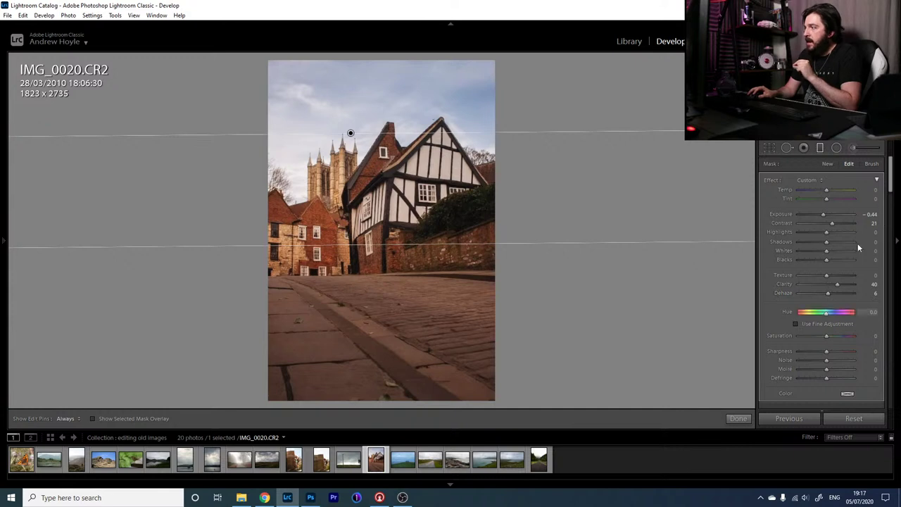
- Add a Luminance range mask to the sky filter and preview its luminance mask
scroll(891, 180, "down", 3)
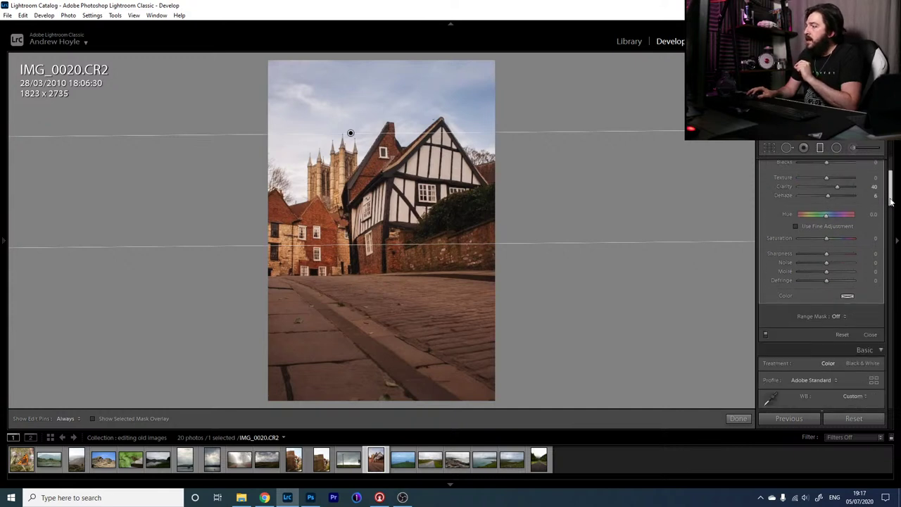
left_click(836, 316)
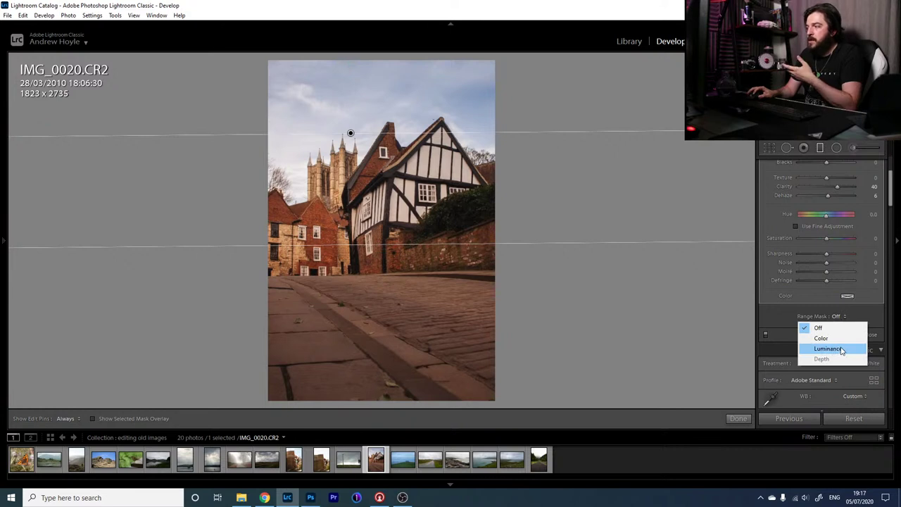
left_click(828, 349)
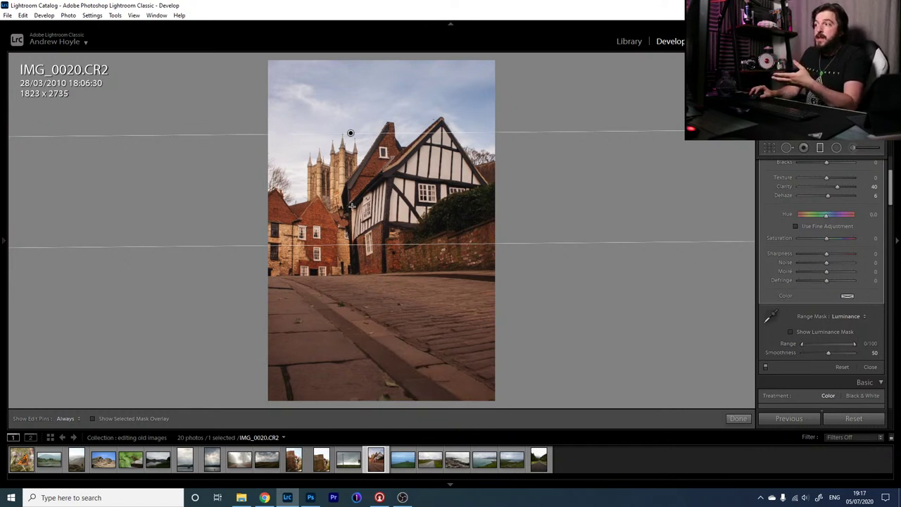
left_click(791, 332)
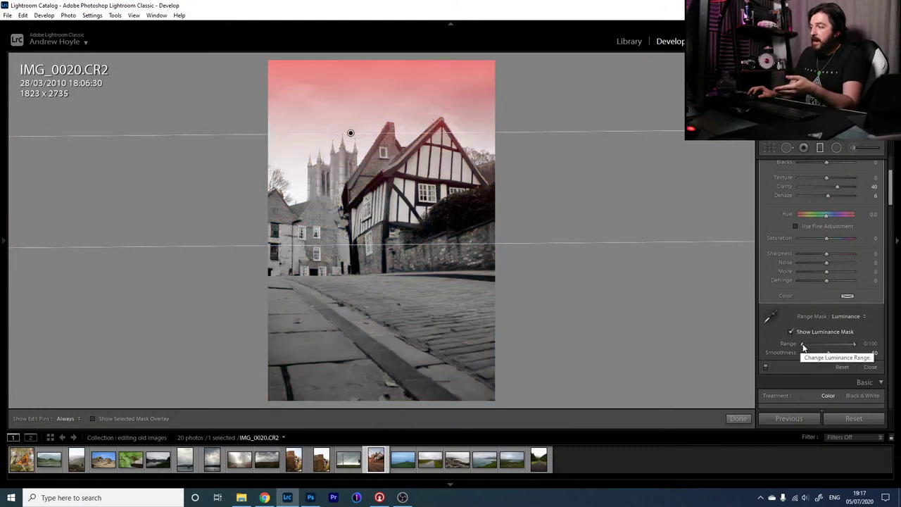
mouse_move(803, 343)
left_mouse_down()
mouse_move(815, 343)
mouse_move(799, 344)
left_mouse_up()
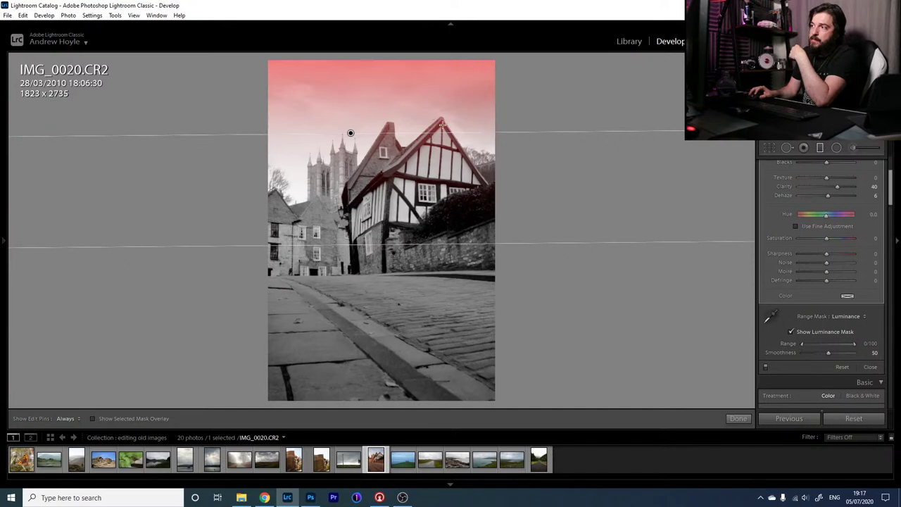
- Zoom in on the gable and sky, set the luminance range start to 33, then fit view and hide the mask
key("z")
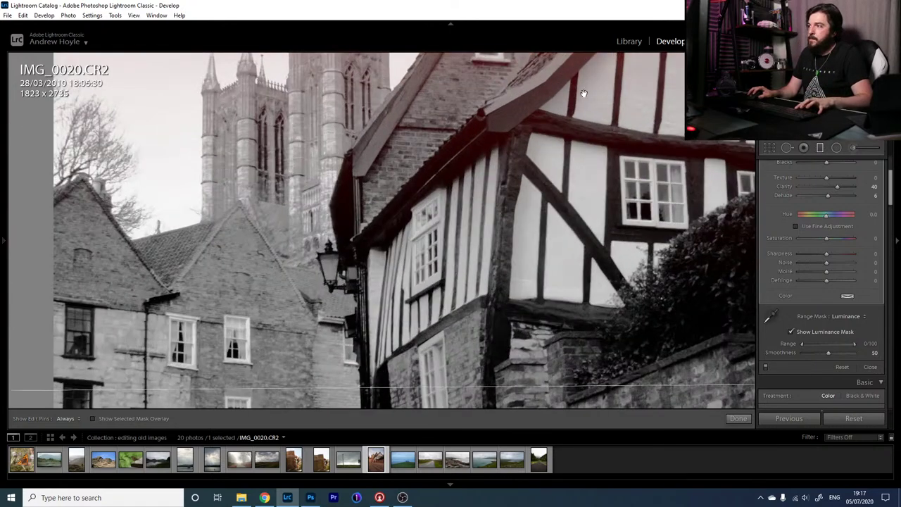
left_click_drag(522, 122, 338, 261)
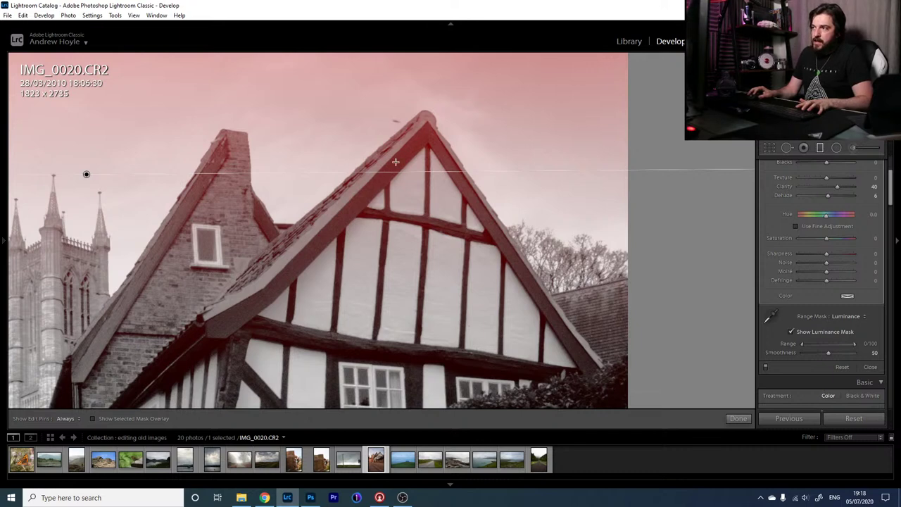
left_click_drag(800, 346, 820, 352)
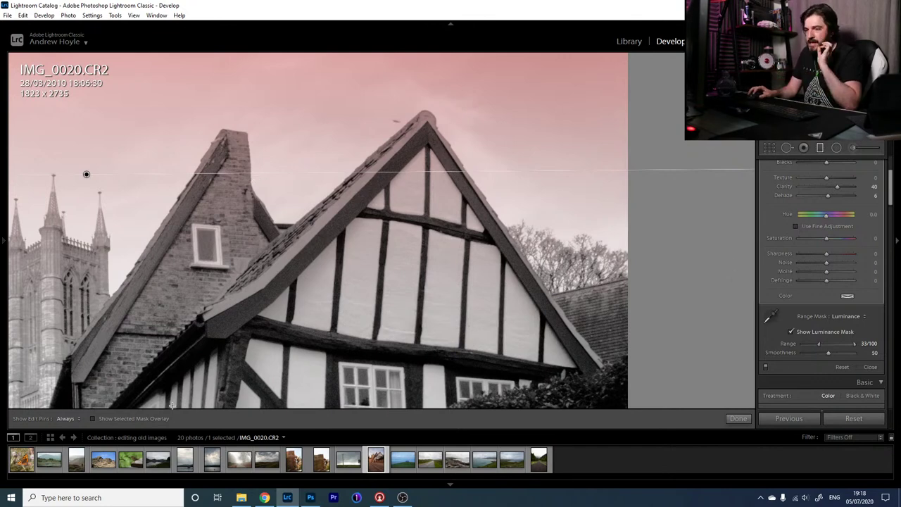
key("z")
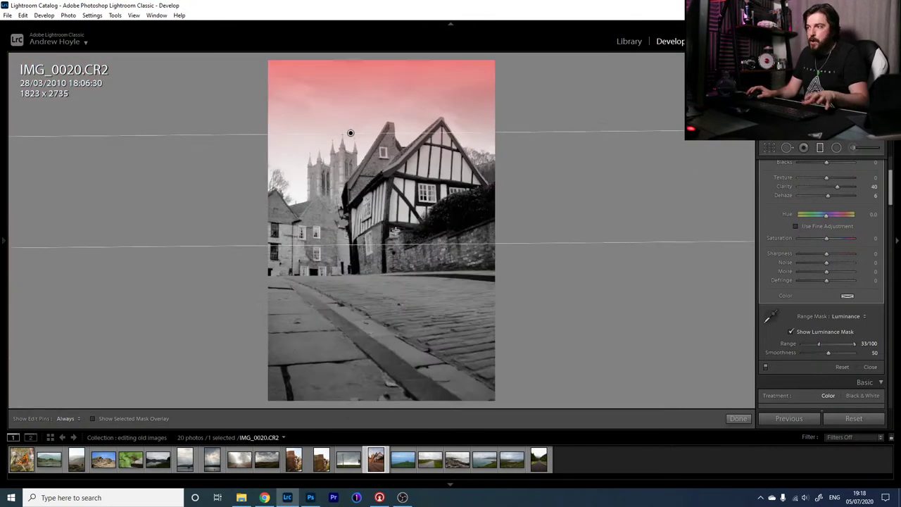
left_click(800, 333)
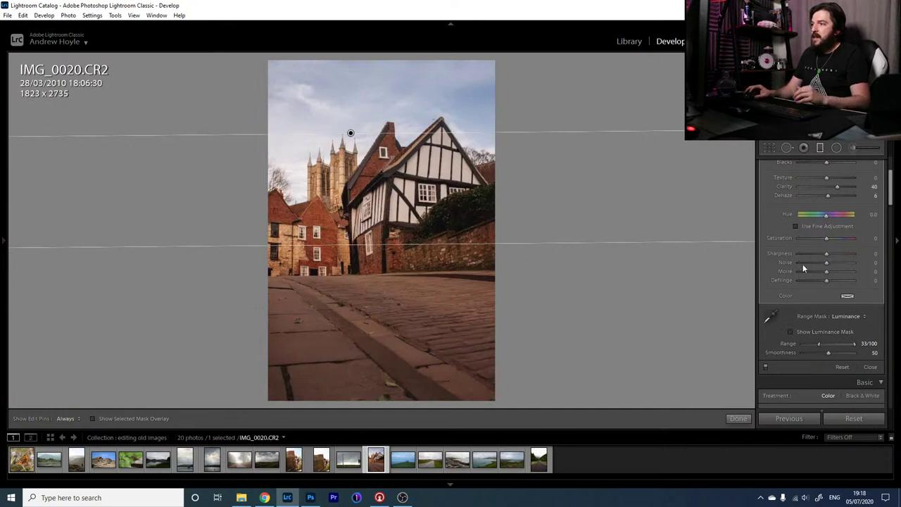
- Settle the sky filter back at -0.44 exposure, with Clarity 33 and Dehaze 9
scroll(803, 264, "up", 3)
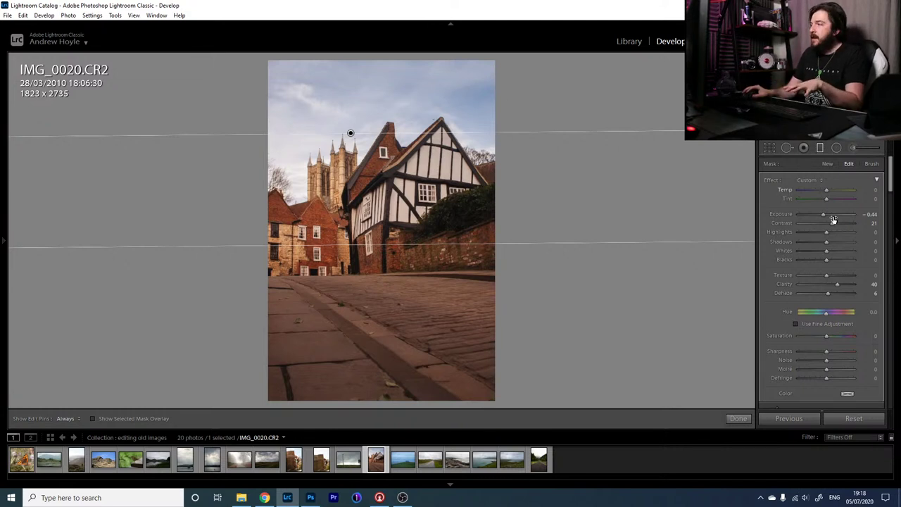
left_click_drag(825, 215, 819, 214)
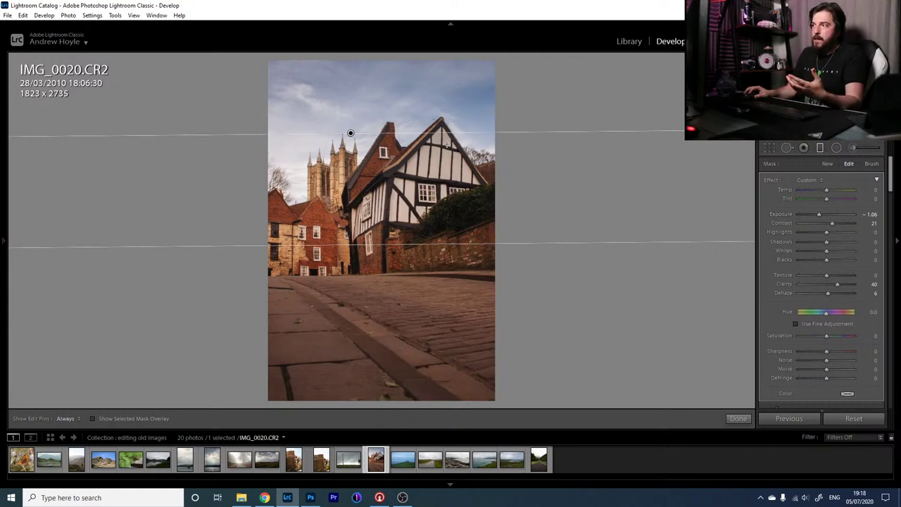
left_click_drag(818, 217, 824, 216)
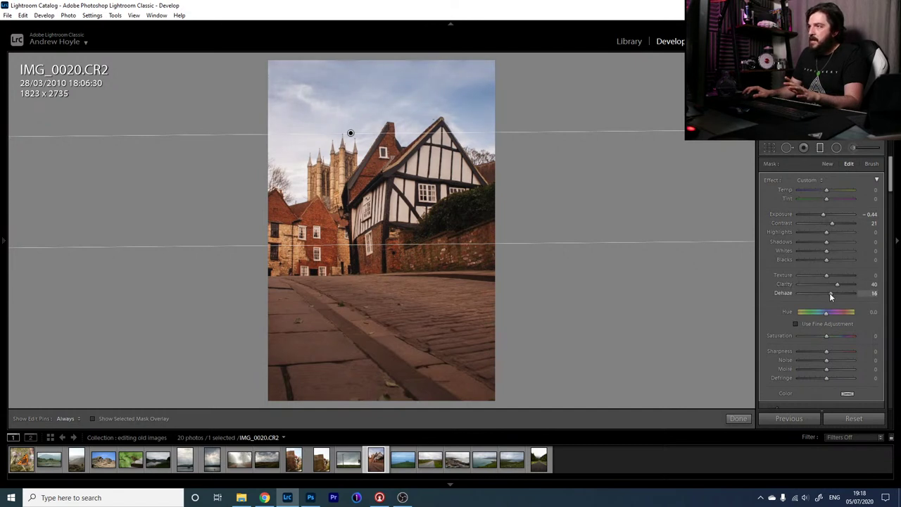
mouse_move(829, 293)
left_mouse_down()
mouse_move(838, 287)
mouse_move(830, 292)
left_mouse_up()
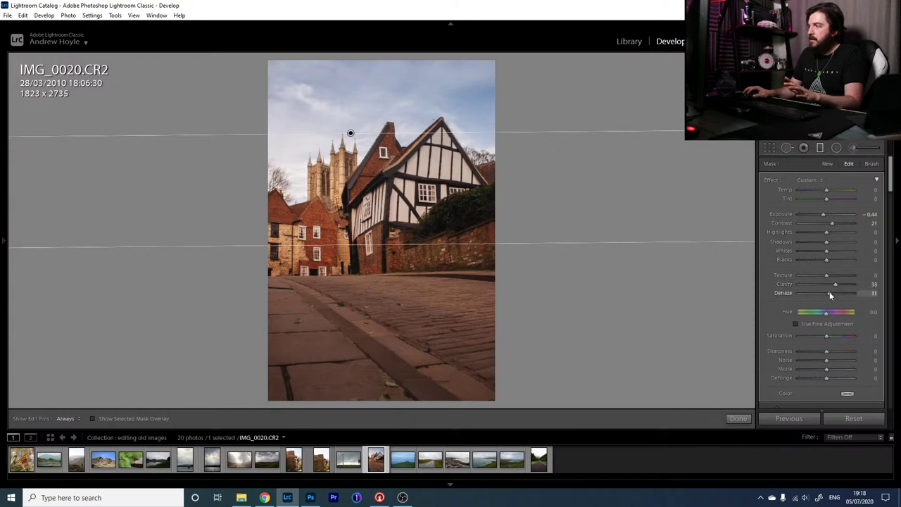
- Close the graduated filter and toggle Before/After to compare against the original
left_click(820, 148)
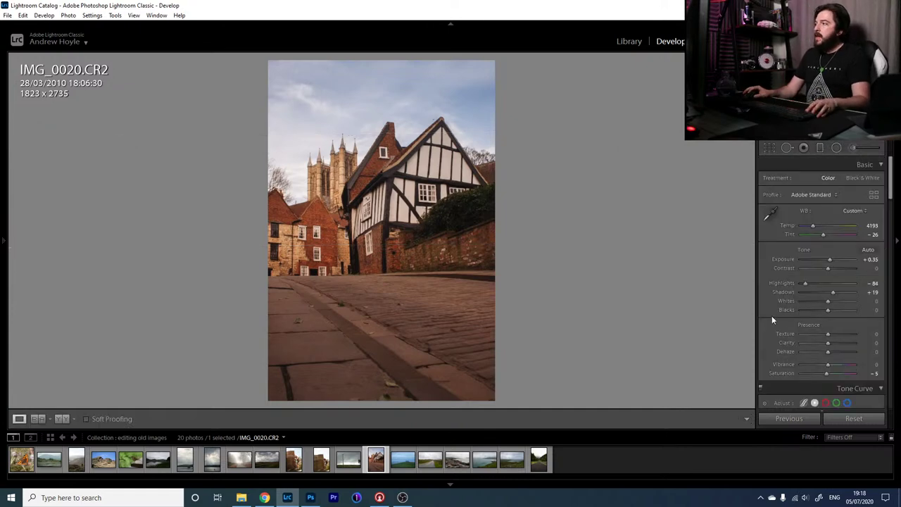
key("backslash")
key("backslash")
key("backslash")
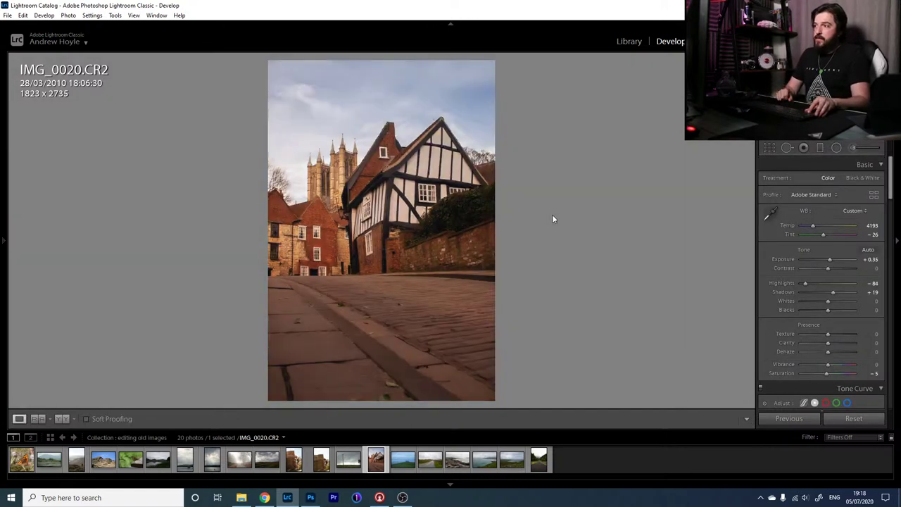
key("backslash")
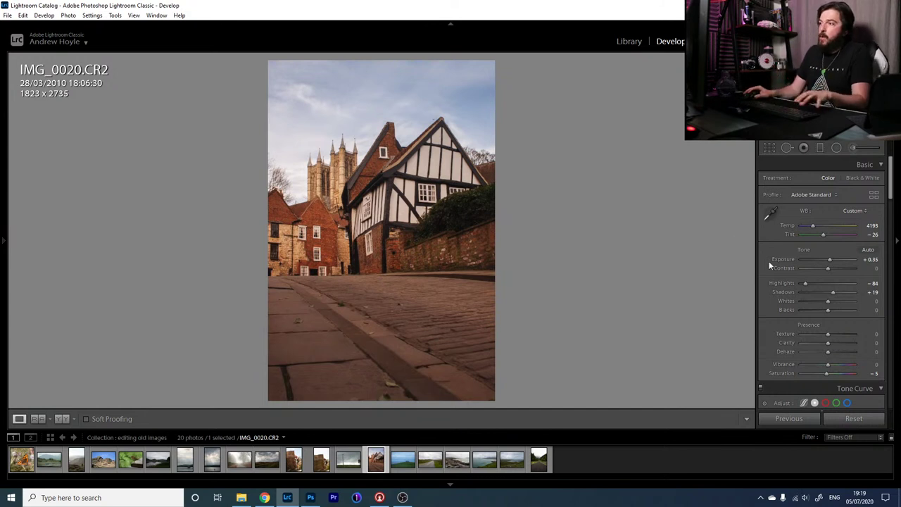
- Set HSL luminance to Blue -33, Yellow +35, Orange +8 and Green -5
left_click_drag(890, 184, 893, 244)
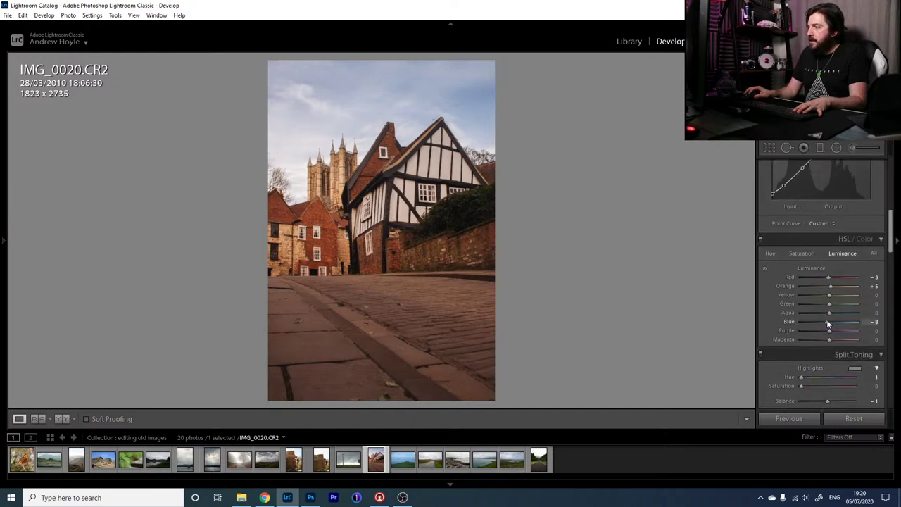
left_click_drag(822, 320, 845, 304)
left_click_drag(836, 296, 873, 319)
left_click_drag(813, 303, 827, 315)
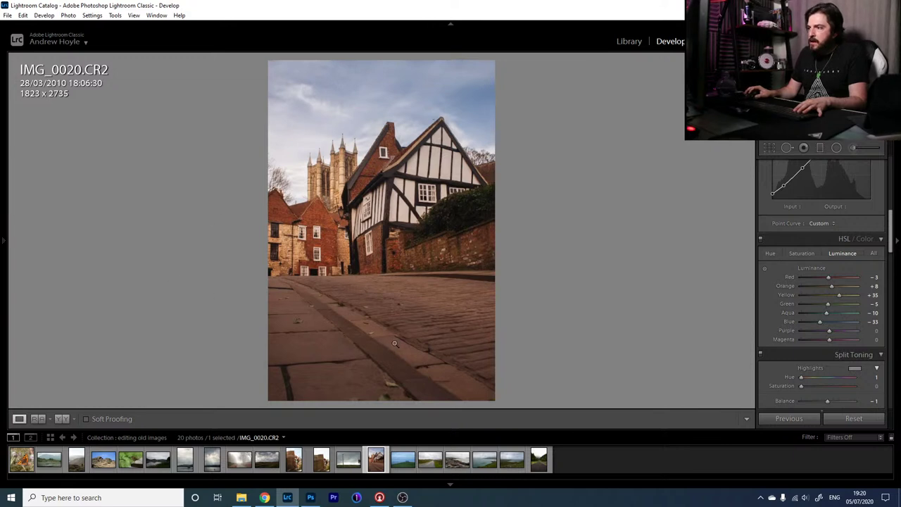
- Add a -0.99 exposure graduated filter from the bottom over the cobbled street up to the building bases
left_click(821, 148)
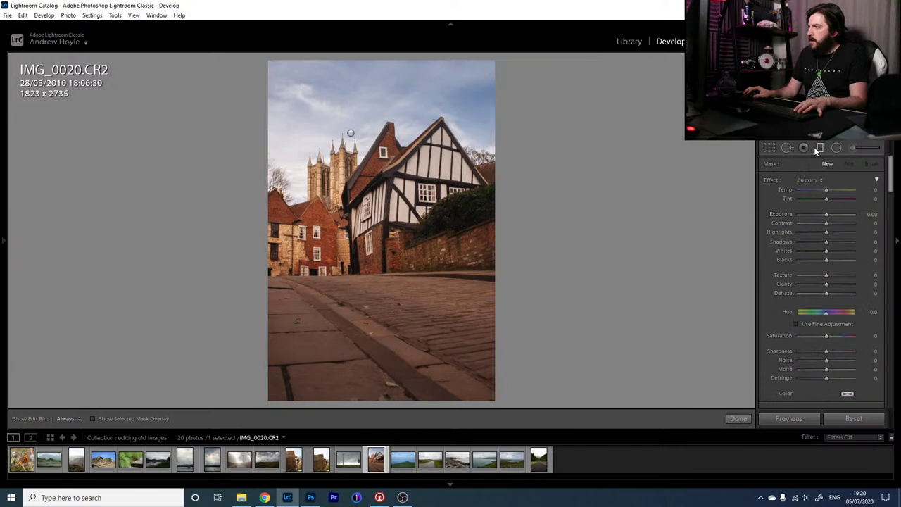
left_click_drag(827, 213, 820, 214)
left_click_drag(351, 395, 350, 274)
left_click_drag(350, 336, 349, 339)
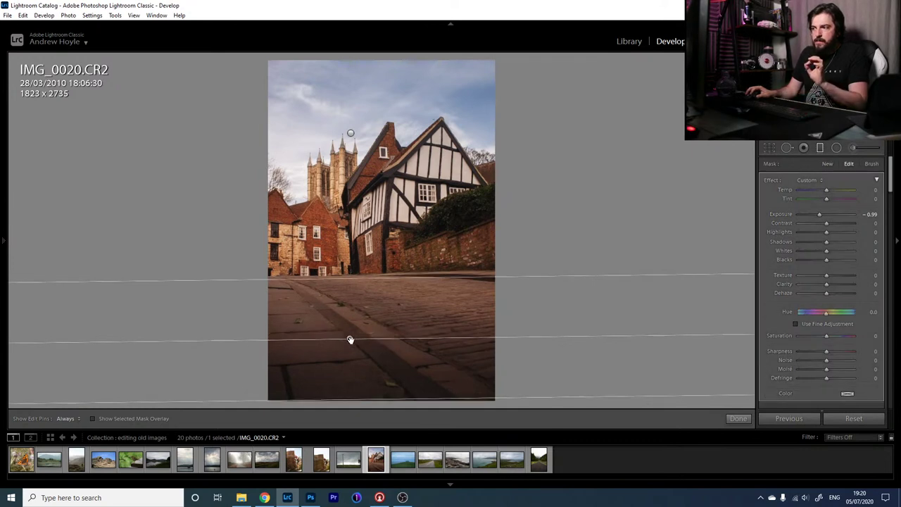
left_click_drag(377, 279, 377, 274)
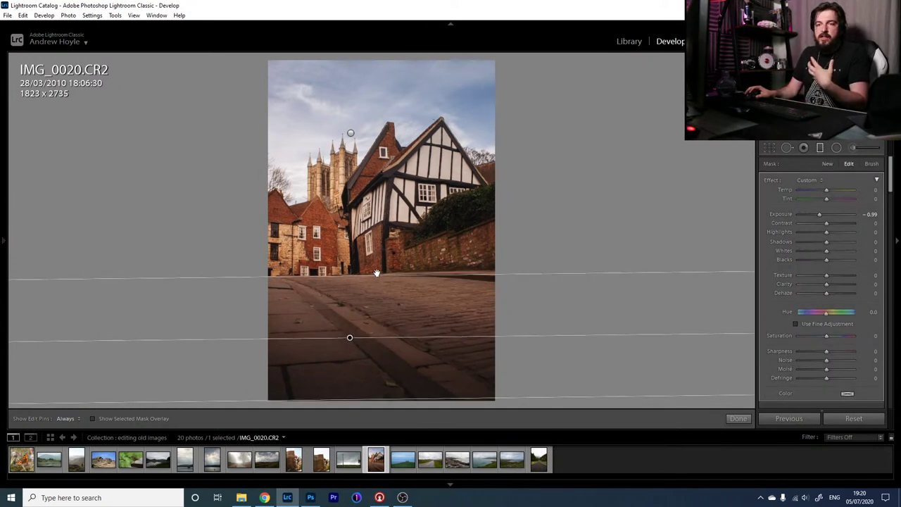
left_click(824, 149)
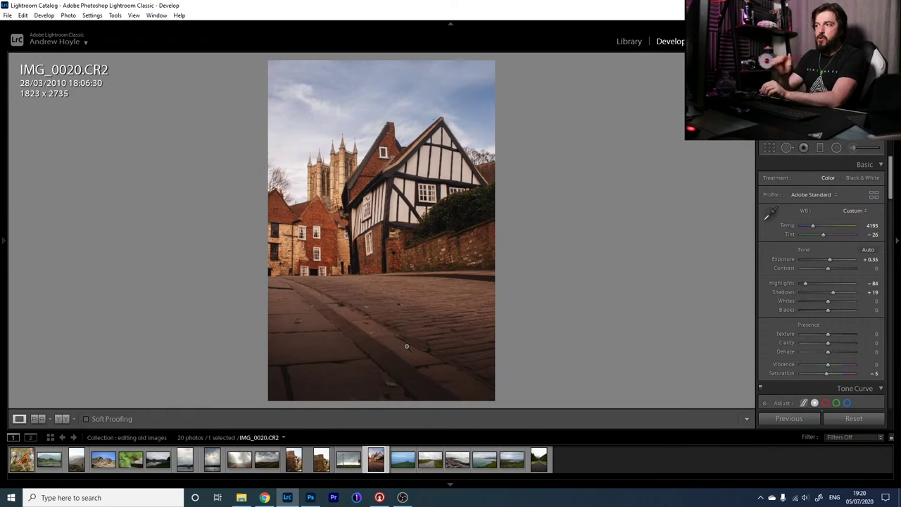
- Toggle the graduated filters off and on to compare, then zoom in on the gable roof
left_click(821, 148)
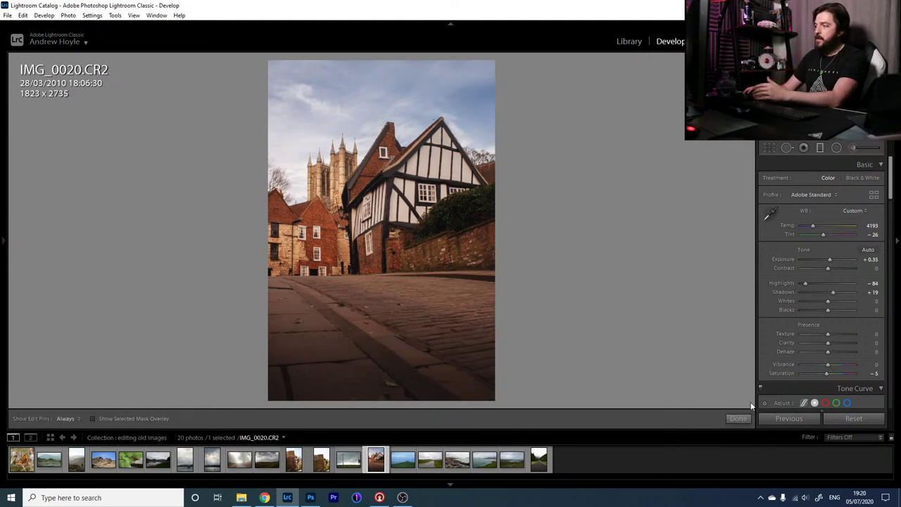
scroll(770, 396, "down", 1)
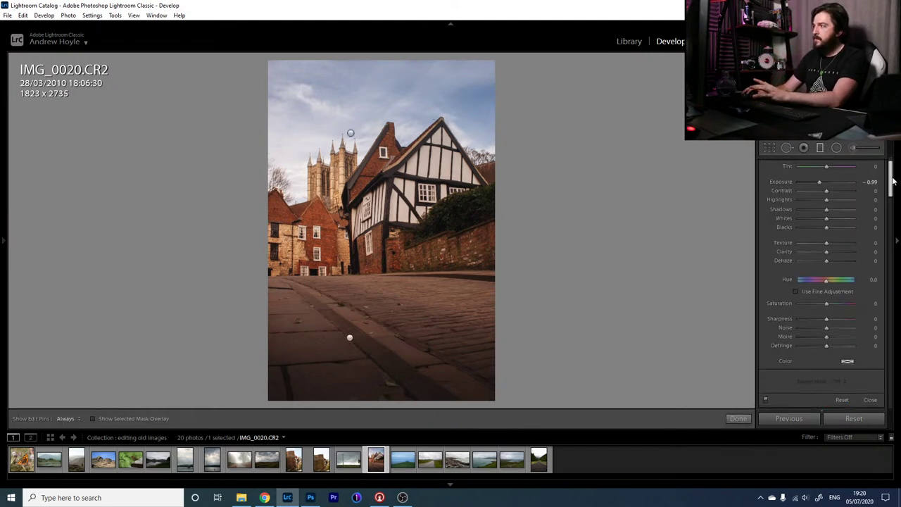
left_click(765, 399)
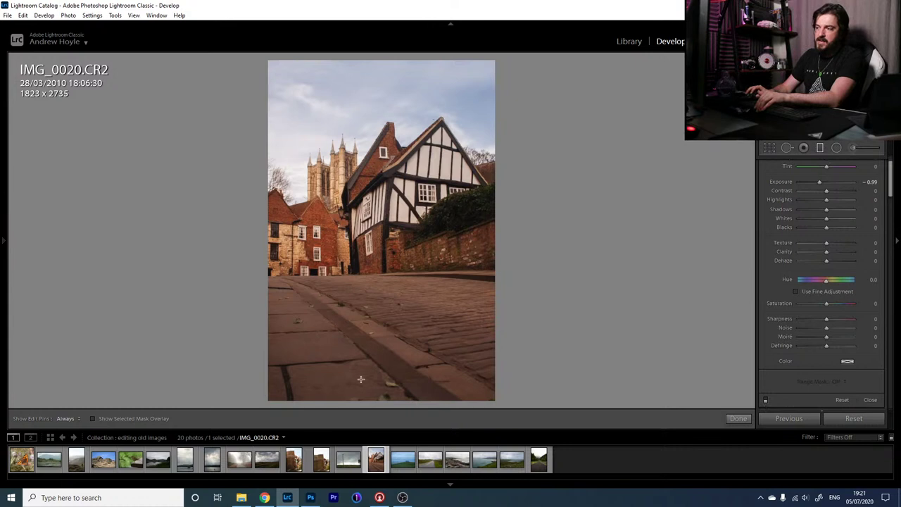
left_click(767, 400)
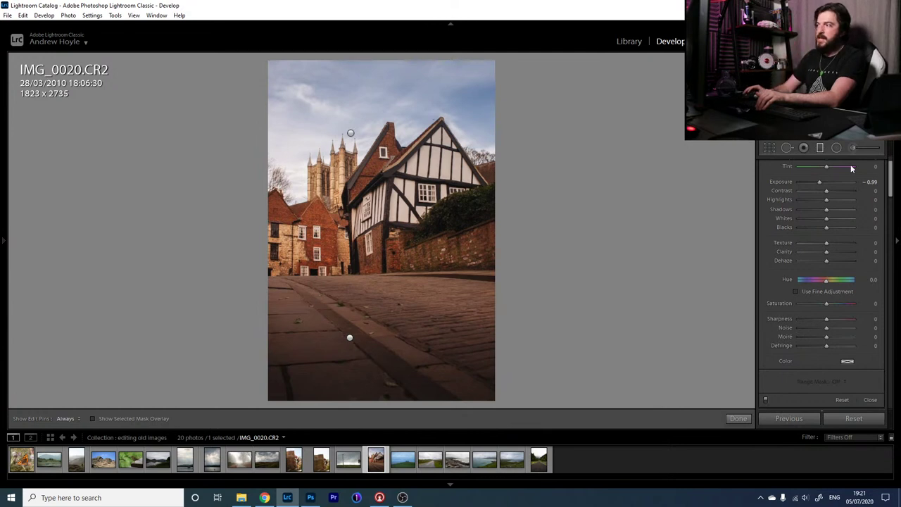
left_click(821, 147)
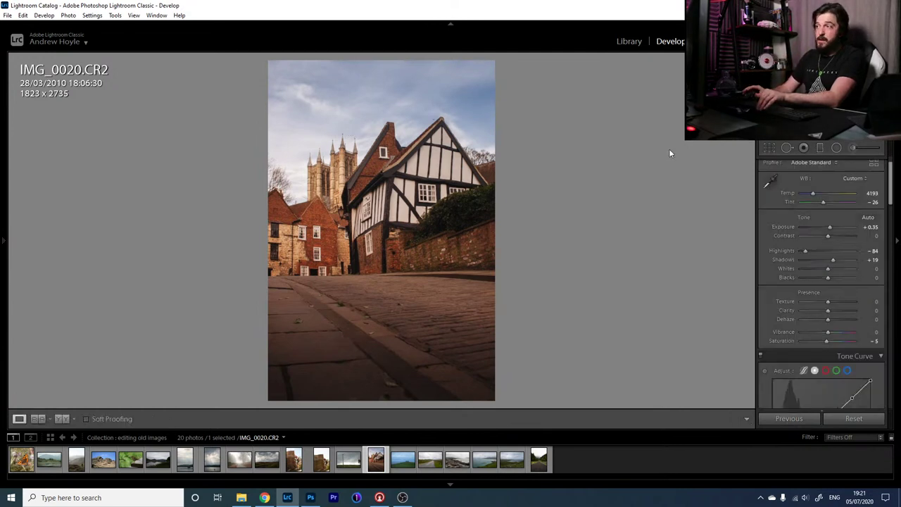
left_click(431, 119)
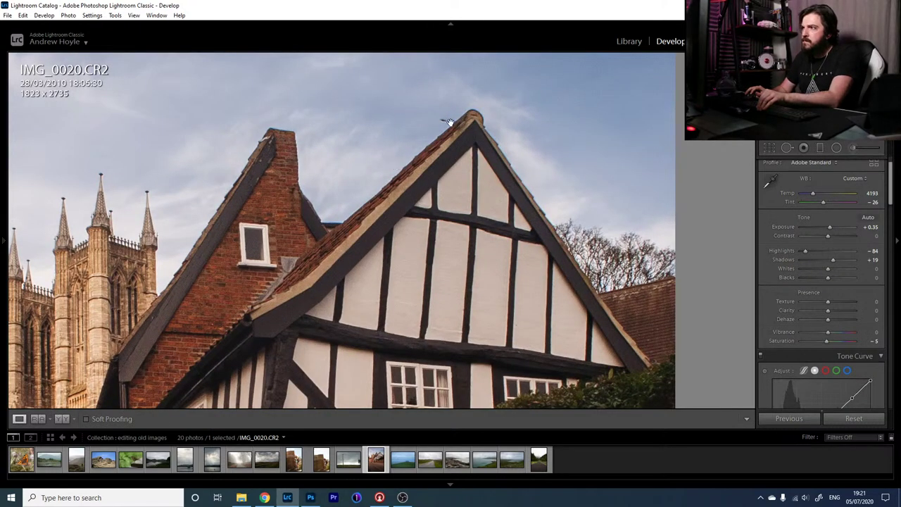
- Heal the speck above the roof peak with Spot Removal, then fit the whole photo in view
key("q")
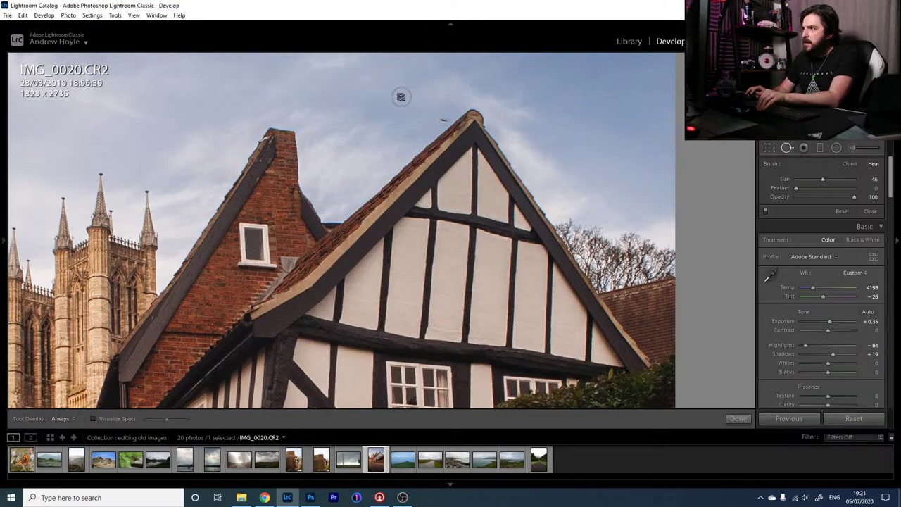
left_click(442, 116)
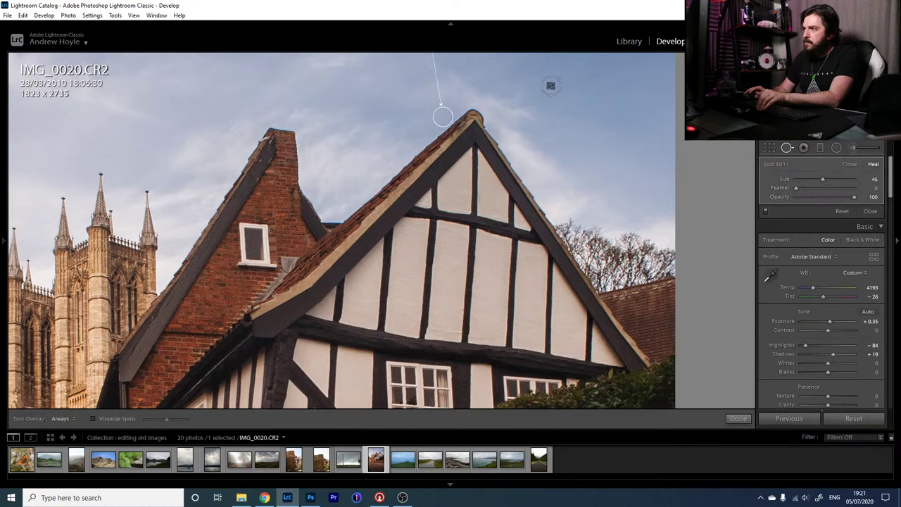
key("q")
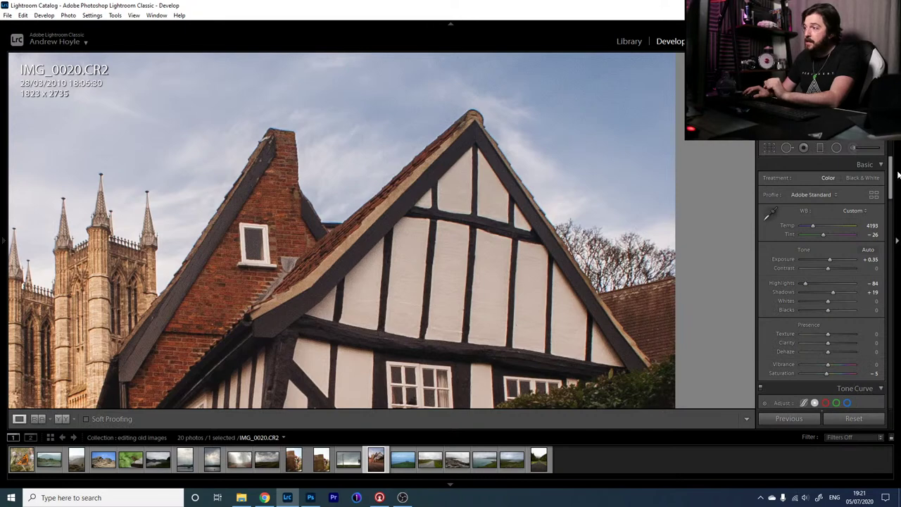
left_click(566, 217)
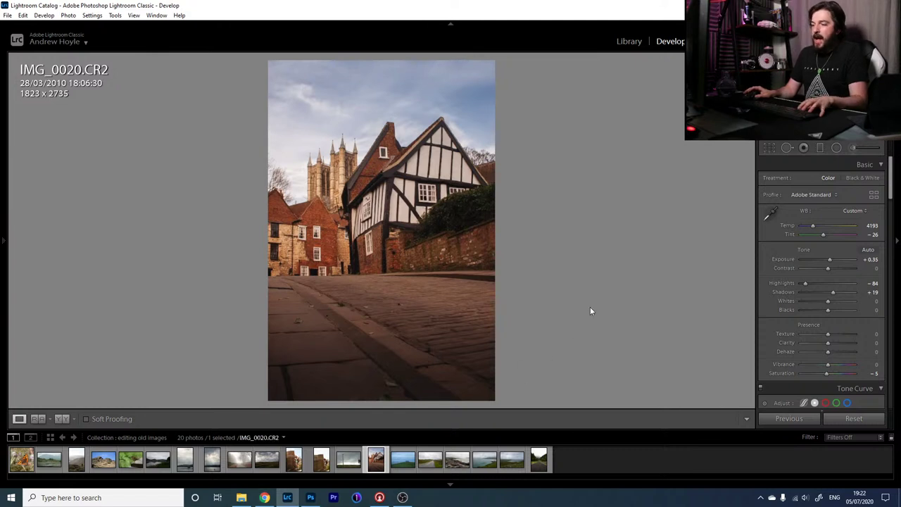
- Compare the Before view twice with backslash, ending on the edited Lincoln street photo
key("backslash")
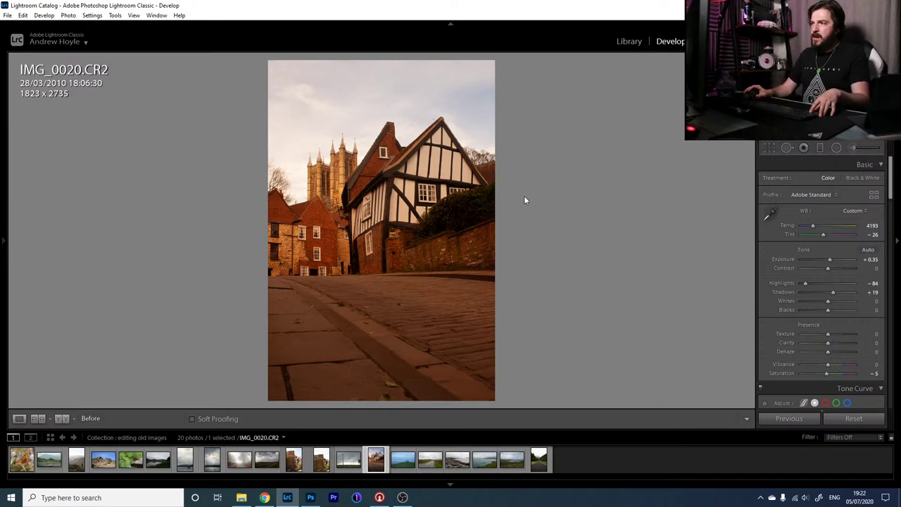
key("backslash")
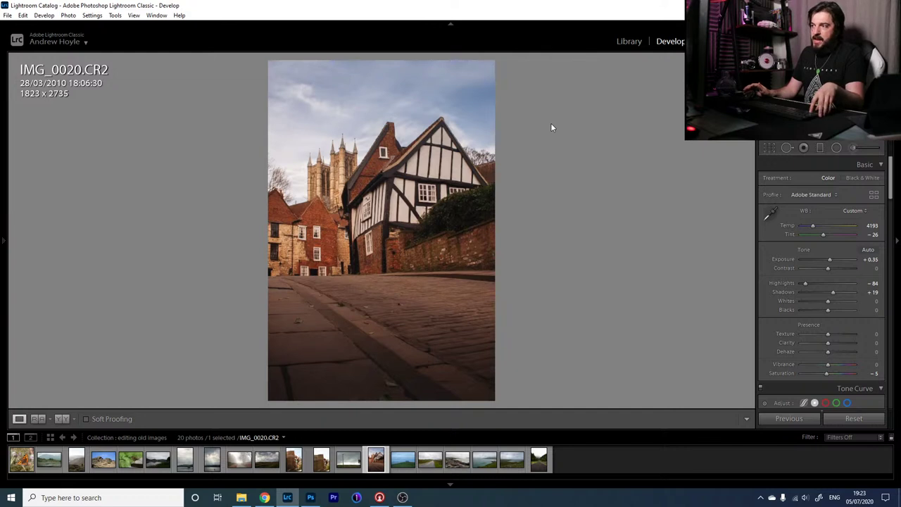
key("backslash")
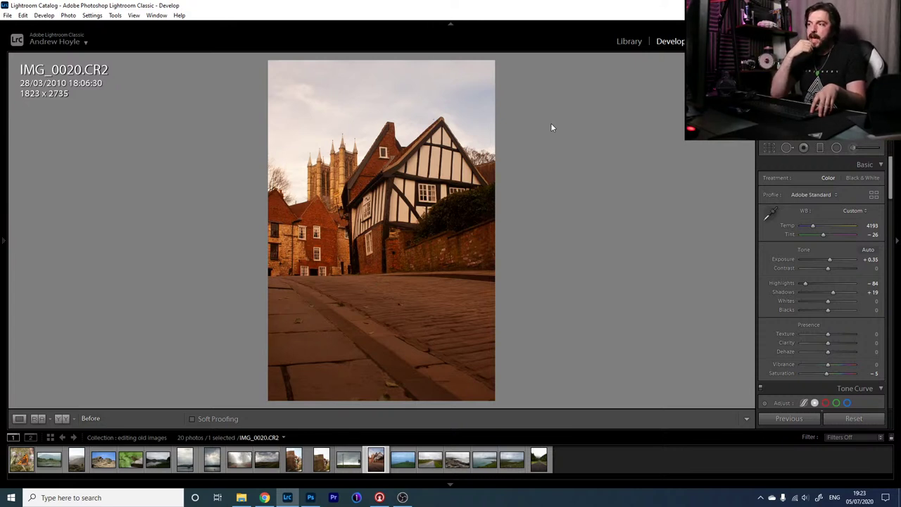
key("backslash")
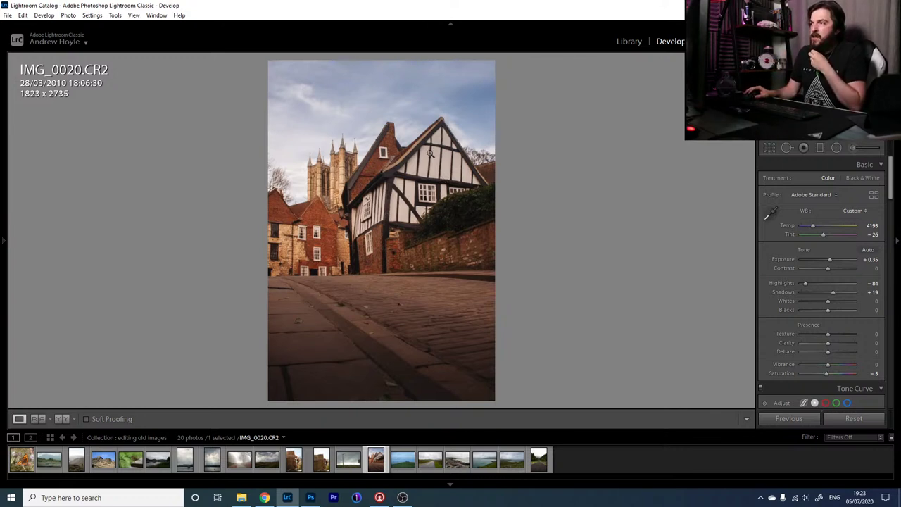
left_click(416, 186)
left_click(416, 186)
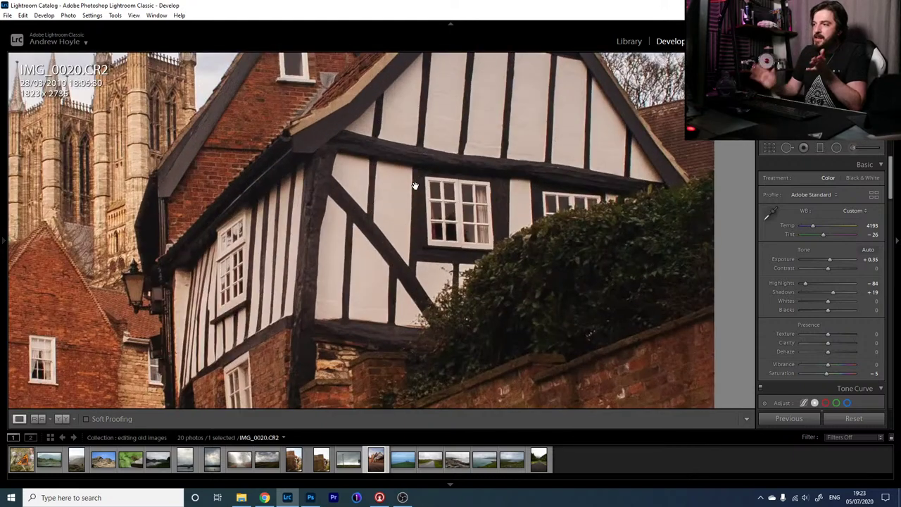
left_click(415, 186)
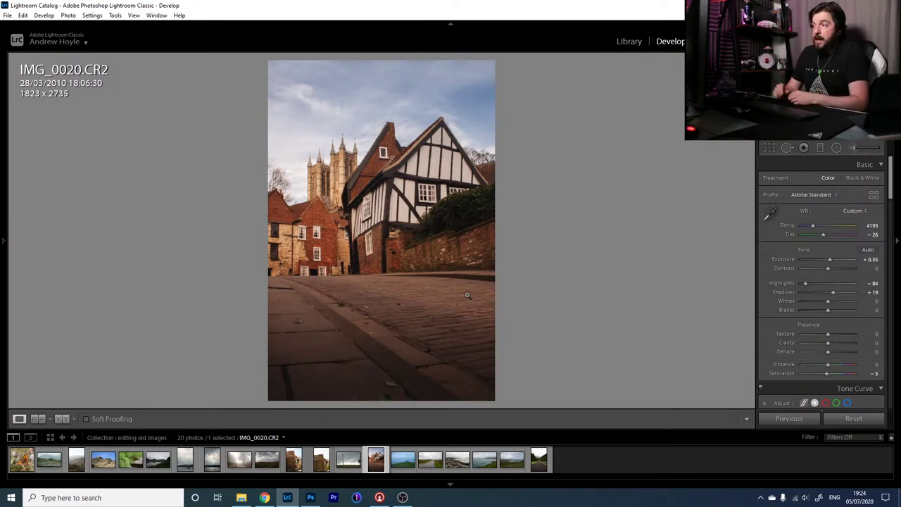
left_click(772, 149)
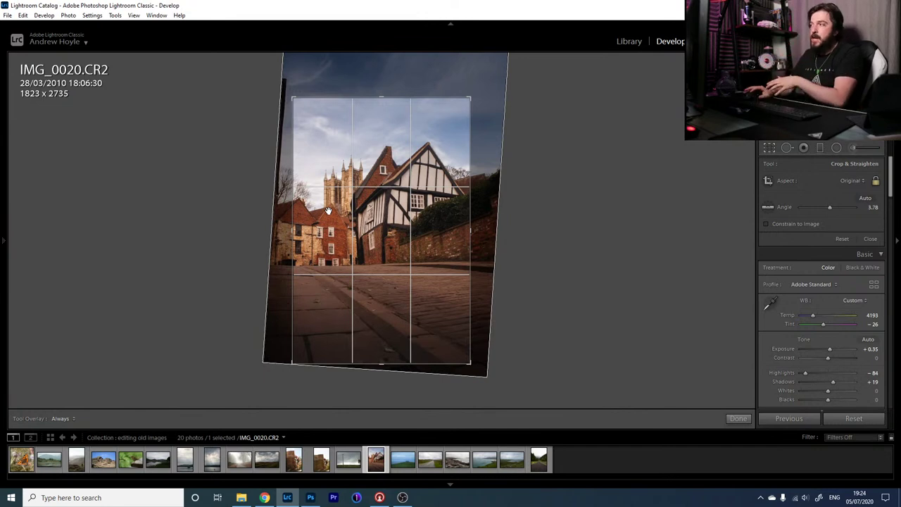
left_click(770, 148)
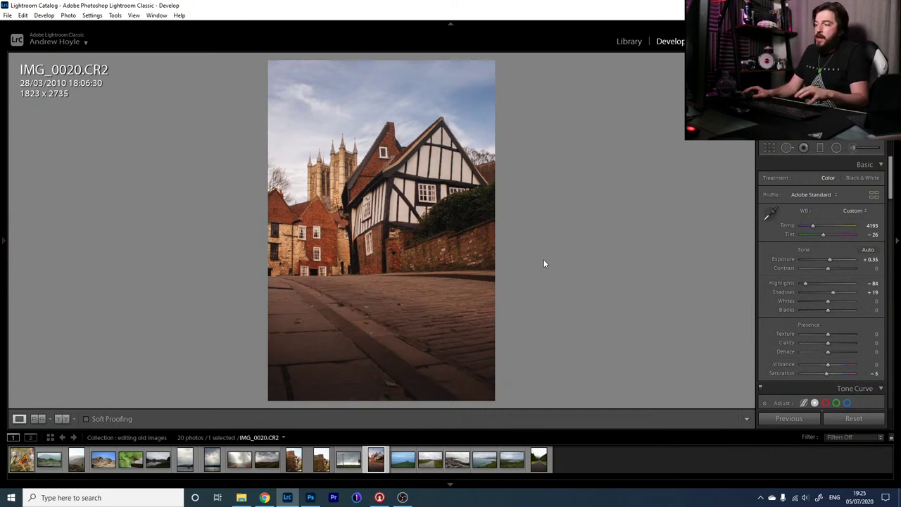
- Load DSC04191.ARW from the filmstrip into the Develop module
left_click(506, 468)
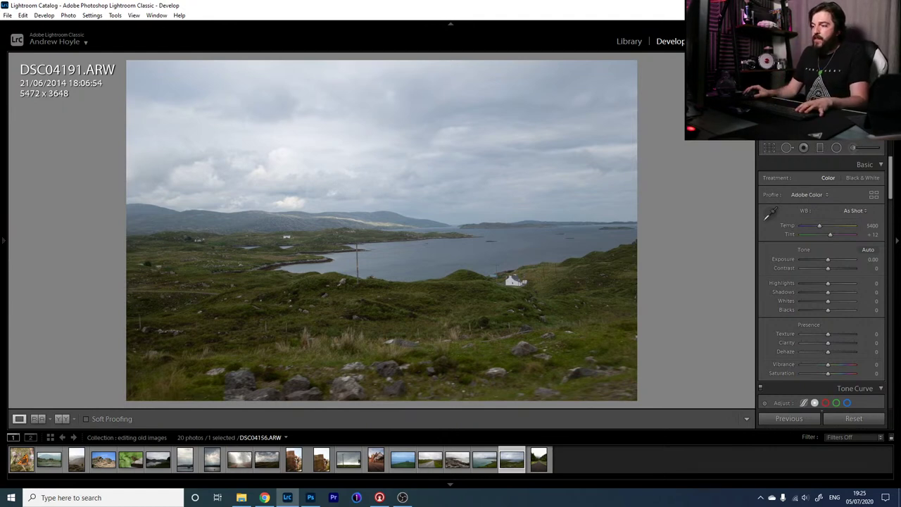
mouse_move(402, 499)
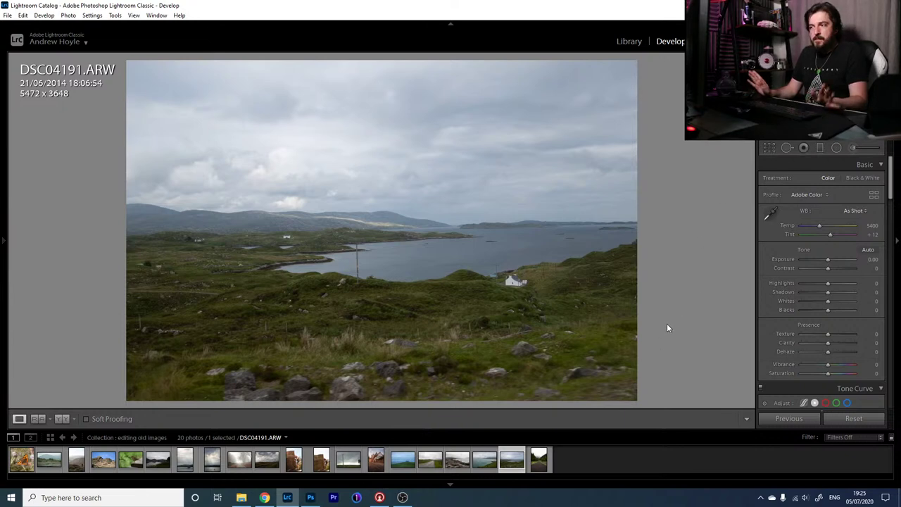
- Rotate the lake landscape 0.84° in Crop Overlay and pull the top-left crop corner inward
left_click(768, 147)
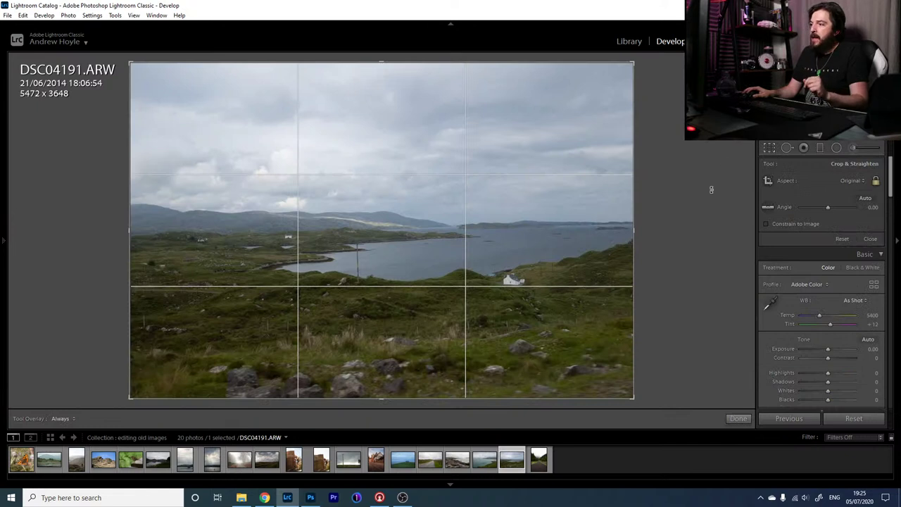
left_click(770, 149)
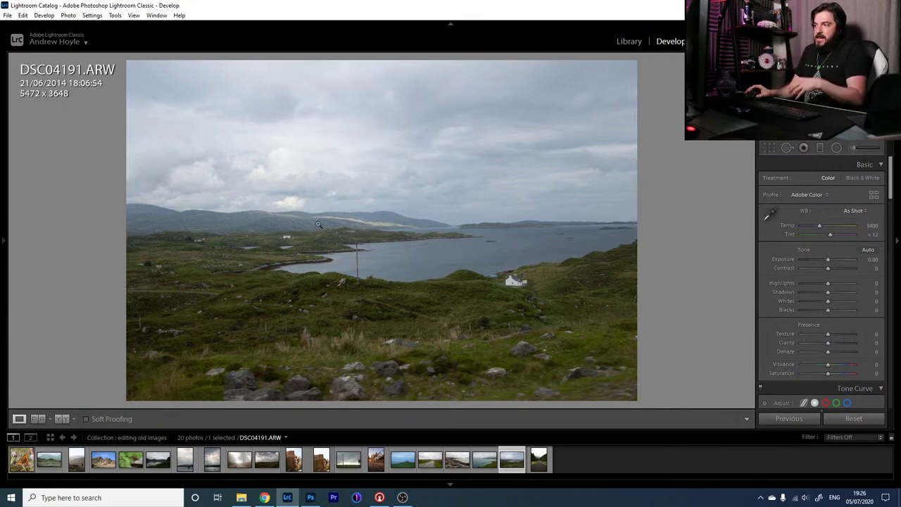
left_click(777, 148)
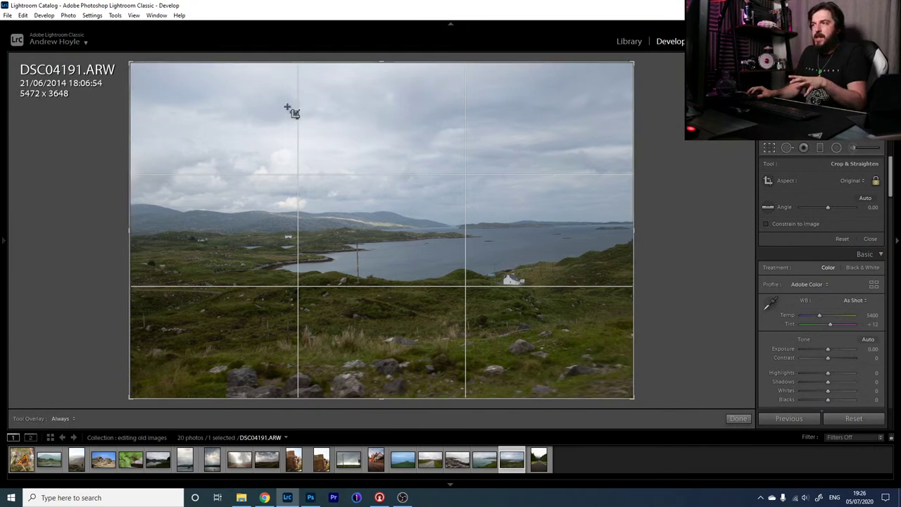
left_click_drag(702, 176, 702, 185)
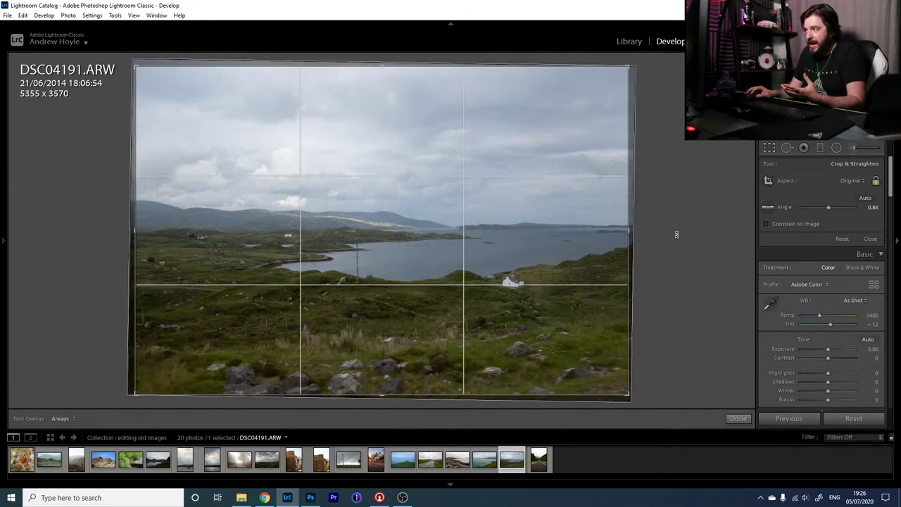
left_click_drag(676, 233, 676, 235)
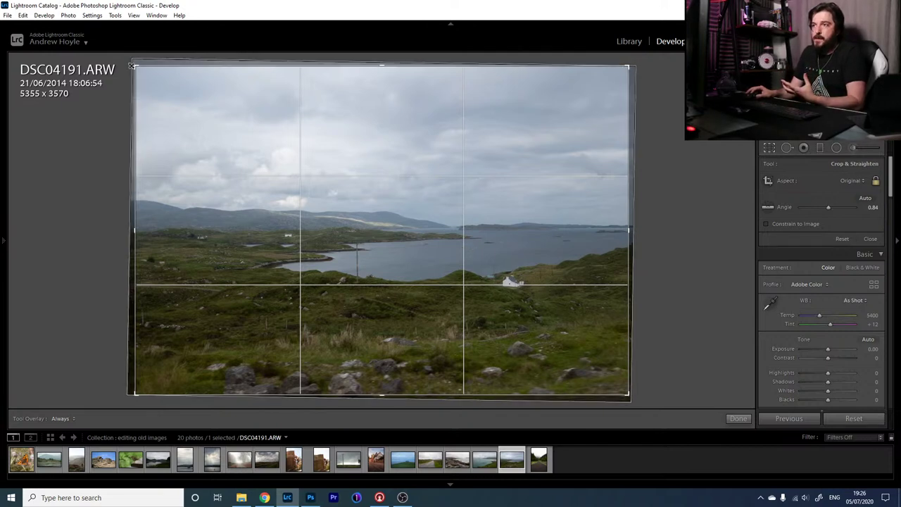
left_click_drag(132, 65, 178, 81)
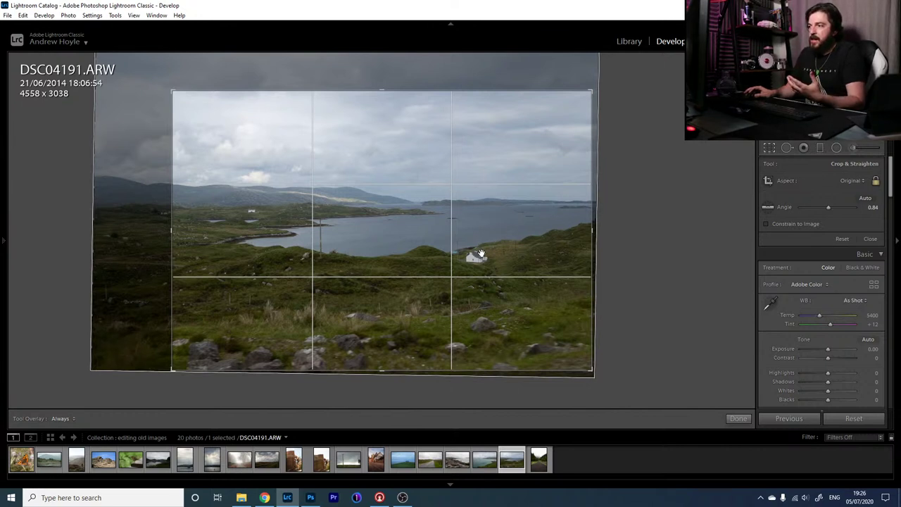
- Pull the crop's left edge inward and lock the aspect ratio to 16 x 9
left_click_drag(172, 229, 181, 230)
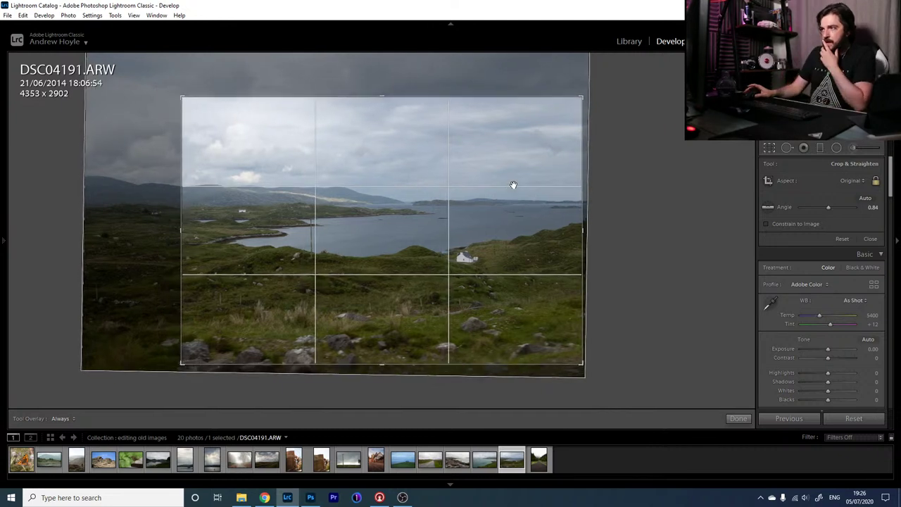
left_click(853, 181)
left_click(813, 291)
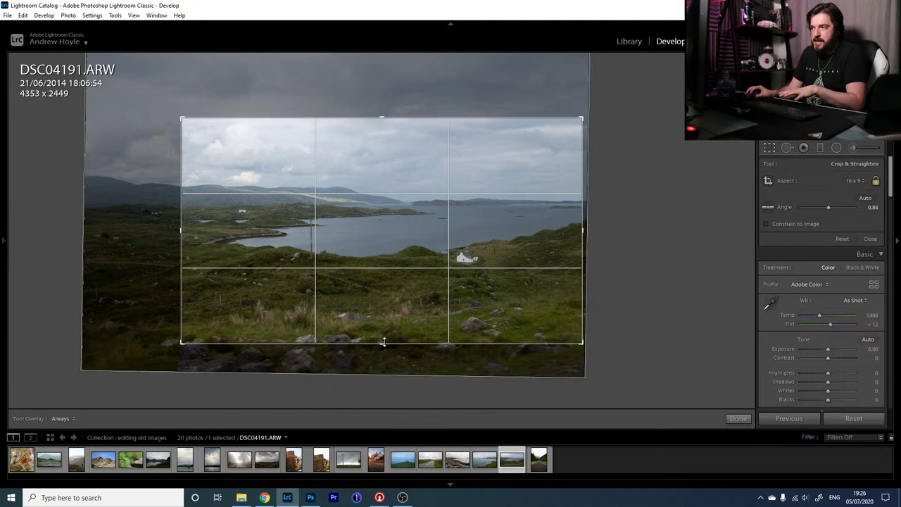
- Raise the bottom edge, reposition the lake within the frame, and apply the 4008 x 2254 crop
left_click_drag(382, 342, 383, 334)
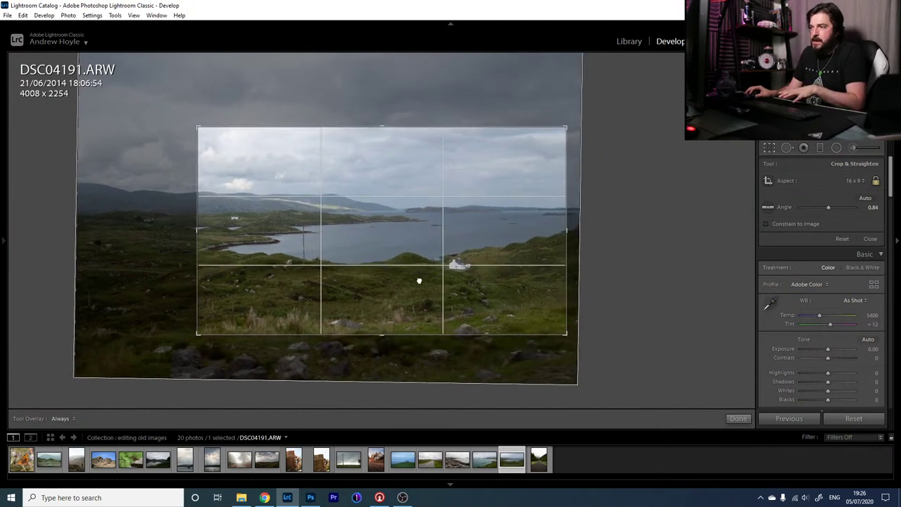
left_click_drag(448, 197, 453, 195)
left_click_drag(369, 197, 369, 195)
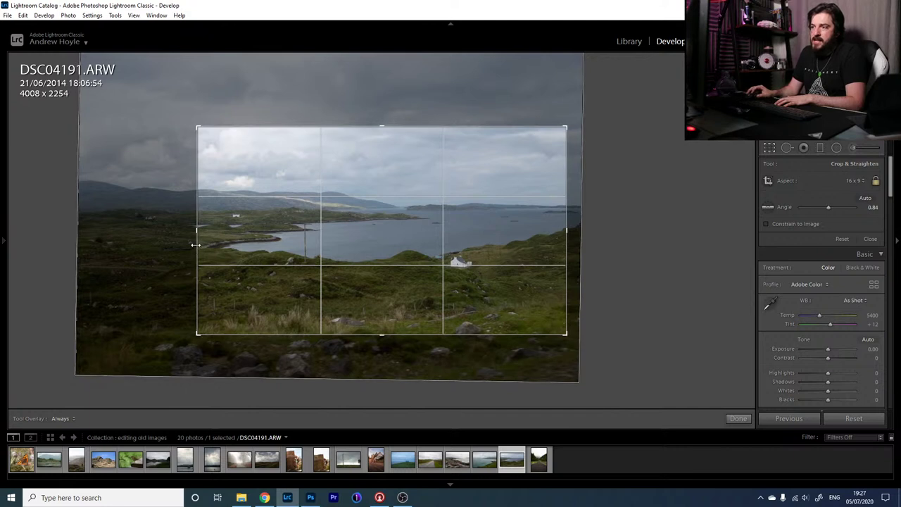
left_click(211, 248)
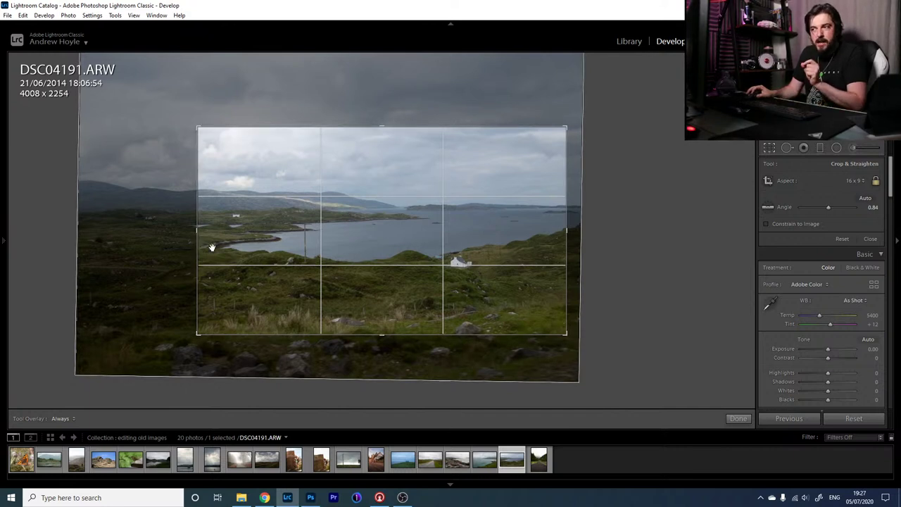
left_click(205, 249)
left_click(222, 244)
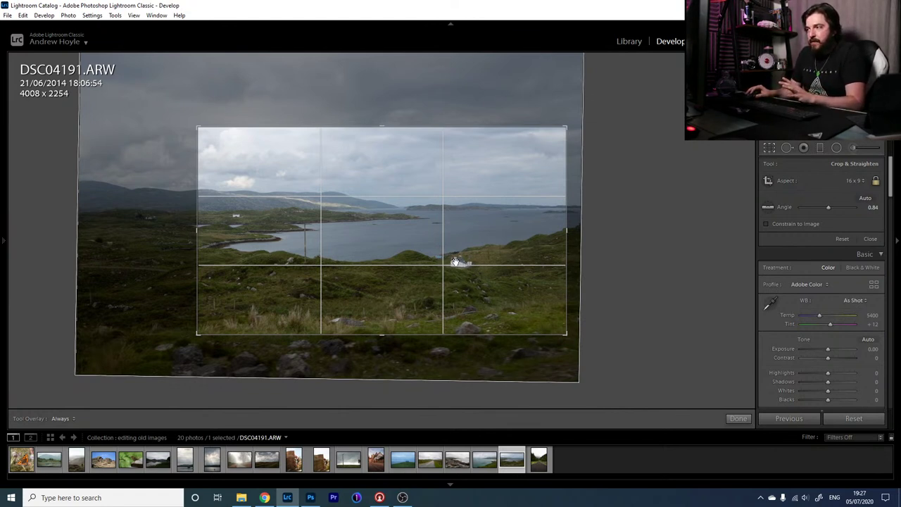
mouse_move(431, 258)
left_mouse_down()
mouse_move(439, 258)
mouse_move(415, 256)
left_mouse_up()
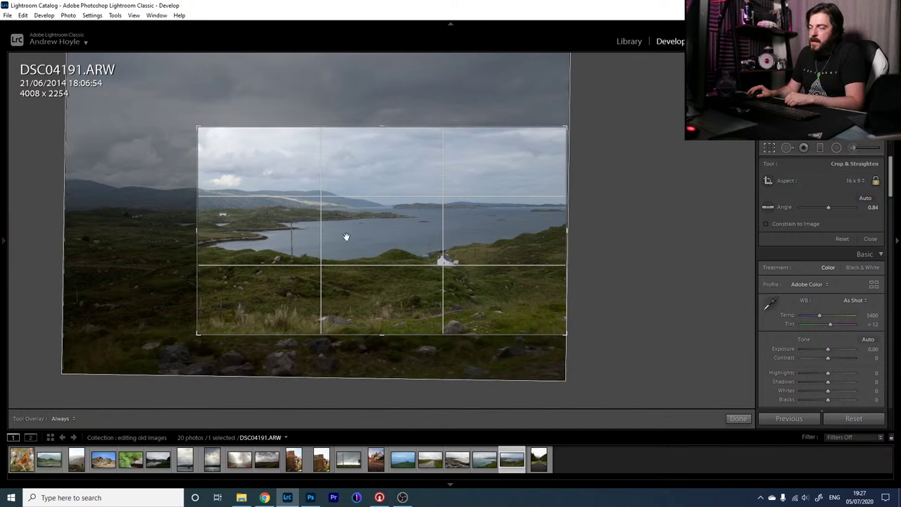
left_click_drag(345, 237, 354, 237)
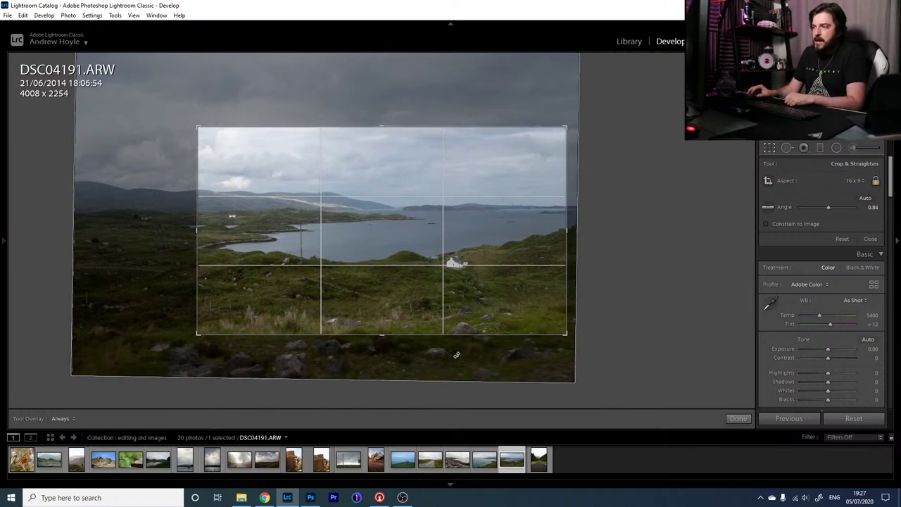
key("Return")
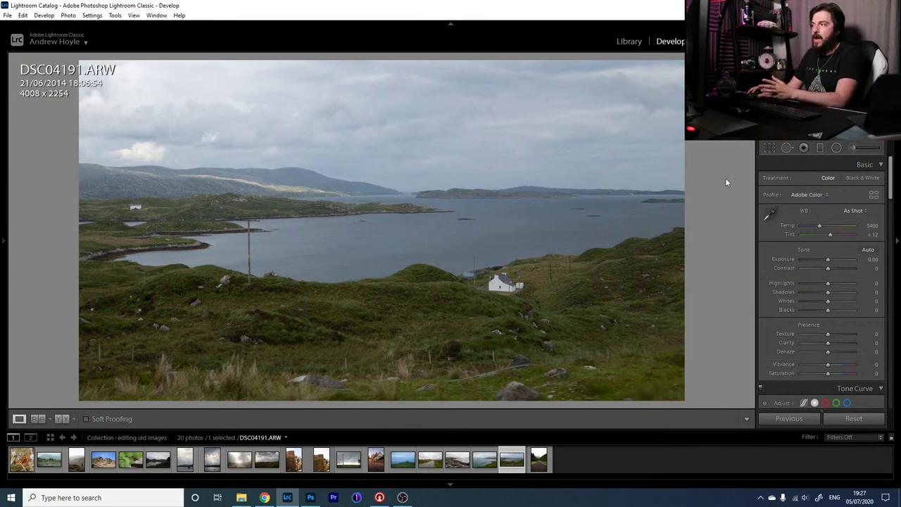
- Slightly adjust the lake landscape's rotation angle and commit the 16:9 crop again
left_click(769, 147)
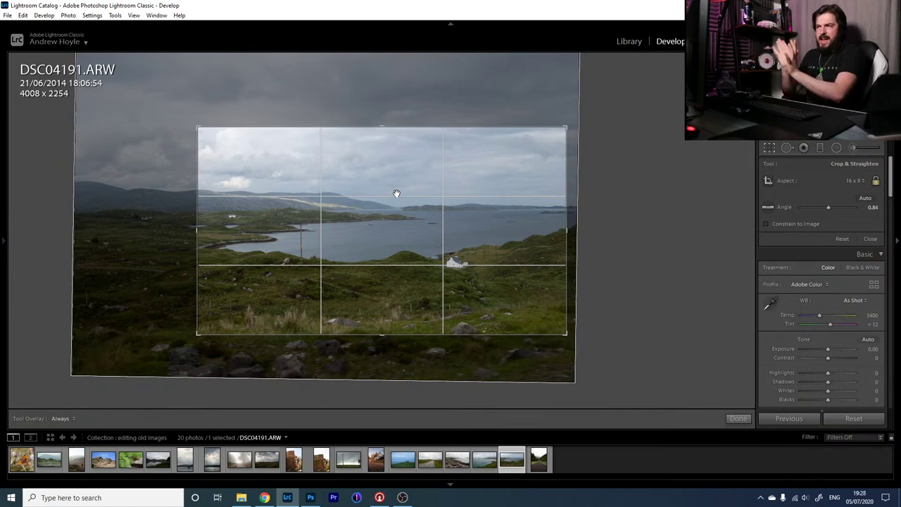
left_click(769, 147)
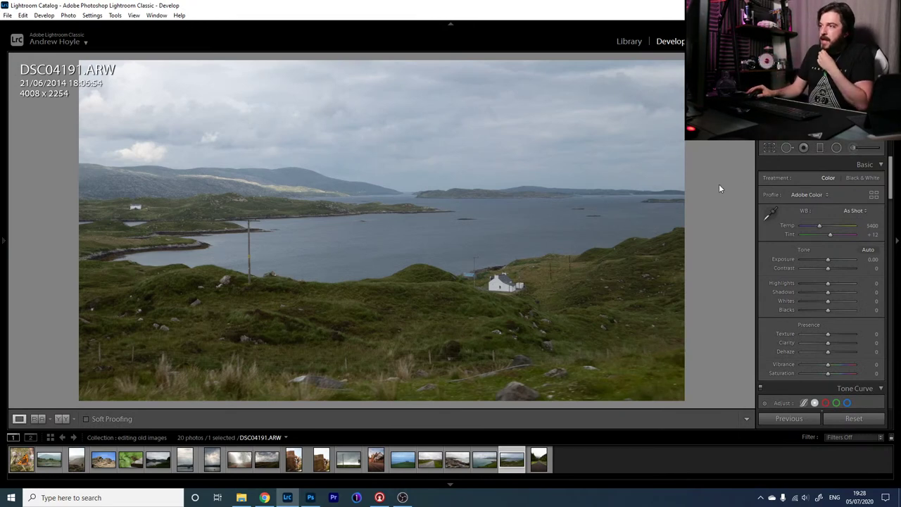
left_click(770, 147)
left_click_drag(711, 178, 709, 178)
left_click(772, 150)
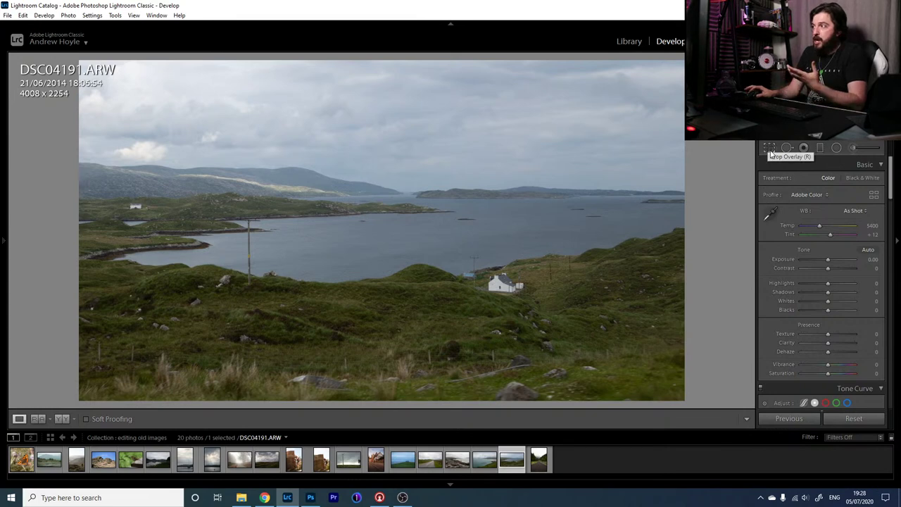
left_click(769, 148)
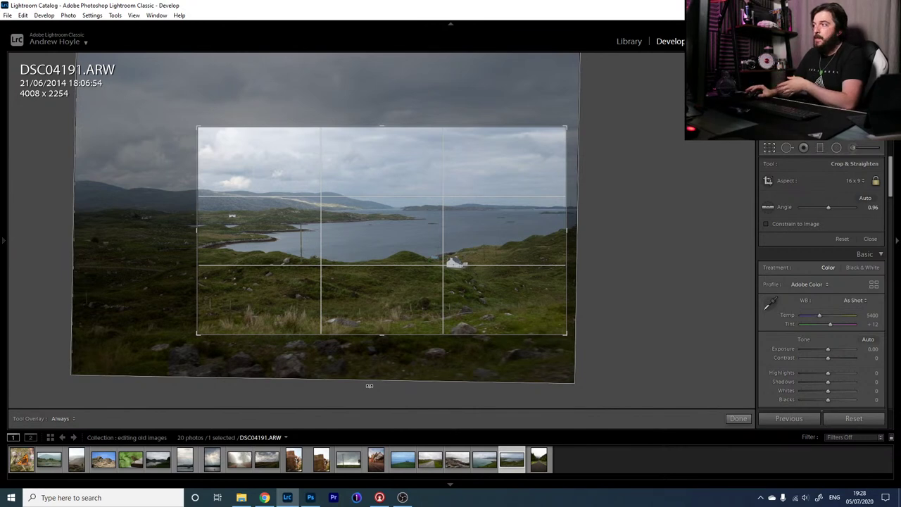
left_click(771, 147)
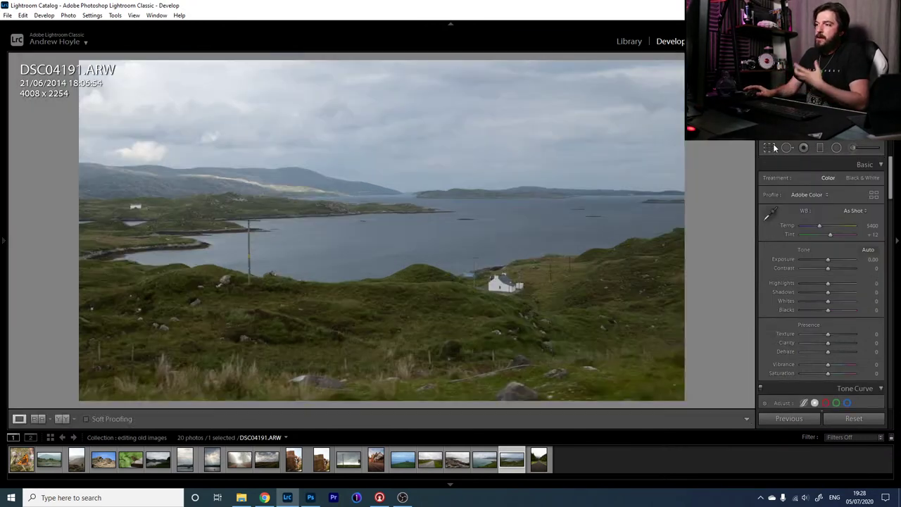
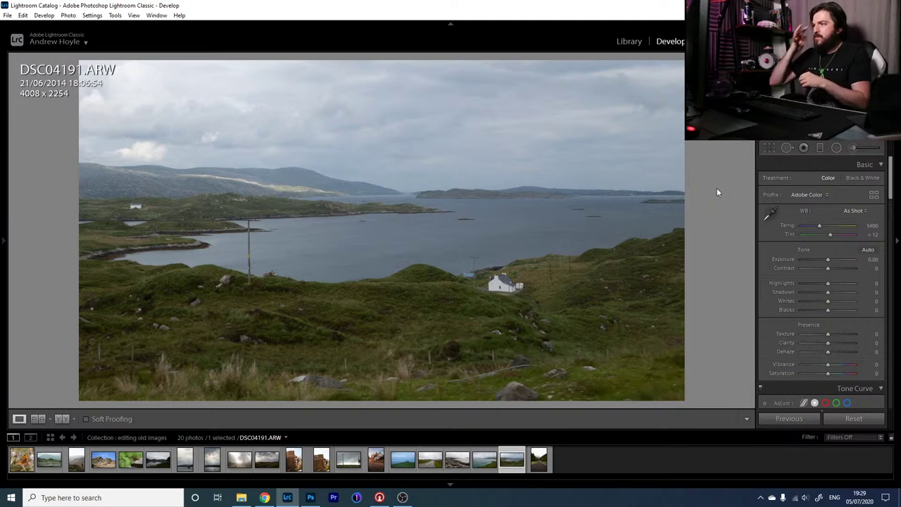
- Set Exposure +0.35, Contrast +4, Shadows +14, Whites 0 and Dehaze +9, then toggle Before/After
left_click(830, 260)
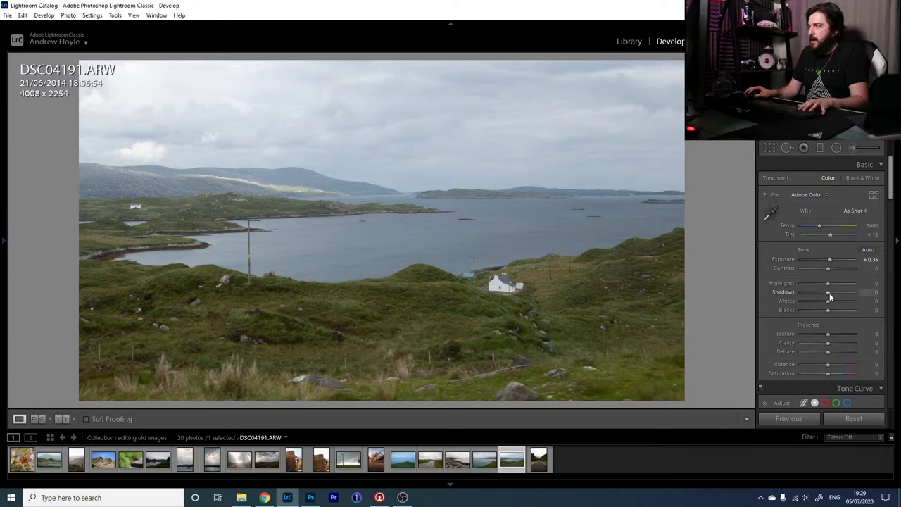
left_click(830, 270)
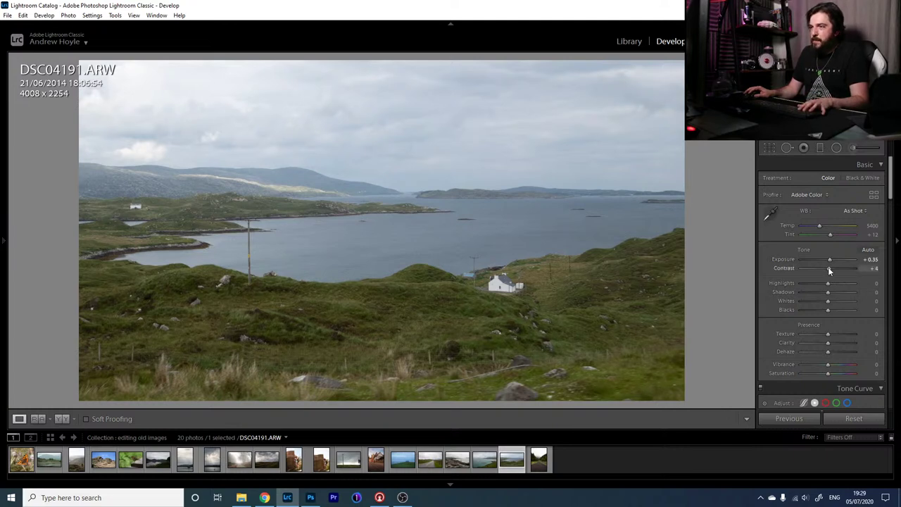
mouse_move(834, 292)
left_mouse_down()
mouse_move(824, 293)
mouse_move(829, 301)
left_mouse_up()
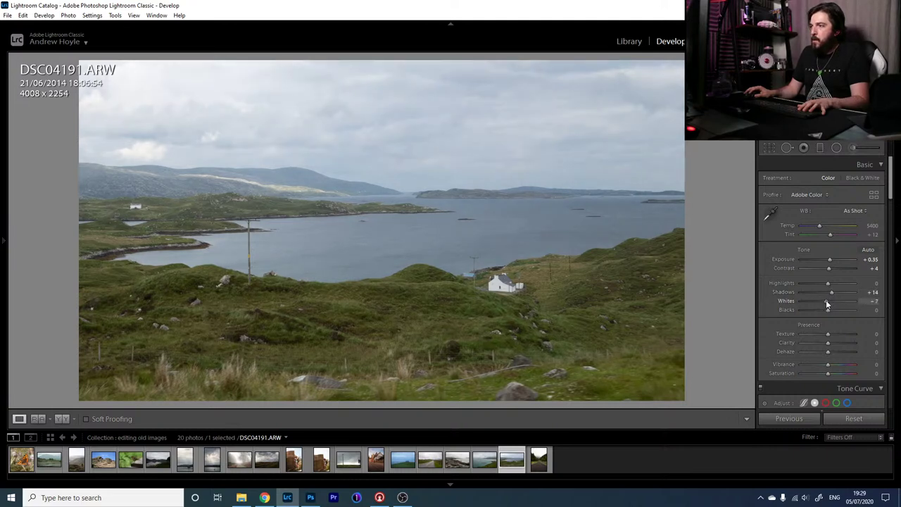
double_click(827, 301)
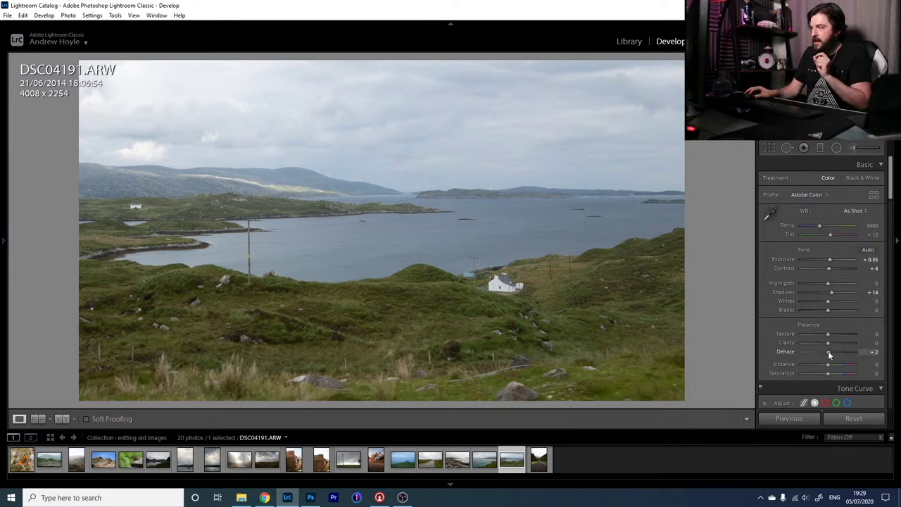
left_click_drag(830, 354, 844, 354)
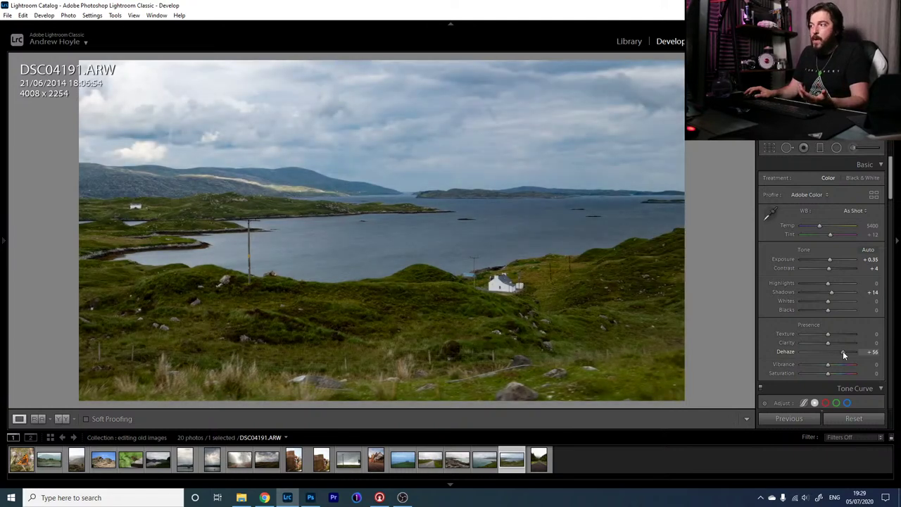
left_click_drag(844, 353, 834, 354)
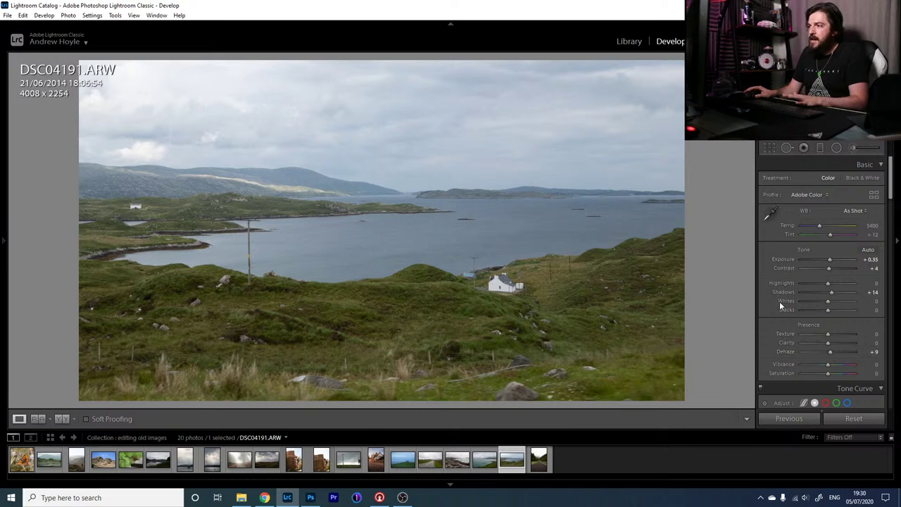
key("backslash")
key("backslash")
key("backslash")
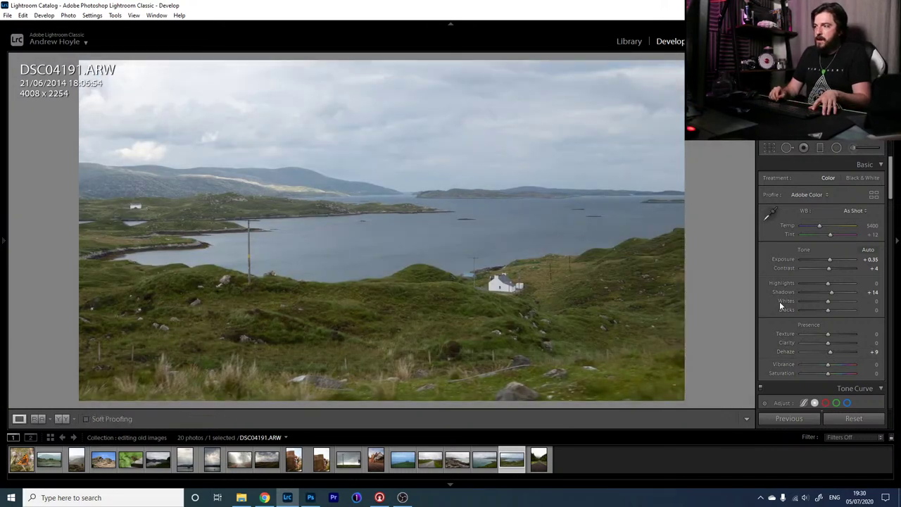
key("backslash")
key("backslash")
key("backslash")
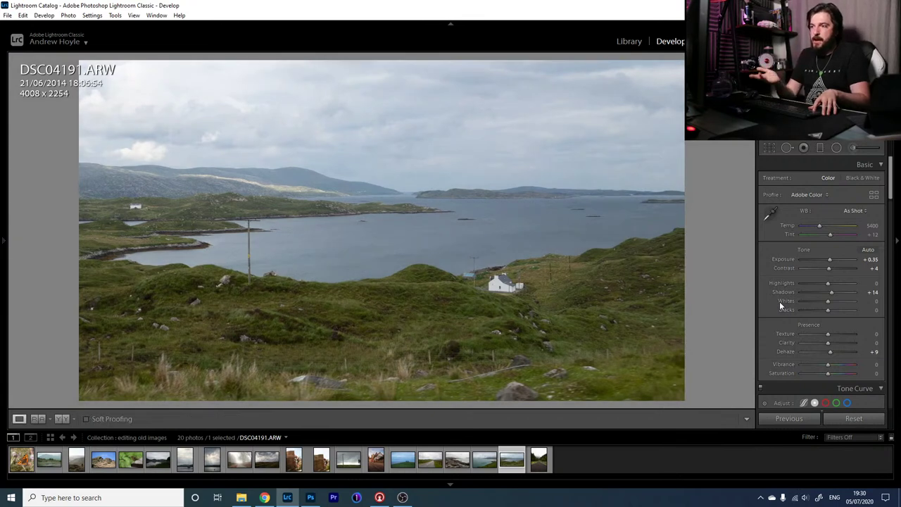
- Draw a graduated filter down across the sky at -0.24 exposure, checking its mask overlay
left_click(819, 148)
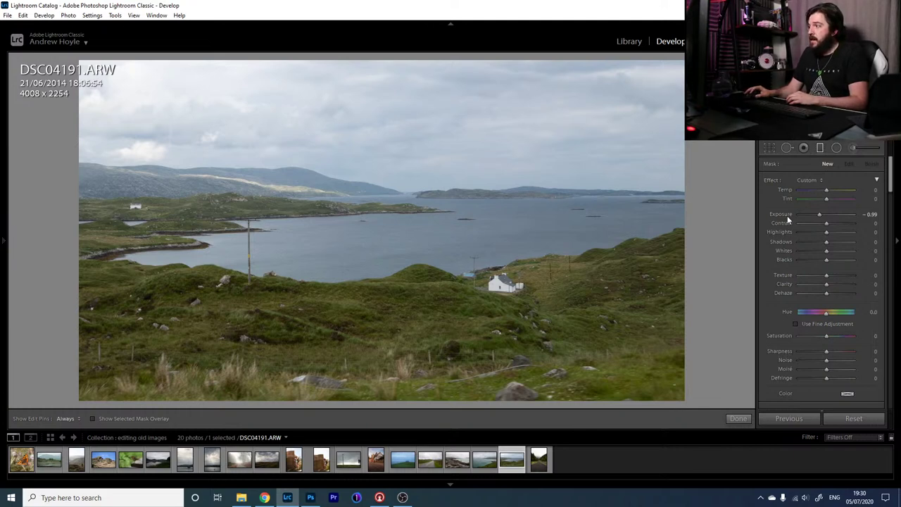
left_click_drag(824, 218, 827, 214)
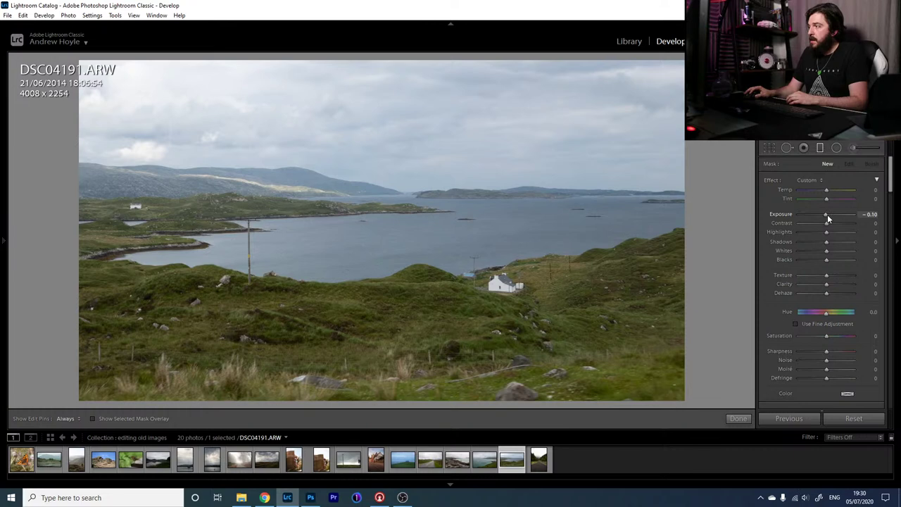
left_click_drag(384, 84, 381, 220)
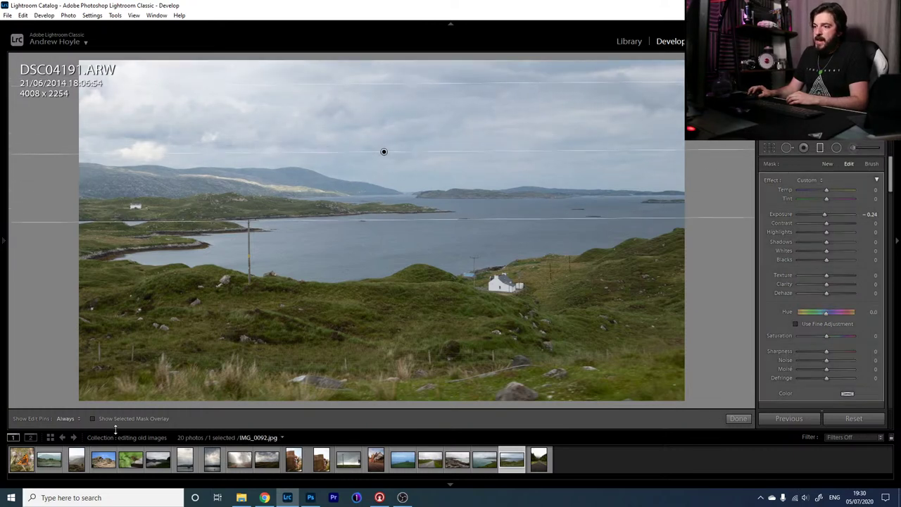
left_click(112, 419)
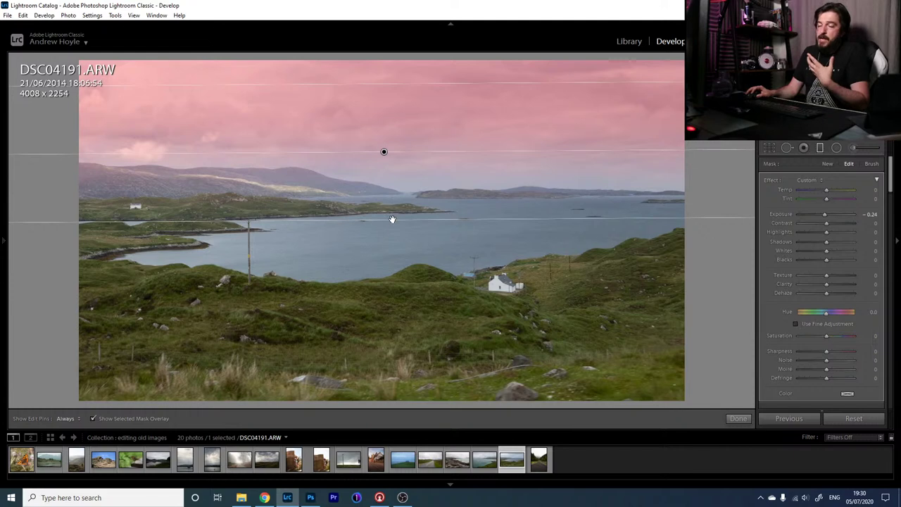
mouse_move(392, 219)
left_mouse_down()
mouse_move(376, 284)
mouse_move(385, 221)
left_mouse_up()
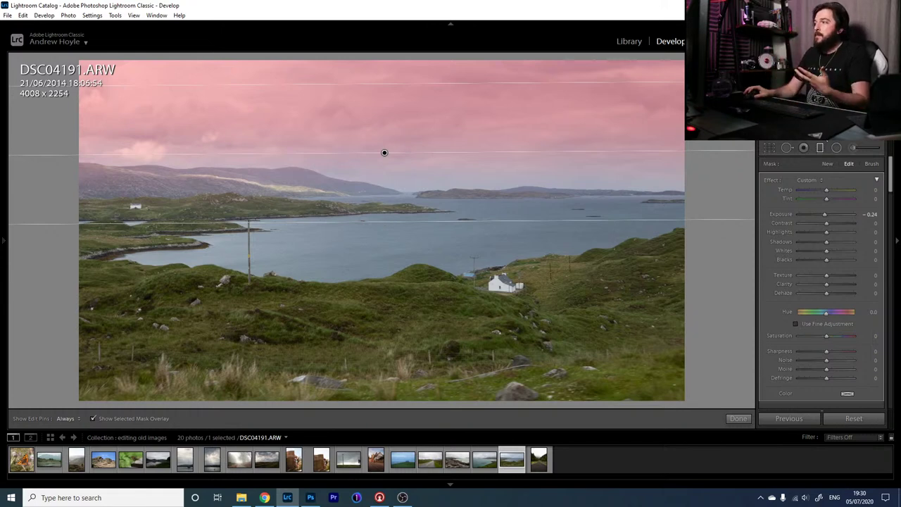
- Reselect the sky filter and set clarity 25, highlights -23 and exposure 0.17
left_click(820, 149)
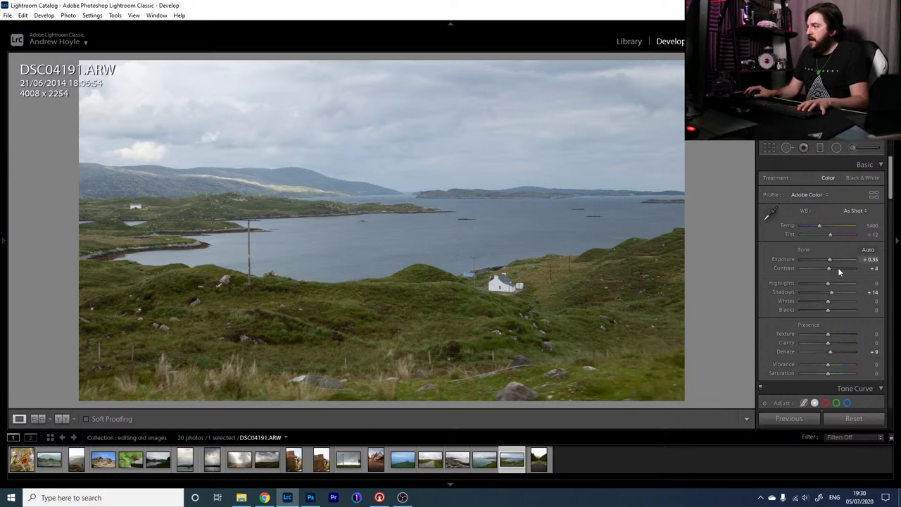
left_click(821, 148)
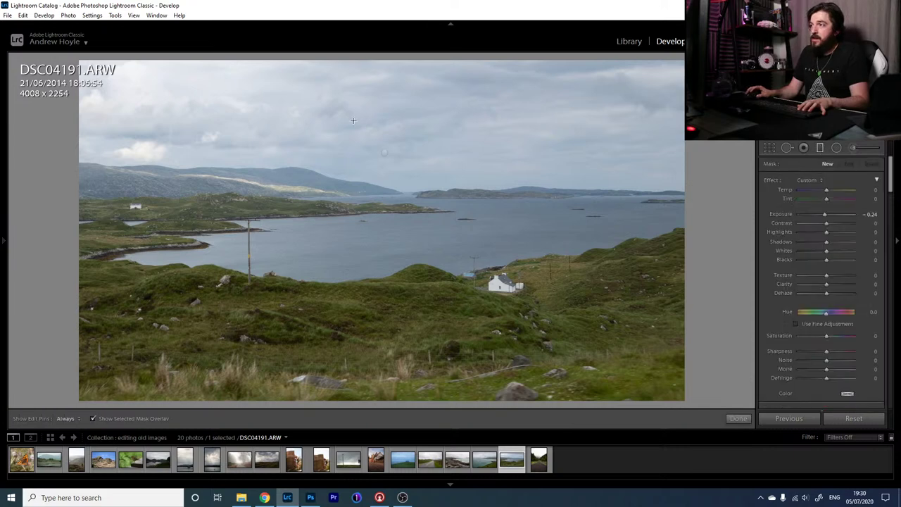
left_click(387, 153)
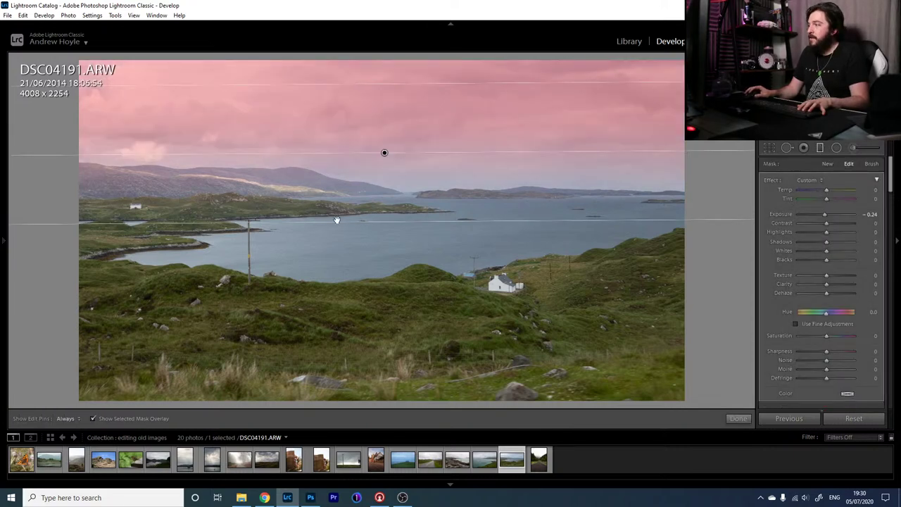
left_click(145, 420)
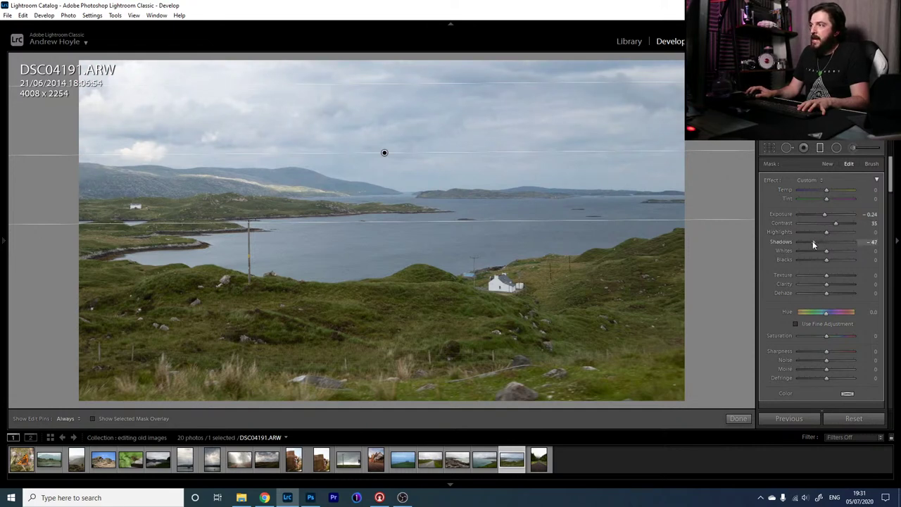
left_click_drag(826, 284, 829, 293)
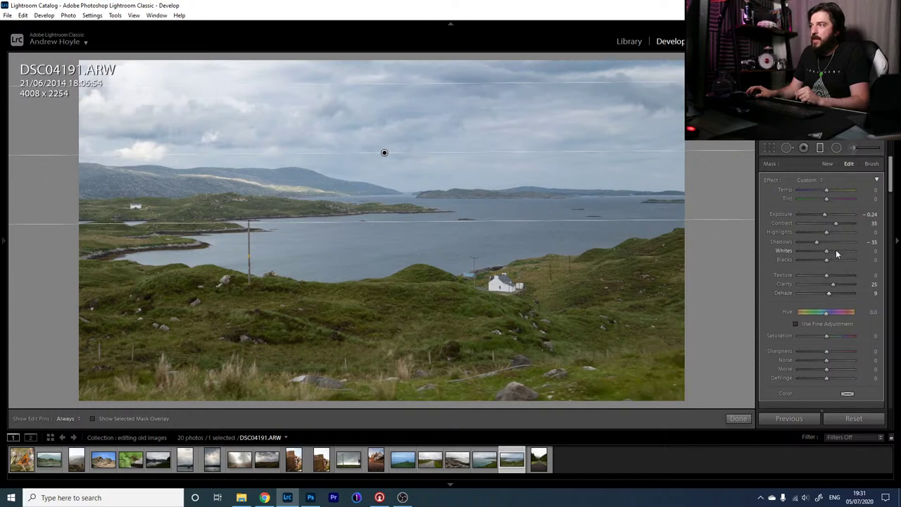
left_click_drag(828, 231, 816, 241)
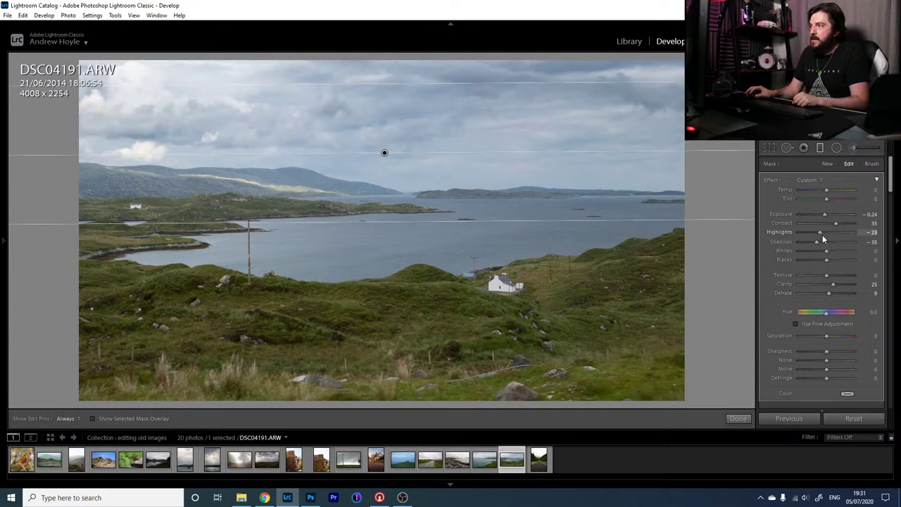
left_click_drag(826, 216, 830, 216)
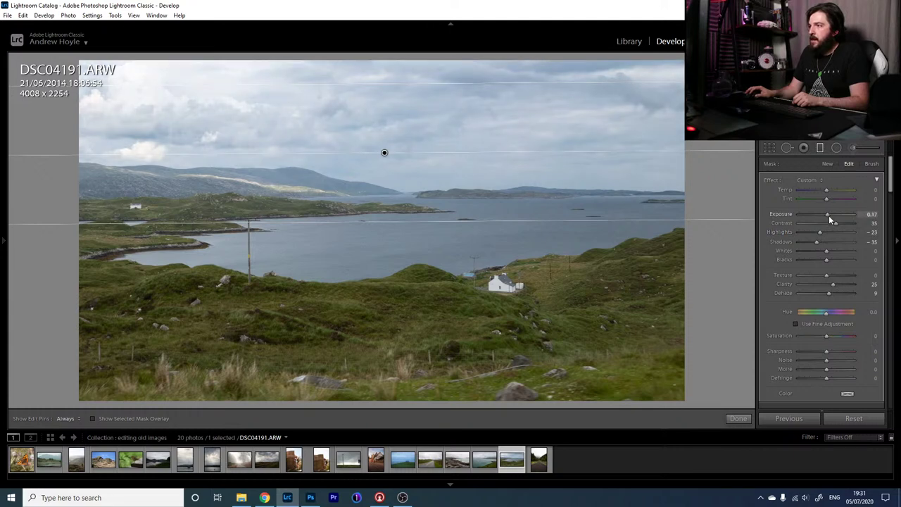
left_click(823, 150)
left_click(821, 148)
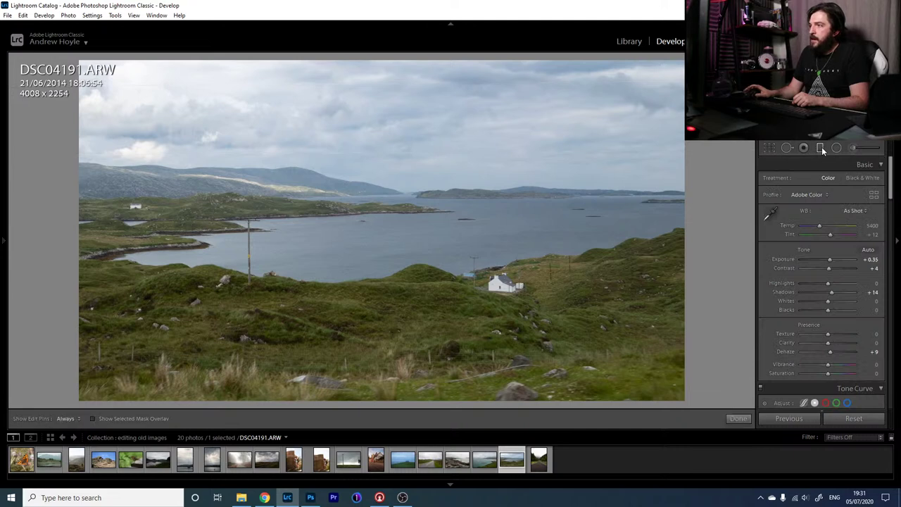
scroll(891, 183, "down", 2)
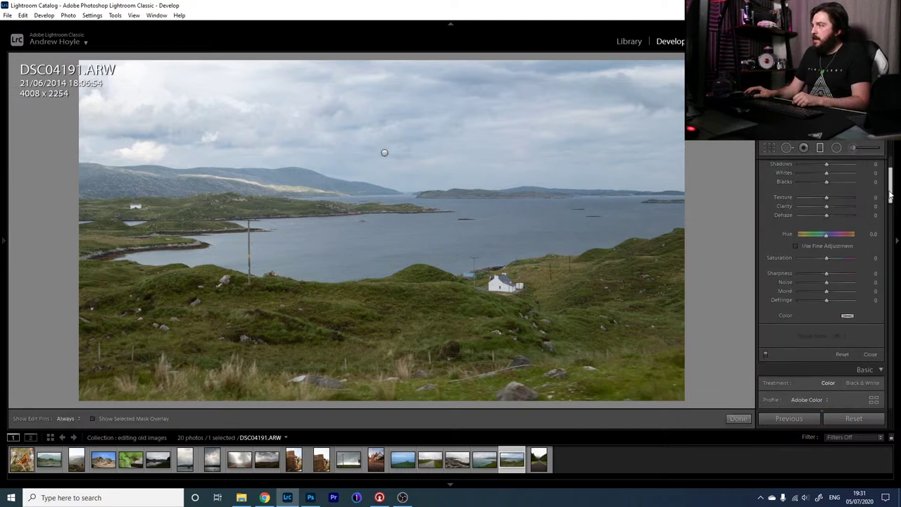
left_click(765, 354)
left_click(766, 354)
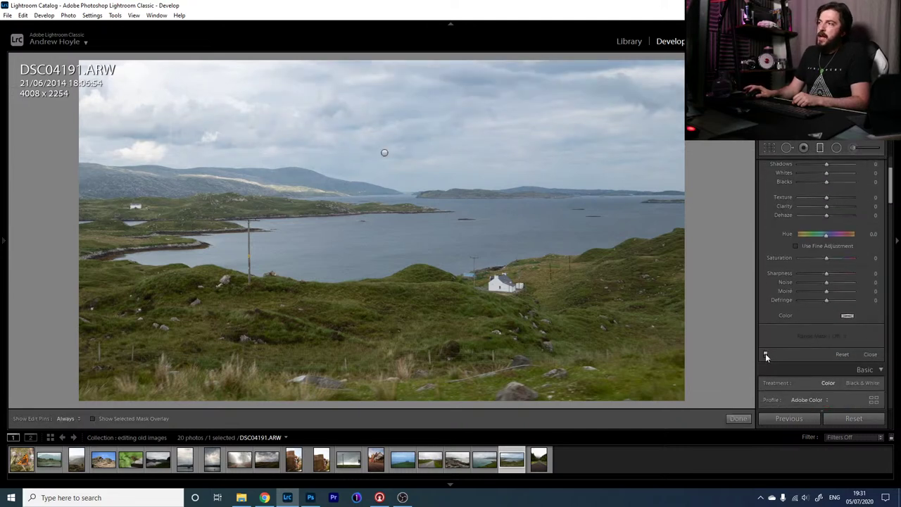
left_click(765, 354)
left_click(766, 354)
left_click(765, 353)
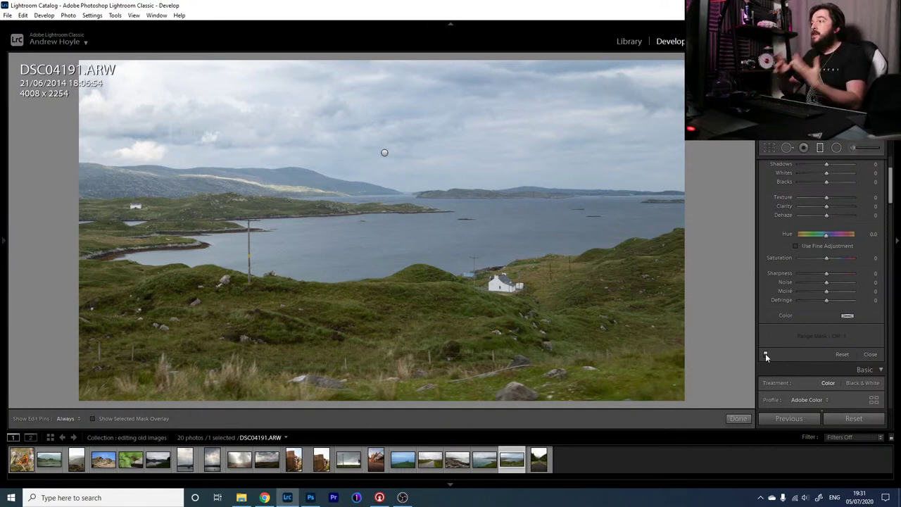
mouse_move(890, 177)
left_mouse_down()
mouse_move(890, 164)
mouse_move(890, 179)
left_mouse_up()
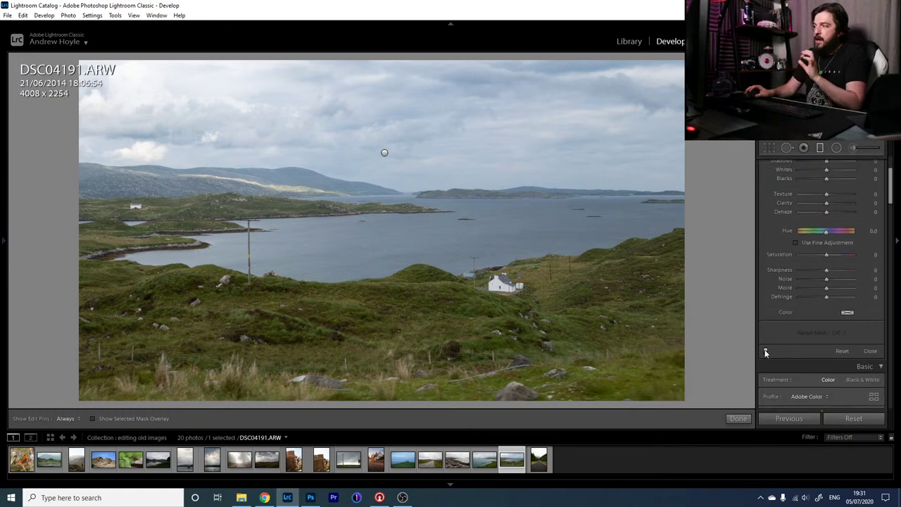
left_click(766, 352)
left_click(766, 352)
left_click(766, 352)
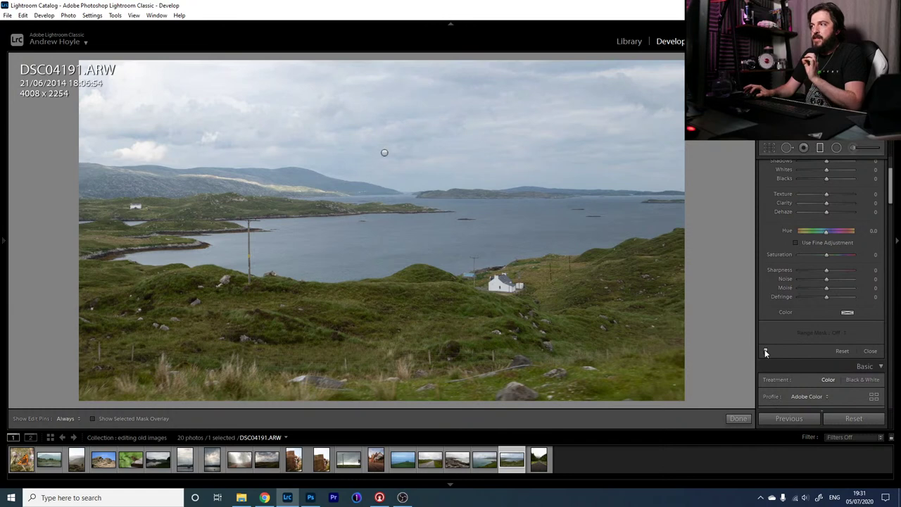
left_click(766, 352)
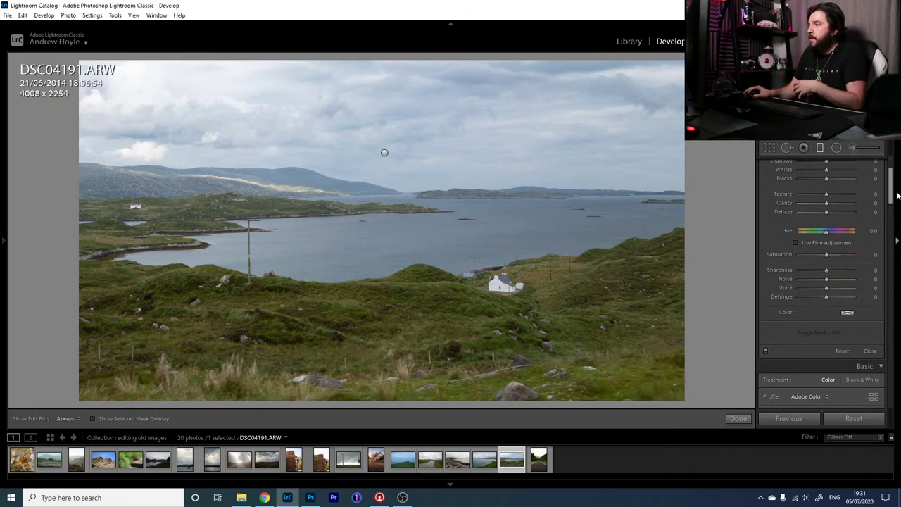
- Add a second graduated filter darkening the foreground from -0.65 exposure, then reposition it
scroll(891, 192, "up", 2)
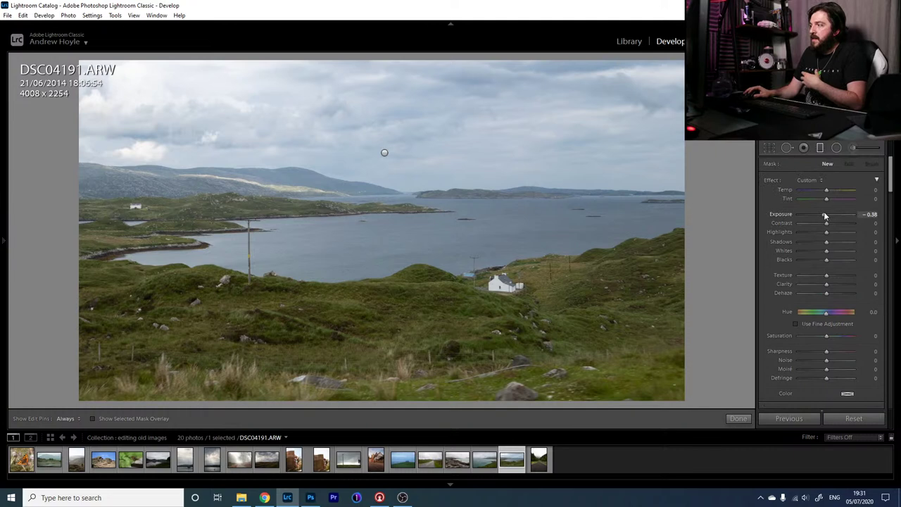
left_click_drag(825, 215, 822, 215)
left_click_drag(376, 385, 373, 302)
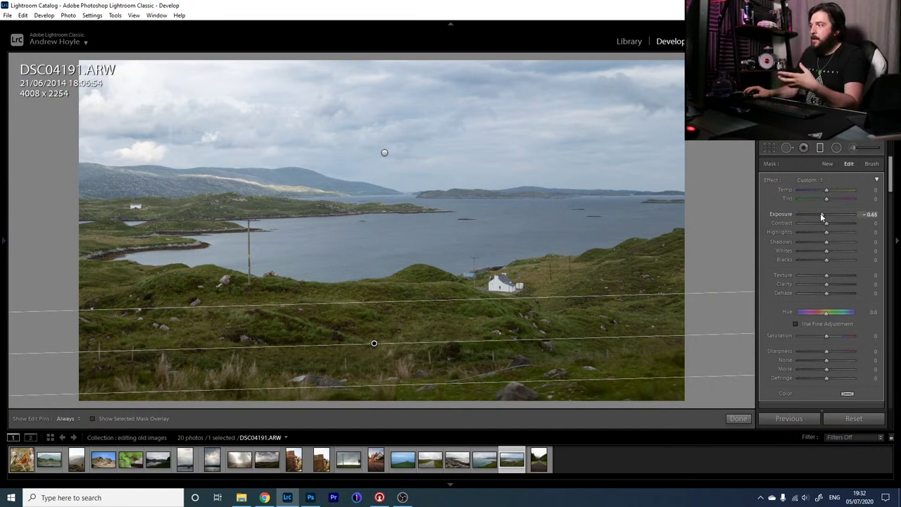
left_click_drag(820, 213, 815, 213)
left_click_drag(574, 296, 576, 290)
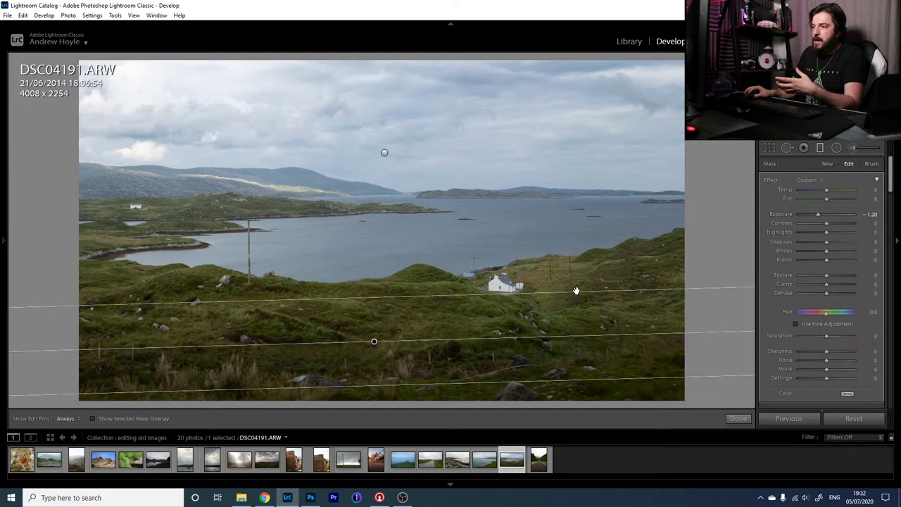
left_click_drag(374, 342, 374, 353)
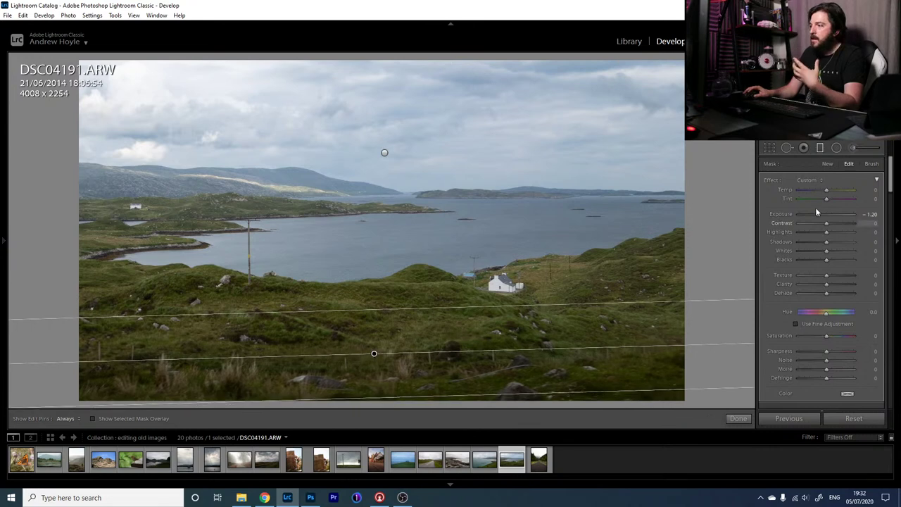
left_click(822, 150)
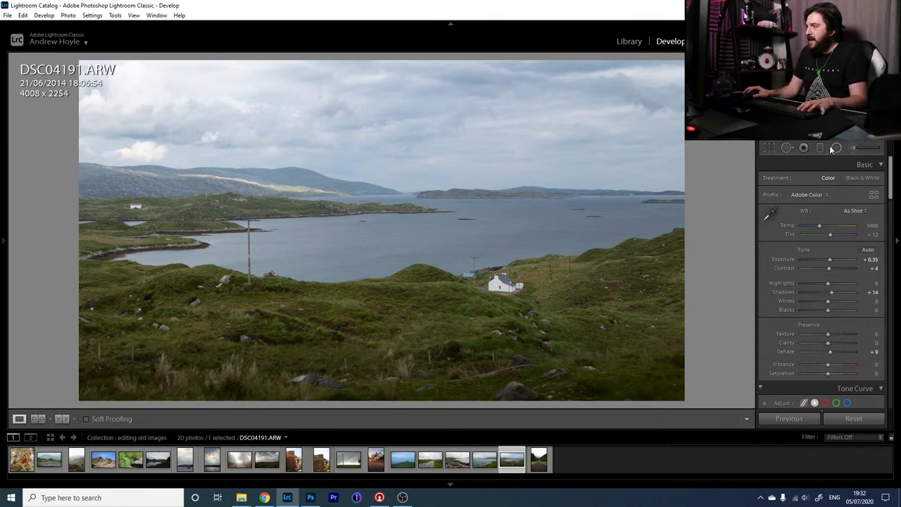
- Zoom in on the white house and foreground grass, and show the exposure and lens info overlay
left_click(503, 286)
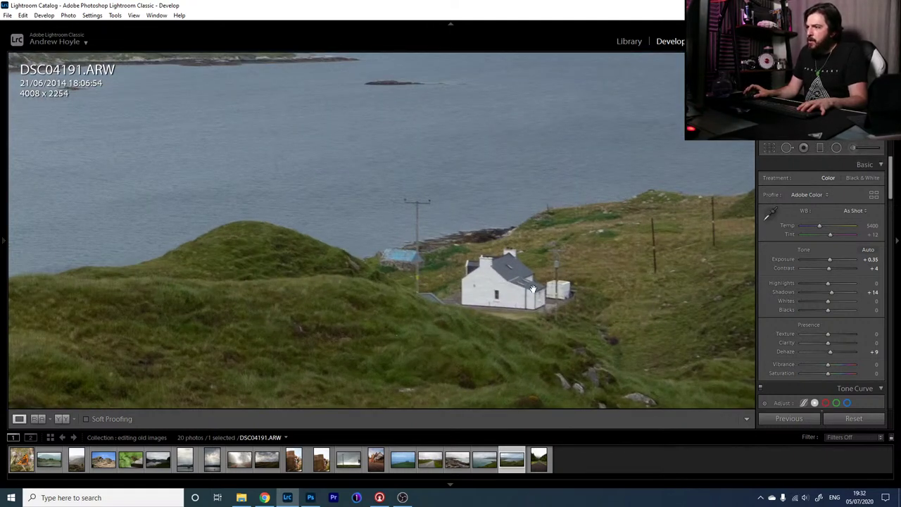
left_click(452, 283)
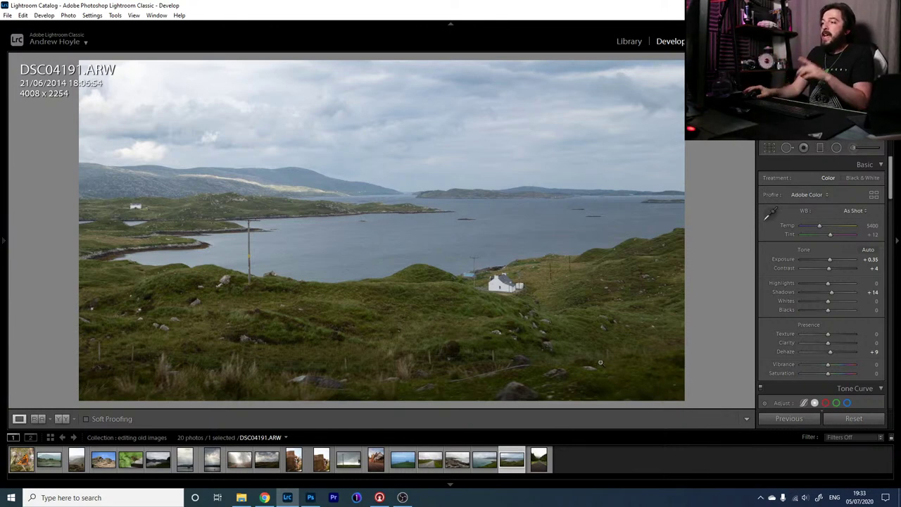
key("i")
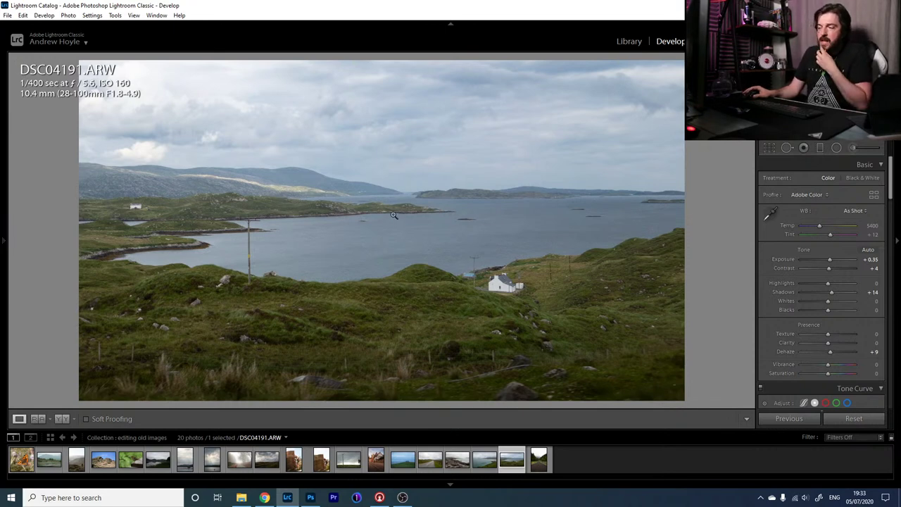
left_click(193, 384)
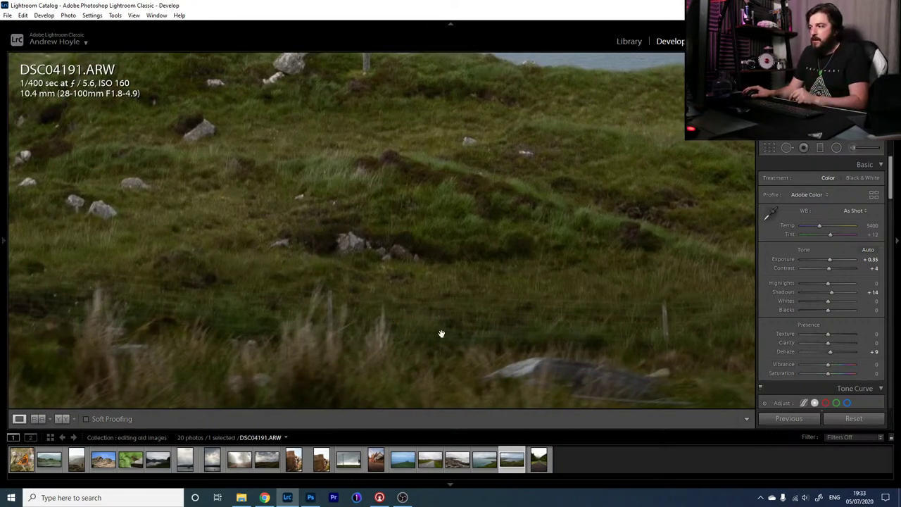
left_click(361, 338)
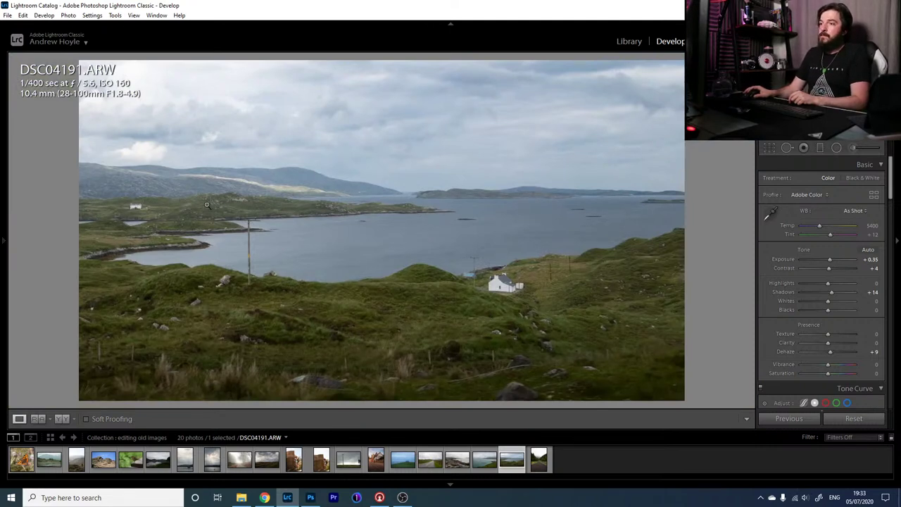
left_click(768, 148)
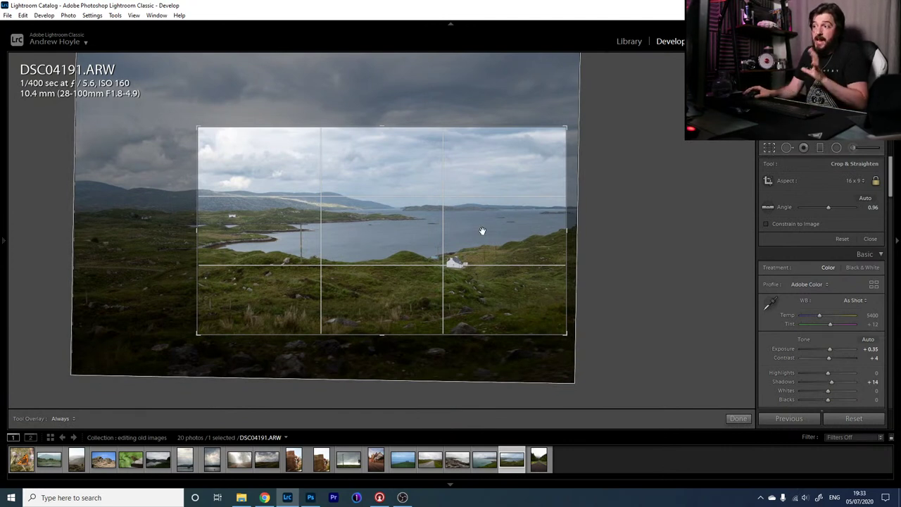
left_click(770, 148)
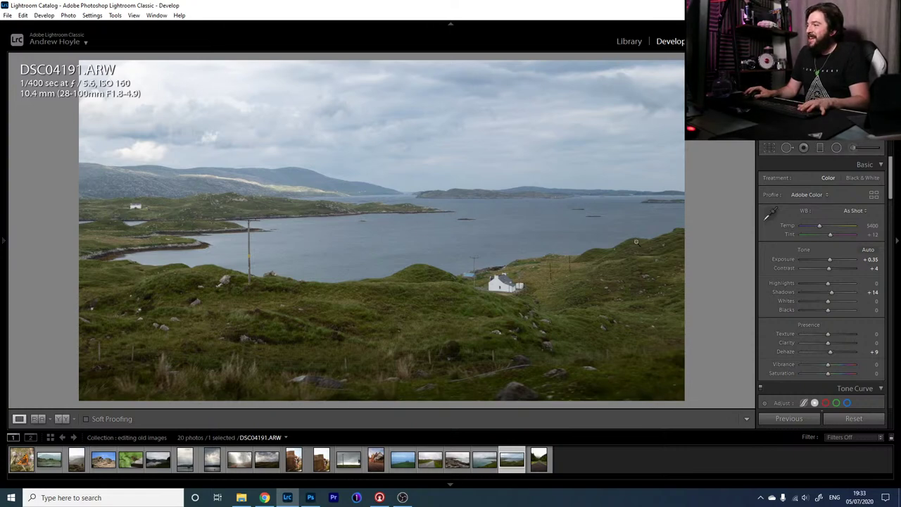
- Zoom in near the house and back out, then bring up the photo's context menu
left_click(554, 267)
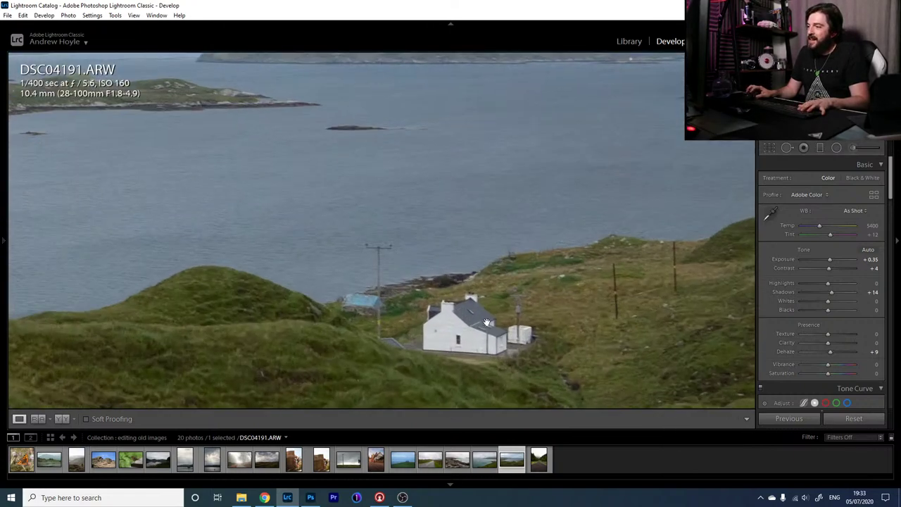
left_click(464, 330)
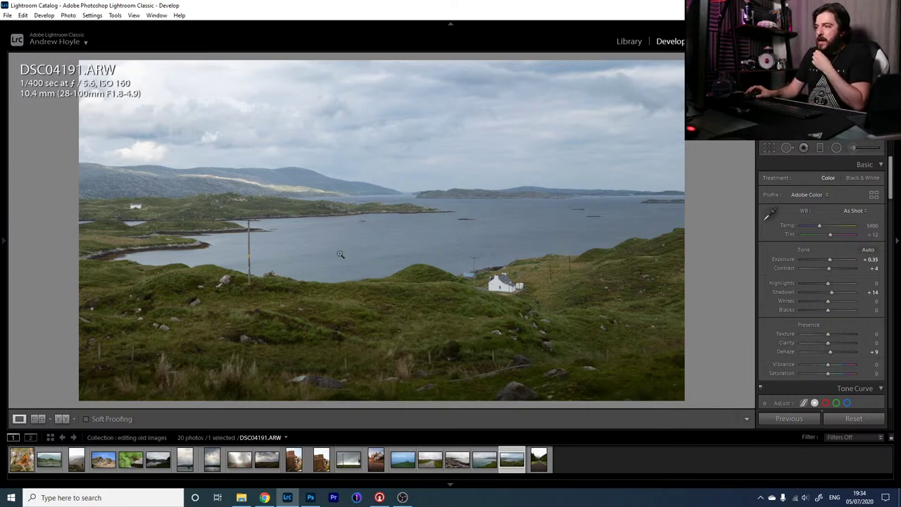
right_click(334, 187)
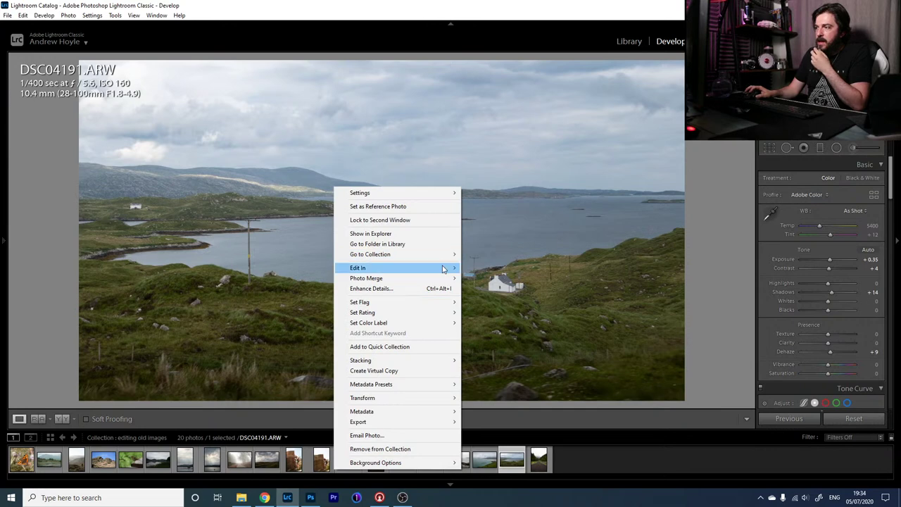
- Send the photo to Edit in Adobe Photoshop 2020
mouse_move(445, 269)
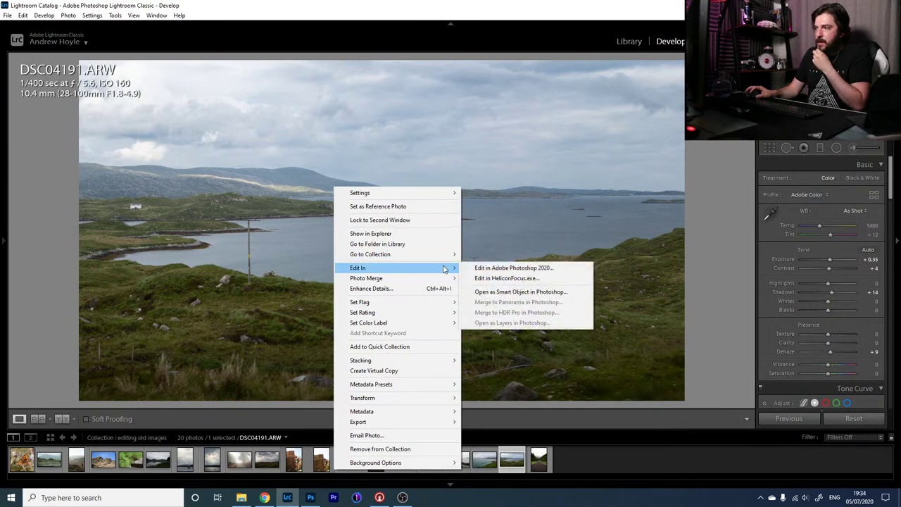
left_click(492, 269)
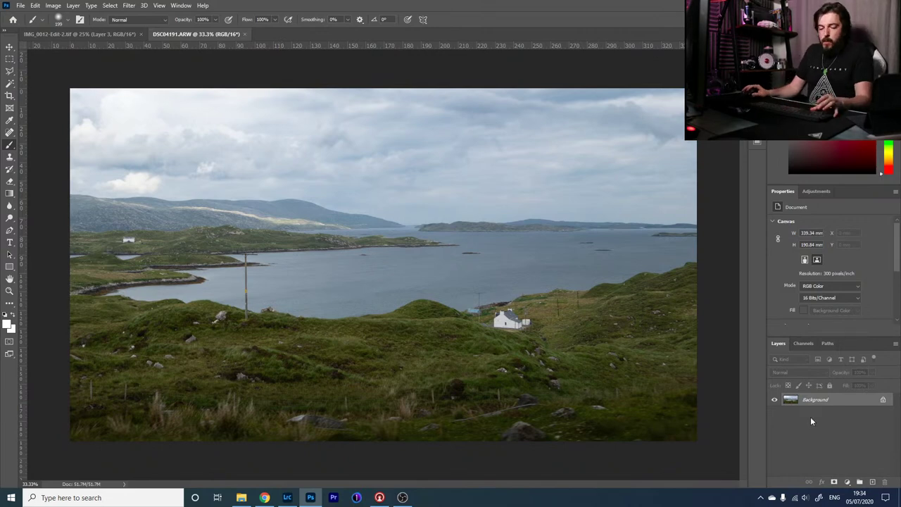
- Add a new Layer 1 filled with 50% Gray and set its blend mode to Overlay
left_click(873, 482)
left_click(35, 6)
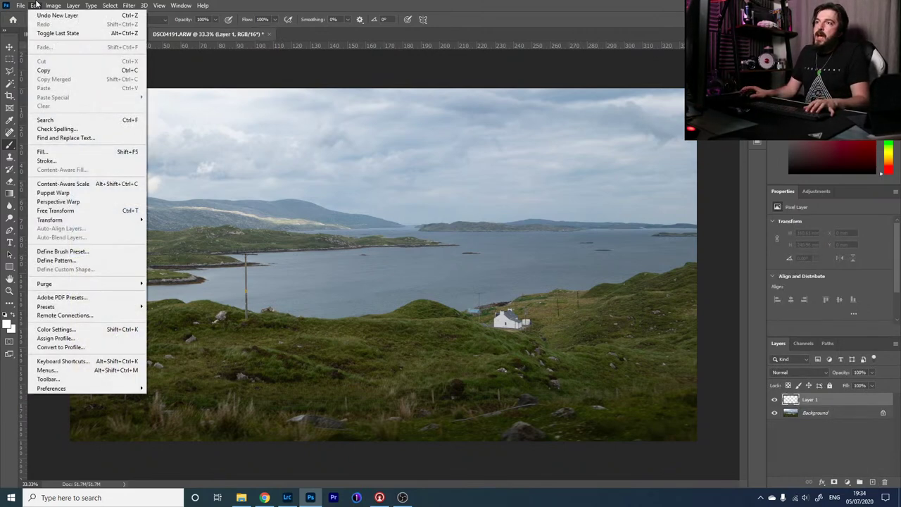
left_click(43, 152)
left_click(452, 135)
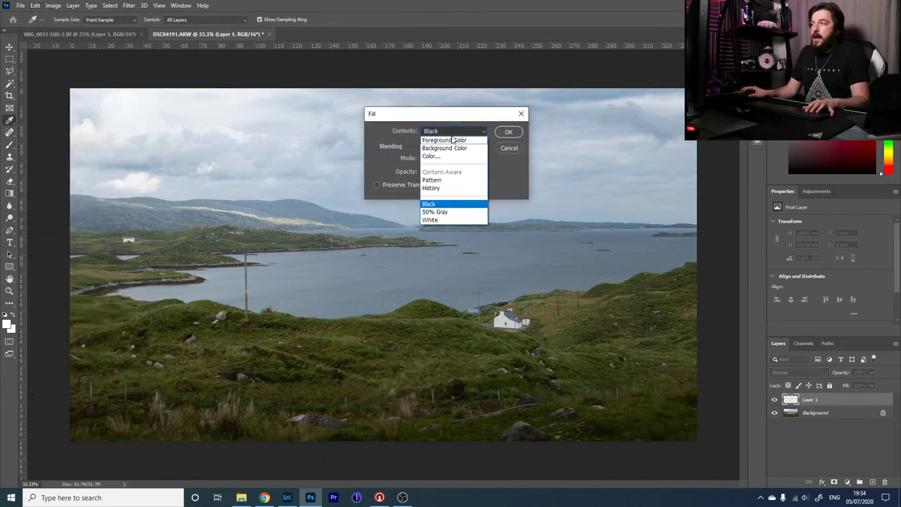
left_click(453, 209)
left_click(499, 135)
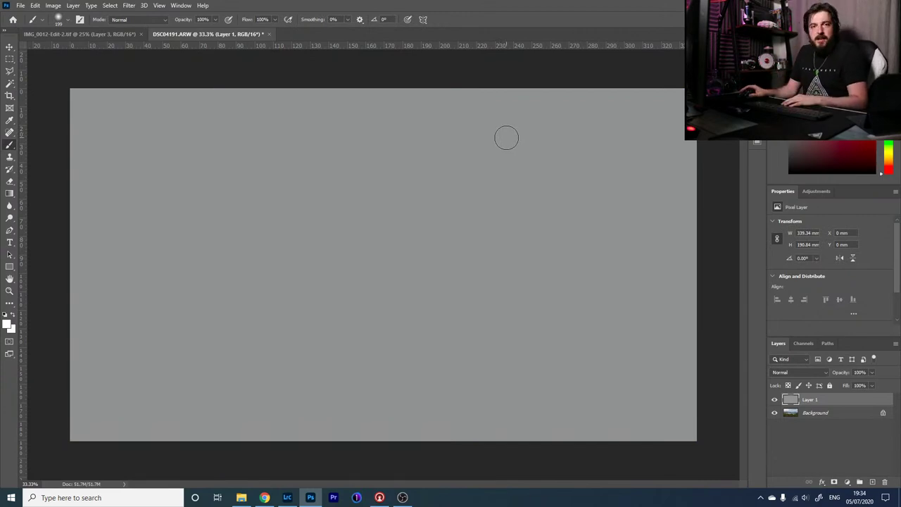
left_click(800, 372)
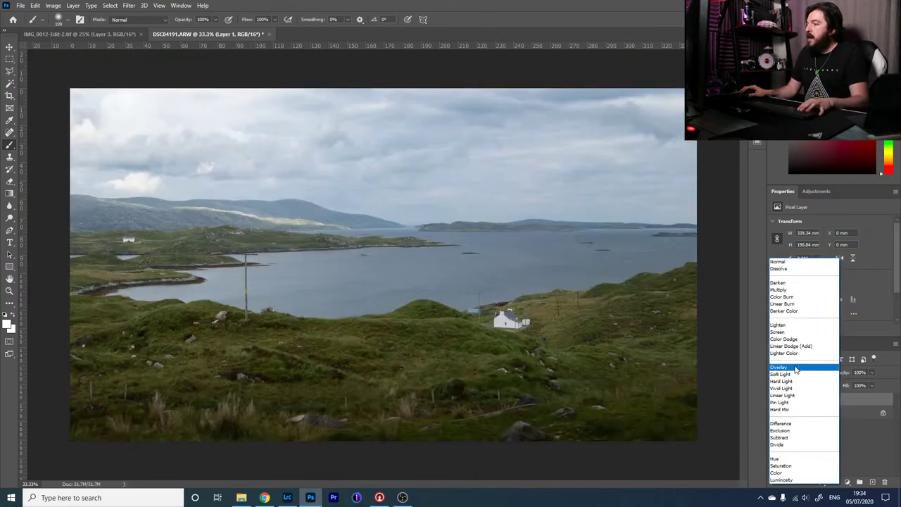
left_click(779, 367)
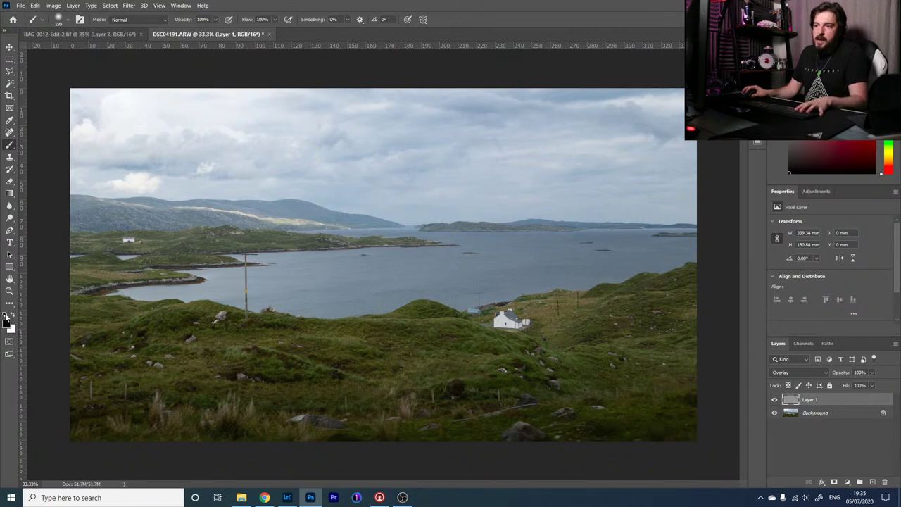
- Paint demonstration white and black strokes across the landscape, then undo them
key("x")
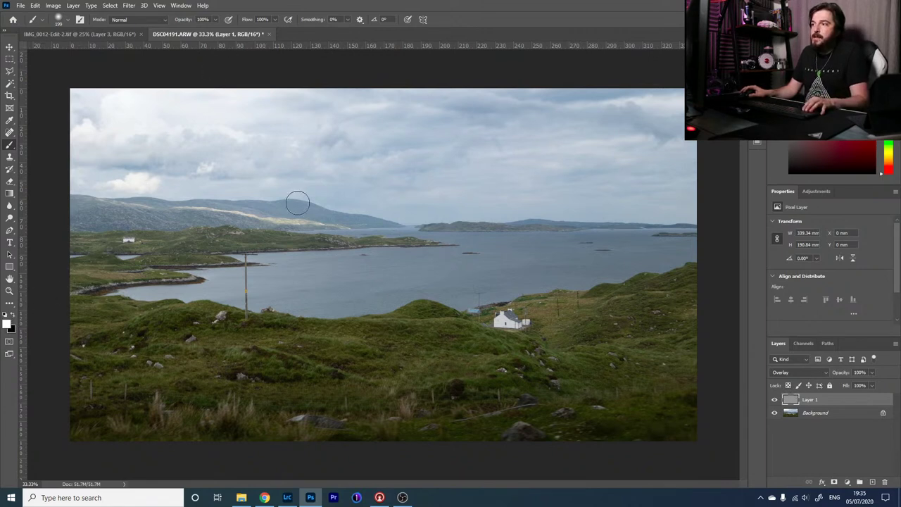
mouse_move(148, 211)
left_mouse_down()
mouse_move(533, 175)
mouse_move(261, 310)
mouse_move(547, 375)
mouse_move(226, 289)
left_mouse_up()
key("x")
mouse_move(162, 299)
left_mouse_down()
mouse_move(274, 183)
mouse_move(443, 237)
mouse_move(651, 211)
mouse_move(595, 426)
left_mouse_up()
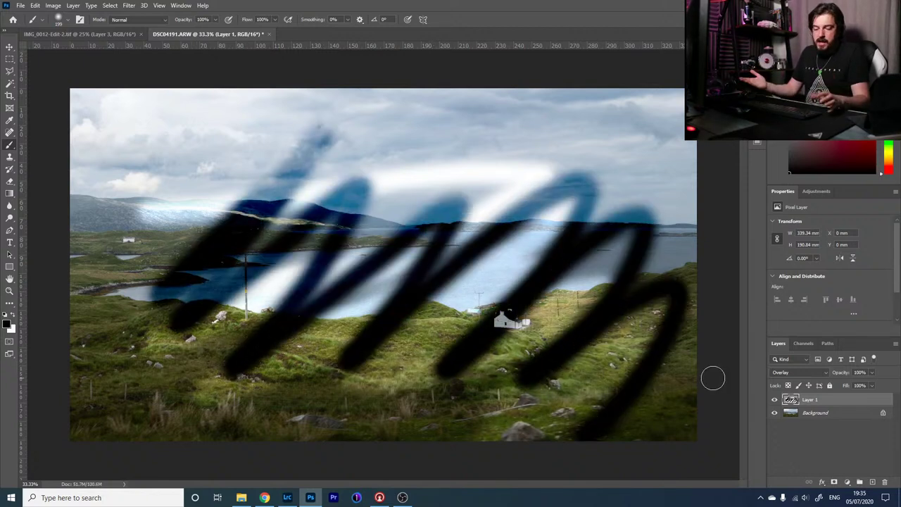
key("ctrl+z")
key("ctrl+z")
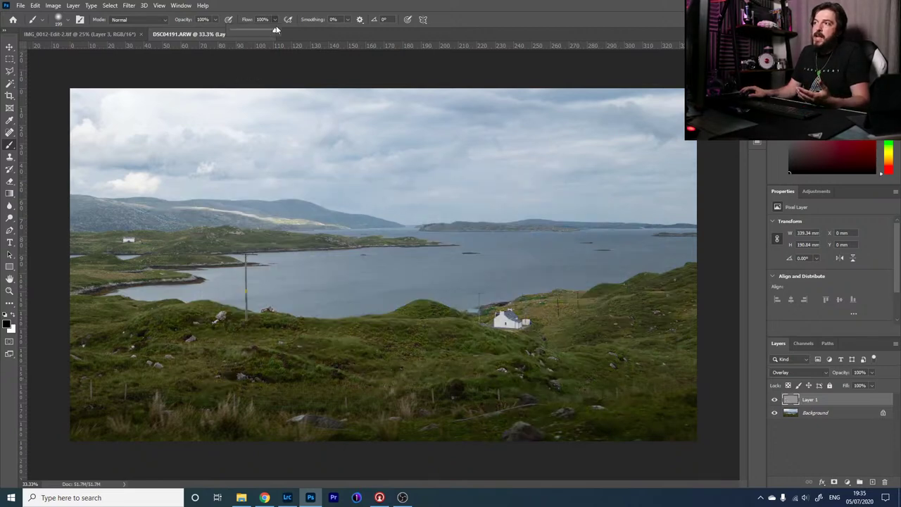
- Lower brush flow to 1%, undo a faint test stroke, and zoom to 66.7%
left_click_drag(276, 29, 249, 32)
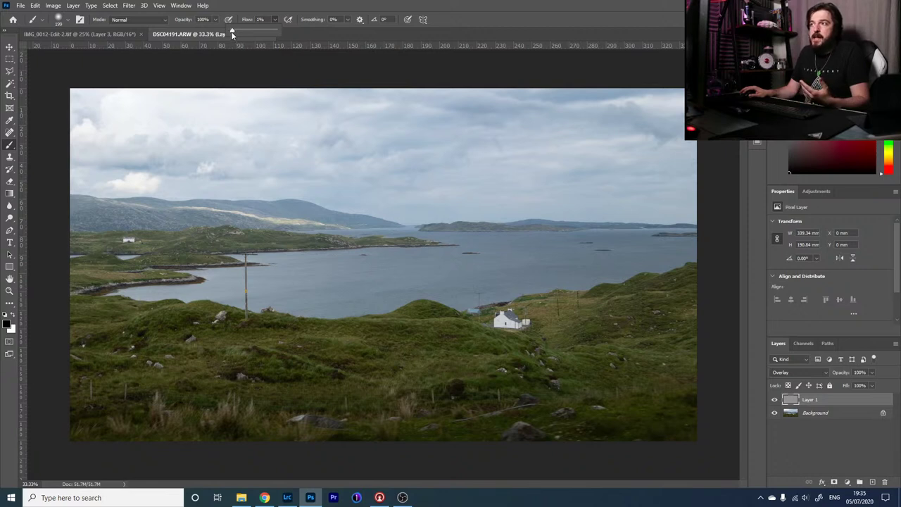
mouse_move(291, 273)
left_mouse_down()
mouse_move(225, 259)
mouse_move(280, 249)
mouse_move(435, 164)
mouse_move(249, 262)
mouse_move(406, 172)
mouse_move(256, 258)
mouse_move(350, 205)
mouse_move(448, 131)
mouse_move(223, 276)
mouse_move(406, 167)
mouse_move(265, 269)
mouse_move(416, 141)
mouse_move(384, 197)
mouse_move(265, 274)
mouse_move(420, 124)
mouse_move(218, 299)
mouse_move(260, 270)
mouse_move(274, 226)
left_mouse_up()
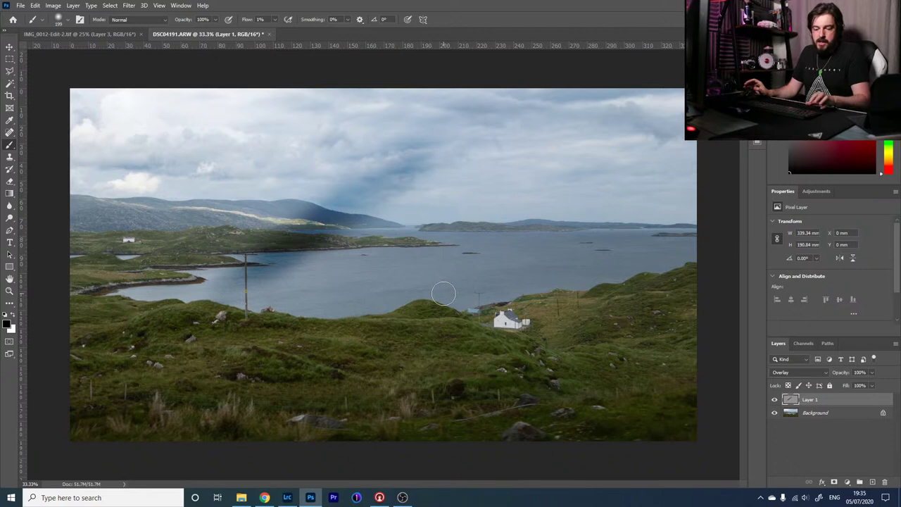
key("ctrl+z")
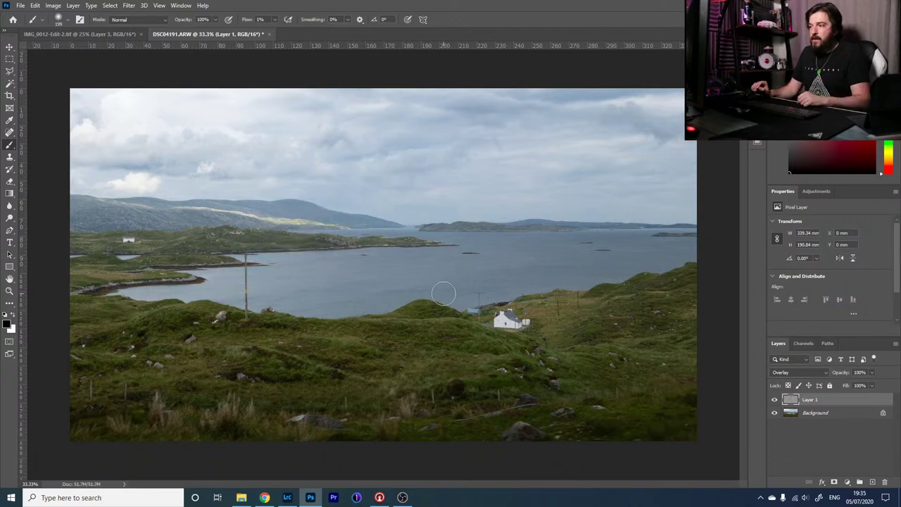
right_click(390, 332)
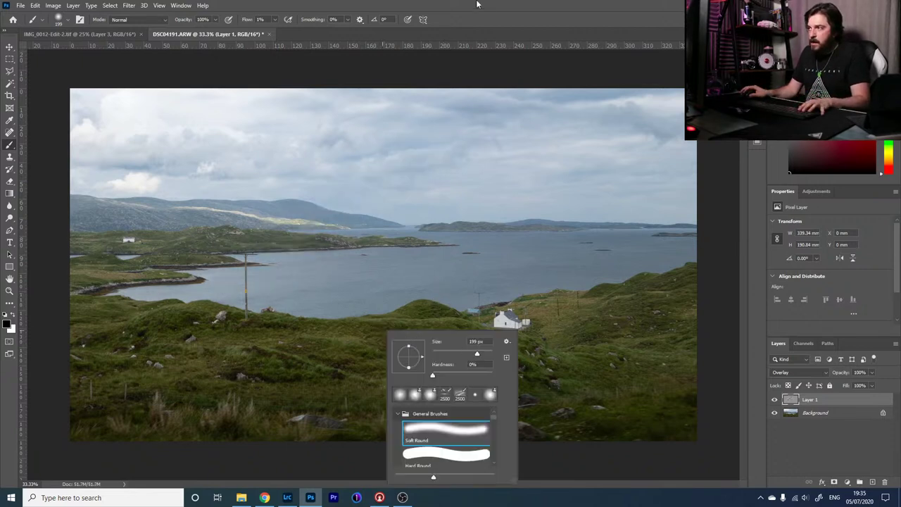
key("Escape")
key("z")
left_click(419, 315)
left_click(419, 315)
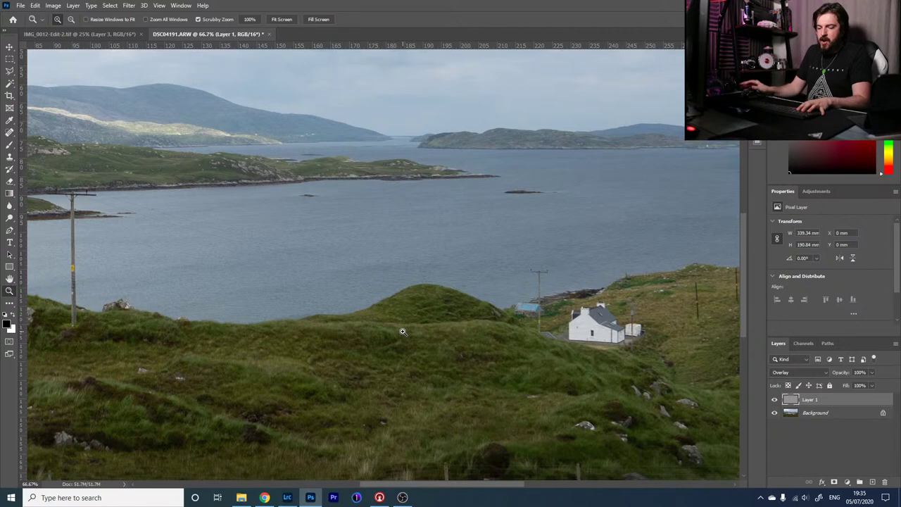
- Switch back to the Brush tool and shrink it to 108 px
key("b")
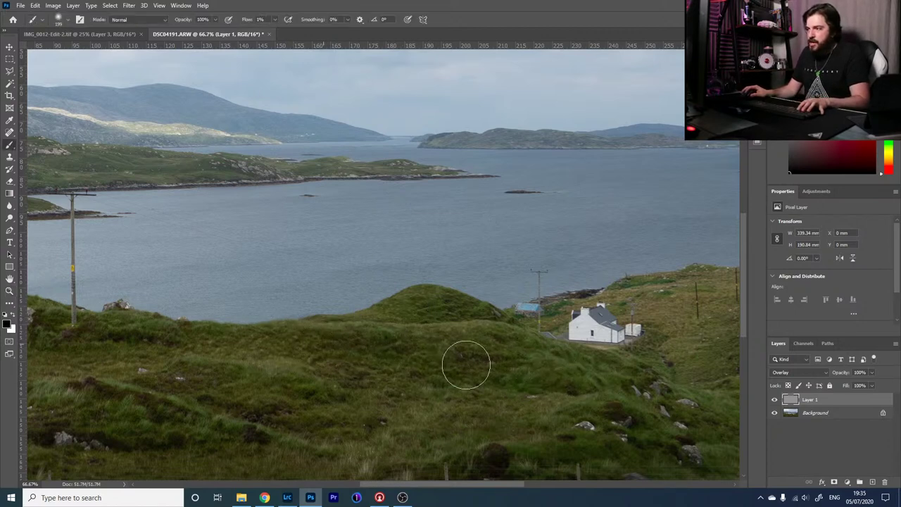
right_click(484, 338)
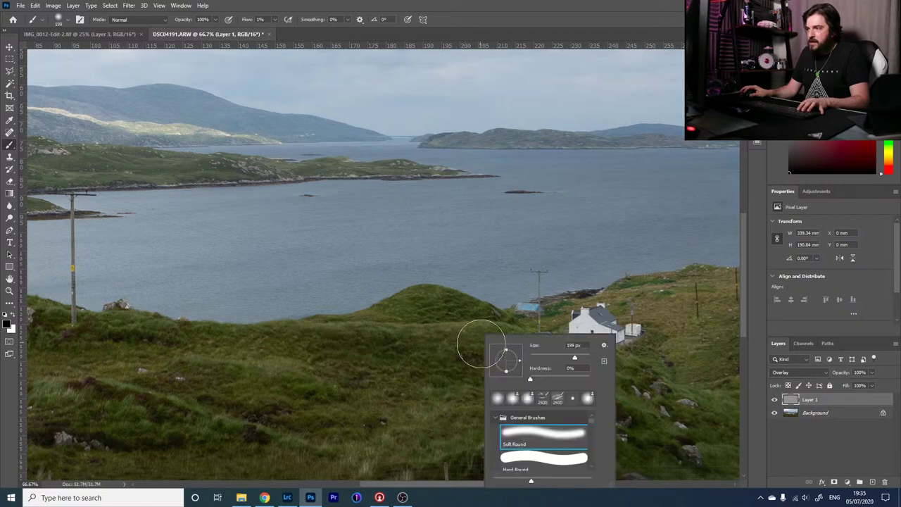
left_click_drag(571, 360, 562, 361)
left_click(429, 304)
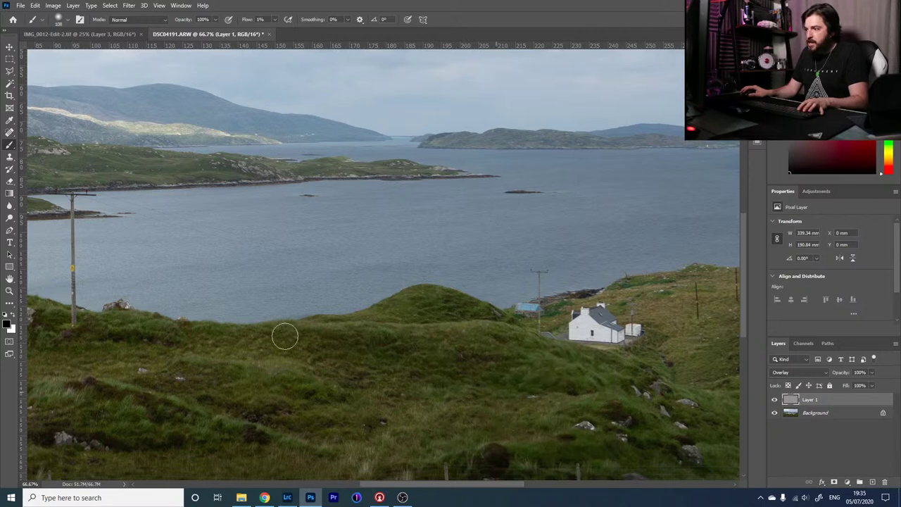
- Move across the foreground hillside, left side, hills and loch to burn areas with black
left_click_drag(204, 388, 342, 355)
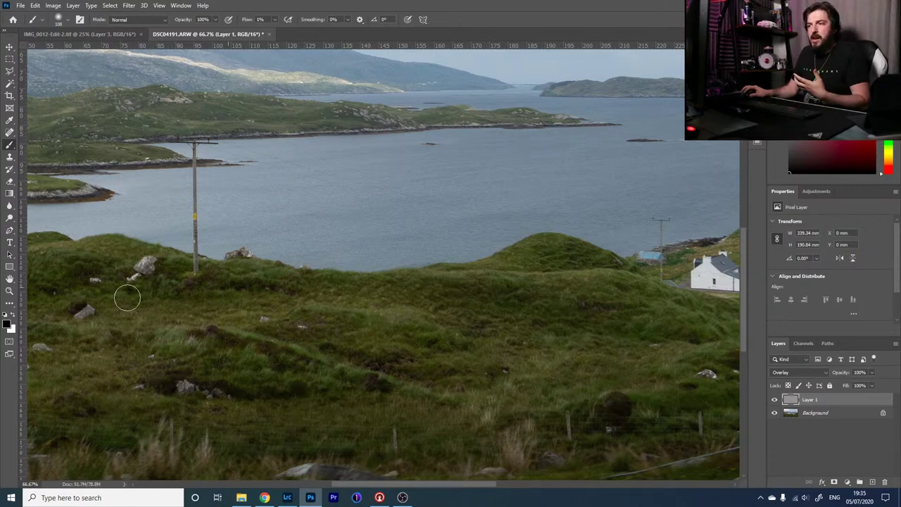
left_click_drag(67, 275, 355, 290)
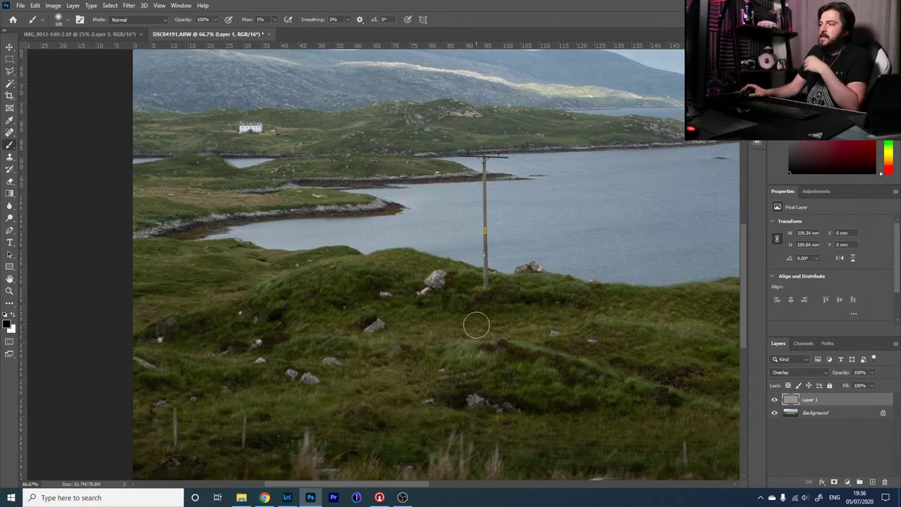
left_click_drag(417, 150, 385, 245)
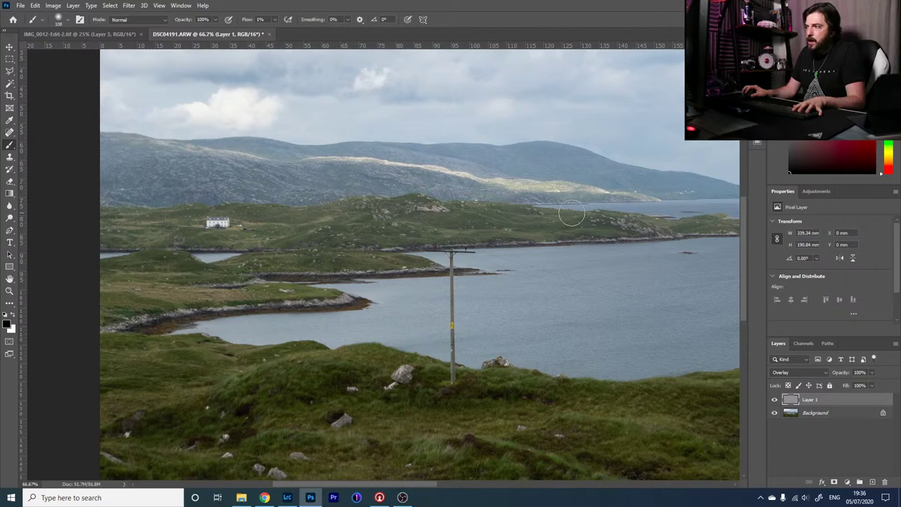
left_click_drag(715, 233, 503, 235)
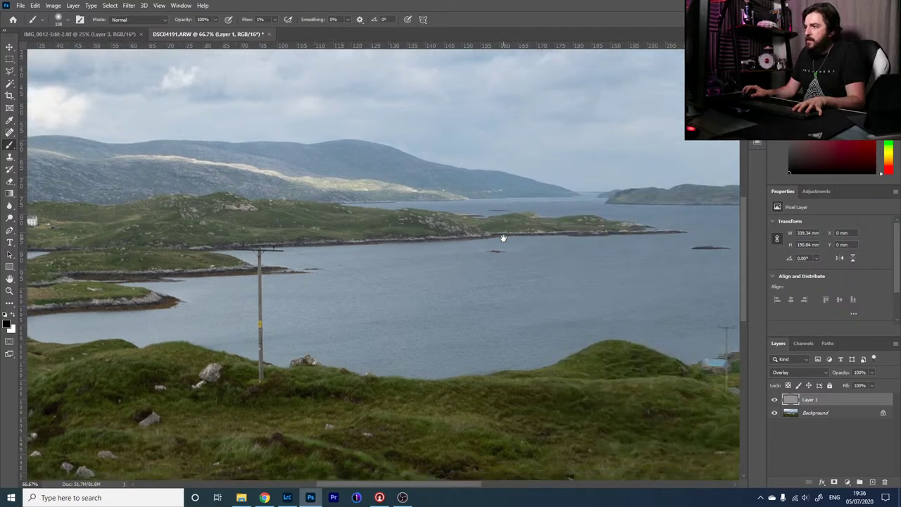
mouse_move(624, 264)
left_mouse_down()
mouse_move(585, 259)
mouse_move(602, 302)
mouse_move(479, 326)
left_mouse_up()
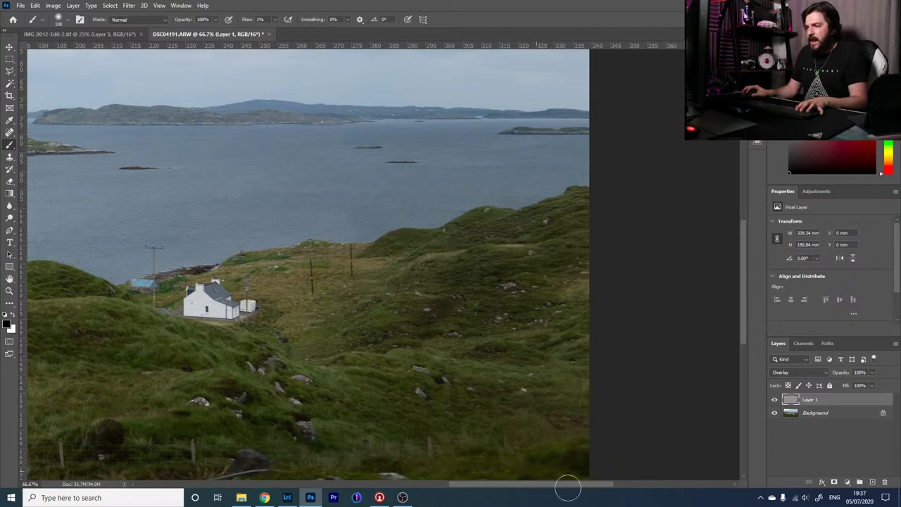
- Continue burning the slope and grass below the cottage, the shoreline and foreground hills
left_click_drag(495, 424, 493, 329)
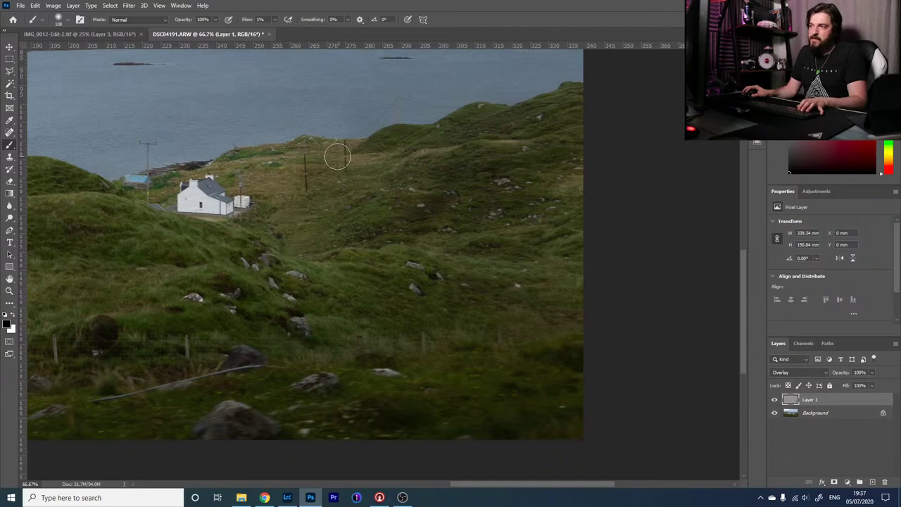
left_click_drag(300, 134, 330, 270)
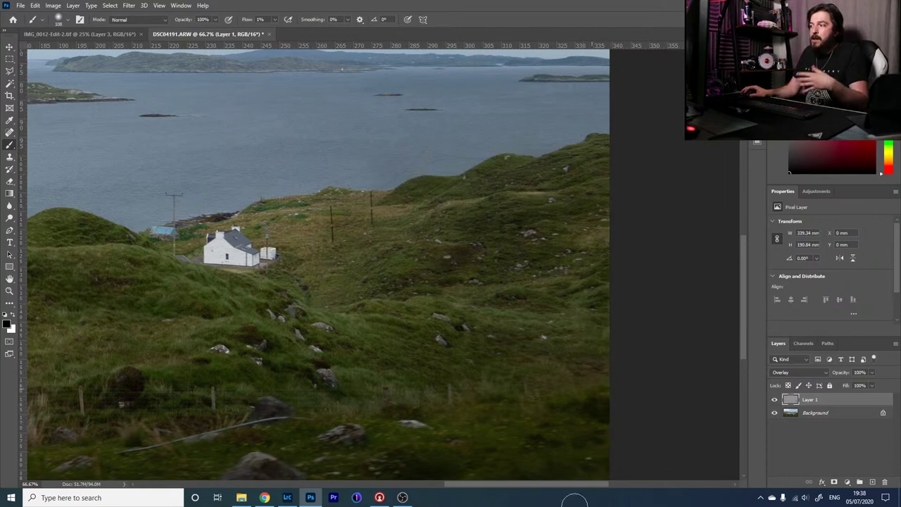
left_click_drag(400, 385, 722, 337)
left_click_drag(326, 338, 646, 373)
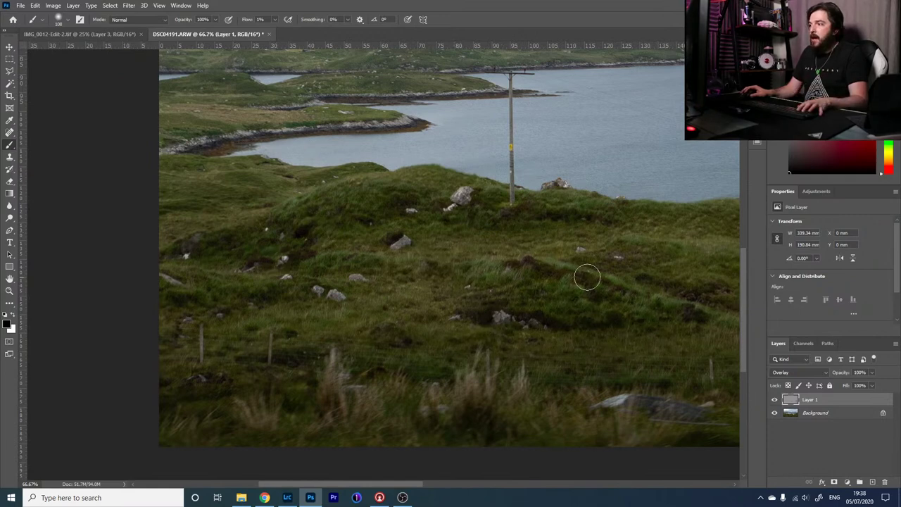
scroll(584, 275, "up", 5)
scroll(342, 265, "left", 2)
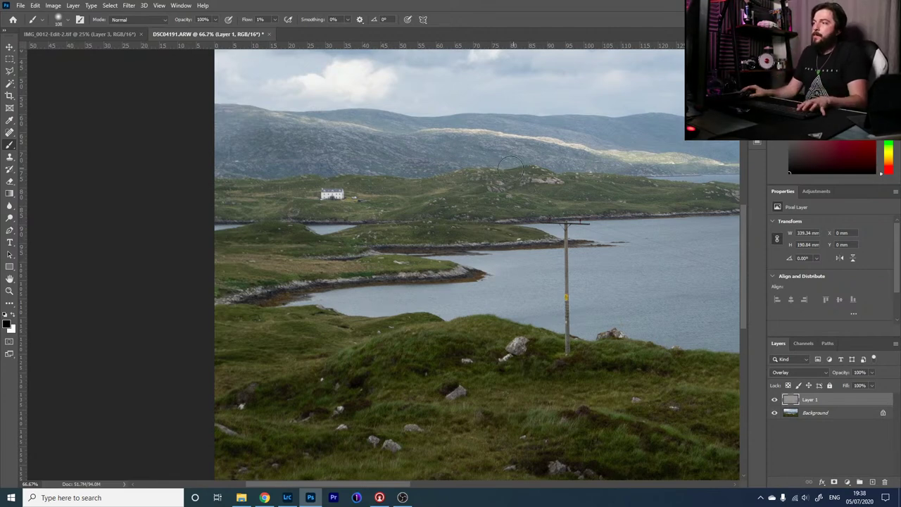
- Return to the Brush on the Overlay layer with white as the foreground colour
left_click_drag(513, 140, 333, 240)
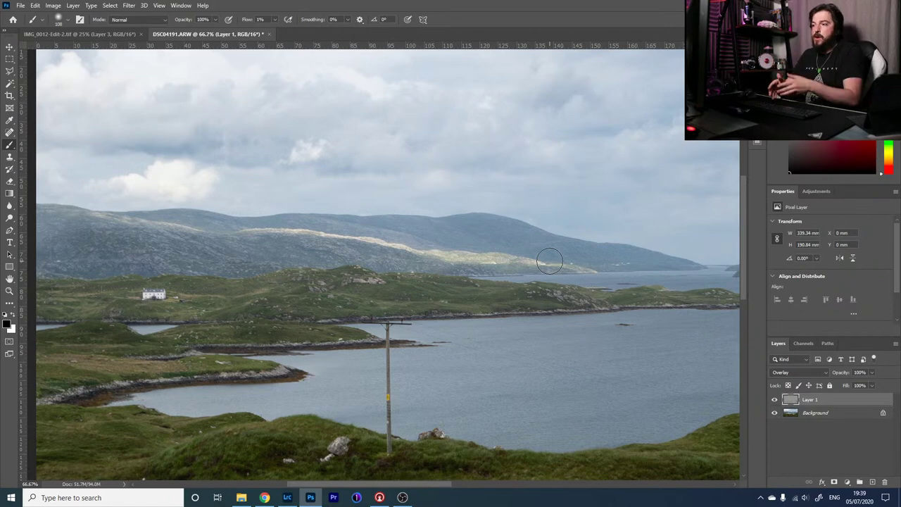
left_click_drag(550, 261, 205, 193)
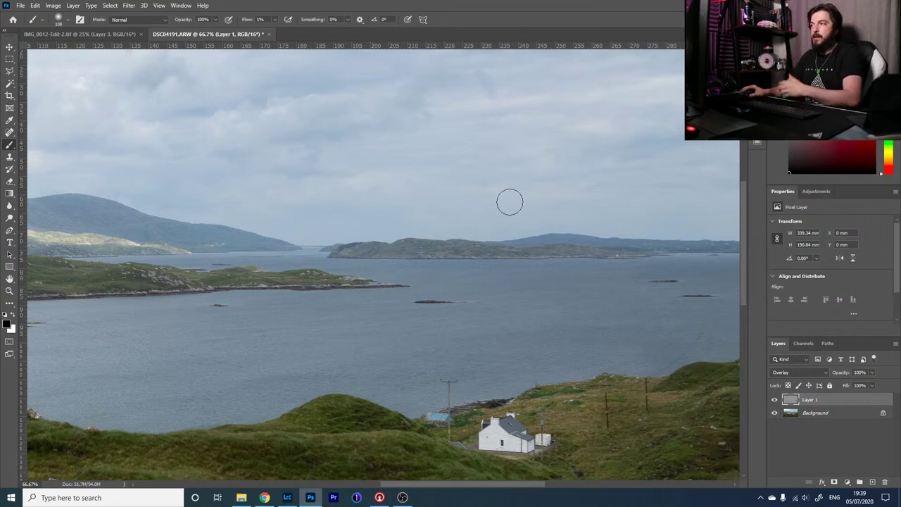
left_click_drag(624, 162, 298, 161)
left_click_drag(267, 386, 265, 386)
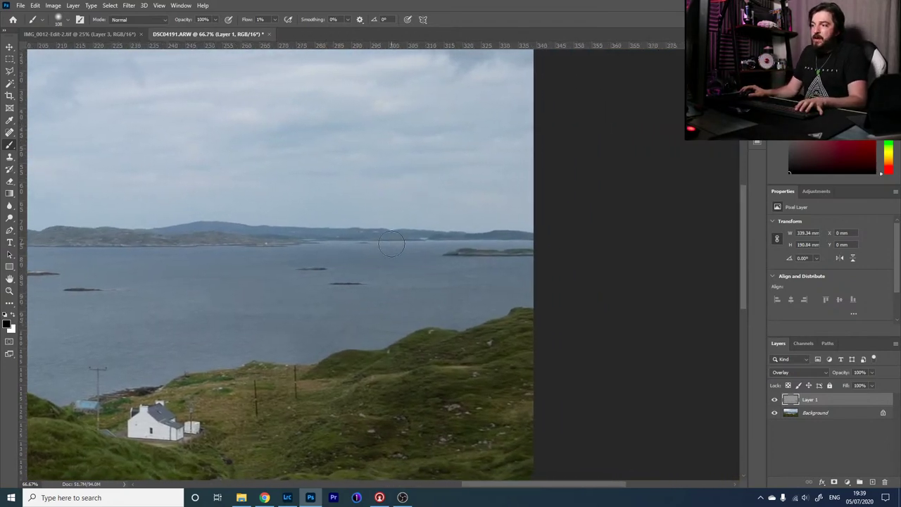
scroll(308, 276, "down", 5)
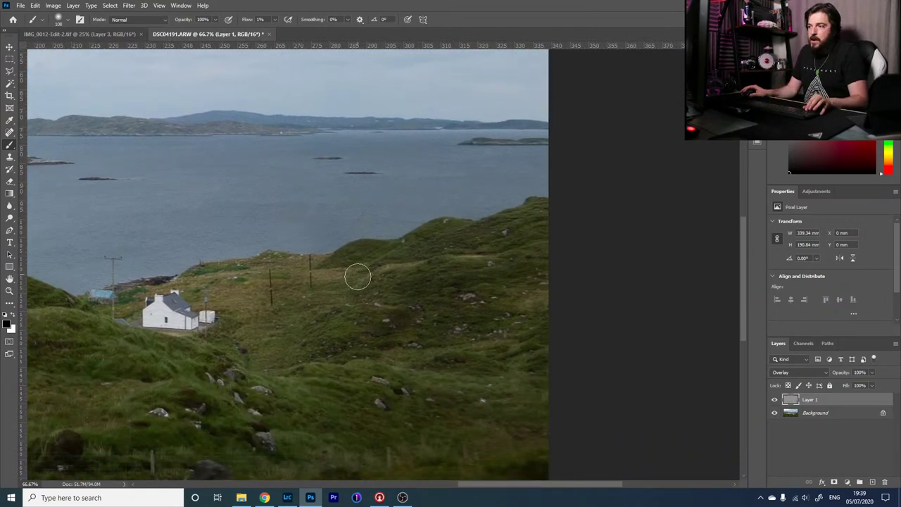
key("z")
key("b")
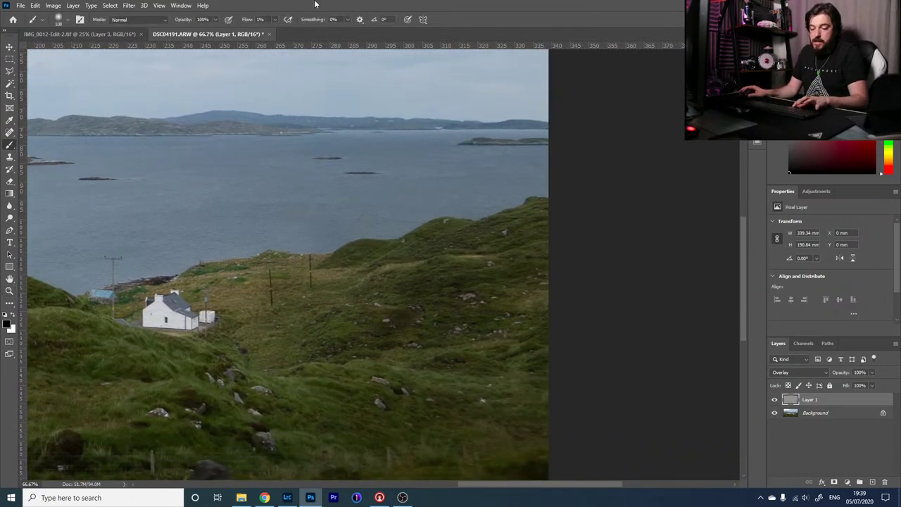
key("x")
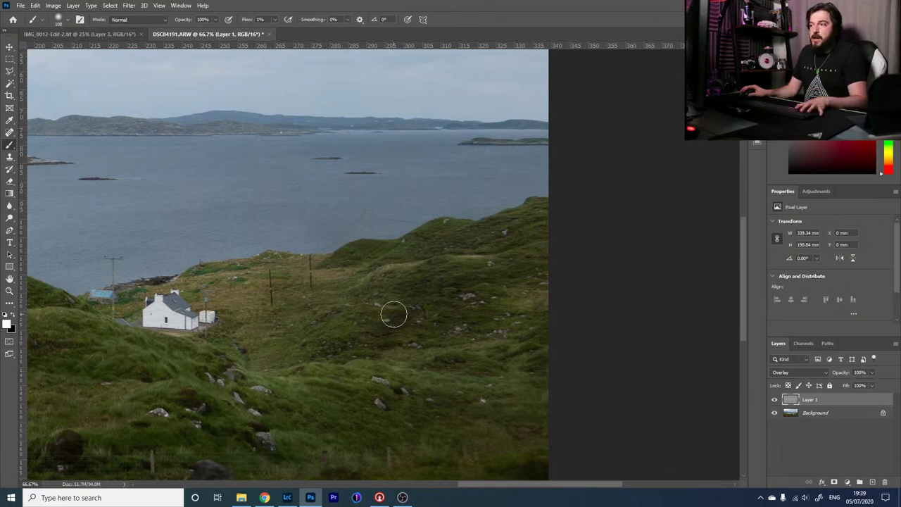
- Work across the cottage slope, telegraph-pole hillock, left side and foreground grass to lighten them
left_click_drag(235, 262, 522, 195)
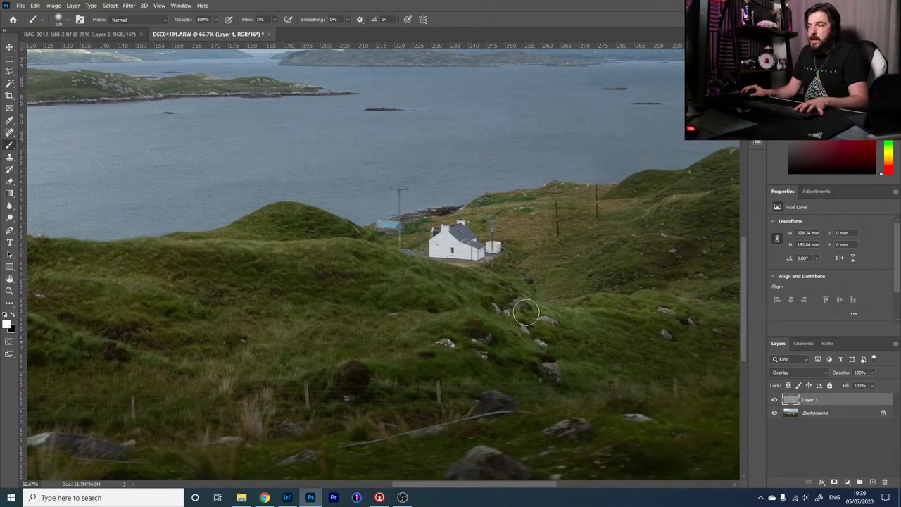
left_click_drag(592, 354, 589, 277)
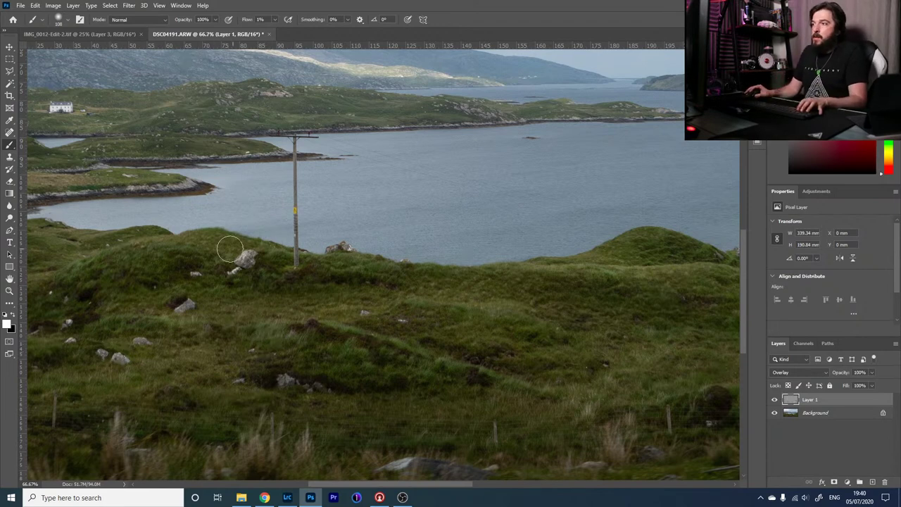
left_click_drag(230, 249, 466, 232)
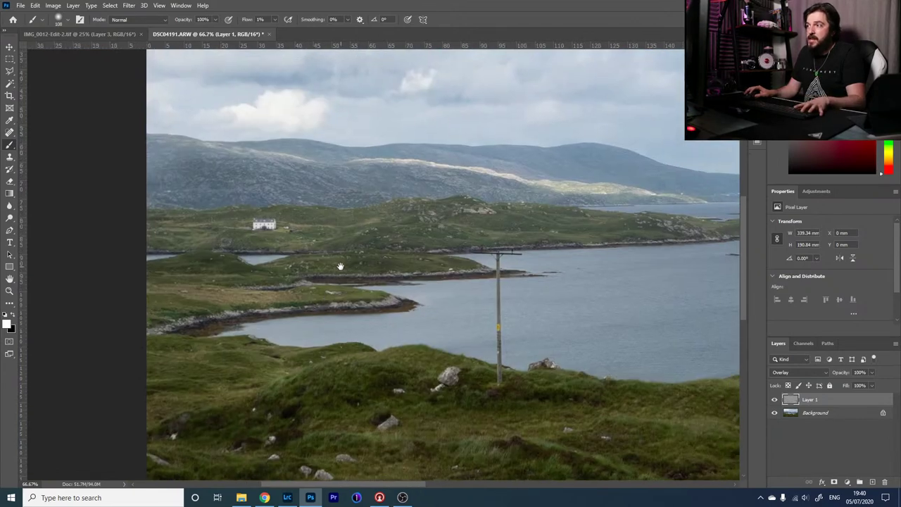
left_click_drag(395, 143, 385, 218)
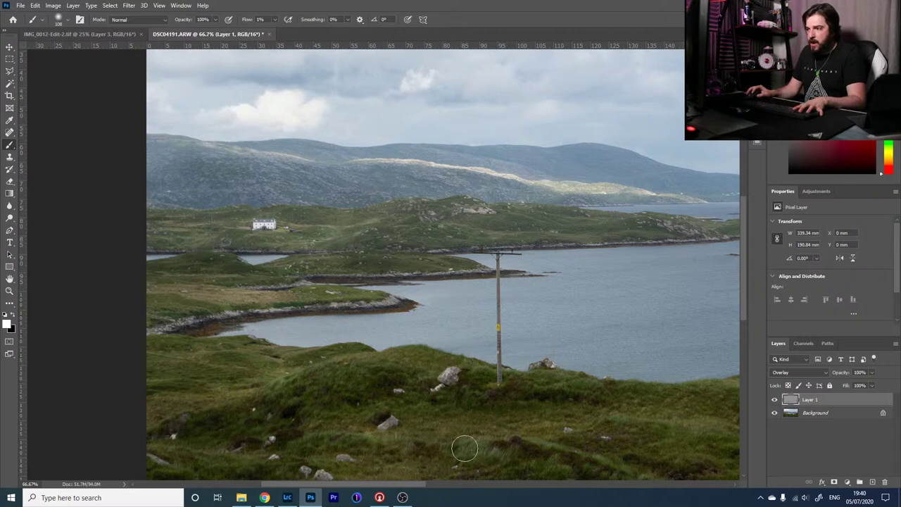
left_click_drag(465, 449, 498, 317)
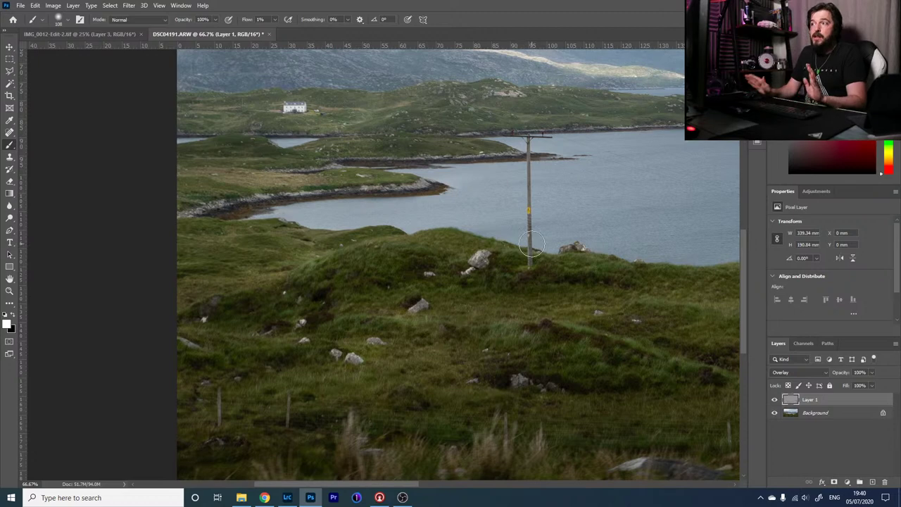
left_click_drag(531, 245, 316, 183)
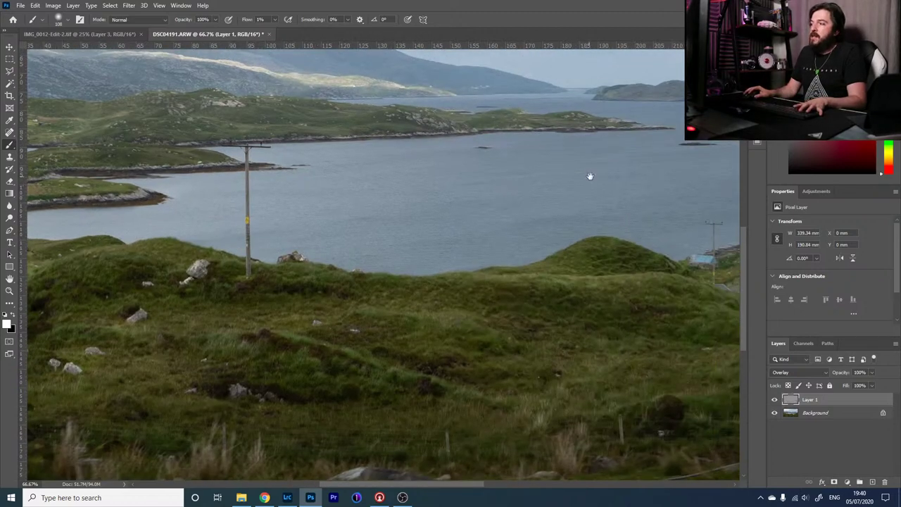
- Pan across the loch, cottage, foreground slopes and sky to review the Overlay layer's dodging
left_click_drag(589, 177, 334, 196)
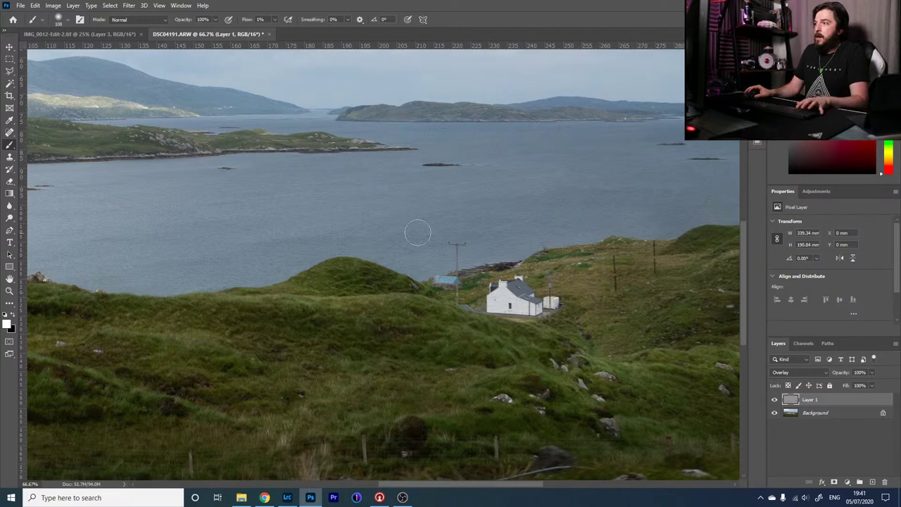
left_click_drag(587, 87, 374, 161)
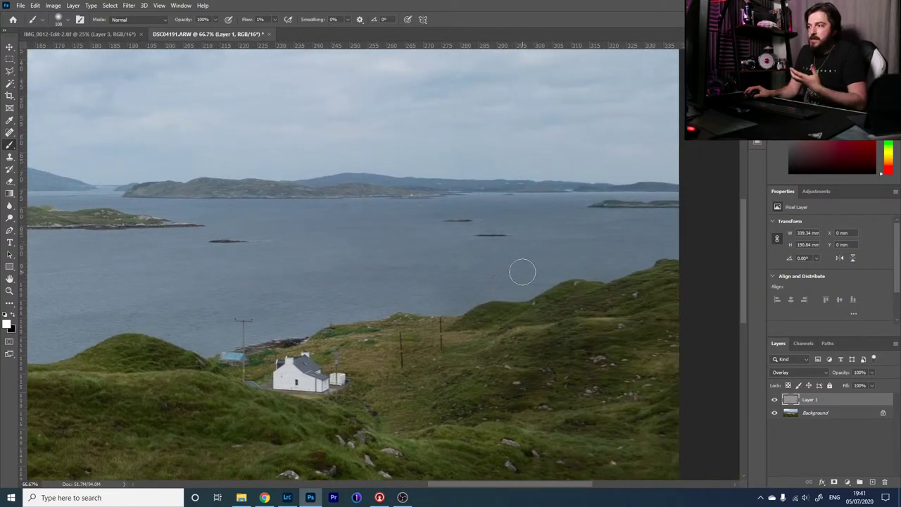
left_click_drag(469, 389, 628, 311)
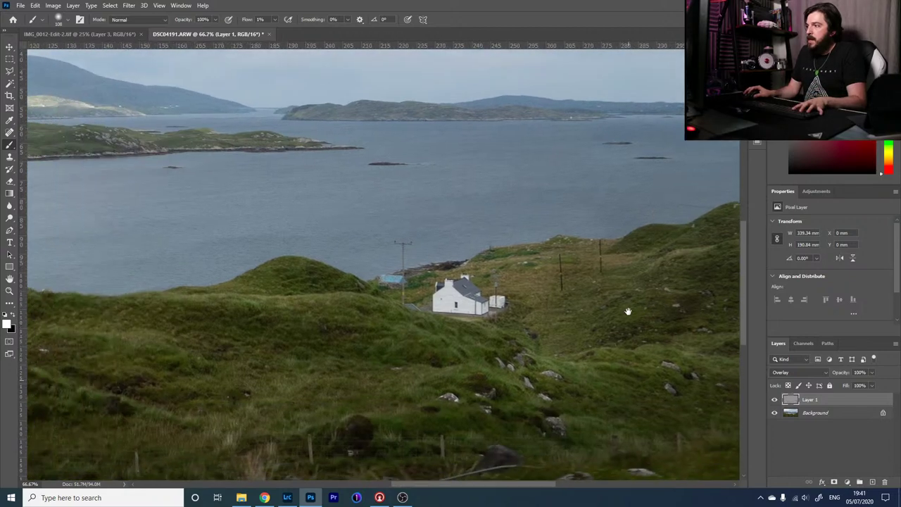
left_click_drag(260, 348, 451, 315)
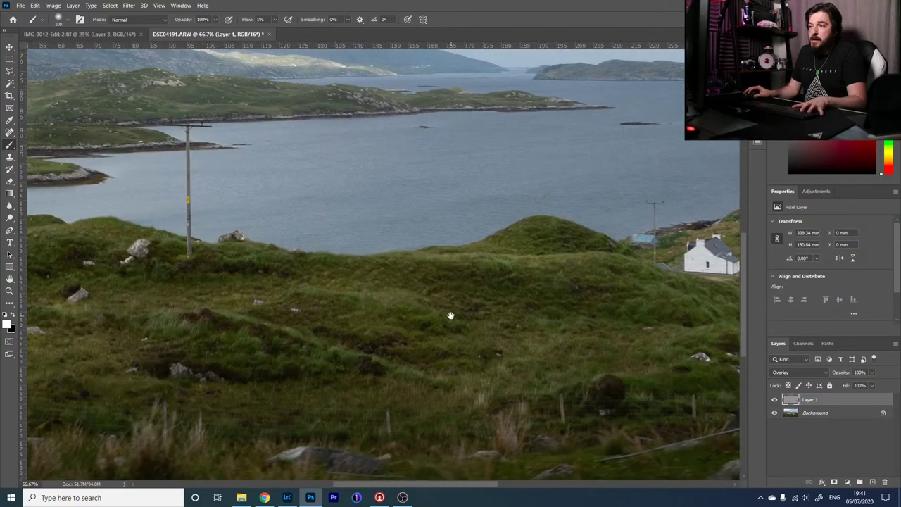
mouse_move(312, 346)
left_mouse_down()
mouse_move(343, 348)
mouse_move(390, 296)
left_mouse_up()
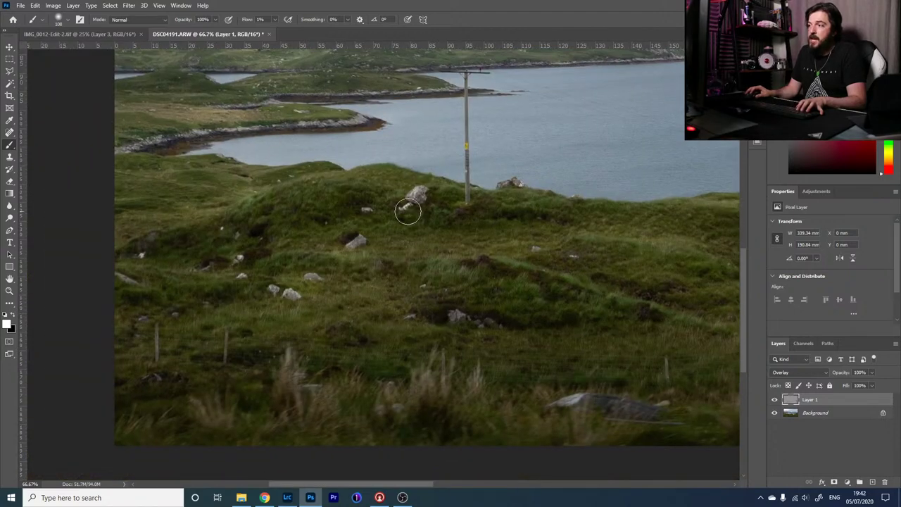
left_click_drag(342, 279, 430, 311)
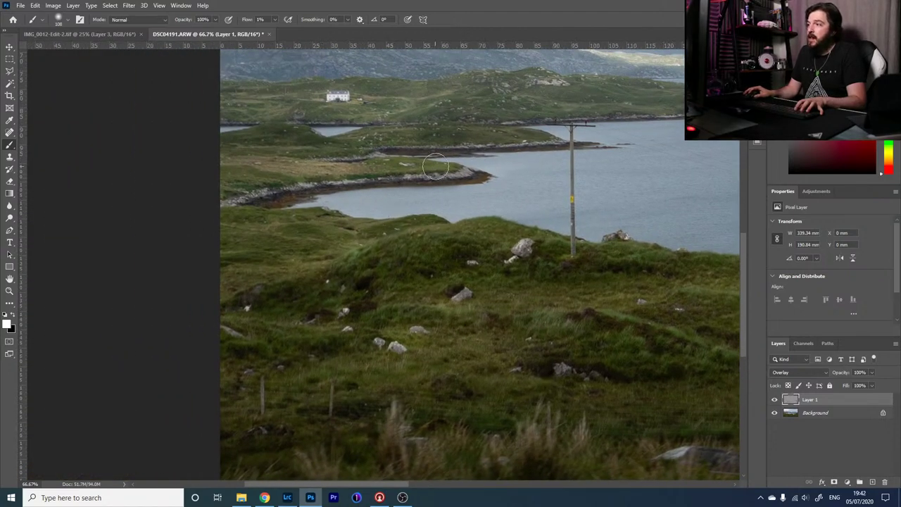
left_click_drag(451, 114, 343, 215)
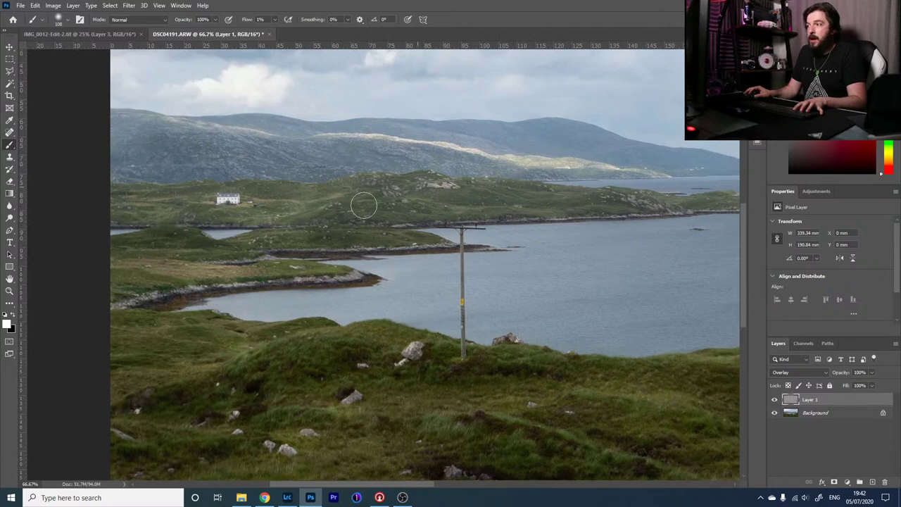
left_click_drag(595, 218, 396, 233)
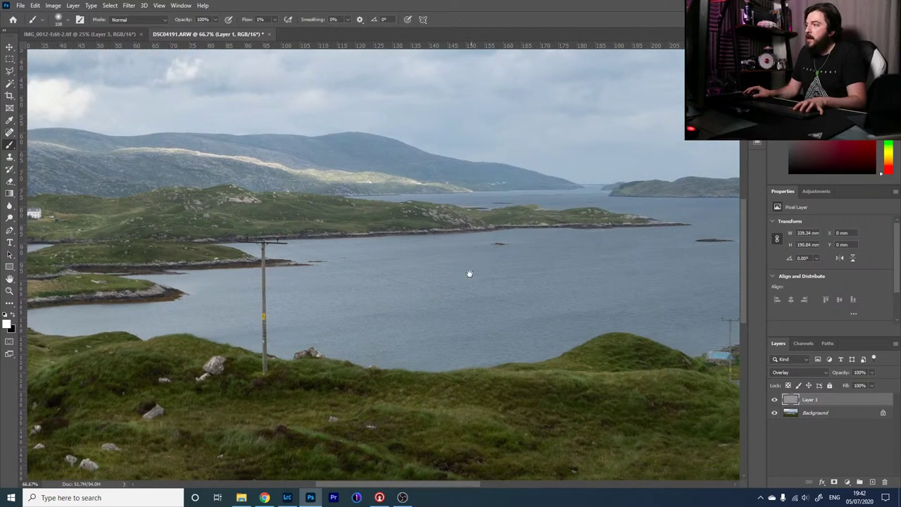
left_click_drag(469, 273, 497, 316)
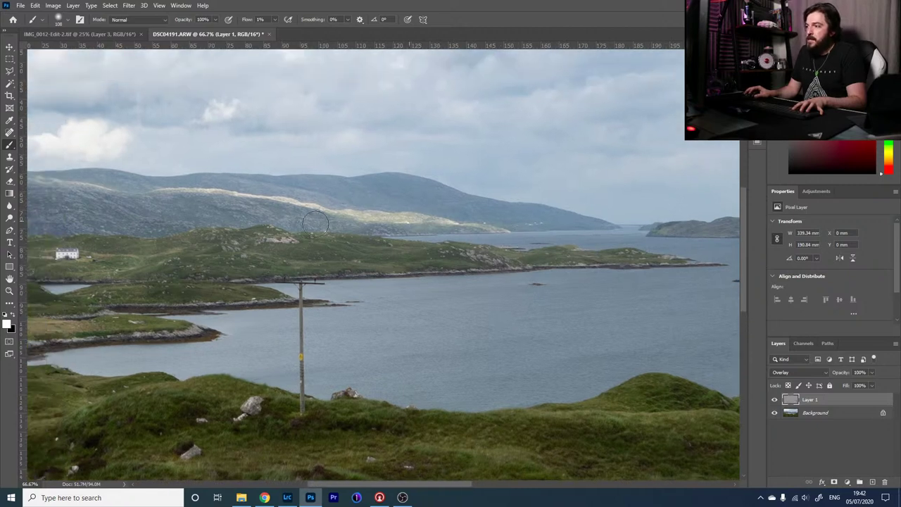
left_click_drag(232, 219, 264, 228)
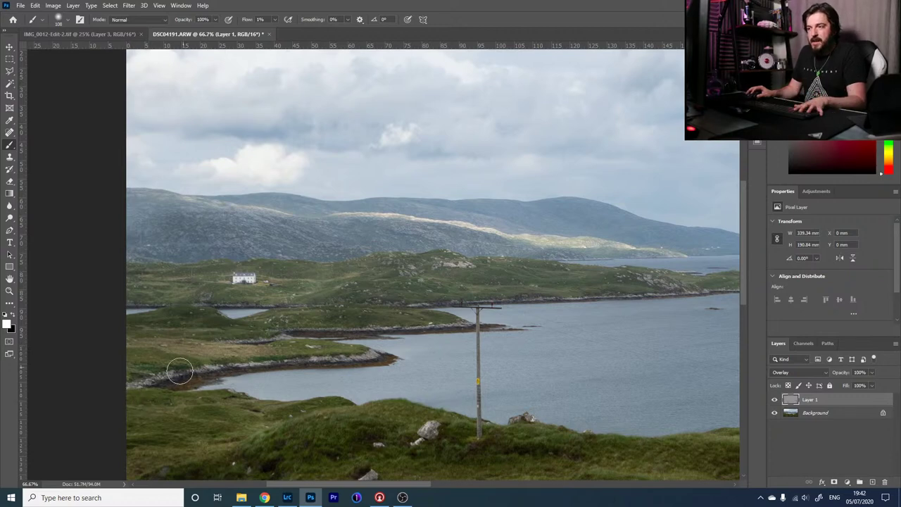
scroll(247, 426, "down", 3)
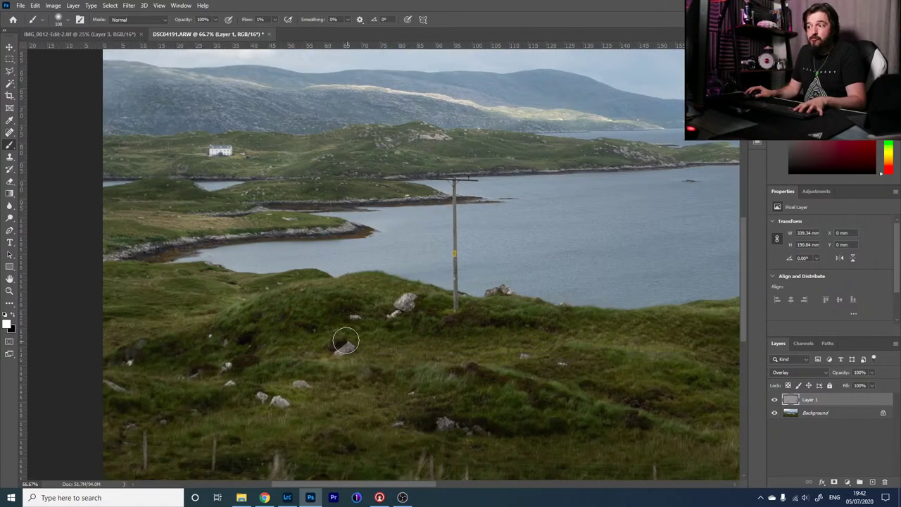
left_click_drag(543, 364, 377, 297)
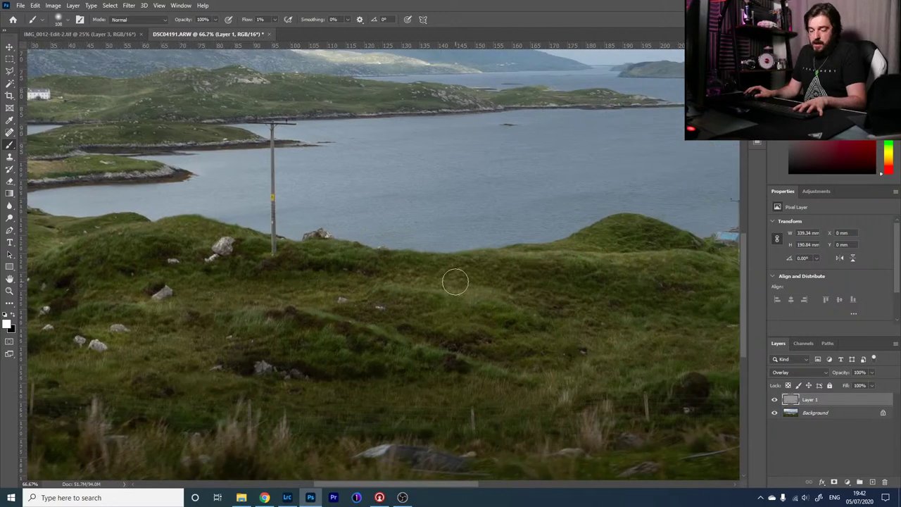
key("z")
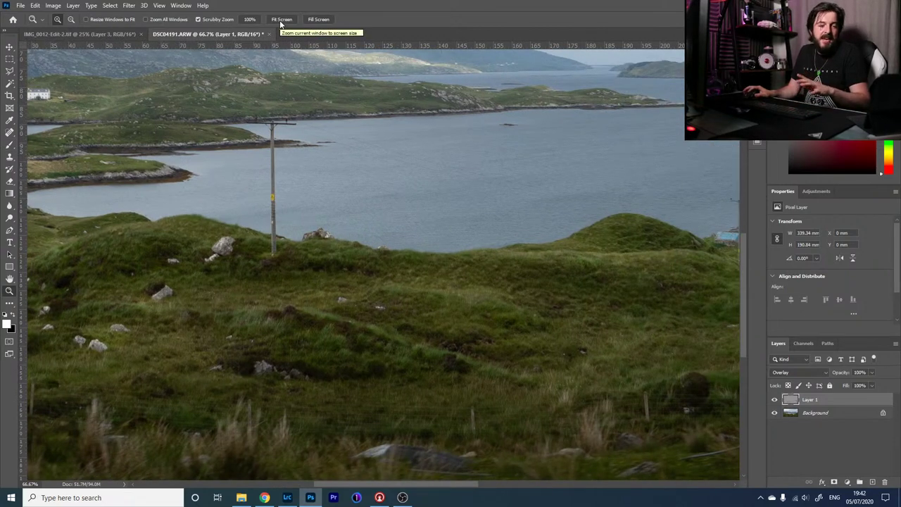
- Fit the loch photo in the window and toggle Layer 1 on and off to compare
left_click(281, 19)
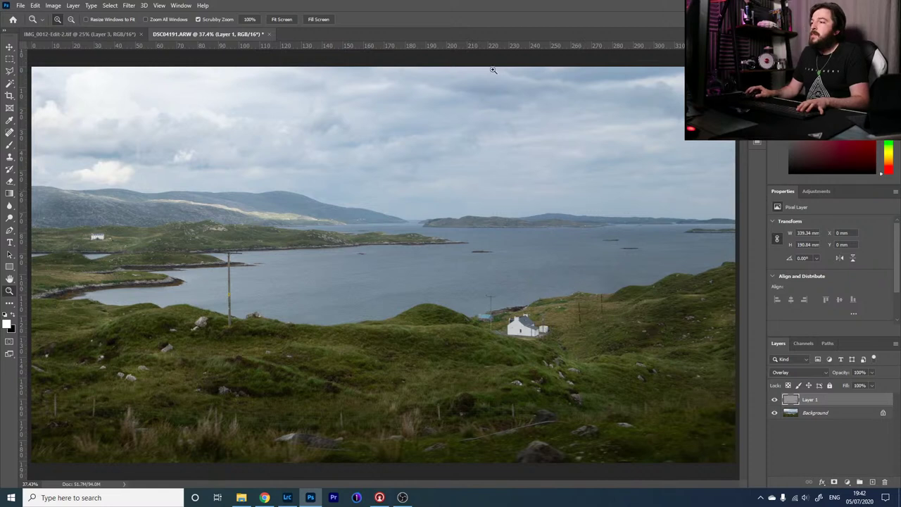
left_click(775, 400)
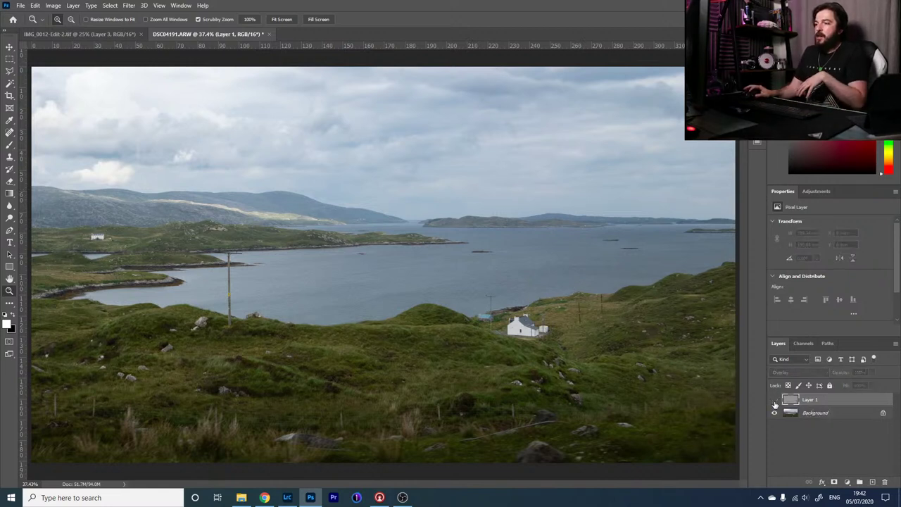
left_click(775, 400)
left_click(775, 400)
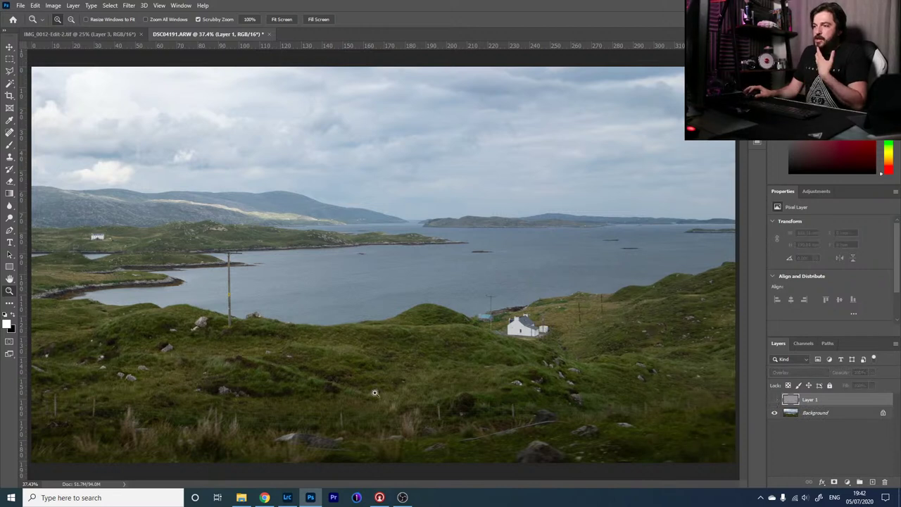
left_click(774, 400)
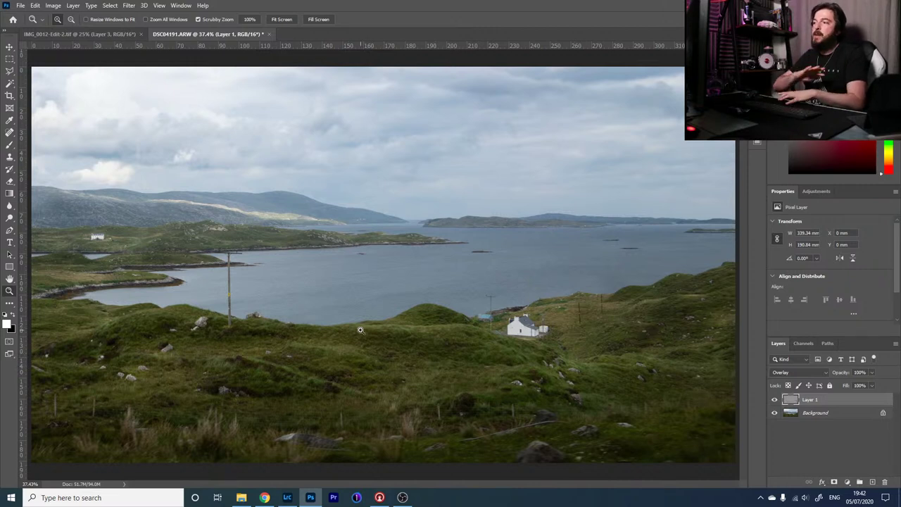
left_click(774, 400)
left_click(775, 400)
left_click(776, 400)
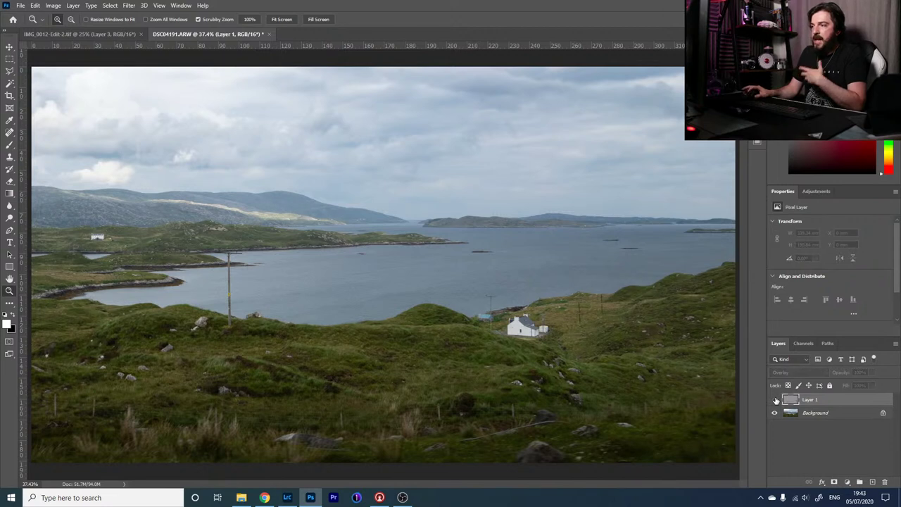
left_click(775, 400)
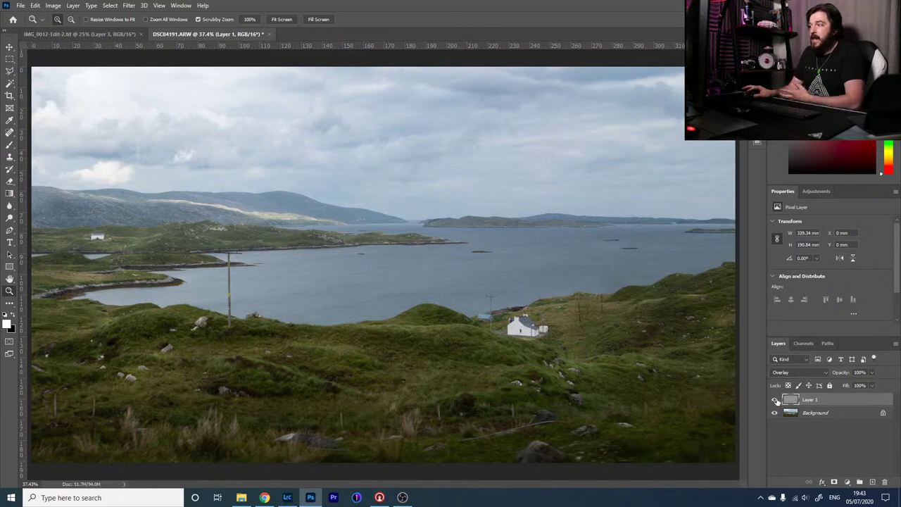
left_click(777, 401)
left_click(777, 400)
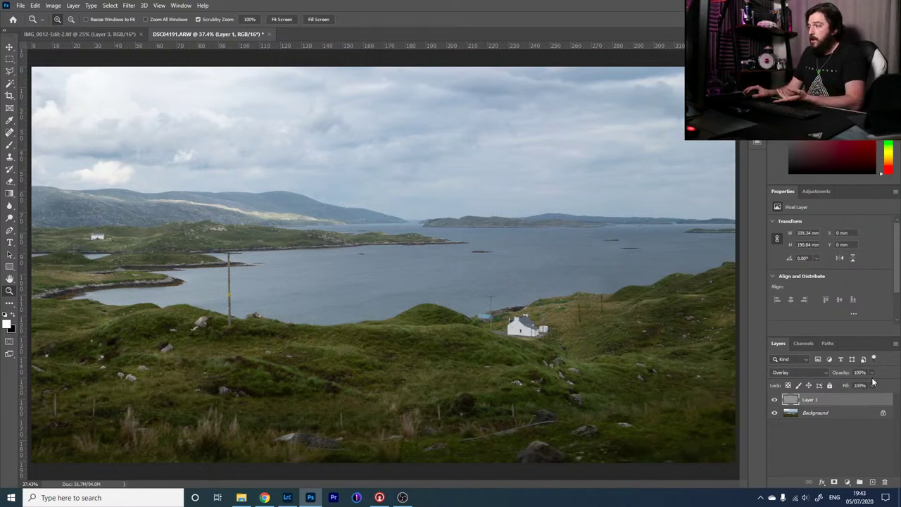
- Lower Layer 1's opacity
left_click(873, 372)
left_click_drag(872, 385, 873, 485)
left_click(821, 404, "ctrl")
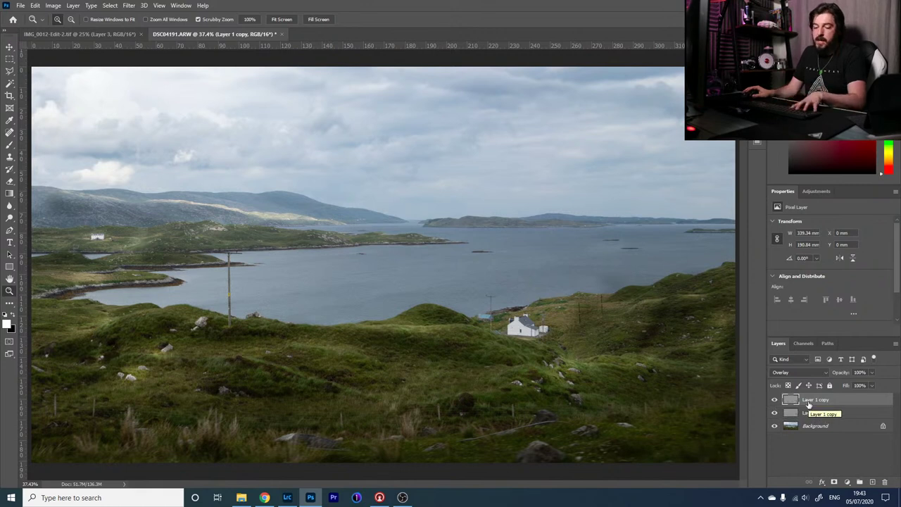
- Delete Layer 1 copy and set Layer 1's opacity to 89%
key("Delete")
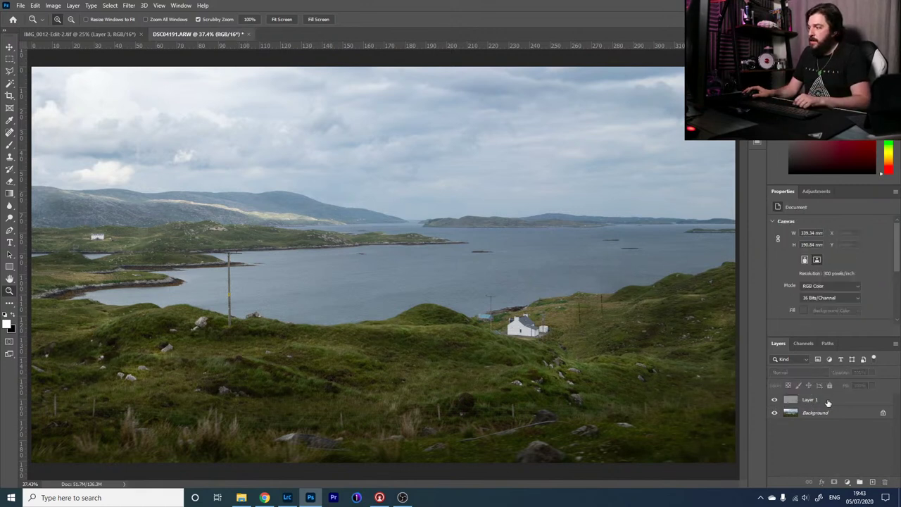
left_click(828, 402)
left_click(872, 373)
left_click_drag(873, 385, 865, 385)
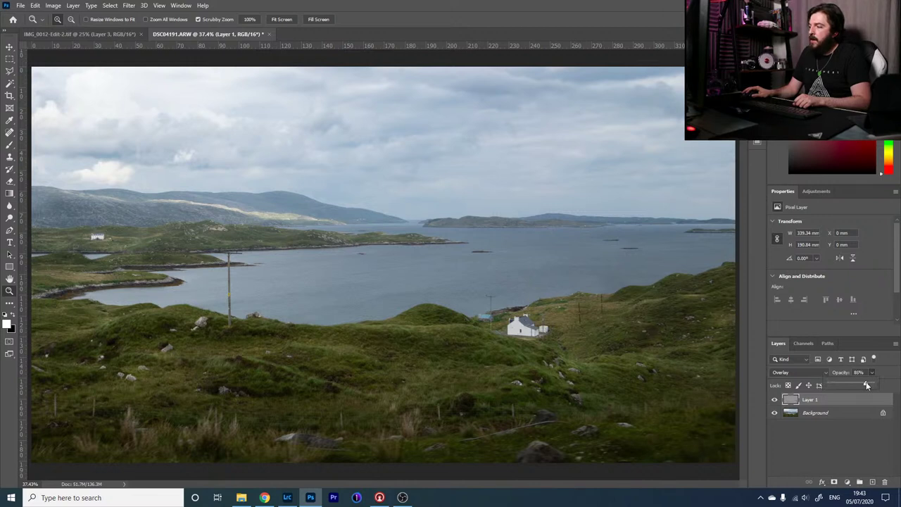
left_click(838, 439)
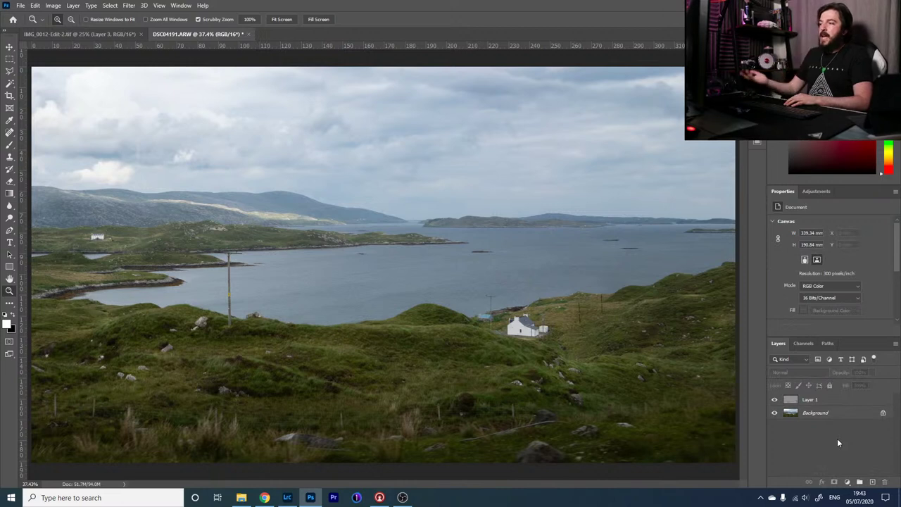
- Delete Layer 1 and duplicate the Background layer into Background copy
left_click(826, 403)
key("Delete")
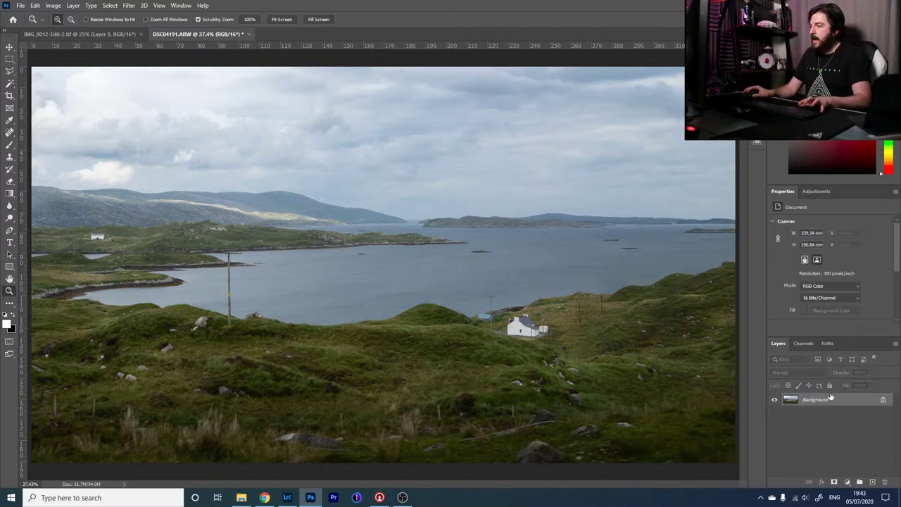
left_click_drag(832, 400, 872, 483)
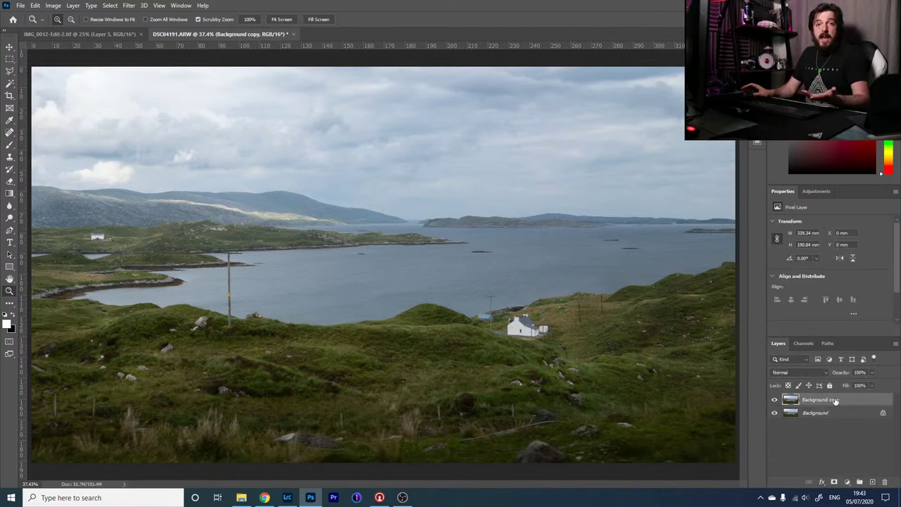
- Apply the VSCO Mobile Presets 01 'A4 - RAW - 1/2' preset to Background copy via Camera Raw Filter
left_click(129, 5)
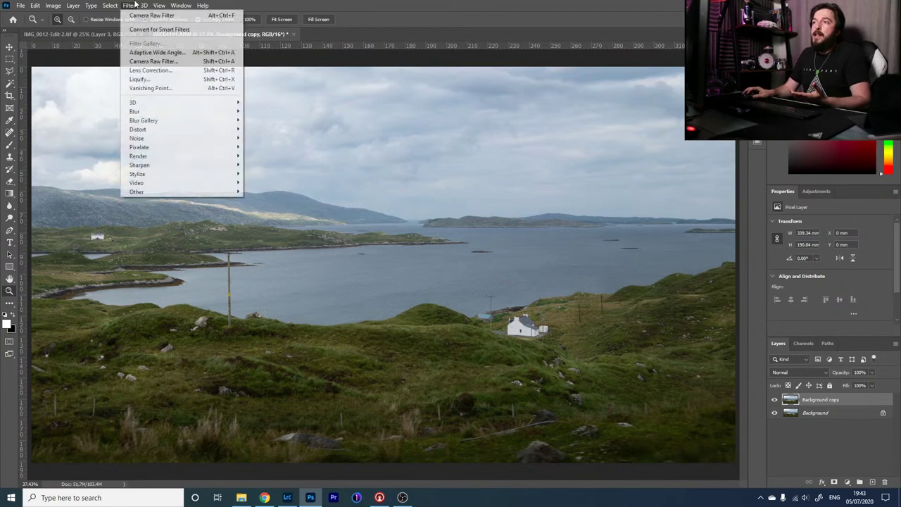
left_click(167, 62)
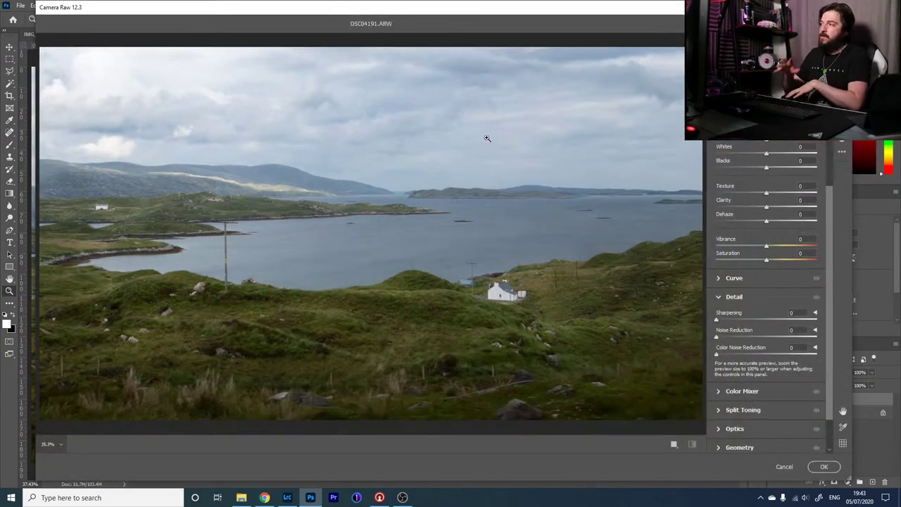
scroll(768, 225, "up", 4)
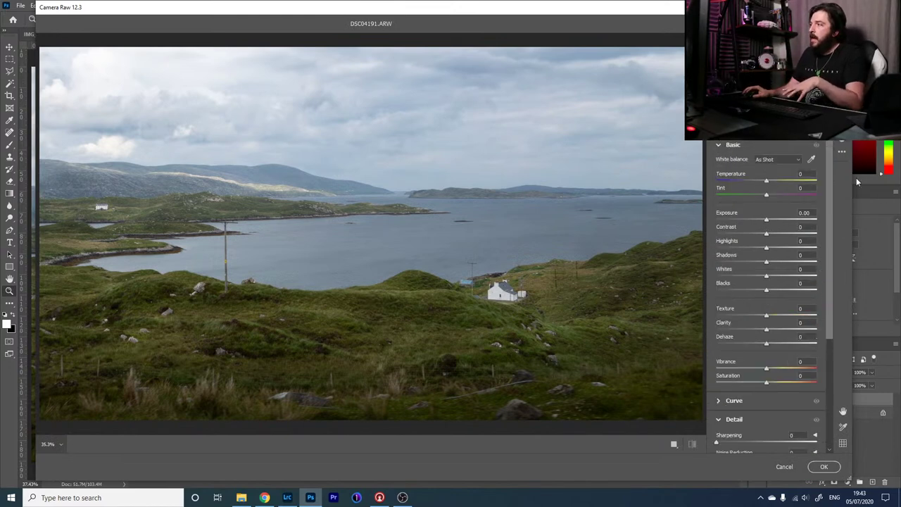
left_click(844, 143)
scroll(830, 174, "down", 1)
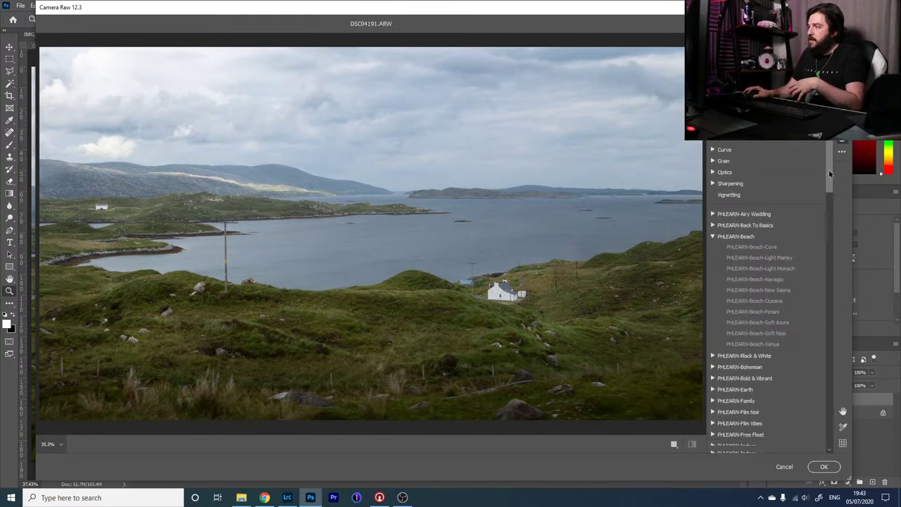
left_click_drag(830, 174, 831, 231)
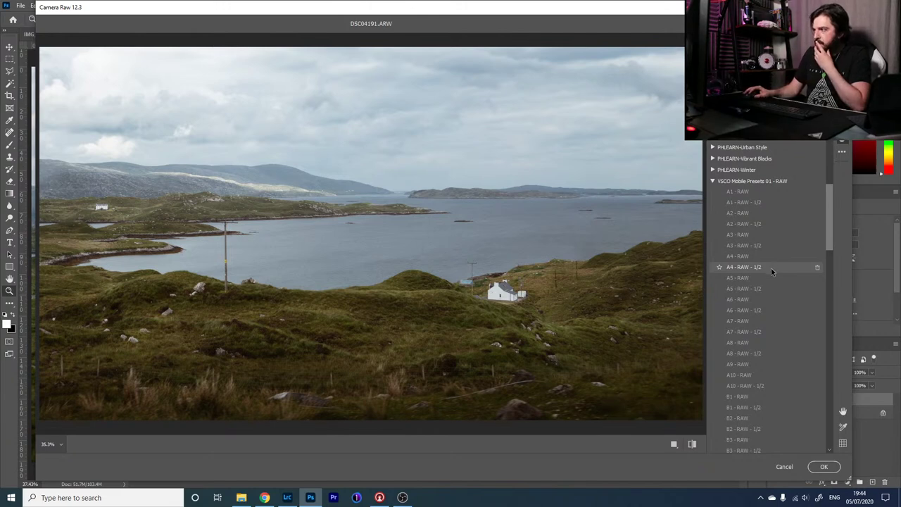
left_click(771, 268)
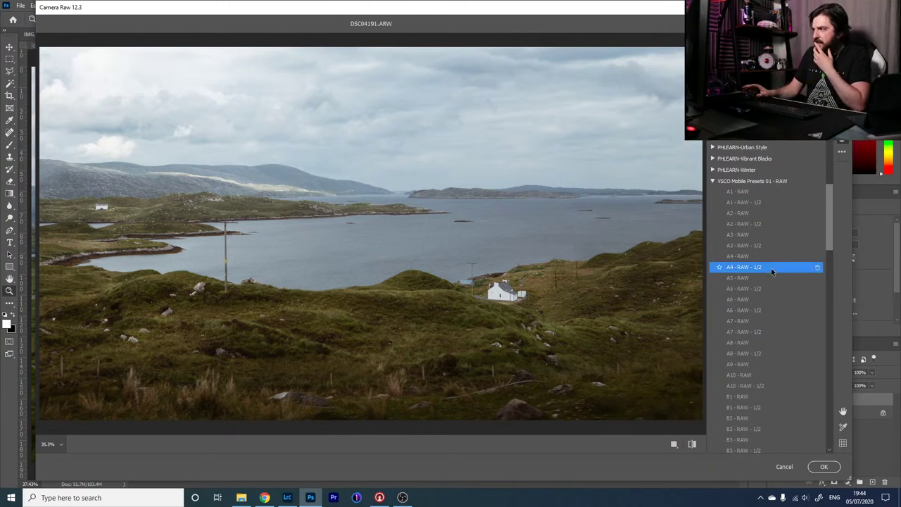
left_click(824, 468)
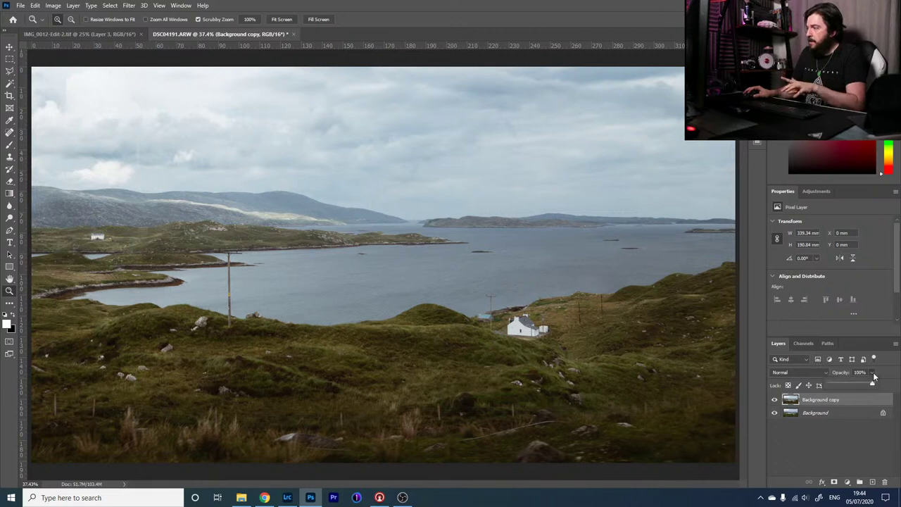
- Set the A4-graded copy to 40% opacity, compare it, then replace it with a fresh Background copy
left_click_drag(871, 384, 859, 381)
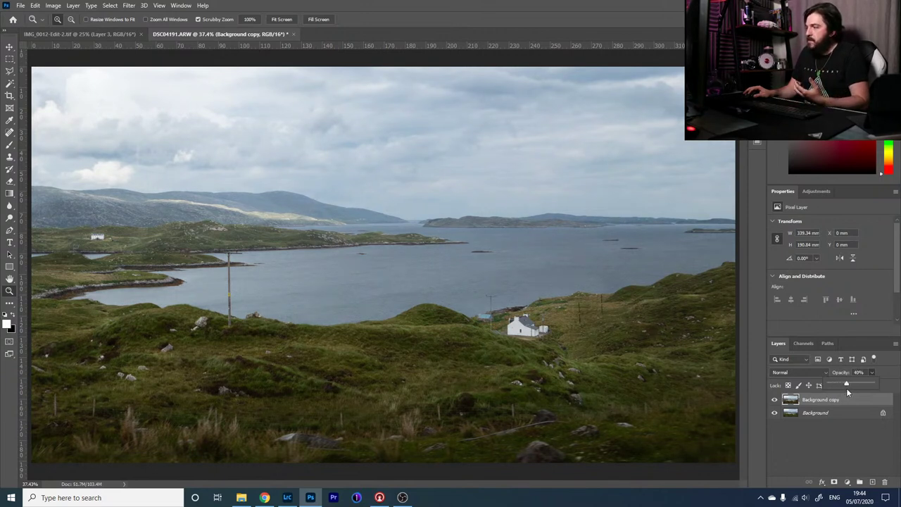
left_click(777, 401)
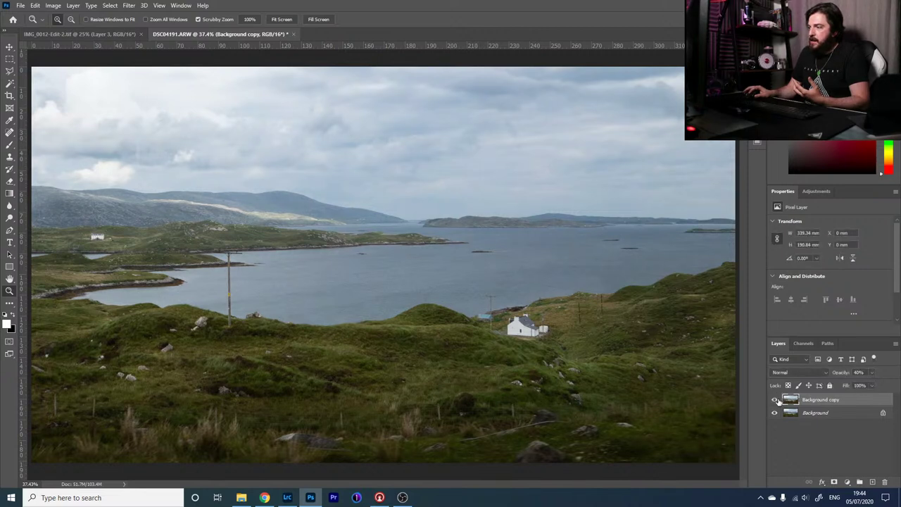
left_click(775, 400)
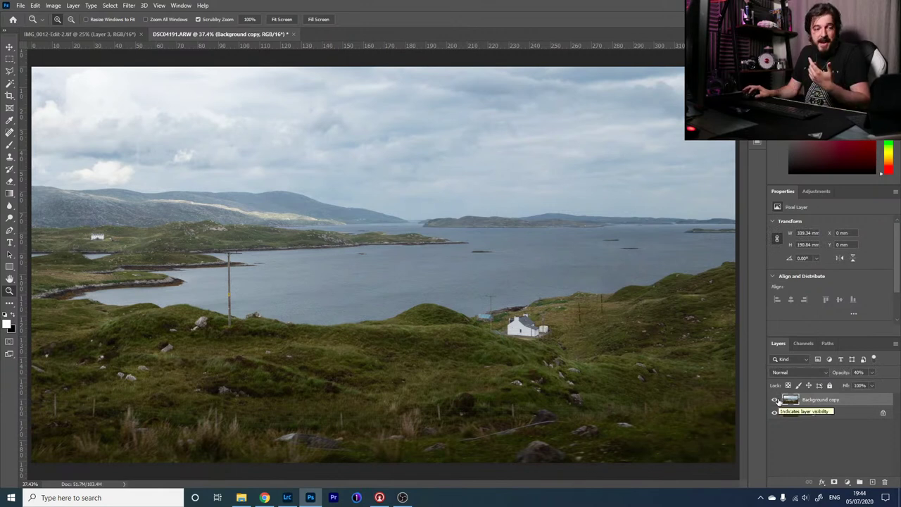
left_click(776, 400)
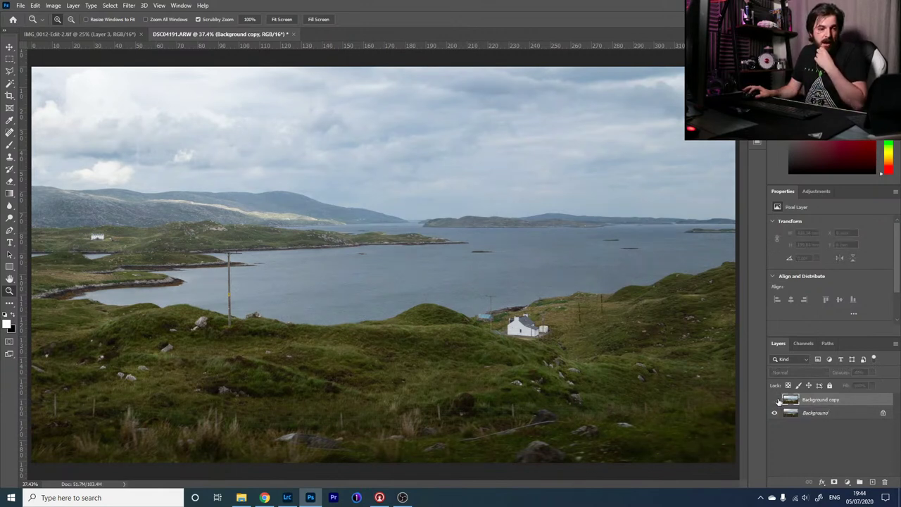
left_click(777, 399)
left_click(776, 400)
left_click(777, 400)
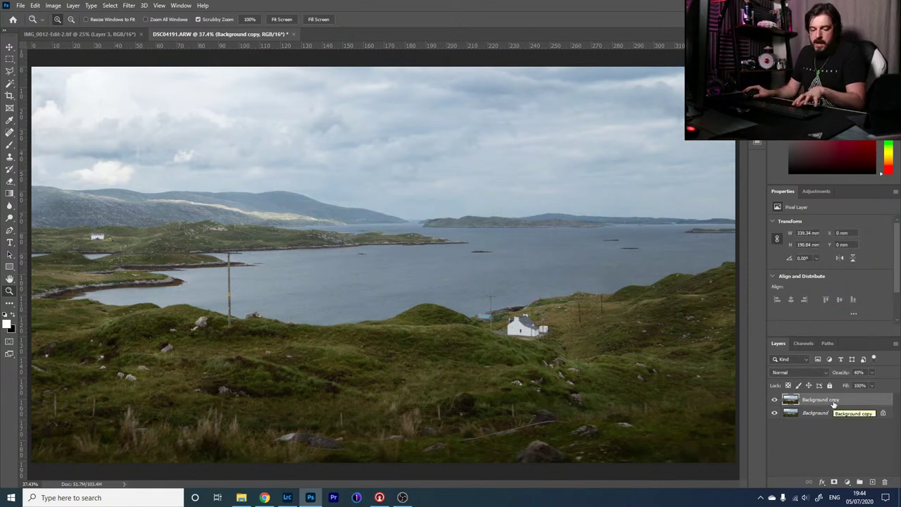
key("Delete")
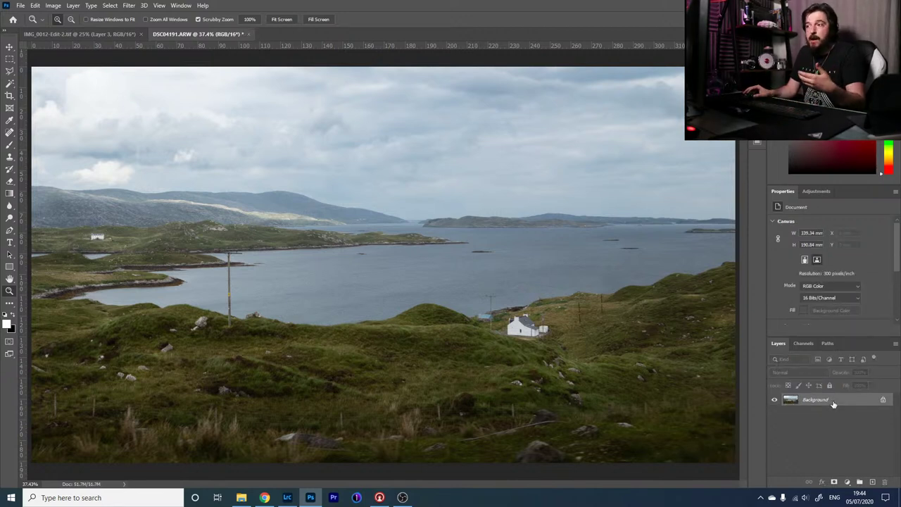
left_click_drag(833, 403, 873, 482)
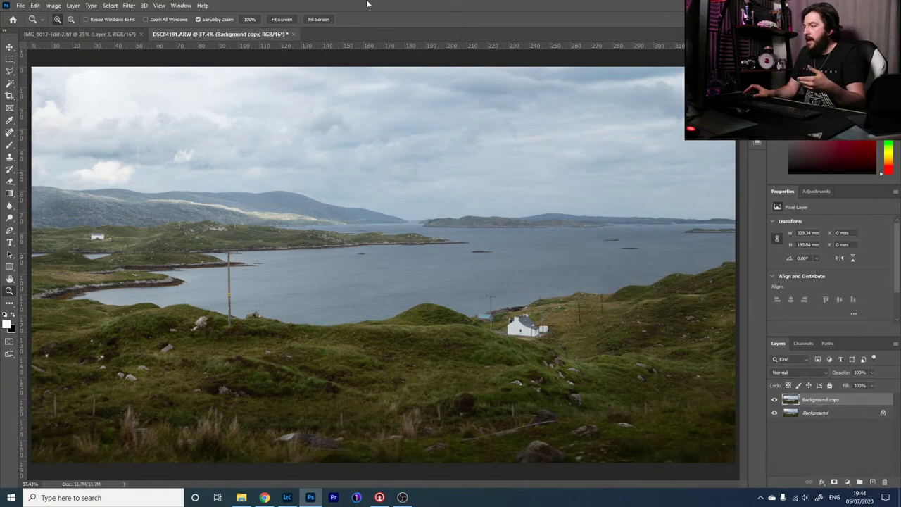
- Choose the VSCO Mobile Presets 01 'A9 - RAW' preset in the Camera Raw Filter for the new copy
left_click(129, 5)
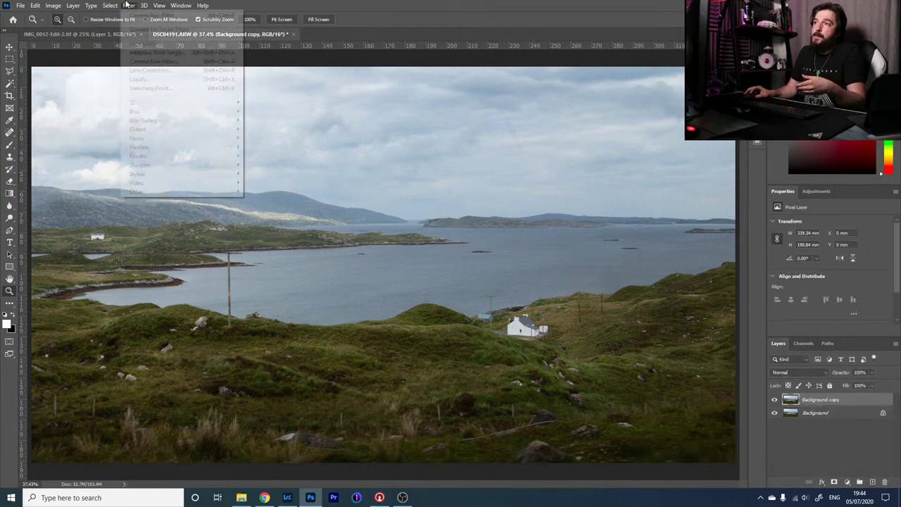
left_click(208, 71)
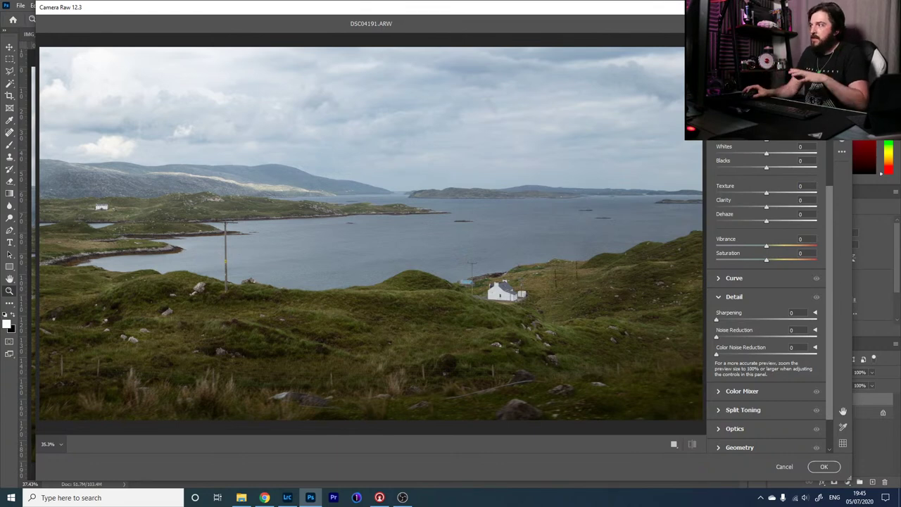
left_click(842, 140)
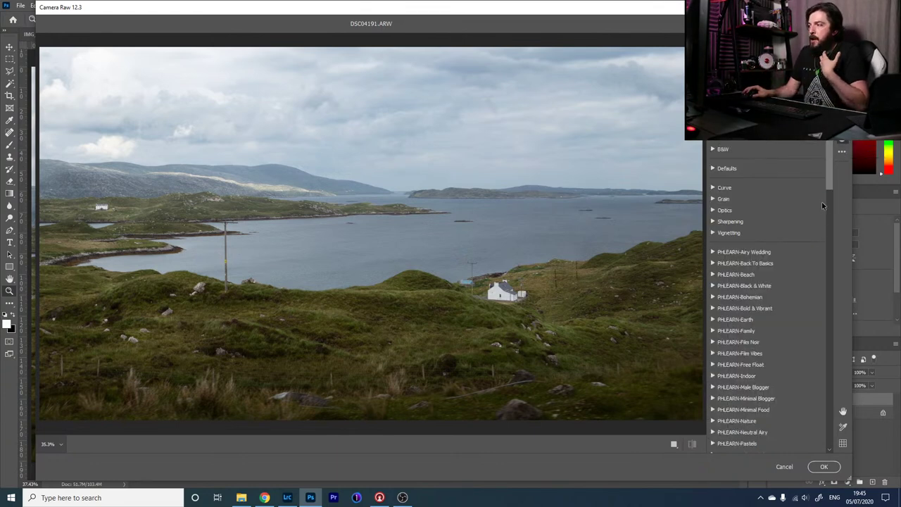
left_click_drag(829, 181, 826, 241)
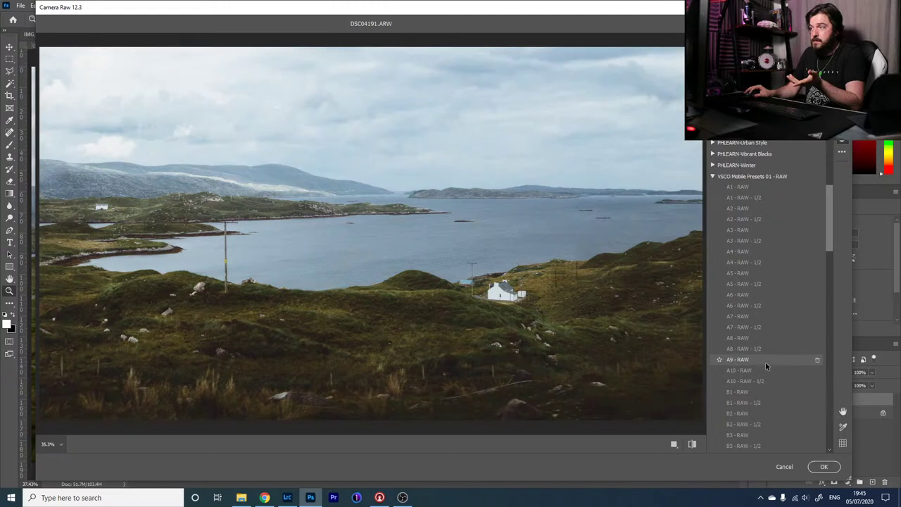
left_click(766, 360)
- Confirm the A9 grade, lower Background copy to about 40% opacity, and save as DSC04191-Edit.tif
left_click(825, 469)
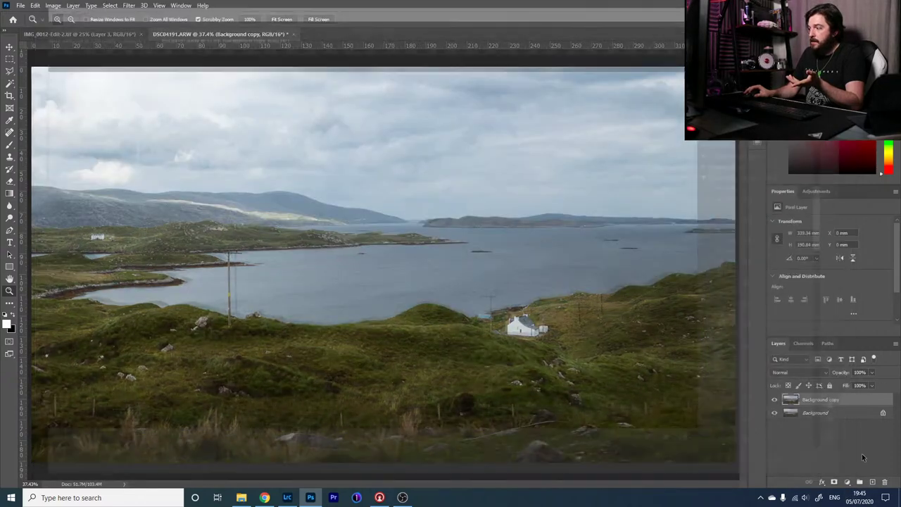
left_click(872, 373)
mouse_move(866, 386)
left_mouse_down()
mouse_move(838, 384)
mouse_move(848, 386)
left_mouse_up()
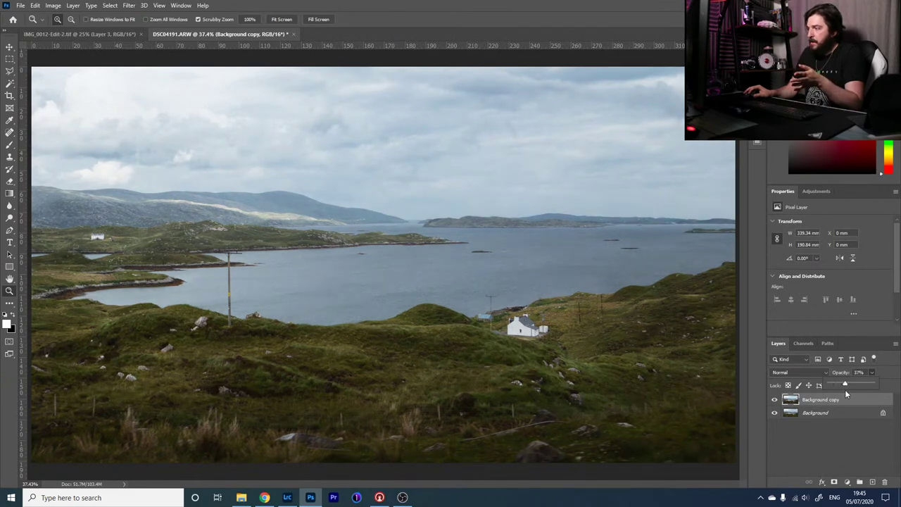
left_click(803, 424)
left_click(802, 424)
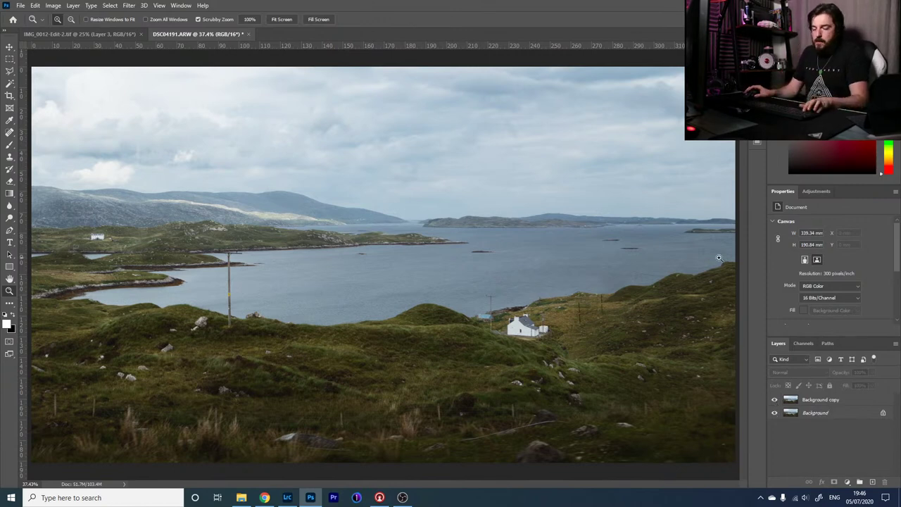
key("ctrl+s")
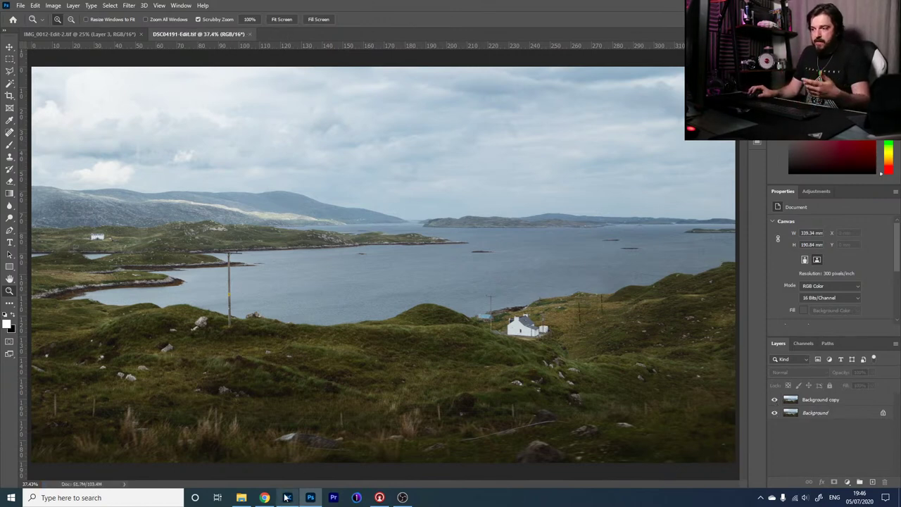
- Back in Lightroom, add a graduated filter over the sky with Exposure −0.79
left_click(288, 498)
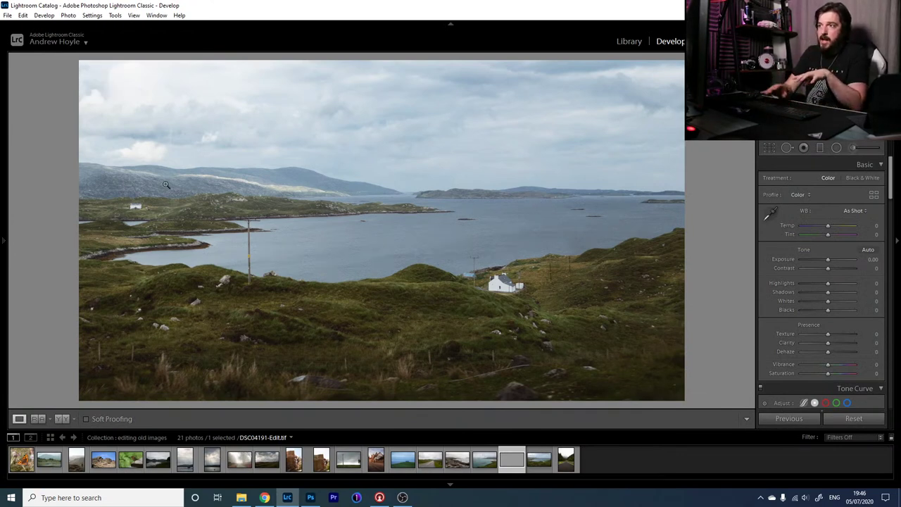
left_click(820, 148)
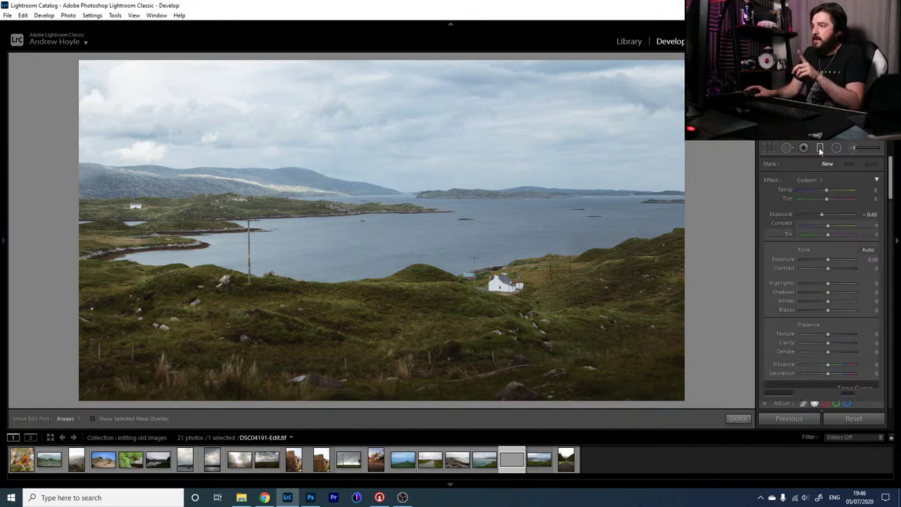
left_click(826, 215)
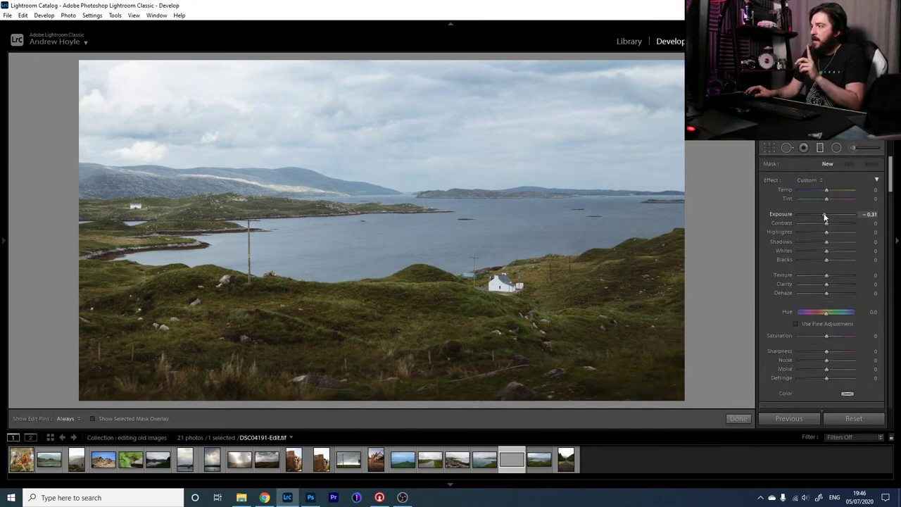
left_click_drag(825, 217, 823, 217)
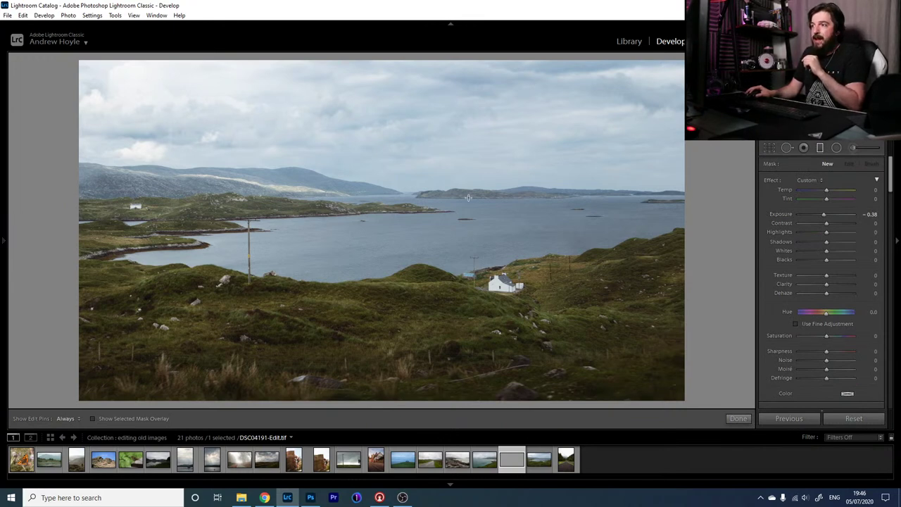
left_click_drag(168, 112, 180, 189)
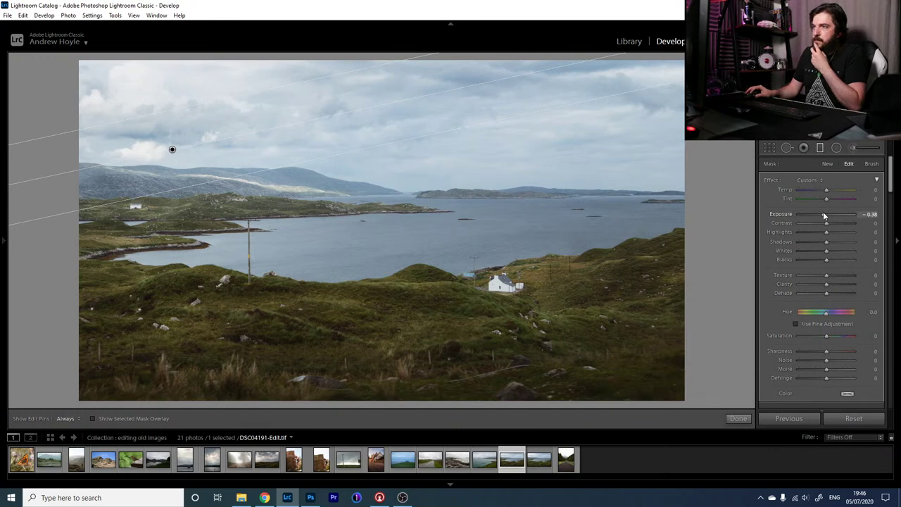
left_click_drag(825, 216, 821, 215)
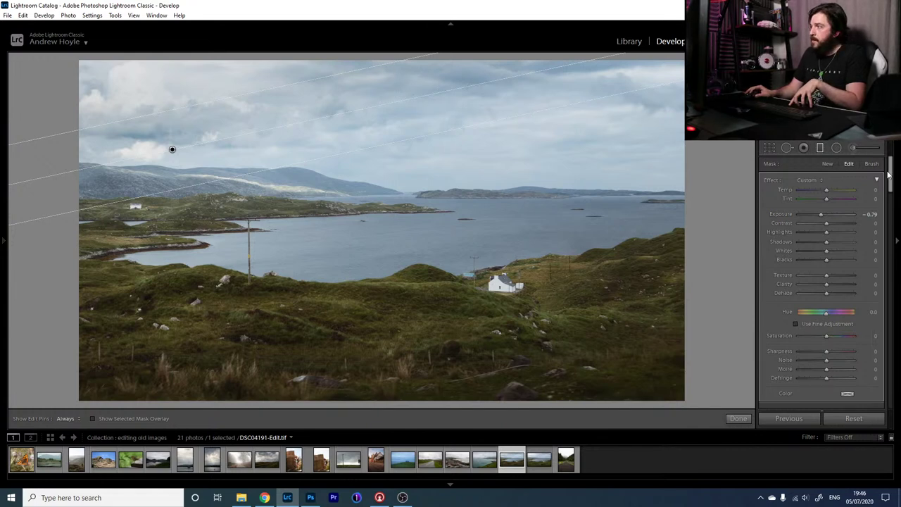
scroll(889, 180, "down", 1)
scroll(890, 180, "up", 1)
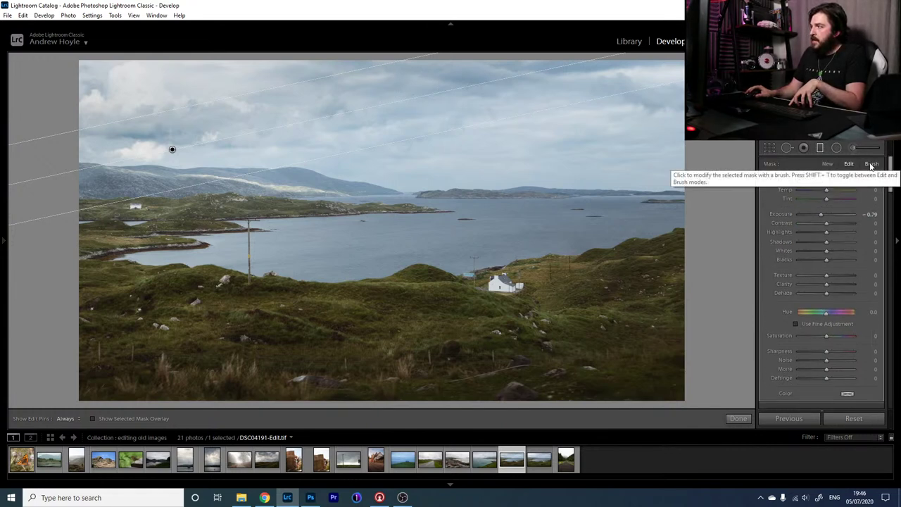
- Erase part of the sky gradient's mask with a Size 33, Feather 100 brush
left_click(871, 164)
scroll(894, 176, "down", 3)
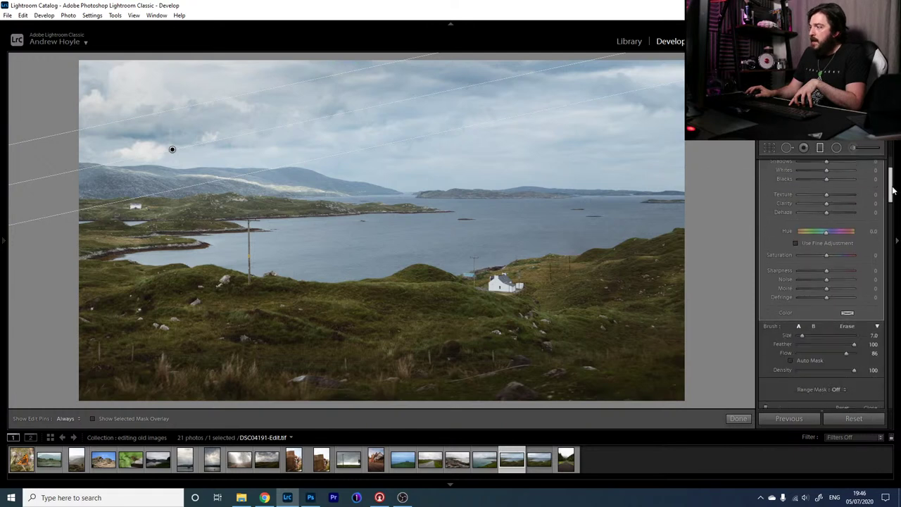
scroll(436, 197, "up", 8)
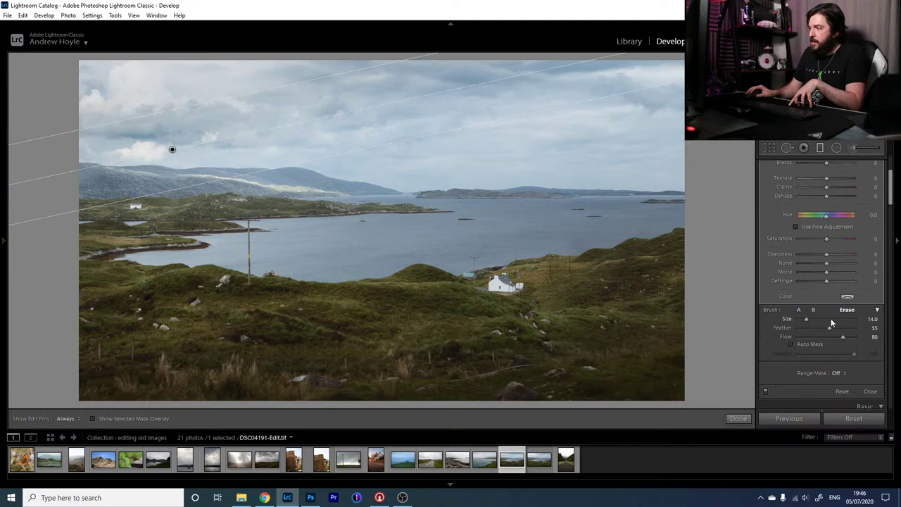
left_click_drag(829, 328, 854, 327)
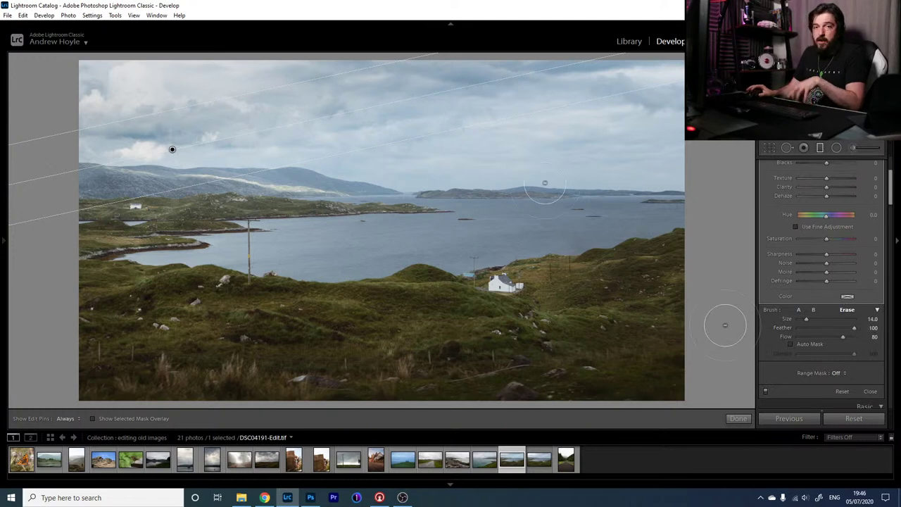
key("h")
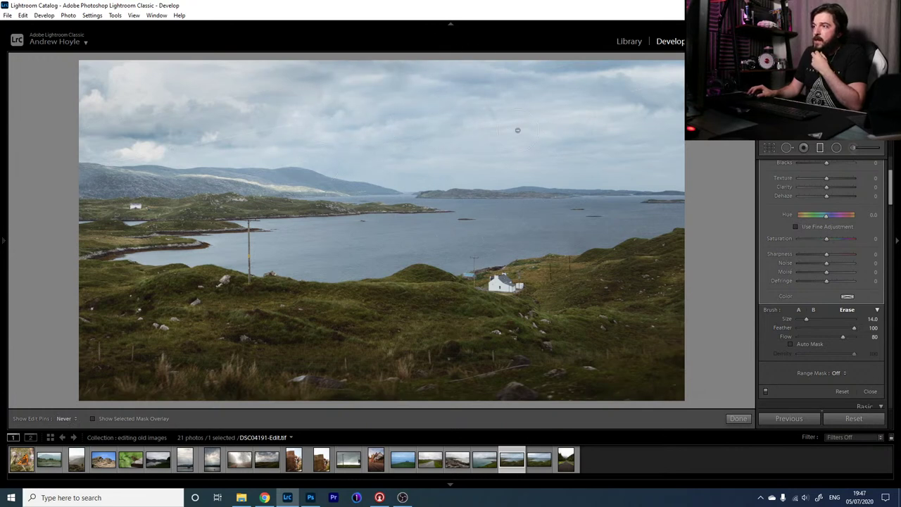
key("h")
key("ctrl+z")
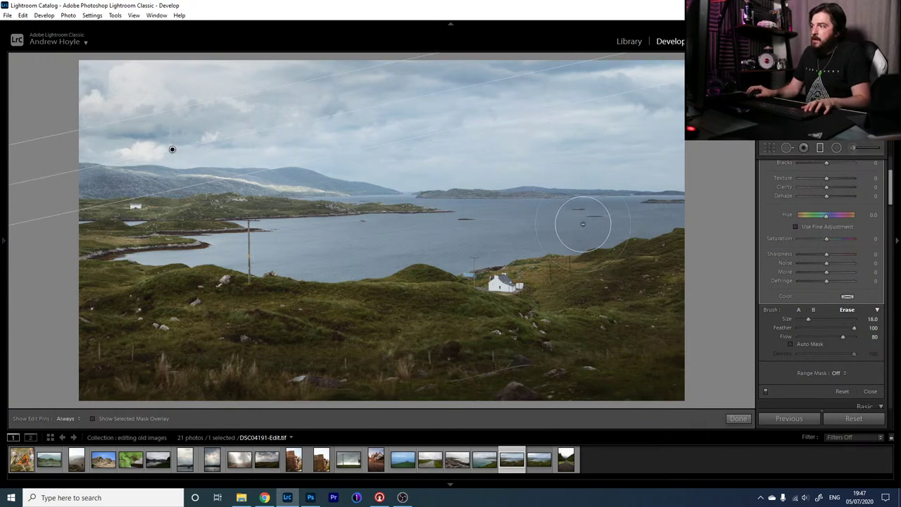
scroll(563, 204, "up", 10)
key("h")
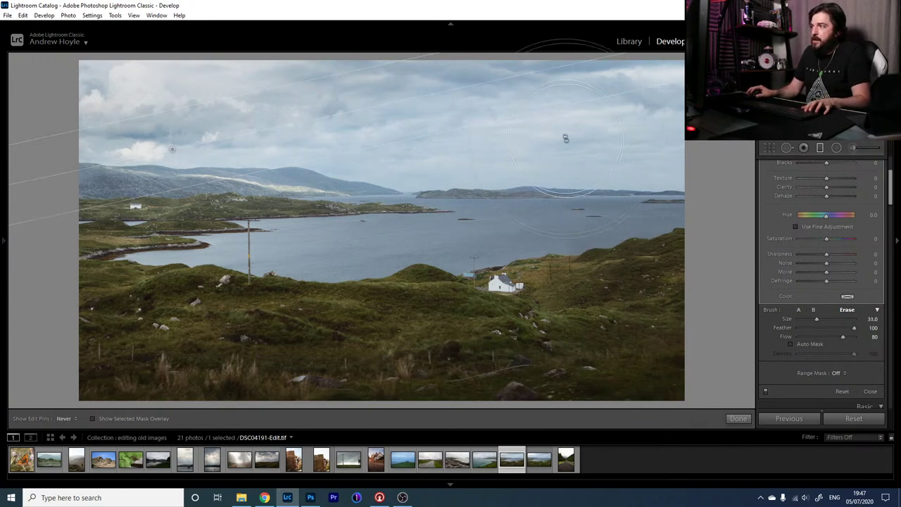
scroll(582, 185, "down", 1)
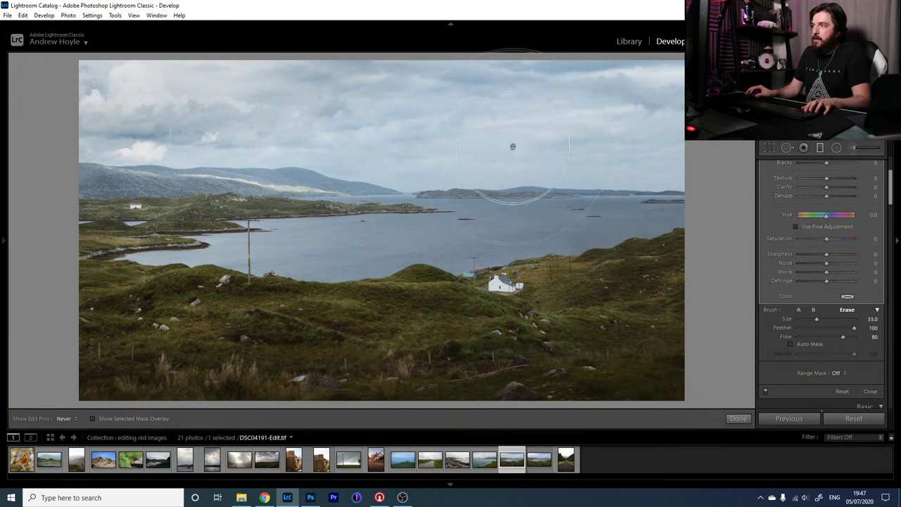
key("h")
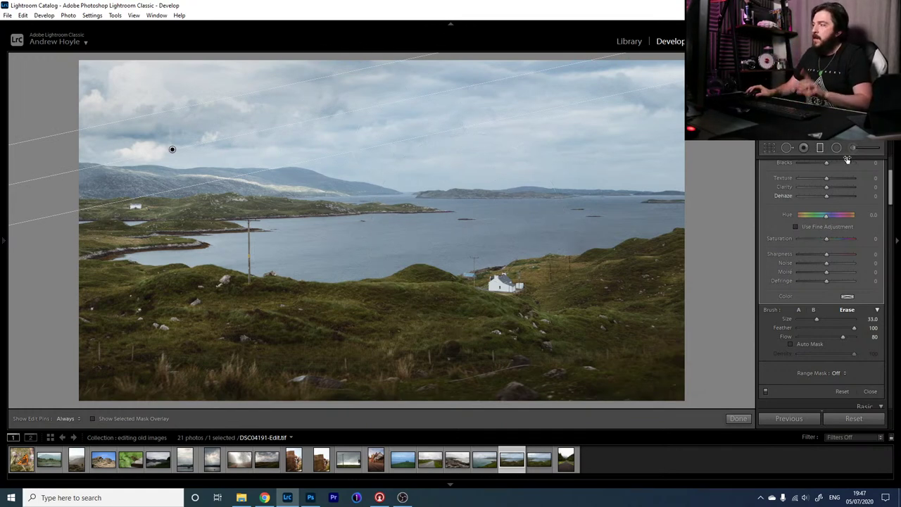
- Check the mask with the red overlay, then close the Graduated Filter
left_click(131, 419)
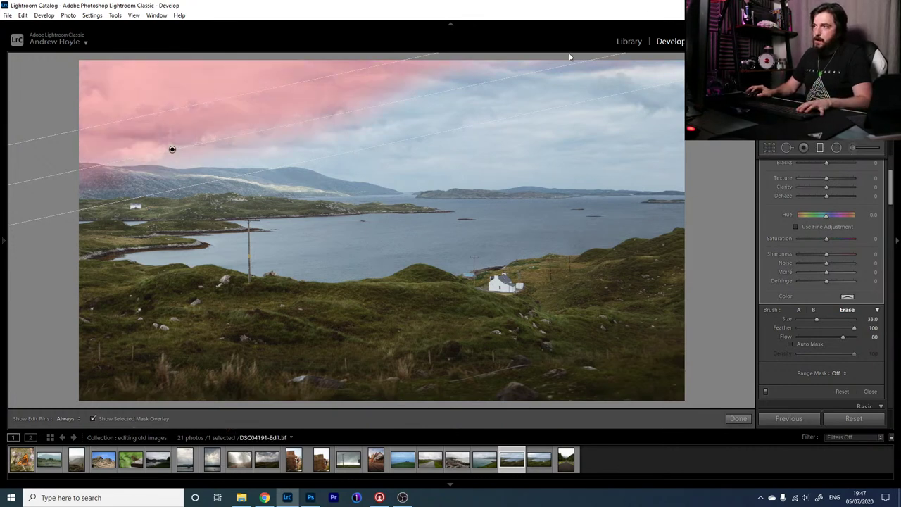
left_click(111, 419)
left_click(821, 149)
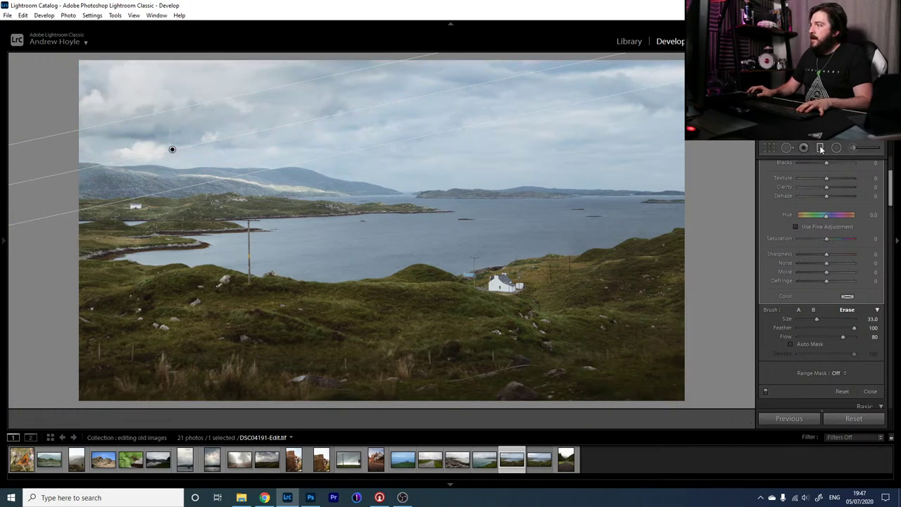
- Toggle the Before/After view to compare the edit against its original state
key("backslash")
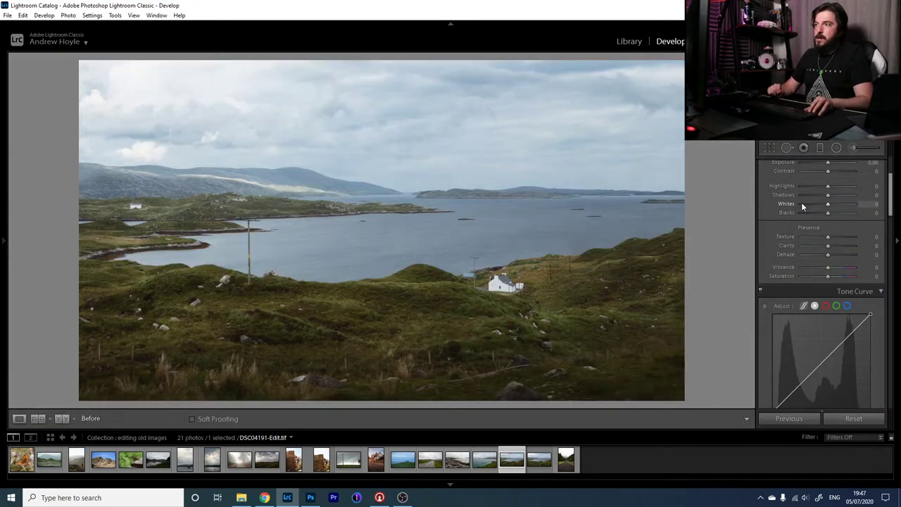
key("backslash")
key("backslash")
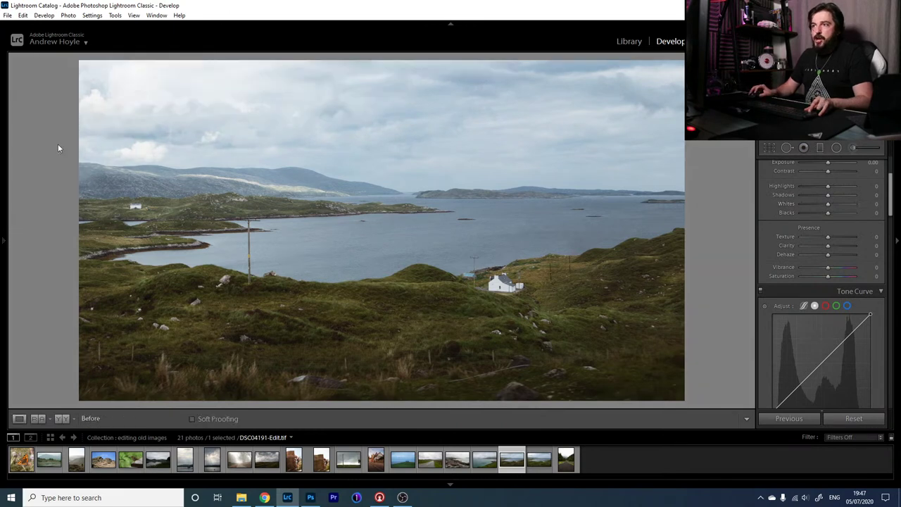
key("backslash")
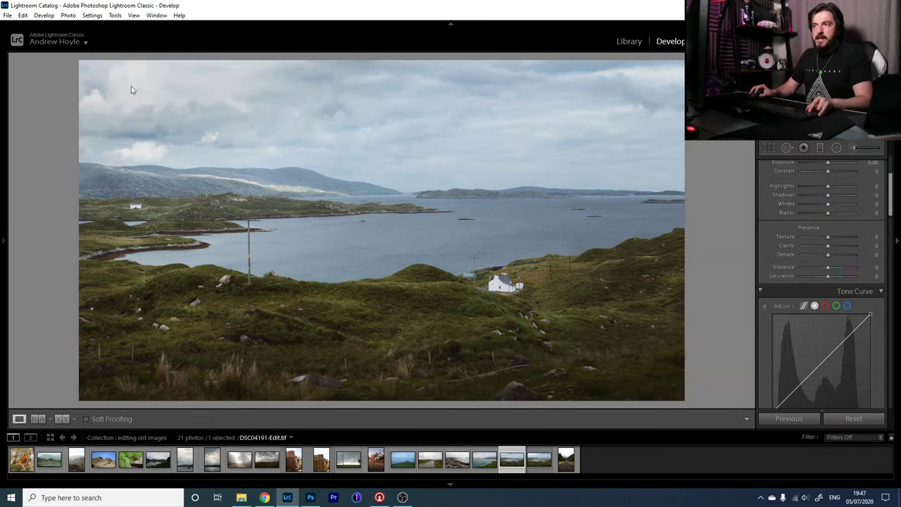
key("backslash")
key("backslash")
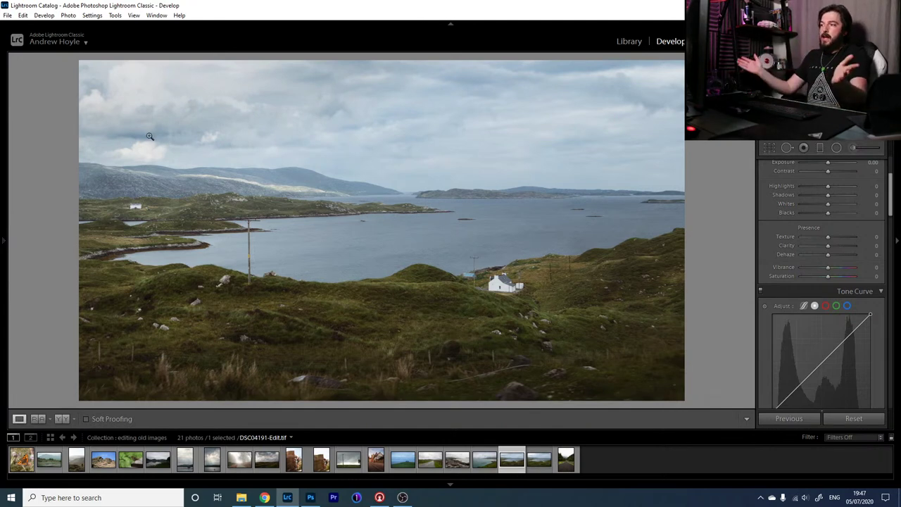
- Reset the original DSC04191.ARW to its default develop settings
left_click(543, 460)
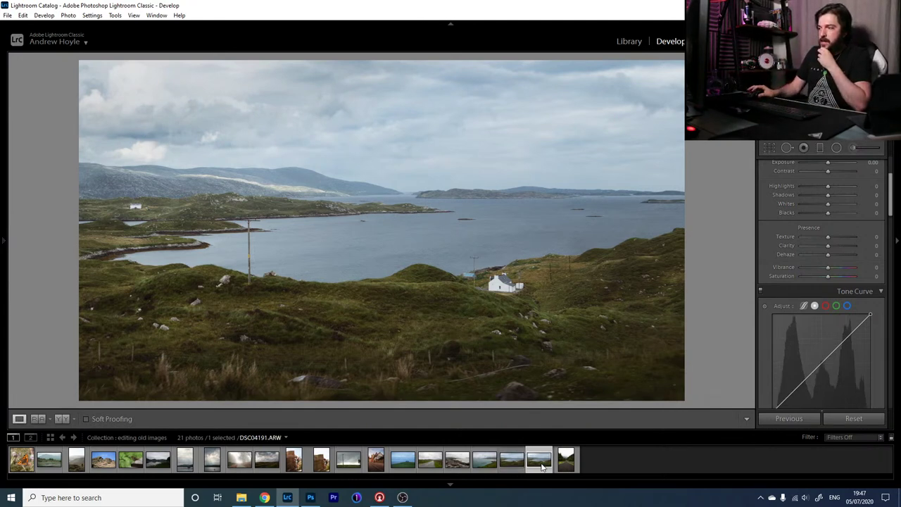
right_click(540, 460)
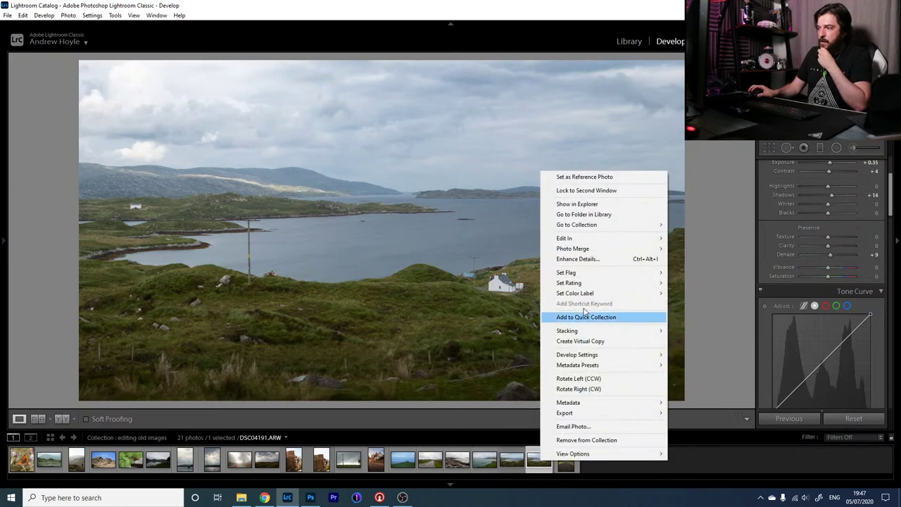
mouse_move(612, 356)
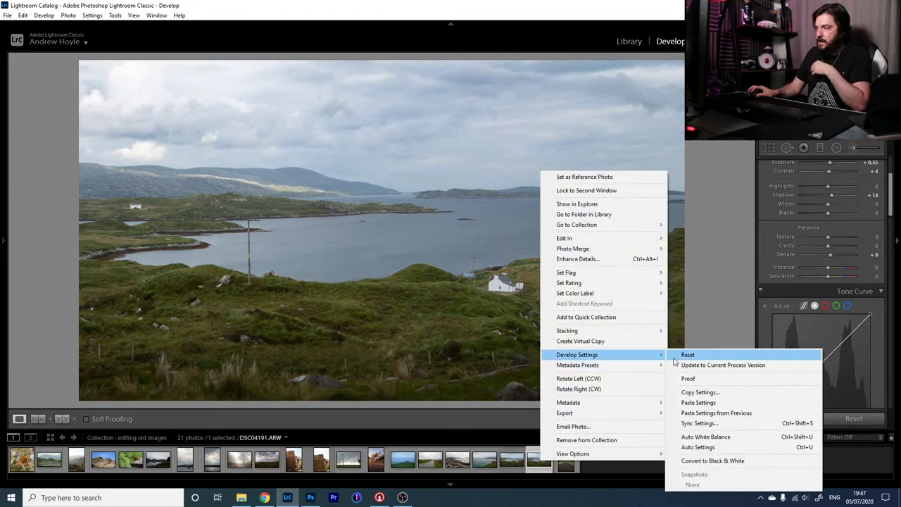
left_click(680, 357)
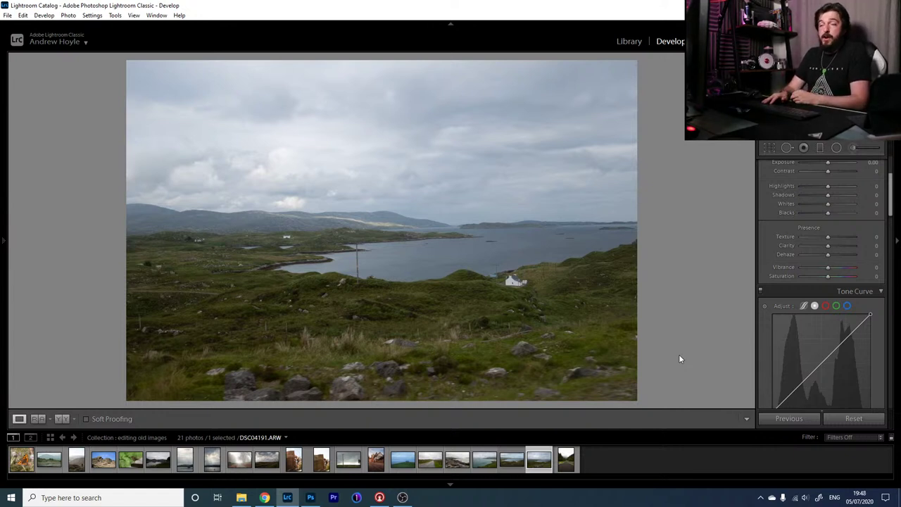
- Flip between DSC04191-Edit.tif and the reset DSC04191.ARW, ending on the edited TIF
key("Left")
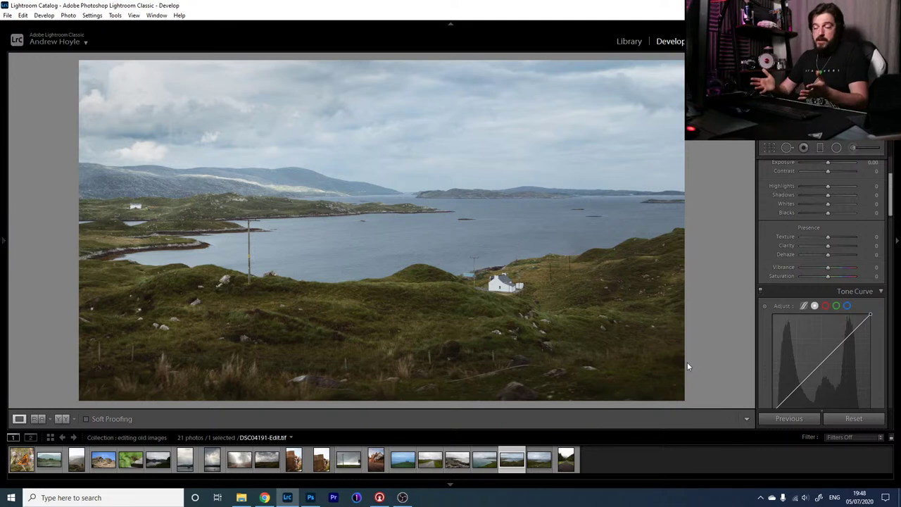
key("Right")
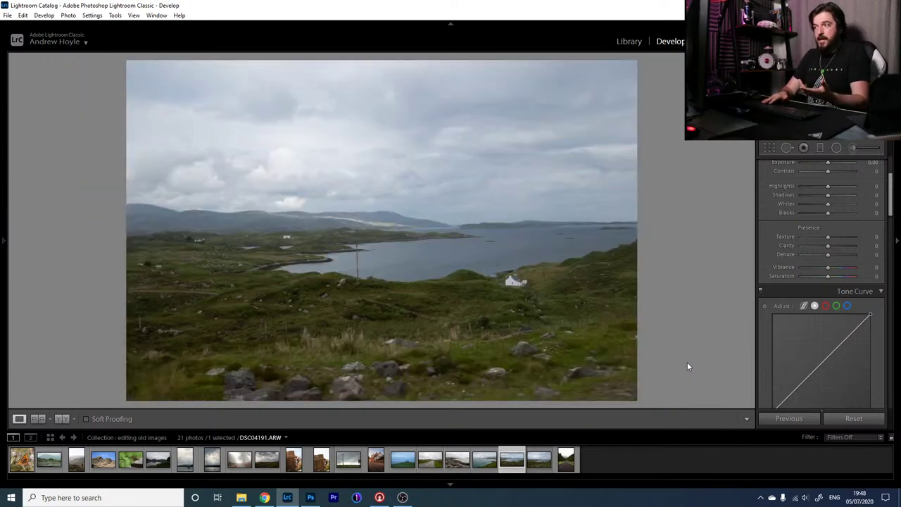
key("Right")
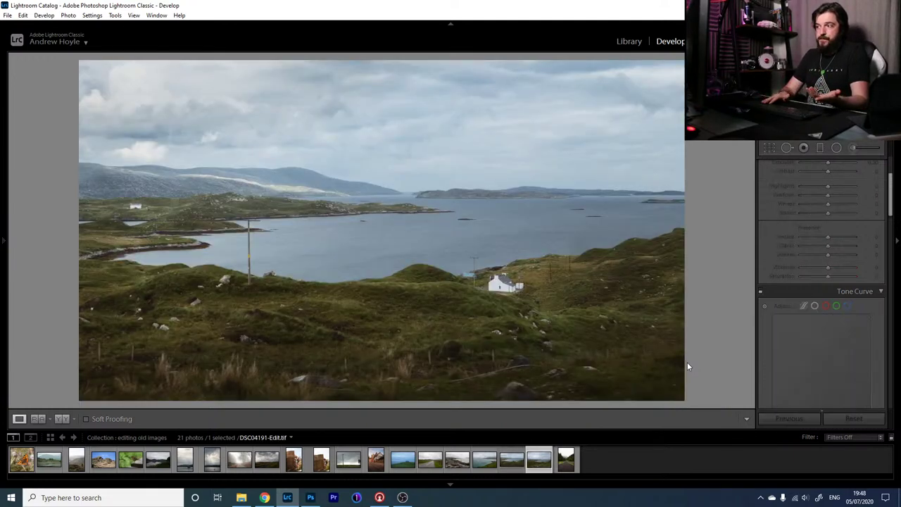
key("Left")
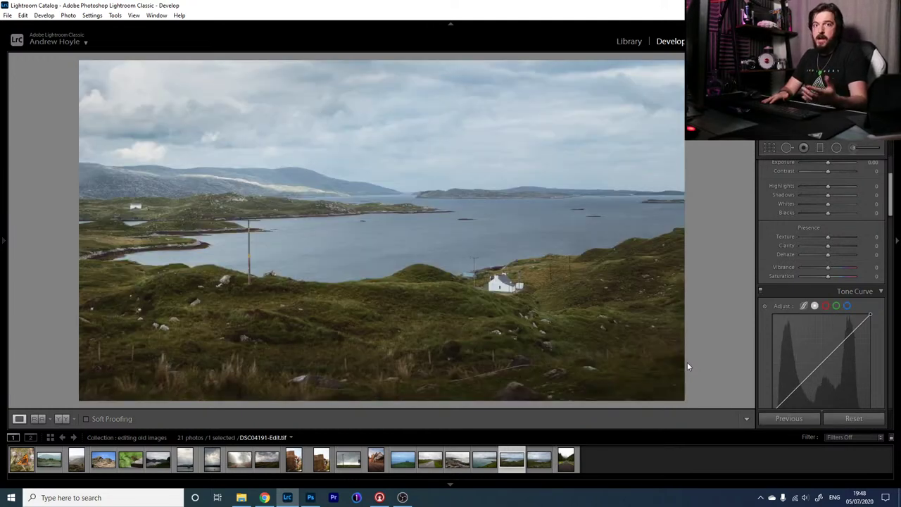
key("Right")
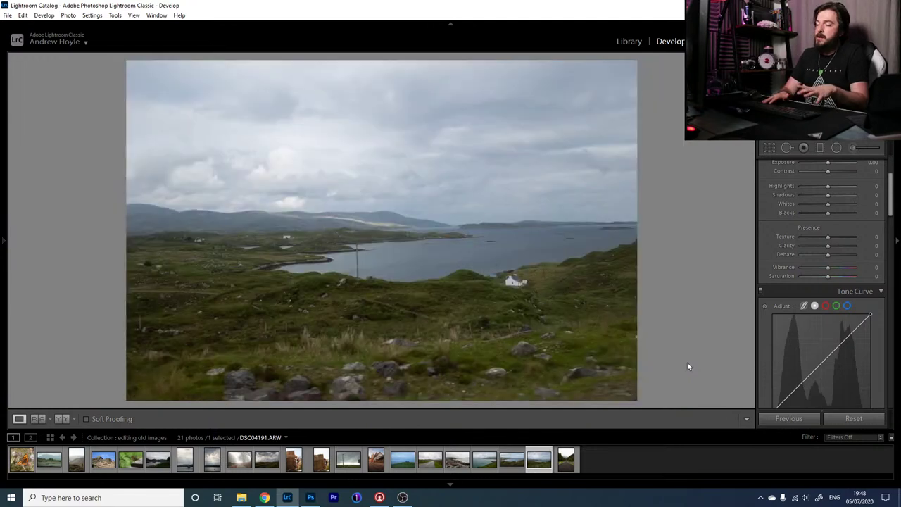
key("Right")
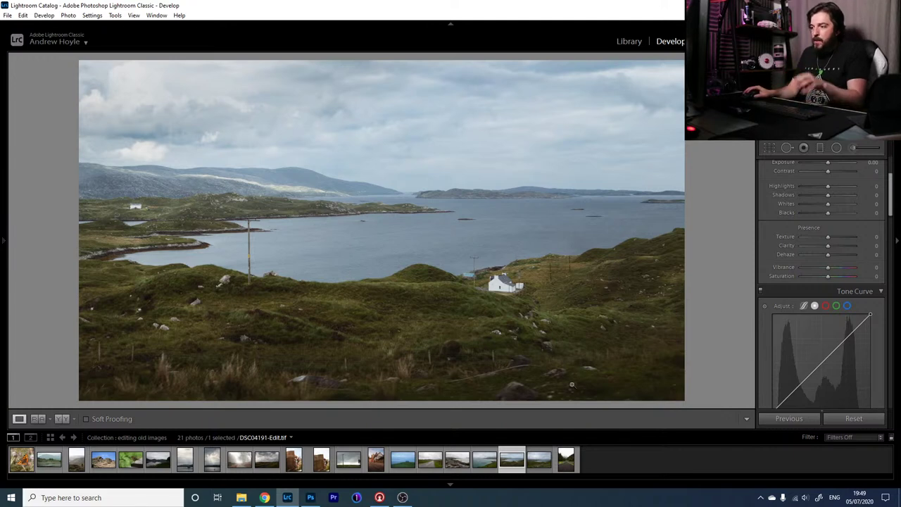
- Load IMG_0110.jpg, the overcast loch scene with reeds, into the Develop module
left_click(157, 462)
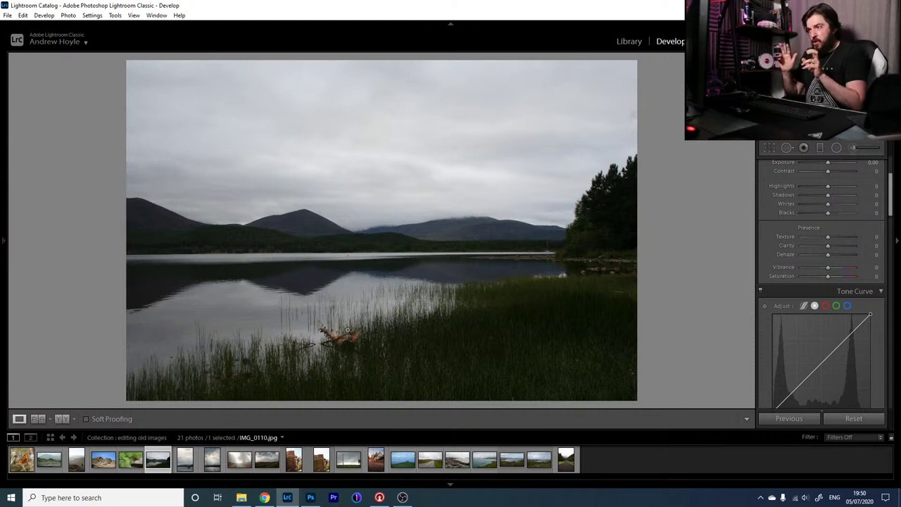
- Crop tighter around the mountains, water and reeds, and straighten by -0.38 degrees
left_click(773, 148)
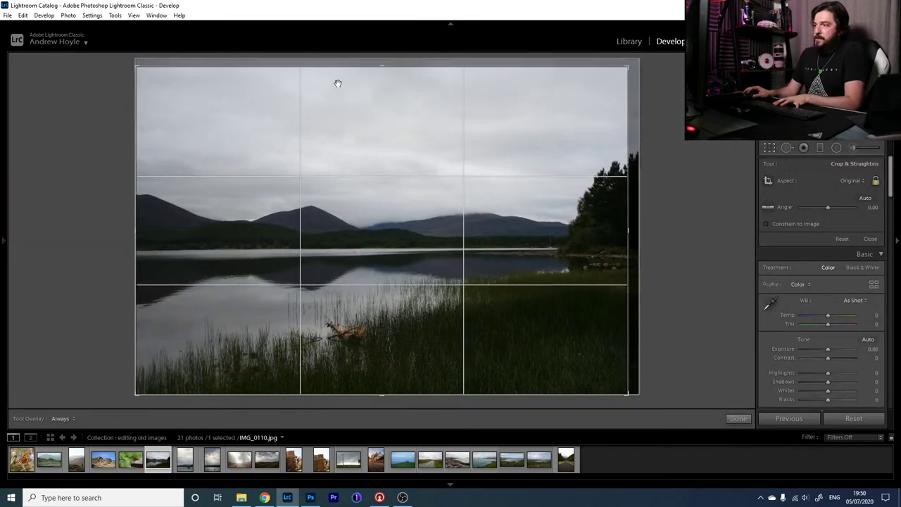
left_click_drag(382, 71, 344, 114)
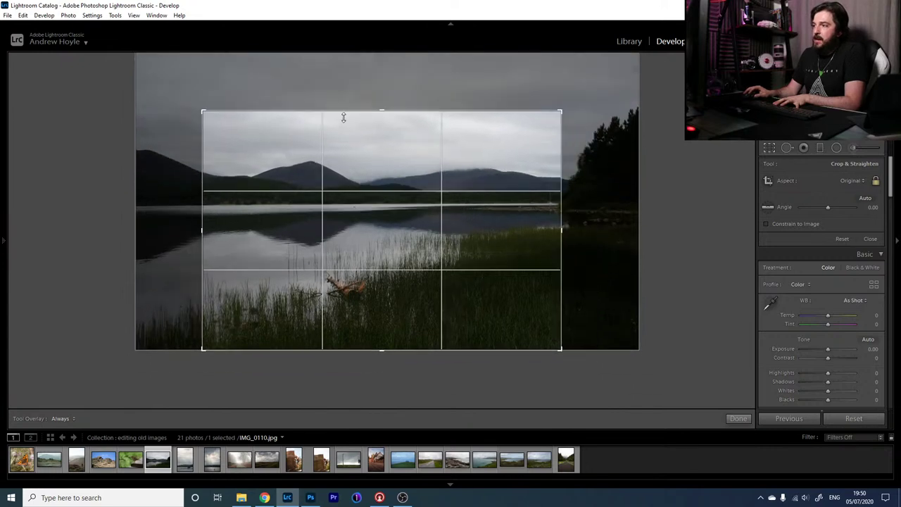
left_click_drag(344, 163, 340, 166)
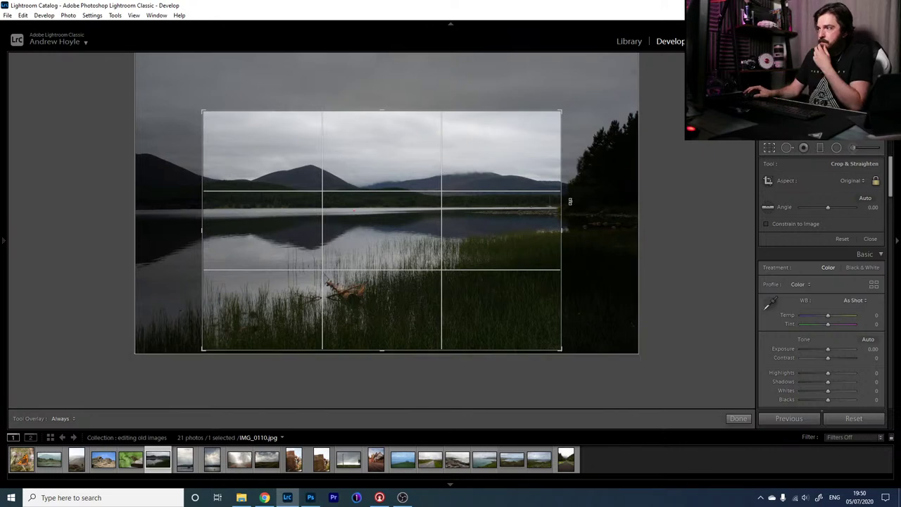
left_click_drag(584, 200, 585, 196)
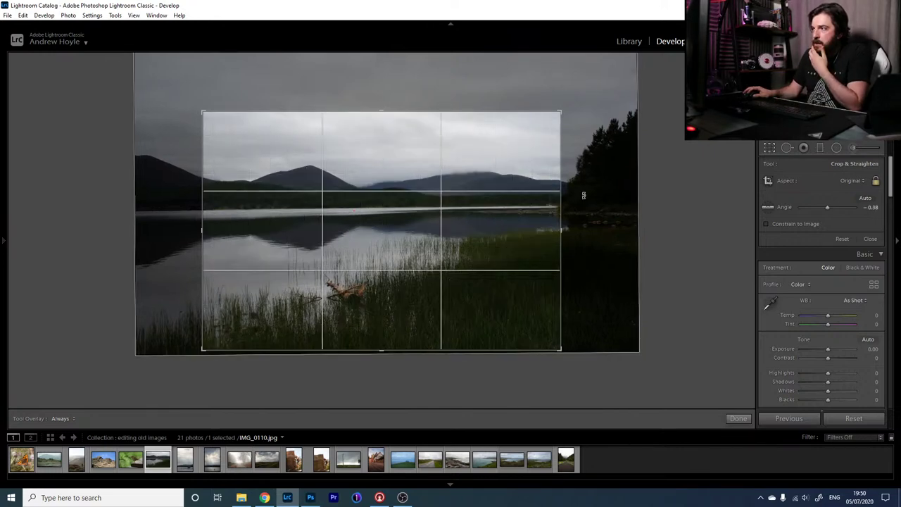
key("Return")
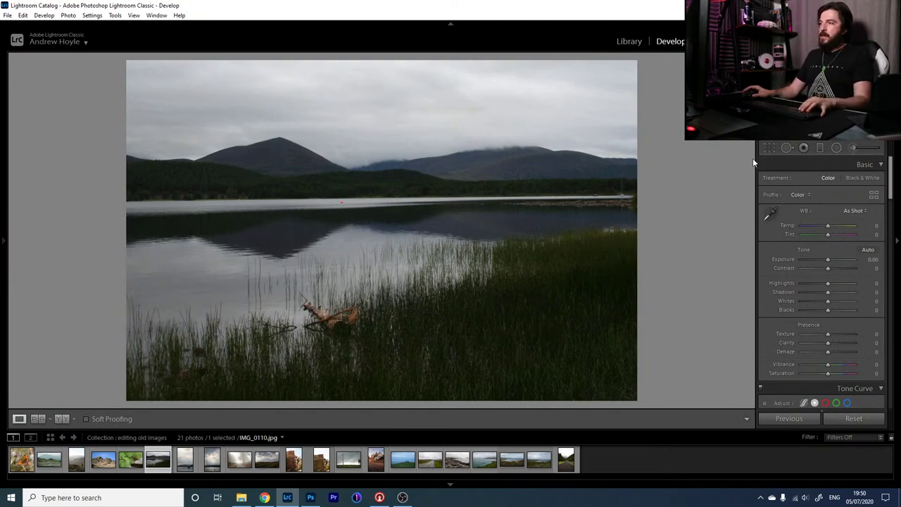
- Refine the crop by shifting the photo slightly right, then commit it
left_click(769, 147)
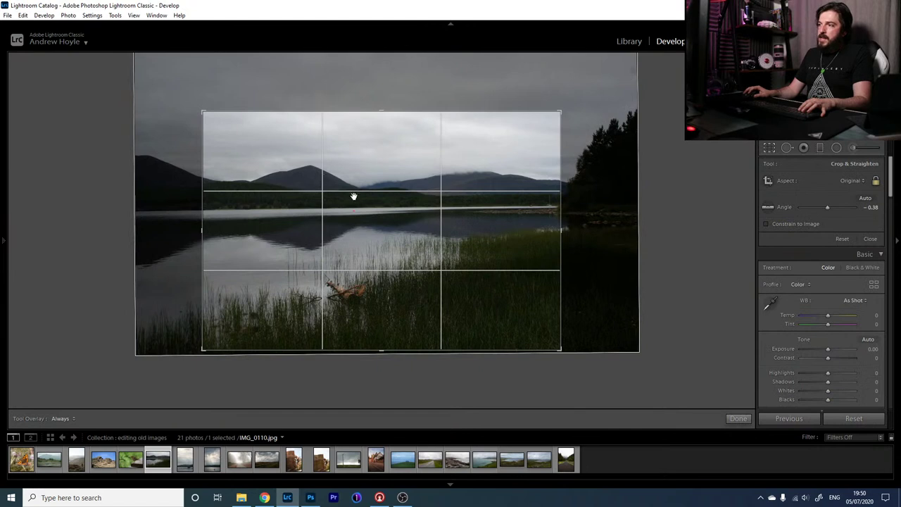
left_click_drag(354, 197, 397, 196)
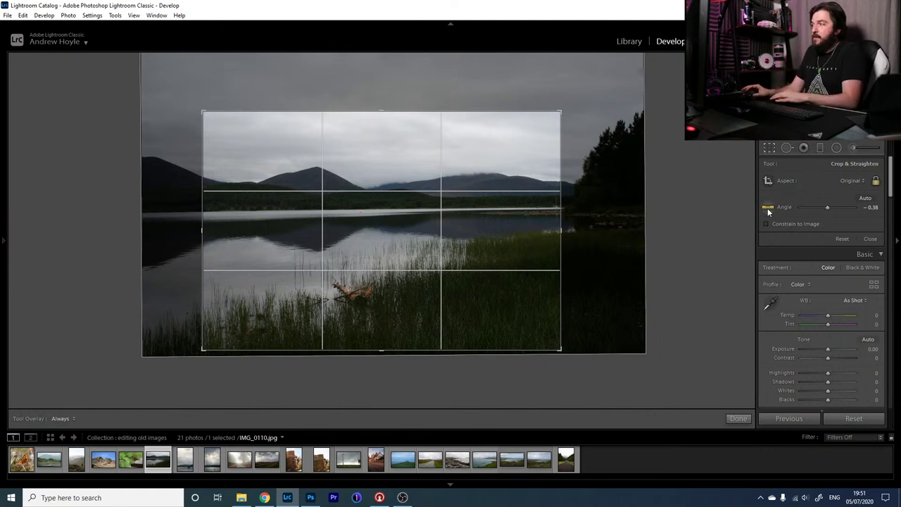
left_click(769, 147)
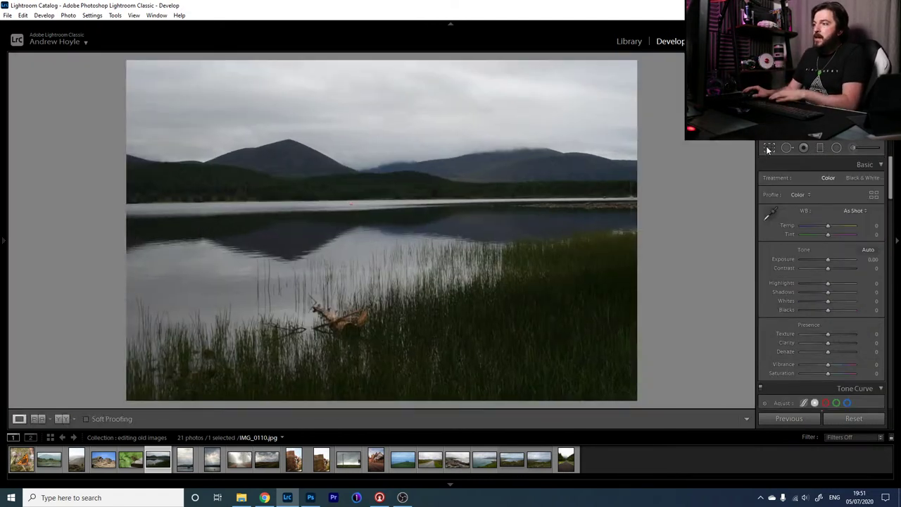
left_click(768, 148)
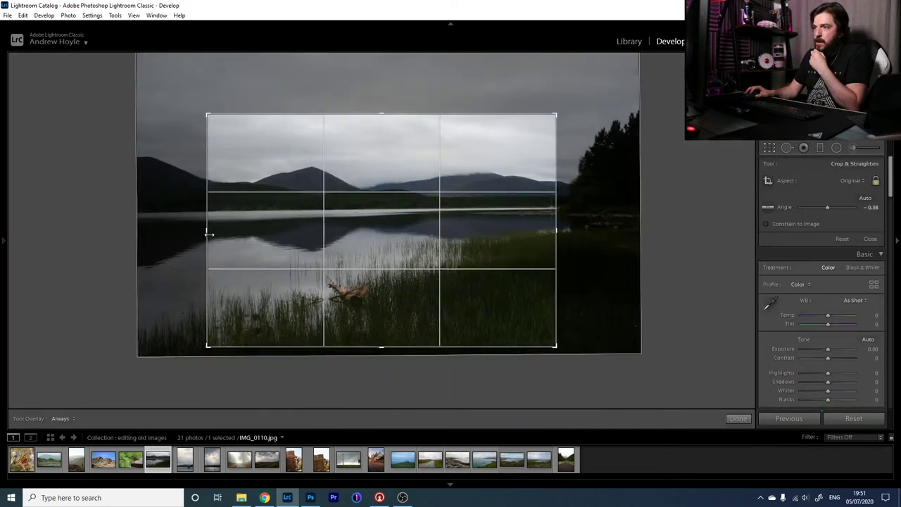
key("Return")
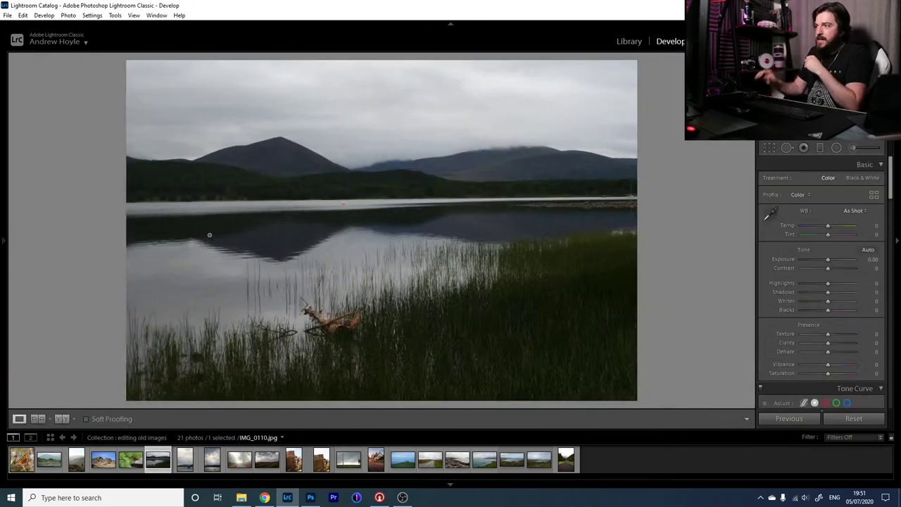
- Lift exposure and shadows, then lay a -0.79 exposure graduated filter from sky to treeline
left_click_drag(834, 257, 830, 257)
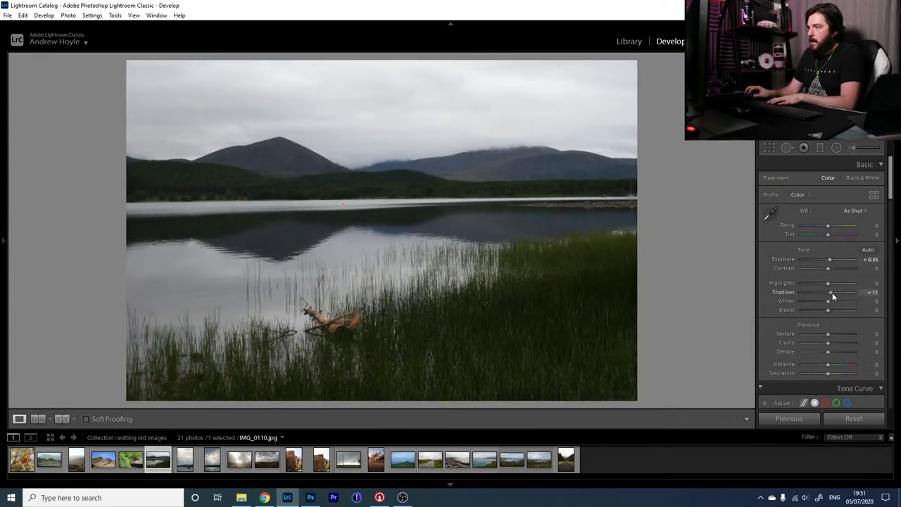
left_click_drag(833, 292, 816, 287)
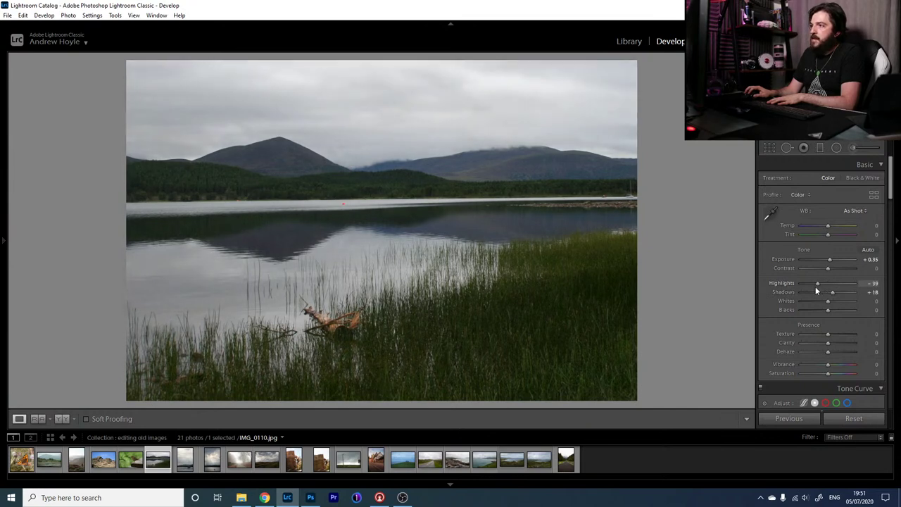
left_click(818, 148)
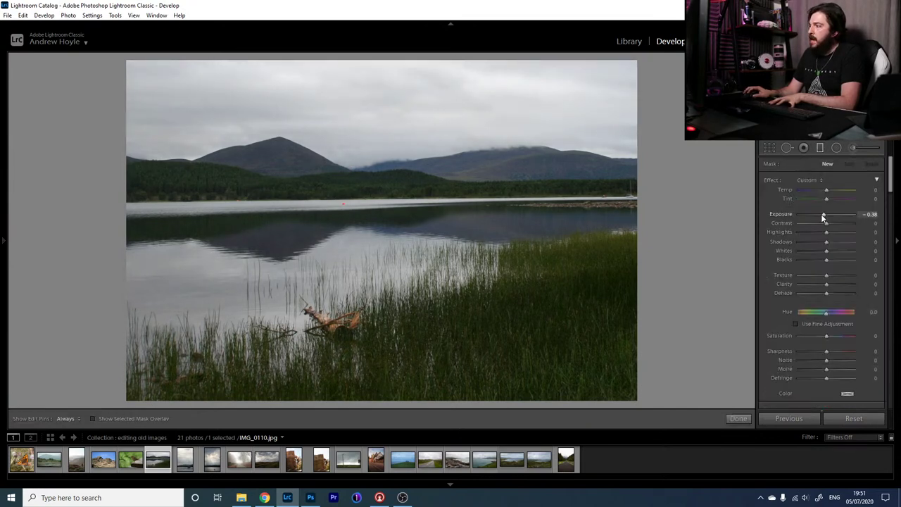
left_click_drag(824, 219, 821, 215)
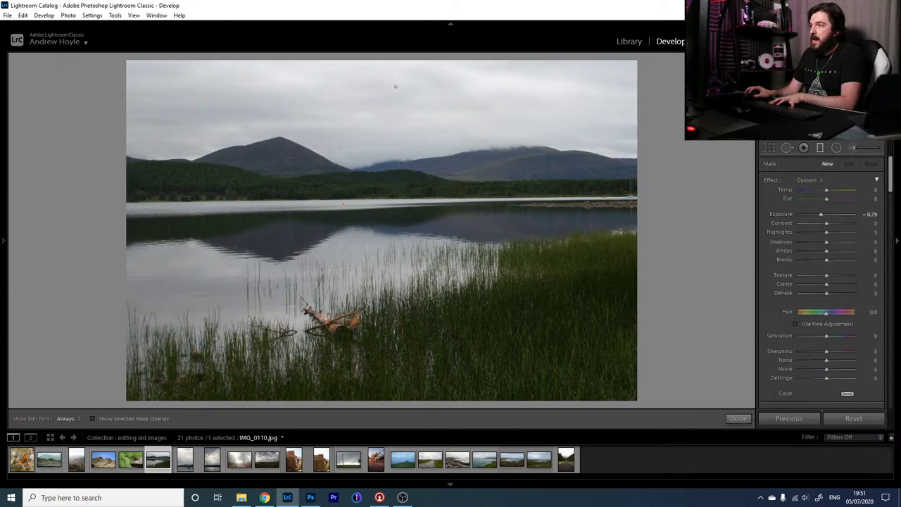
left_click_drag(395, 87, 393, 193)
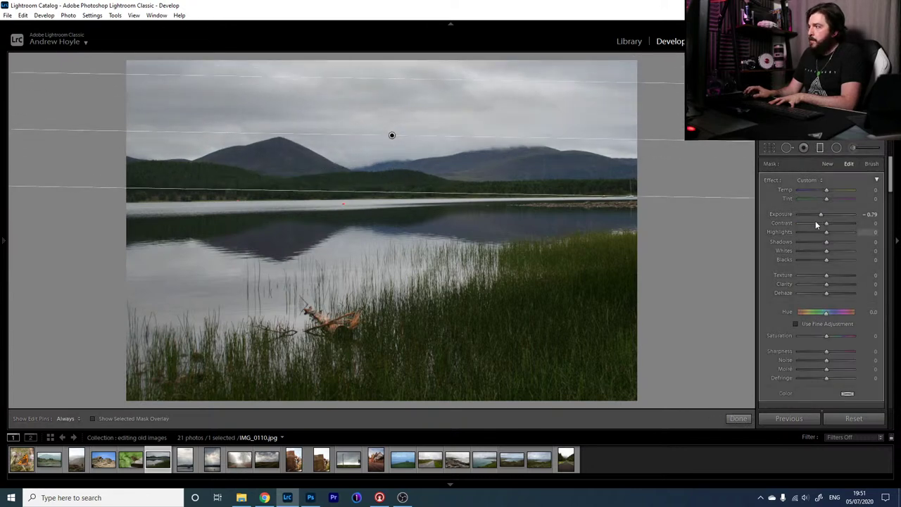
- Give the sky gradient contrast 9, clarity 15 and noise reduction 50
mouse_move(826, 223)
left_mouse_down()
mouse_move(847, 229)
mouse_move(831, 230)
left_mouse_up()
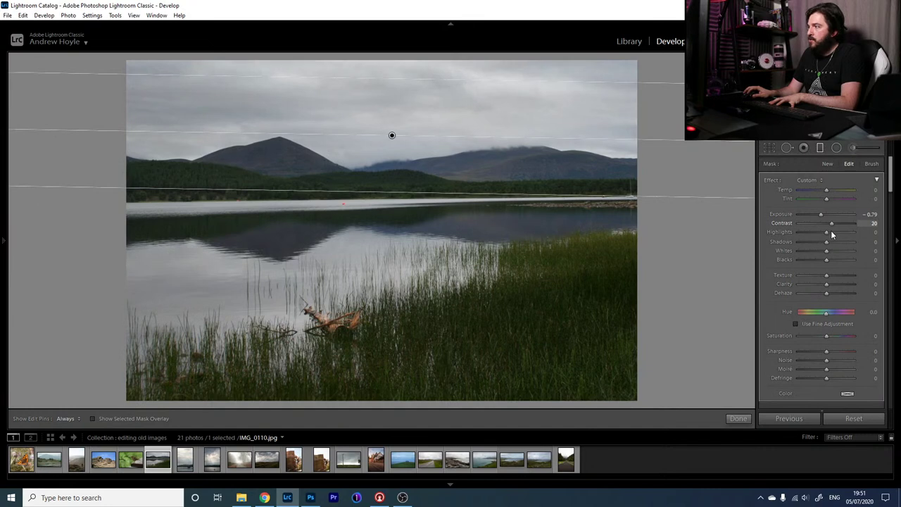
mouse_move(827, 283)
left_mouse_down()
mouse_move(842, 289)
mouse_move(836, 306)
mouse_move(825, 289)
left_mouse_up()
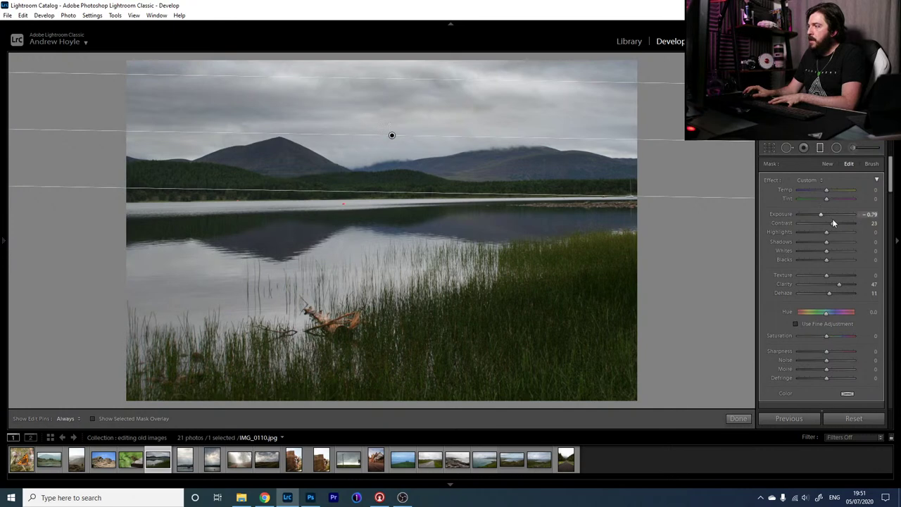
left_click_drag(833, 222, 829, 223)
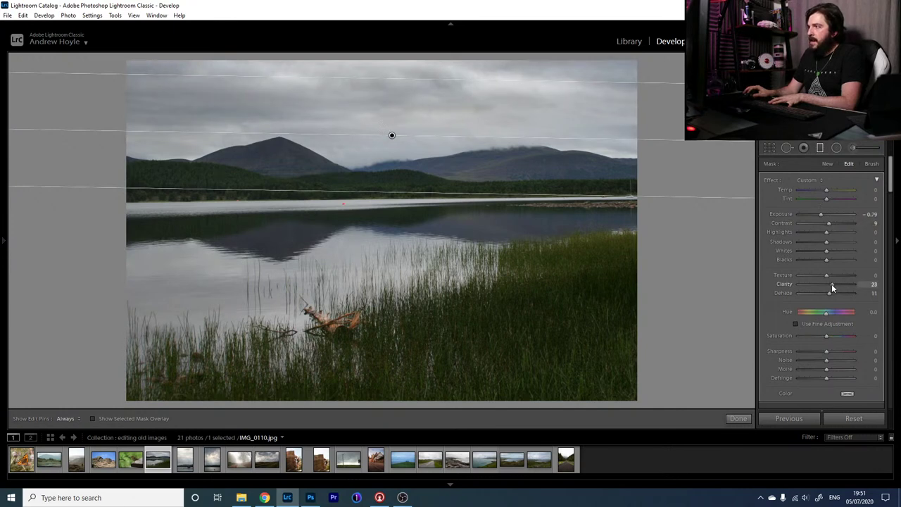
left_click_drag(832, 284, 829, 284)
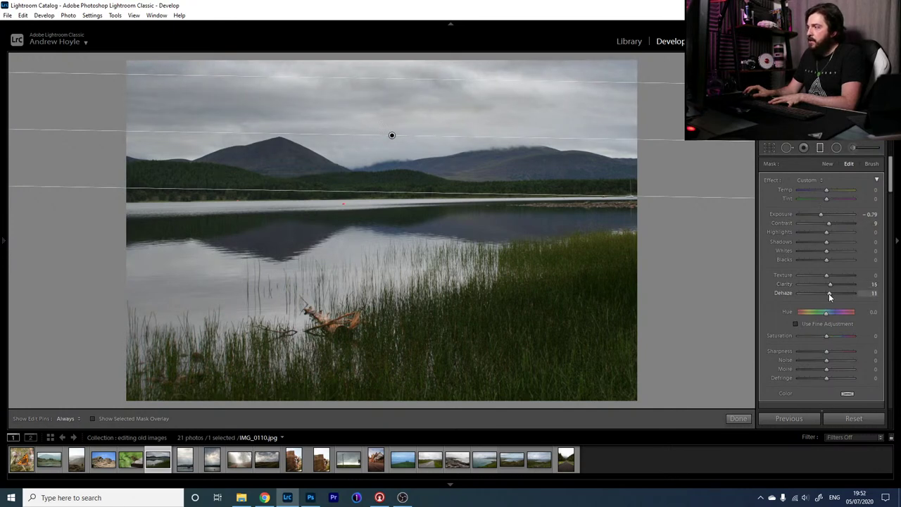
left_click_drag(831, 360, 838, 362)
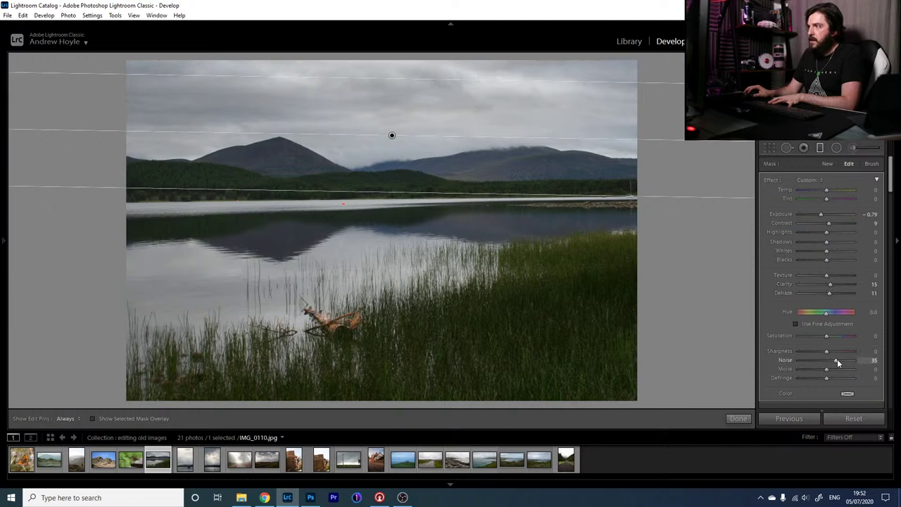
left_click(821, 149)
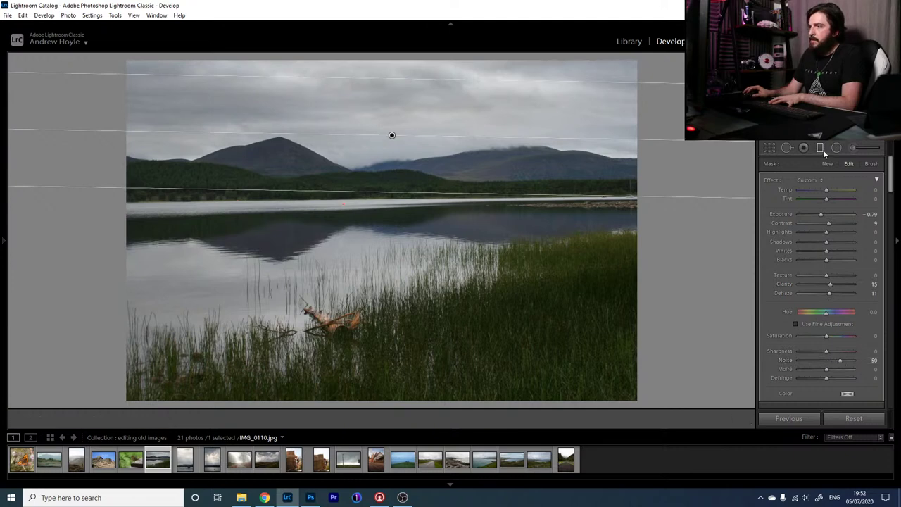
key("backslash")
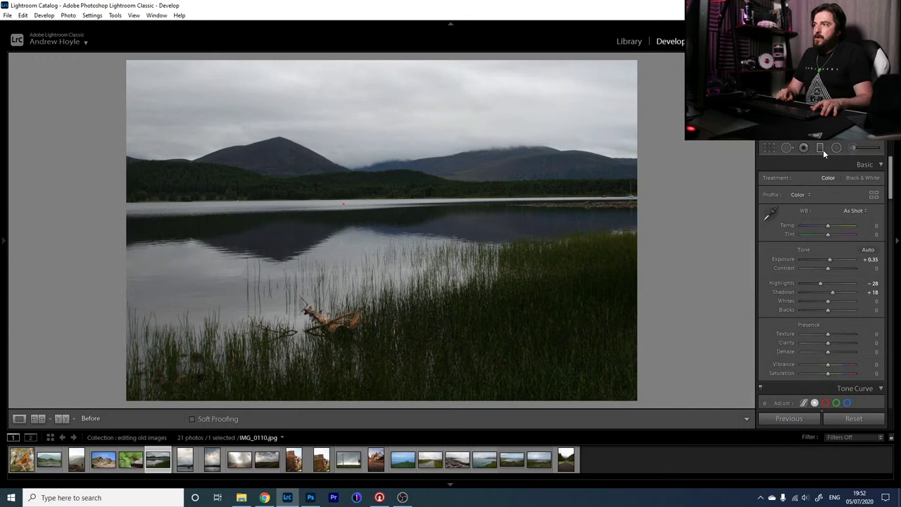
- Ease the sky gradient's exposure to -0.44 with more contrast, and raise Whites to +12
key("backslash")
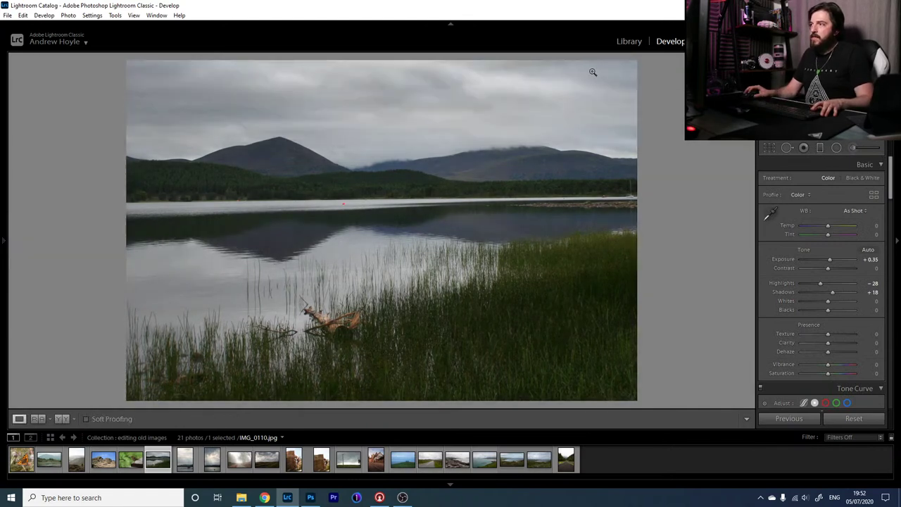
left_click(835, 149)
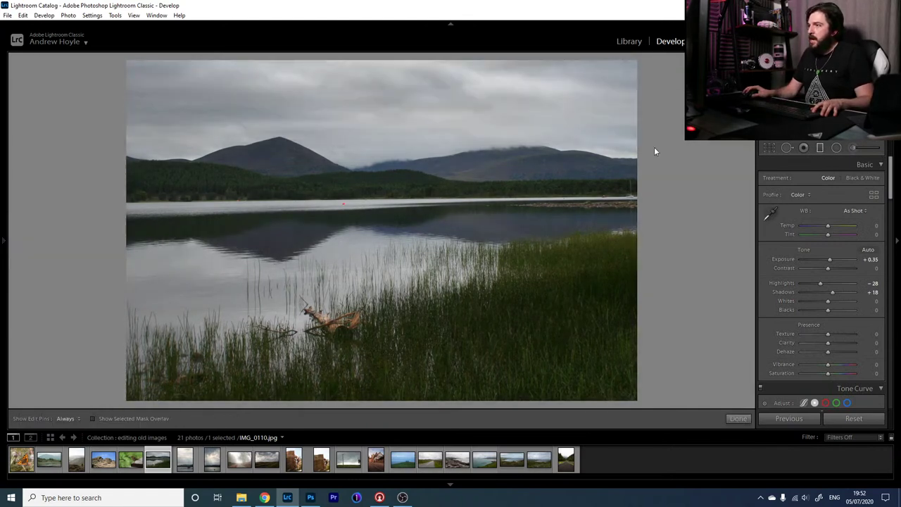
left_click(392, 137)
left_click_drag(815, 214, 846, 225)
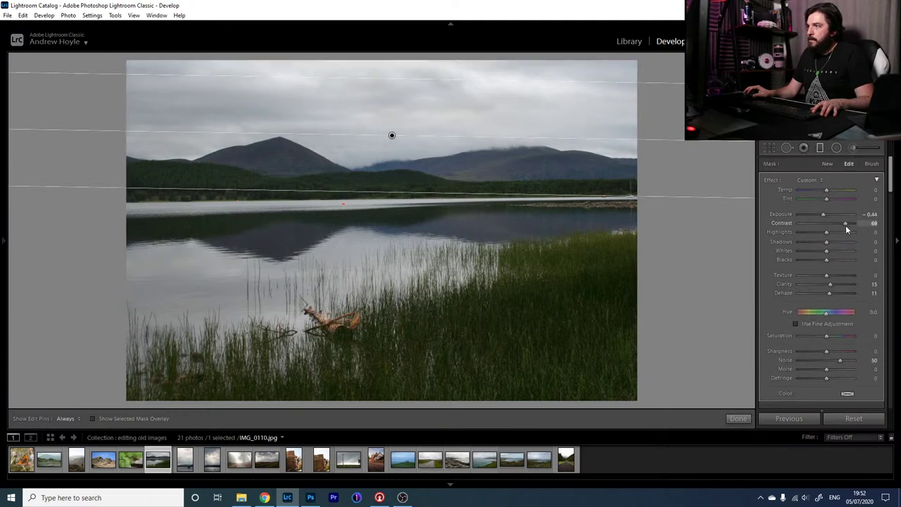
left_click(819, 147)
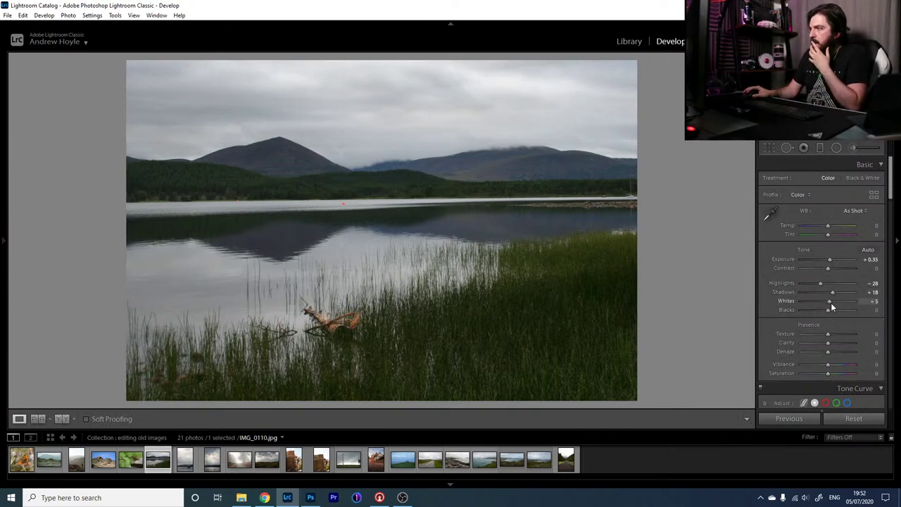
left_click_drag(830, 303, 833, 303)
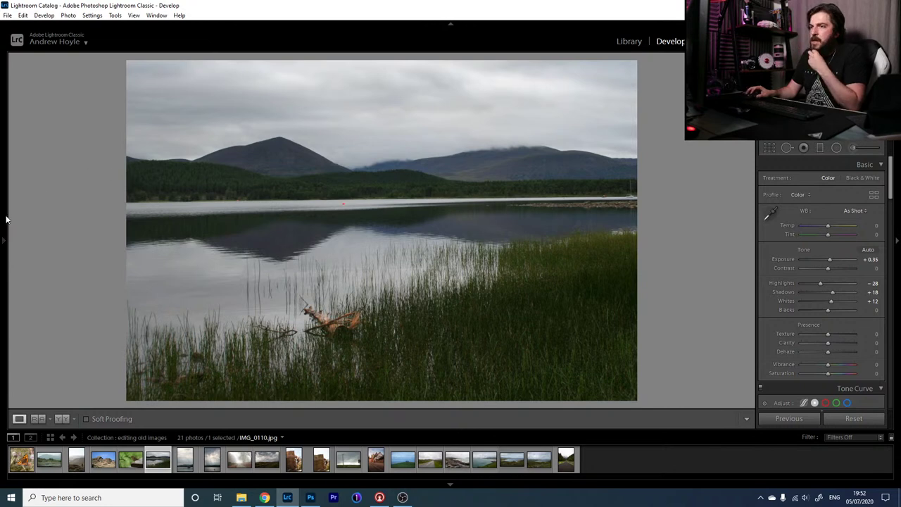
- Preview the Artistic profiles in the Profile Browser, then keep the Color profile
mouse_move(1, 244)
scroll(48, 233, "up", 3)
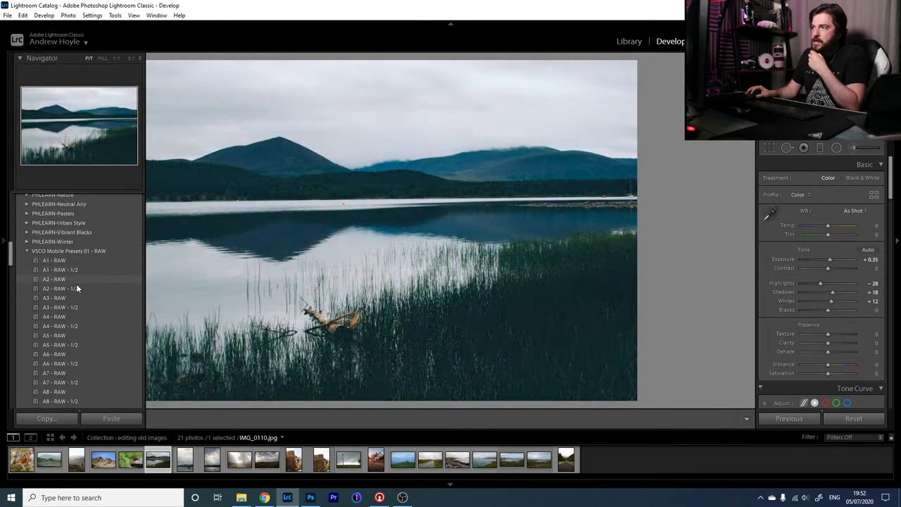
scroll(69, 330, "down", 3)
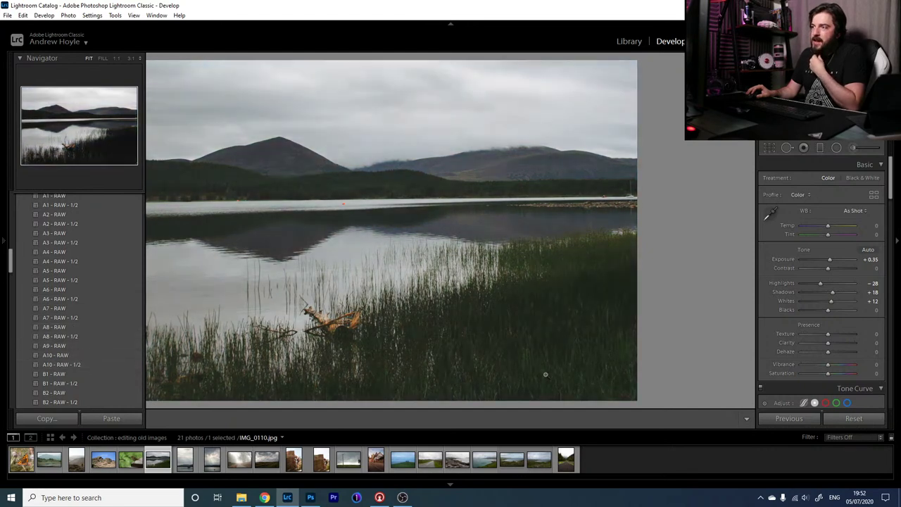
key("F7")
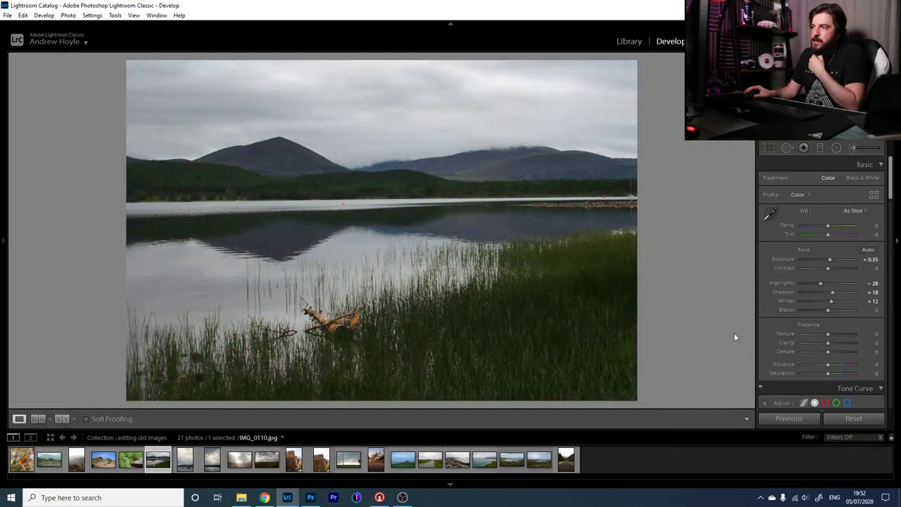
left_click(875, 197)
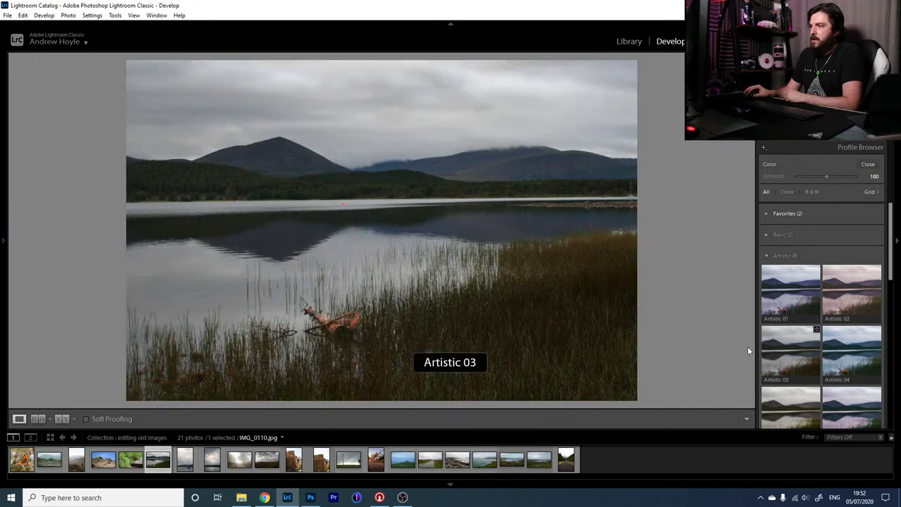
left_click(870, 166)
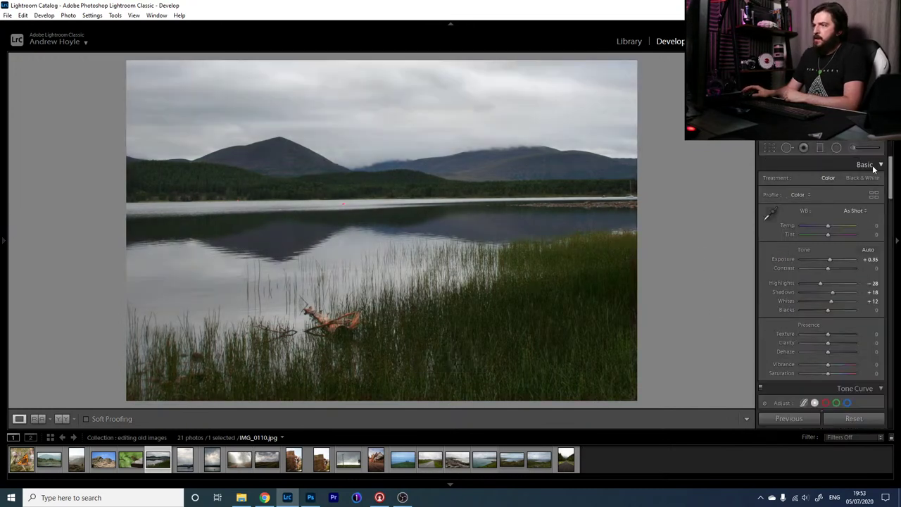
- Warm the white balance slightly to Temp +2, making it Custom
left_click_drag(829, 225, 831, 225)
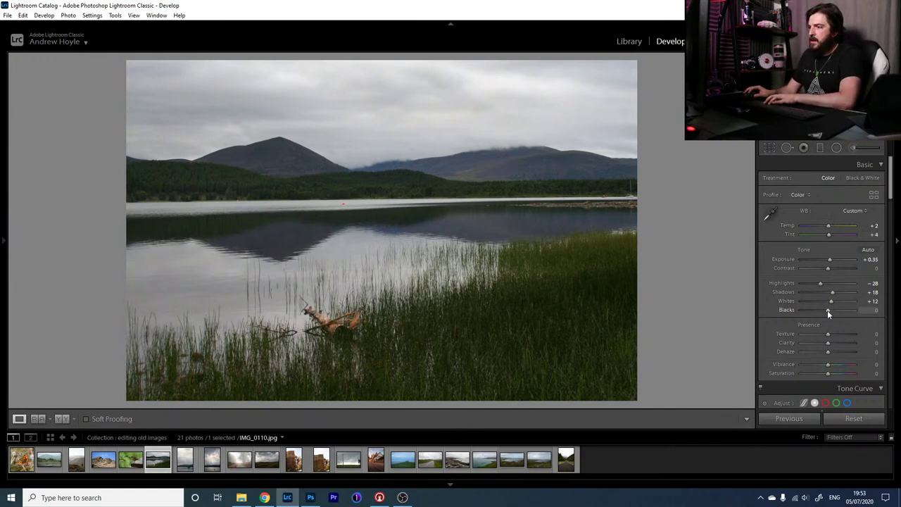
scroll(814, 343, "down", 5)
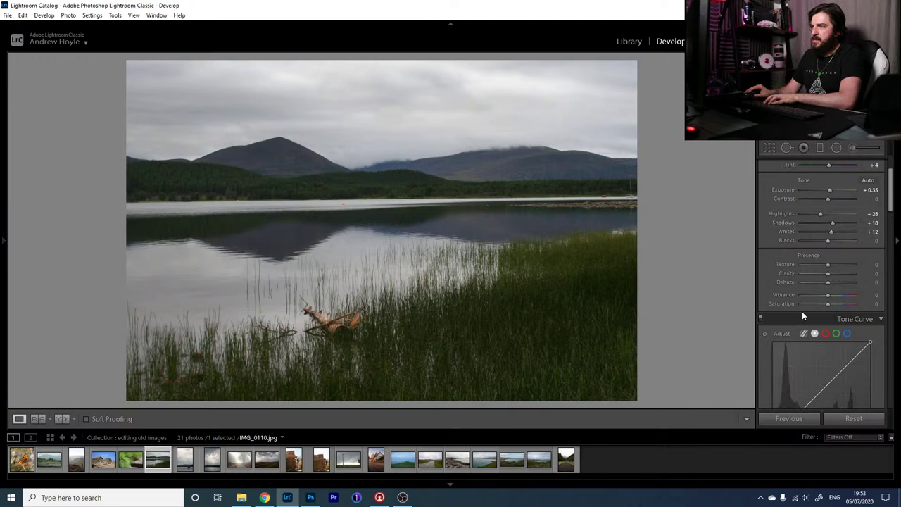
scroll(791, 328, "down", 2)
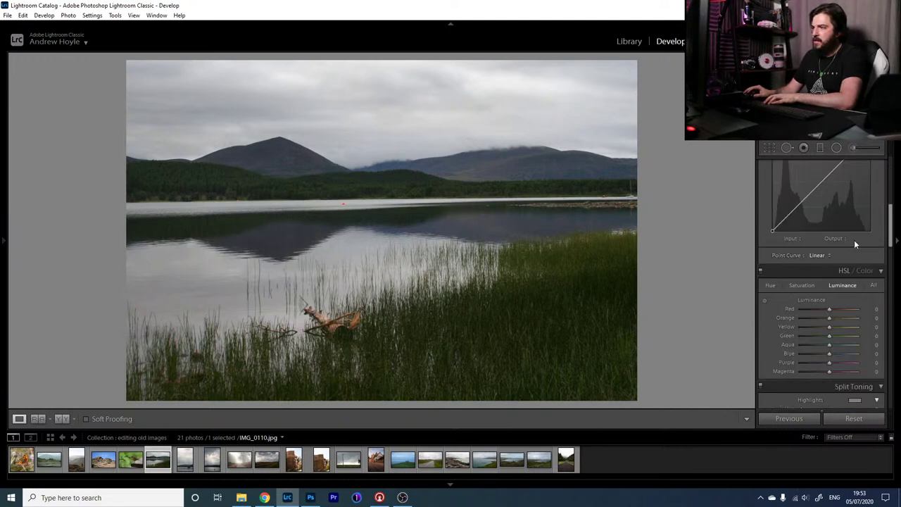
scroll(837, 181, "up", 10)
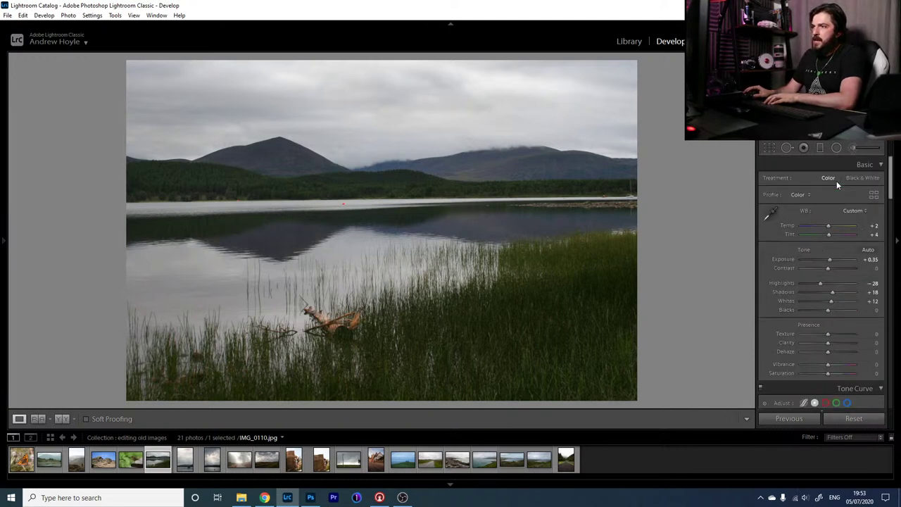
- Paint a +0.38 exposure adjustment brush over the foreground reeds and grass
left_click(854, 148)
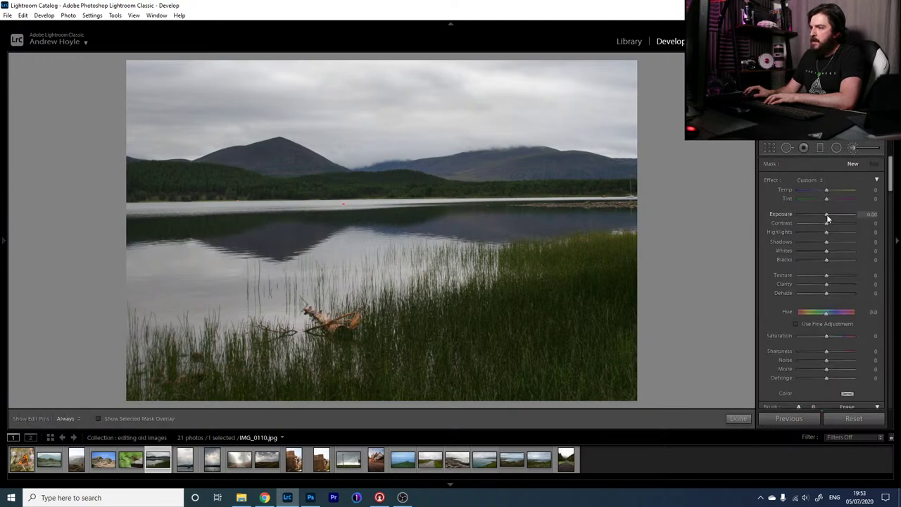
left_click_drag(830, 219, 831, 219)
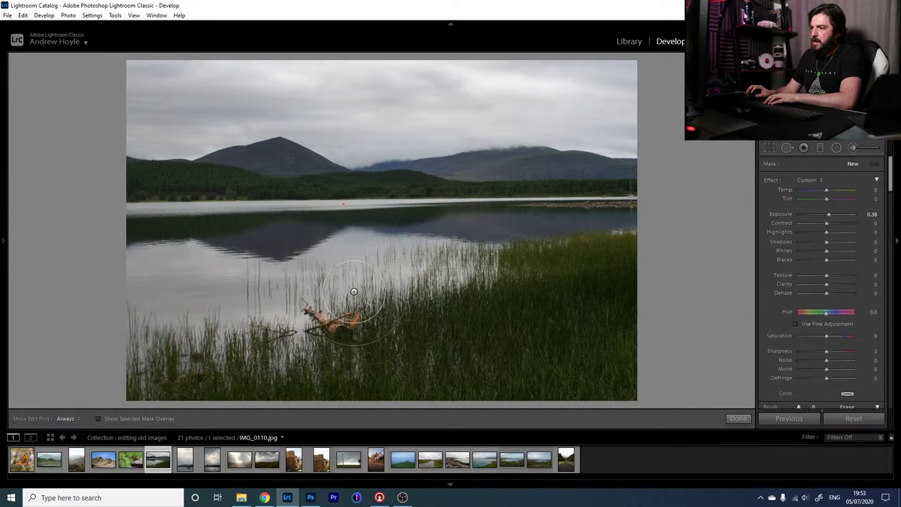
key("h")
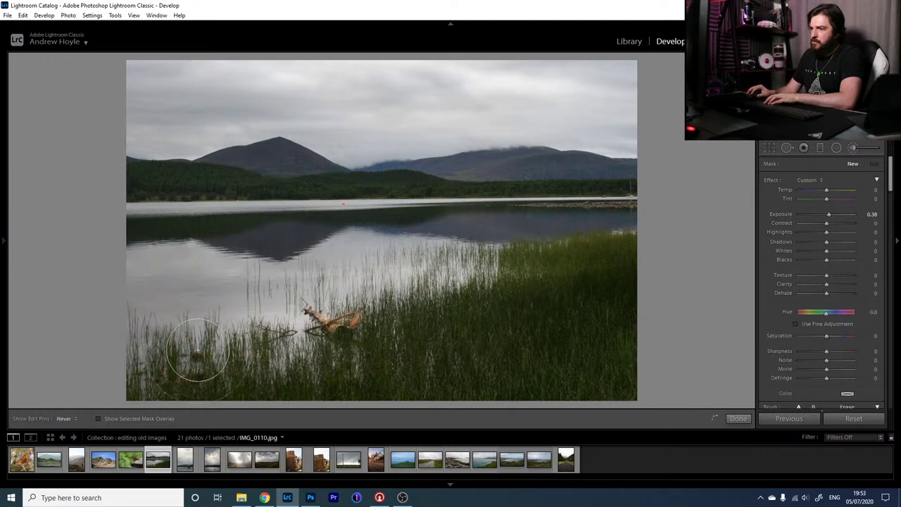
key("h")
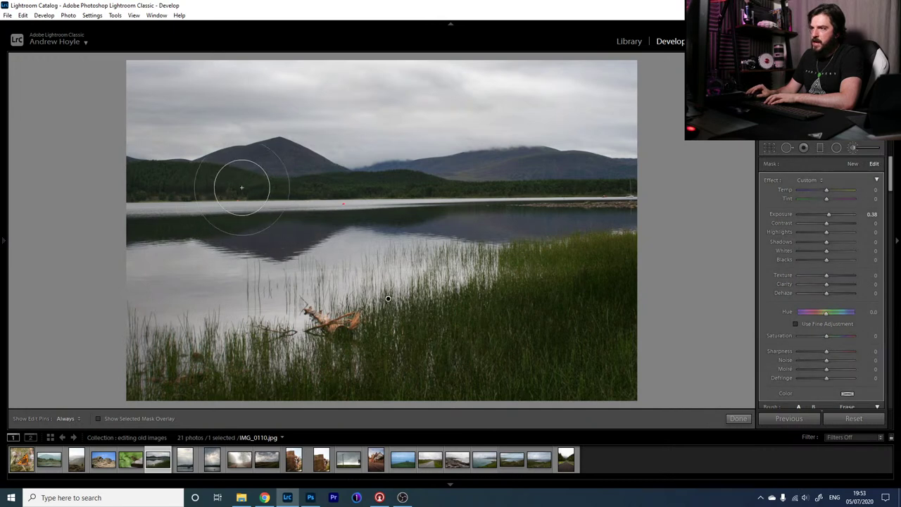
key("h")
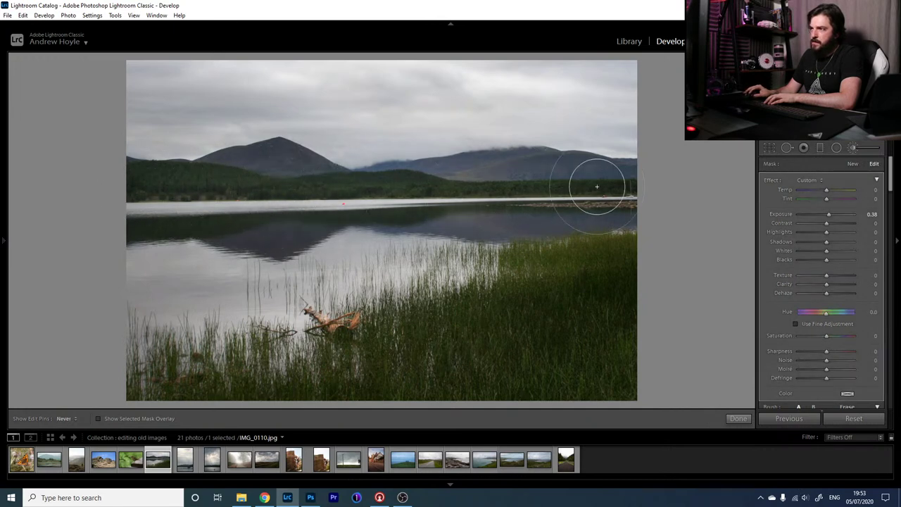
key("h")
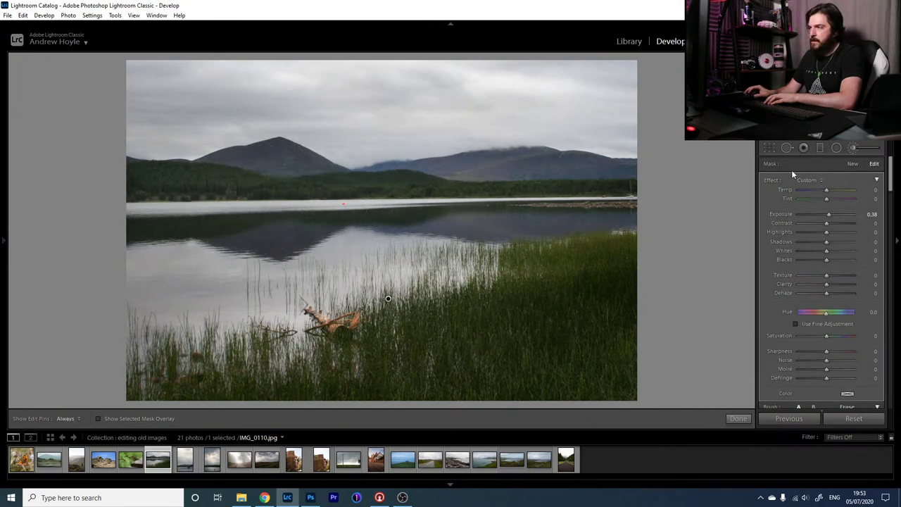
left_click(853, 148)
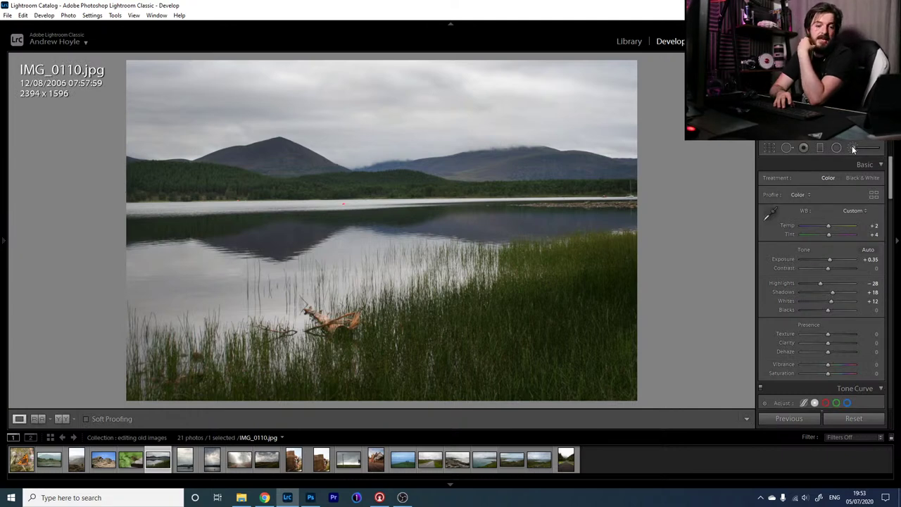
- Compare the edit against the original with Before/After, then bring up the HSL Hue controls
key("i")
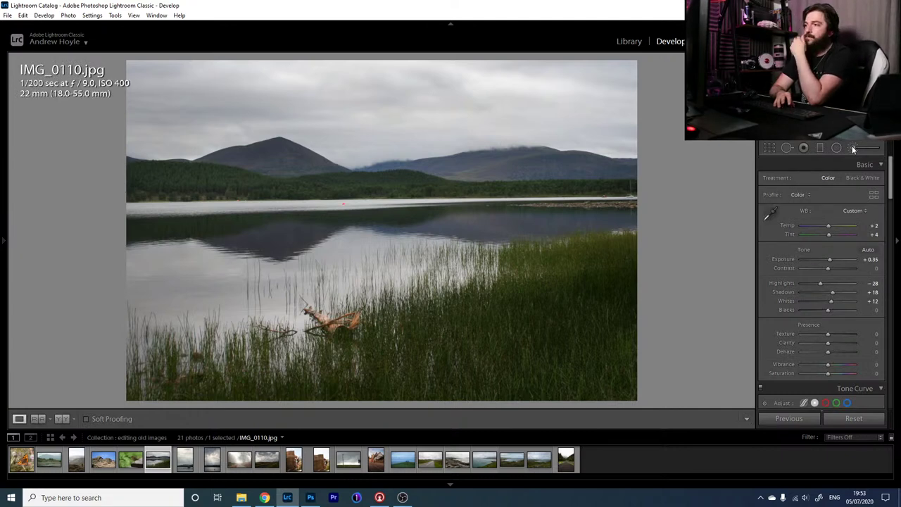
key("i")
key("backslash")
key("backslash")
key("backslash")
key("backslash")
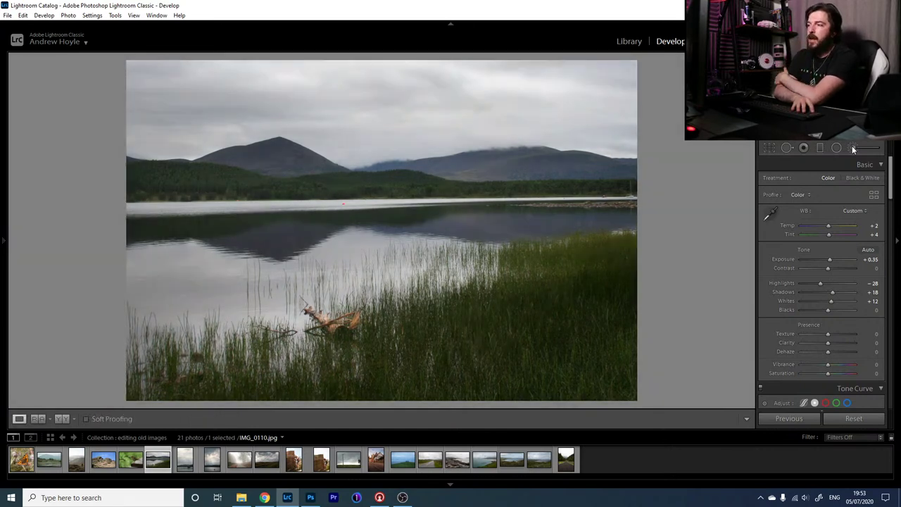
key("backslash")
key("backslash")
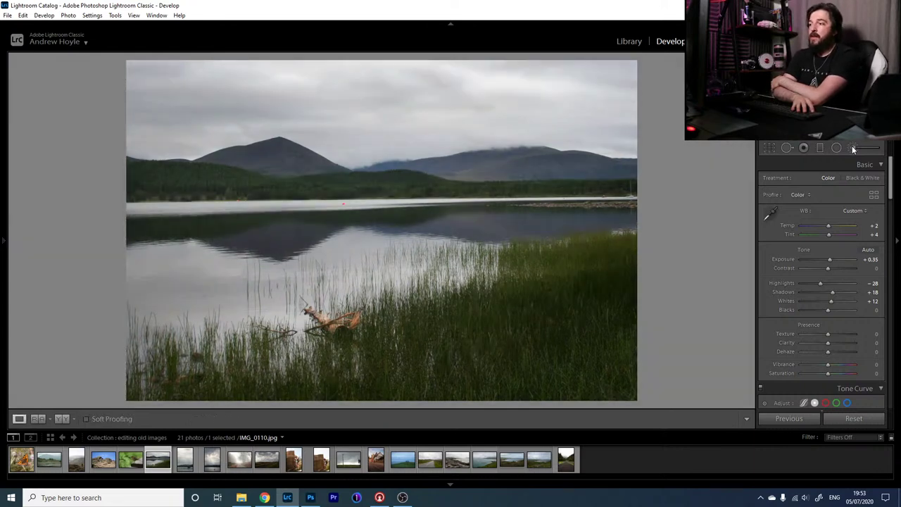
key("backslash")
key("backslash")
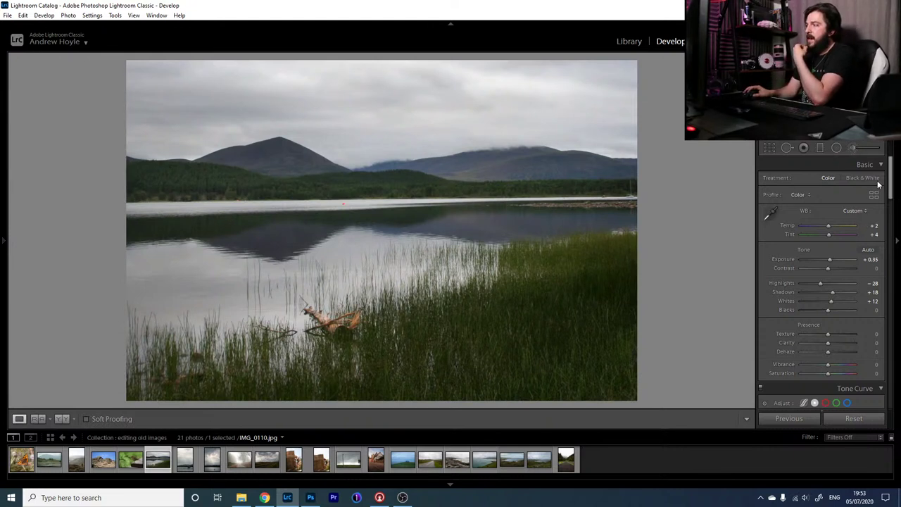
left_click_drag(891, 185, 891, 235)
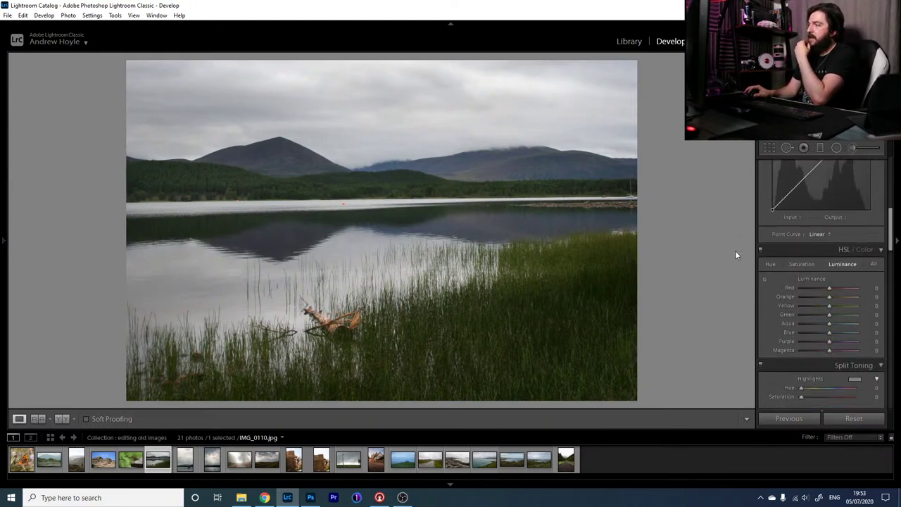
left_click(772, 264)
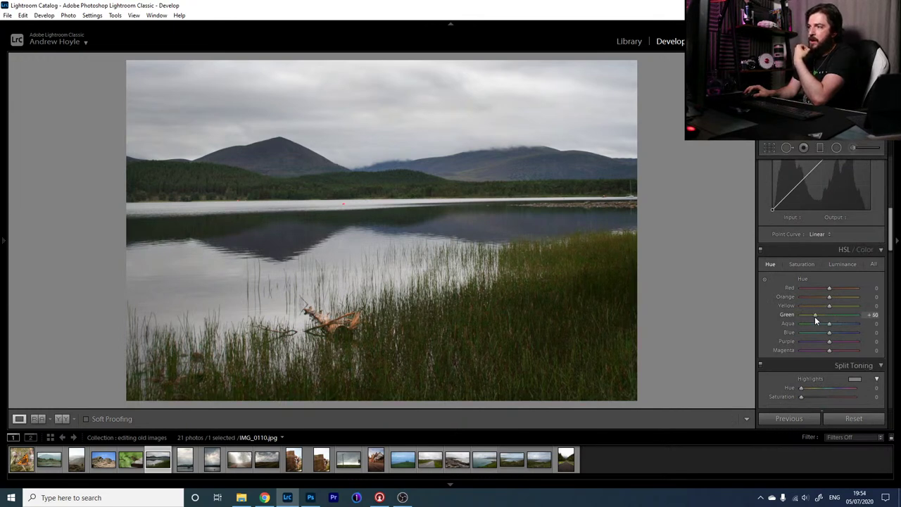
- Set Green hue +15 and Yellow hue -32, then darken Orange luminance and brighten Green
mouse_move(815, 316)
left_mouse_down()
mouse_move(786, 315)
mouse_move(823, 314)
left_mouse_up()
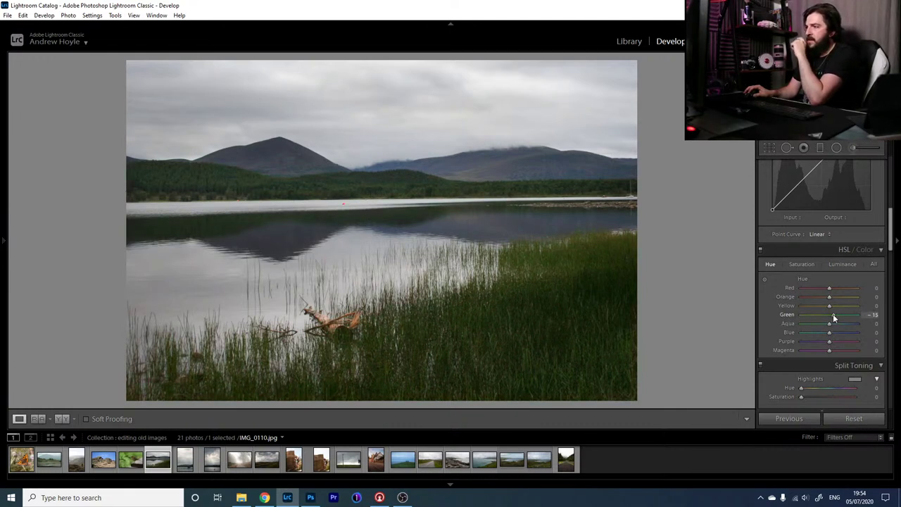
mouse_move(829, 306)
left_mouse_down()
mouse_move(778, 314)
mouse_move(845, 320)
mouse_move(822, 326)
mouse_move(816, 300)
mouse_move(792, 302)
mouse_move(856, 301)
mouse_move(835, 302)
left_mouse_up()
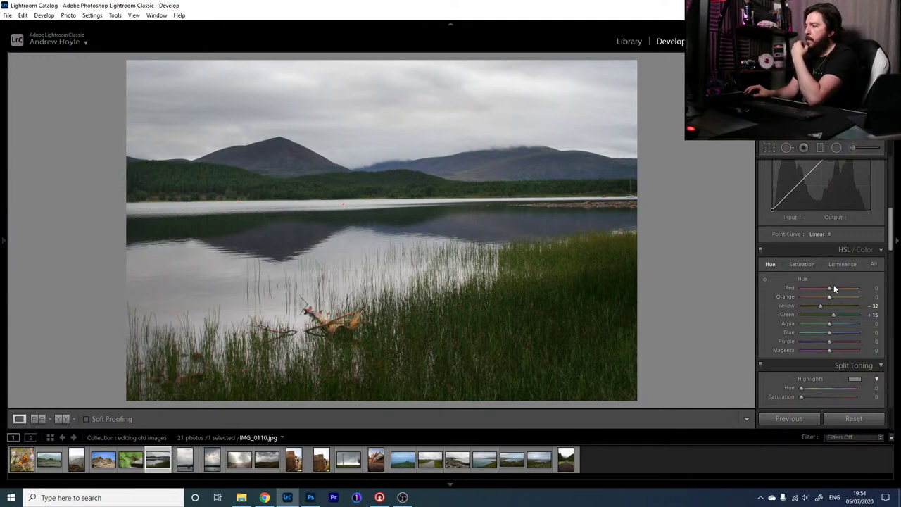
left_click(838, 265)
left_click_drag(828, 296, 817, 299)
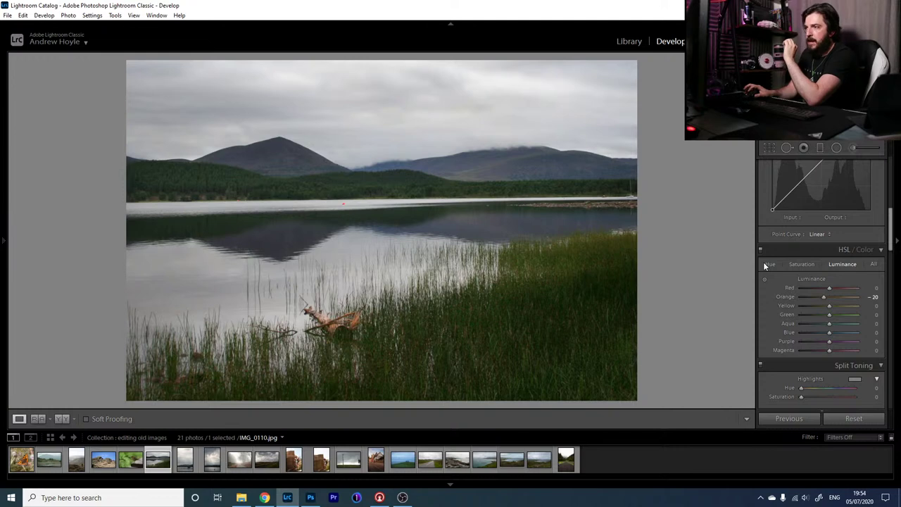
left_click_drag(830, 314, 800, 334)
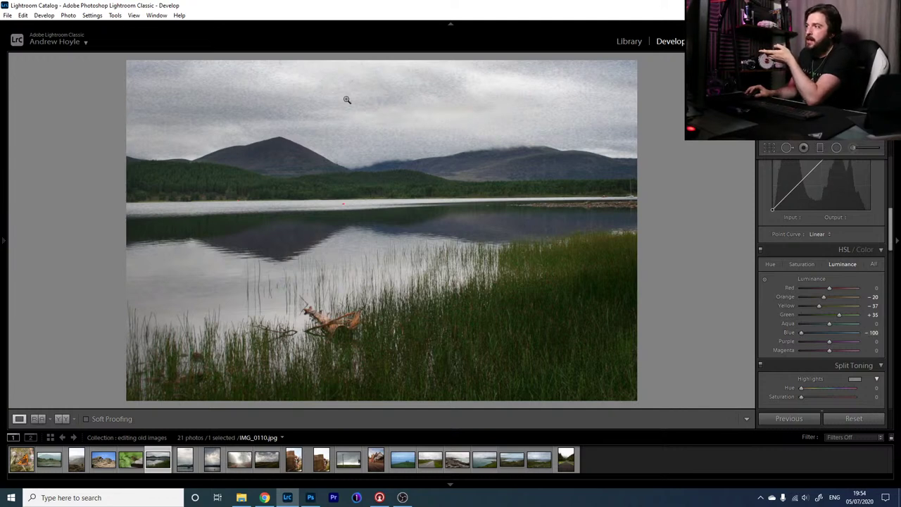
- Bring Blue luminance back near zero and push the Purple hue to -100
mouse_move(813, 330)
left_mouse_down()
mouse_move(859, 331)
mouse_move(828, 332)
left_mouse_up()
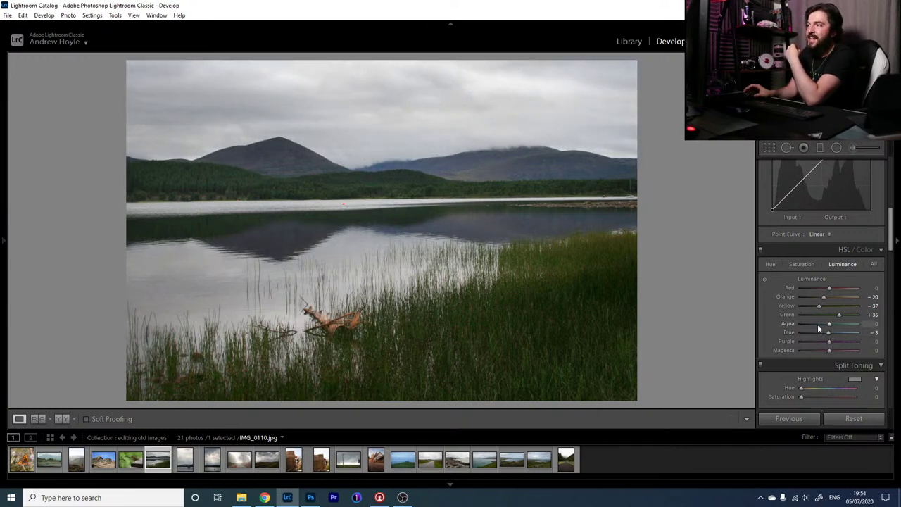
left_click(770, 264)
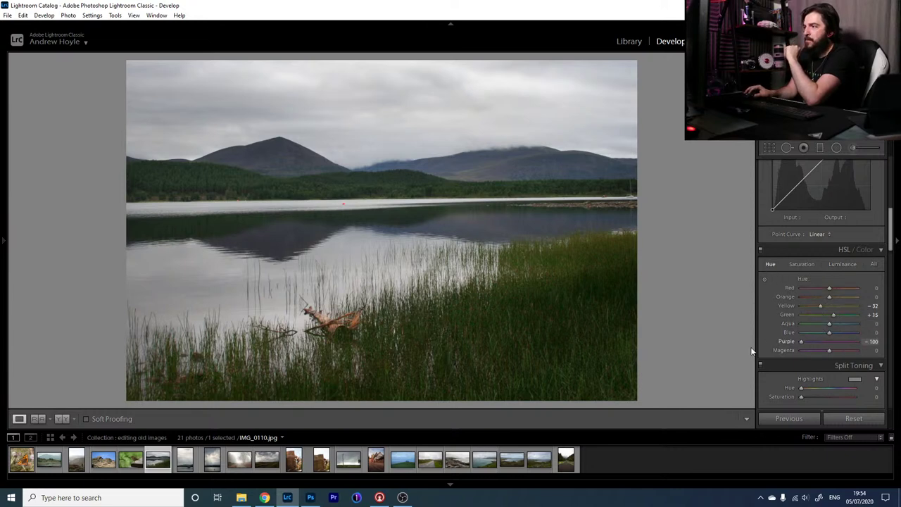
left_click_drag(801, 341, 848, 341)
left_click_drag(845, 384, 778, 388)
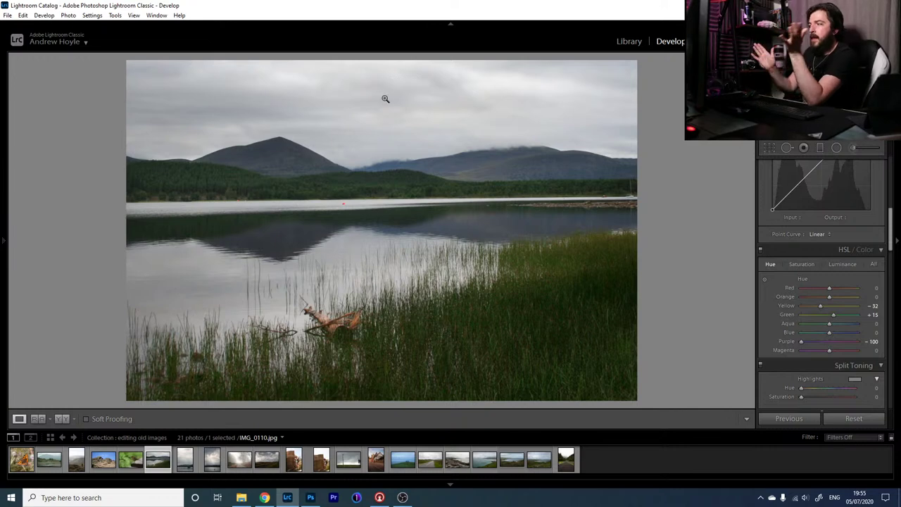
- Zoomed in, drag the HSL Magenta hue to -100 to match Purple, then return to the fitted view
left_click(264, 154)
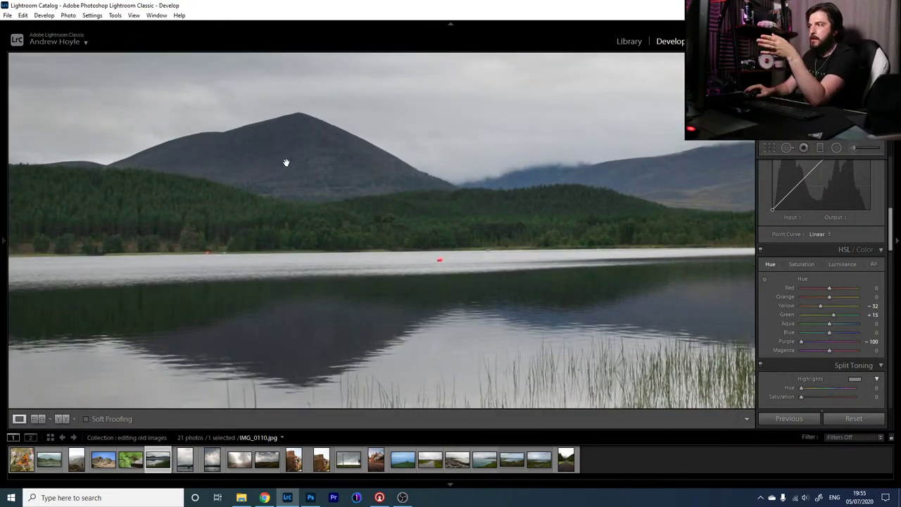
left_click_drag(810, 350, 768, 350)
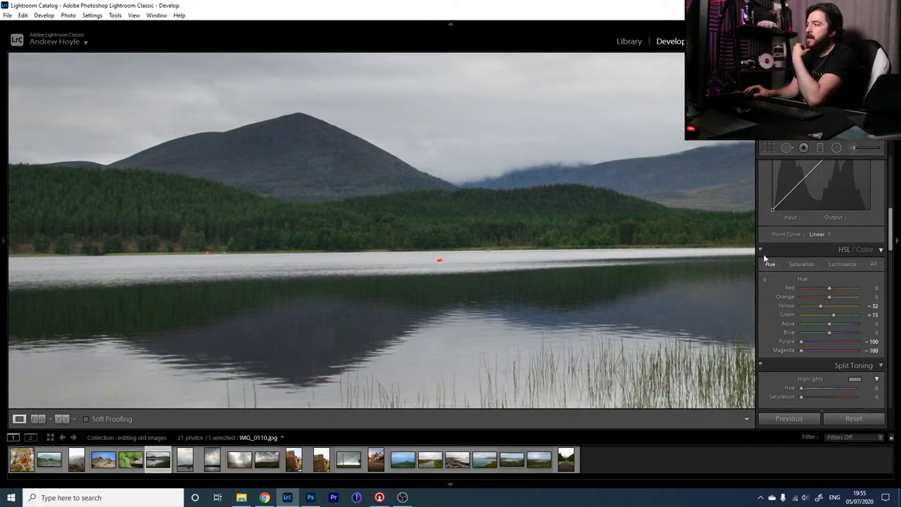
left_click(408, 165)
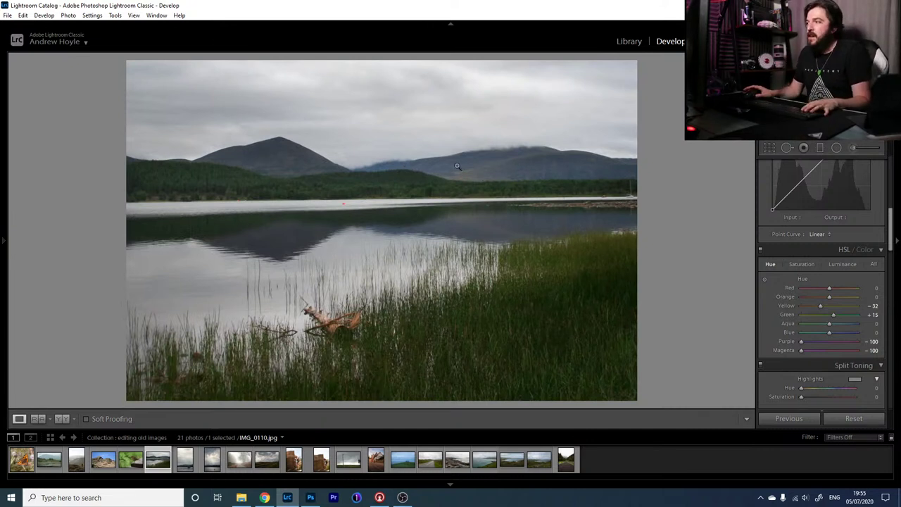
- Heal the red buoy on the water and a speck on the far-right shoreline
left_click(344, 207)
left_click(788, 148)
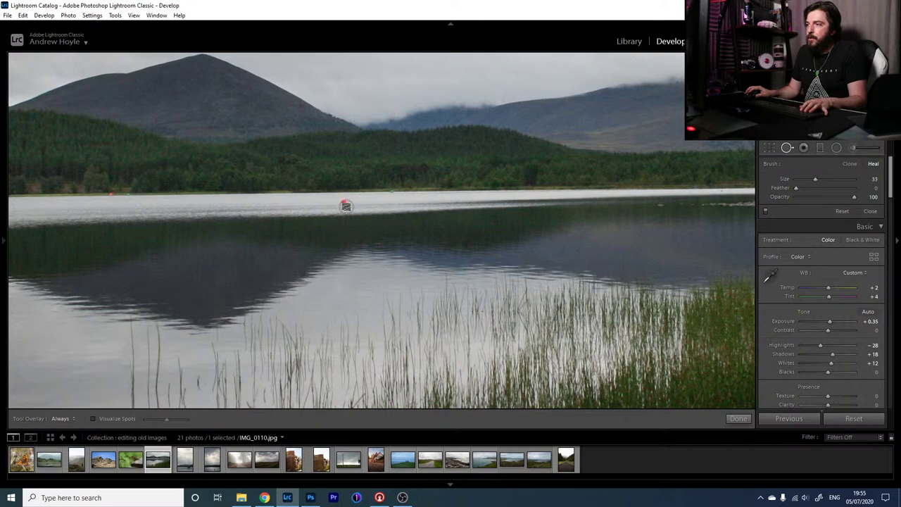
left_click(343, 203)
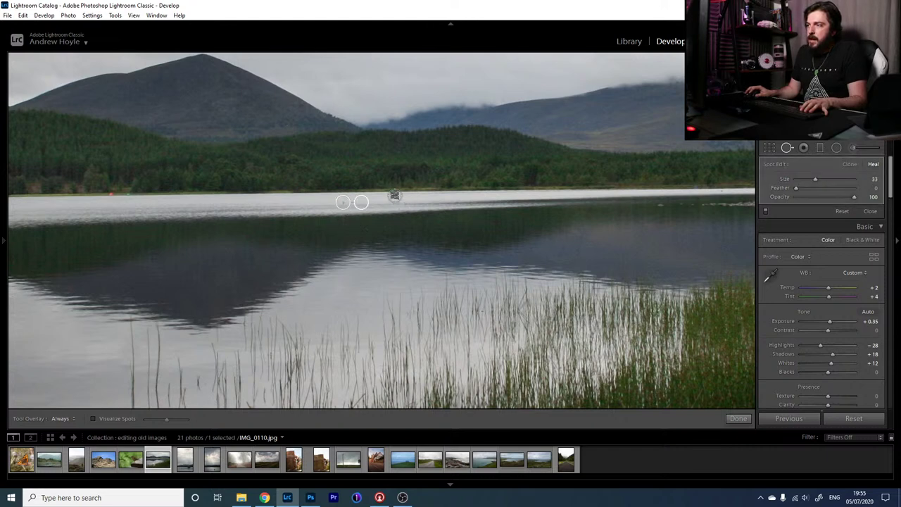
left_click(662, 205)
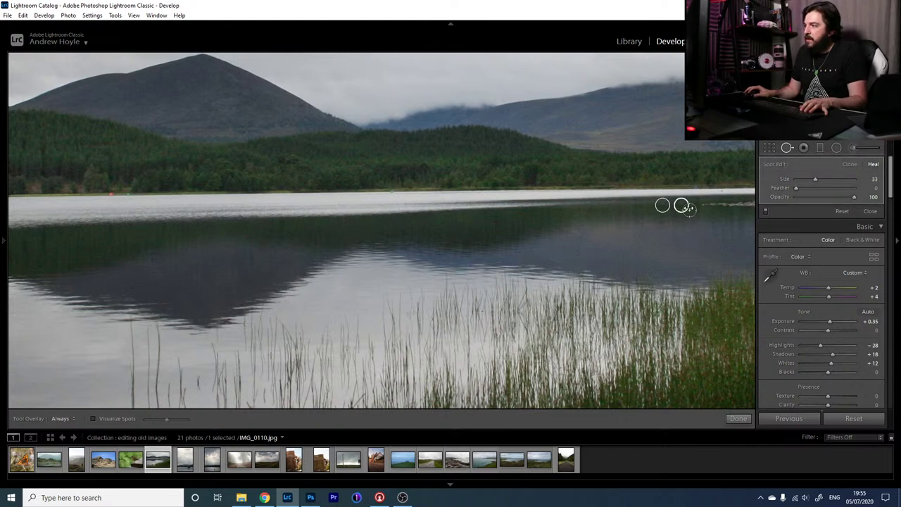
key("ctrl+z")
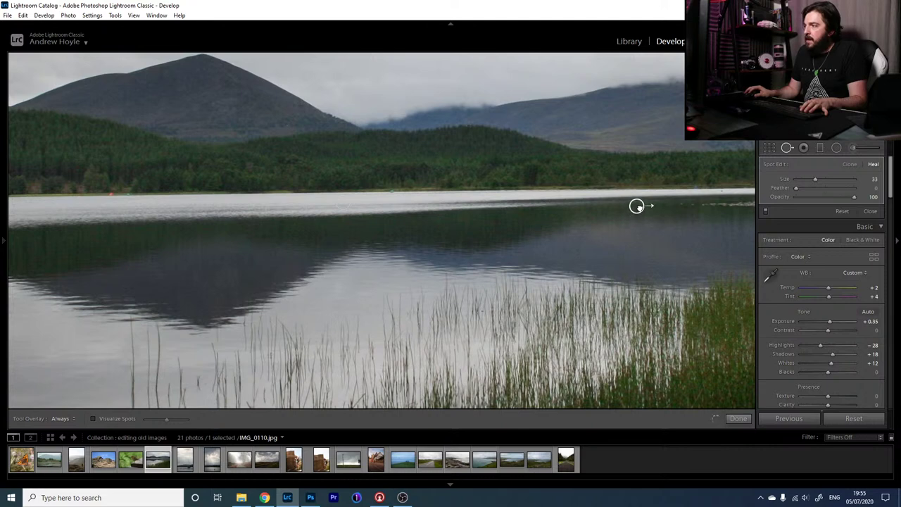
left_click(639, 206)
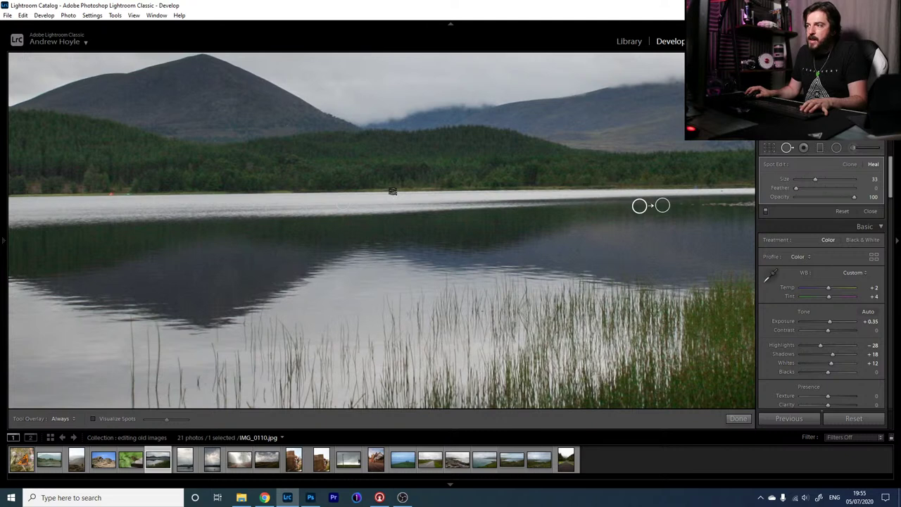
left_click(392, 191)
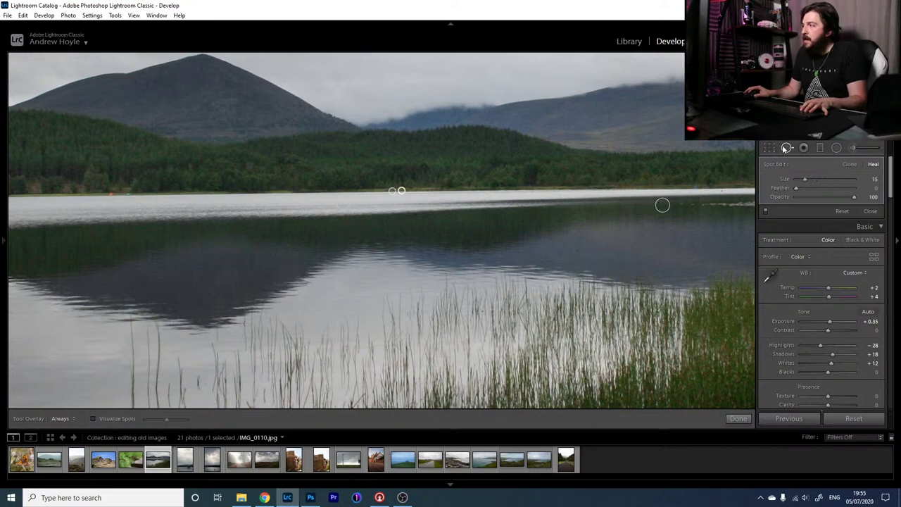
key("q")
left_click(327, 225)
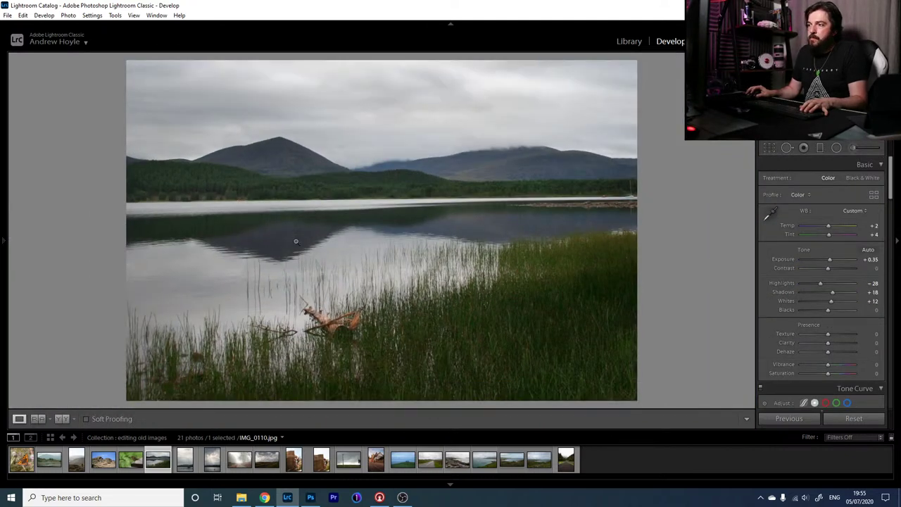
- Heal a small speck on the left waterline
left_click(255, 197)
left_click(418, 341)
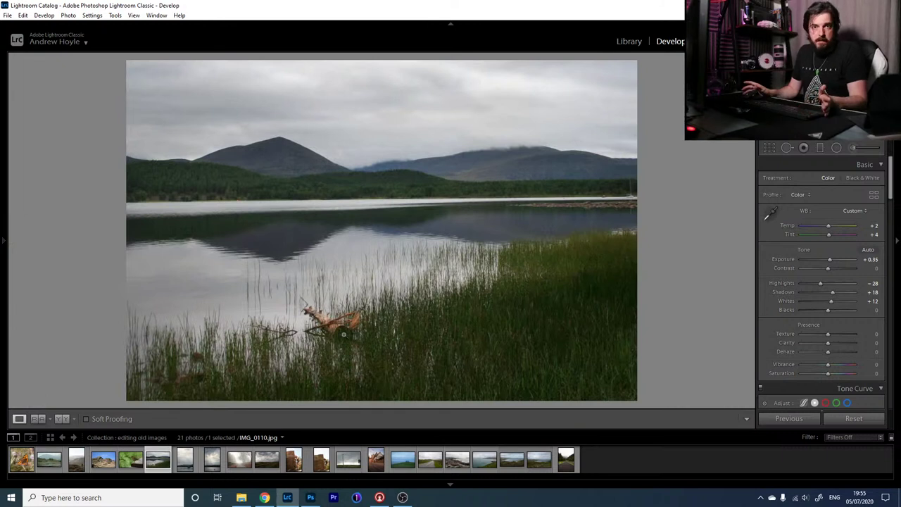
left_click(234, 203)
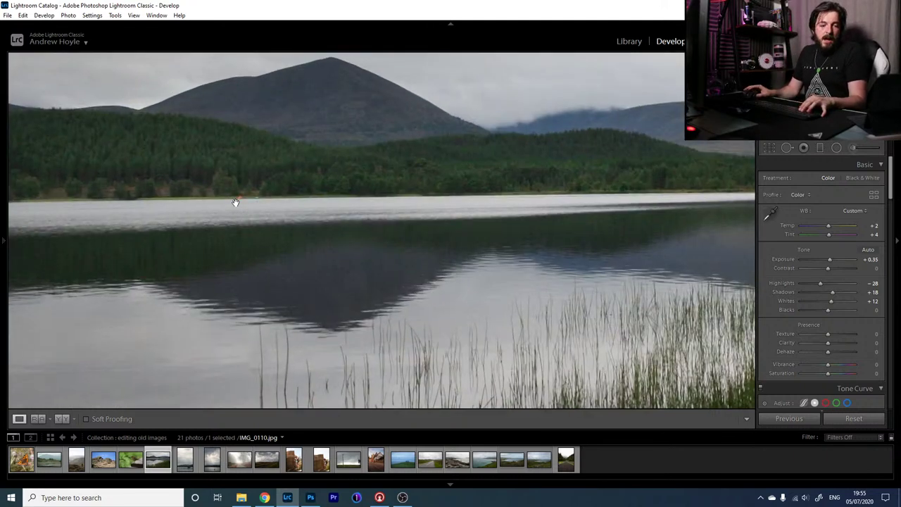
left_click(786, 147)
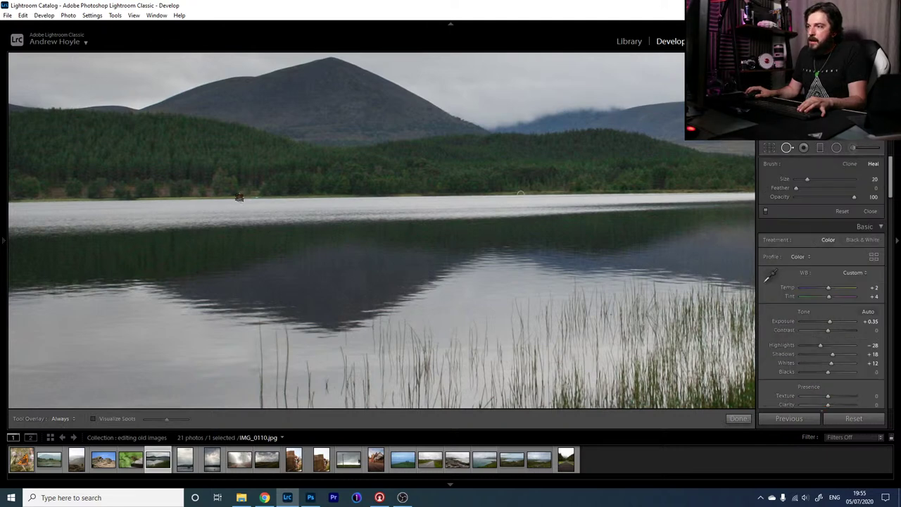
left_click(256, 198)
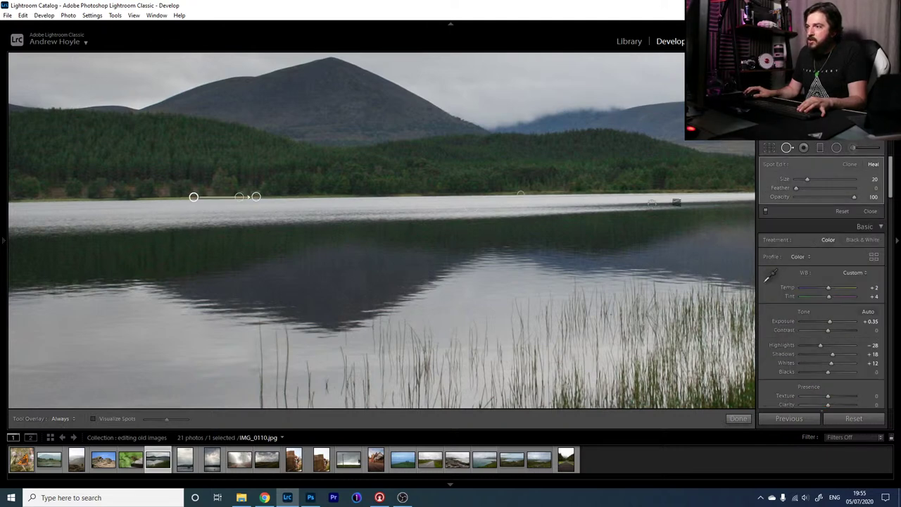
key("q")
left_click(568, 221)
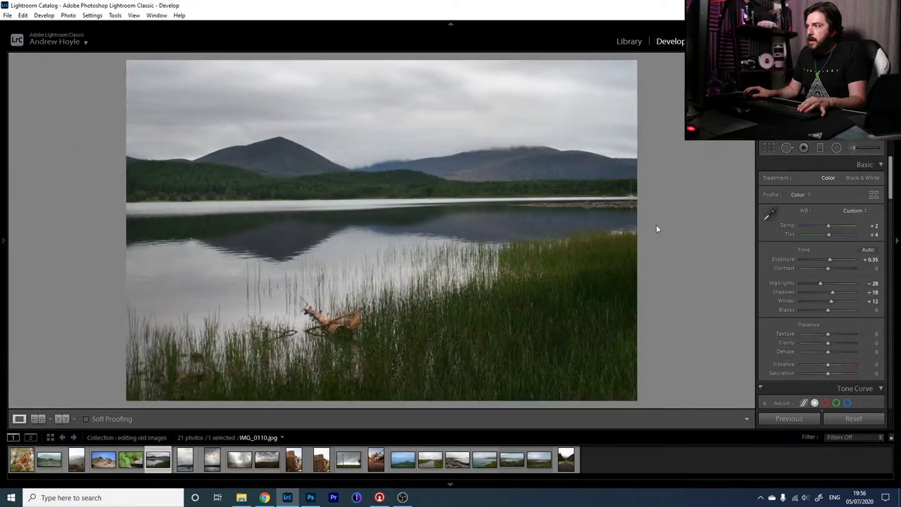
- Heal the white boat on the right-hand waterline, then compare with healing hidden and close the tool
left_click(610, 199)
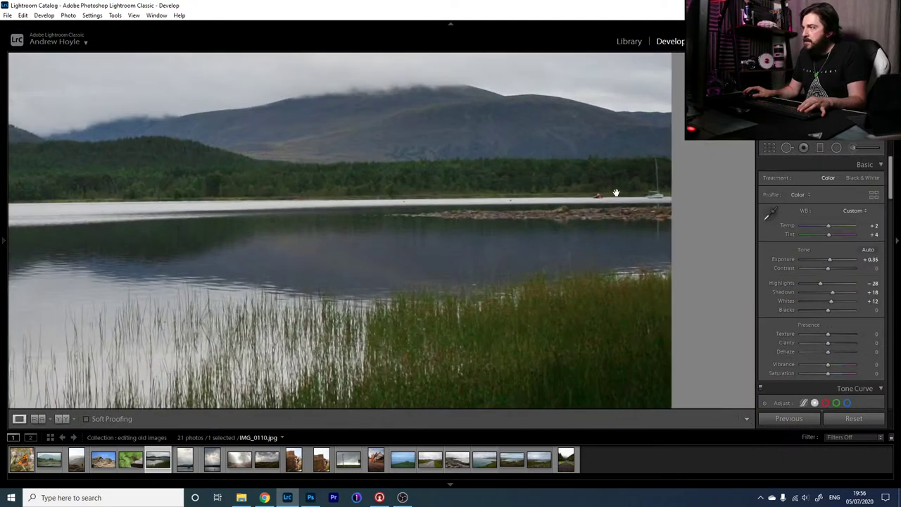
left_click(785, 147)
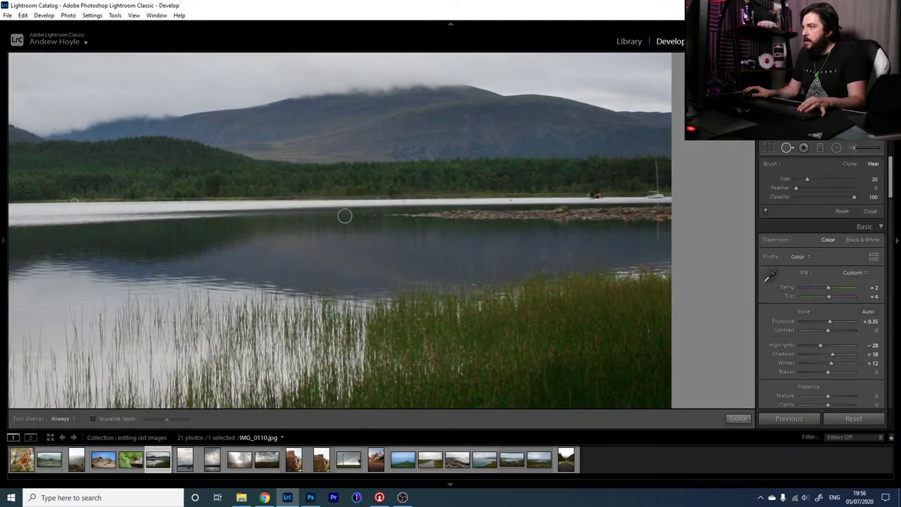
left_click(595, 196)
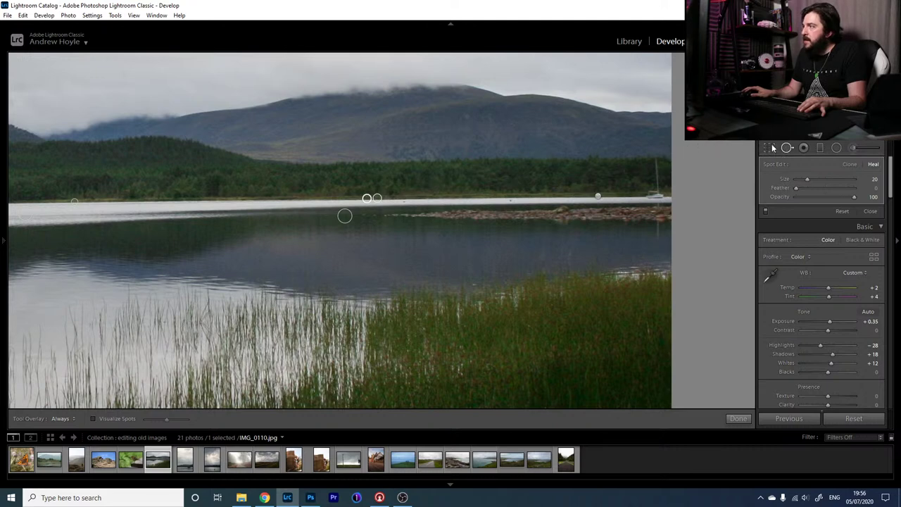
key("q")
left_click(376, 269)
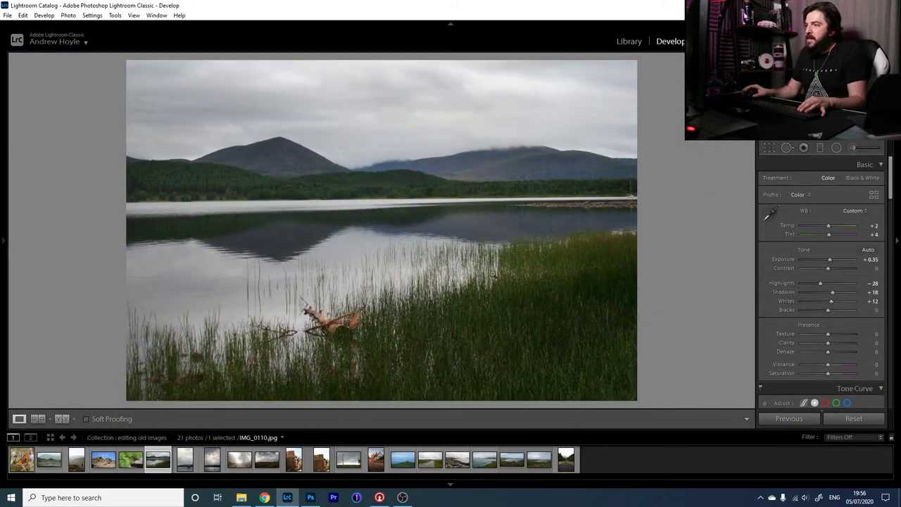
left_click(788, 148)
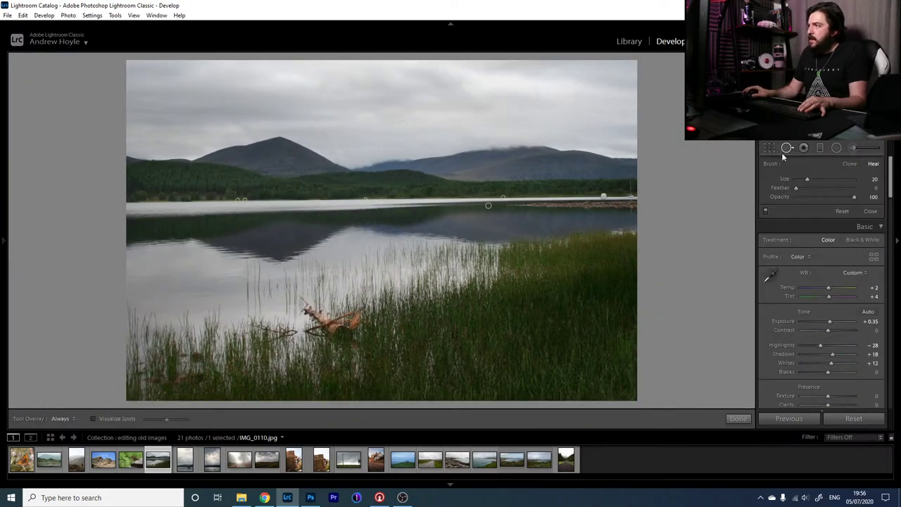
left_click(767, 213)
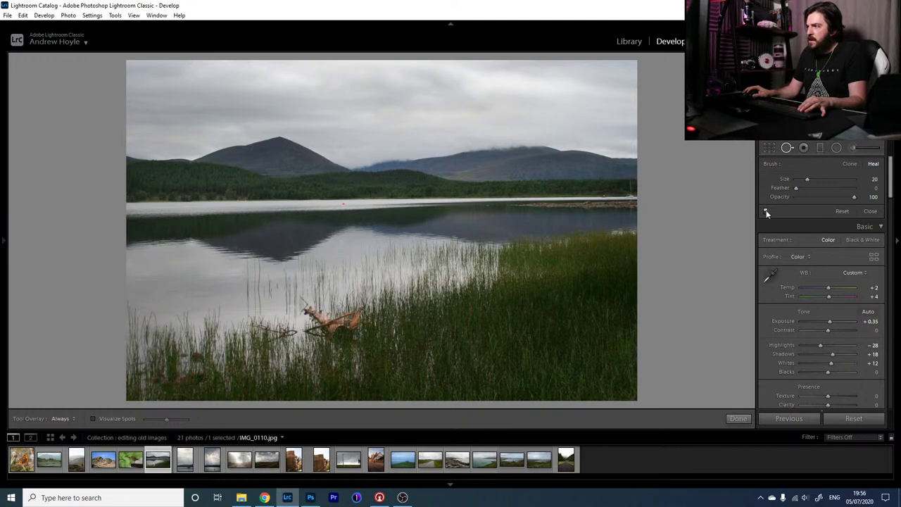
left_click(787, 148)
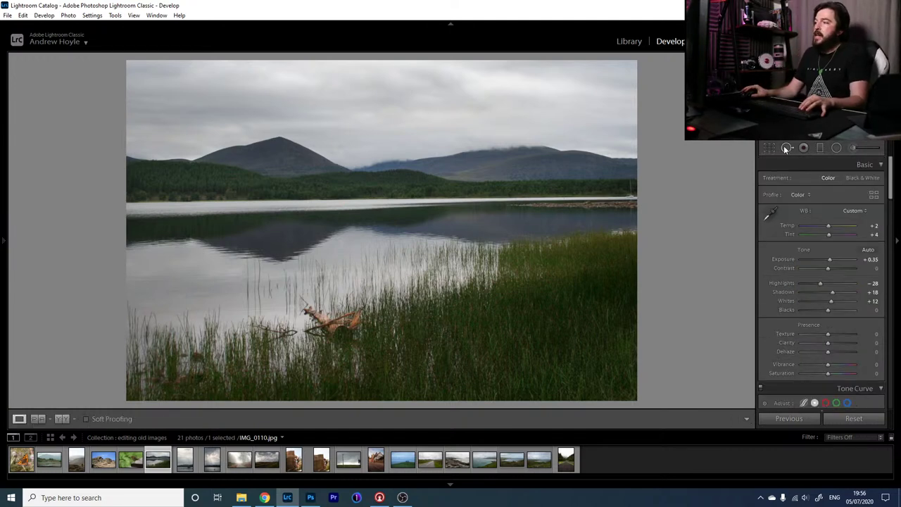
- In Calibration, set the Blue Primary hue to −39 and saturation to −86
left_click_drag(889, 191, 888, 395)
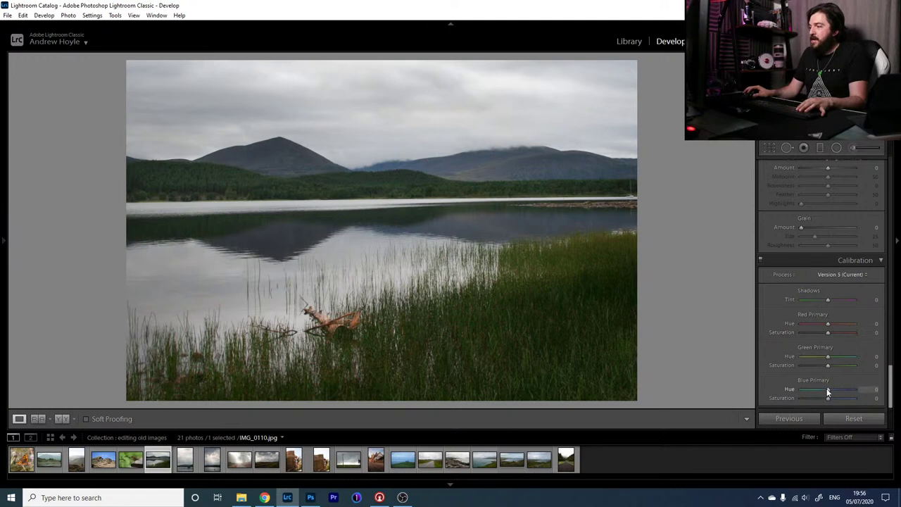
mouse_move(828, 388)
left_mouse_down()
mouse_move(798, 395)
mouse_move(823, 398)
left_mouse_up()
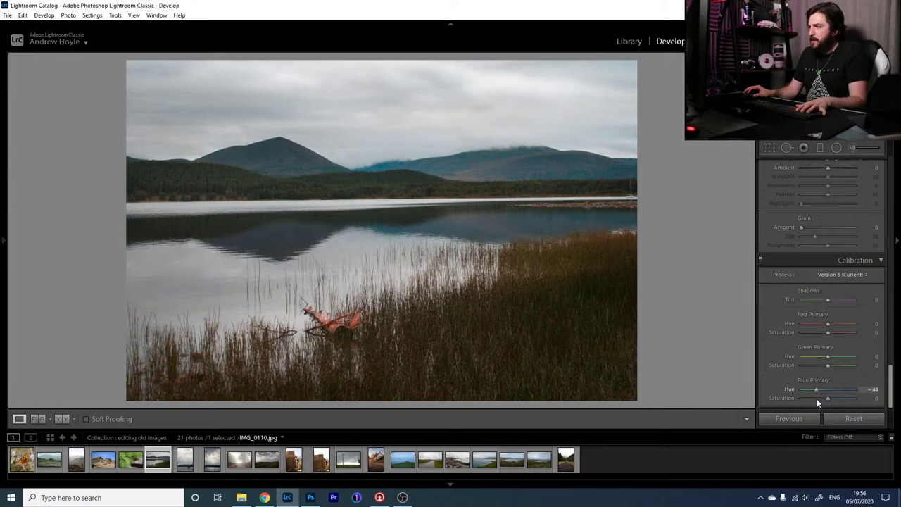
mouse_move(819, 398)
left_mouse_down()
mouse_move(827, 396)
mouse_move(804, 401)
left_mouse_up()
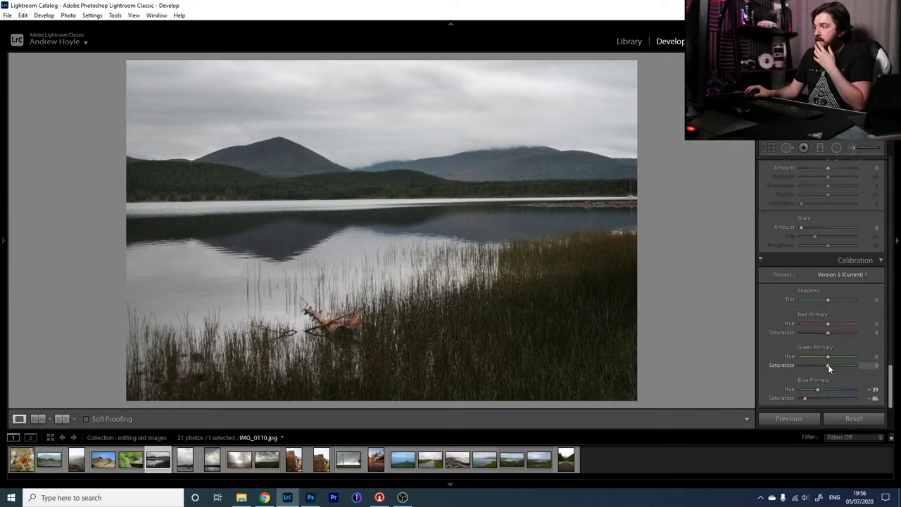
- Set the Green Primary hue to −40 and the Red Primary hue +25, saturation +4
left_click_drag(820, 355, 834, 357)
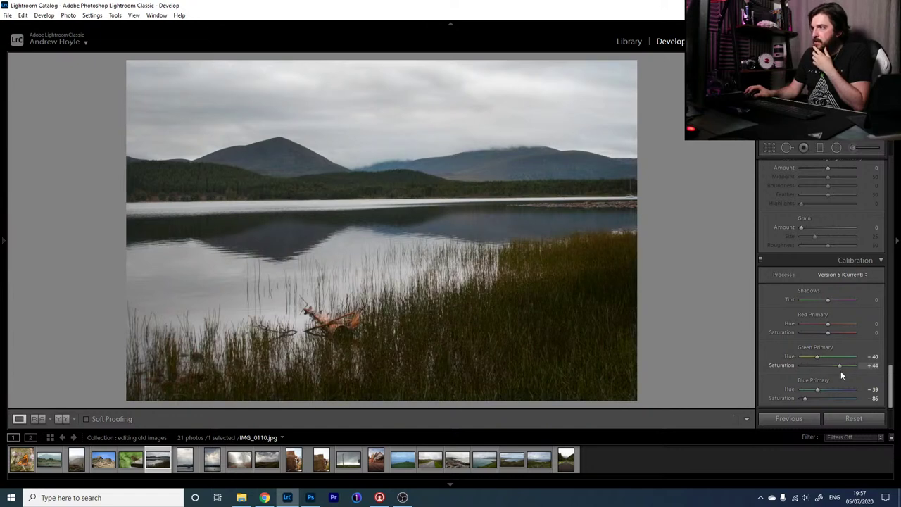
mouse_move(828, 324)
left_mouse_down()
mouse_move(820, 324)
mouse_move(830, 334)
mouse_move(816, 335)
left_mouse_up()
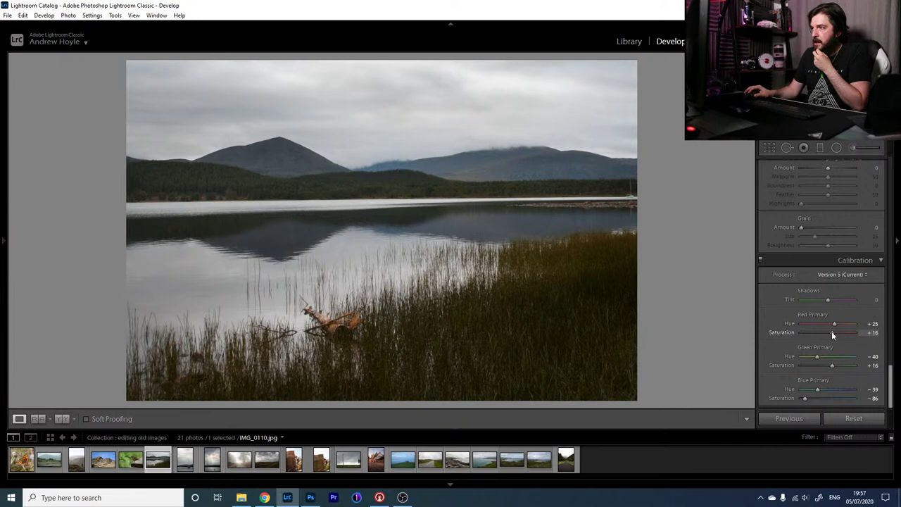
left_click_drag(828, 334, 829, 333)
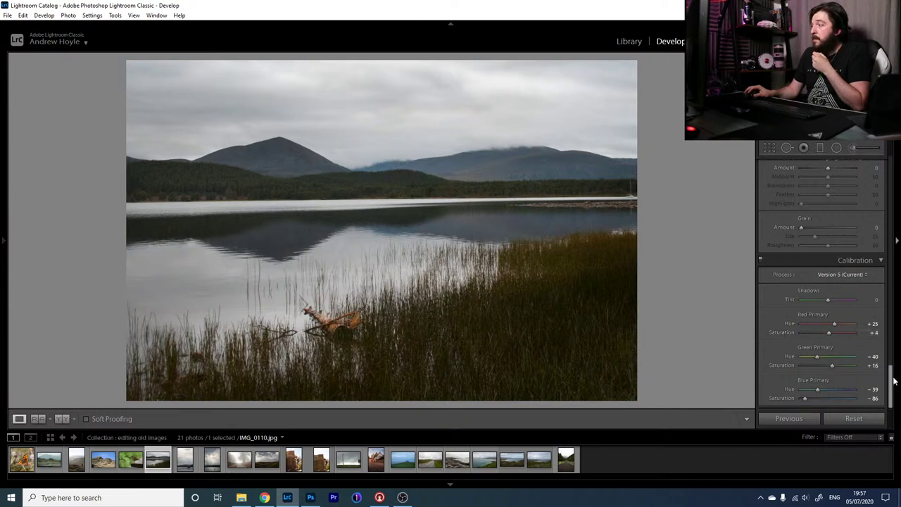
left_click_drag(893, 376, 891, 163)
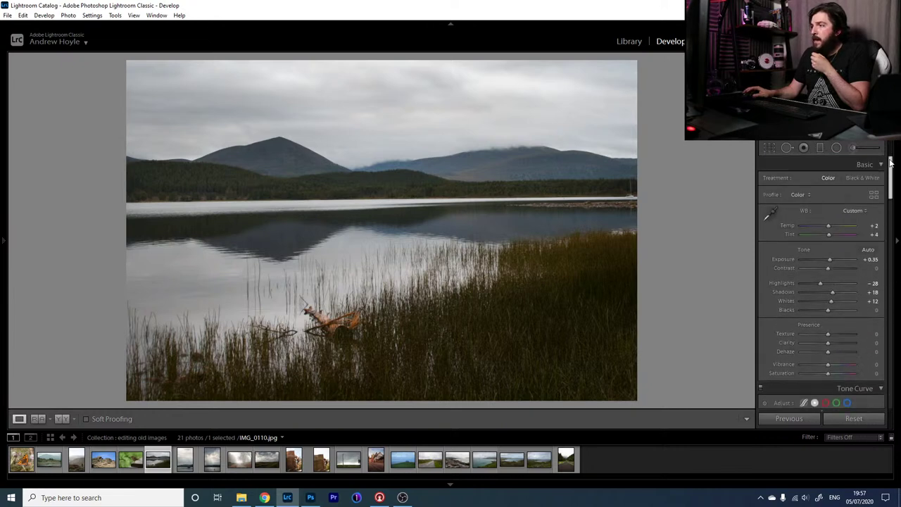
- Compare against the Before view, then bring up the left-panel Presets list to preview looks
key("backslash")
key("backslash")
key("backslash")
key("backslash")
key("backslash")
key("backslash")
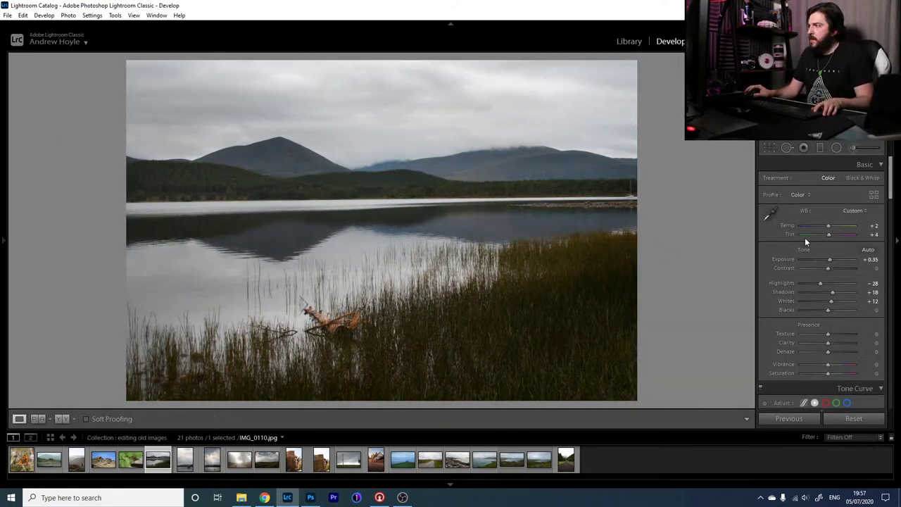
mouse_move(1, 246)
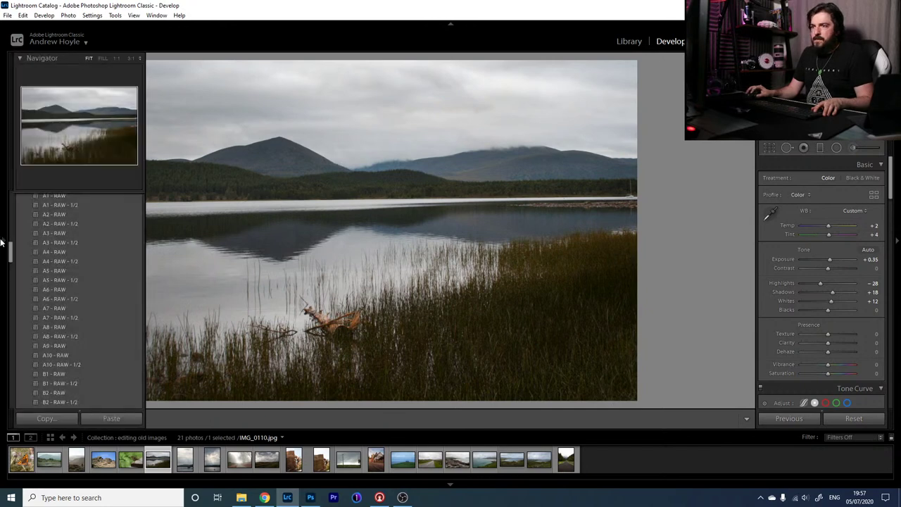
scroll(82, 226, "up", 5)
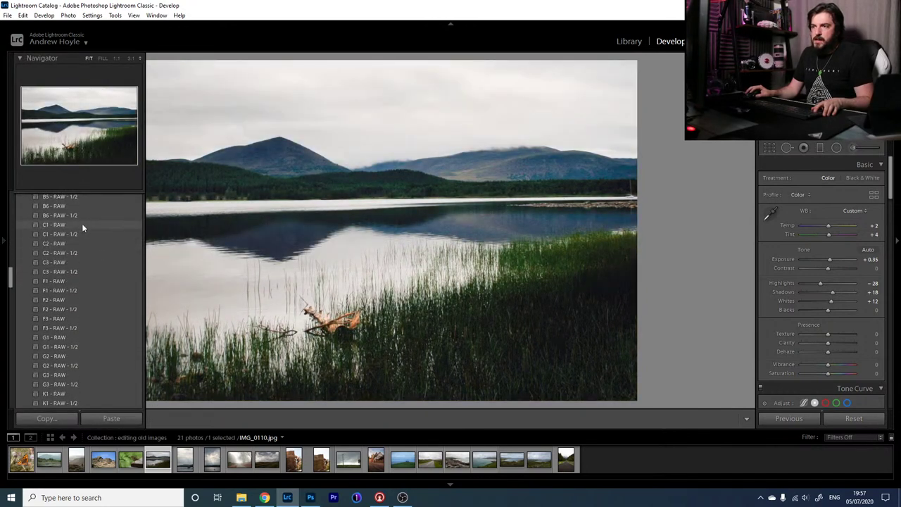
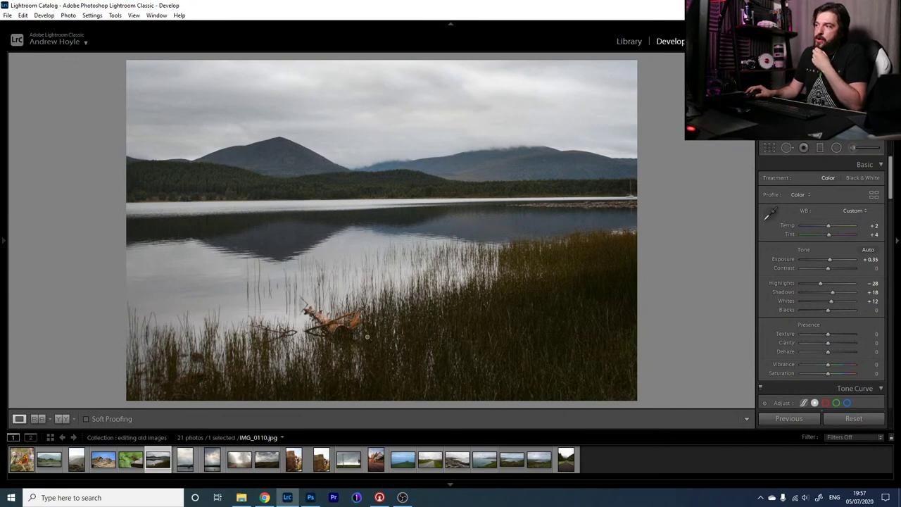
- Set Calibration Red Primary hue to -16 and saturation to -9, with Green Primary saturation at 0
scroll(868, 326, "down", 15)
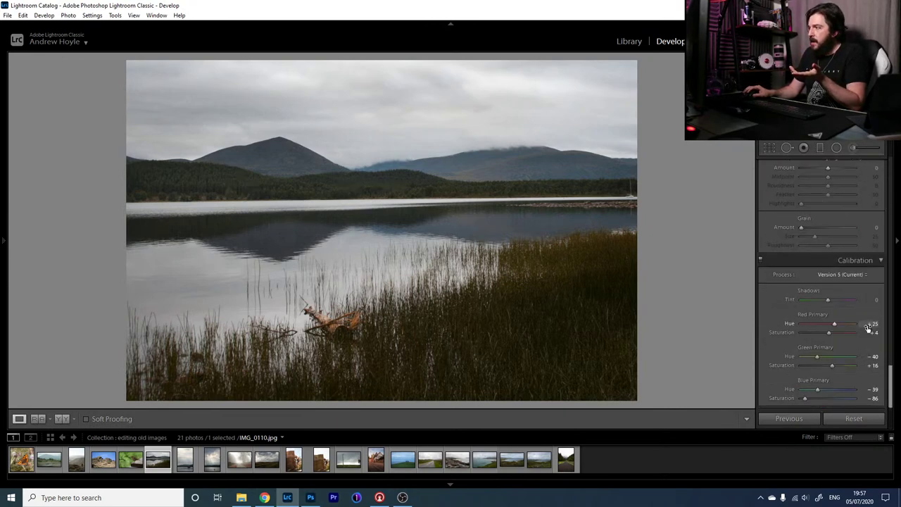
left_click_drag(868, 326, 825, 331)
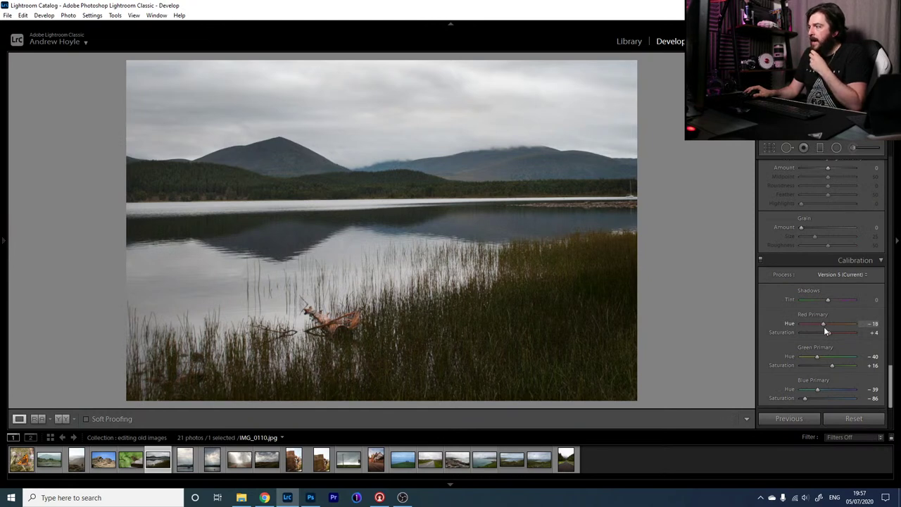
left_click_drag(825, 331, 842, 334)
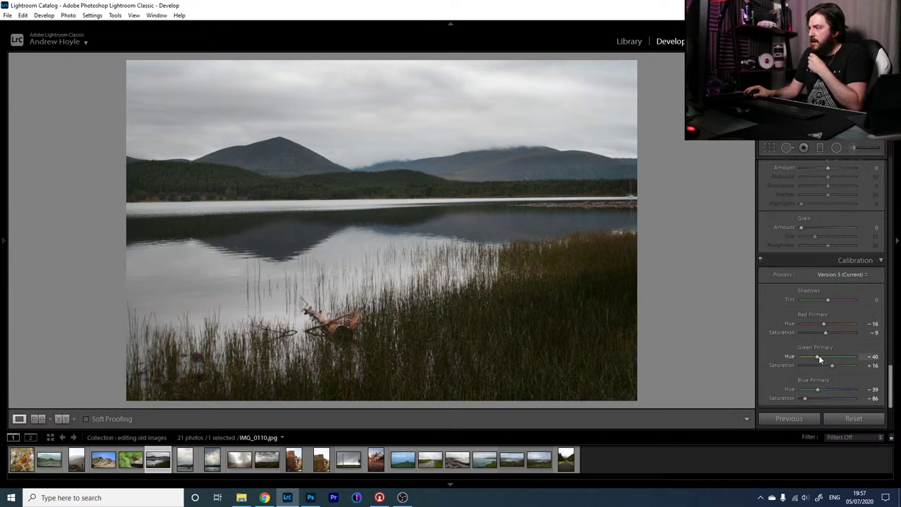
left_click_drag(834, 366, 866, 372)
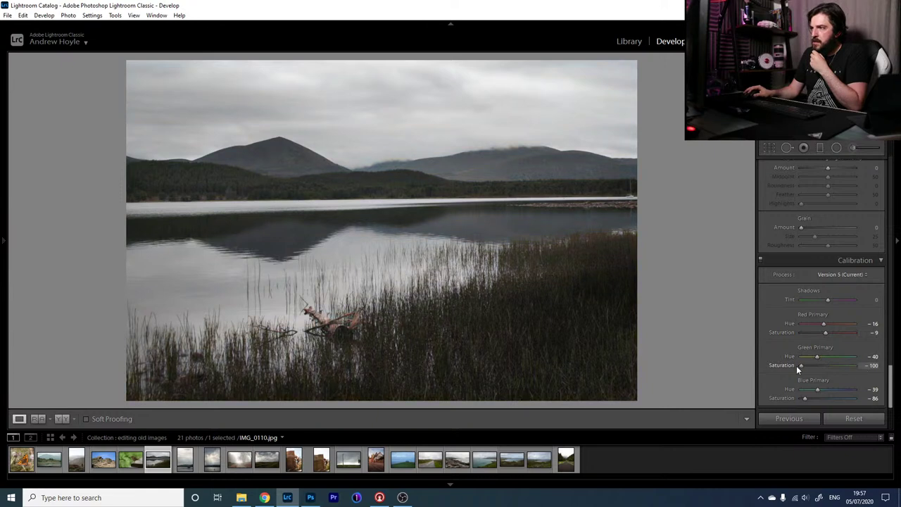
left_click_drag(797, 366, 831, 368)
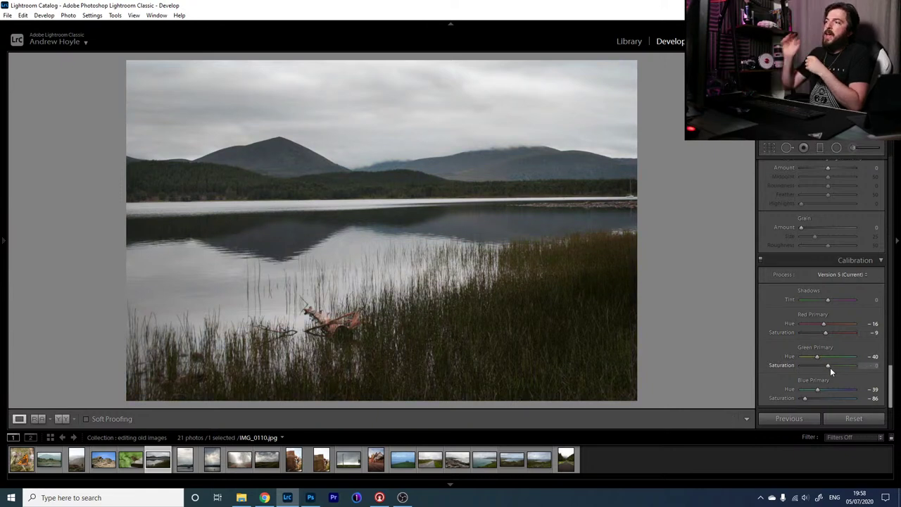
scroll(830, 368, "up", 15)
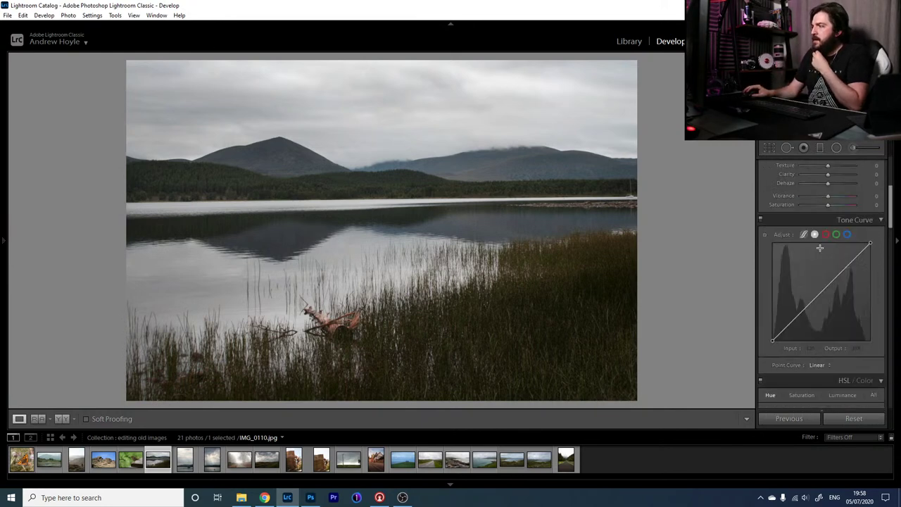
- Set Exposure to +0.65, Contrast +14, Shadows +11 and Whites +9 in the Basic panel
key("Up")
key("Up")
key("Up")
key("Up")
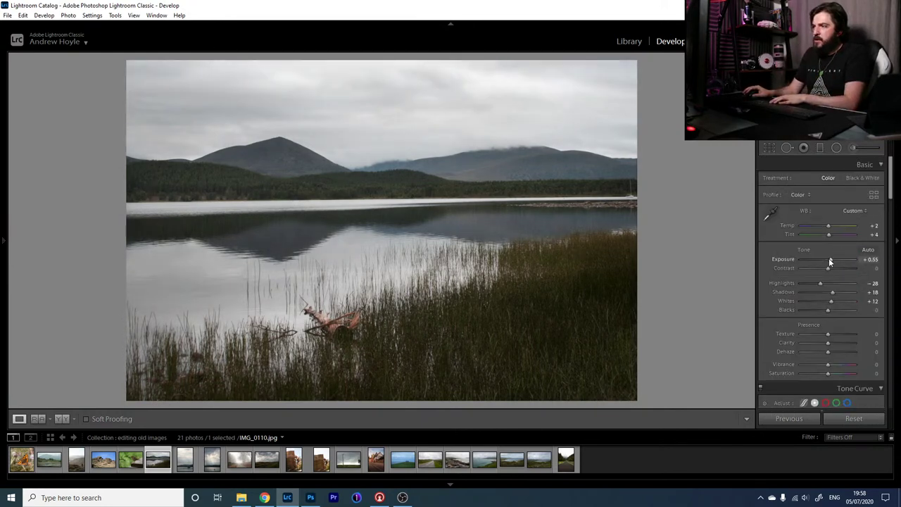
key("Up")
key("Up")
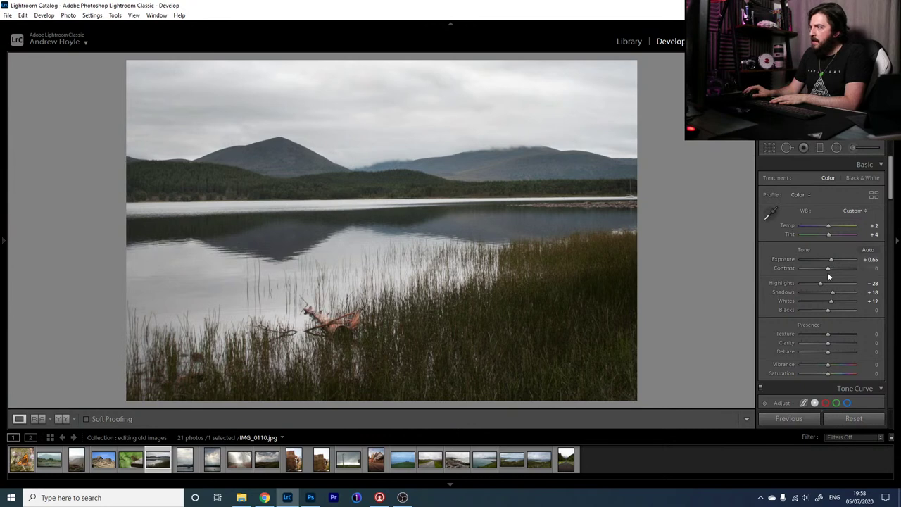
left_click_drag(826, 269, 835, 295)
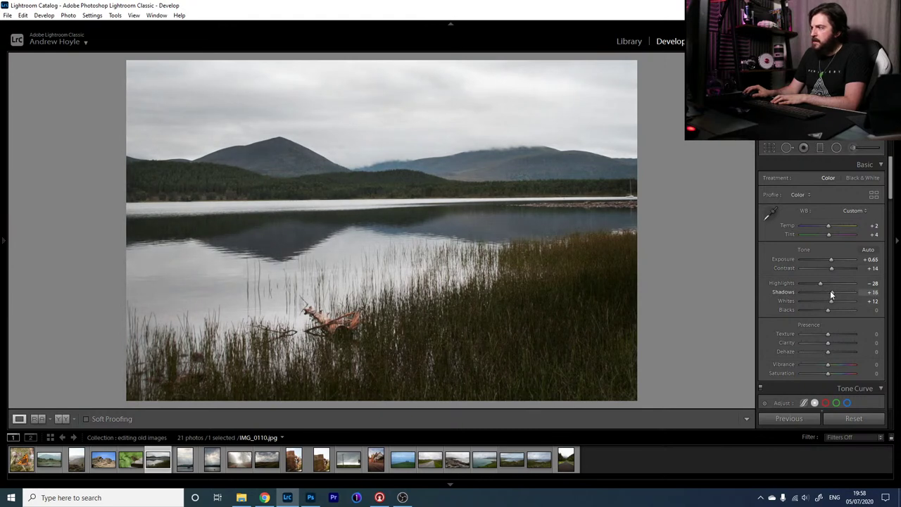
left_click_drag(830, 300, 830, 302)
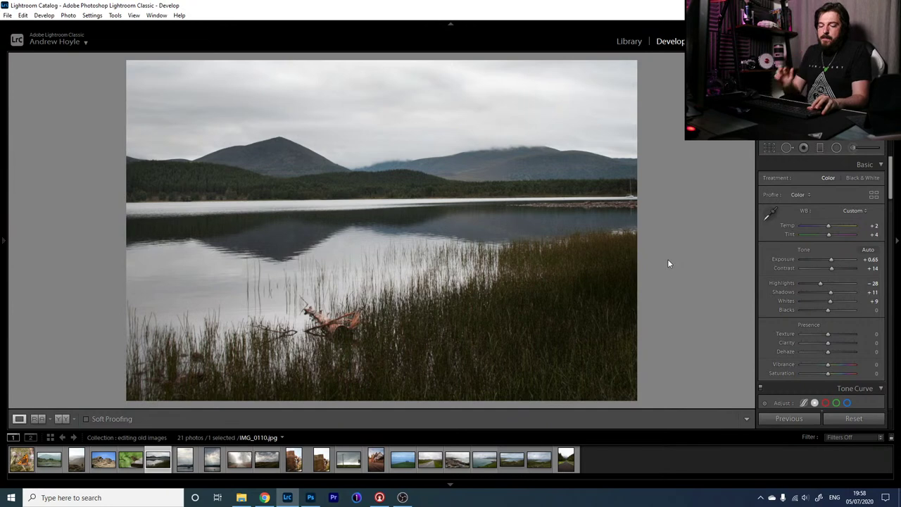
- Toggle the Before/After view to compare against the original, ending on the edit
key("backslash")
key("backslash")
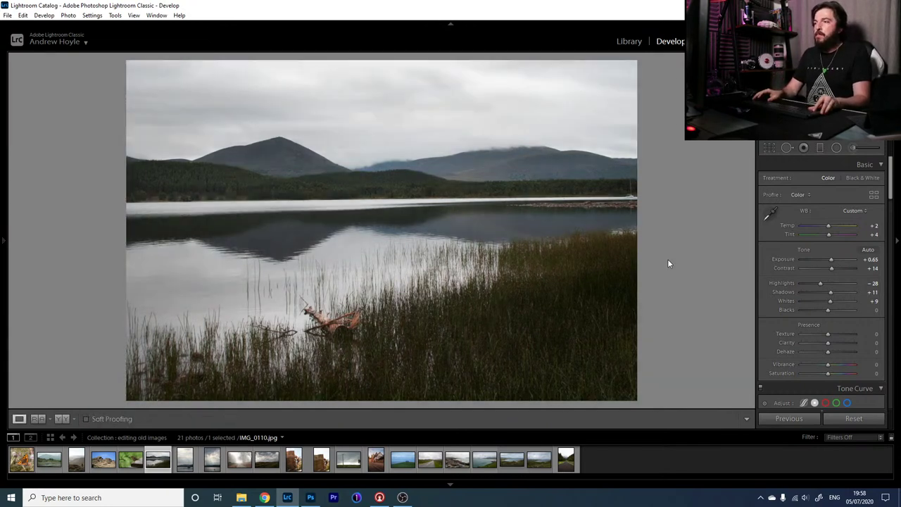
key("backslash")
key("backslash")
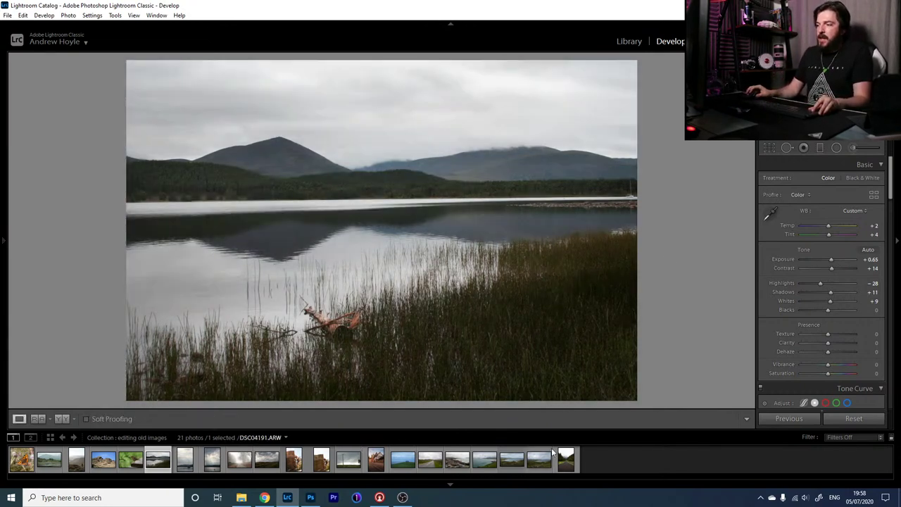
key("backslash")
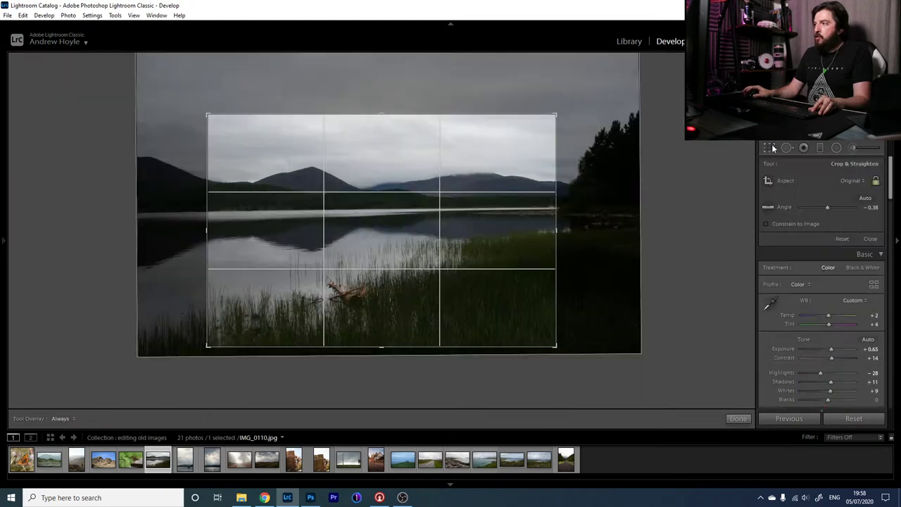
- Open Crop & Straighten and briefly compare the original with the edited version
left_click(770, 147)
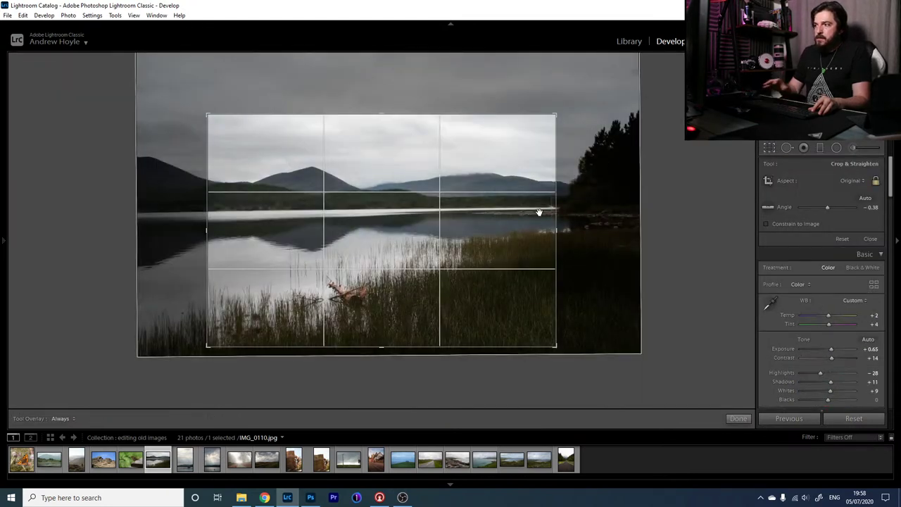
key("backslash")
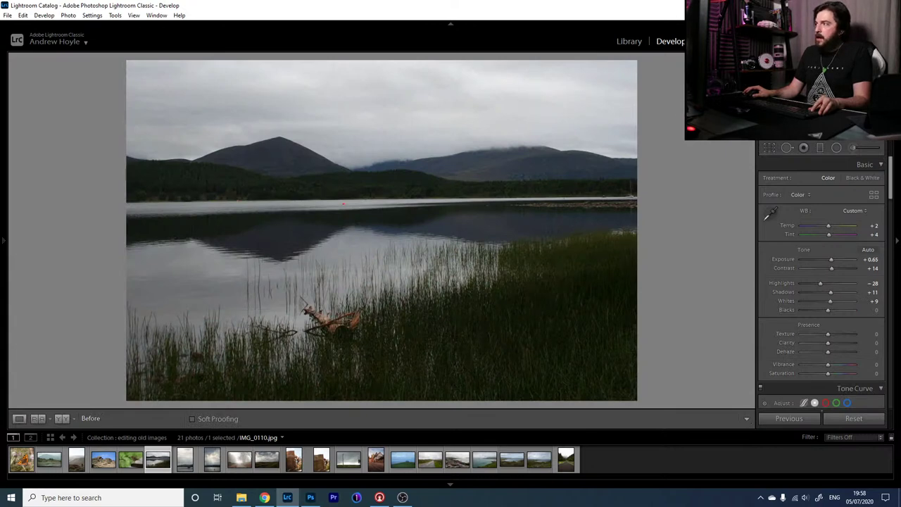
key("backslash")
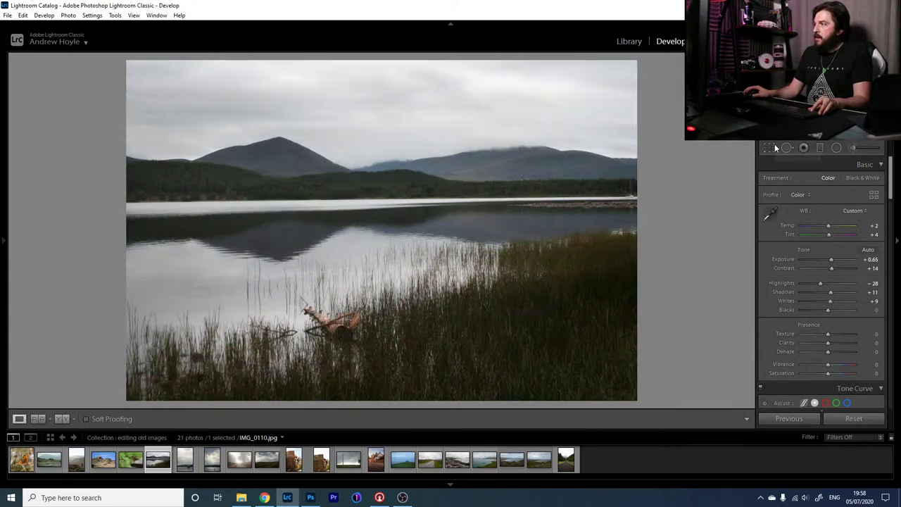
- Try a crop reset, then undo it to restore the tighter crop with the crop tool open
left_click(774, 150)
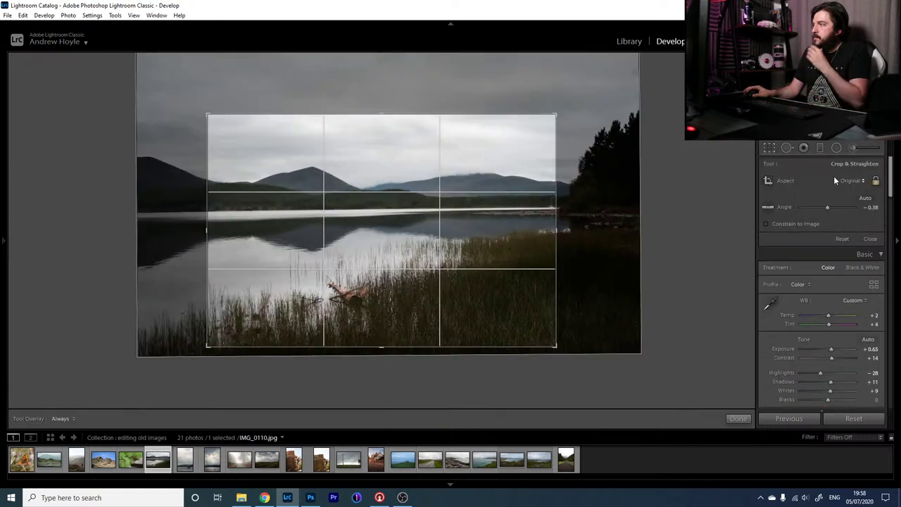
left_click(840, 238)
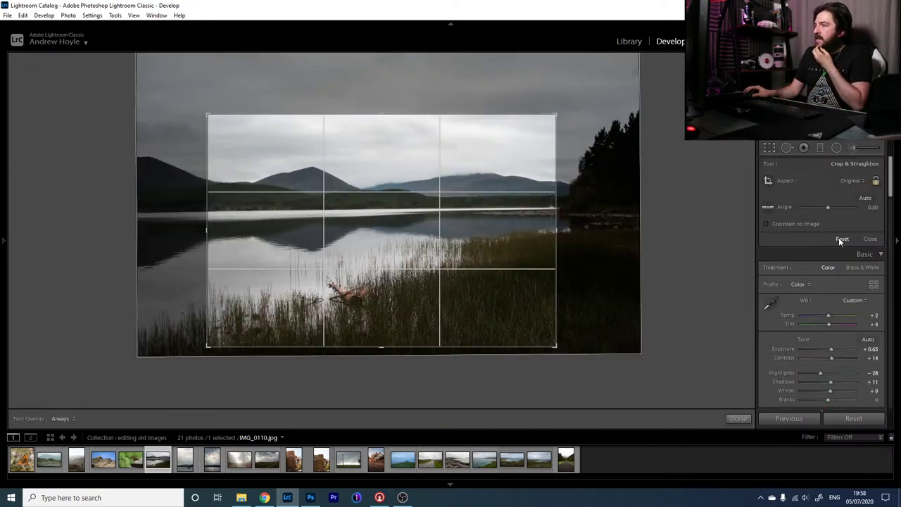
key("r")
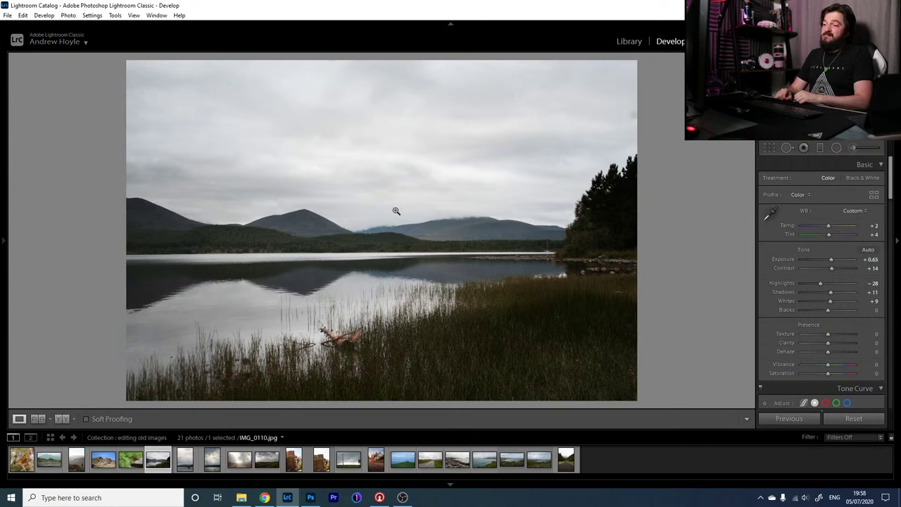
key("ctrl+z")
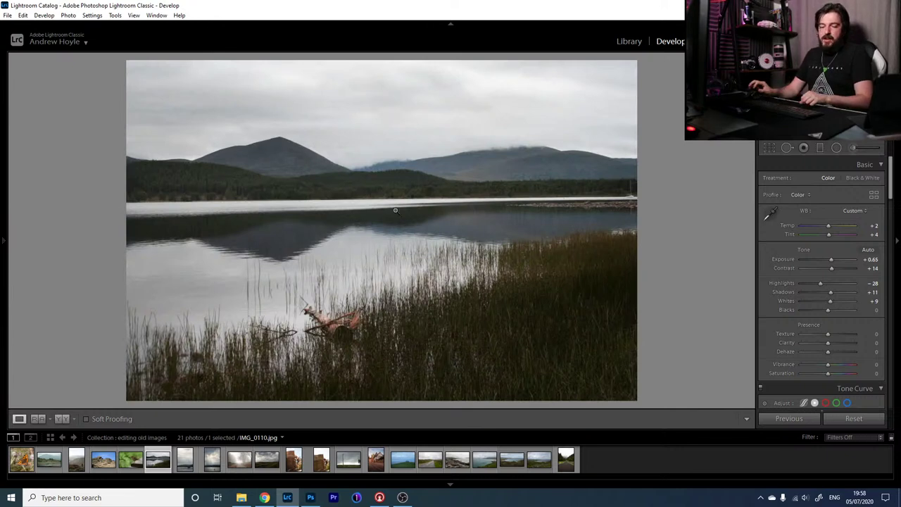
left_click(769, 150)
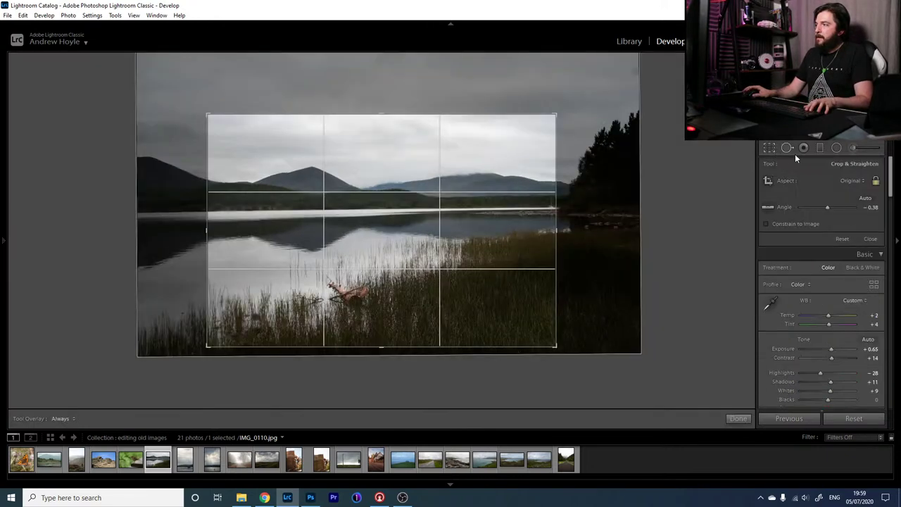
- Reset to full frame, crop from a 16 x 9 unlocked ratio into a thin panoramic strip, level slightly, and apply
left_click(841, 239)
left_click(850, 180)
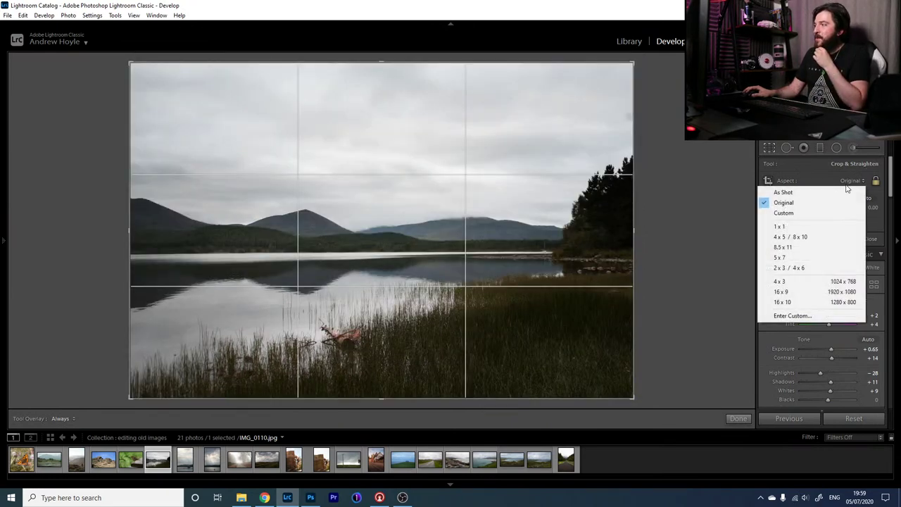
left_click(809, 295)
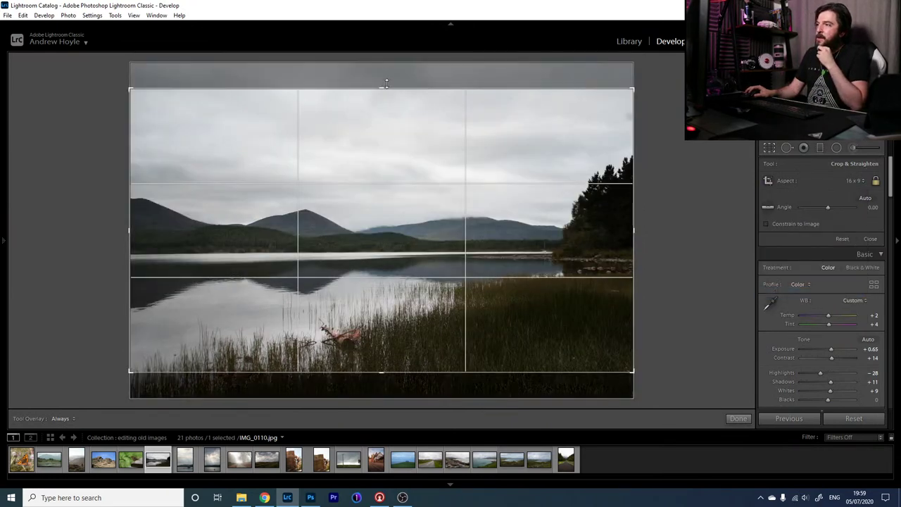
key("a")
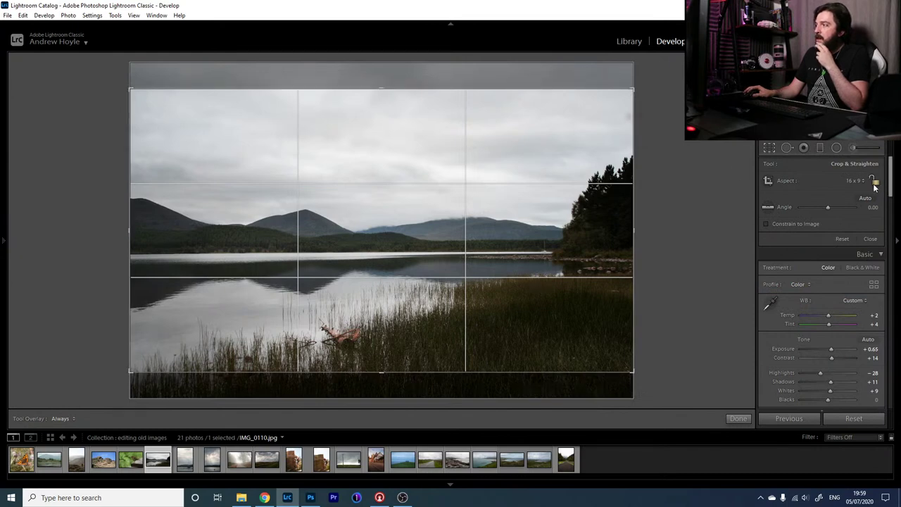
left_click_drag(392, 89, 392, 123)
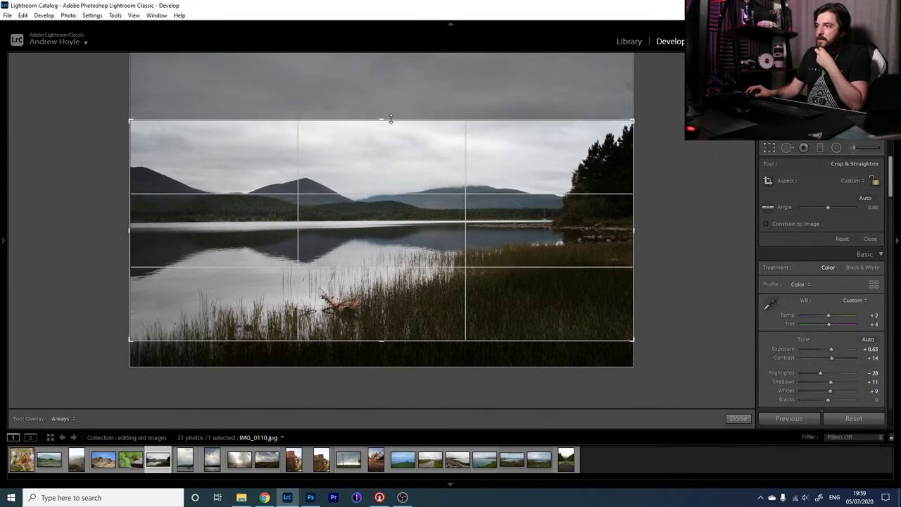
left_click_drag(381, 345, 380, 333)
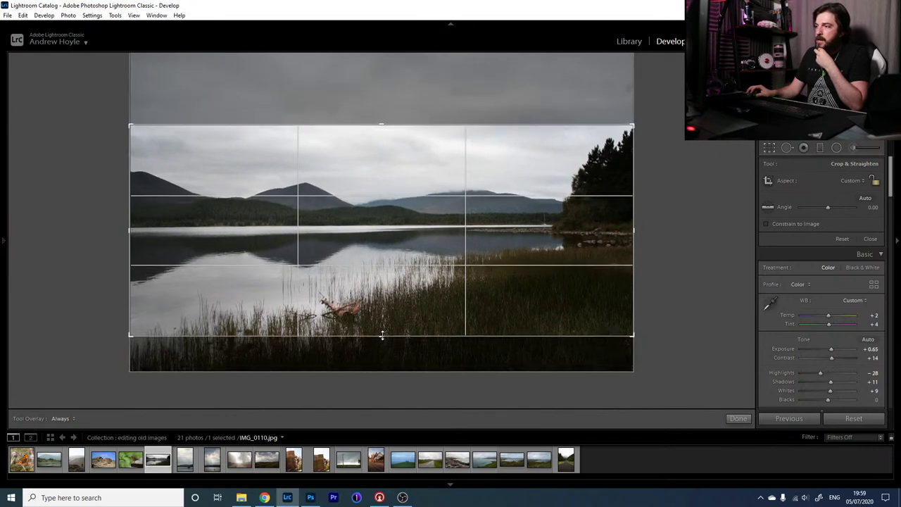
left_click_drag(722, 186, 725, 184)
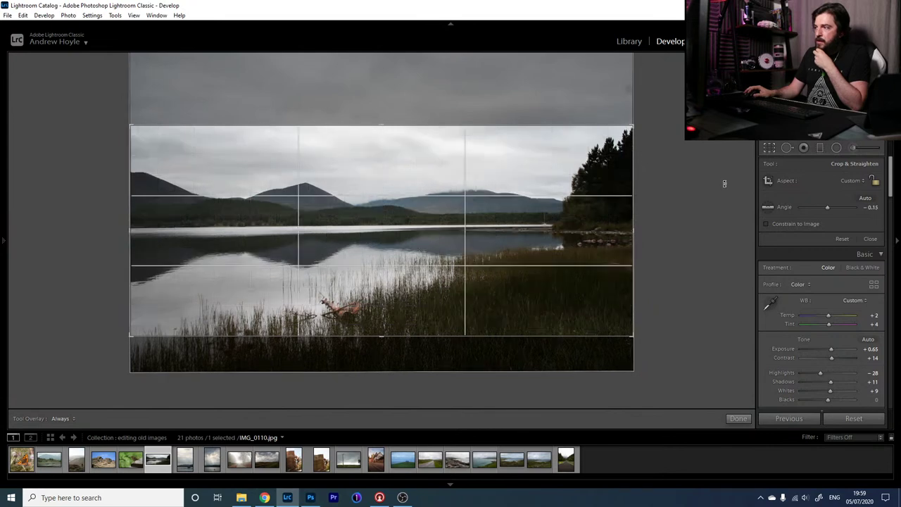
key("Return")
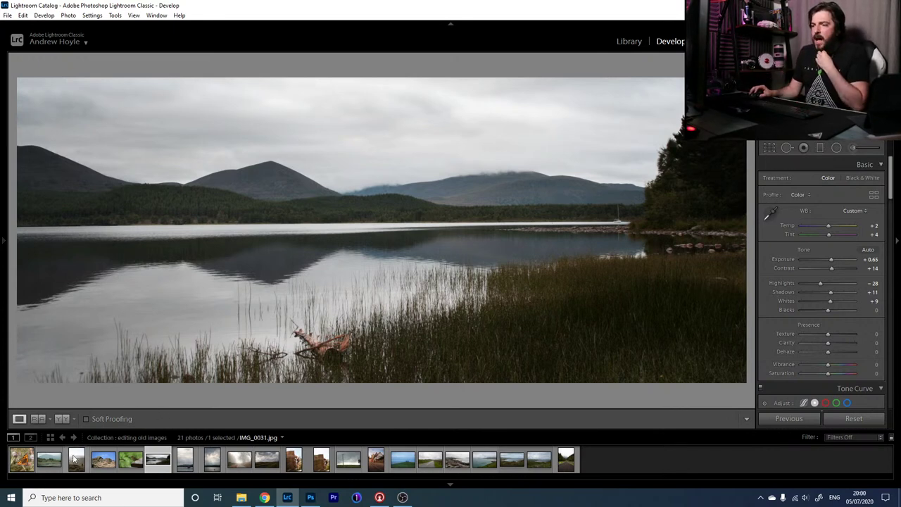
- Load IMG_0298.CR2 from the filmstrip into the Develop module
left_click(211, 461)
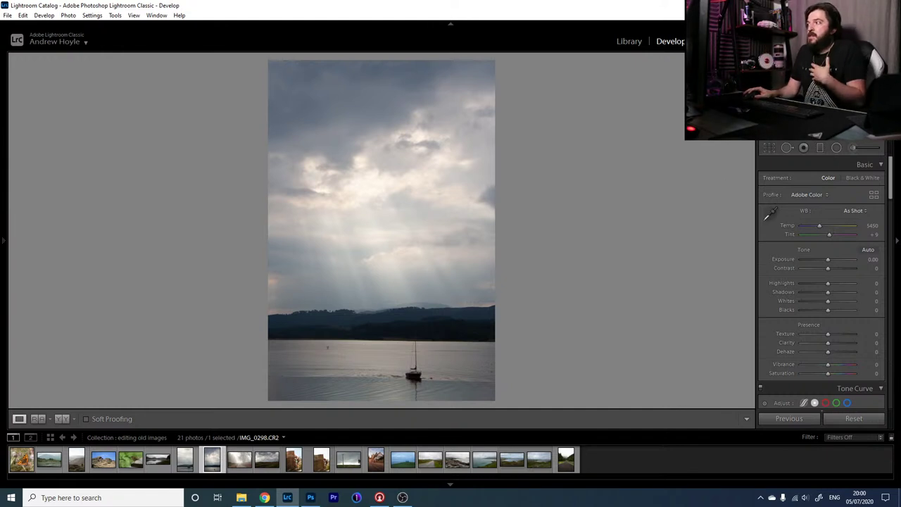
- Crop the sailboat photo with a slight leveling rotation and a lowered top edge, then commit
left_click(770, 148)
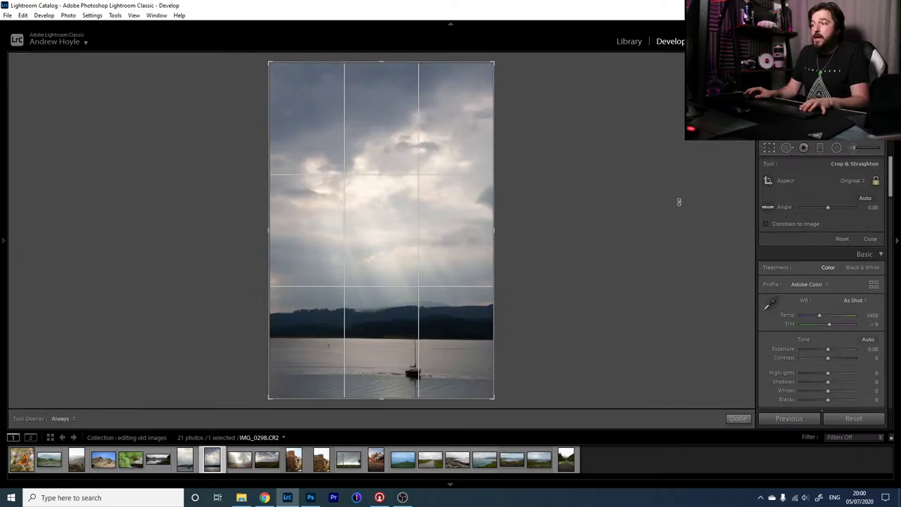
left_click_drag(673, 206, 676, 204)
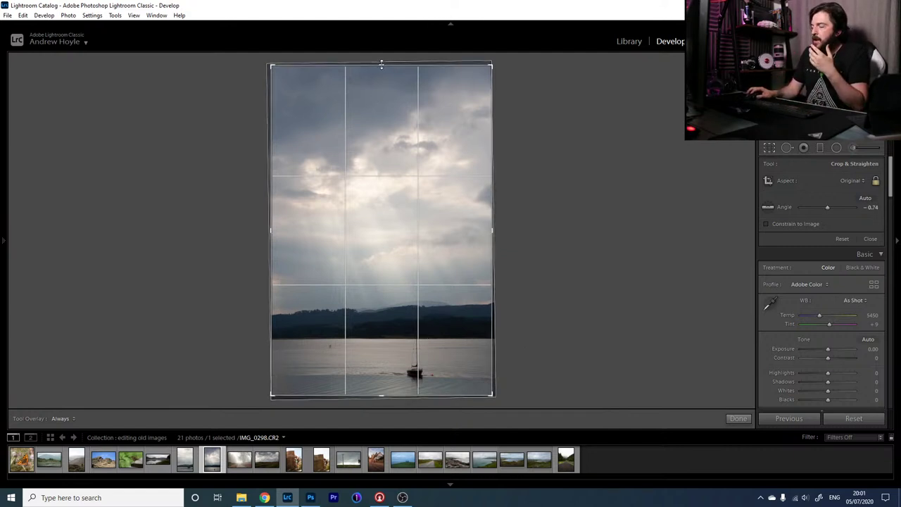
left_click_drag(381, 65, 369, 97)
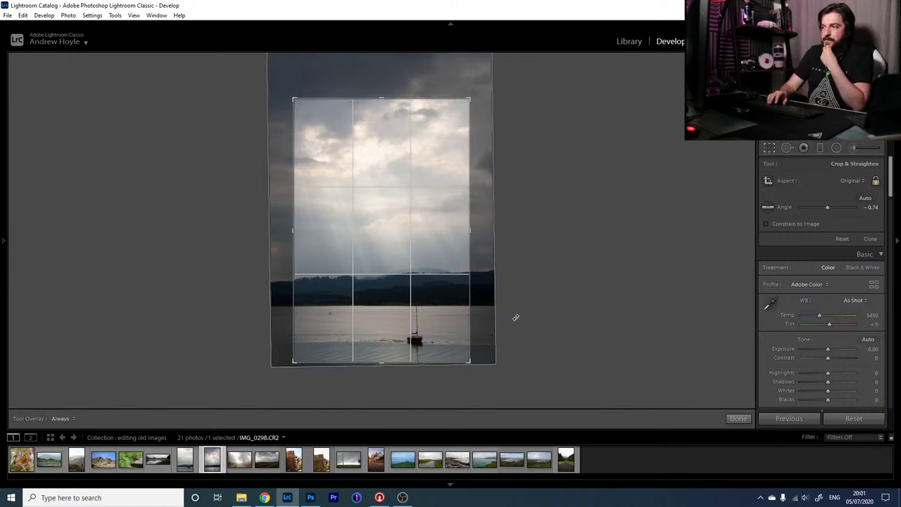
key("Return")
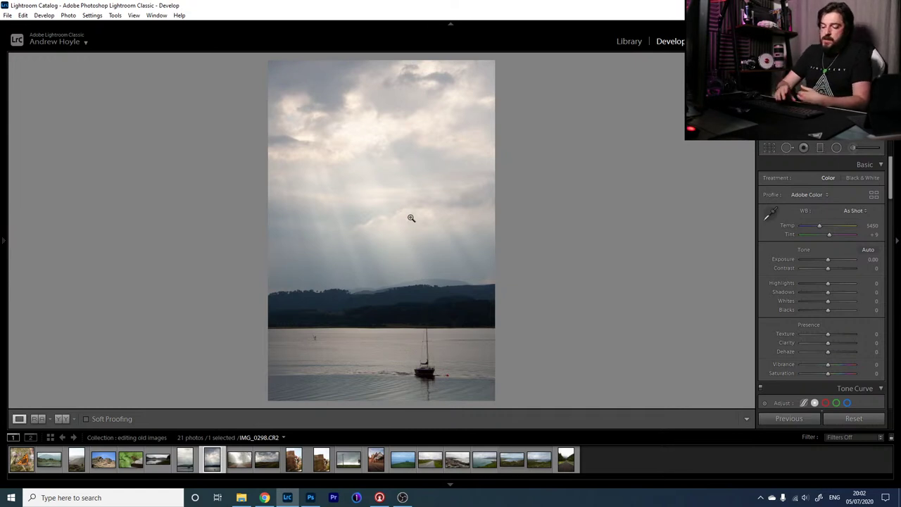
- Show the file info overlay, zoom in on the sailboat, and return to full view
key("i")
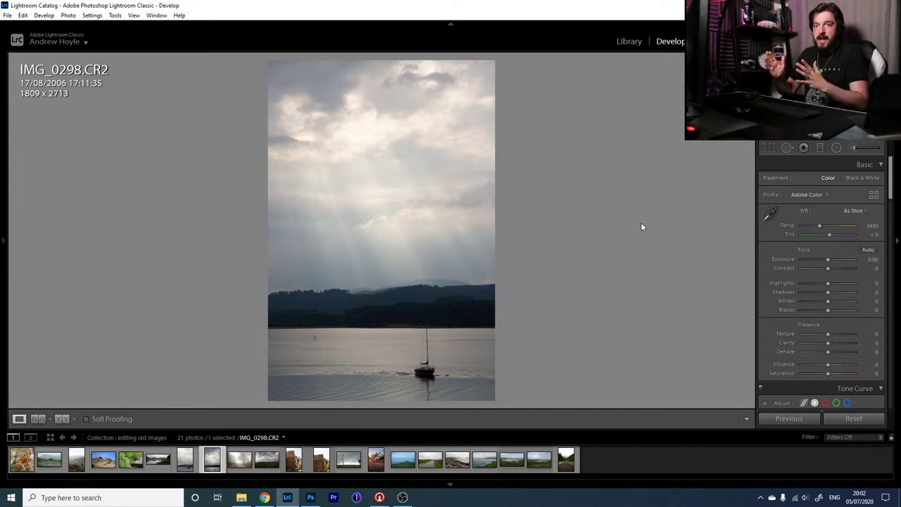
left_click(428, 328)
left_click(484, 368)
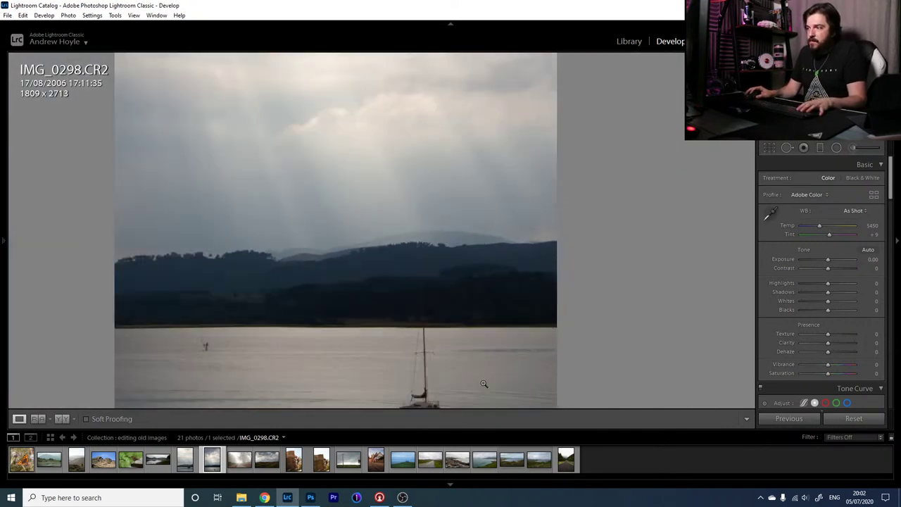
left_click(426, 357)
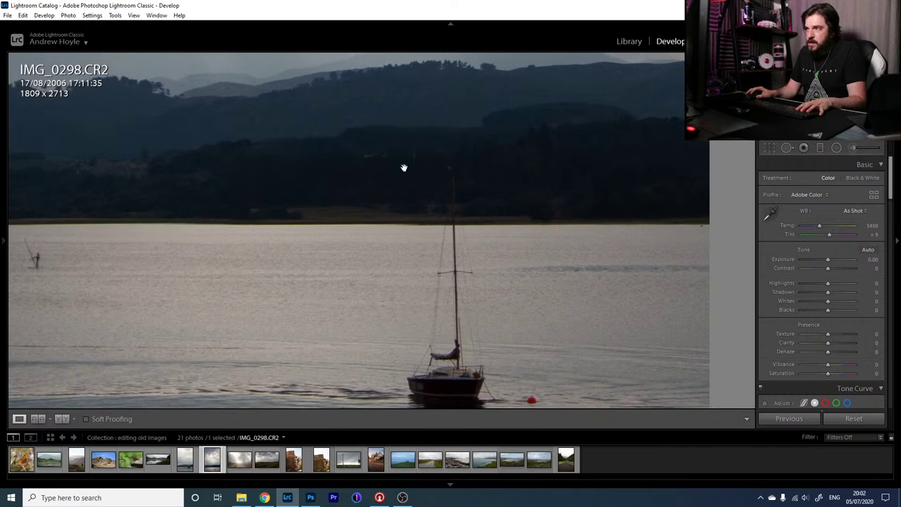
left_click(442, 180)
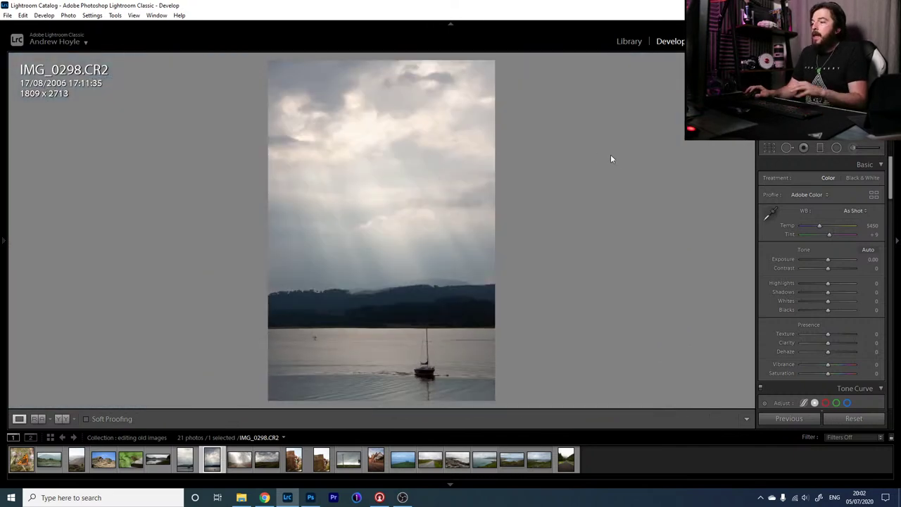
- Set Exposure to +0.18 and Shadows to about +30, then pick the Radial Filter
left_click(830, 260)
left_click_drag(828, 291, 845, 292)
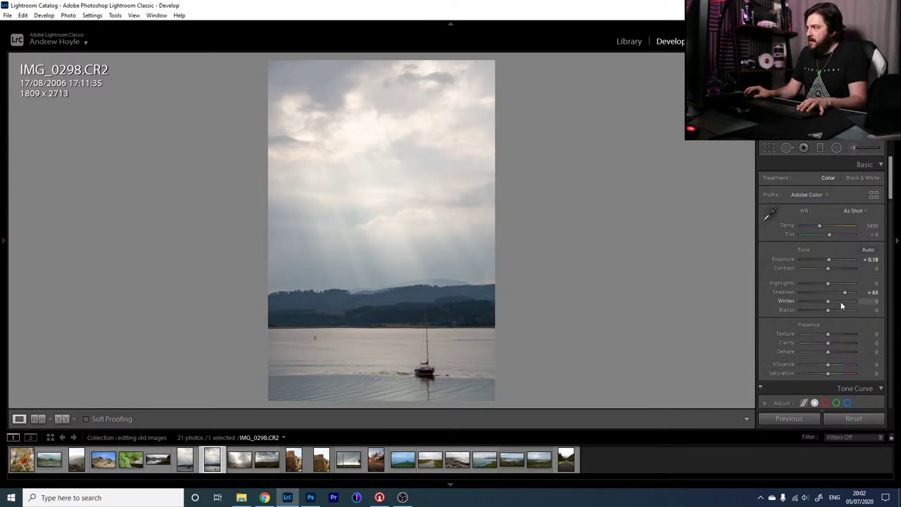
left_click_drag(845, 291, 836, 293)
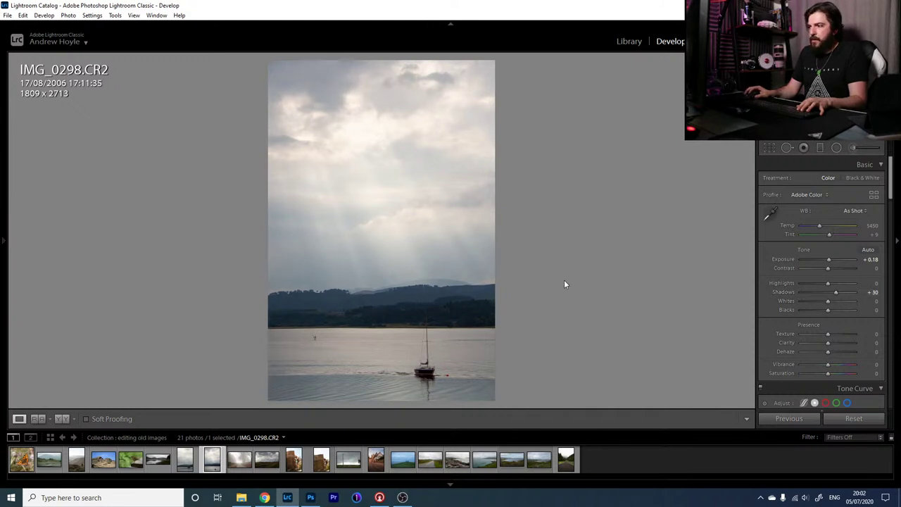
left_click(837, 148)
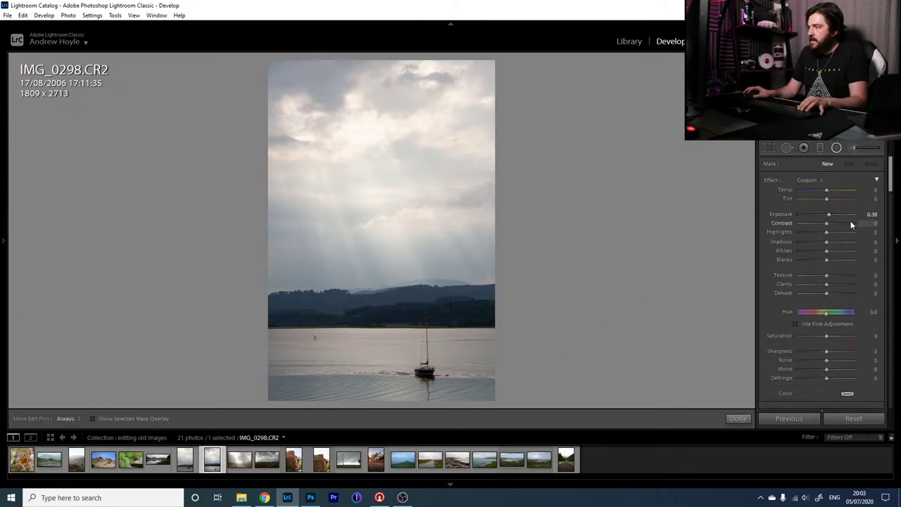
- Add a radial ellipse around the sailboat with Shadows 15 and Feather 100, then close it
left_click_drag(827, 243, 830, 215)
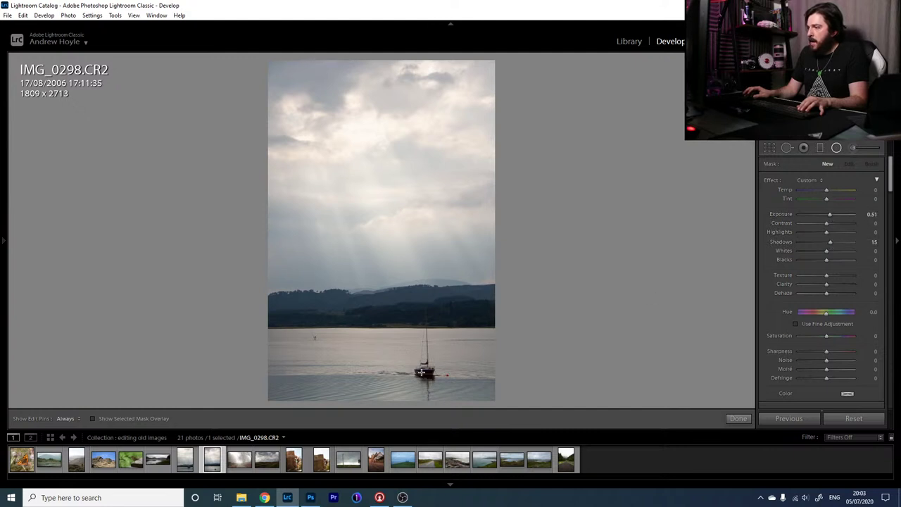
left_click_drag(417, 365, 541, 415)
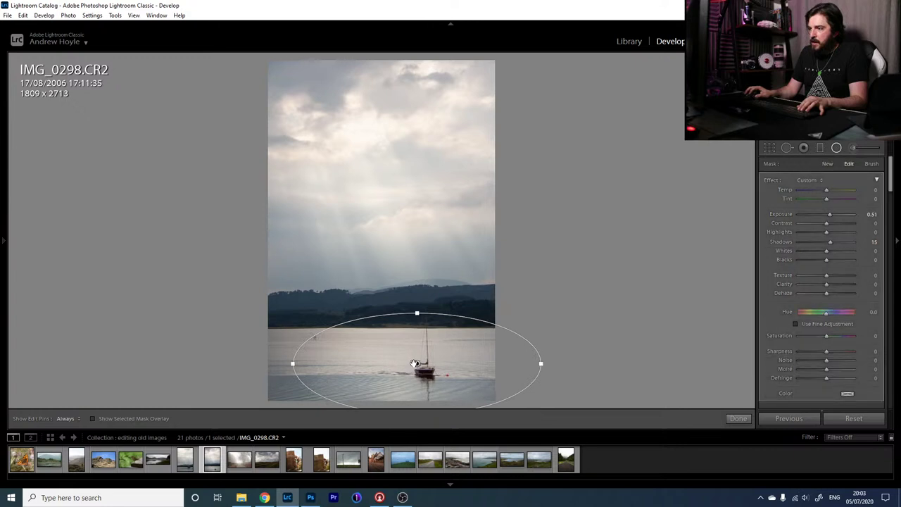
left_click_drag(415, 365, 426, 356)
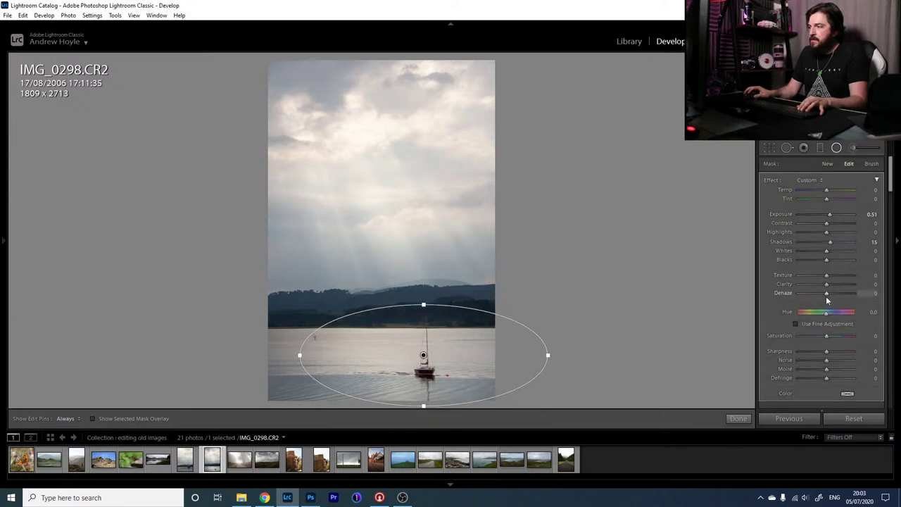
left_click_drag(892, 173, 891, 191)
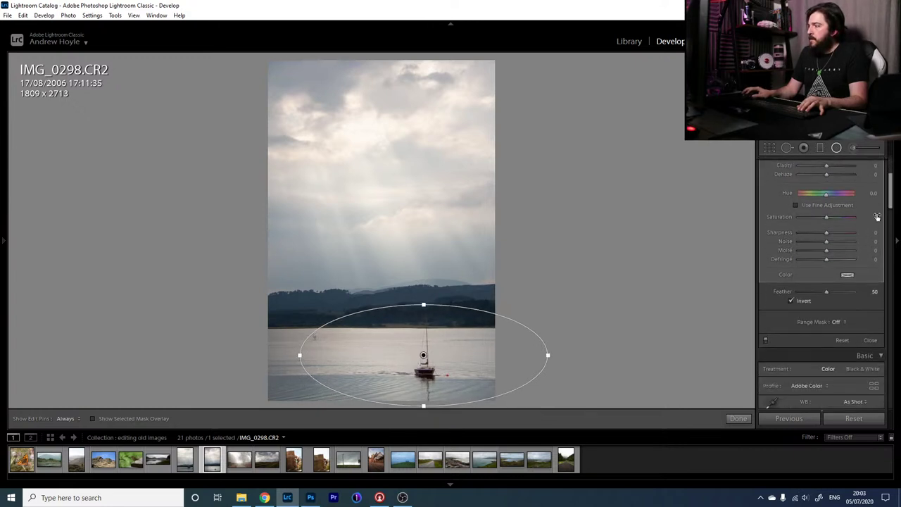
left_click_drag(827, 297, 855, 297)
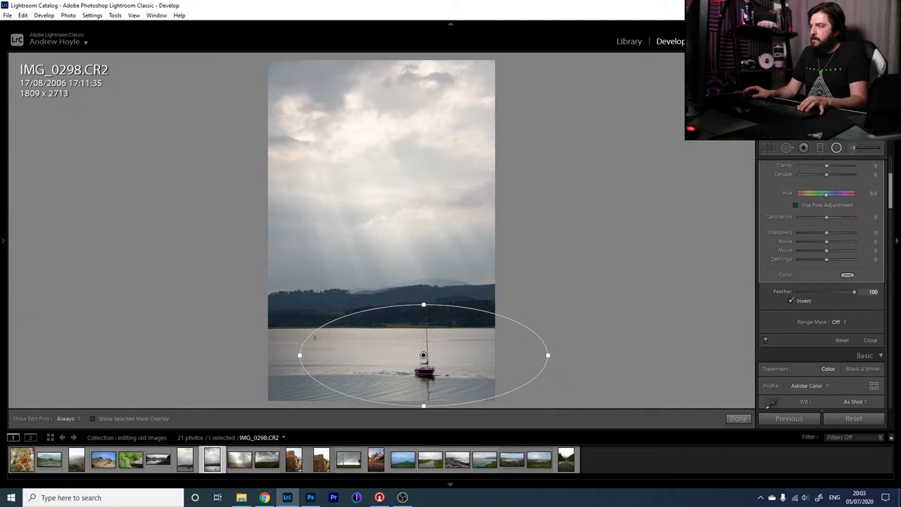
key("shift+m")
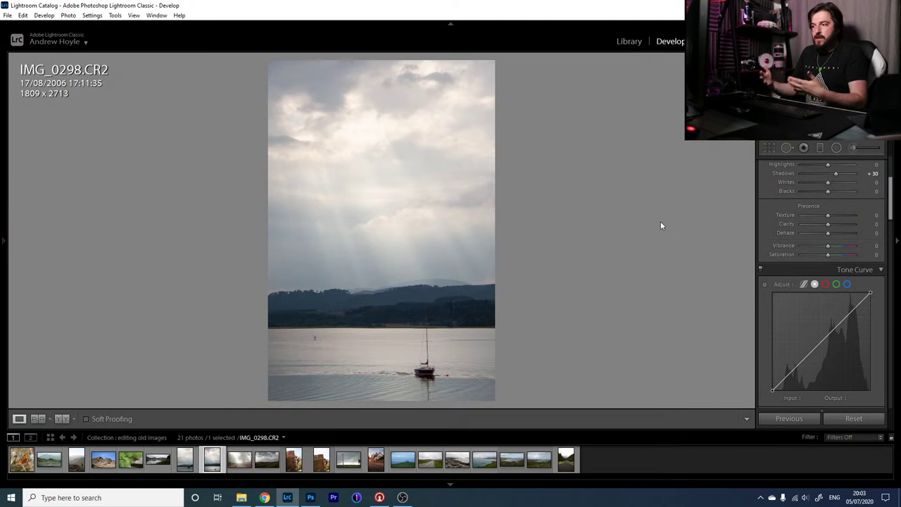
- Compare Before/After with the original, then pick the Graduated Filter tool
key("backslash")
key("backslash")
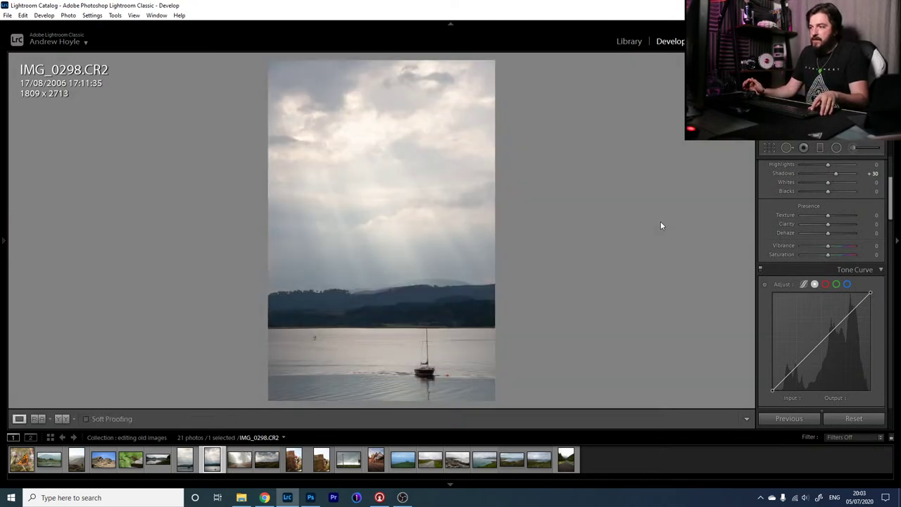
key("backslash")
key("backslash")
key("backslash")
key("backslash")
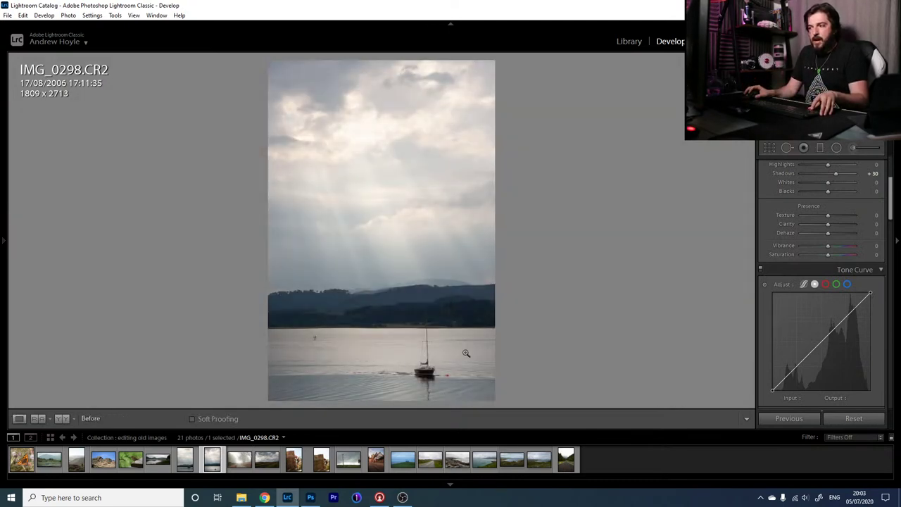
key("backslash")
key("backslash")
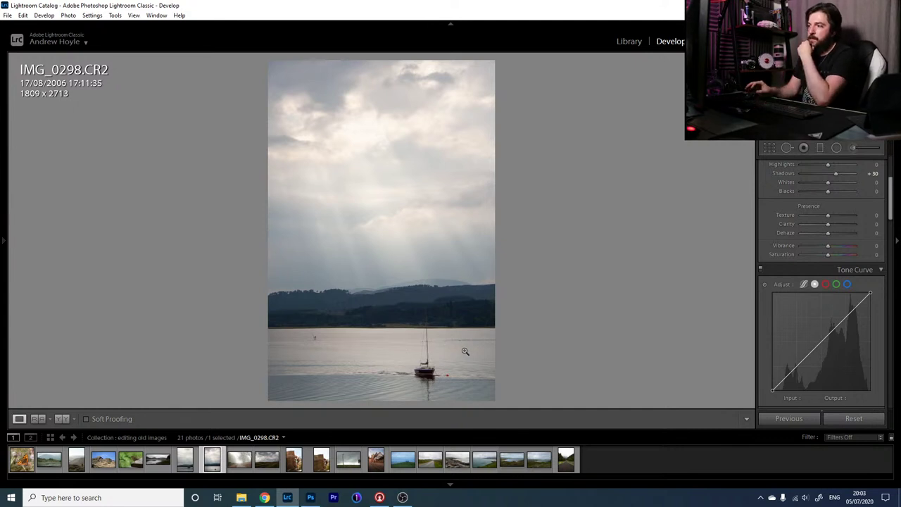
left_click(821, 147)
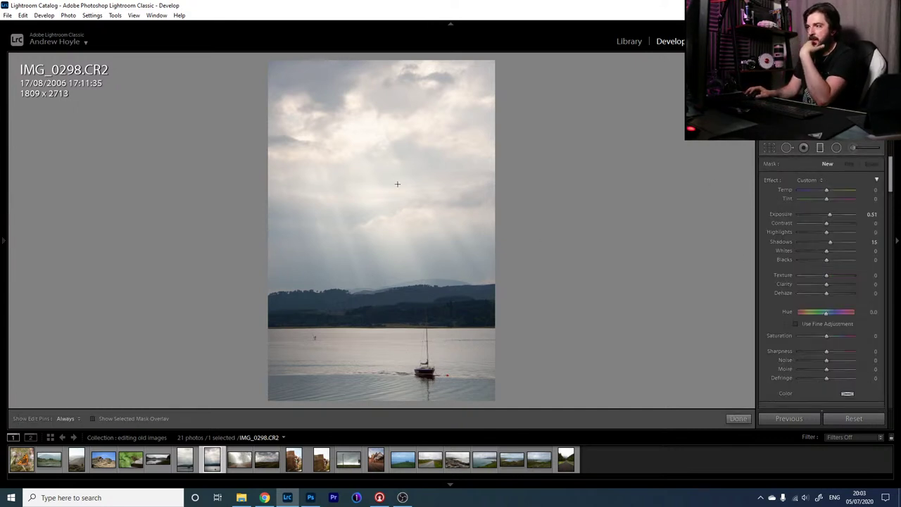
- Drag a sky gradient to the horizon: Exposure -0.10, Contrast 20, Highlights -44, Clarity 13, Dehaze 13
double_click(773, 180)
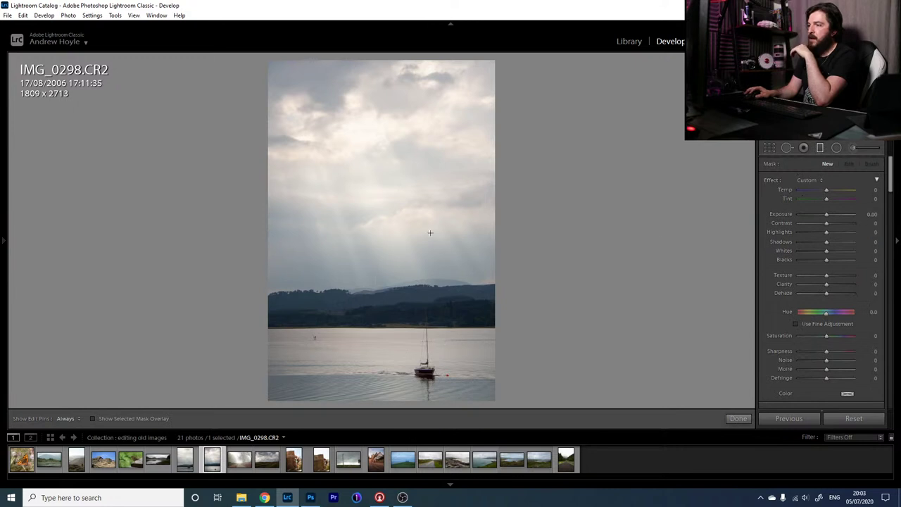
left_click_drag(431, 233, 377, 338)
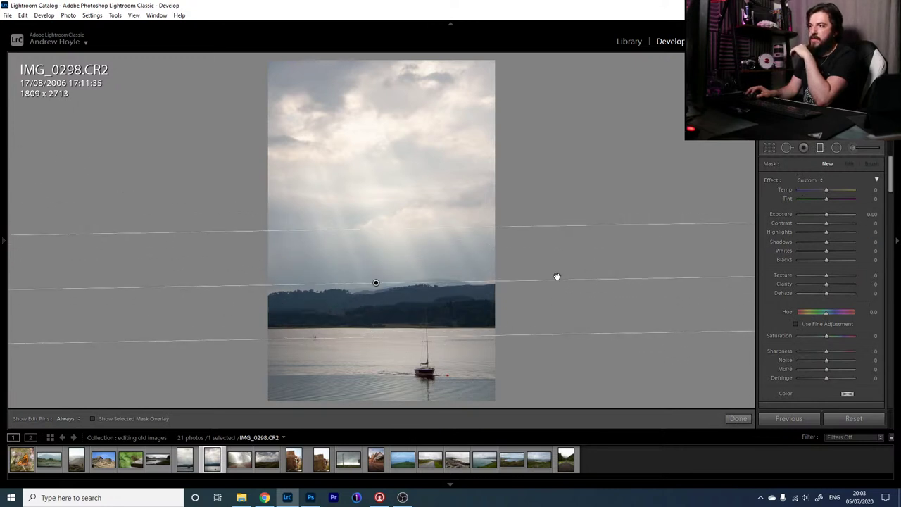
left_click_drag(826, 214, 832, 225)
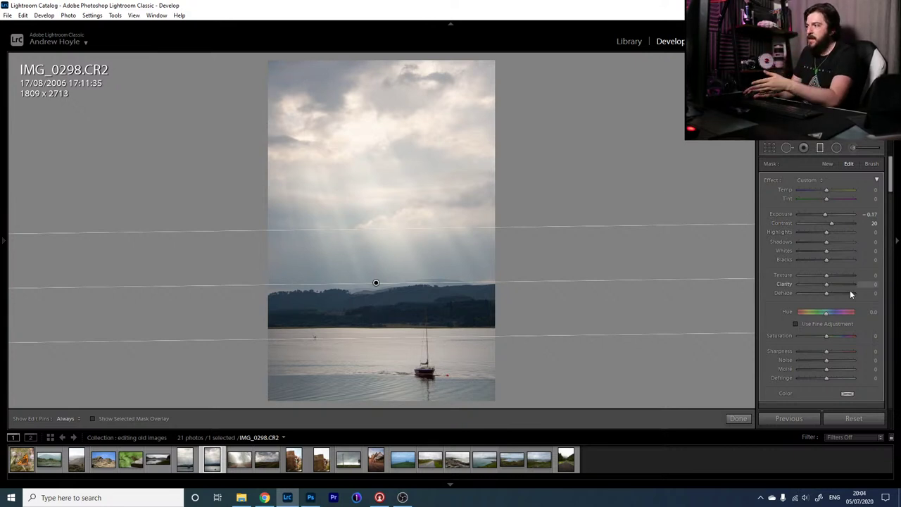
left_click_drag(826, 286, 846, 295)
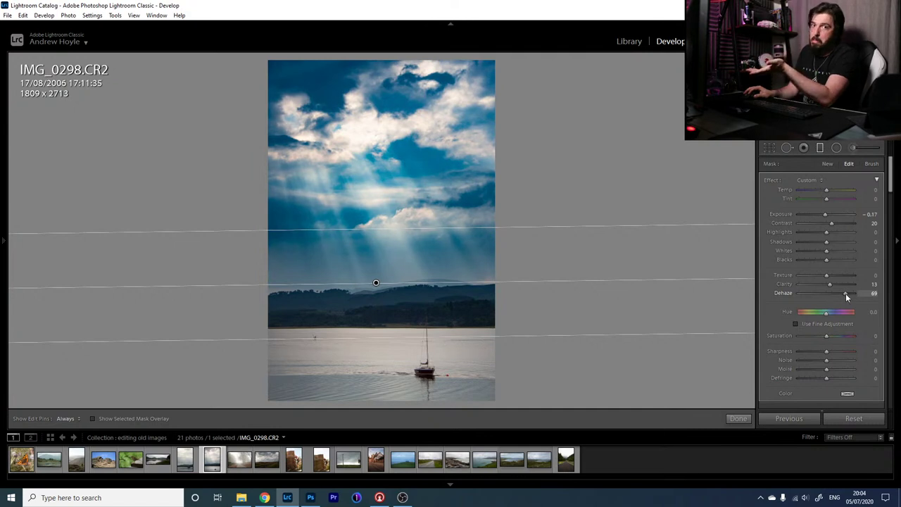
left_click_drag(846, 293, 831, 297)
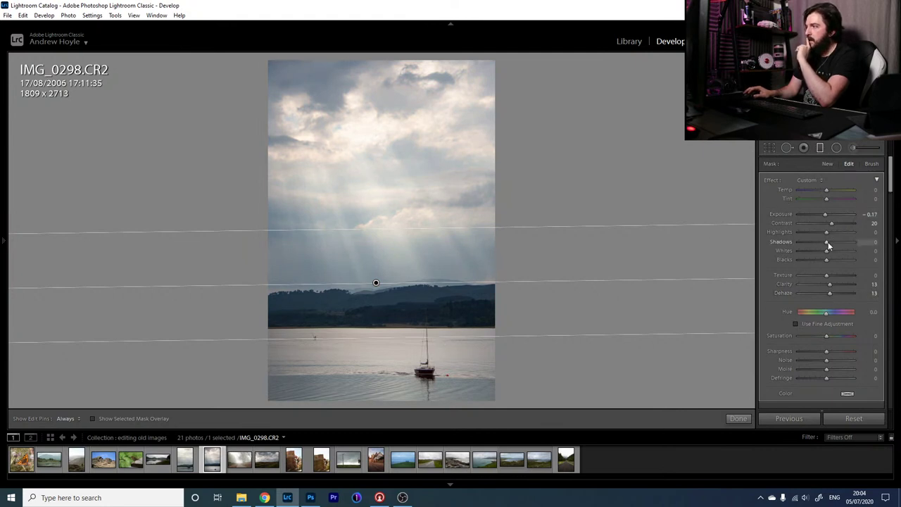
left_click_drag(826, 234, 816, 239)
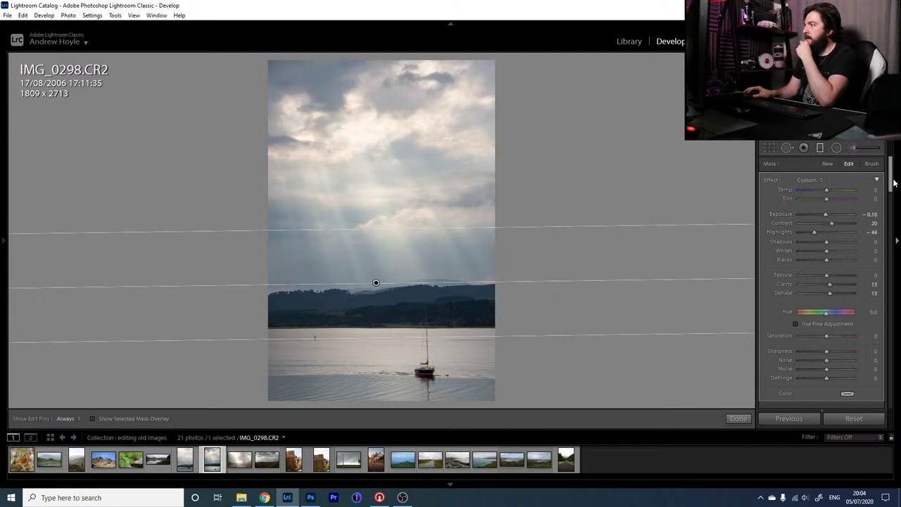
- Toggle the sky gradient off and on to compare, then finish the graduated adjustment
scroll(776, 364, "down", 3)
double_click(767, 366)
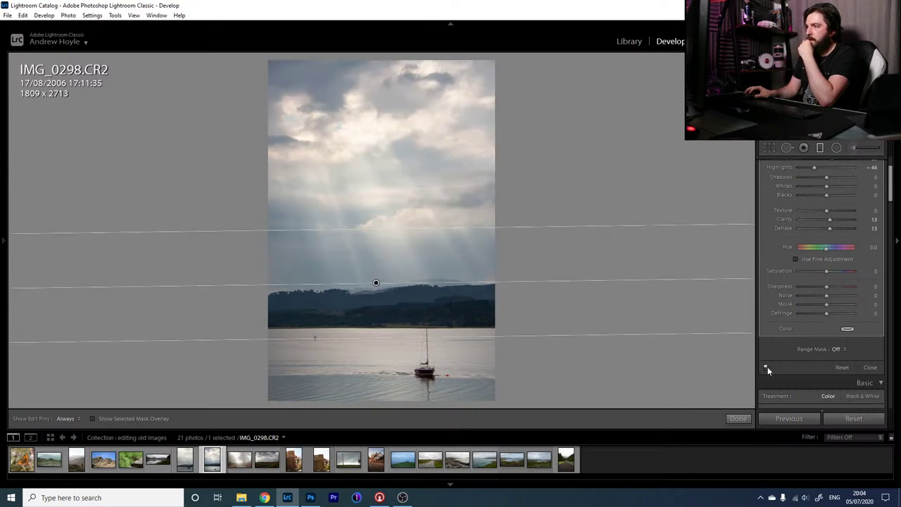
double_click(767, 367)
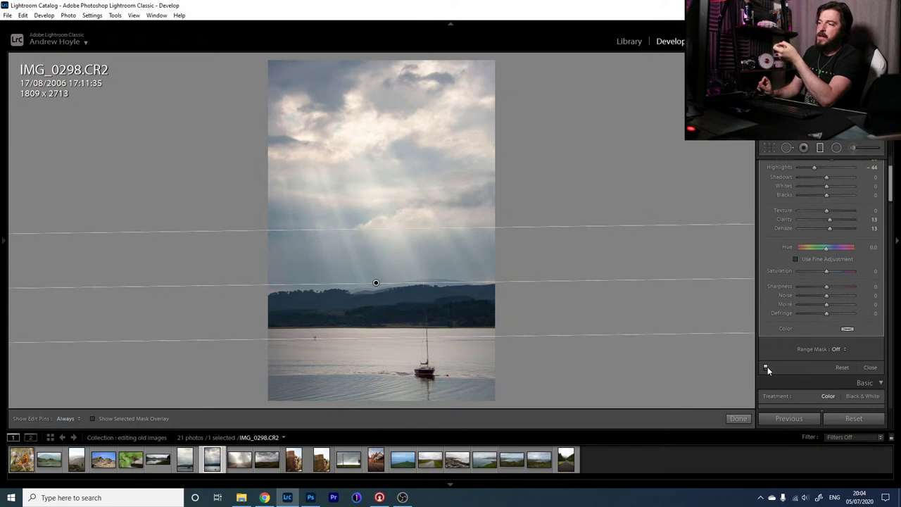
left_click(819, 148)
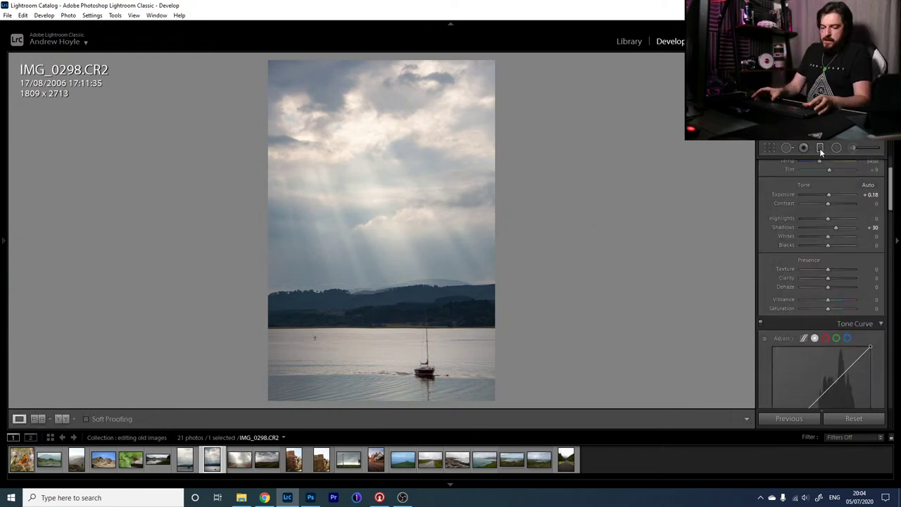
- Compare against the original and shift the tint toward magenta, to about +39
key("backslash")
key("backslash")
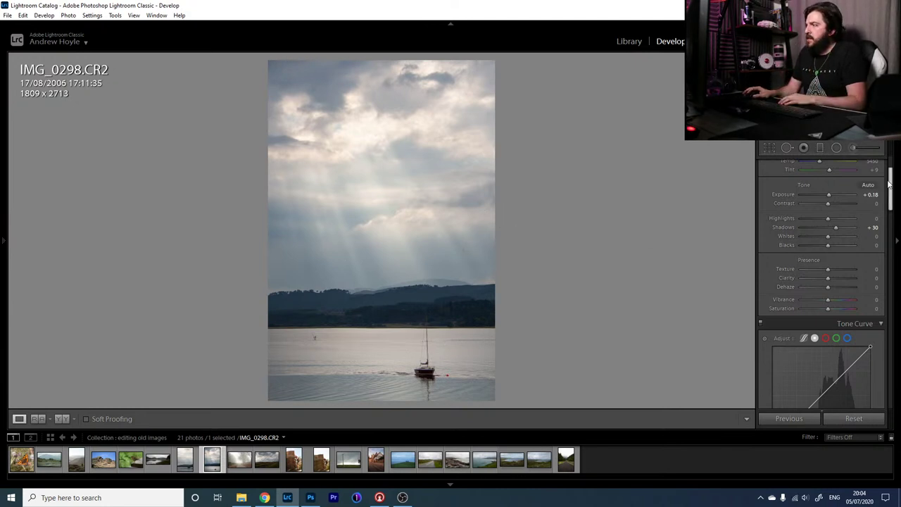
scroll(874, 193, "up", 2)
left_click_drag(821, 186, 830, 189)
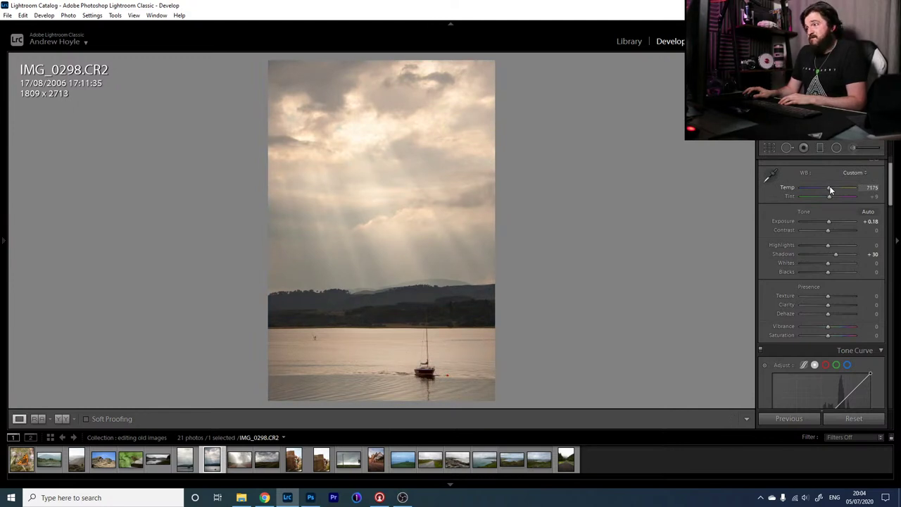
left_click_drag(828, 195, 836, 197)
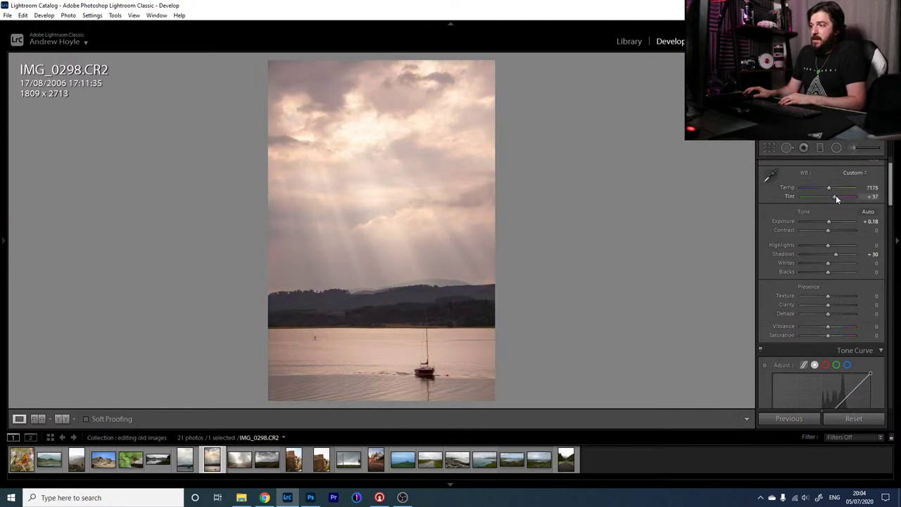
left_click_drag(836, 195, 831, 187)
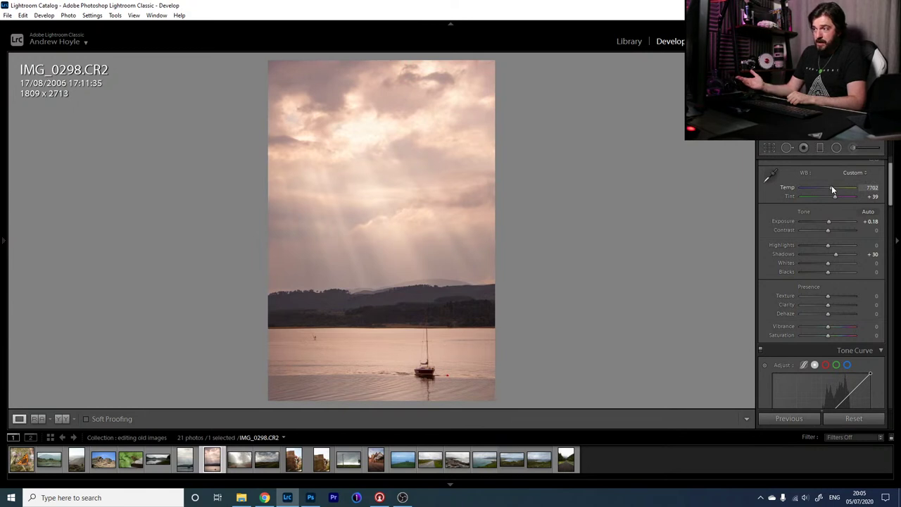
- Try Auto, then return the white balance to As Shot and lower Whites to −4
left_click(855, 172)
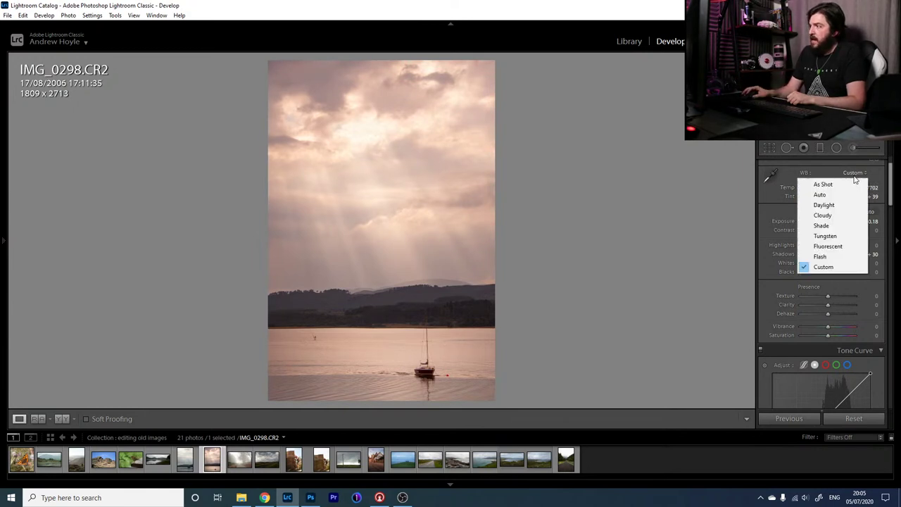
left_click(854, 193)
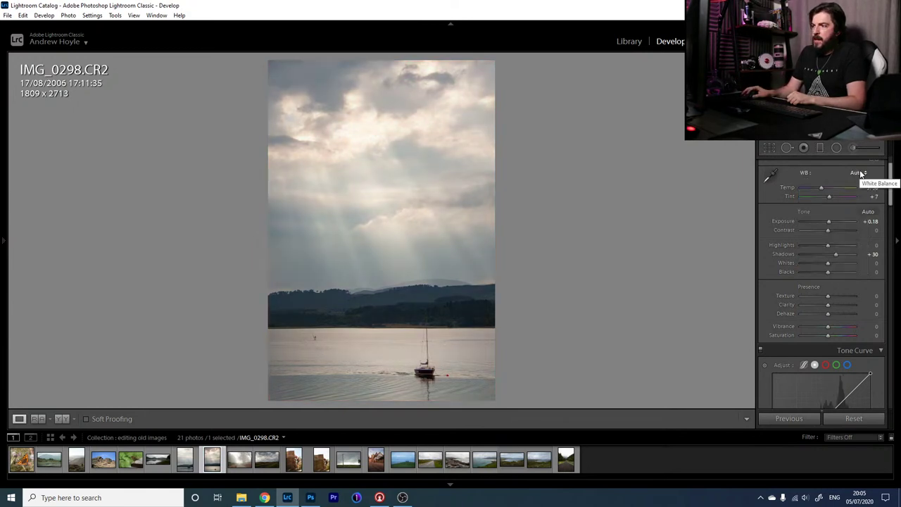
left_click(860, 172)
left_click(860, 183)
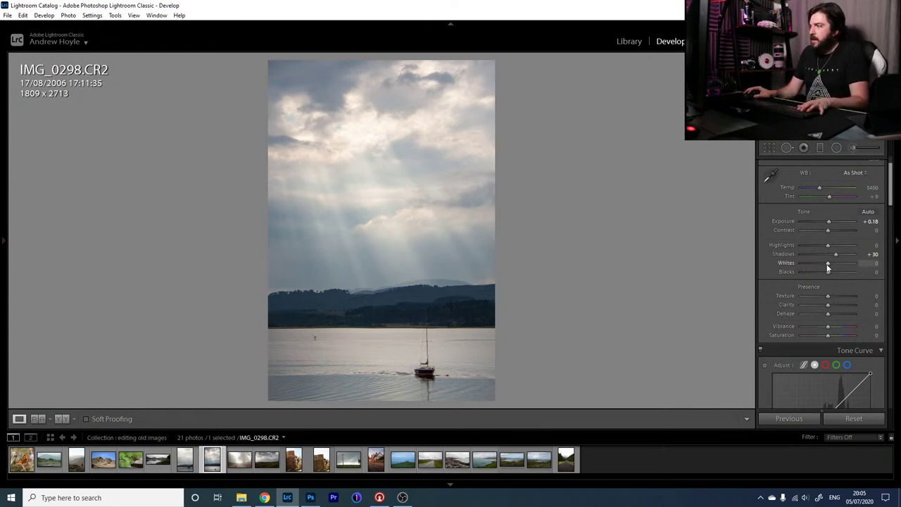
left_click_drag(830, 264, 824, 263)
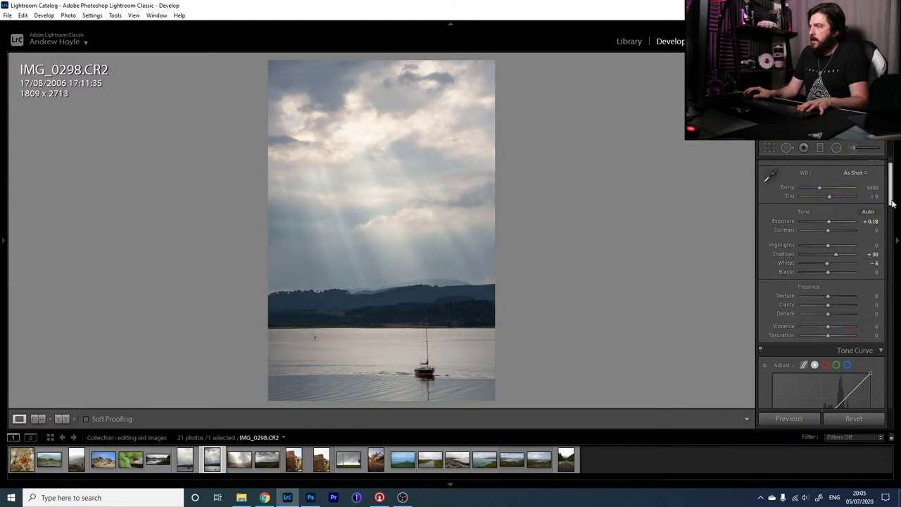
left_click_drag(891, 204, 887, 231)
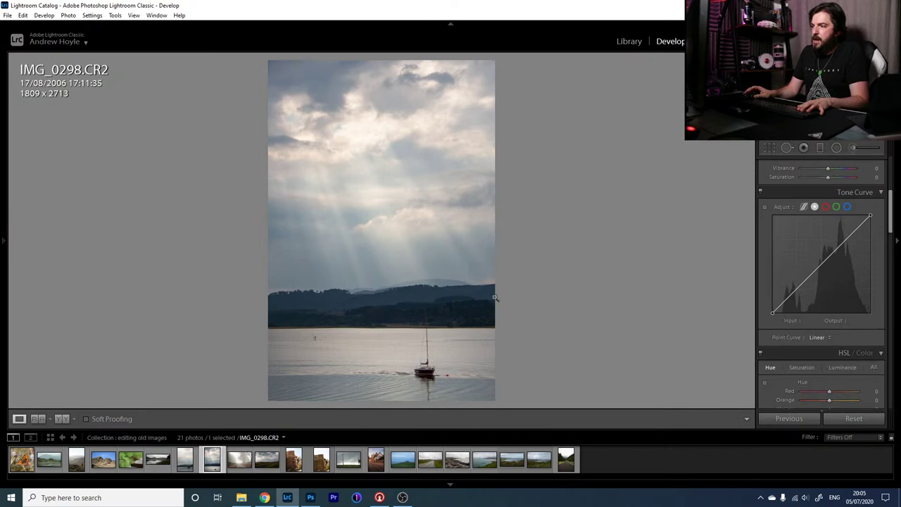
- Zoom to 1:1 on the sailboat and paint an Adjustment Brush mask along its hull
left_click_drag(437, 340, 412, 351)
left_click(411, 351)
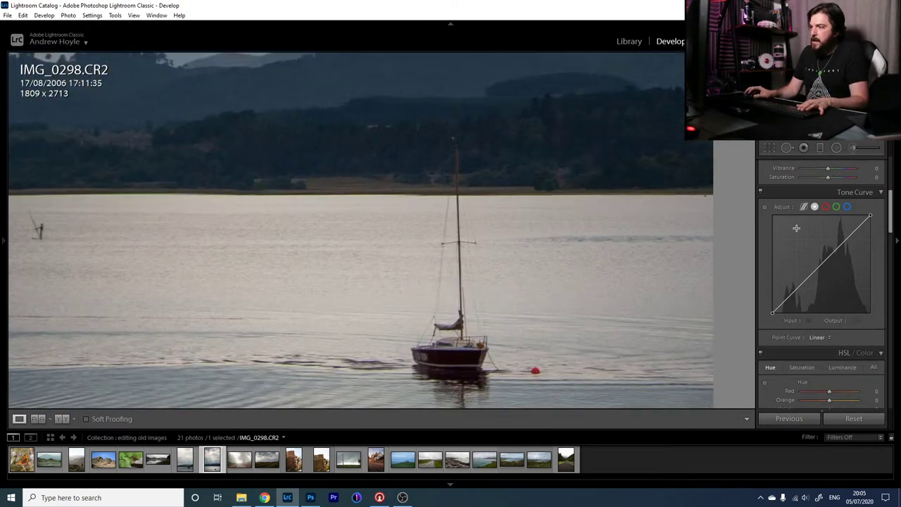
scroll(801, 245, "up", 2)
left_click(852, 148)
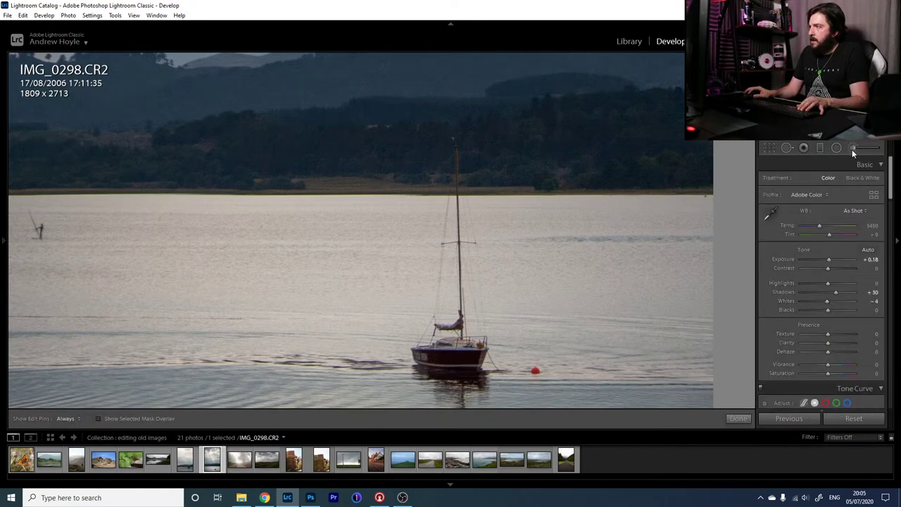
left_click(419, 349)
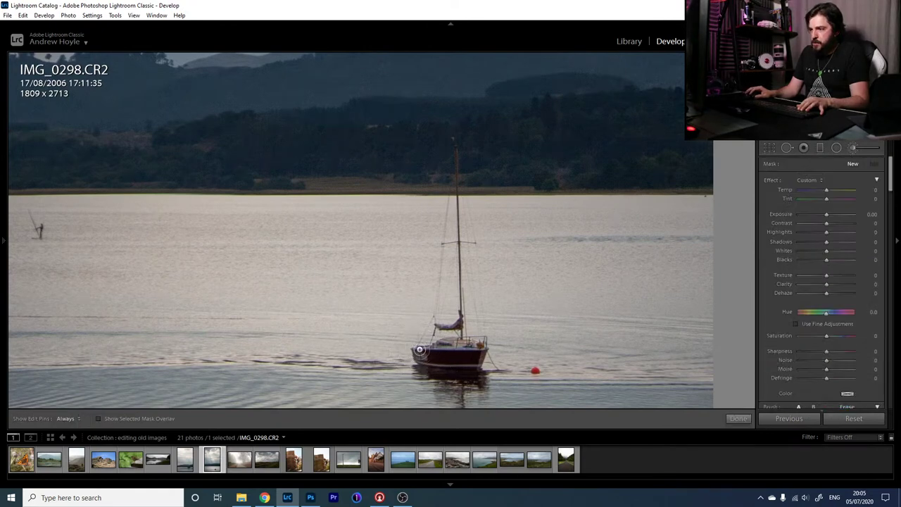
key("o")
mouse_move(484, 345)
left_mouse_down()
mouse_move(420, 356)
mouse_move(473, 358)
mouse_move(459, 349)
left_mouse_up()
- Give the hull mask Exposure 0.31 and Shadows 21, then return to the full photo
key("h")
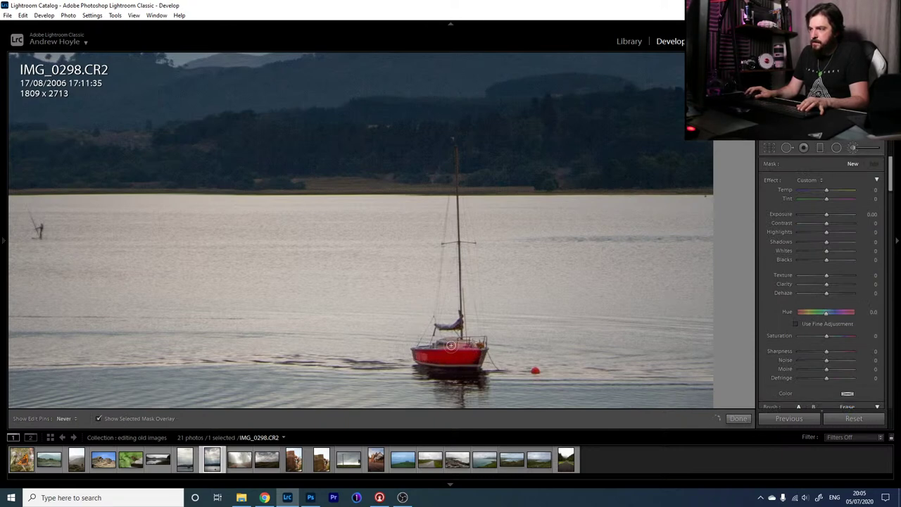
key("h")
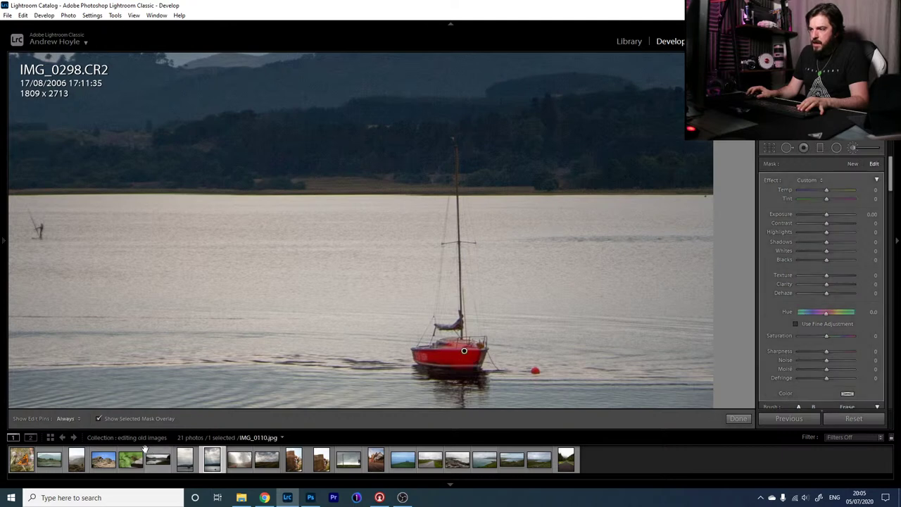
key("o")
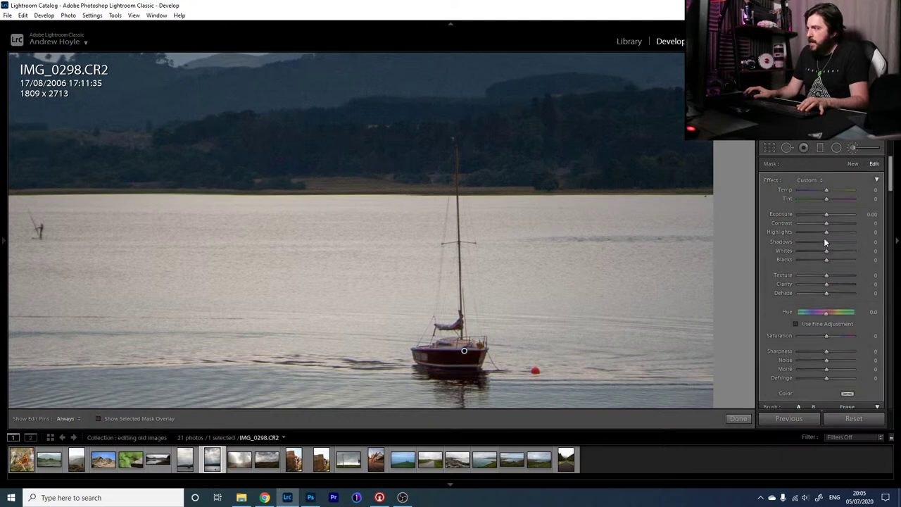
left_click_drag(831, 240, 831, 215)
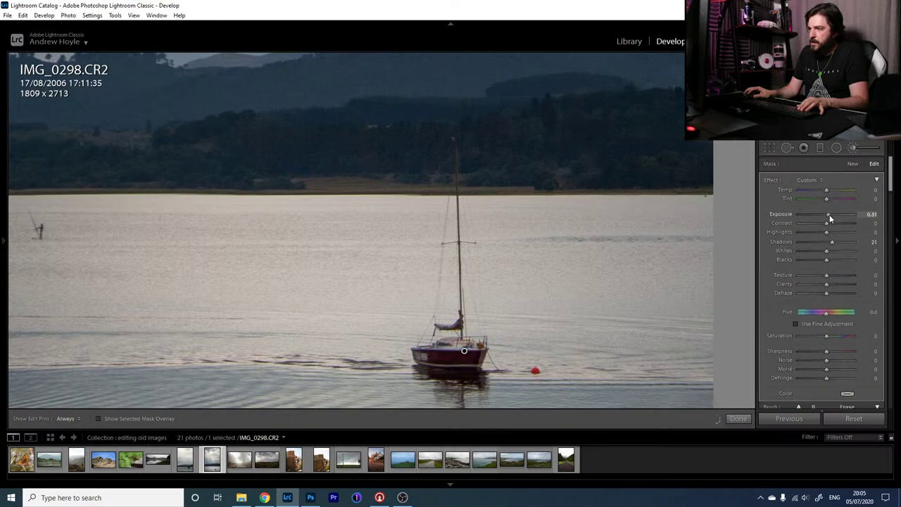
key("k")
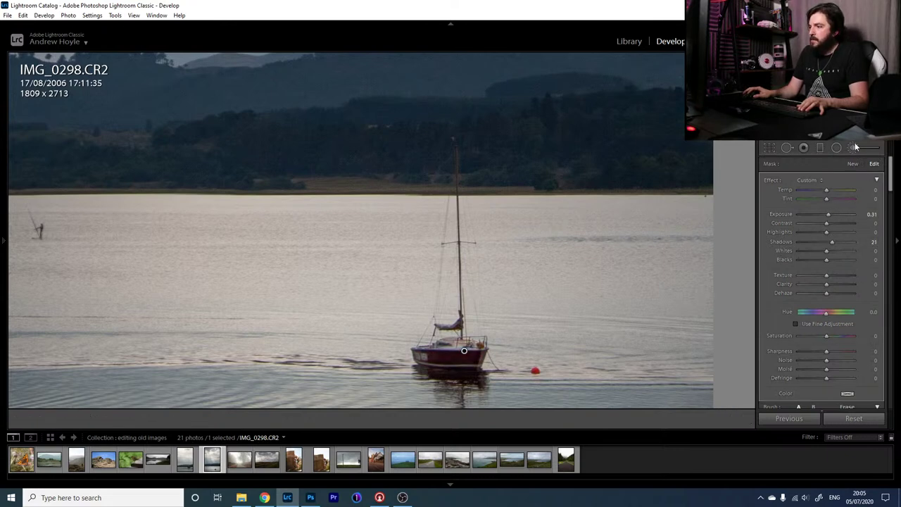
left_click(411, 237)
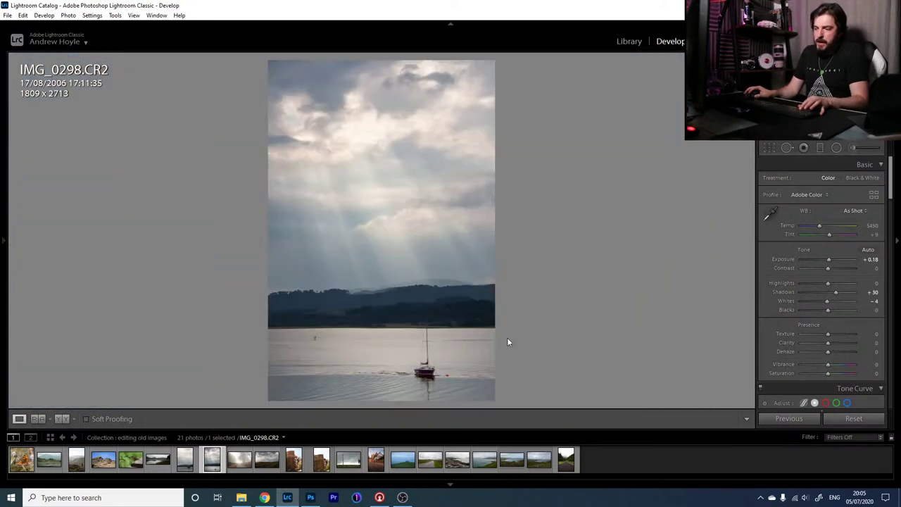
- Flip between the original and edited versions, then zoom in on the water below the hills
key("backslash")
key("backslash")
key("backslash")
key("backslash")
key("backslash")
key("backslash")
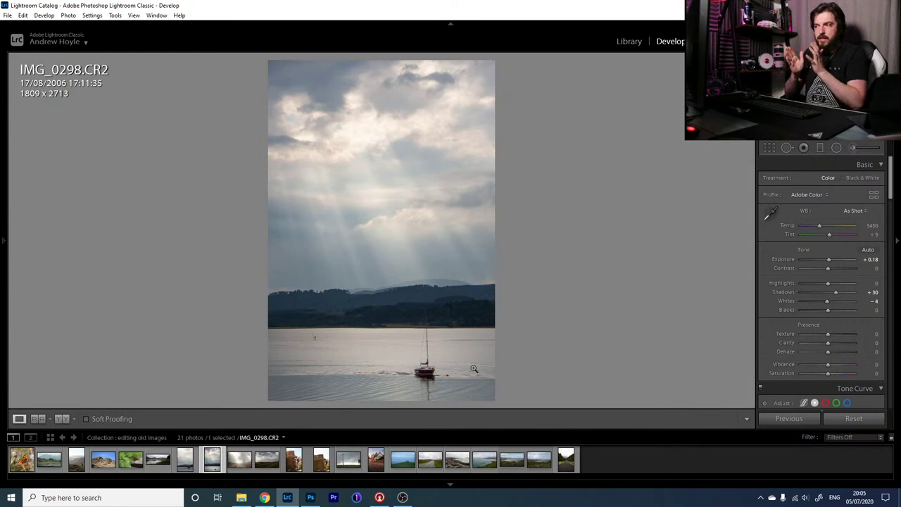
key("backslash")
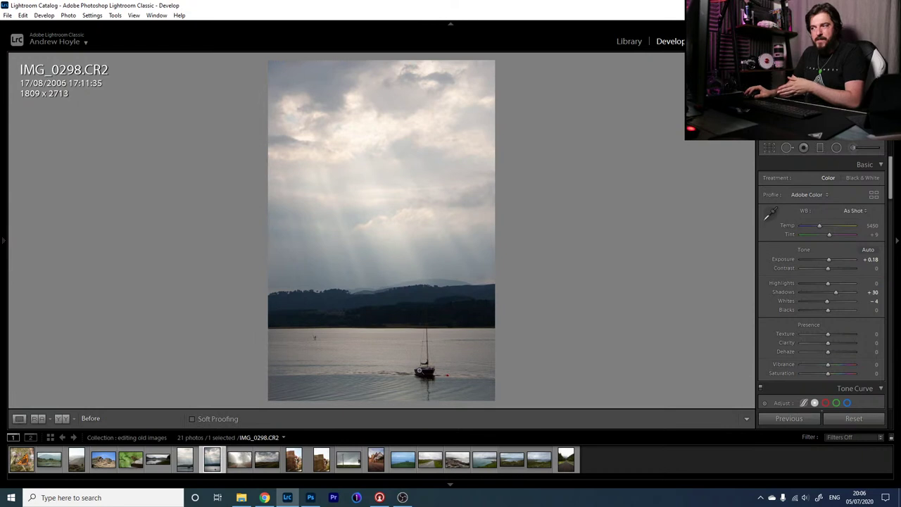
key("backslash")
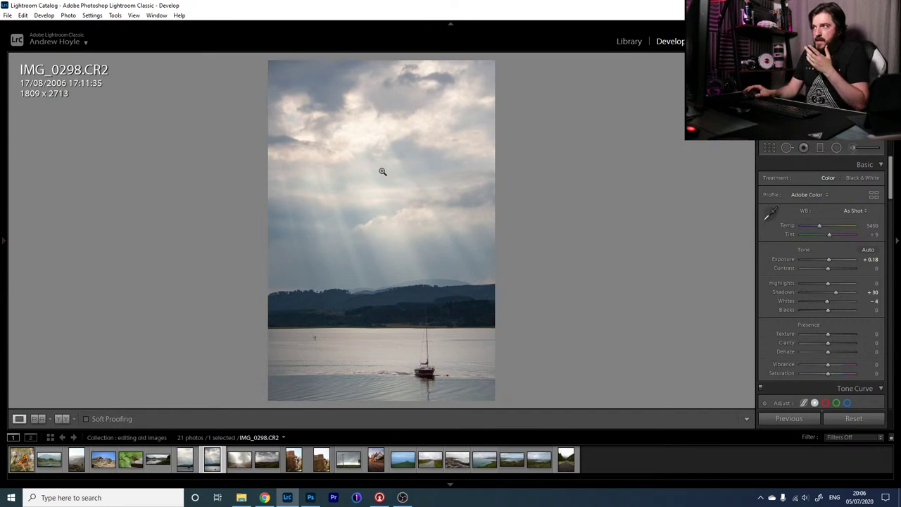
left_click(312, 337)
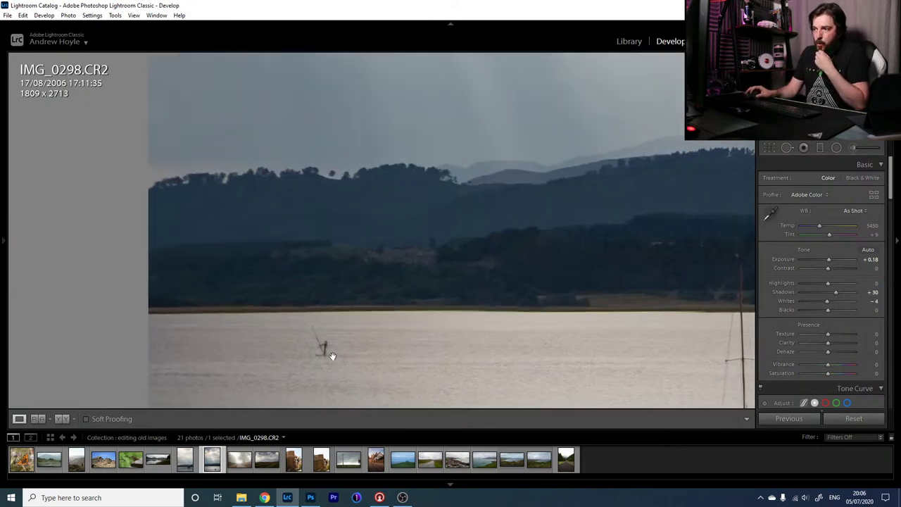
- Heal out the small figure on the water with Spot Removal
left_click(788, 148)
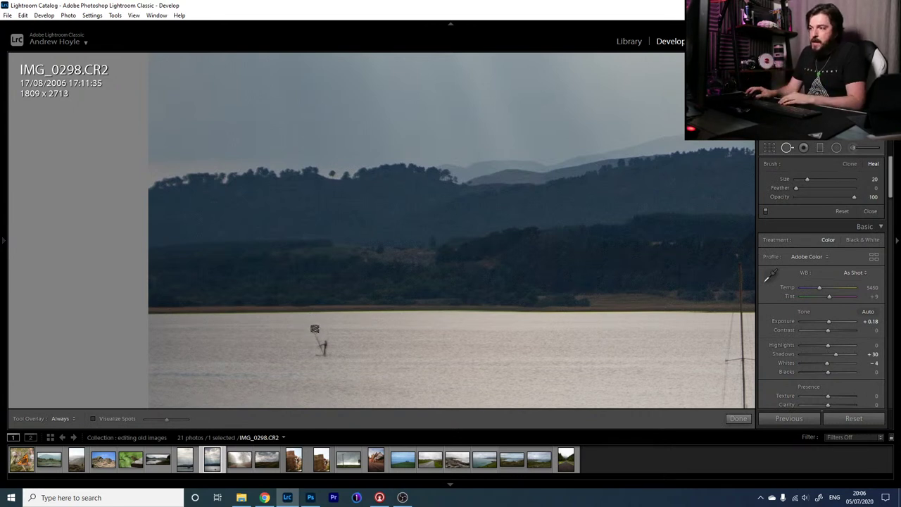
left_click_drag(311, 326, 322, 345)
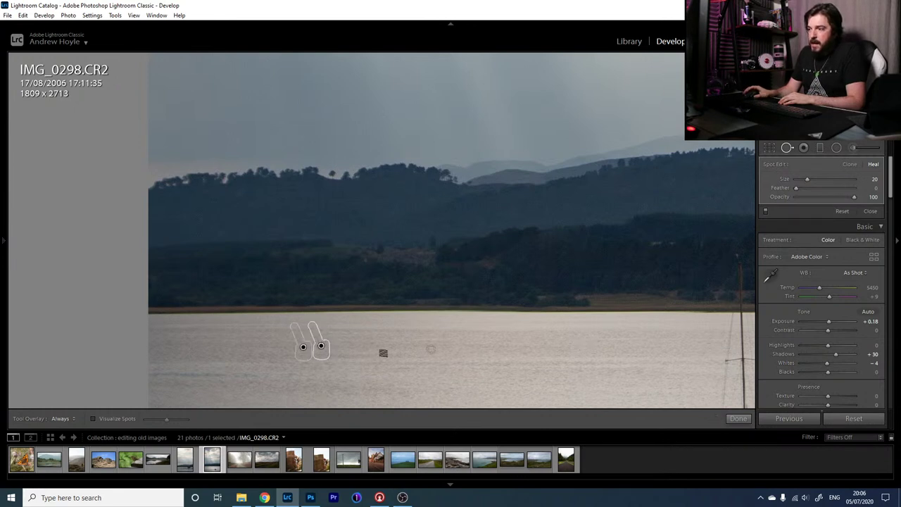
left_click(788, 148)
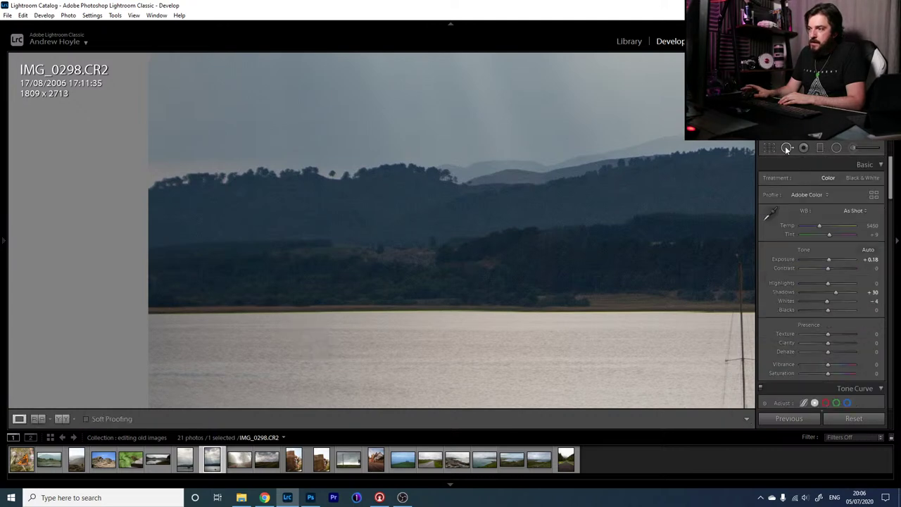
- Zoom in on the sailboat and heal the red buoy, sourcing from cleaner water
left_click(563, 220)
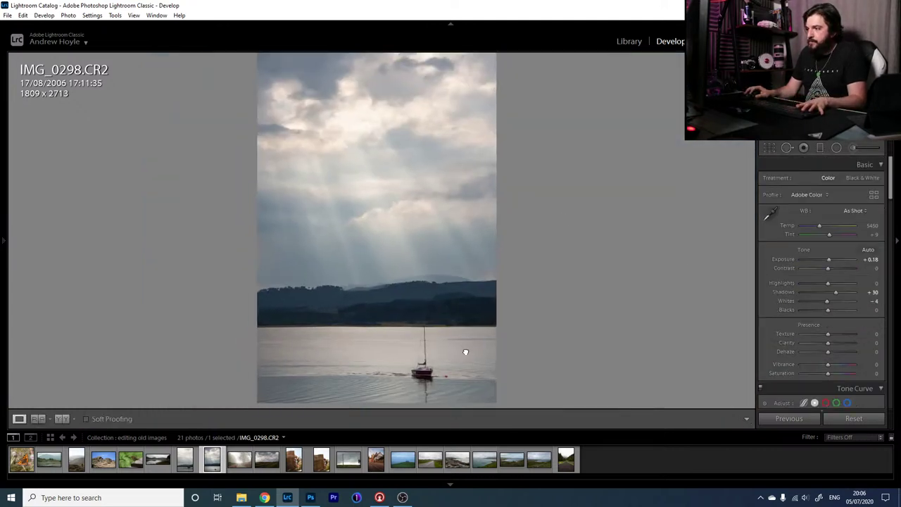
left_click(483, 366)
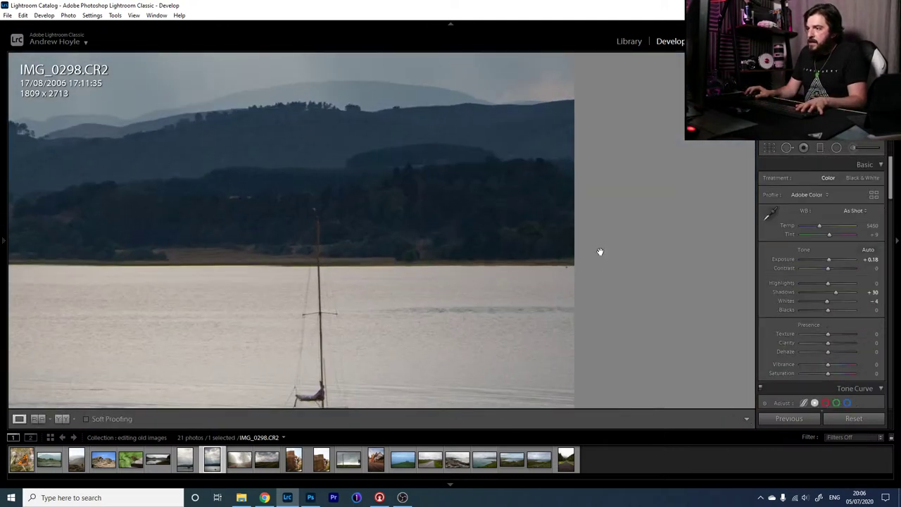
left_click(459, 371)
left_click(451, 379)
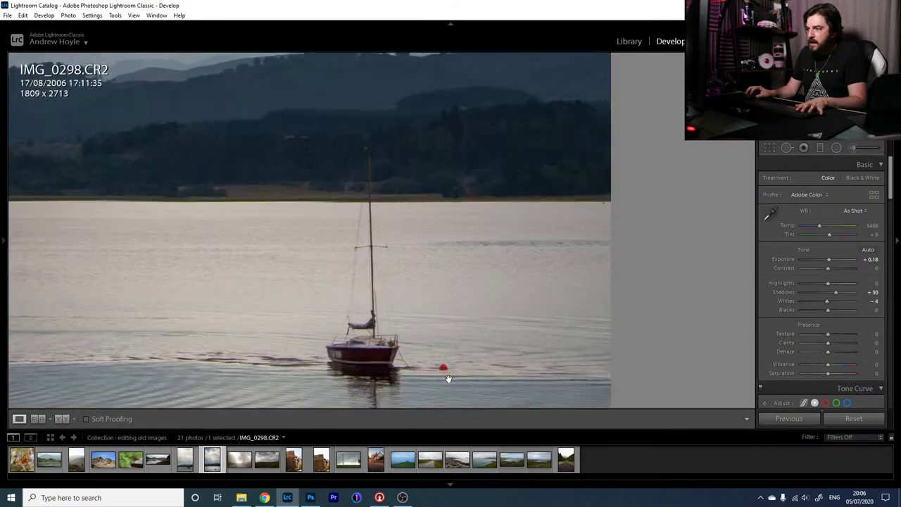
left_click(788, 147)
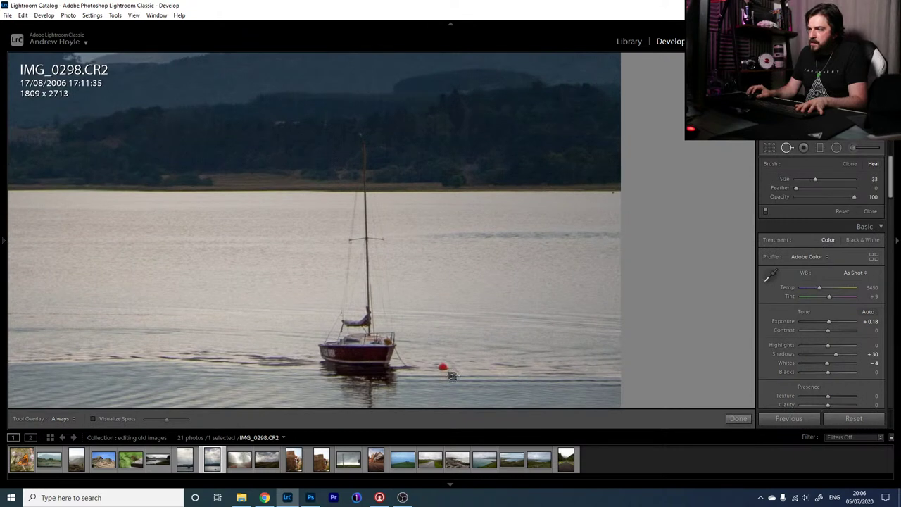
left_click(442, 366)
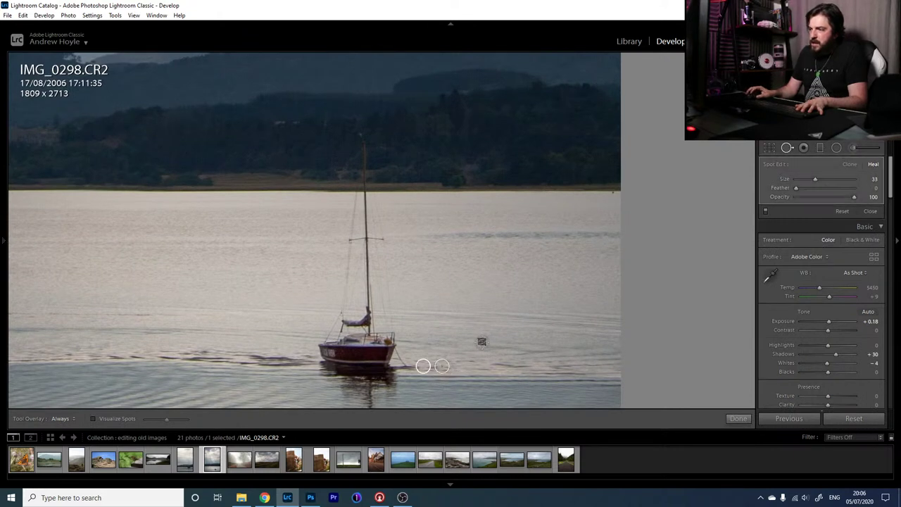
left_click_drag(425, 365, 468, 367)
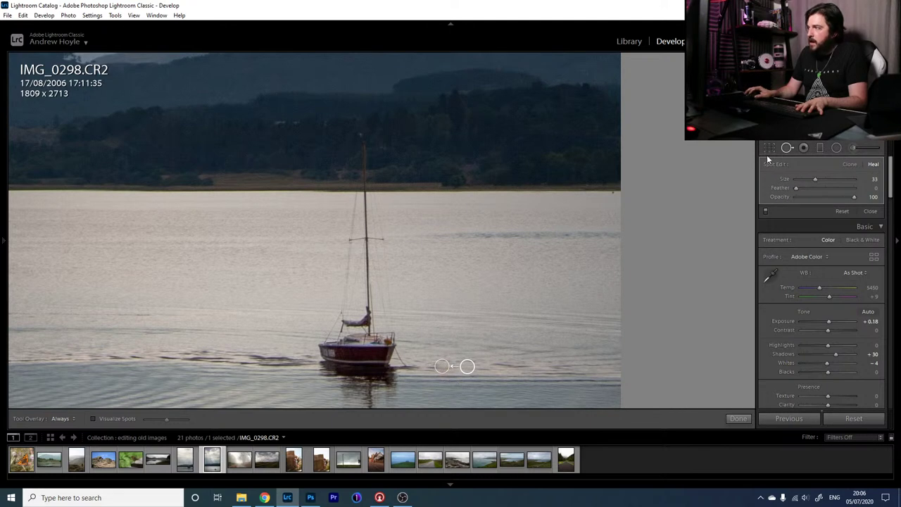
key("q")
left_click(500, 245)
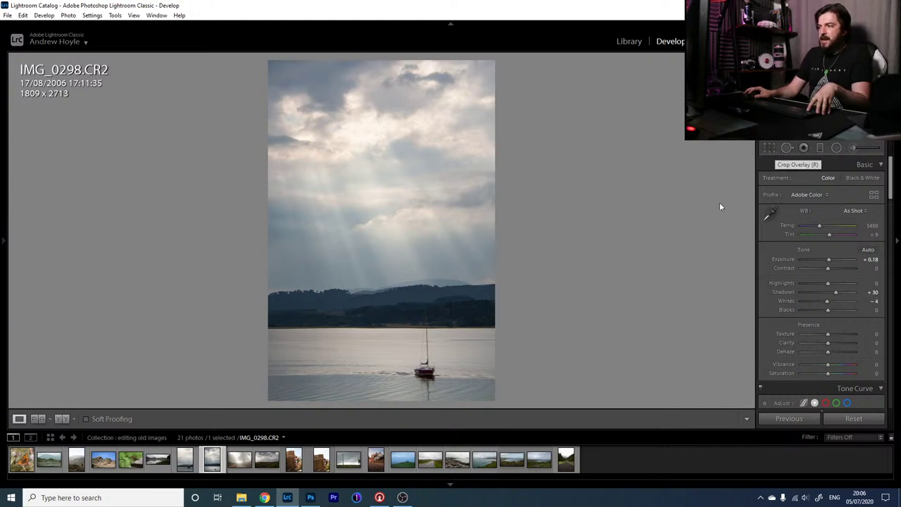
- Undo the buoy heal, then re-heal the buoy and another spot right of the boat
left_click(425, 377)
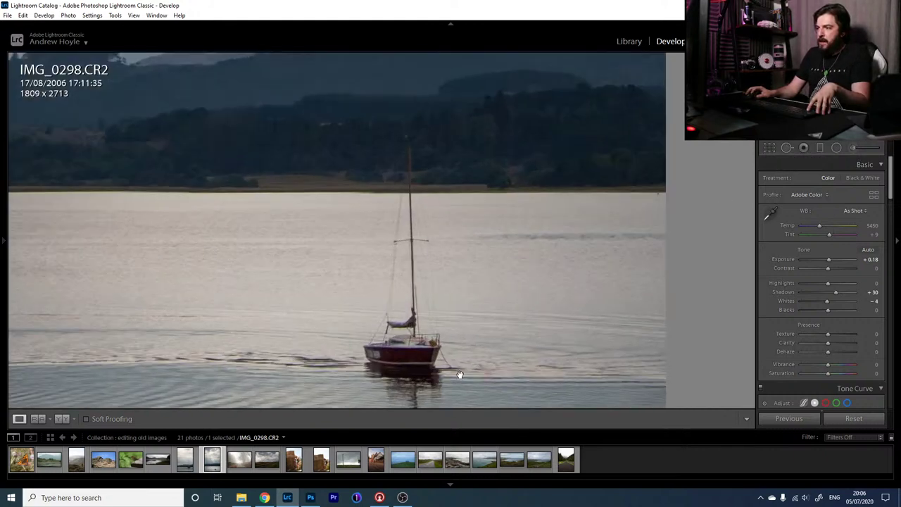
left_click(786, 148)
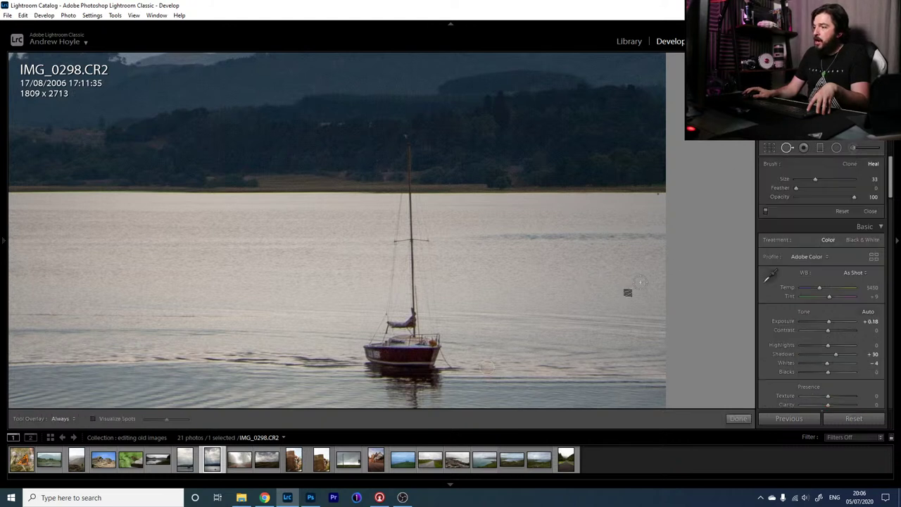
key("ctrl+z")
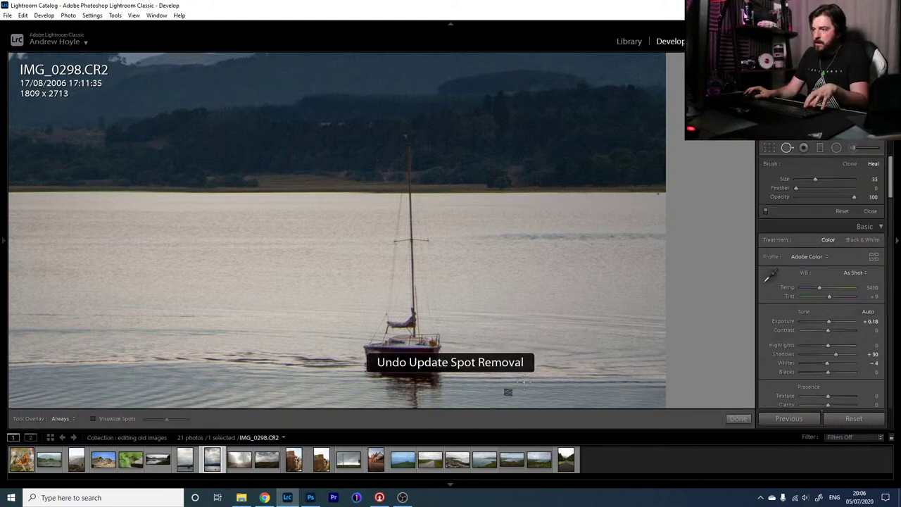
key("ctrl+z")
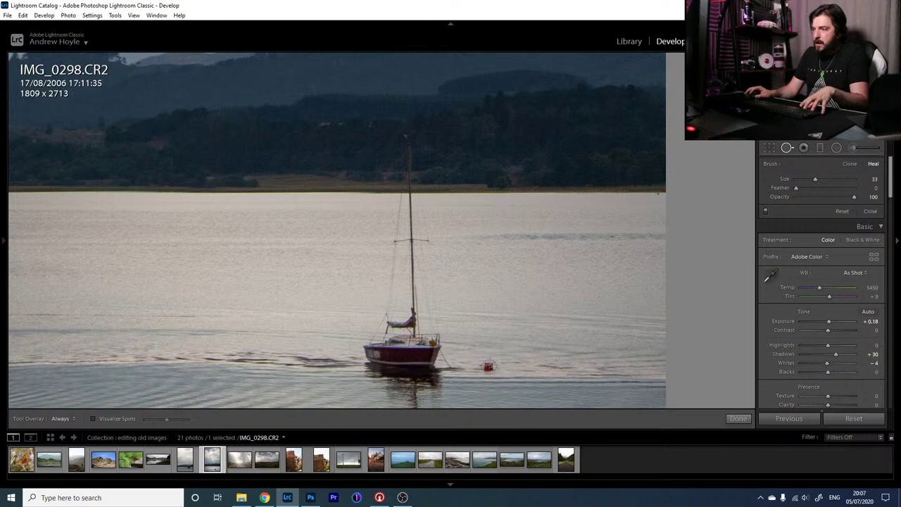
left_click(487, 370)
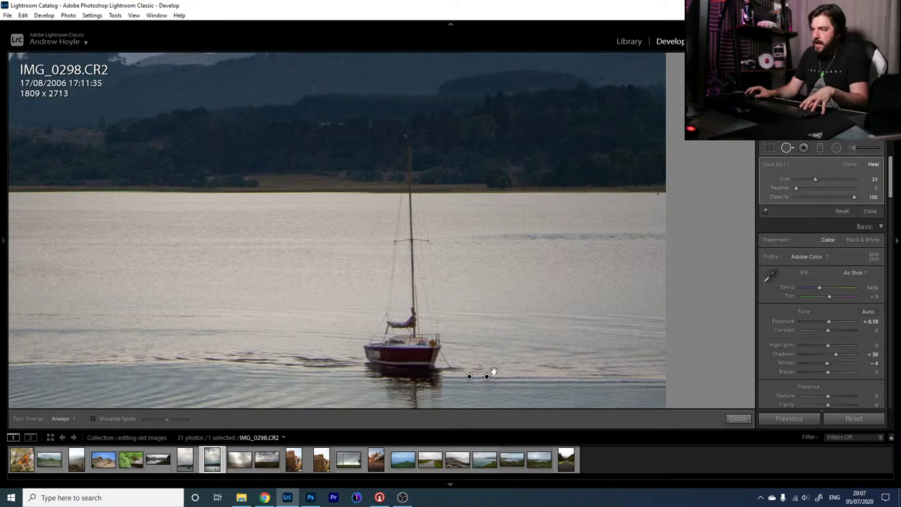
left_click_drag(508, 375, 516, 379)
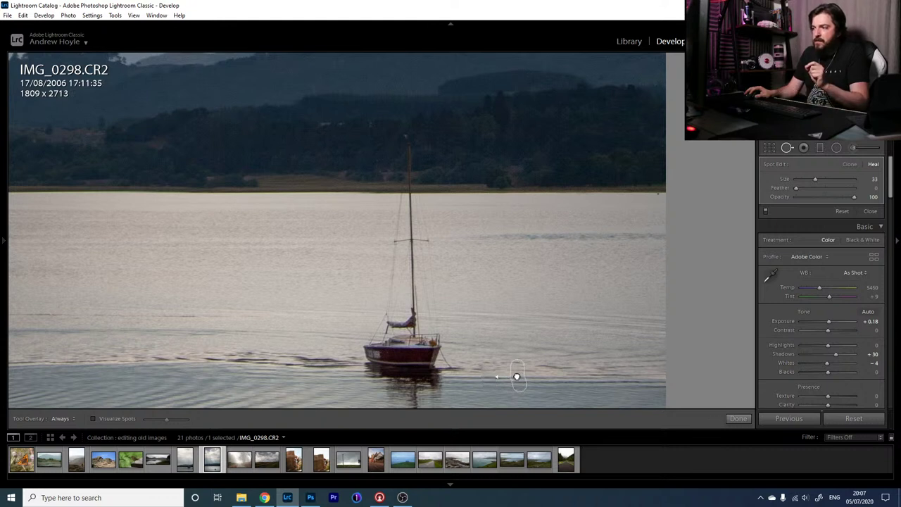
left_click(516, 376)
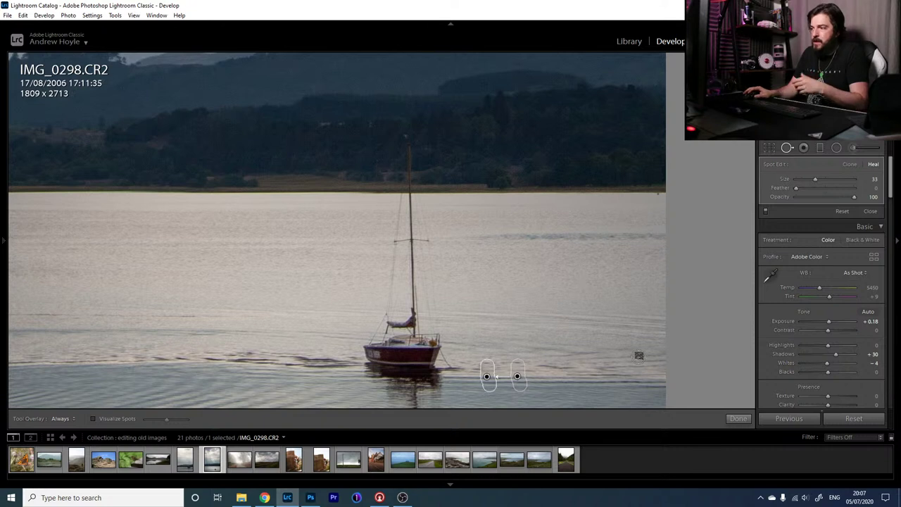
left_click(787, 148)
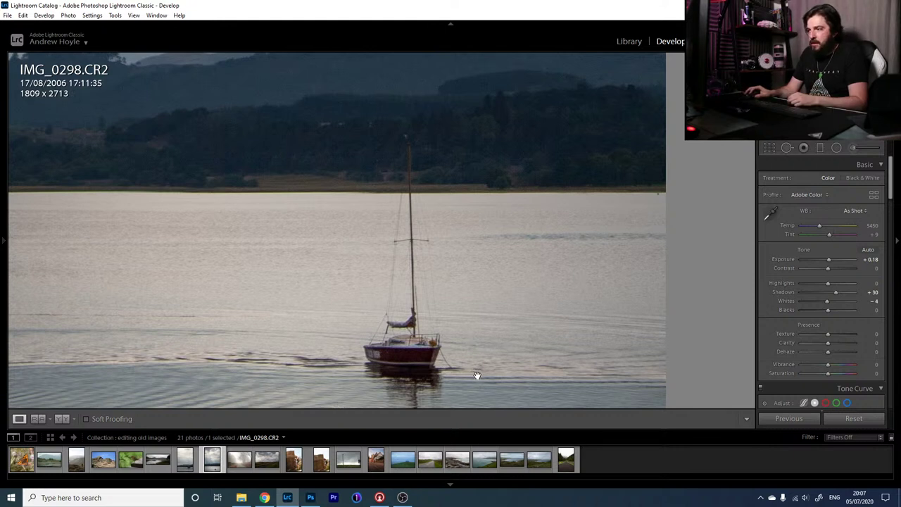
- Heal a blemish just right of the boat's stern, then fit the whole photo
left_click(787, 147)
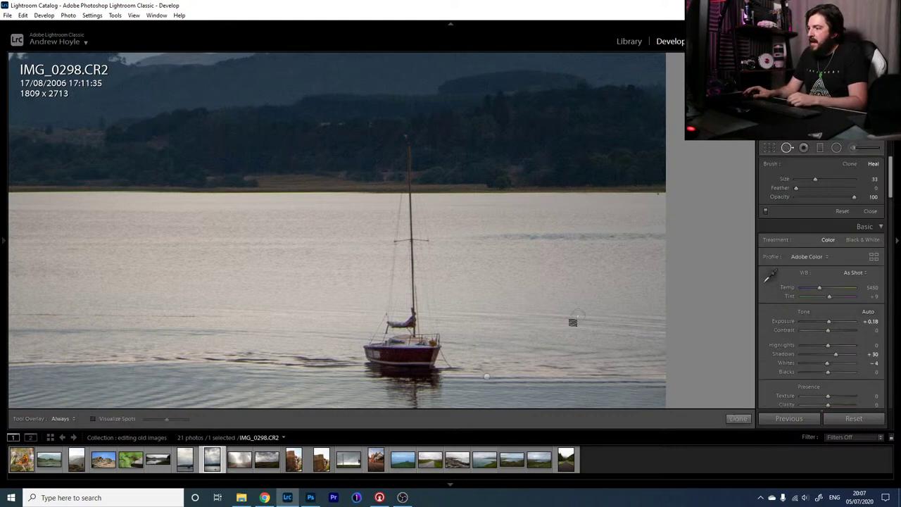
left_click(481, 362)
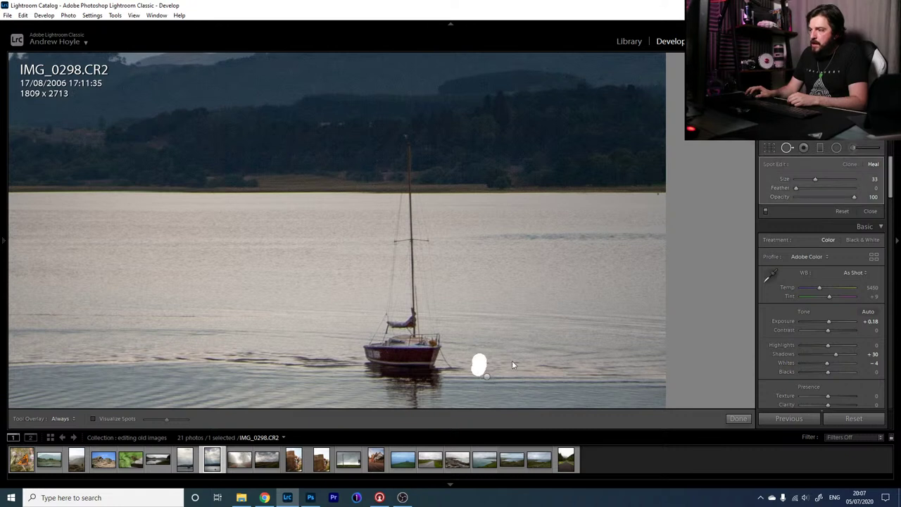
left_click_drag(495, 362, 497, 359)
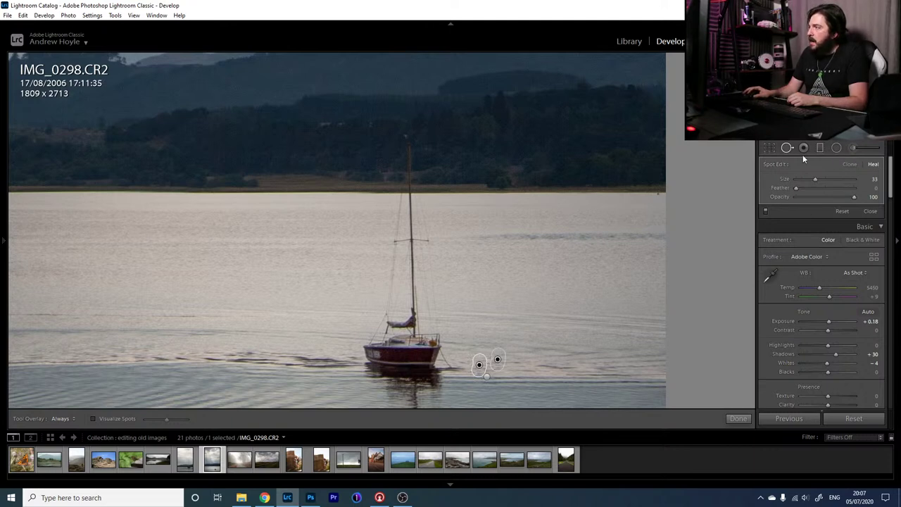
key("q")
key("z")
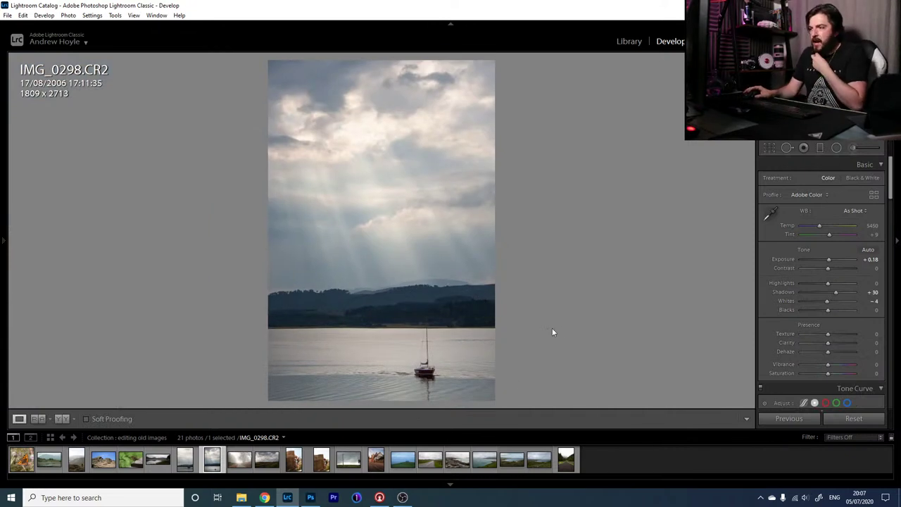
- Inspect the healed water beside the sailboat up close, zoom out, and open the Adjustment Brush
left_click(444, 380)
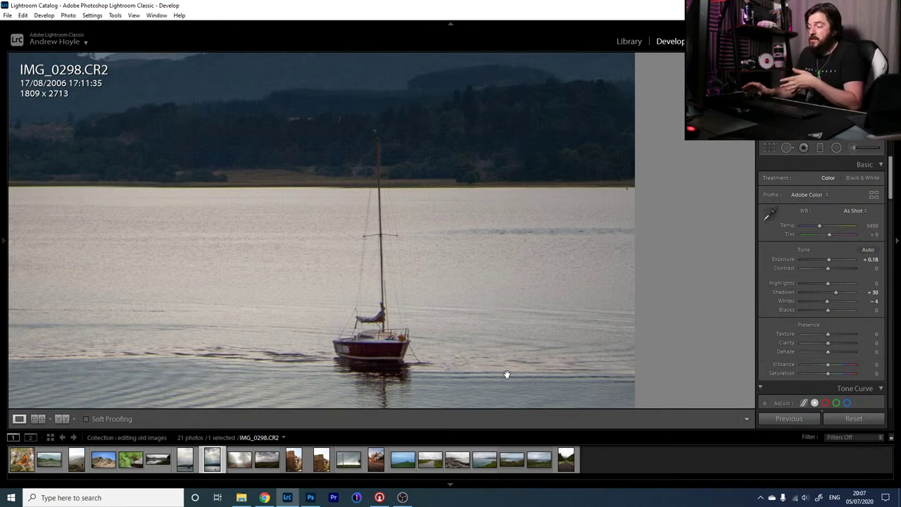
left_click(489, 377)
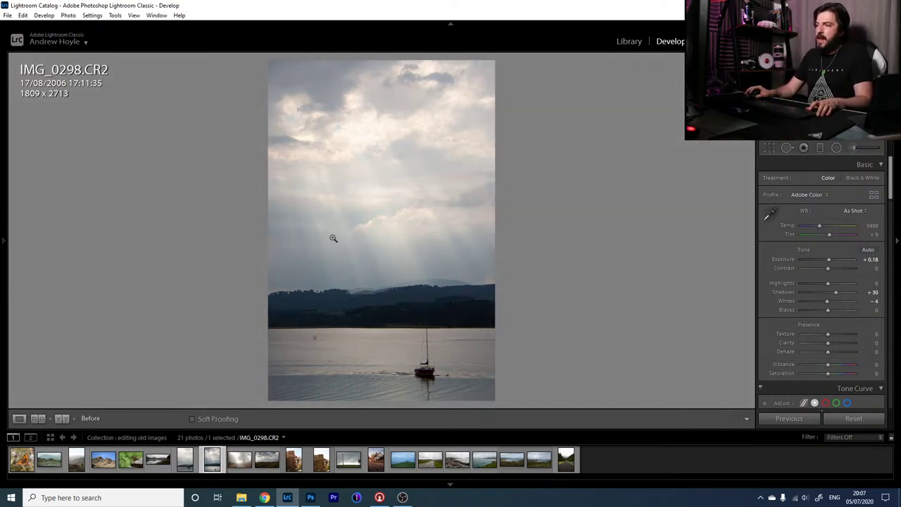
left_click(856, 148)
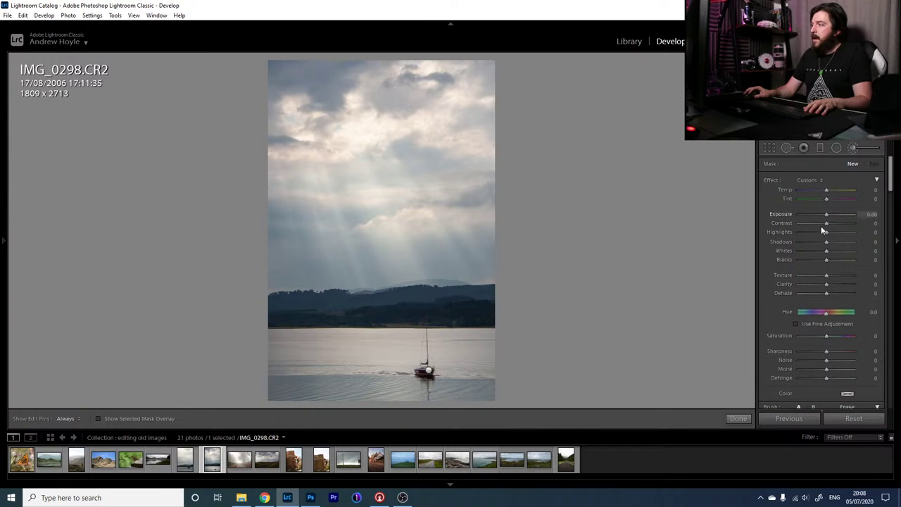
- Set the hills brush adjustment's Shadows to −49 and close the brush
left_click_drag(826, 242, 821, 242)
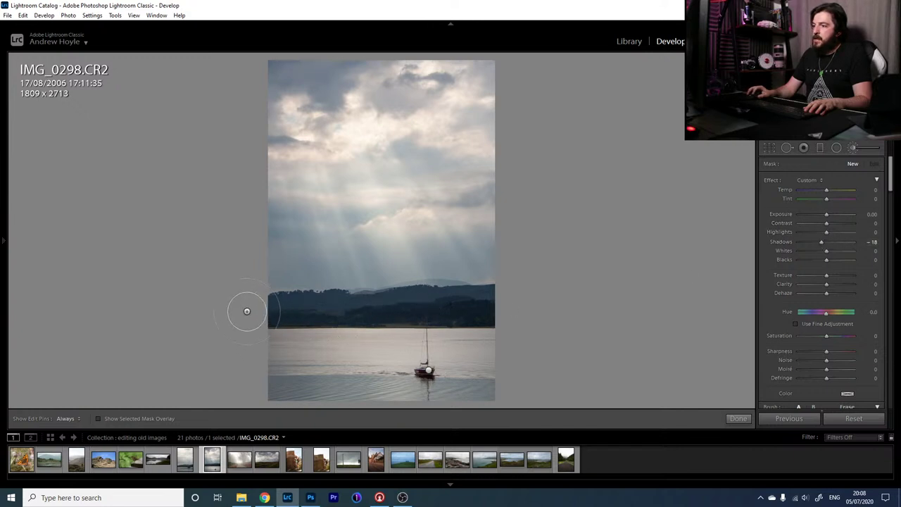
key("h")
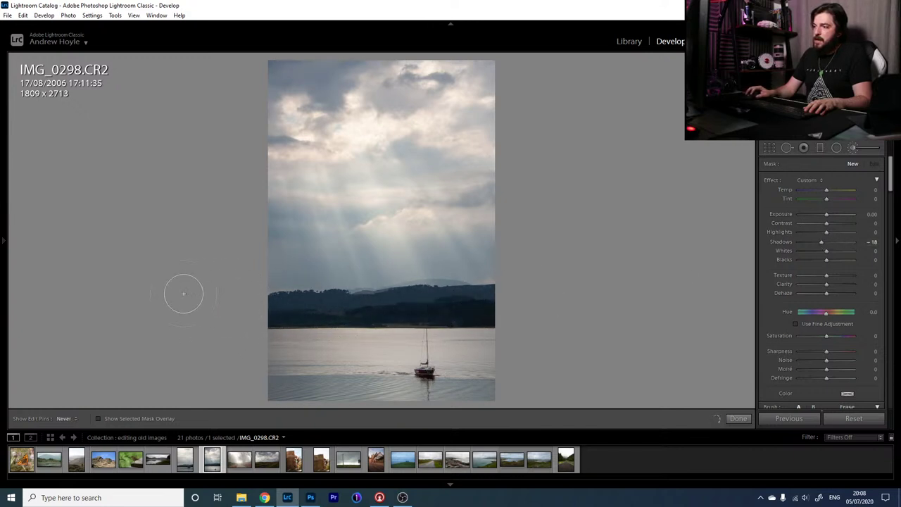
key("h")
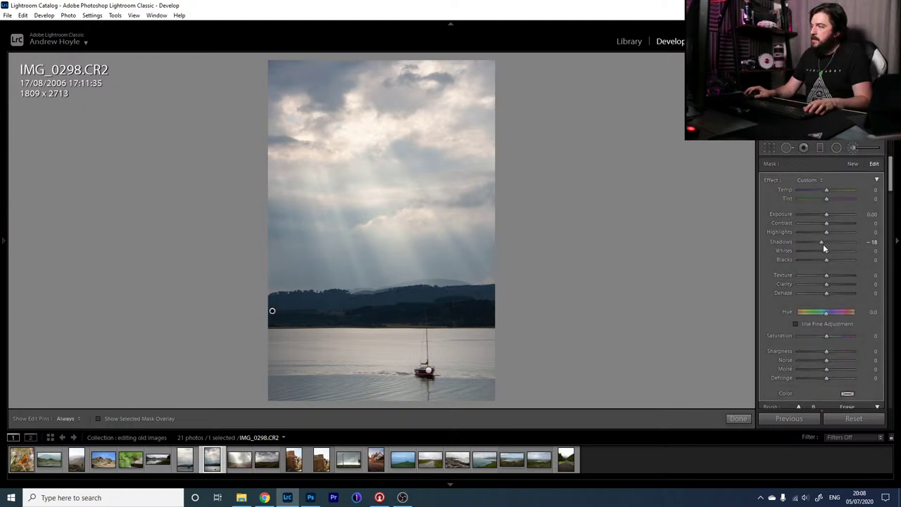
left_click_drag(821, 242, 815, 243)
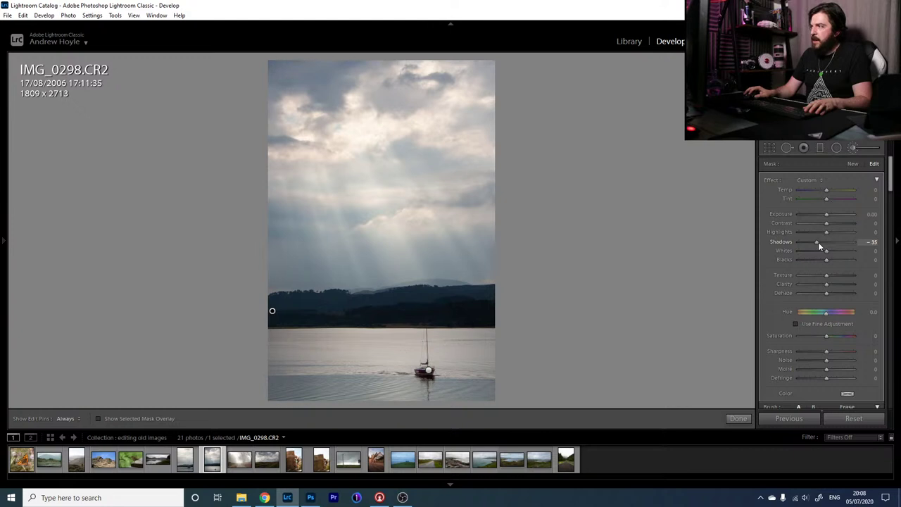
left_click(853, 148)
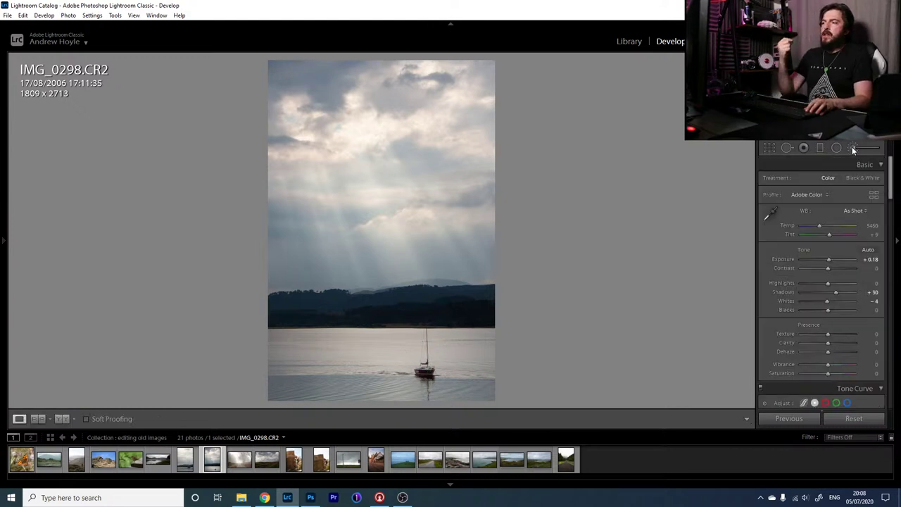
- Toggle Before/After to compare the edit with the original
key("backslash")
key("backslash")
key("backslash")
key("backslash")
key("backslash")
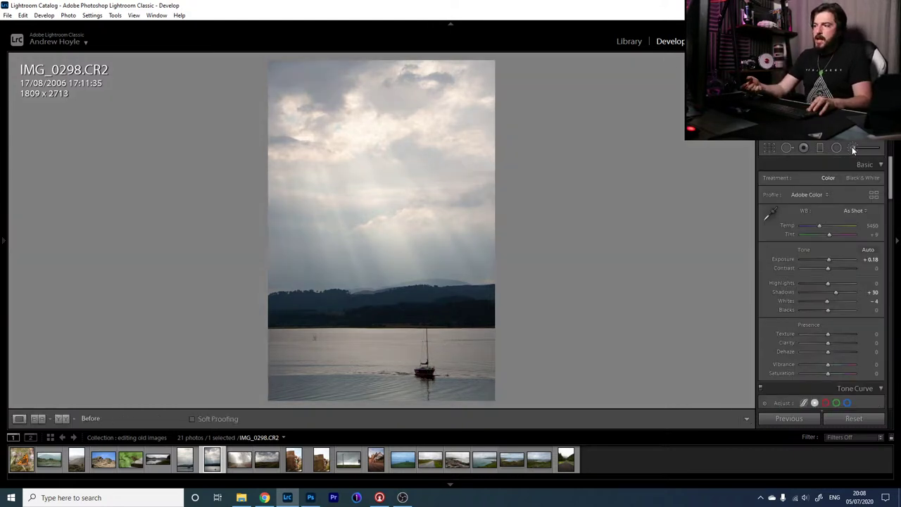
key("backslash")
key("backslash")
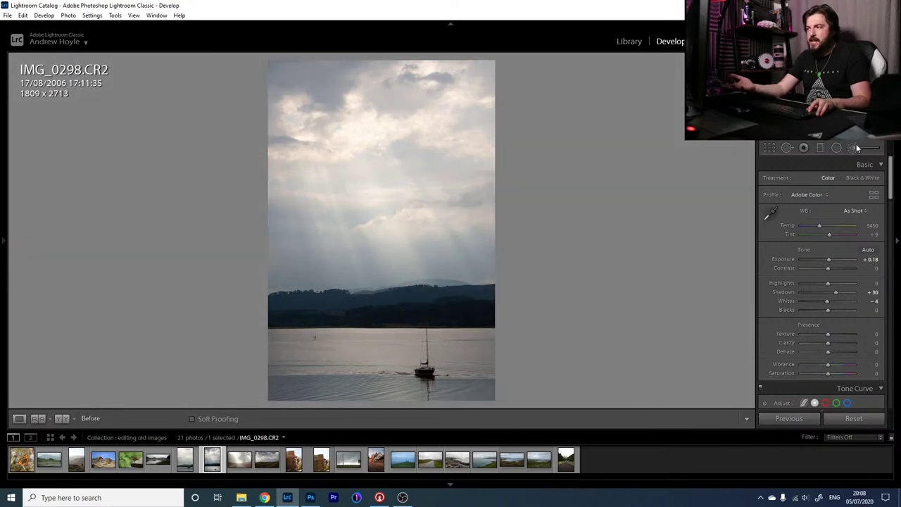
key("backslash")
key("backslash")
key("backslash")
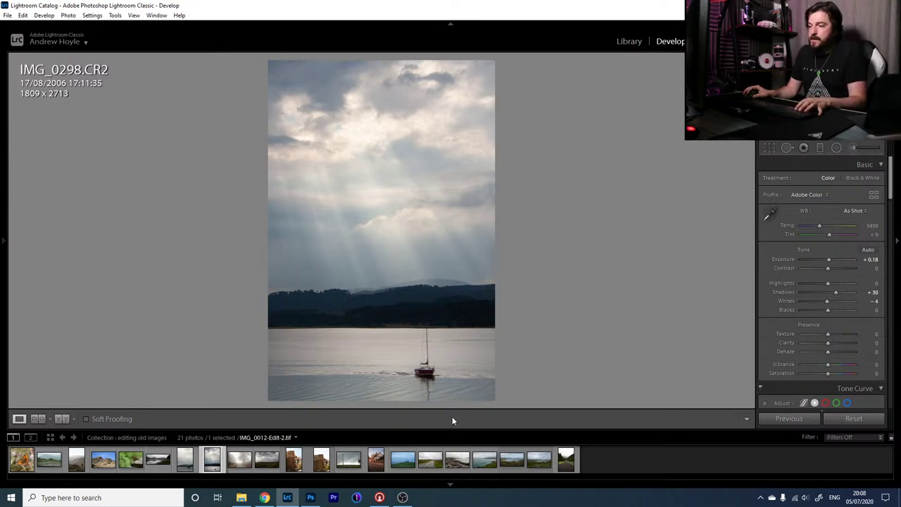
- Open 1T4A0919-2.CR2 and crop tighter around the road to 2585 x 3878
left_click(566, 461)
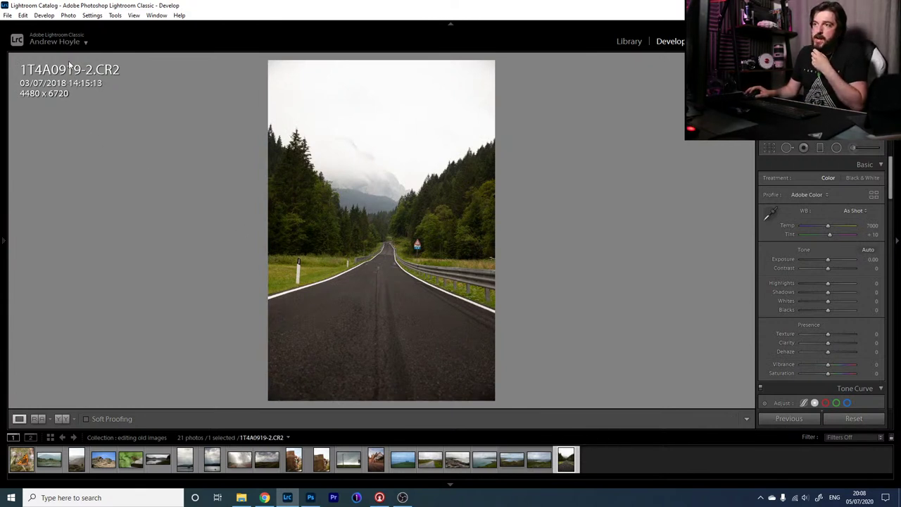
left_click(769, 148)
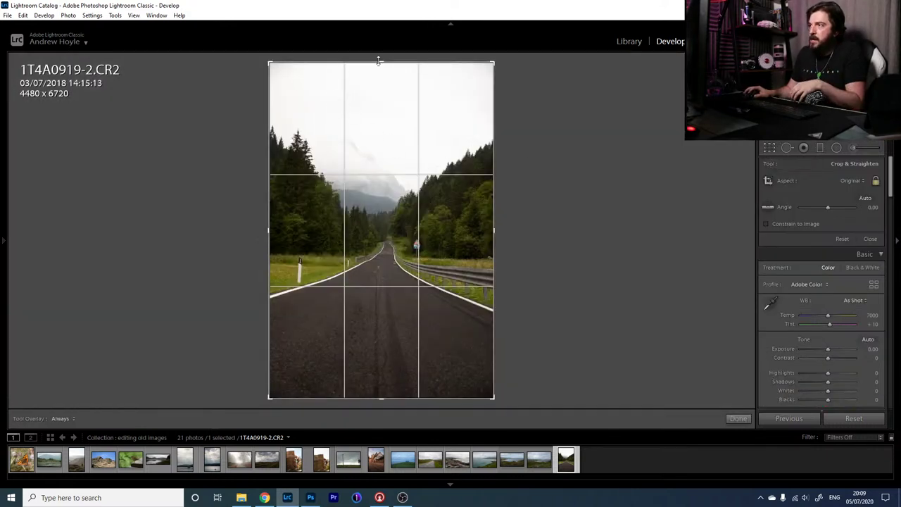
left_click_drag(379, 61, 382, 135)
left_click_drag(364, 208, 364, 255)
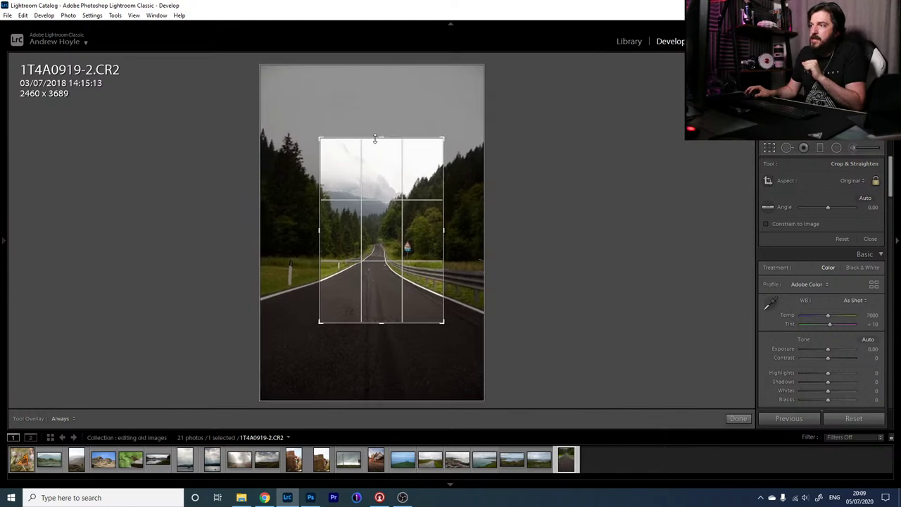
left_click_drag(375, 138, 376, 135)
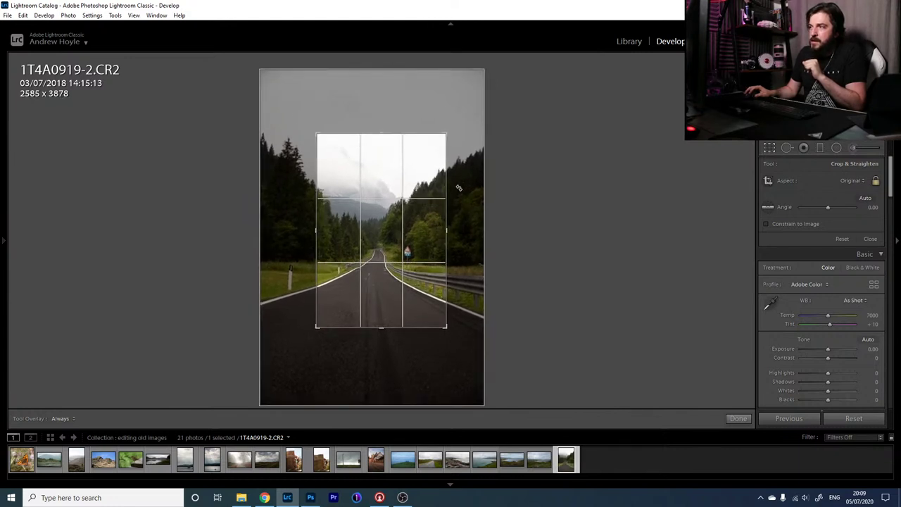
key("o")
key("o")
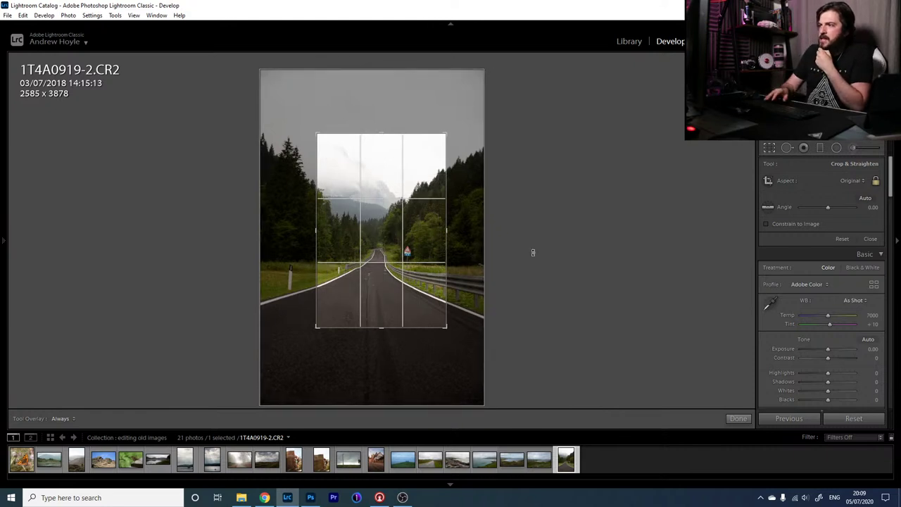
key("Return")
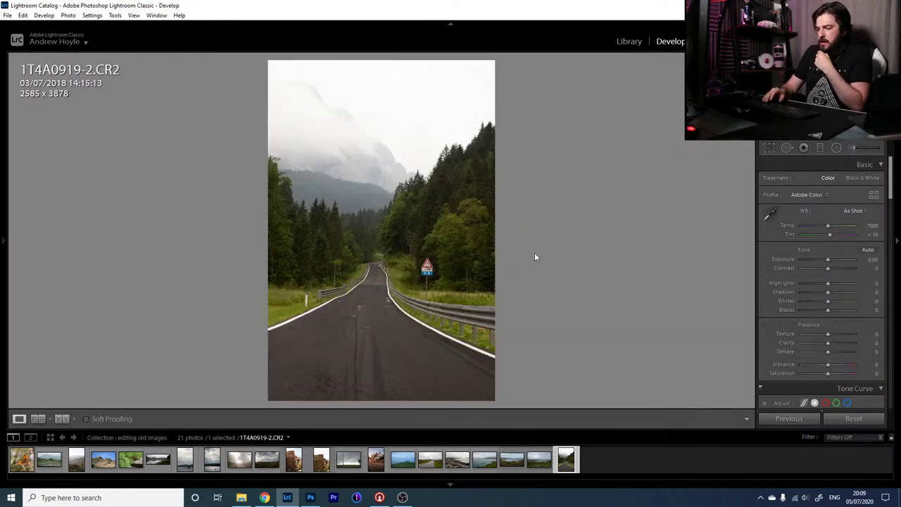
- Reopen the crop to review the framing, keeping it unchanged
key("r")
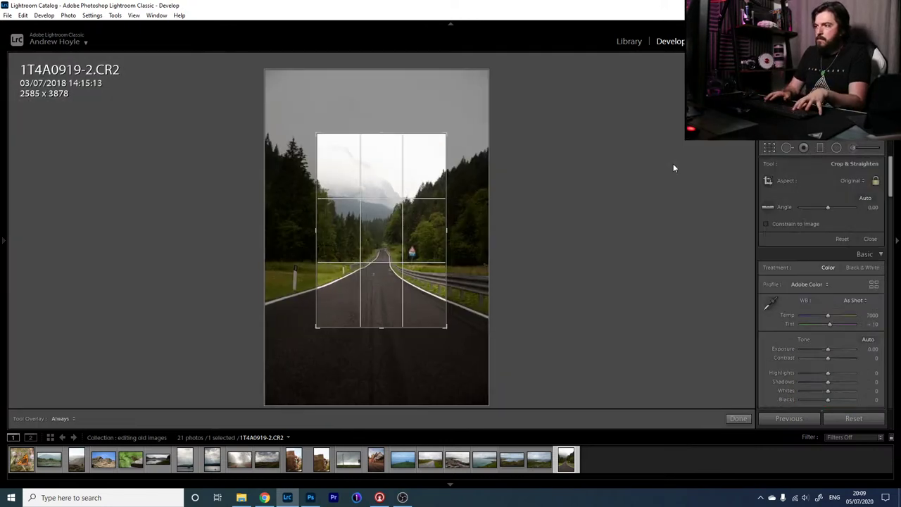
key("Return")
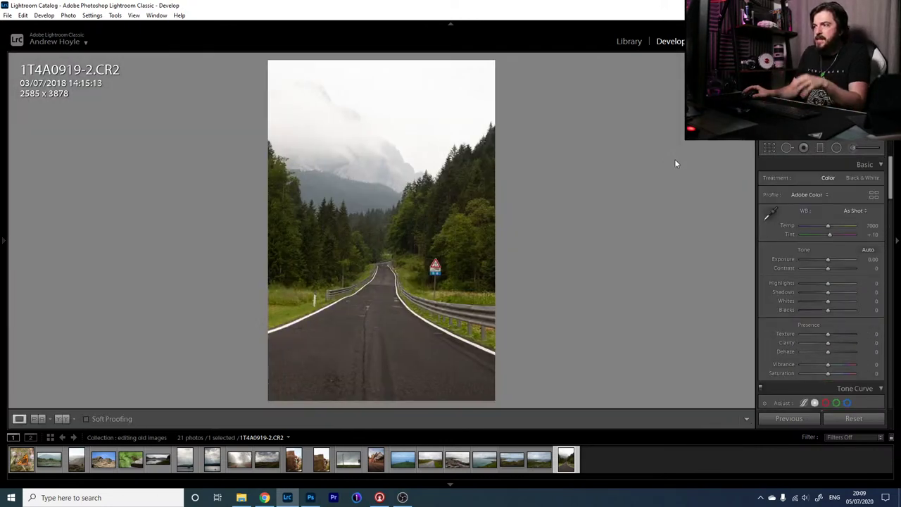
left_click(768, 149)
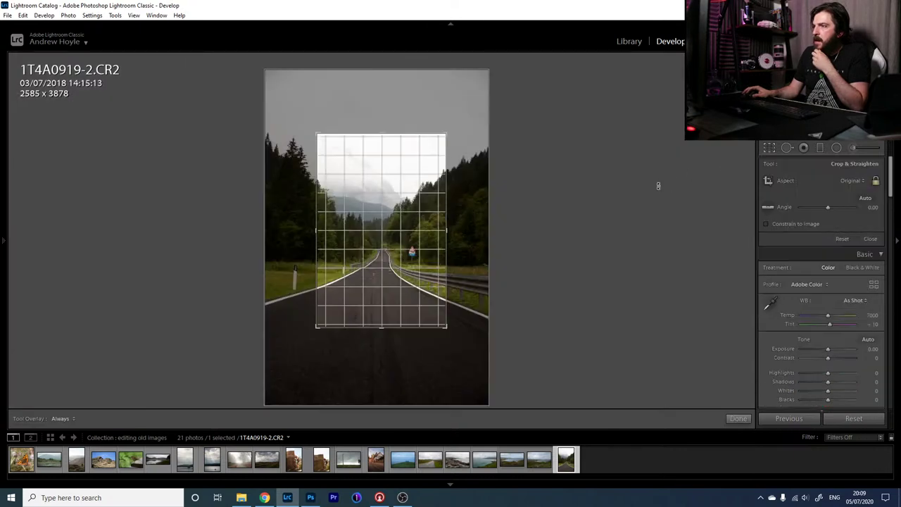
key("ctrl+z")
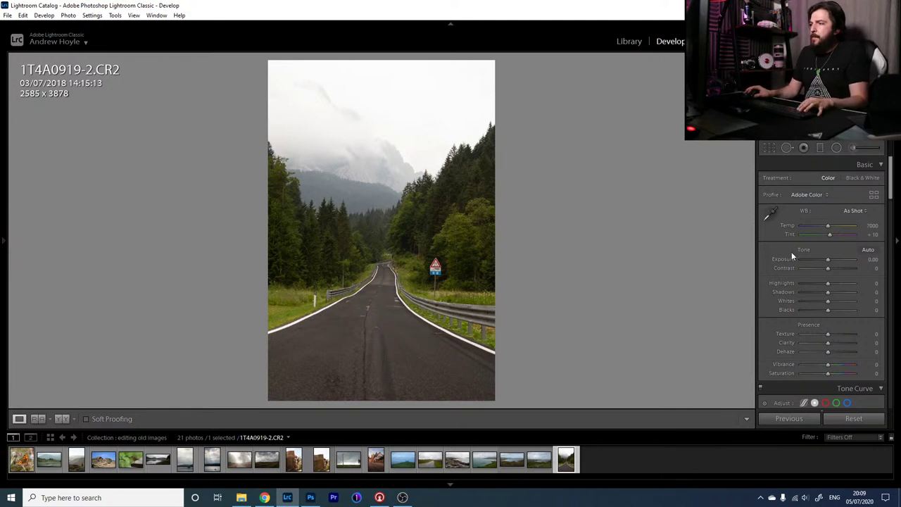
- Lower Shadows to −16 and Highlights to −100 to recover the misty sky
left_click_drag(829, 293, 827, 296)
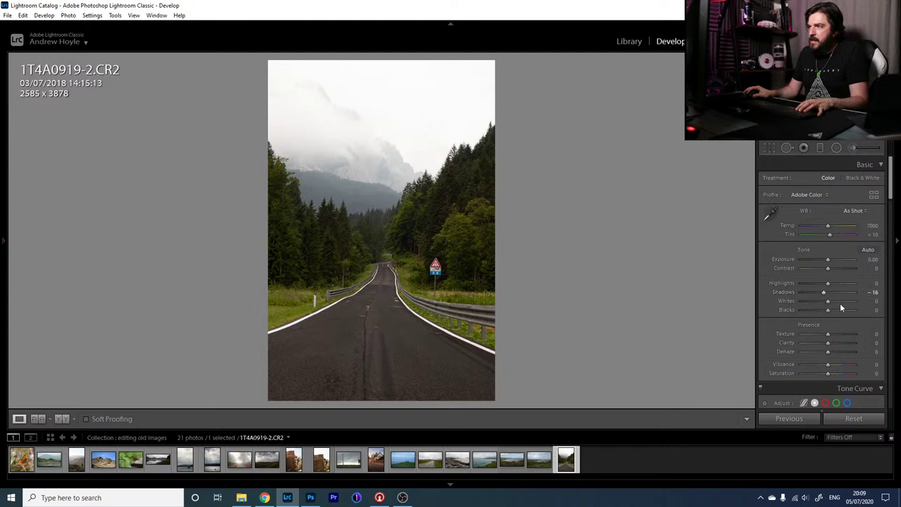
left_click_drag(819, 283, 788, 293)
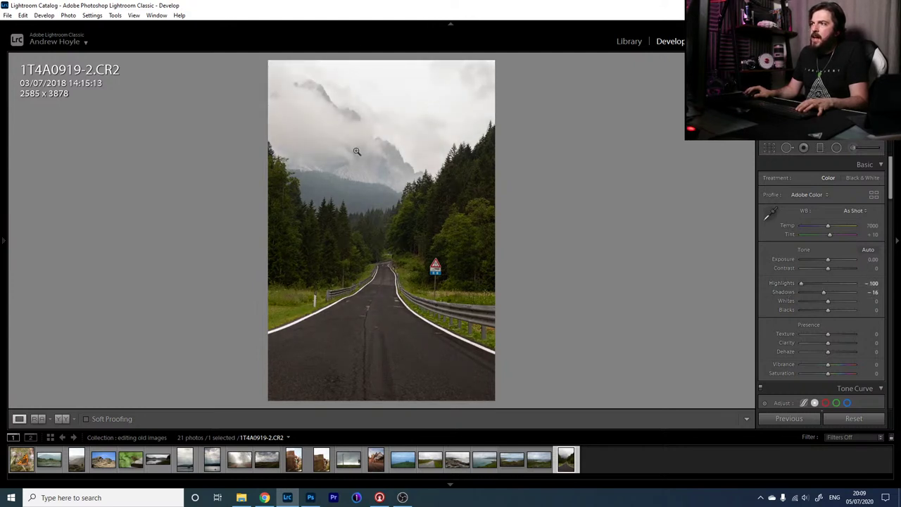
left_click_drag(820, 283, 797, 283)
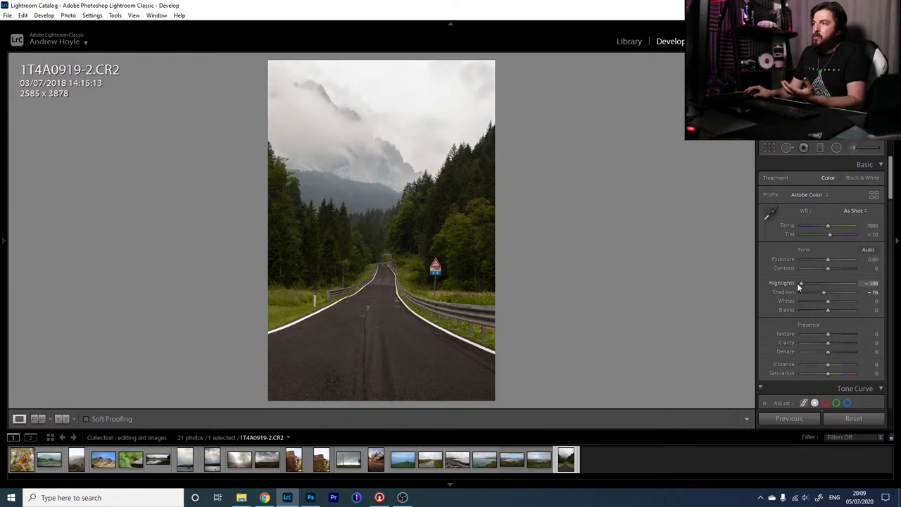
- Draw a reset graduated filter down over the sky and preview its mask
left_click(821, 148)
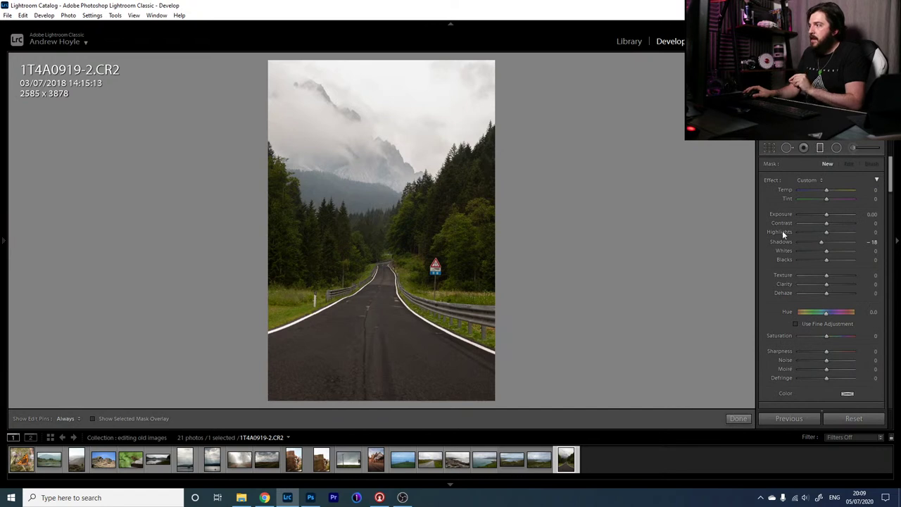
double_click(767, 180)
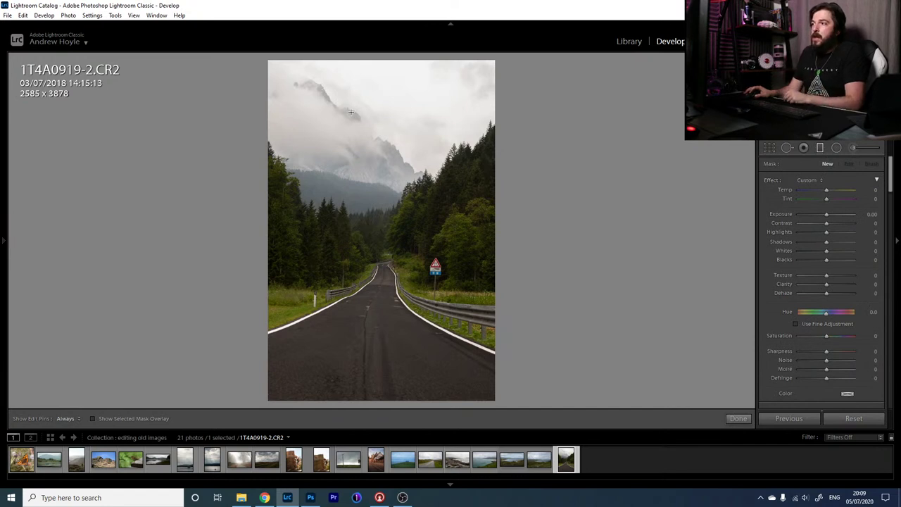
left_click_drag(351, 111, 358, 246)
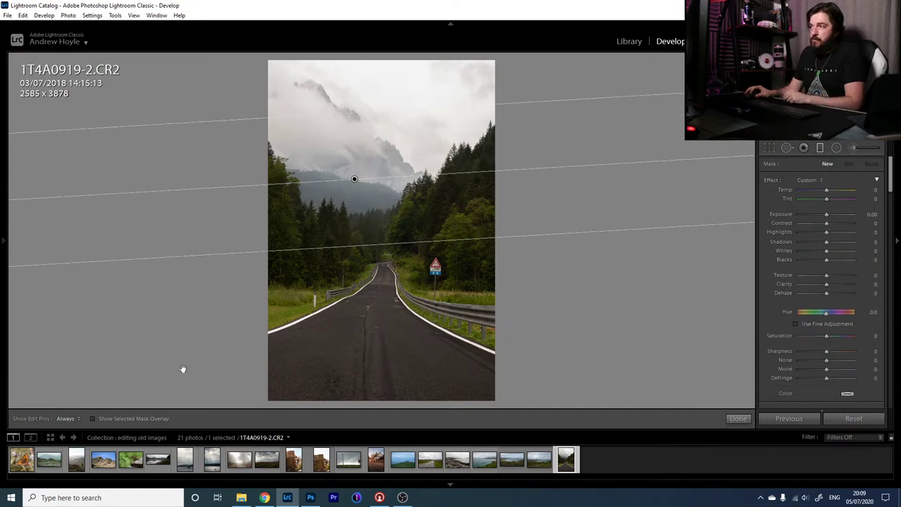
left_click(132, 420)
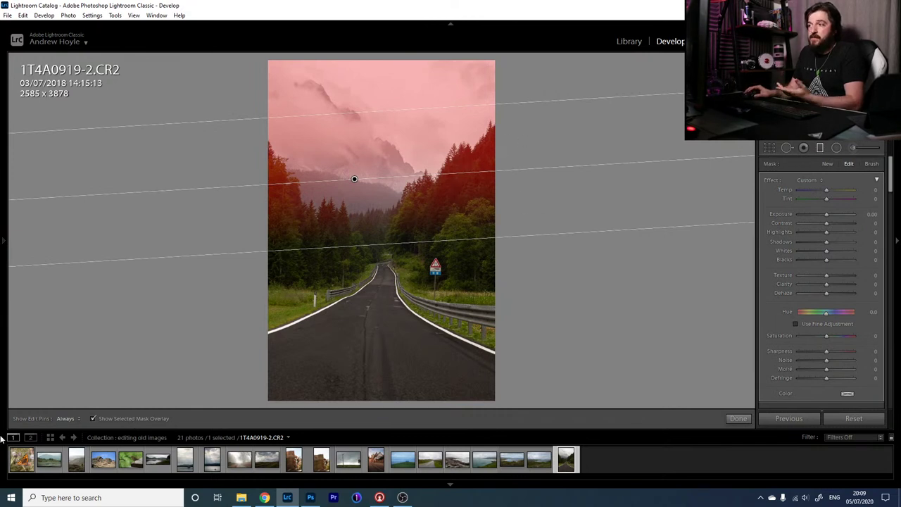
left_click(121, 419)
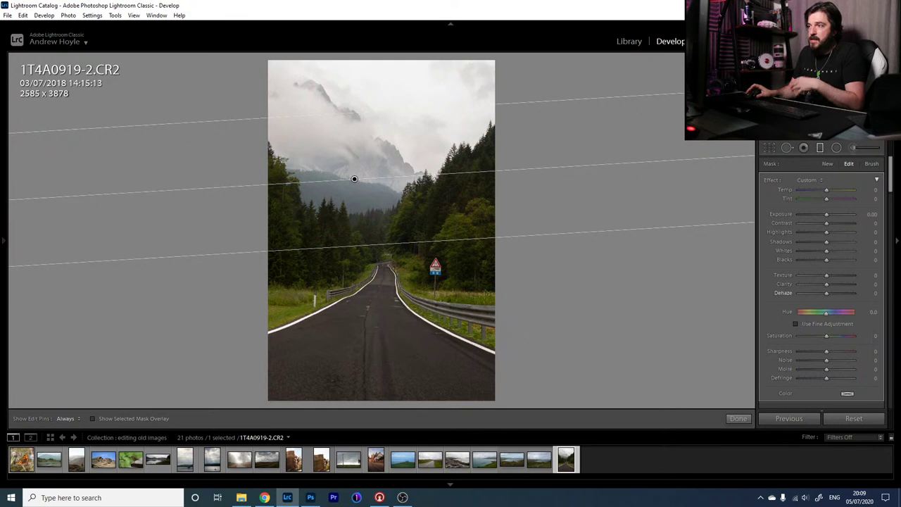
- Restrict the sky filter with a Luminance range mask excluding dark tones; ease Highlights to −66
scroll(886, 211, "down", 3)
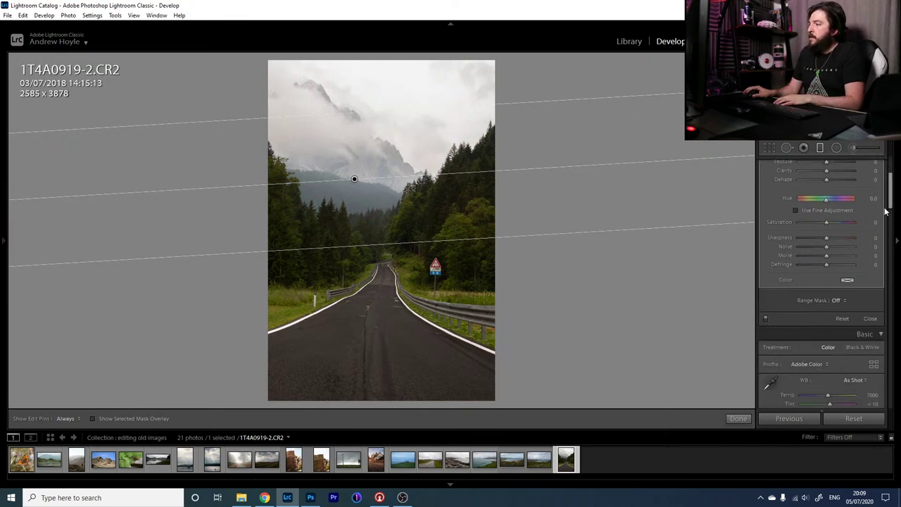
left_click(834, 303)
left_click(818, 326)
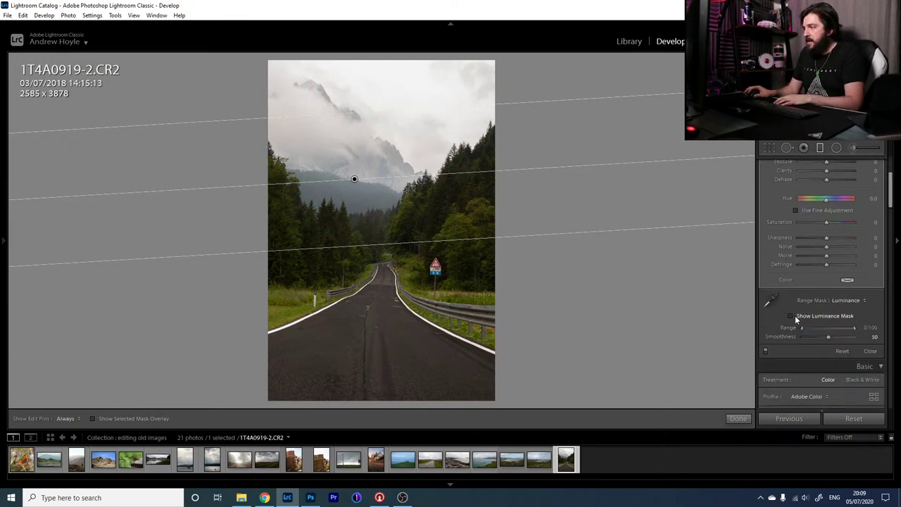
left_click(791, 316)
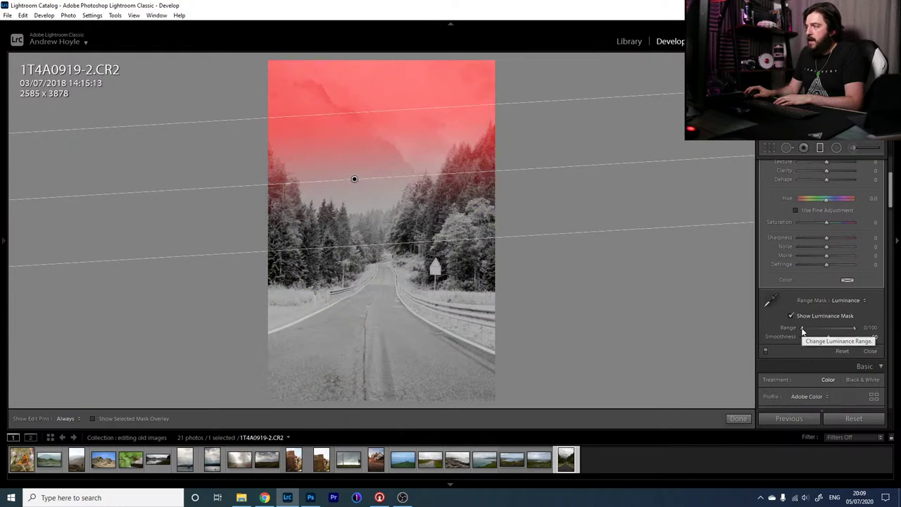
left_click_drag(802, 331, 807, 332)
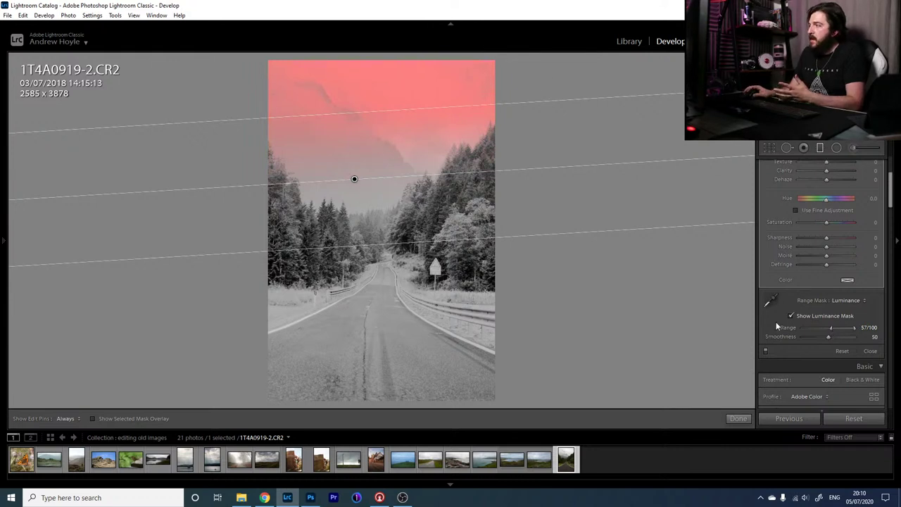
left_click(793, 315)
scroll(857, 207, "up", 2)
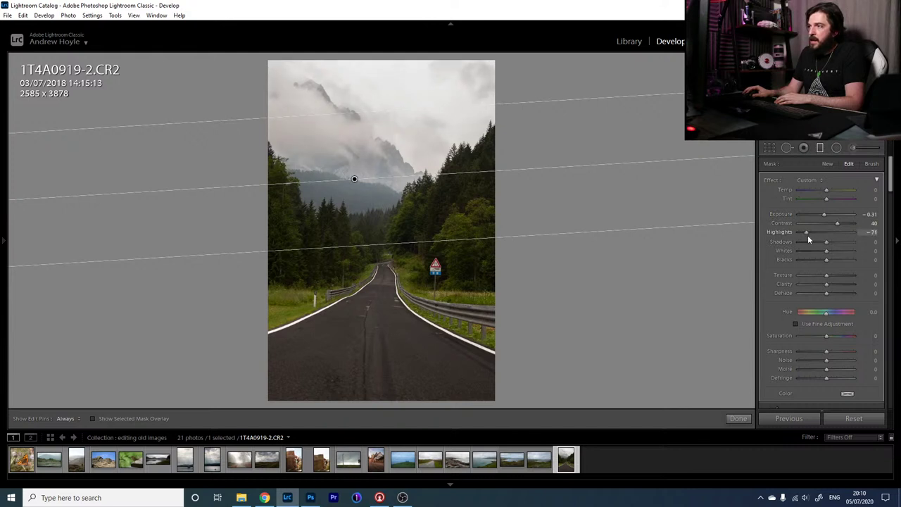
left_click(808, 234)
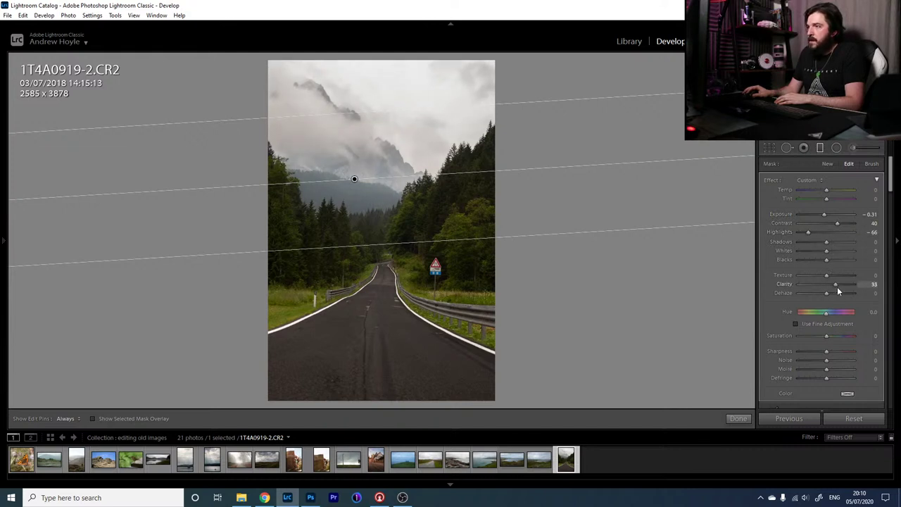
left_click(821, 148)
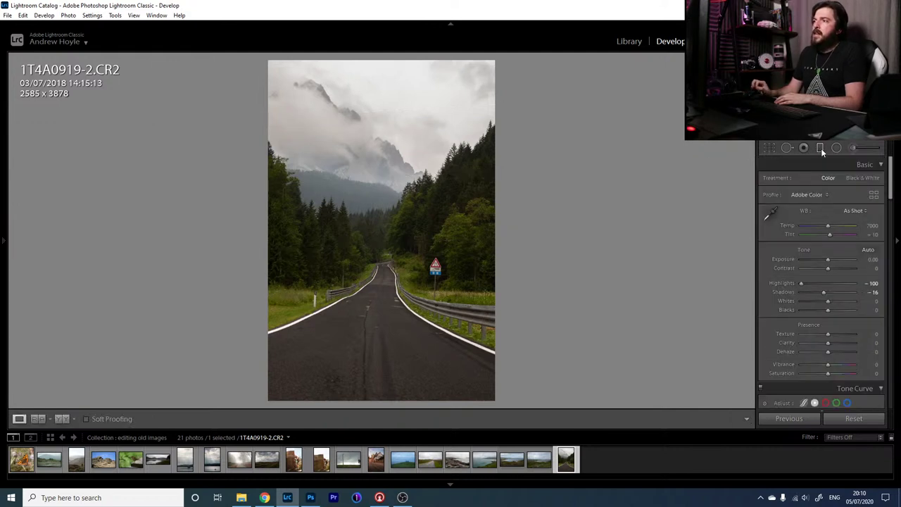
- Toggle Before/After to compare the road photo with its original
key("backslash")
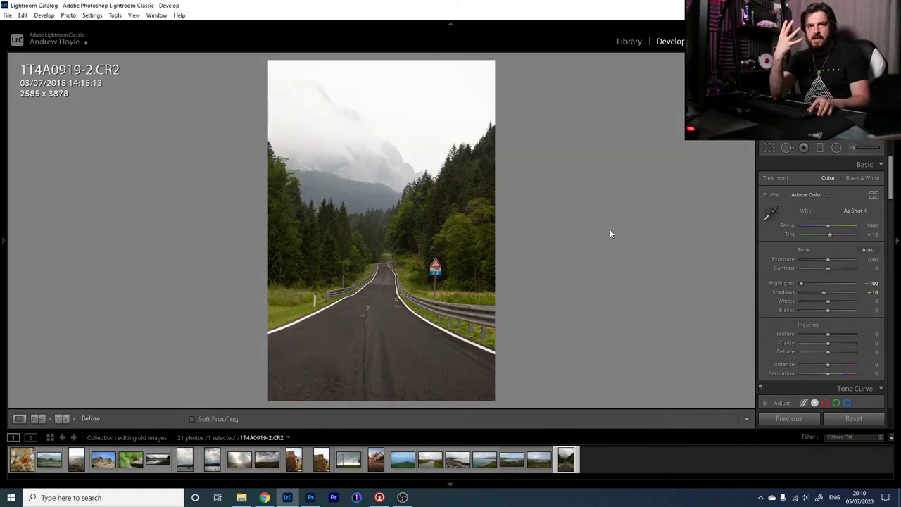
key("backslash")
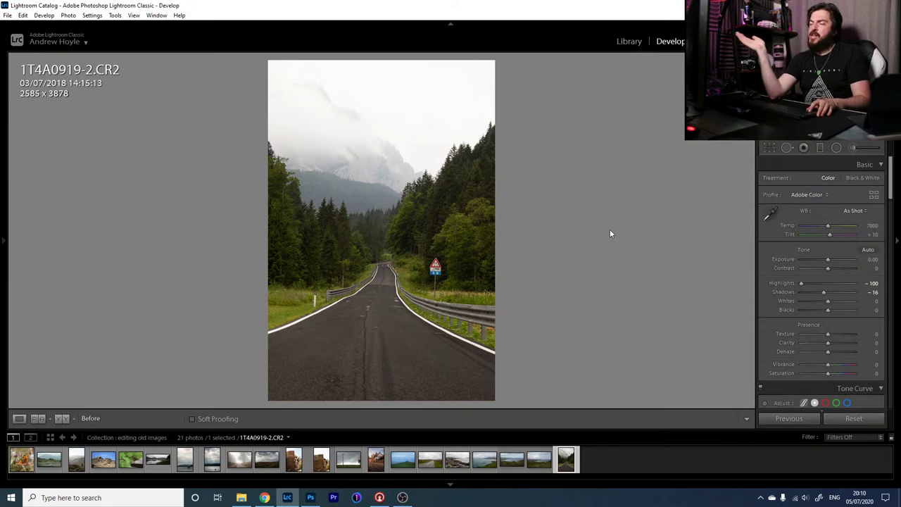
key("backslash")
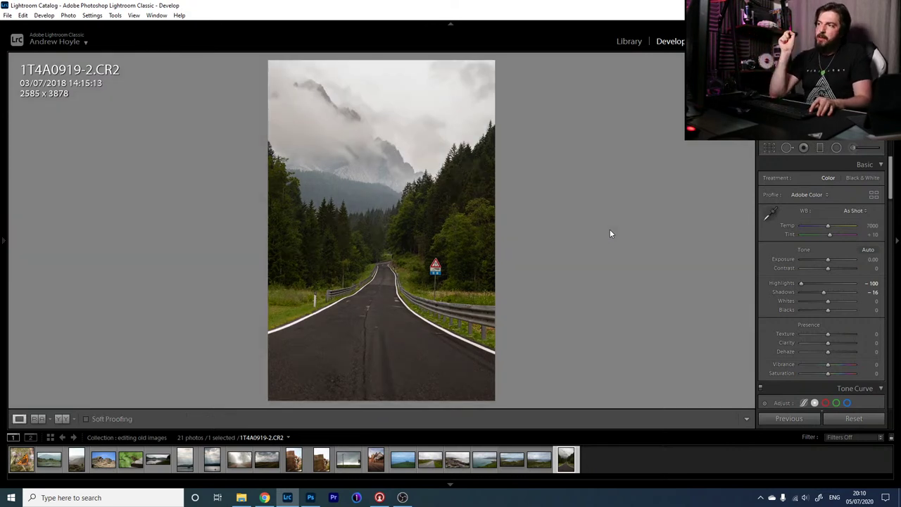
- Add a second graduated filter at −0.65 exposure rising over the lower road
left_click(819, 147)
left_click_drag(827, 214, 821, 214)
left_click_drag(395, 388, 385, 290)
left_click_drag(381, 325, 384, 305)
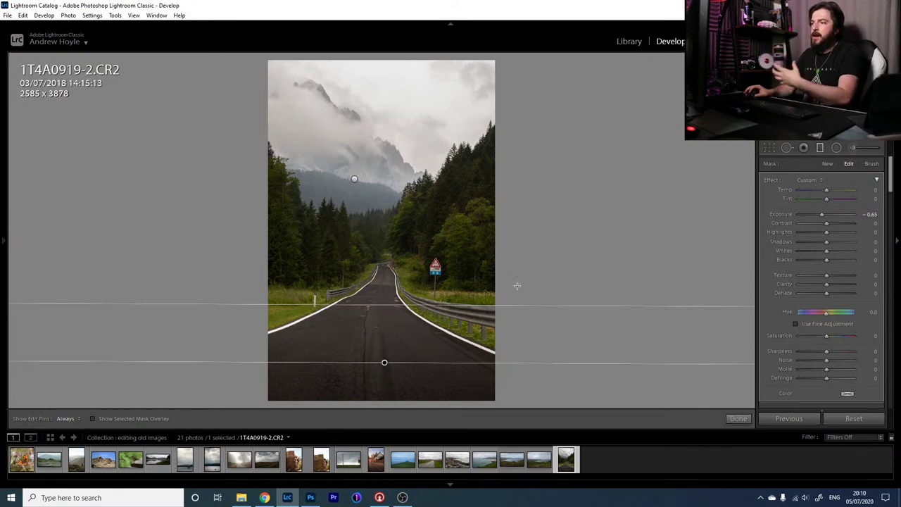
left_click(820, 147)
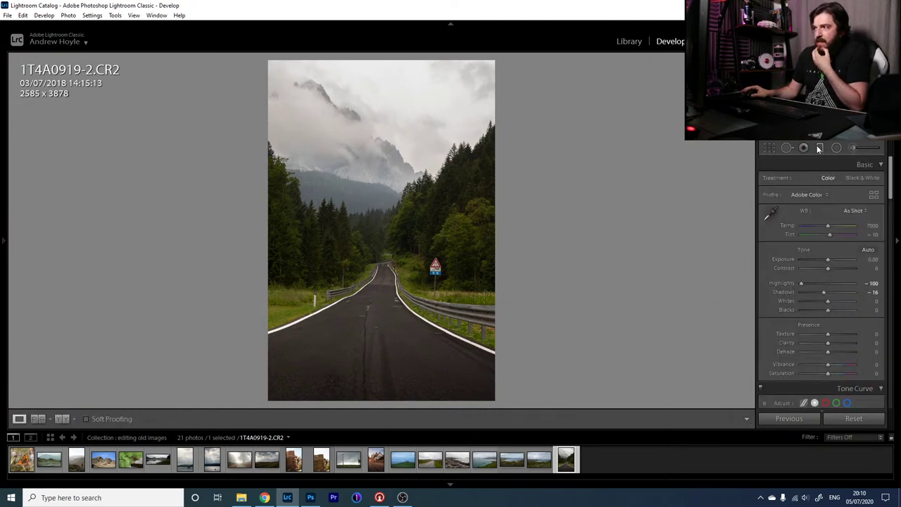
- Send the road photo to Adobe Photoshop 2020 via Edit In
right_click(365, 217)
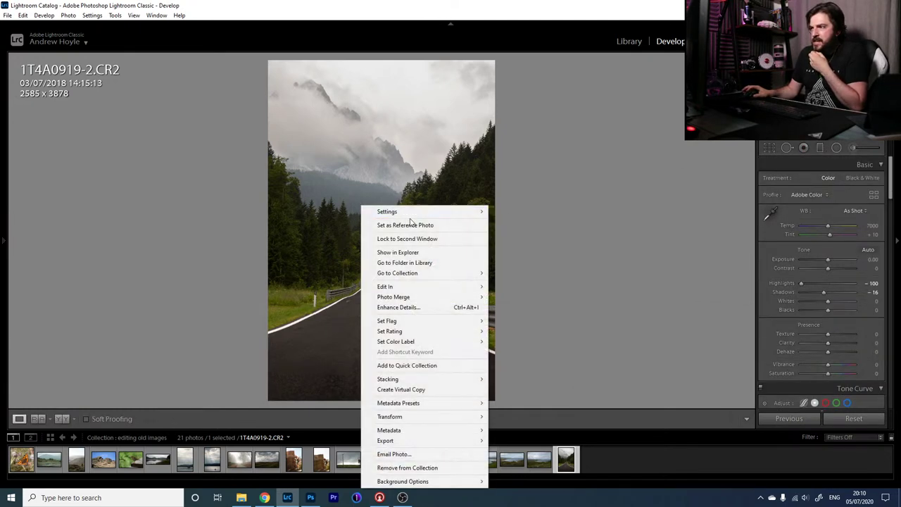
mouse_move(436, 286)
left_click(502, 286)
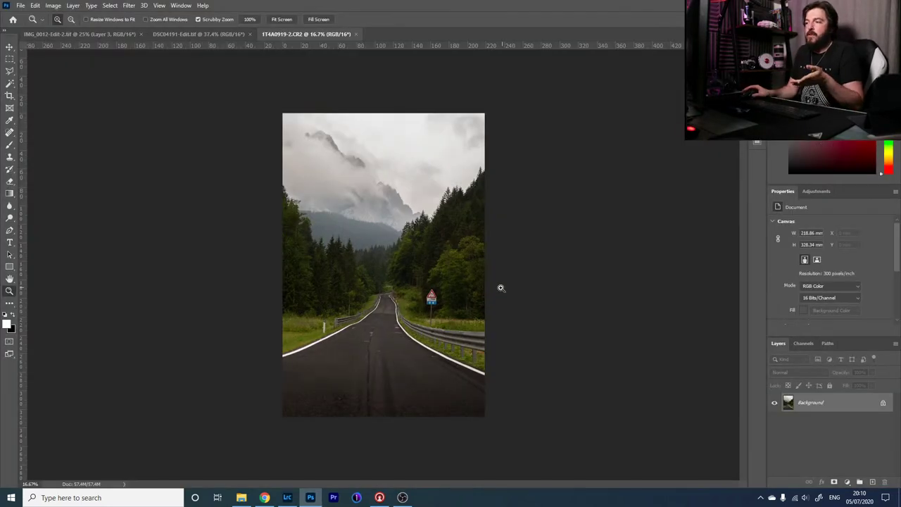
- Zoom in twice to inspect the road sign, then fit the whole photo on screen
left_click(433, 313)
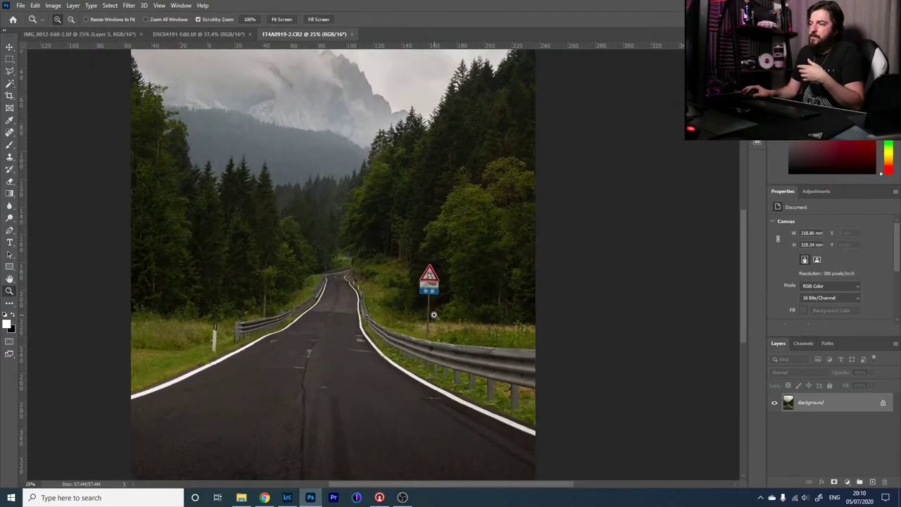
left_click(440, 253)
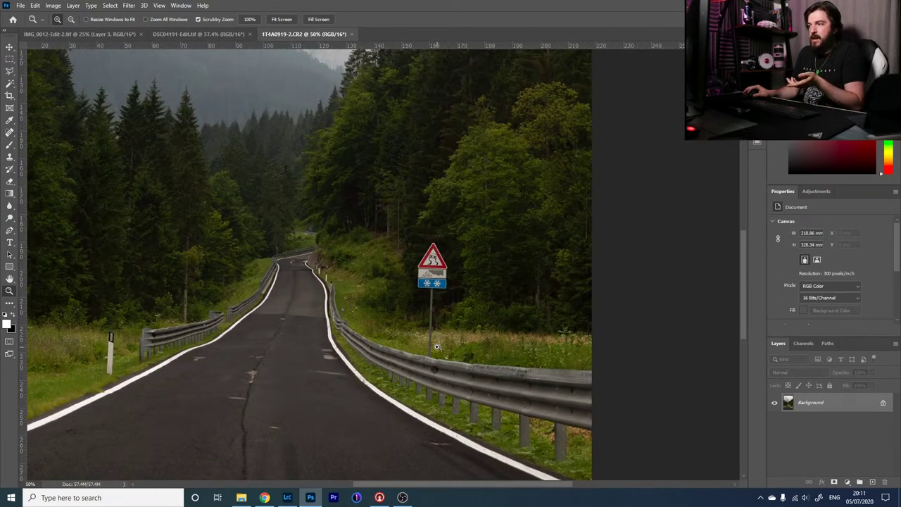
right_click(357, 333)
left_click(381, 337)
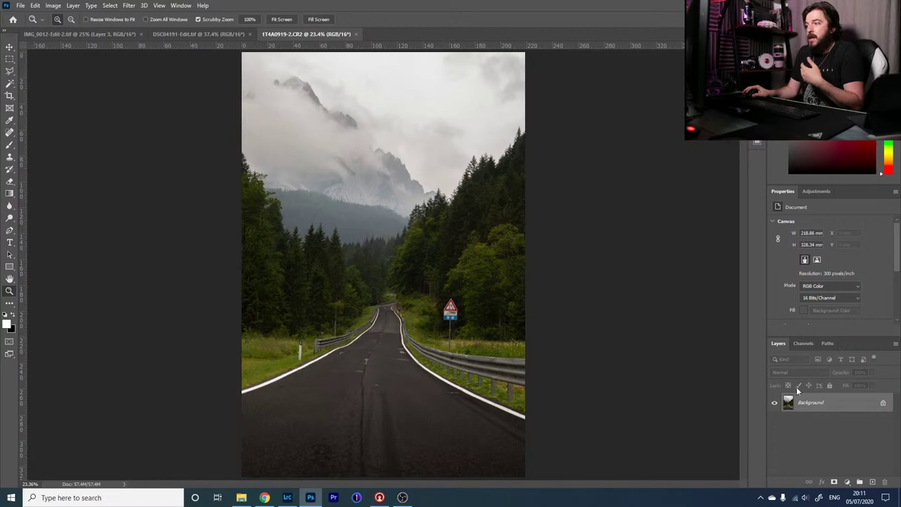
- Duplicate the Background layer and spot-heal the sign pole away from base to sign
key("ctrl+j")
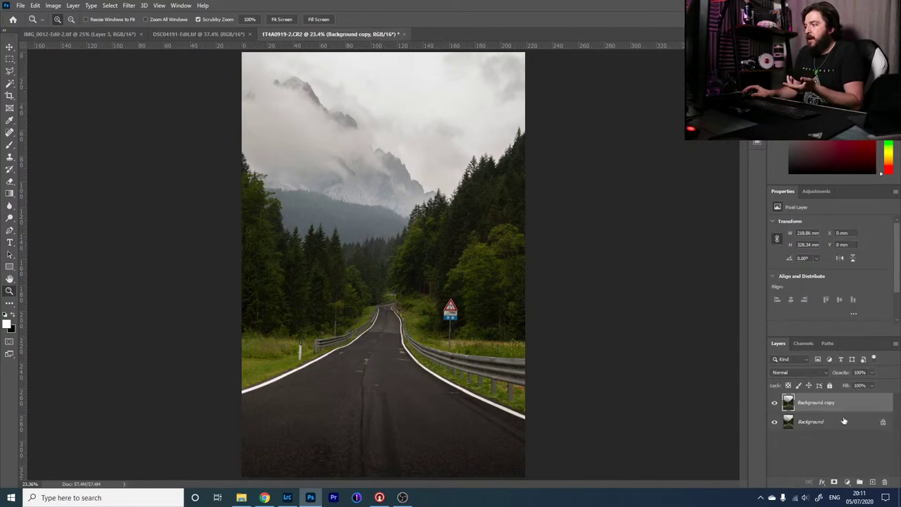
left_click_drag(468, 332, 447, 339)
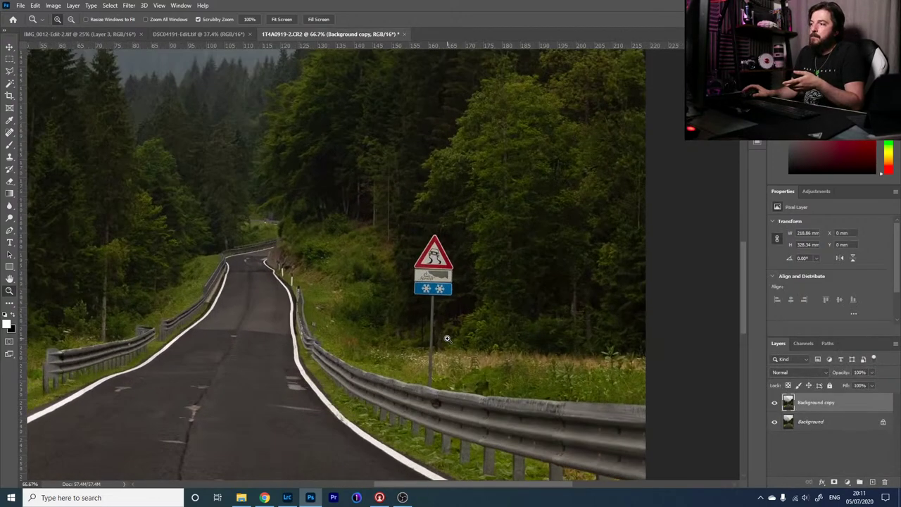
key("j")
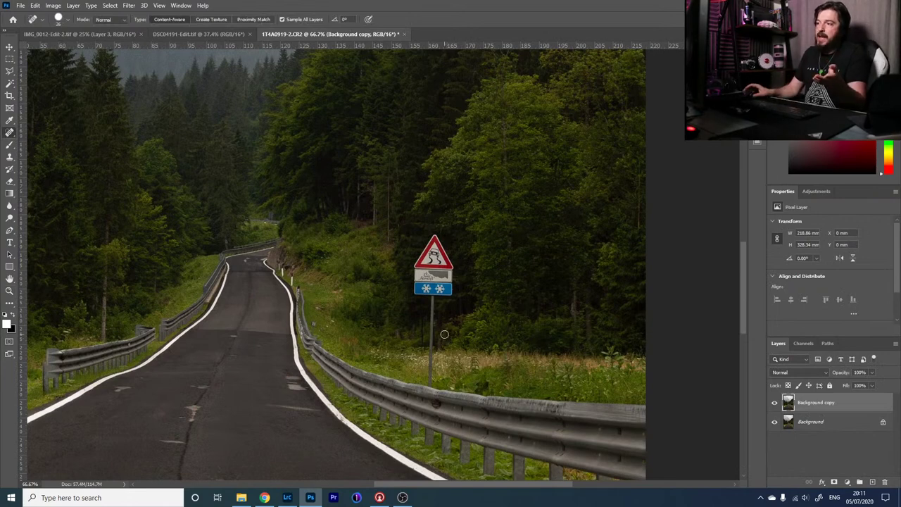
left_click(429, 382)
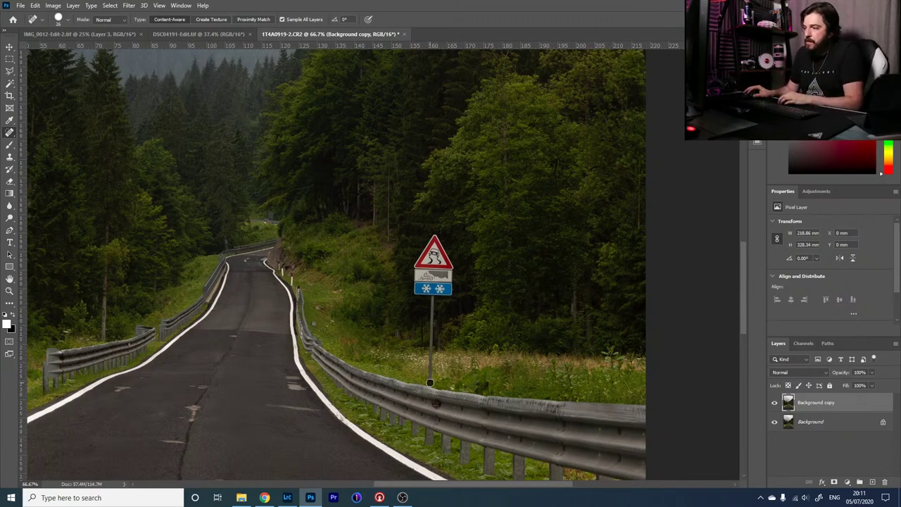
mouse_move(431, 361)
left_mouse_down()
mouse_move(432, 298)
mouse_move(414, 292)
mouse_move(414, 278)
mouse_move(437, 234)
mouse_move(452, 271)
mouse_move(447, 292)
mouse_move(420, 288)
mouse_move(433, 246)
mouse_move(423, 277)
mouse_move(432, 253)
mouse_move(429, 282)
mouse_move(433, 258)
mouse_move(431, 289)
mouse_move(439, 263)
mouse_move(440, 292)
left_mouse_up()
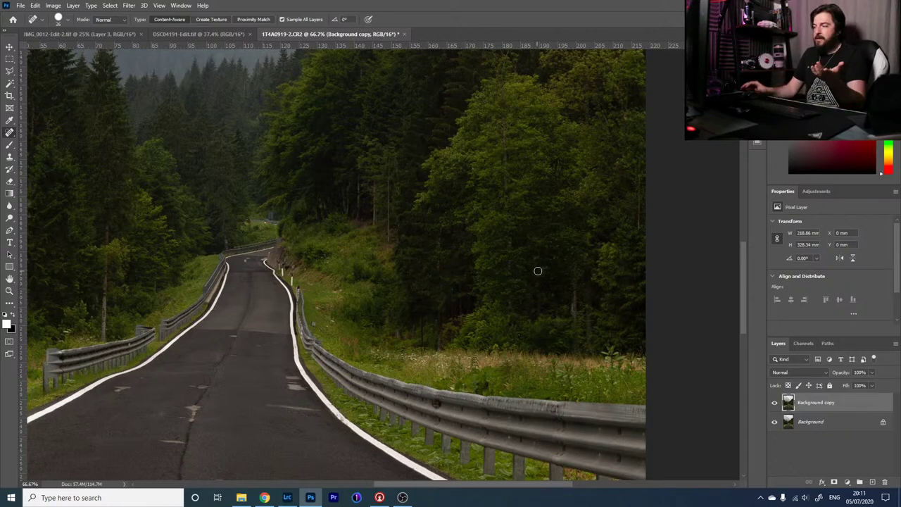
- Toggle the Background copy's visibility repeatedly to compare the healed layer with the original
left_click(776, 404)
left_click(775, 404)
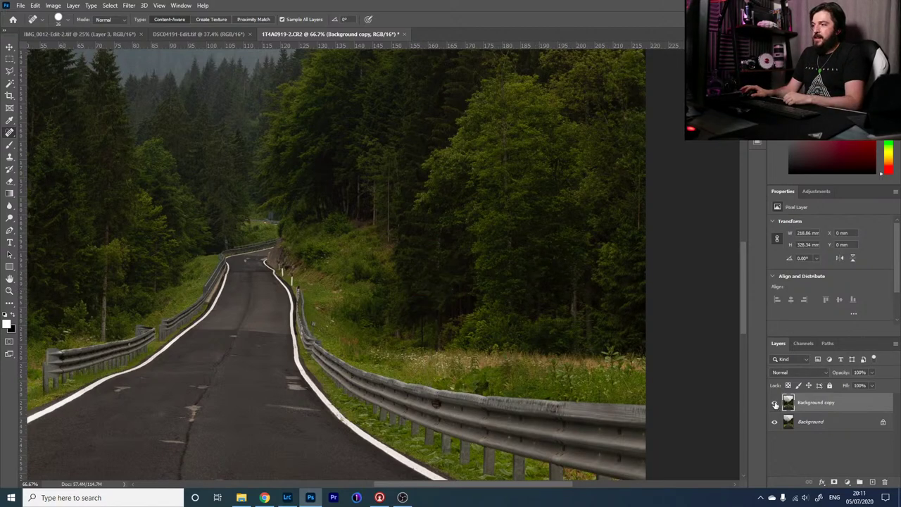
left_click(775, 404)
left_click(775, 404)
left_click(775, 403)
left_click(775, 404)
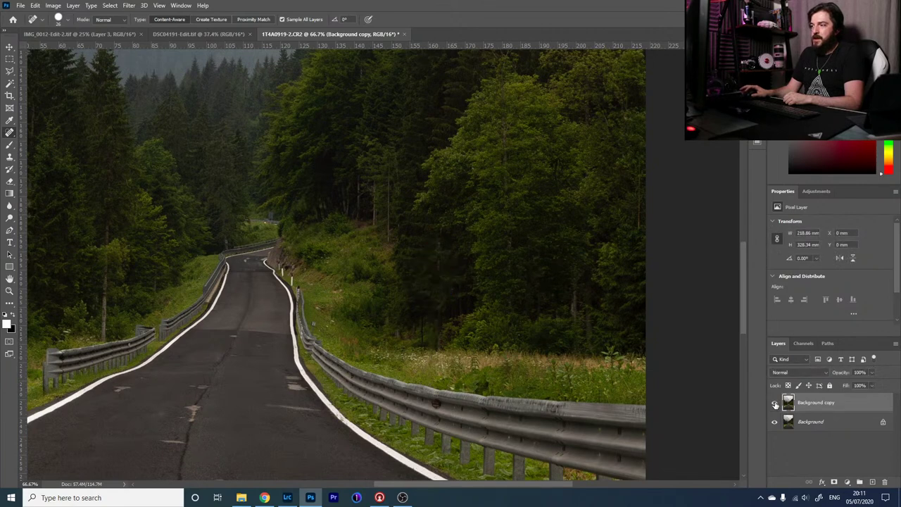
left_click(775, 403)
left_click(775, 403)
left_click(775, 404)
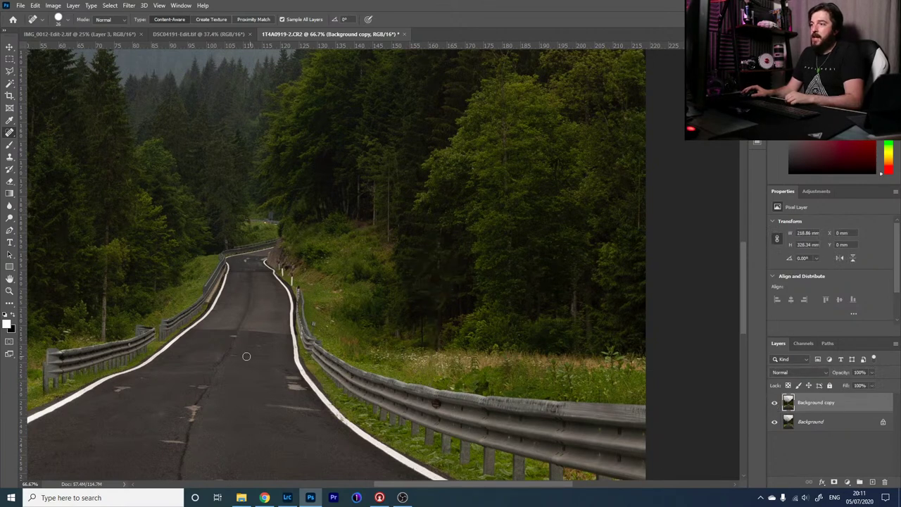
- Heal out the white road-marker post and the small orange spot on the distant guardrail
left_click_drag(141, 295, 551, 259)
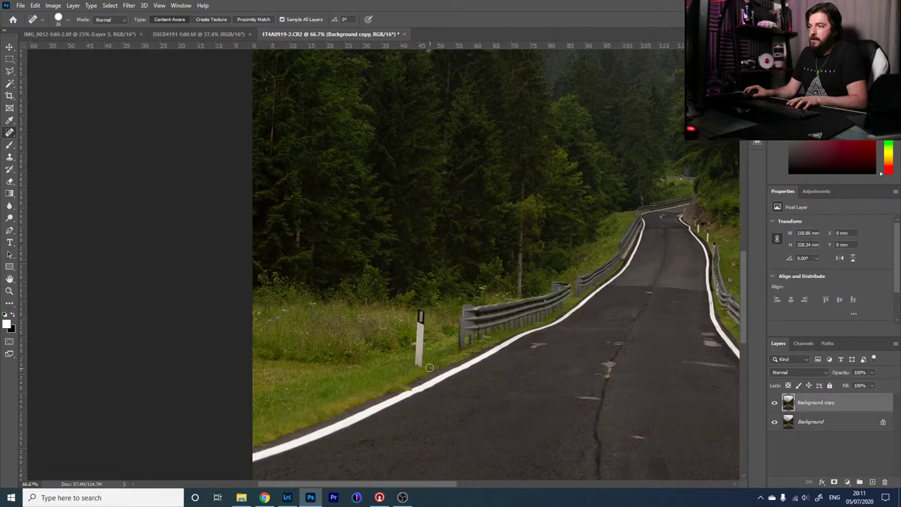
mouse_move(420, 364)
left_mouse_down()
mouse_move(420, 310)
mouse_move(420, 363)
left_mouse_up()
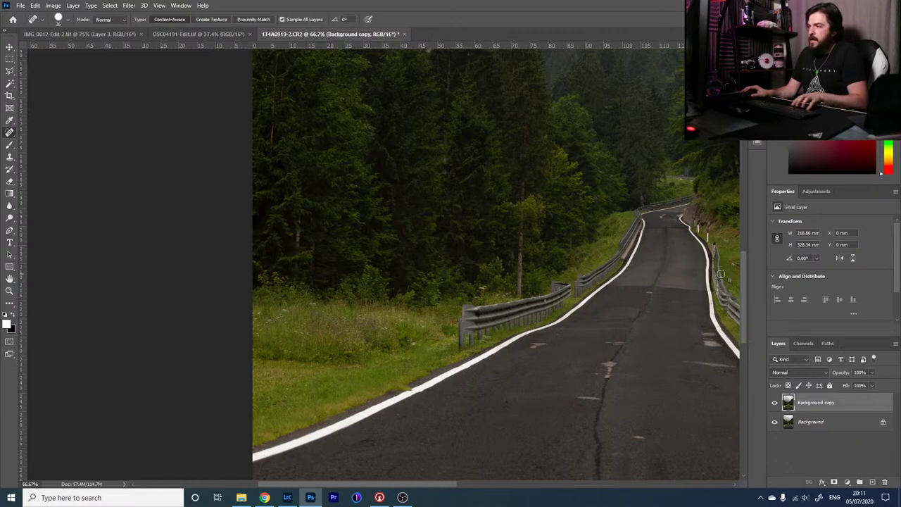
key("z")
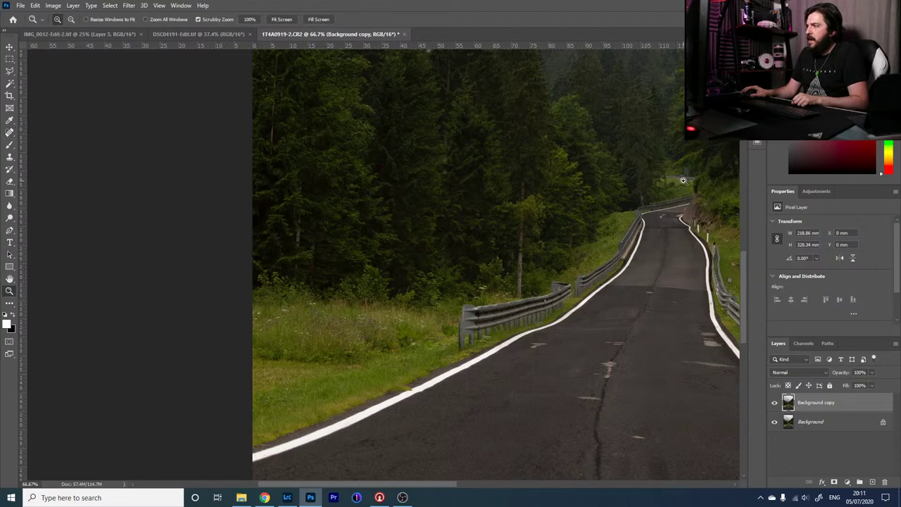
left_click_drag(683, 181, 683, 181)
key("j")
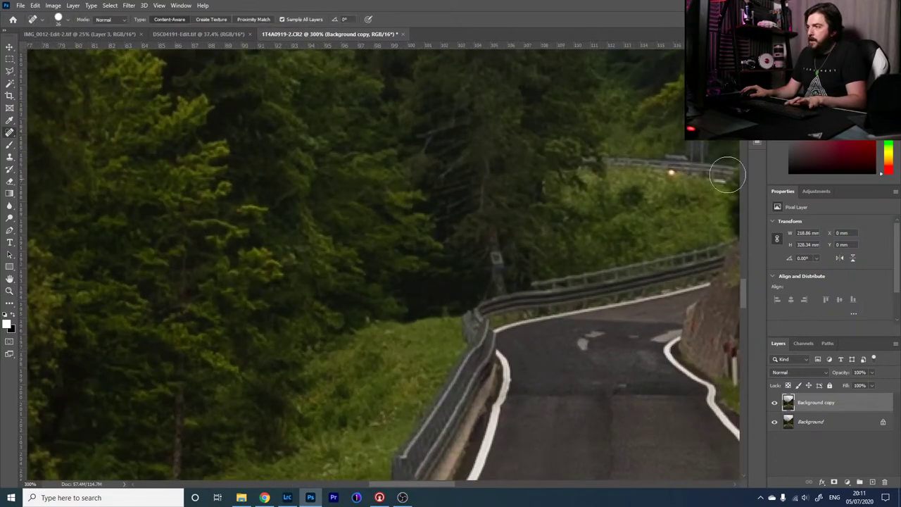
left_click(669, 177)
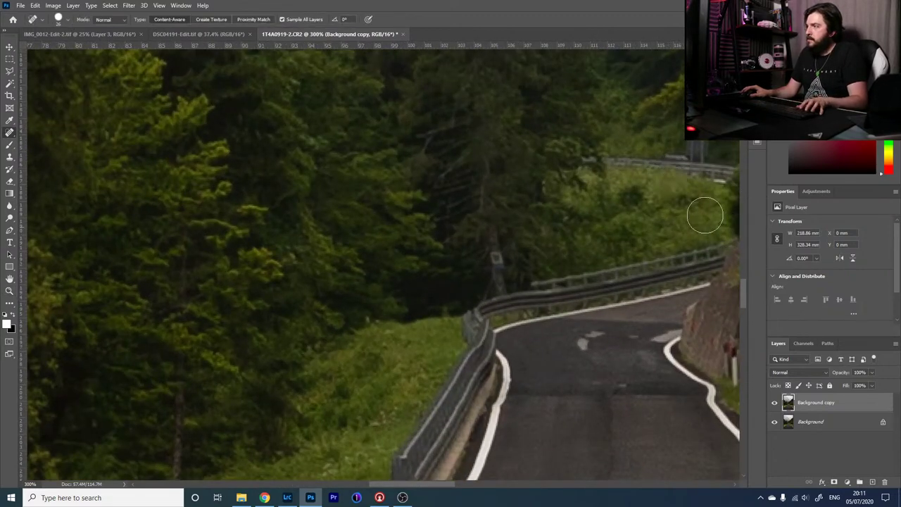
- Fit the photo on screen and toggle the retouched copy to confirm the sign is gone
key("z")
right_click(375, 124)
left_click(404, 128)
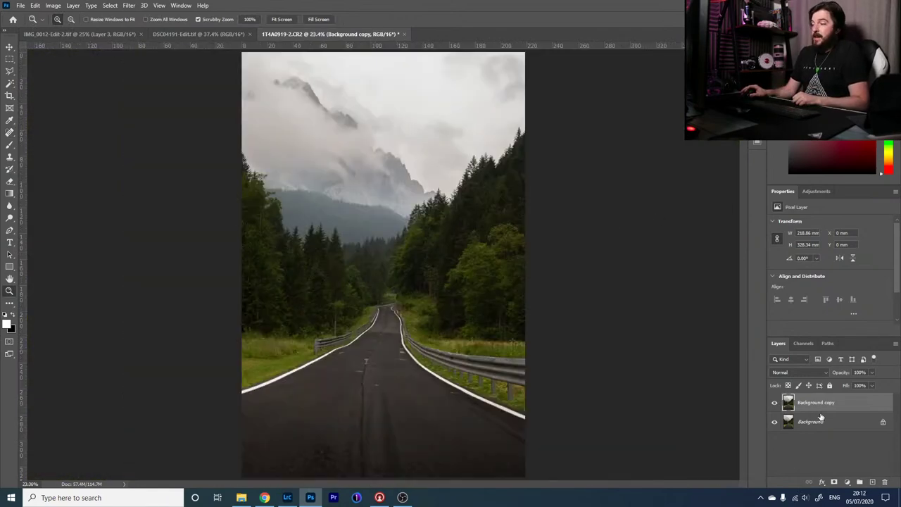
left_click(775, 404)
left_click(775, 404)
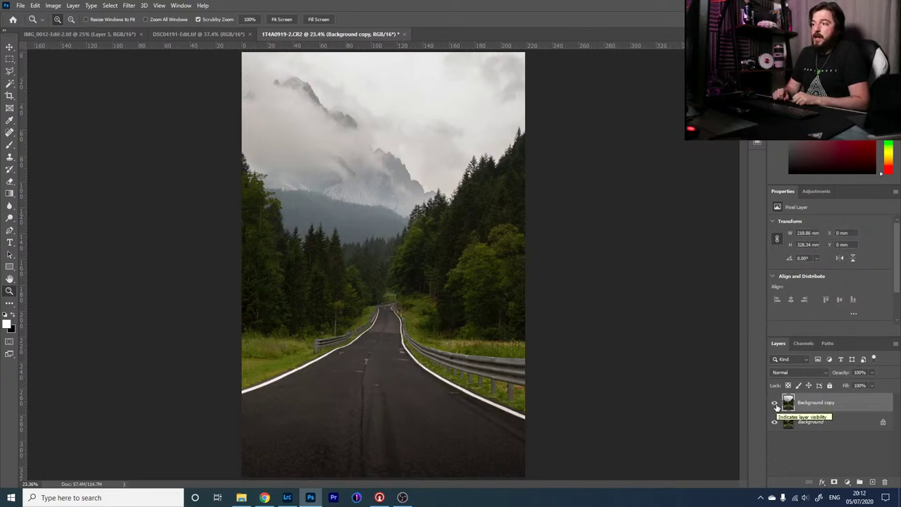
left_click(775, 405)
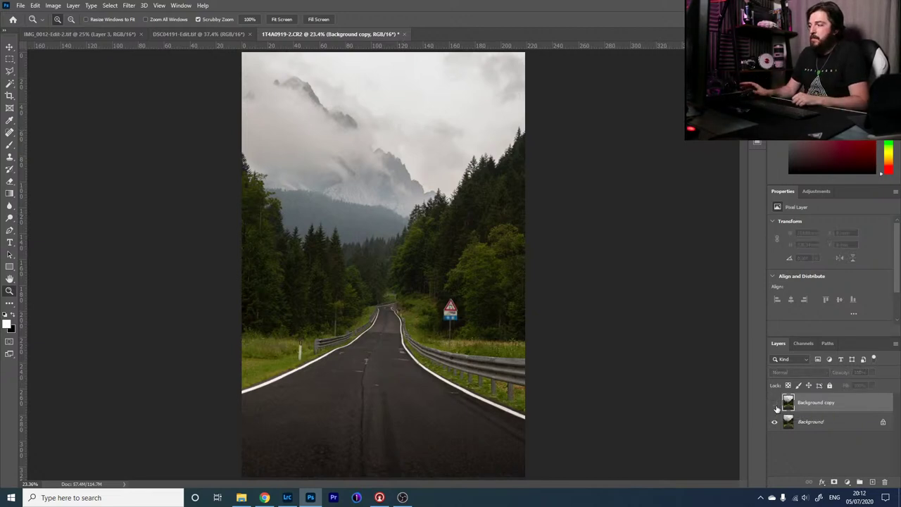
left_click(776, 404)
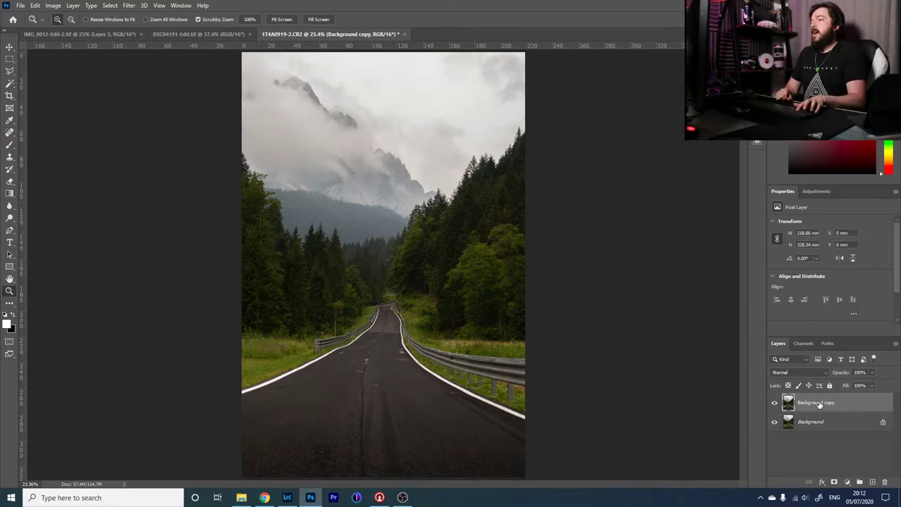
- Delete the selected copy layer and create a fresh duplicate of the Background layer
key("Delete")
left_click_drag(816, 404, 872, 482)
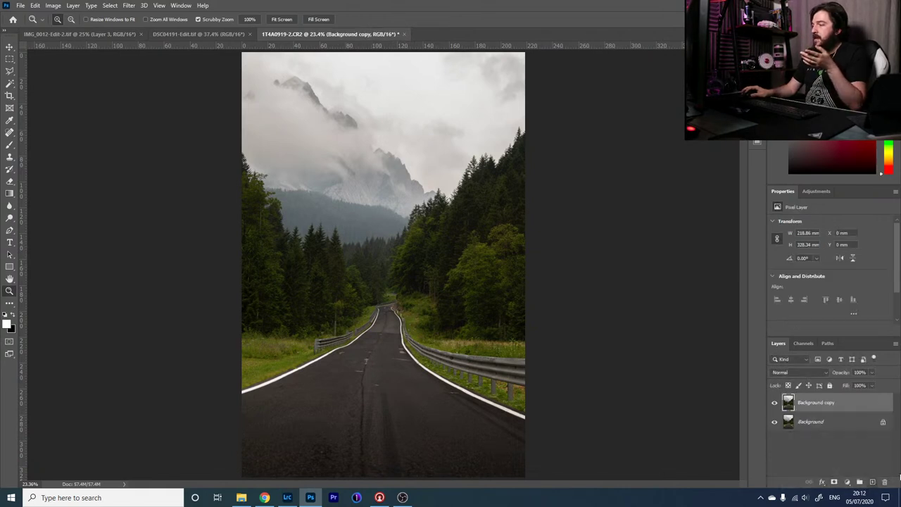
left_click(128, 5)
- Open the Camera Raw Filter and browse the PHLEARN Bohemian, Earth, Film Vibes and Male Blogger presets
left_click(202, 63)
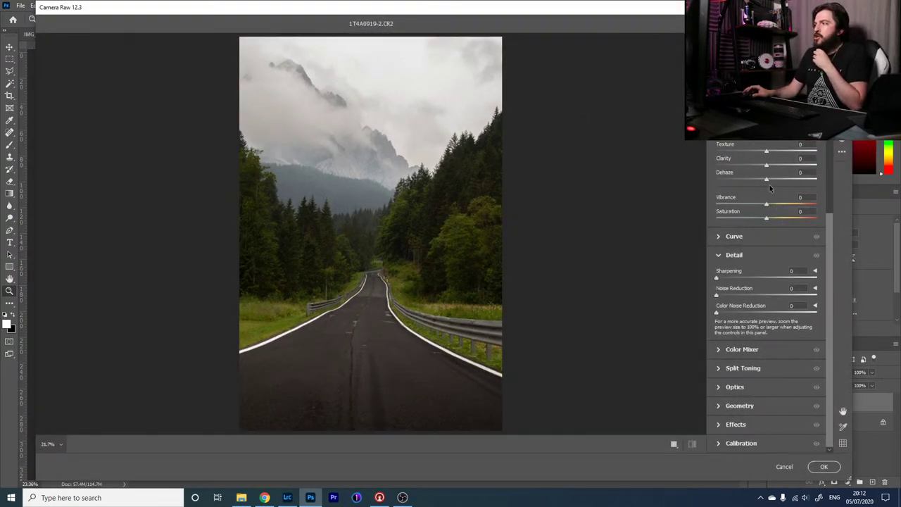
left_click(847, 142)
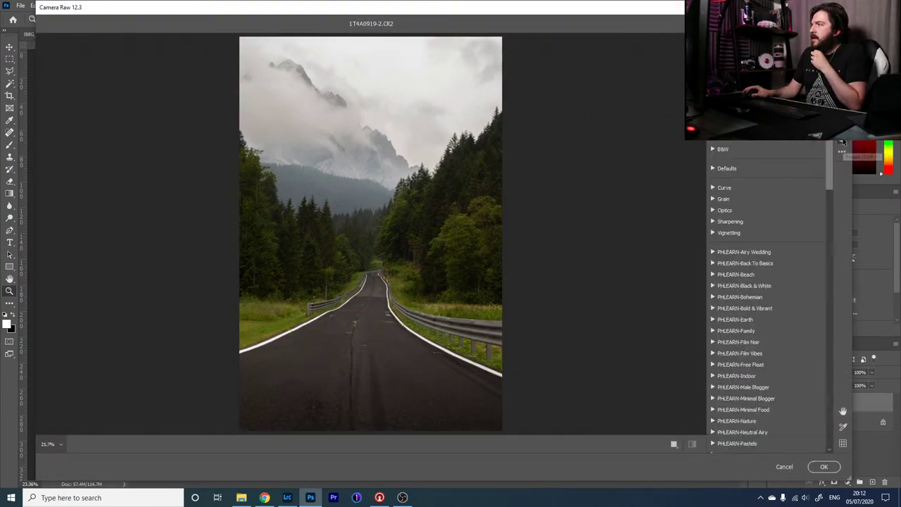
left_click(713, 297)
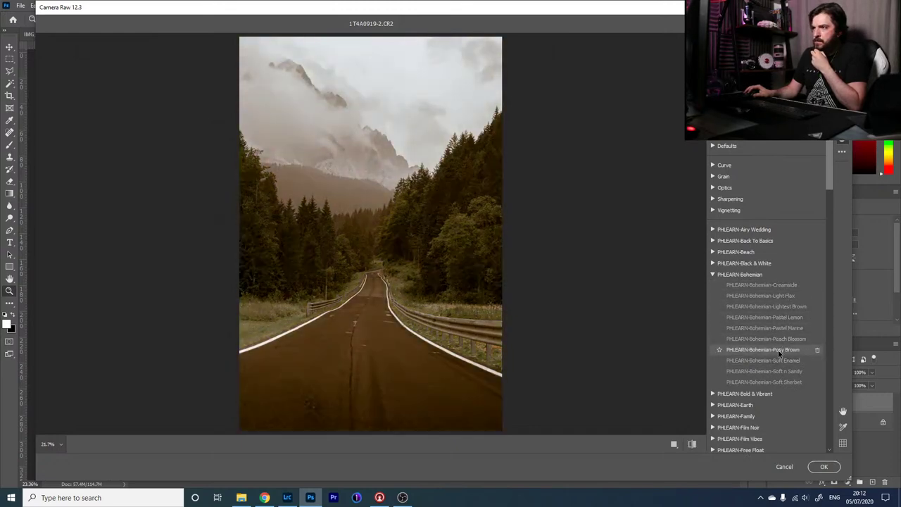
left_click(712, 275)
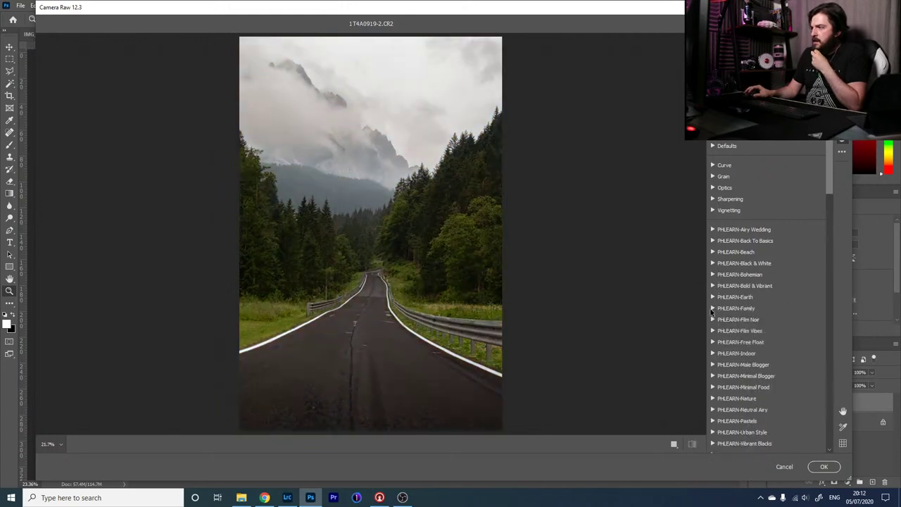
left_click(713, 298)
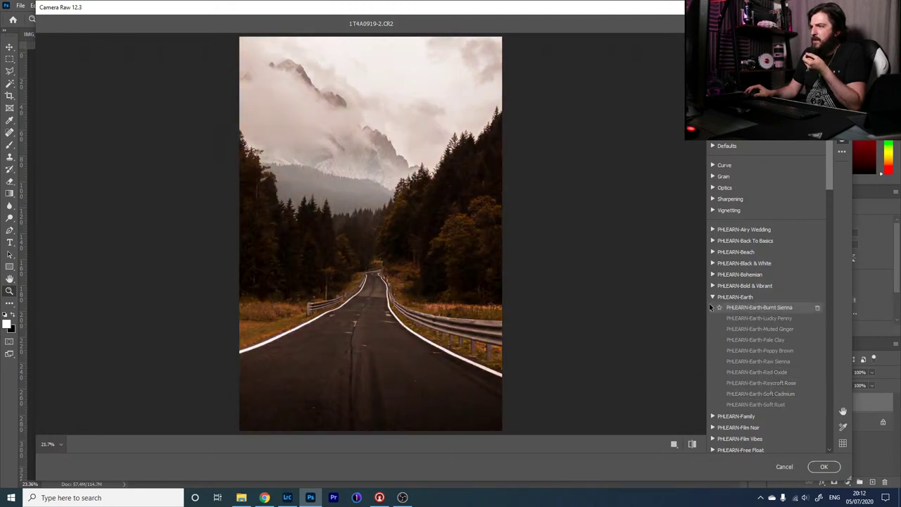
left_click(733, 296)
scroll(743, 266, "down", 1)
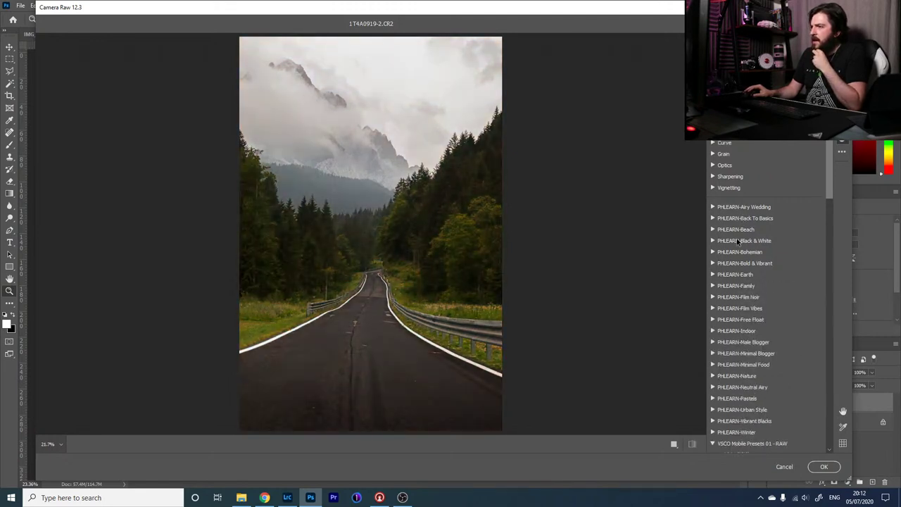
left_click(712, 308)
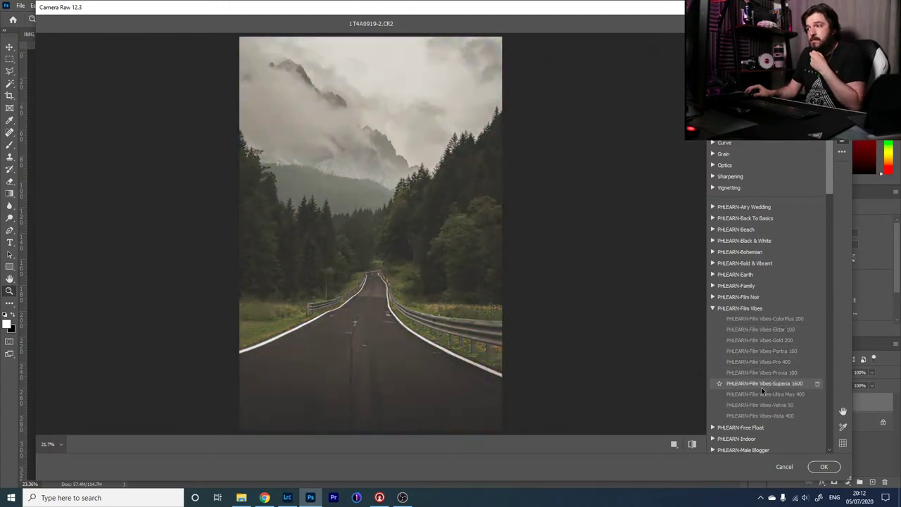
left_click(734, 308)
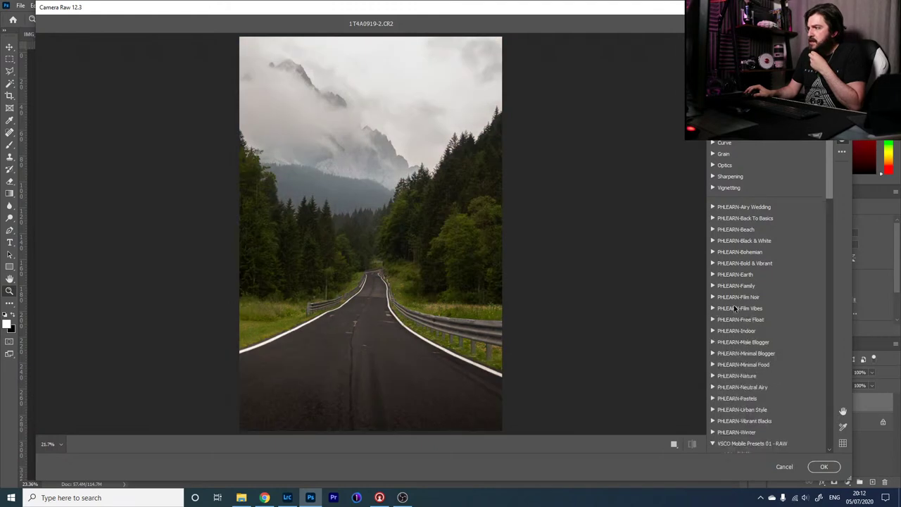
scroll(718, 331, "down", 1)
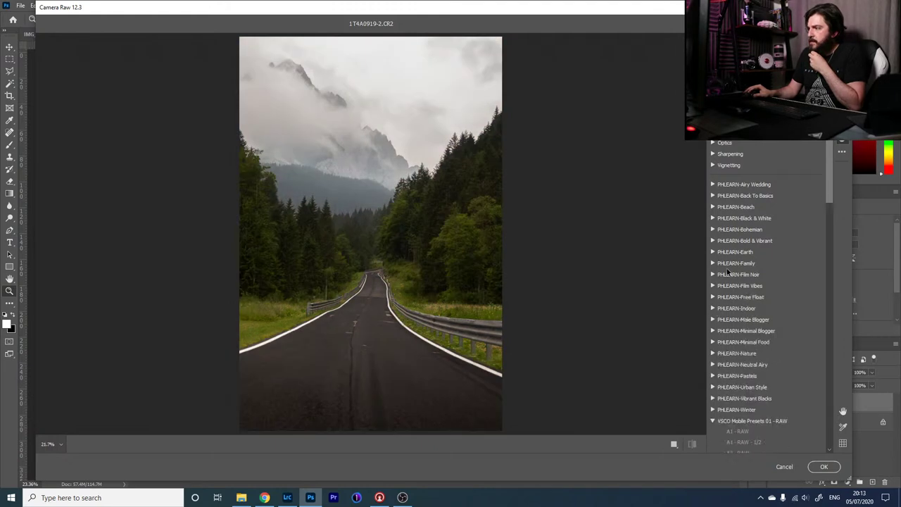
left_click(713, 320)
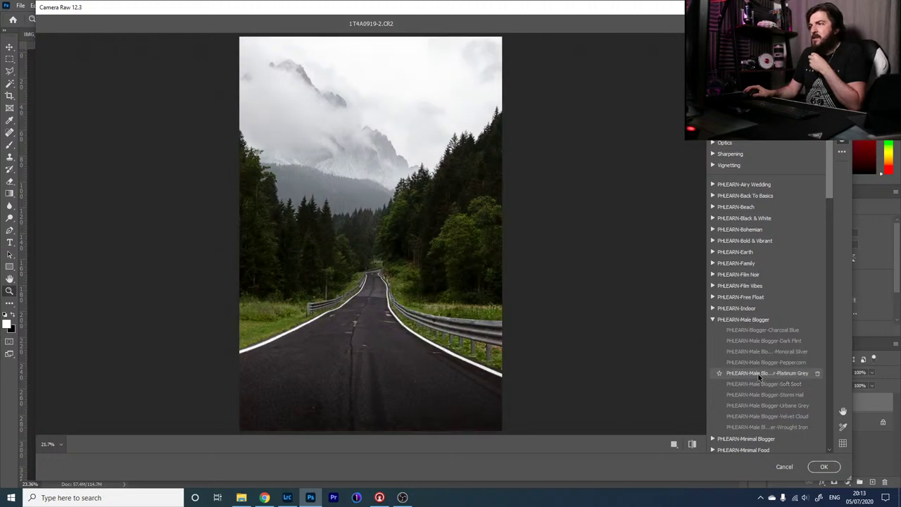
left_click(712, 319)
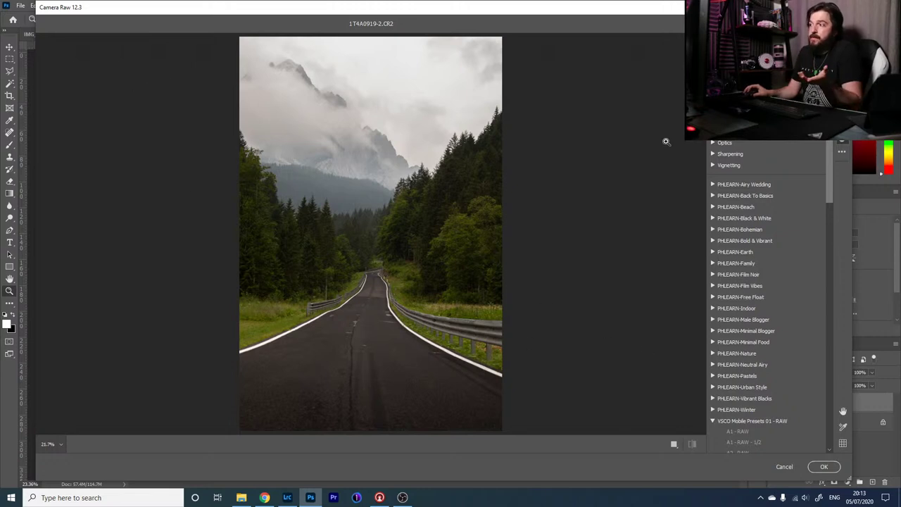
- Apply the VSCO A6 - RAW - 1/2 preset to the road layer
scroll(783, 293, "down", 1)
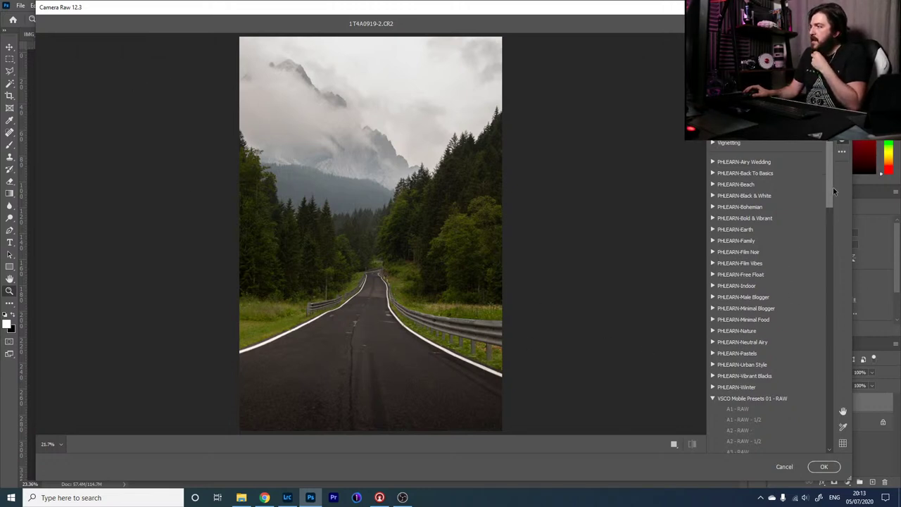
left_click_drag(828, 189, 828, 206)
scroll(831, 221, "down", 2)
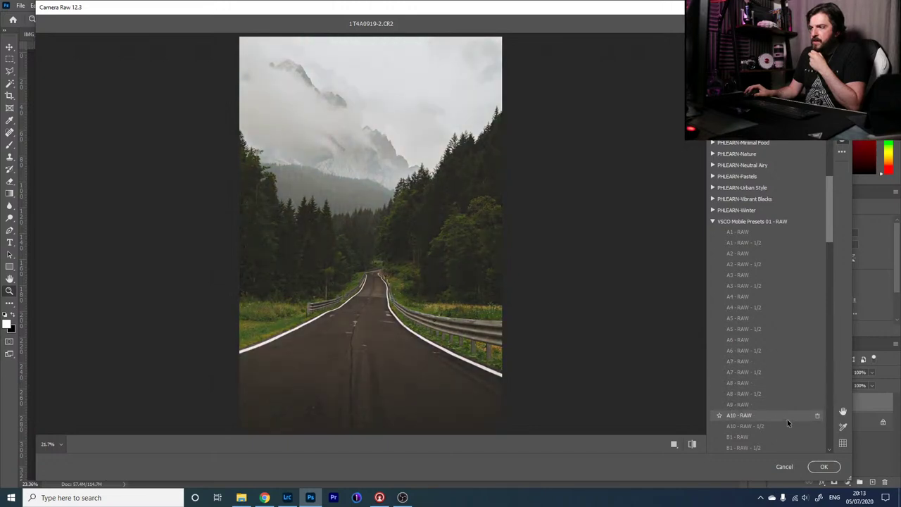
left_click(764, 354)
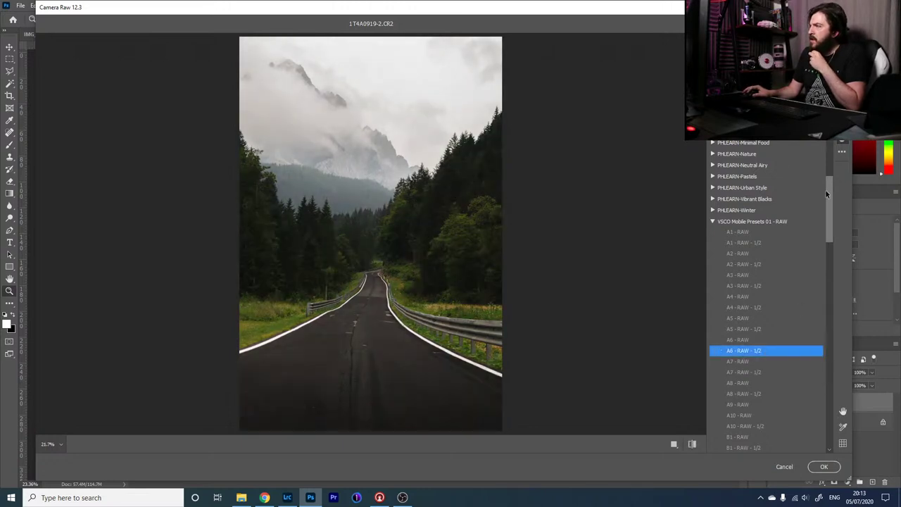
scroll(836, 183, "up", 8)
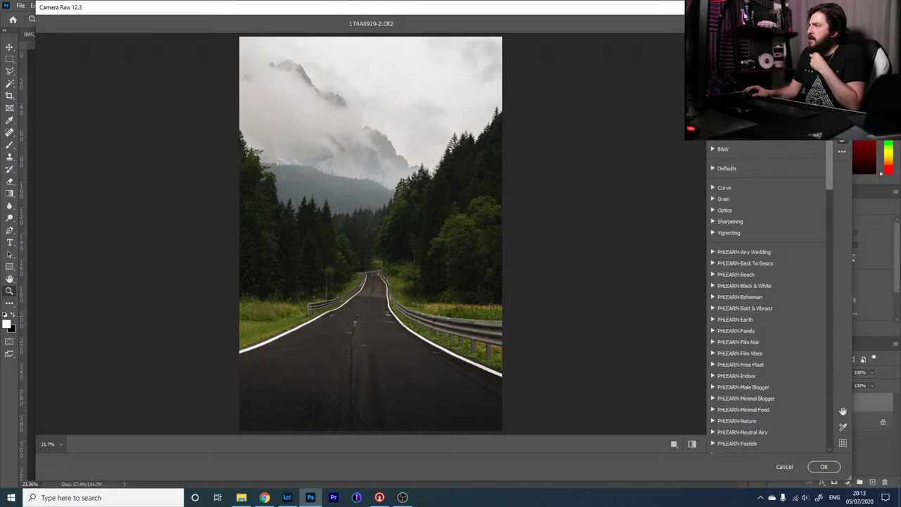
- Choose the Artistic 03 profile from the Artistic profile group and return to Edit
key("e")
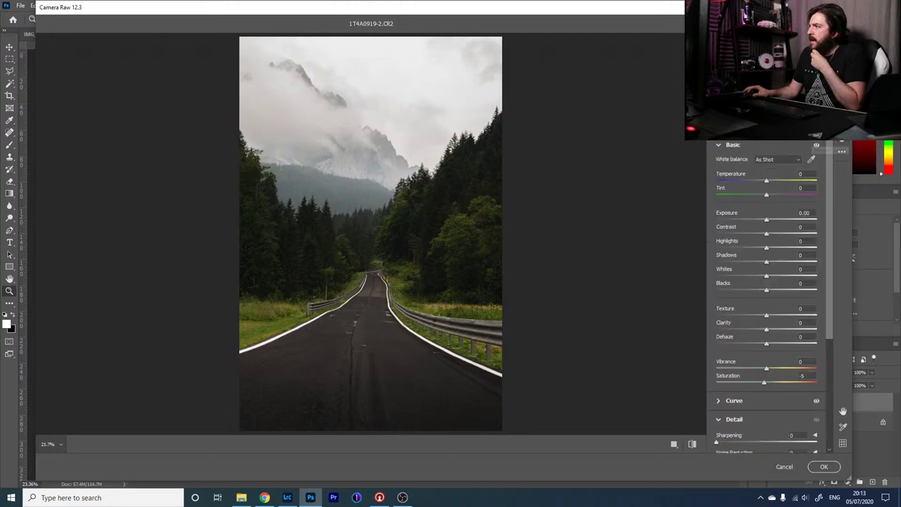
left_click(816, 145)
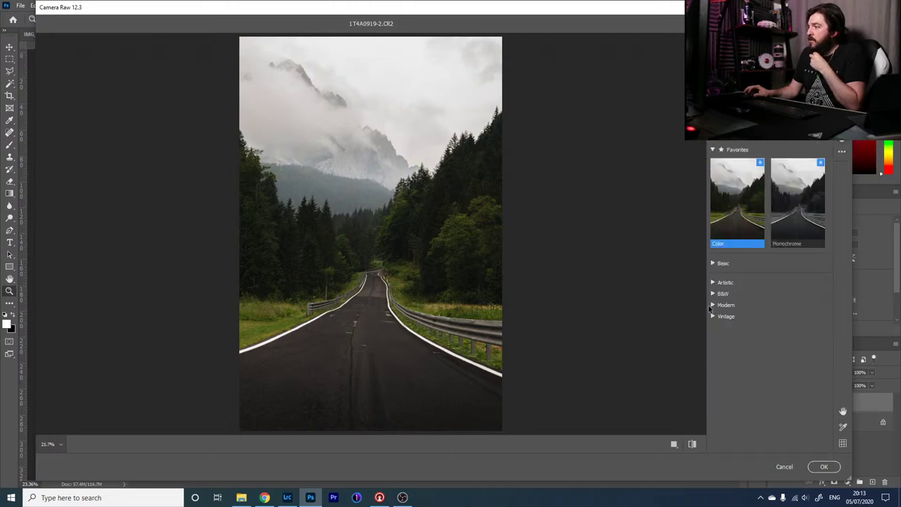
left_click(713, 283)
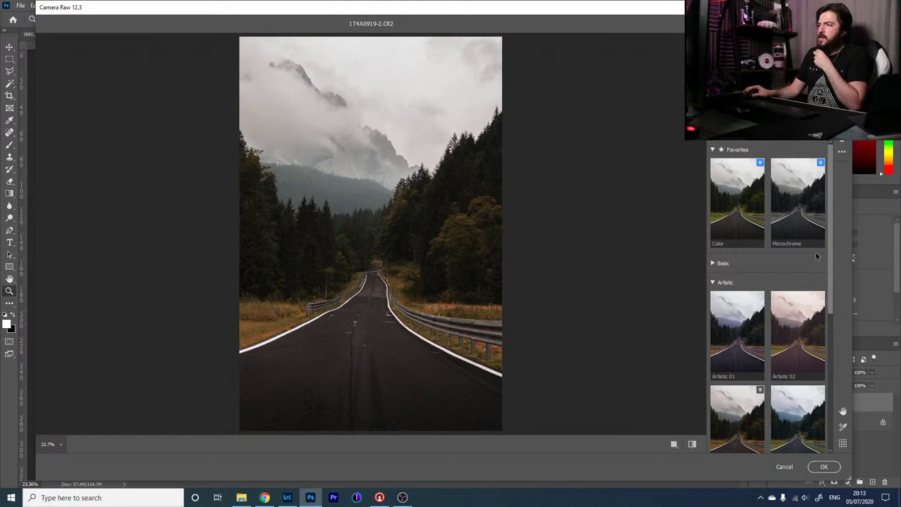
scroll(802, 254, "down", 1)
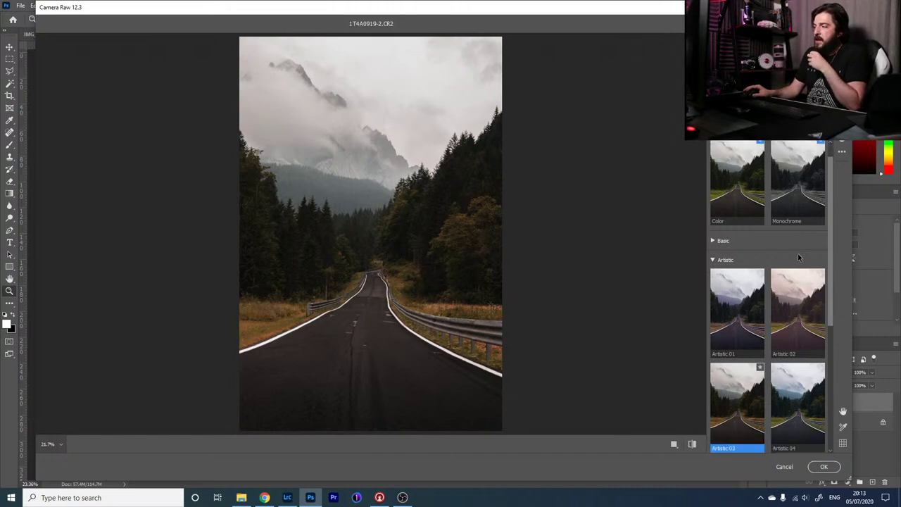
scroll(799, 255, "up", 1)
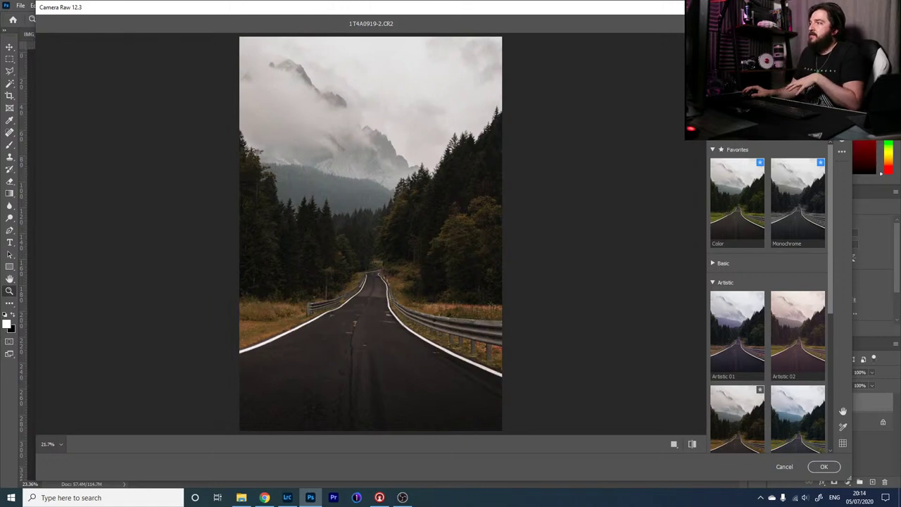
key("Escape")
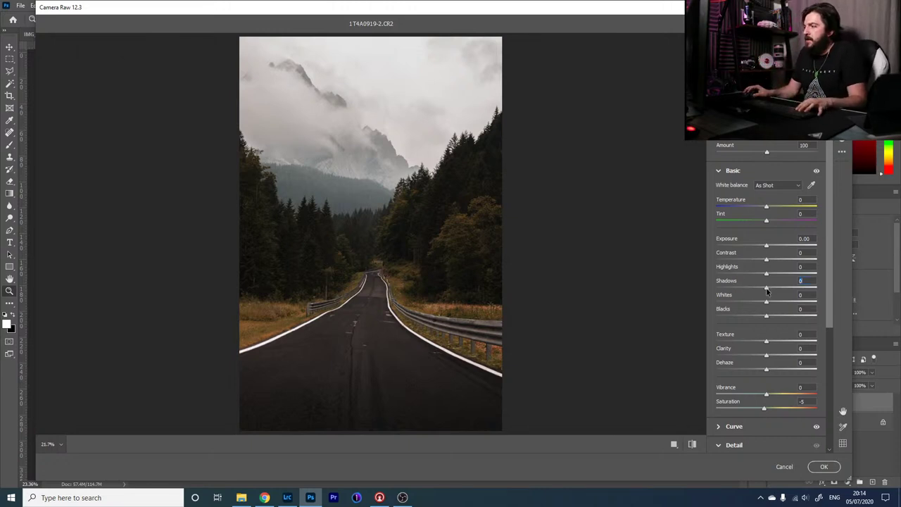
- Raise Shadows to +18 and lower Highlights to −19, then scroll down to Color Mixer
left_click_drag(768, 291, 777, 296)
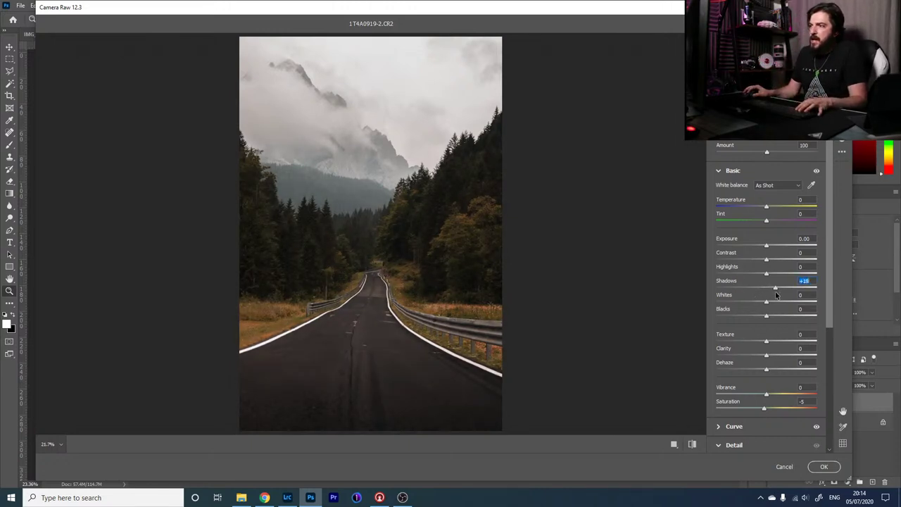
left_click_drag(767, 274, 755, 282)
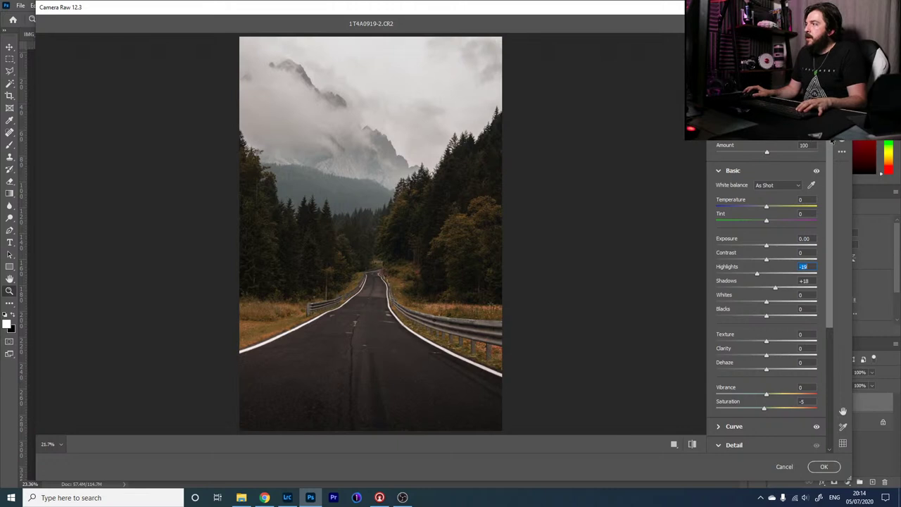
scroll(832, 147, "down", 1)
left_click_drag(831, 147, 839, 266)
- In Color Mixer, shift the Greens hue to +36 and adjust the Yellows and Oranges hues
left_click(719, 350)
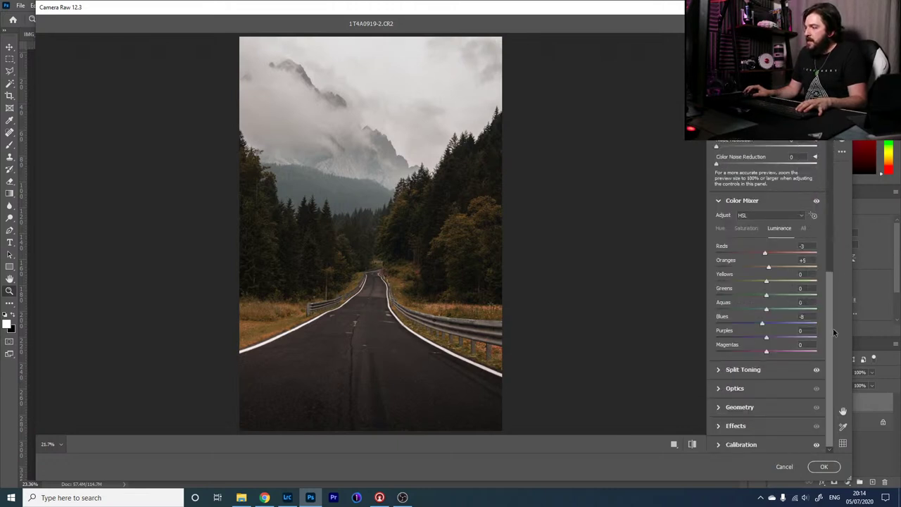
left_click(721, 228)
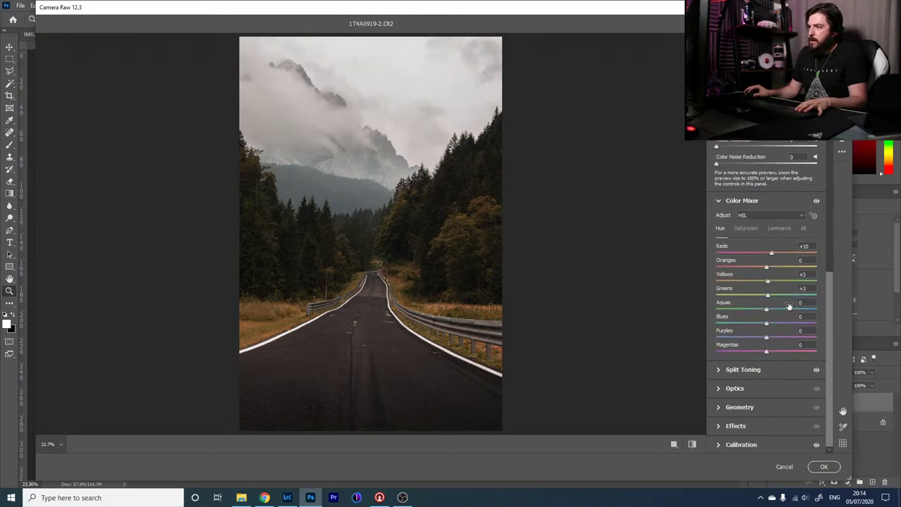
mouse_move(778, 299)
left_mouse_down()
mouse_move(741, 299)
mouse_move(784, 310)
left_mouse_up()
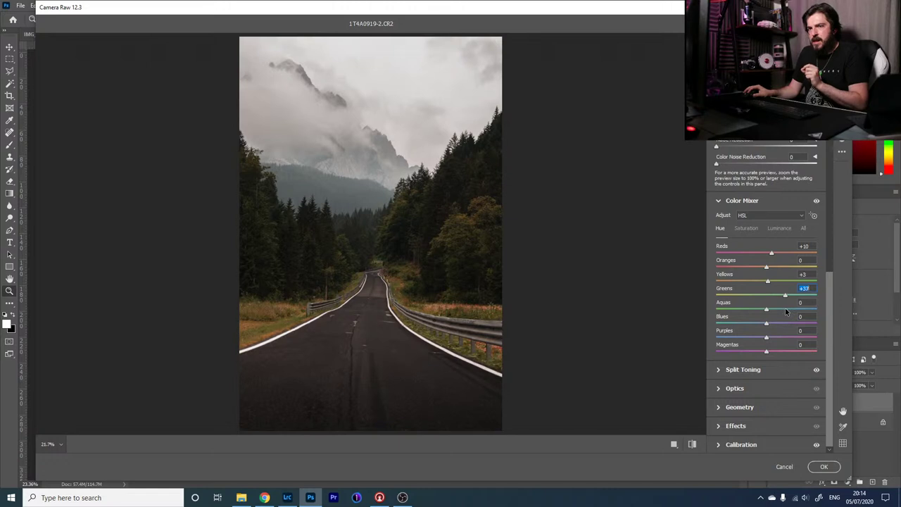
left_click_drag(767, 281, 747, 301)
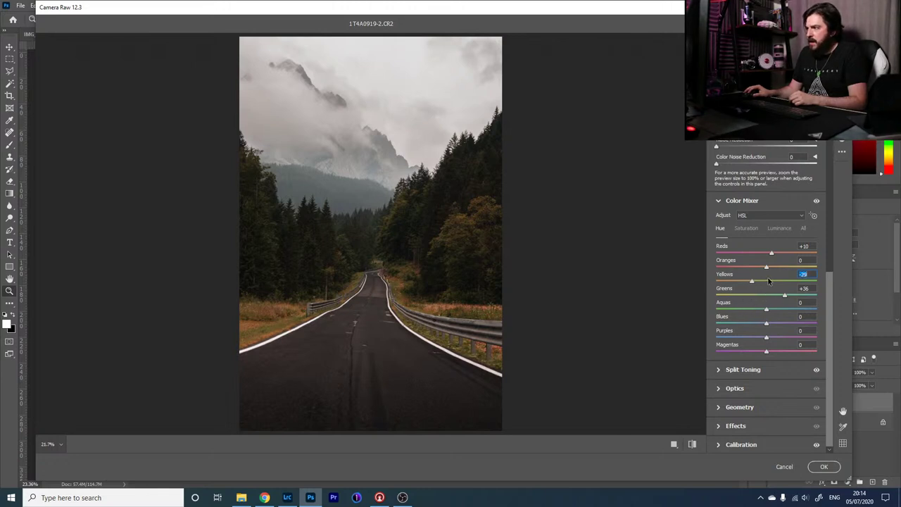
left_click_drag(770, 269, 710, 275)
- Drop Oranges saturation to −100 and raise luminance for Yellows (+12) and Greens (+16)
left_click(747, 228)
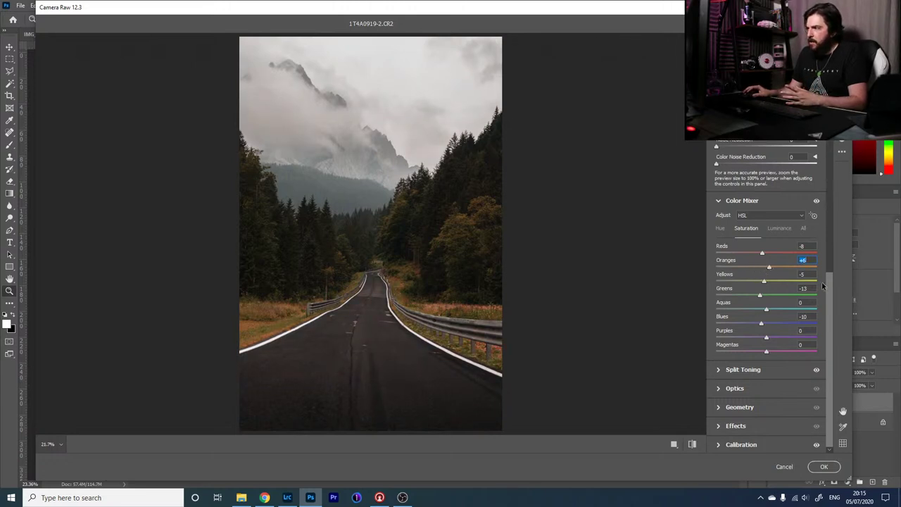
left_click_drag(769, 270, 693, 281)
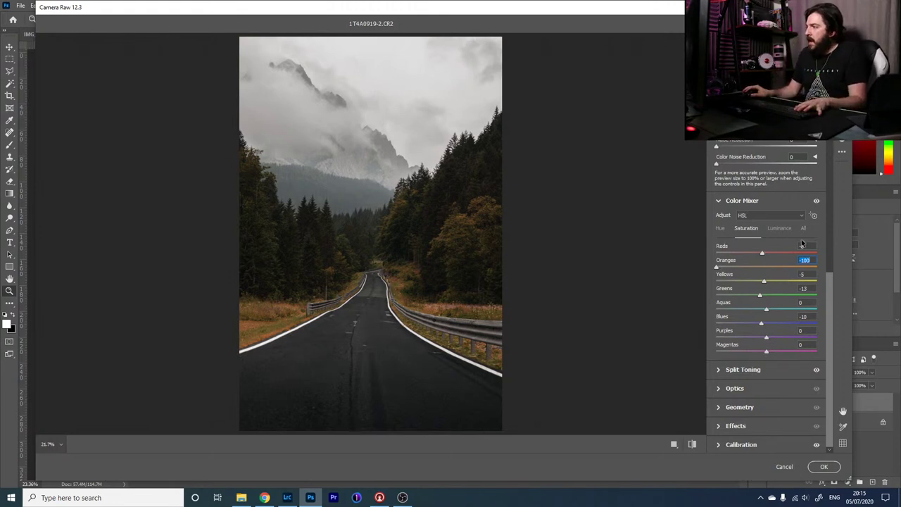
left_click(778, 228)
mouse_move(769, 284)
left_mouse_down()
mouse_move(777, 283)
mouse_move(780, 299)
mouse_move(783, 293)
left_mouse_up()
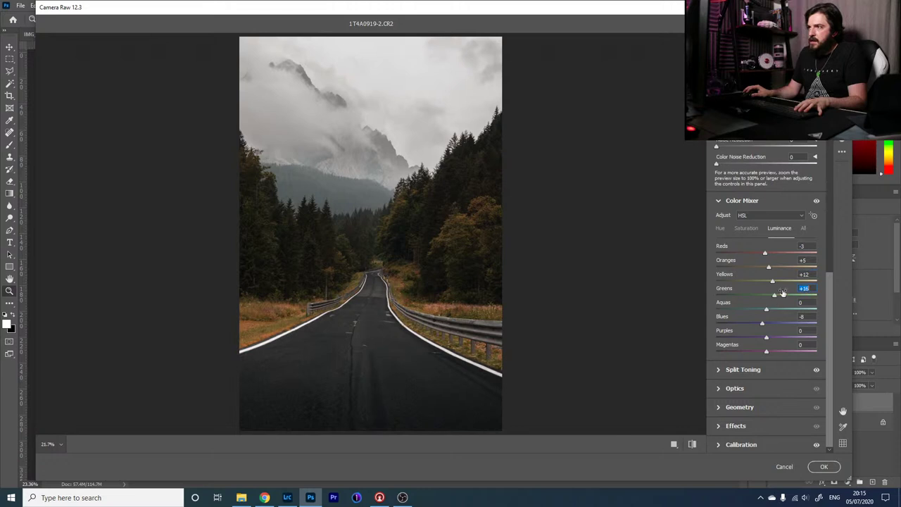
left_click_drag(829, 369, 832, 221)
- Commit the grade, replace it with a fresh Background copy, and reopen Camera Raw Filter
left_click(824, 467)
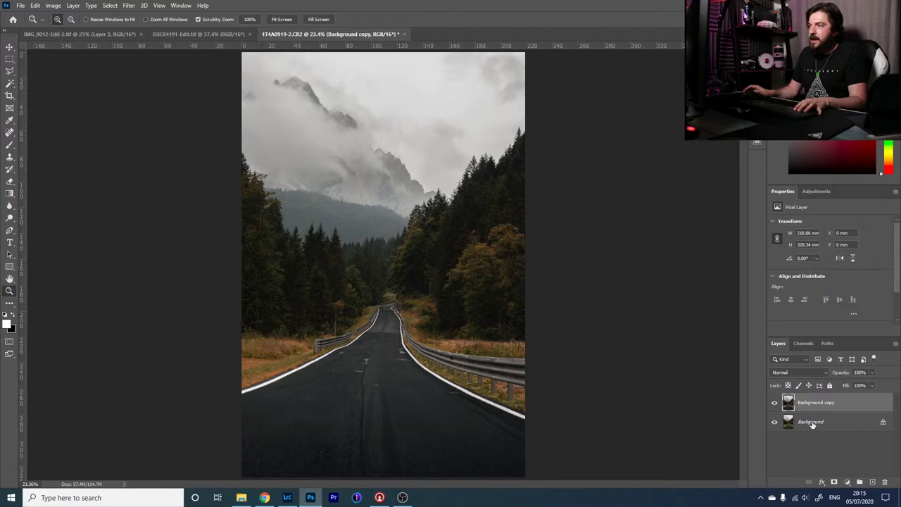
key("Delete")
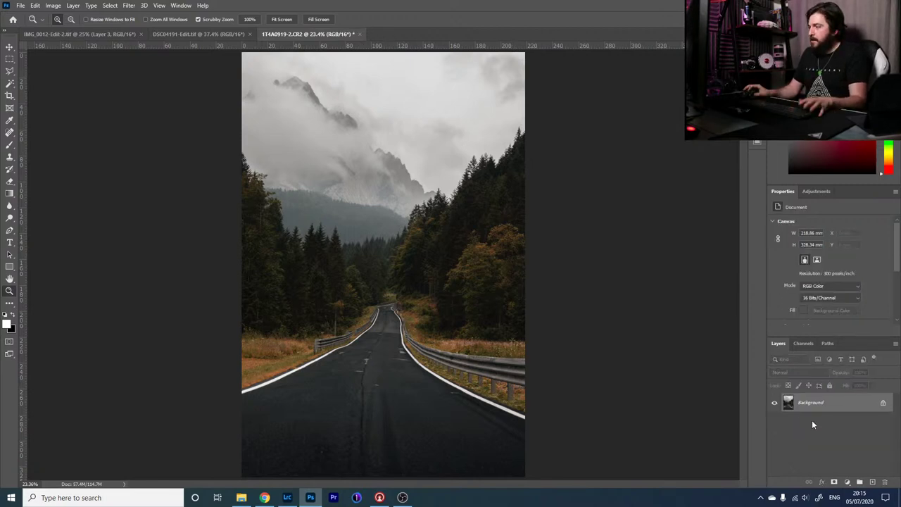
left_click_drag(822, 403, 873, 483)
left_click(129, 5)
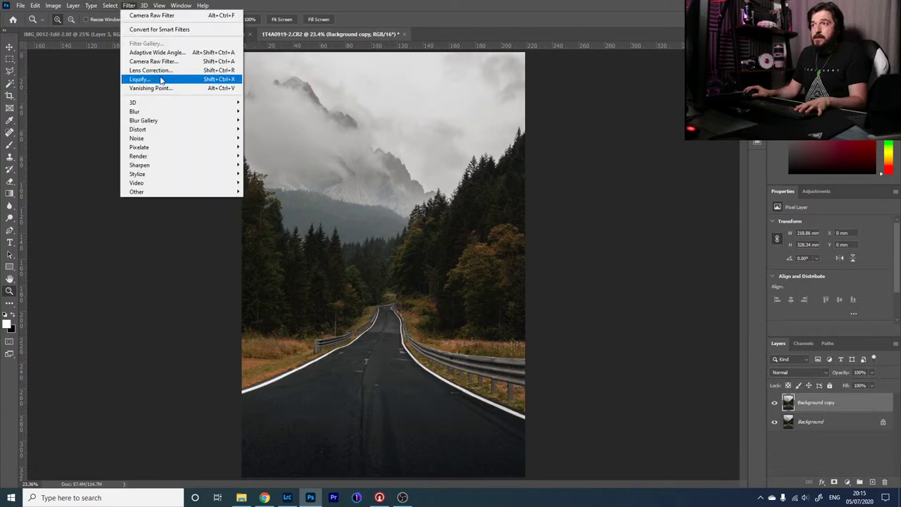
left_click(191, 60)
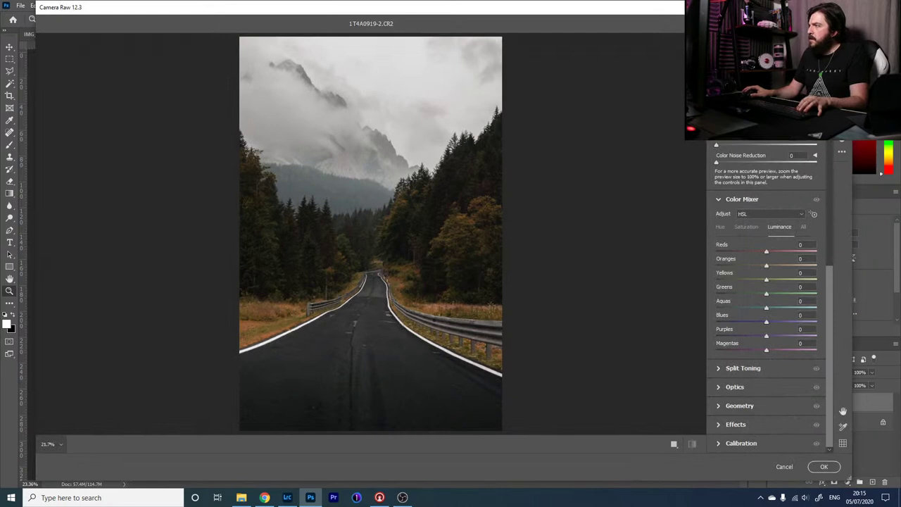
- Apply the VSCO Mobile Presets 01 - RAW preset A5 - RAW - 1/2 and confirm it
left_click(848, 144)
scroll(740, 267, "down", 5)
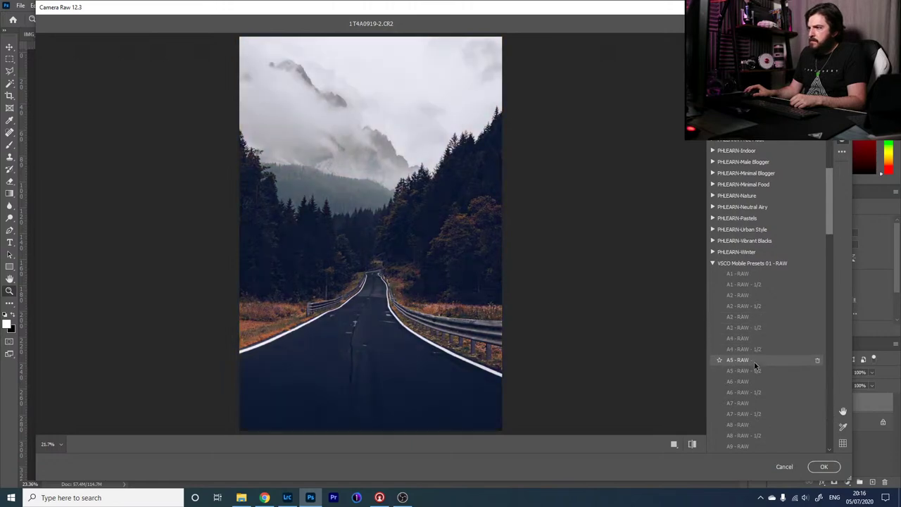
left_click(754, 366)
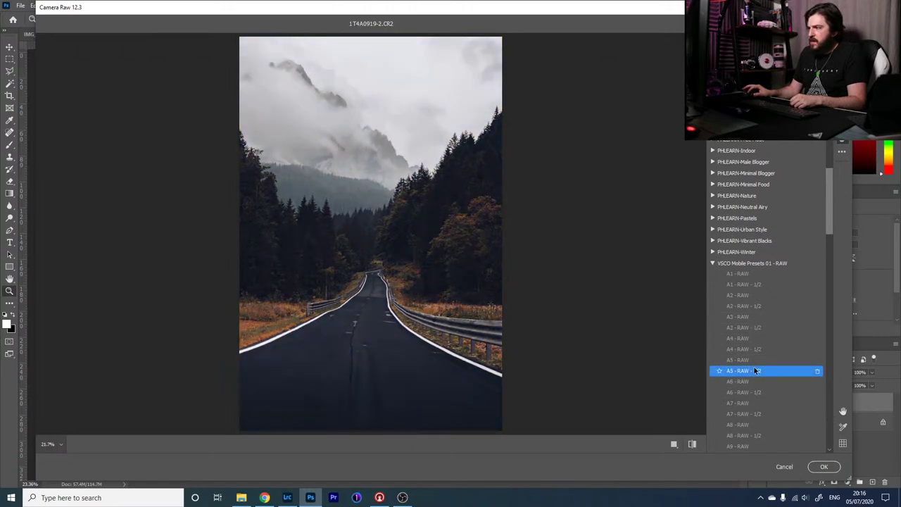
left_click(822, 467)
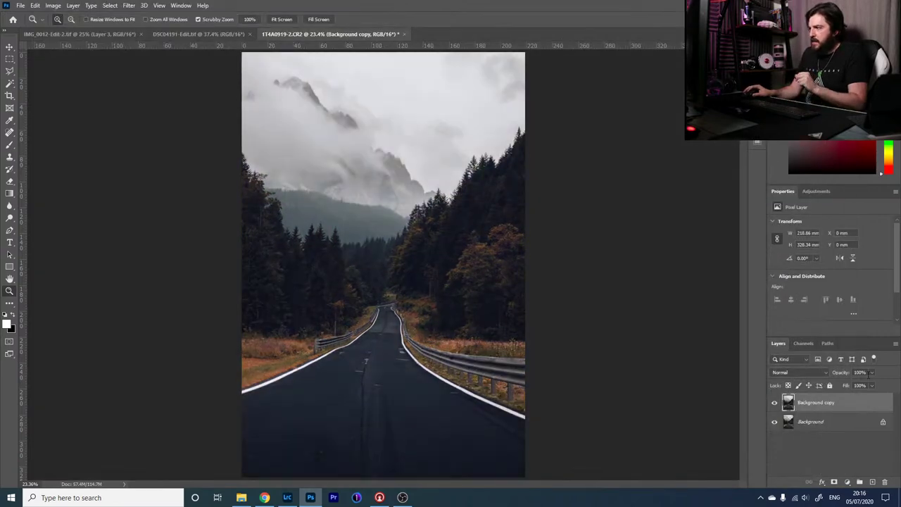
left_click(872, 373)
- Set Background copy to 45% opacity, compare against the original, and save as 1T4A0919-2-Edit-2.tif
left_click_drag(832, 386, 845, 387)
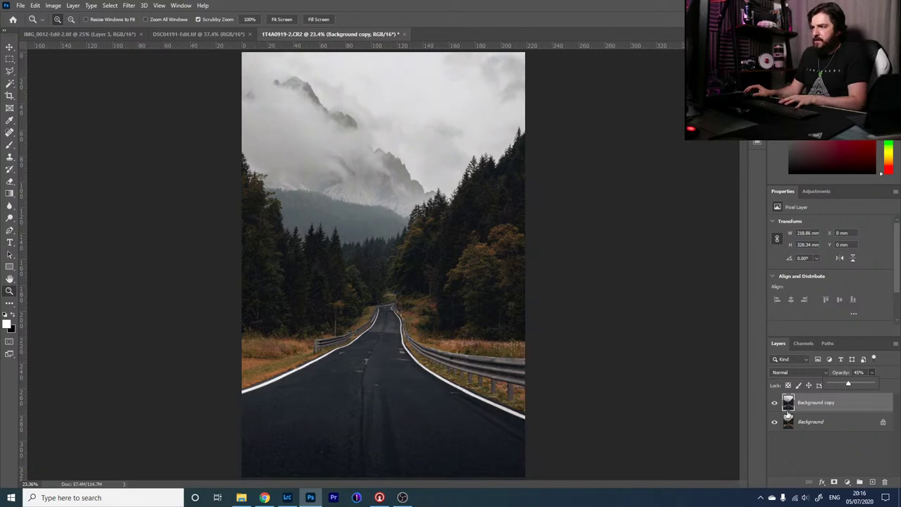
left_click(777, 406)
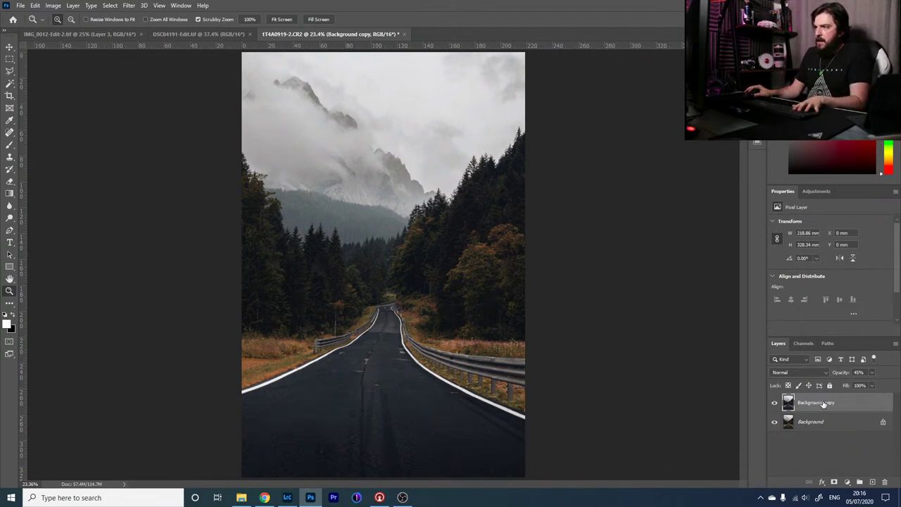
left_click(774, 403)
left_click(774, 403)
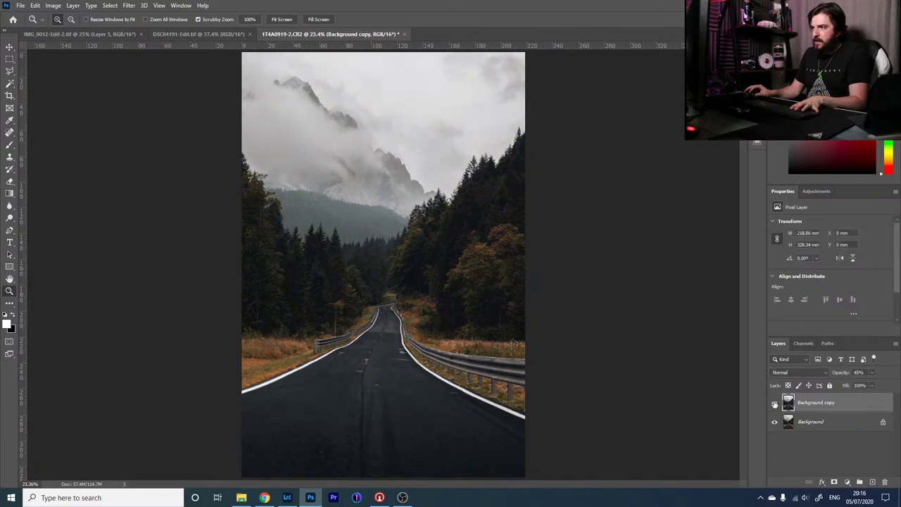
left_click(775, 403)
left_click(774, 404)
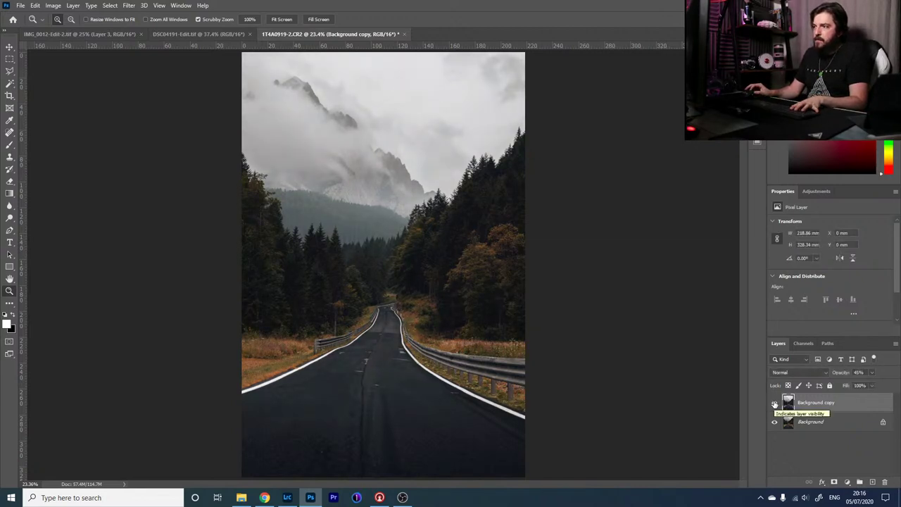
key("ctrl+s")
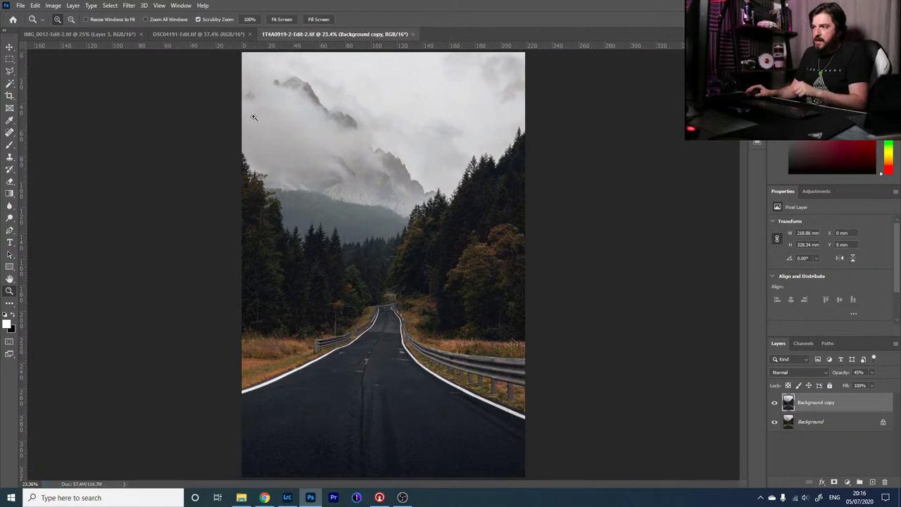
- Back in Lightroom Classic, reset the develop settings of the original 1T4A0919-2.CR2
left_click(288, 497)
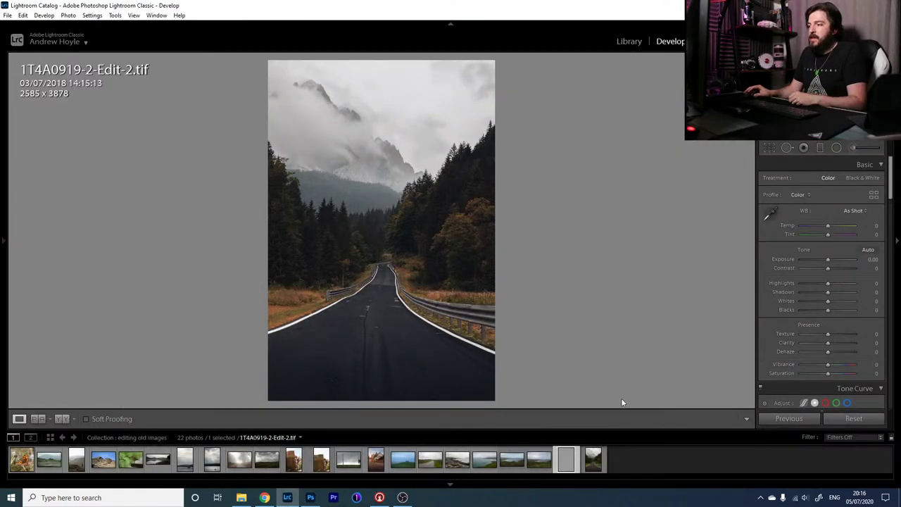
left_click(593, 459)
right_click(593, 461)
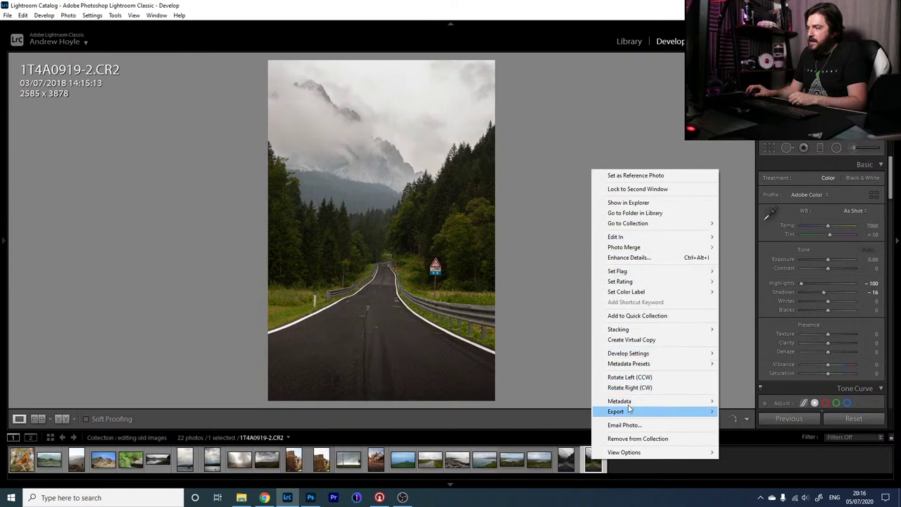
mouse_move(635, 354)
left_click(731, 355)
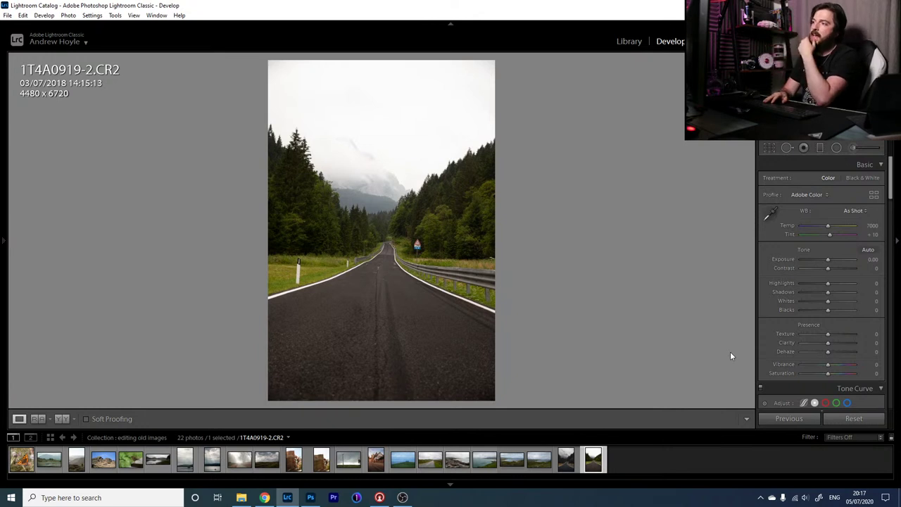
- Flip back and forth between 1T4A0919-2-Edit-2.tif and the original CR2 to compare them
key("Left")
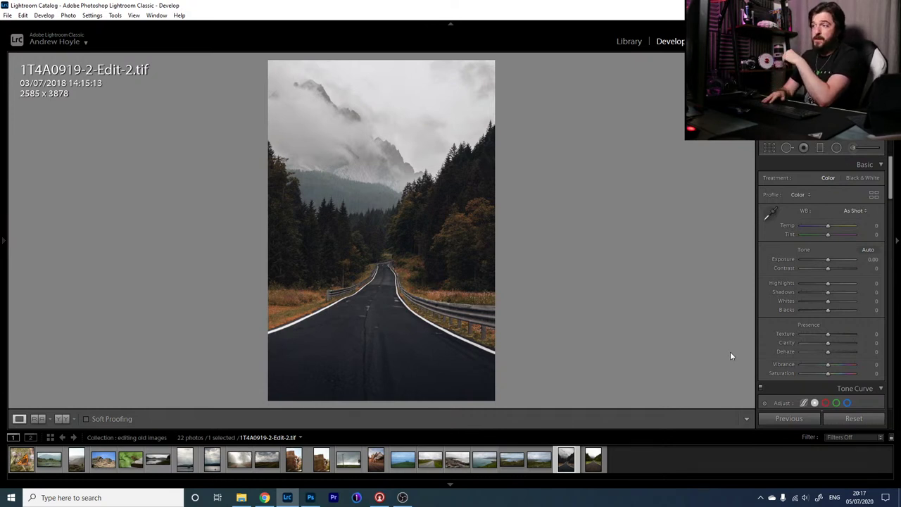
key("Right")
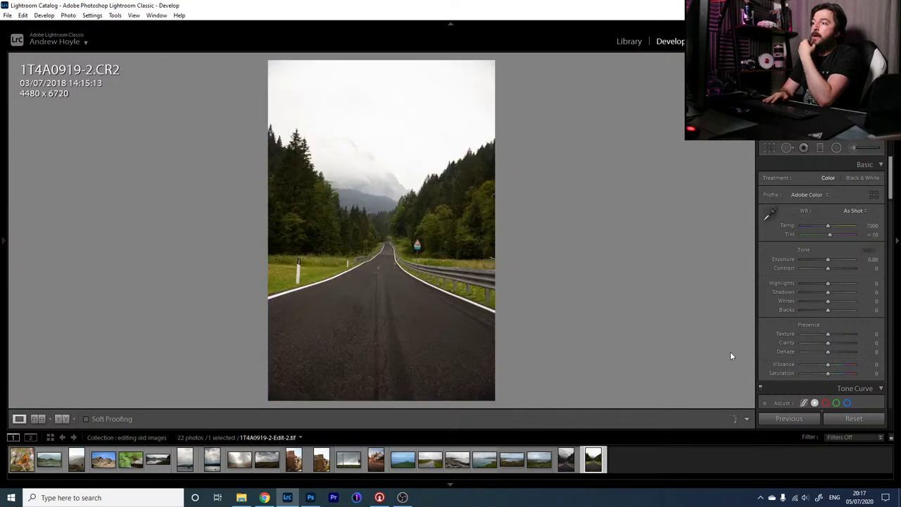
key("Left")
key("Right")
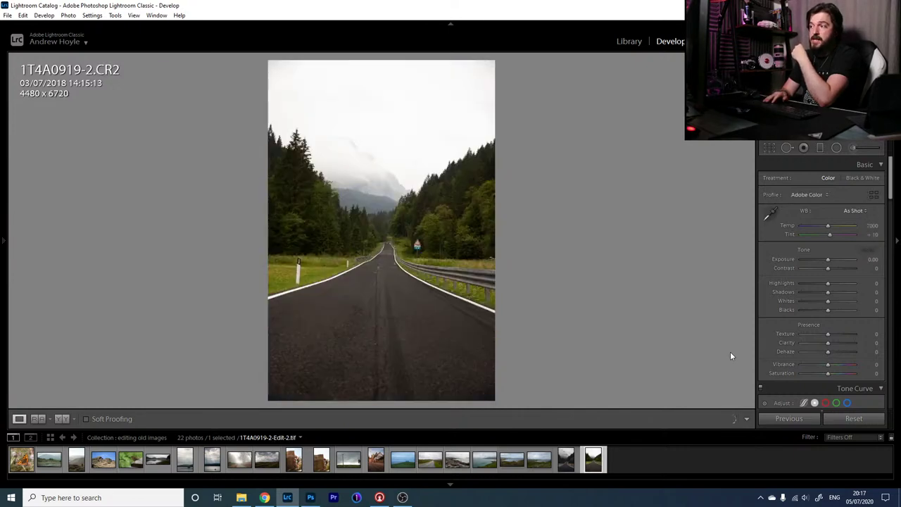
key("Left")
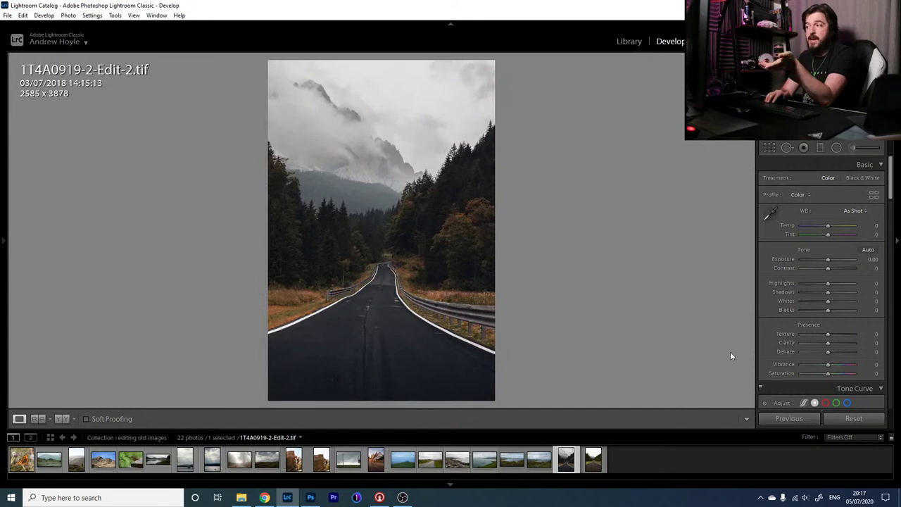
key("Right")
key("Left")
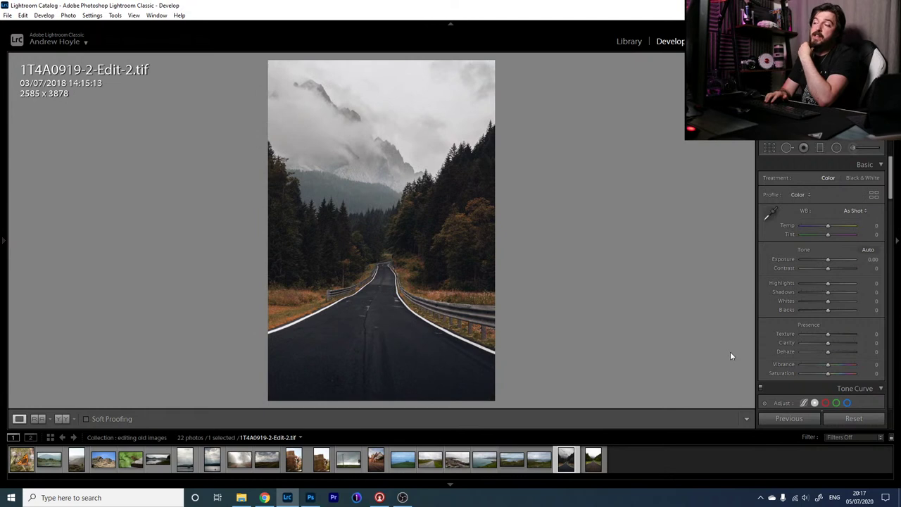
key("Right")
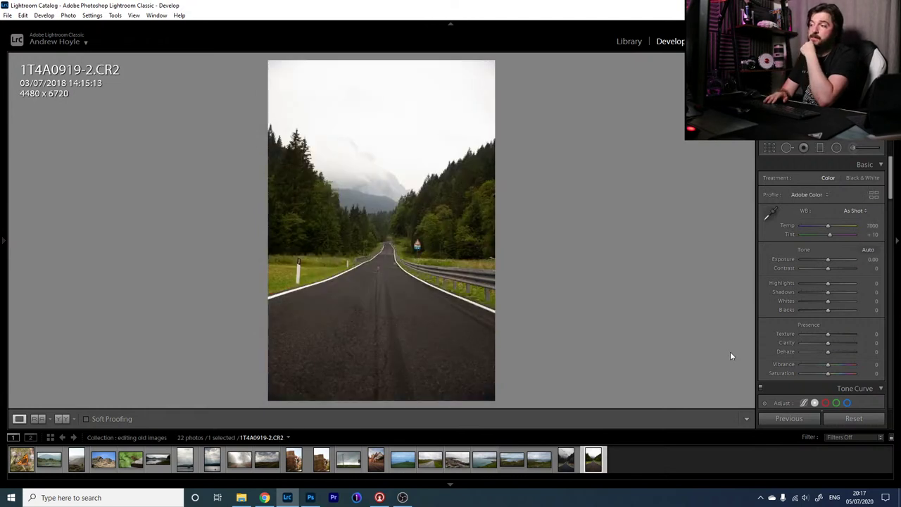
key("Left")
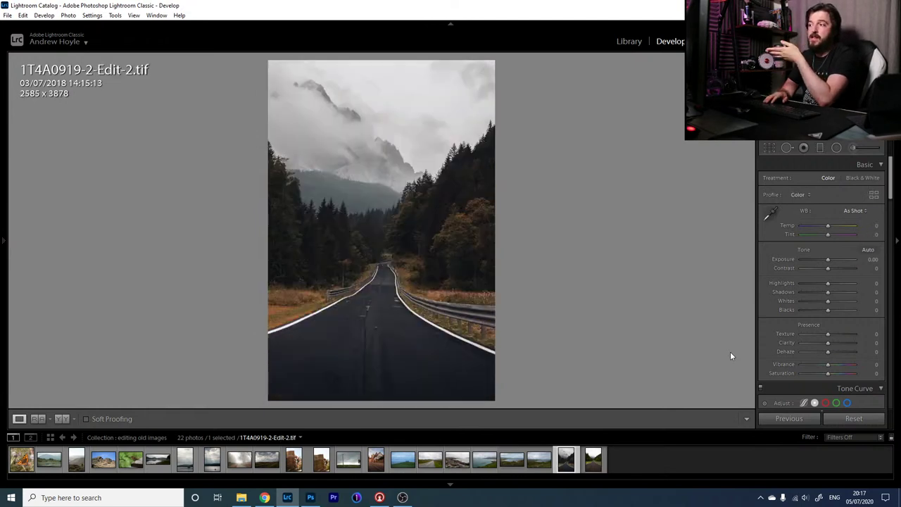
key("Right")
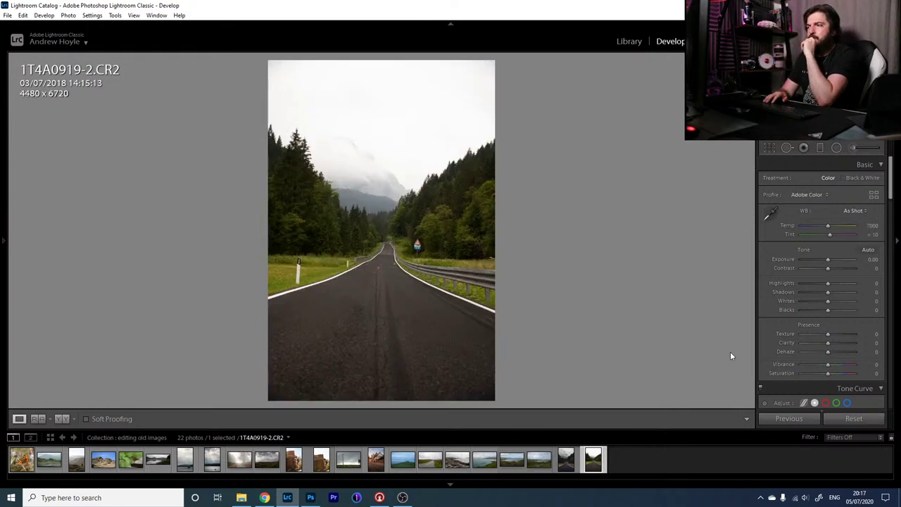
key("Left")
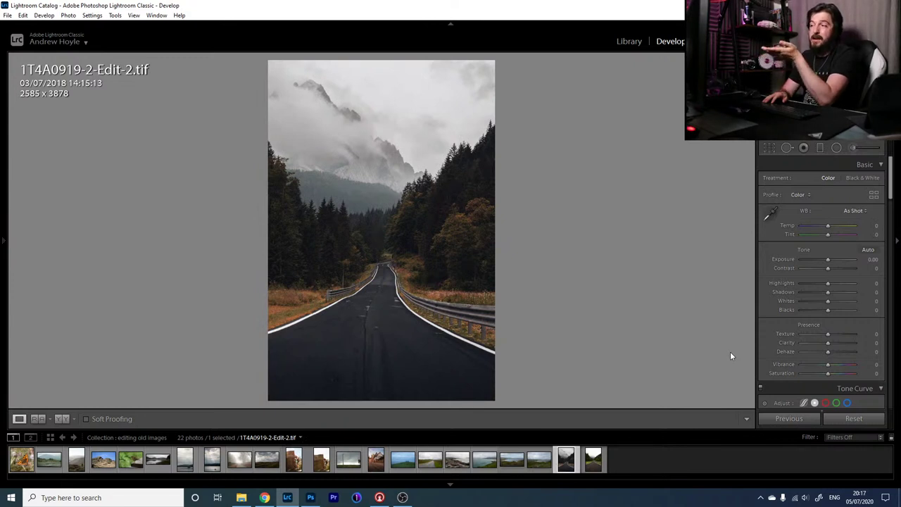
key("Right")
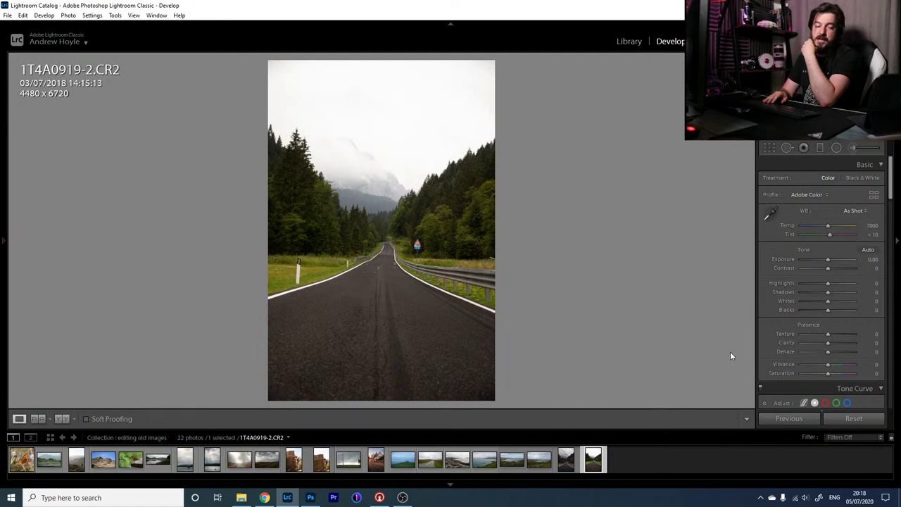
key("Left")
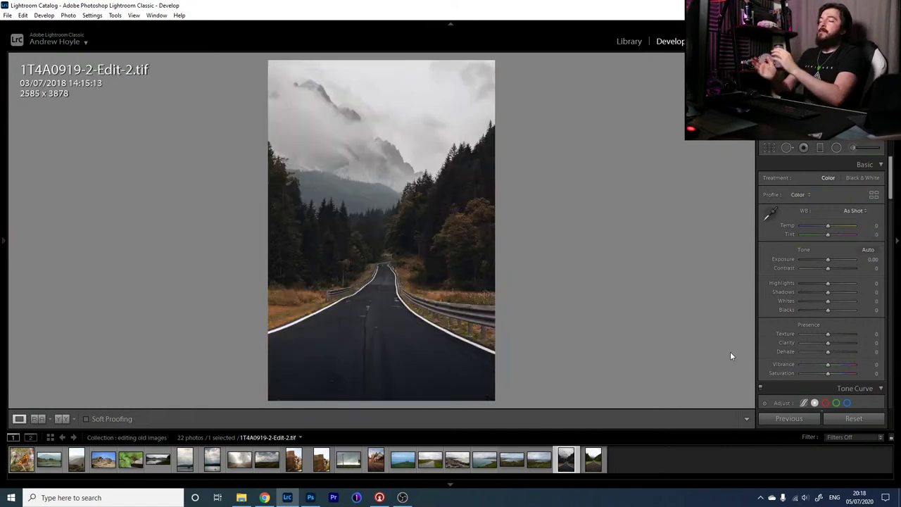